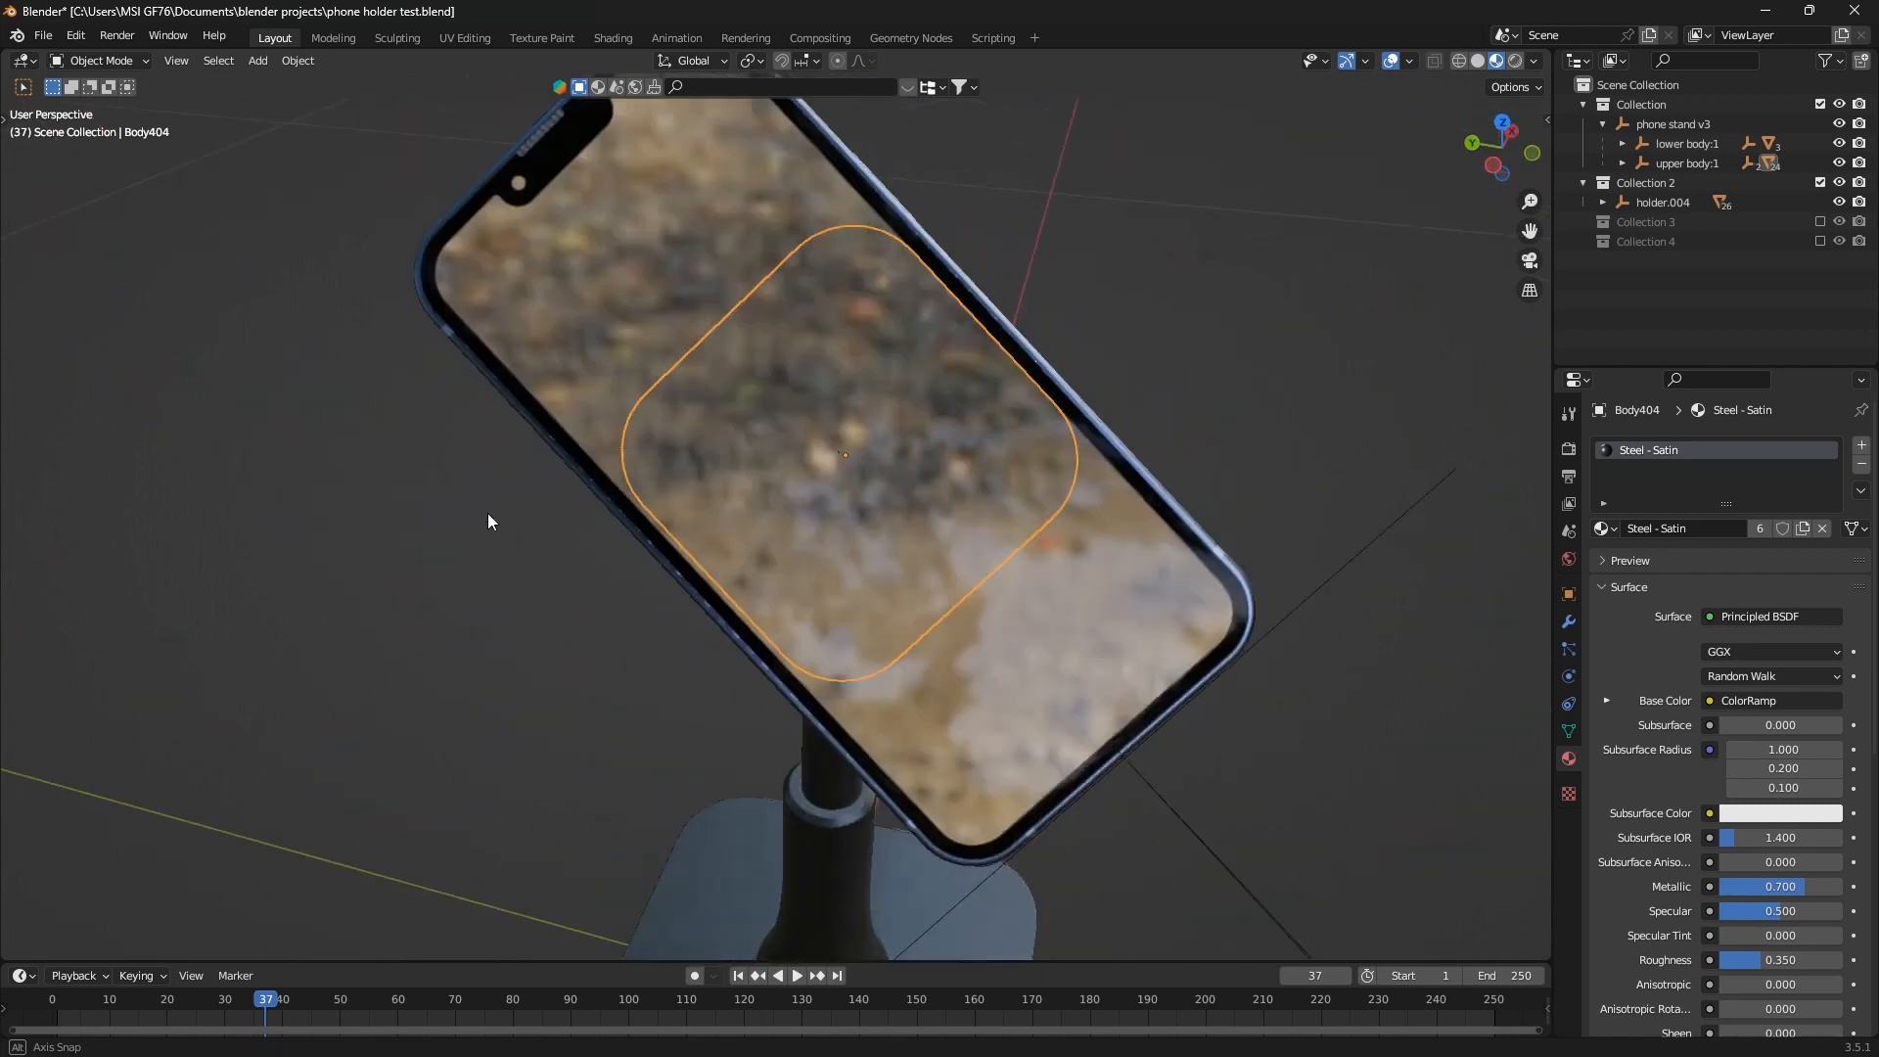
Trackball-rotate the phone and its holder plate about the stand's ball joint twice, tilting them in different directions
middle_drag(835, 509, 953, 479)
key(r)
key(r)
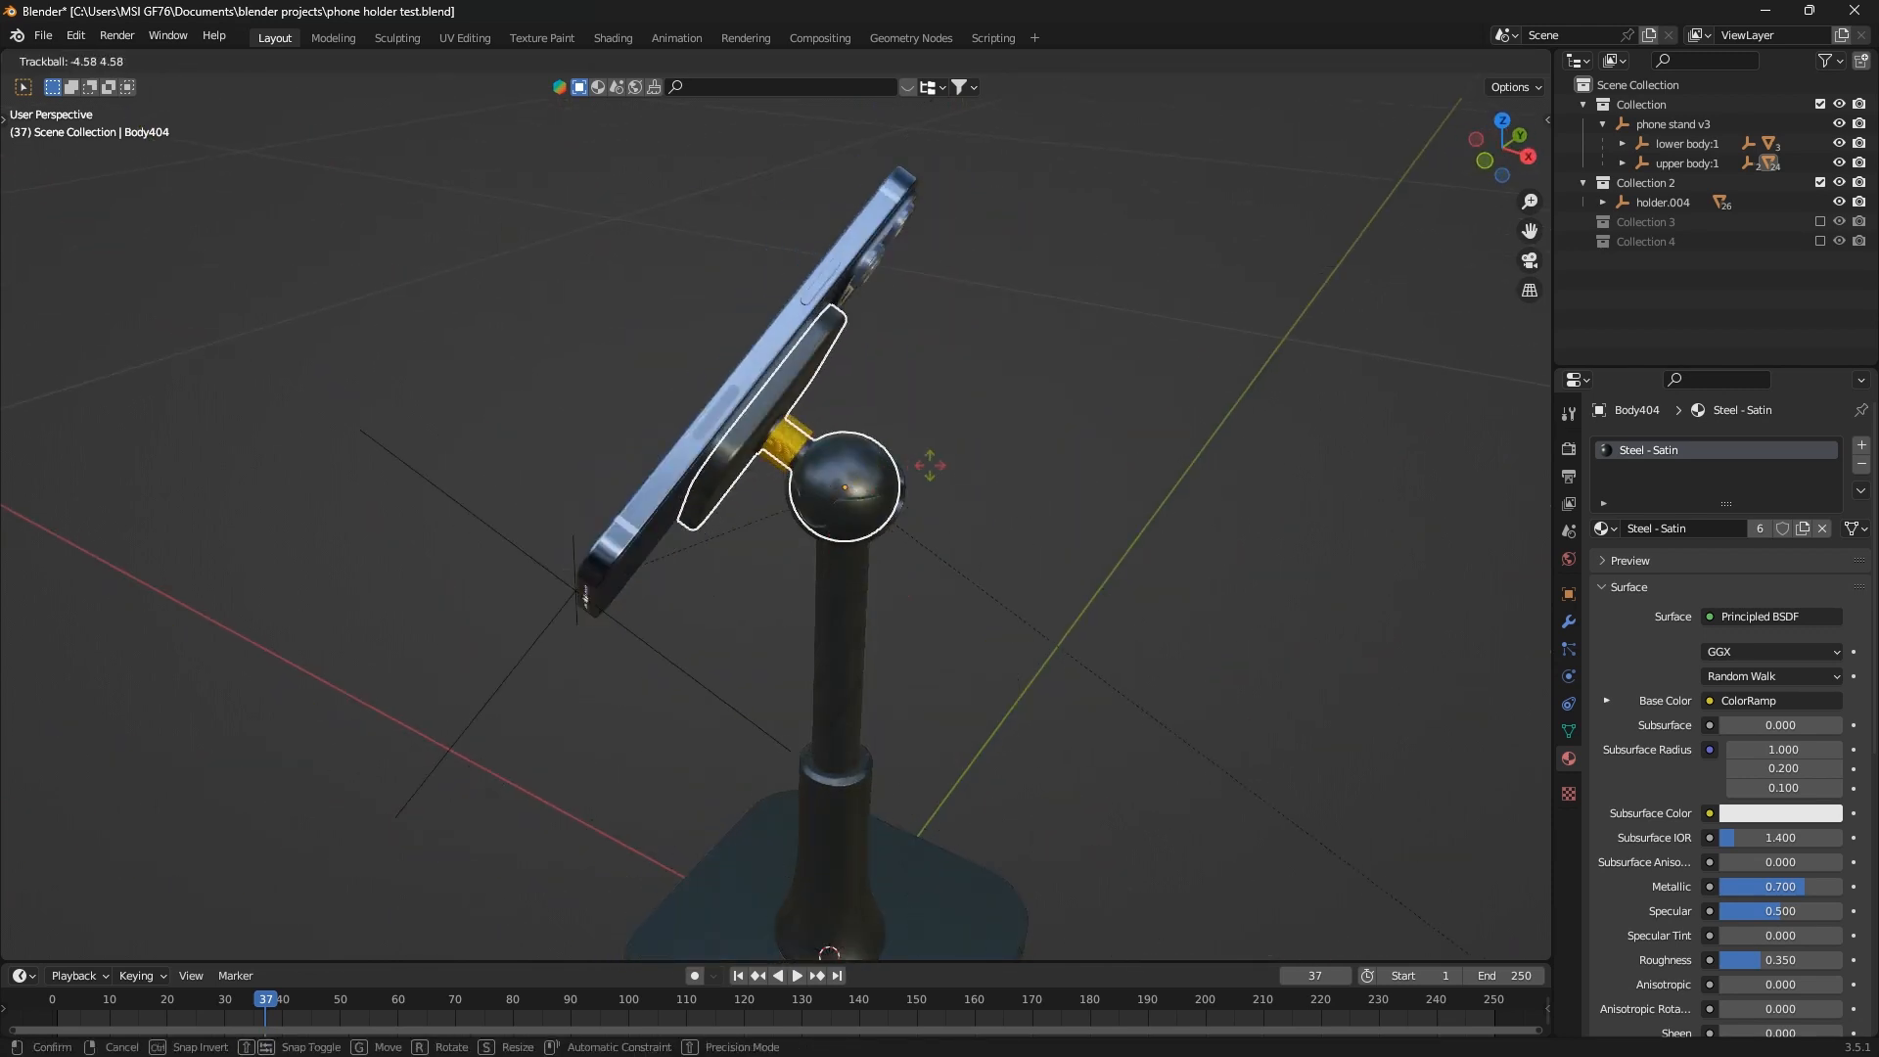
click(988, 470)
middle_drag(988, 470, 812, 451)
scroll(802, 445, up, 4)
key(r)
key(r)
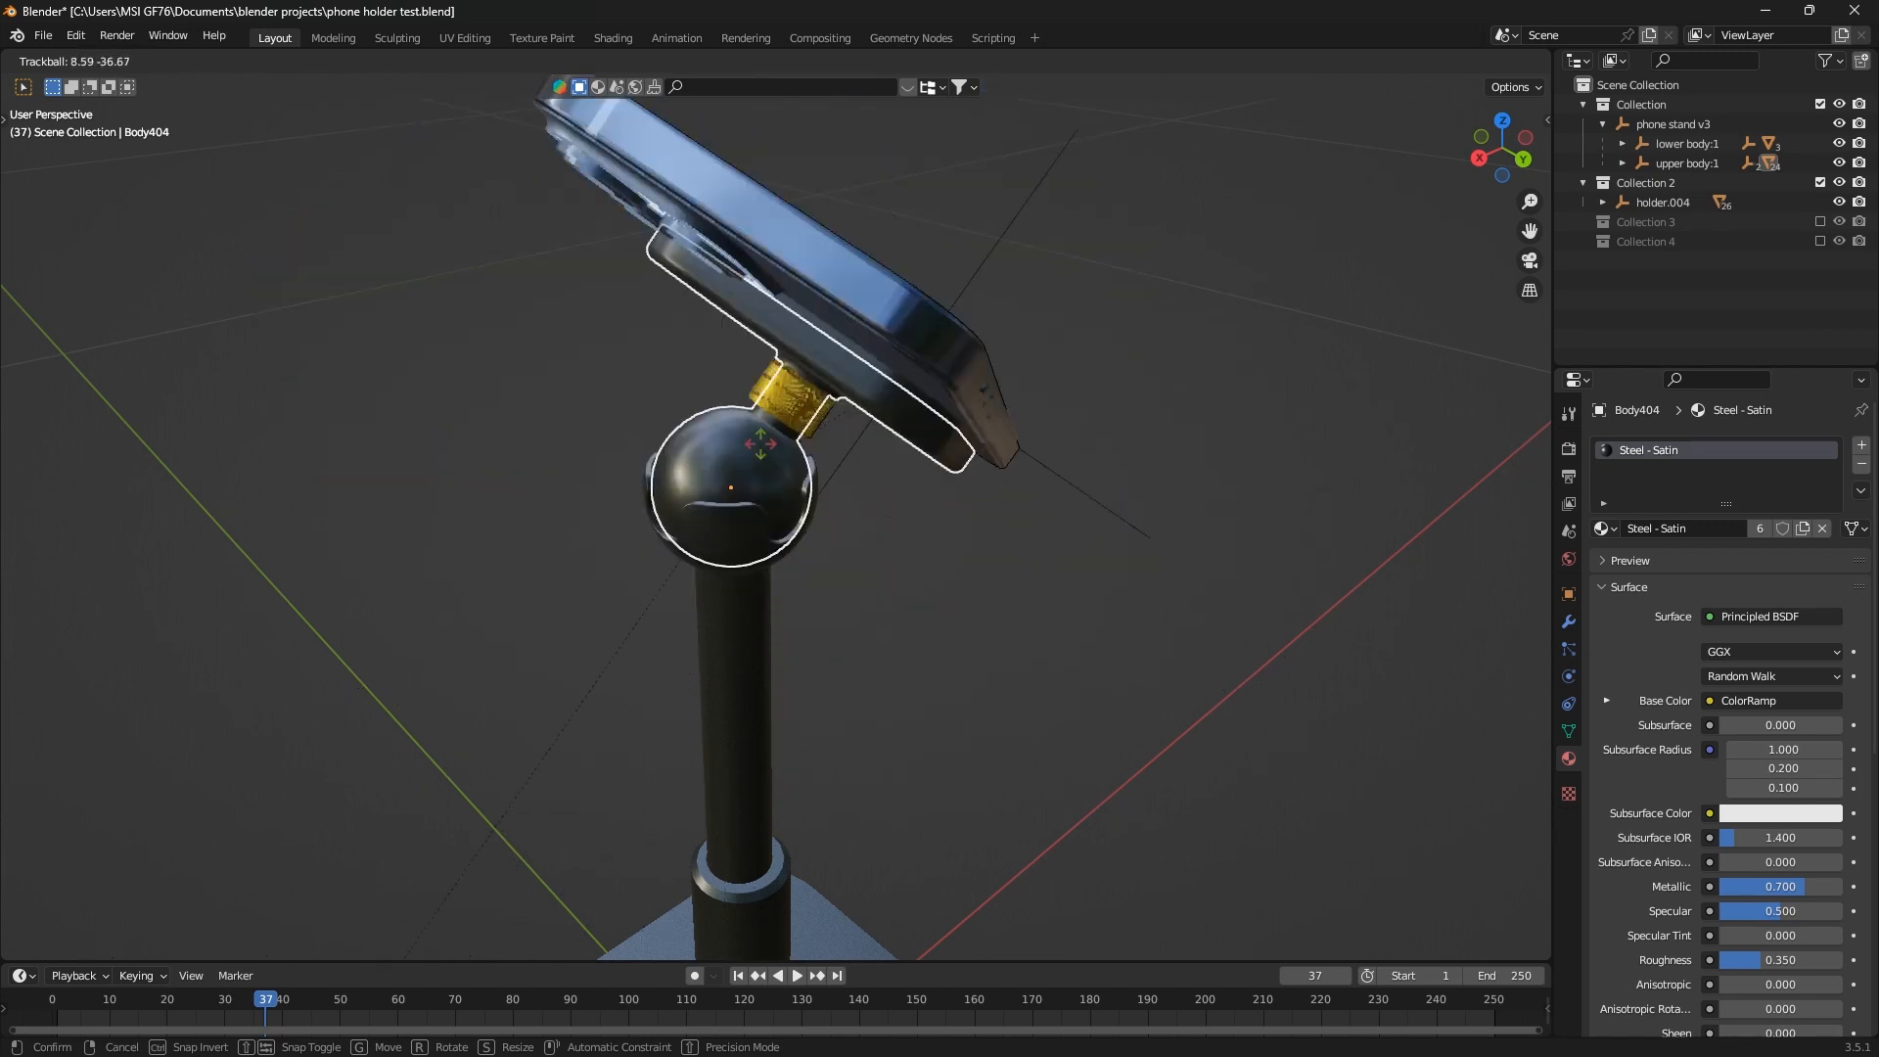
click(644, 469)
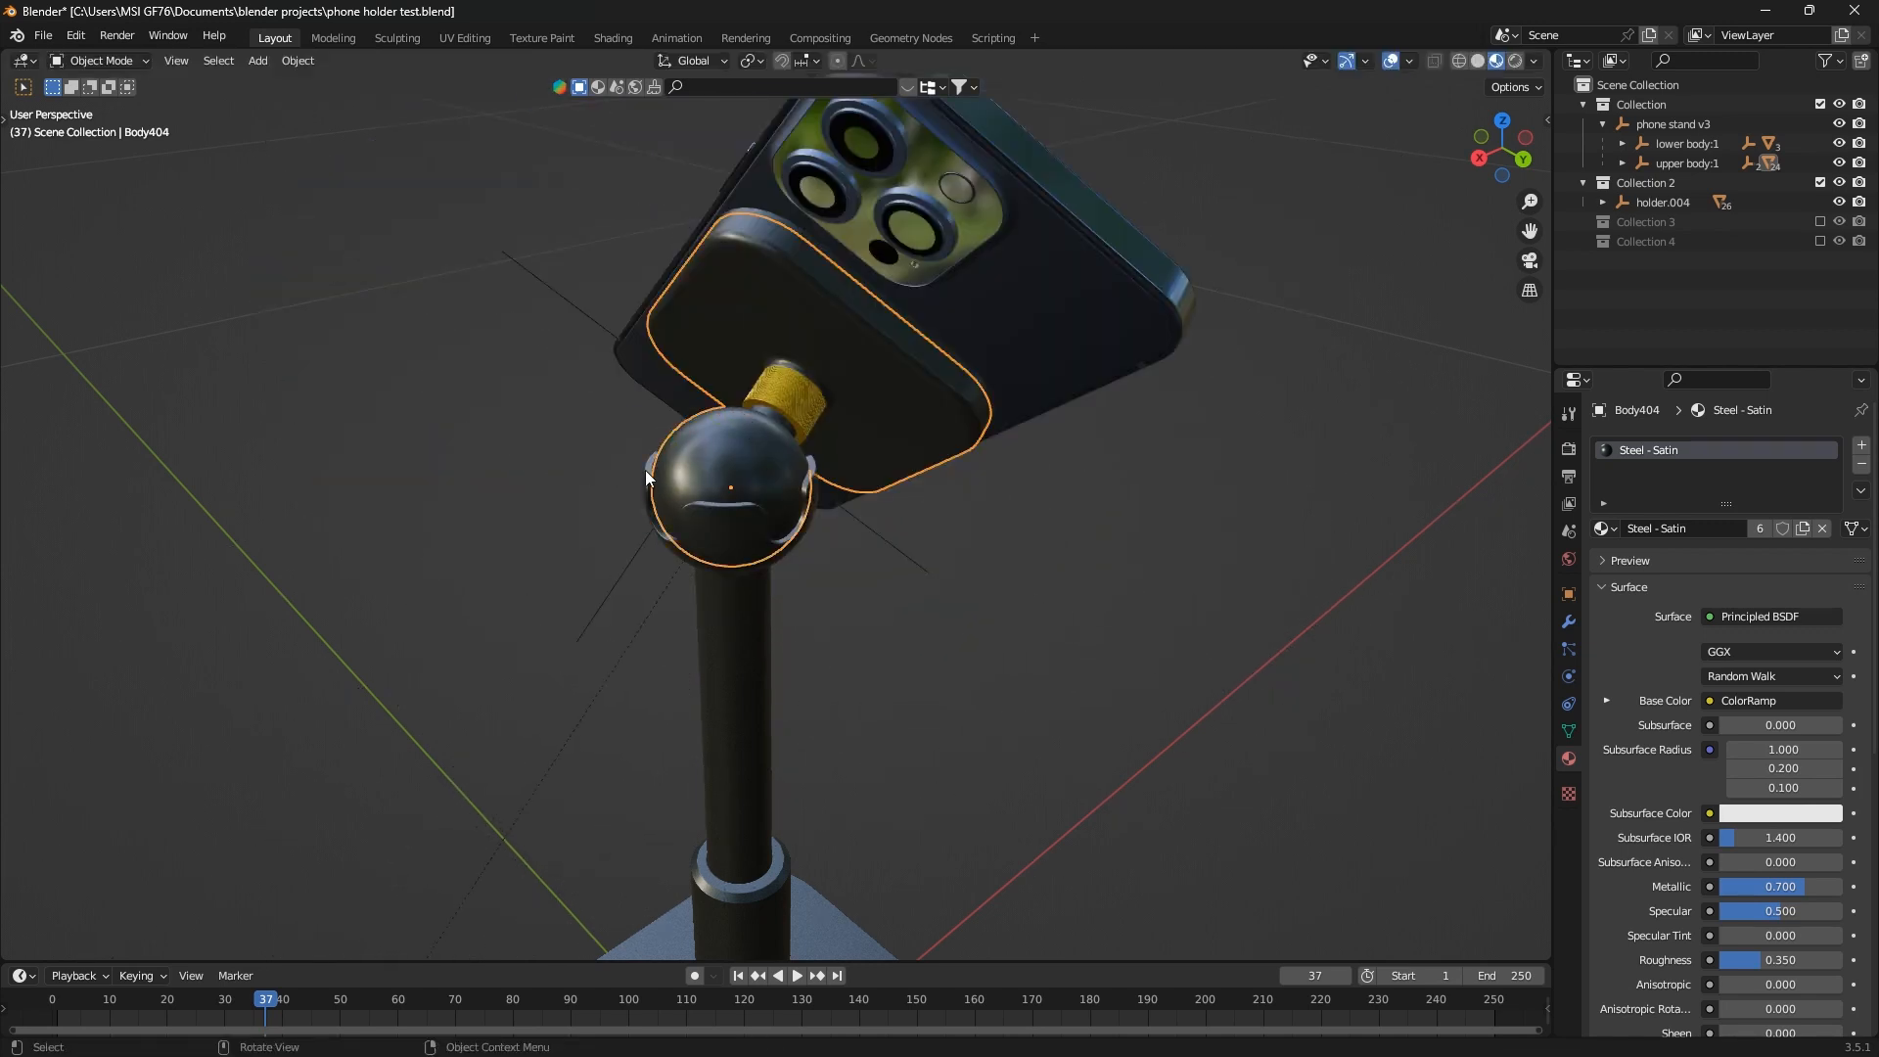
middle_drag(644, 470, 902, 421)
scroll(842, 396, down, 4)
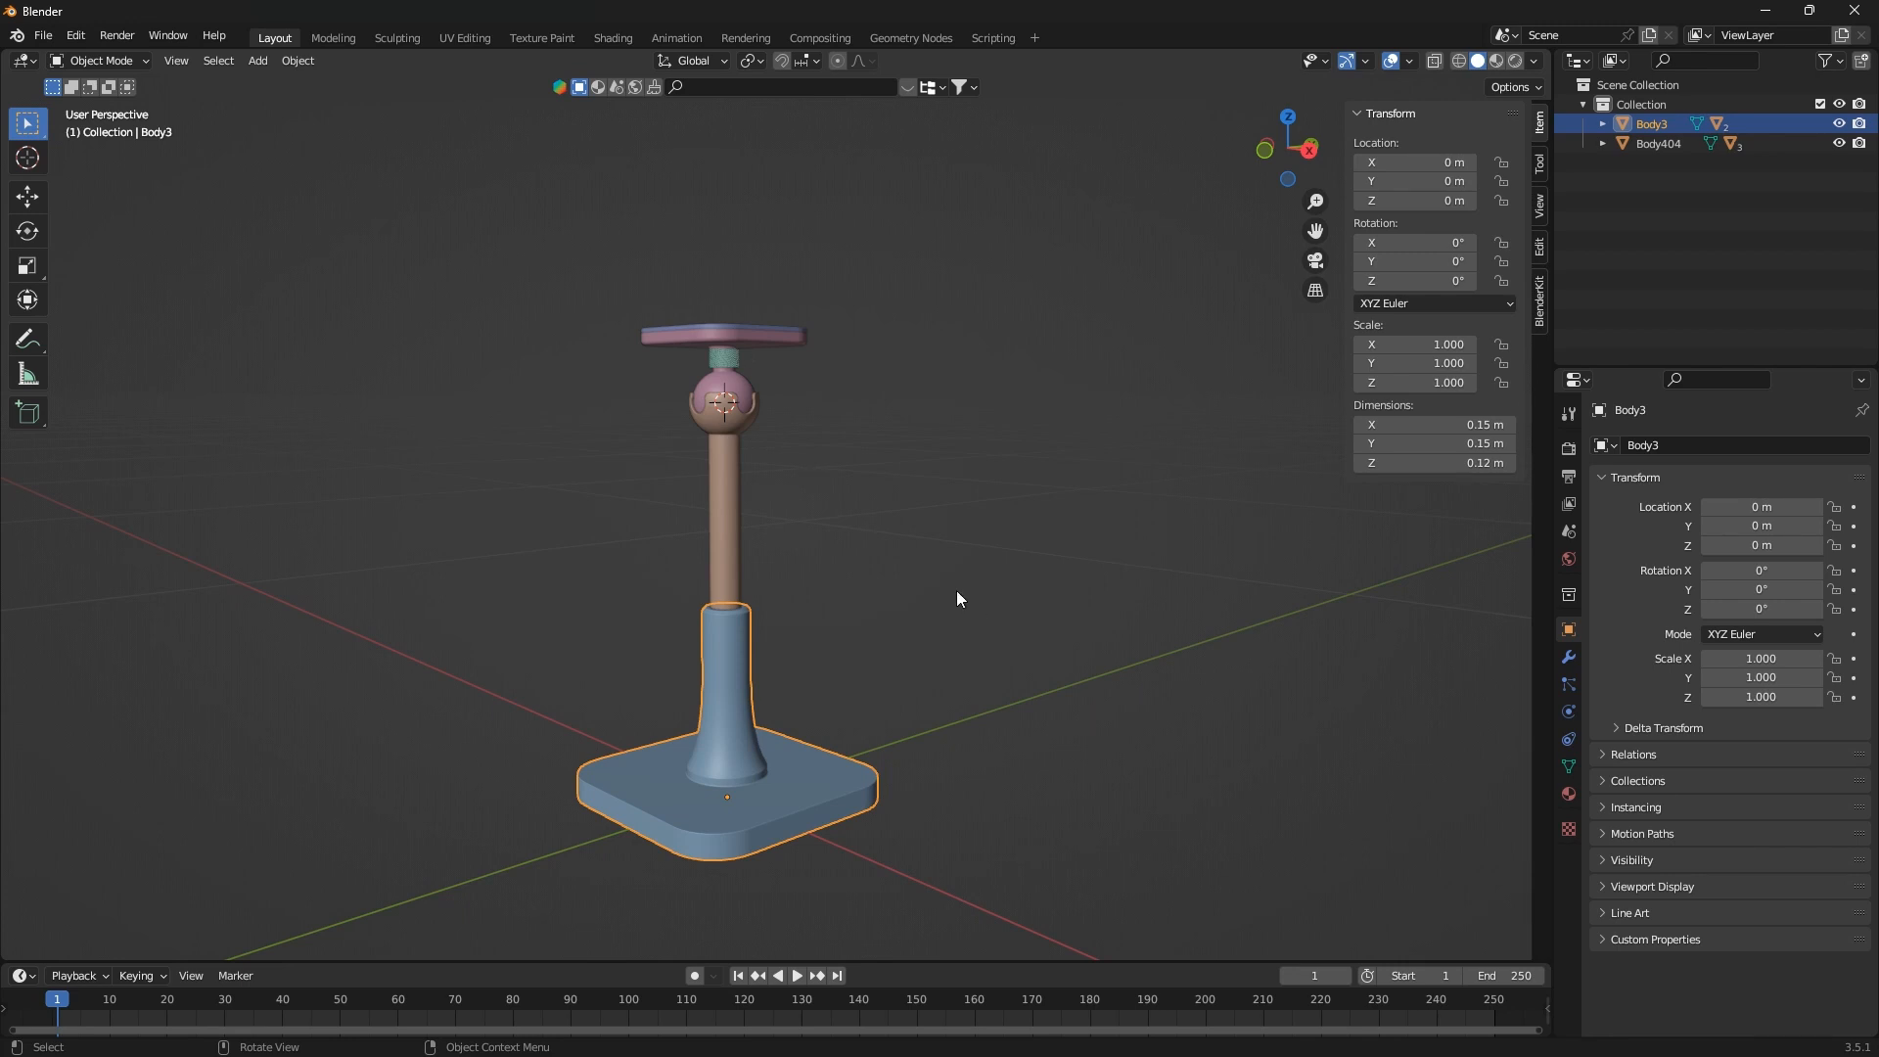
Hide the viewport's transform sidebar and add an armature to the phone stand scene
key(n)
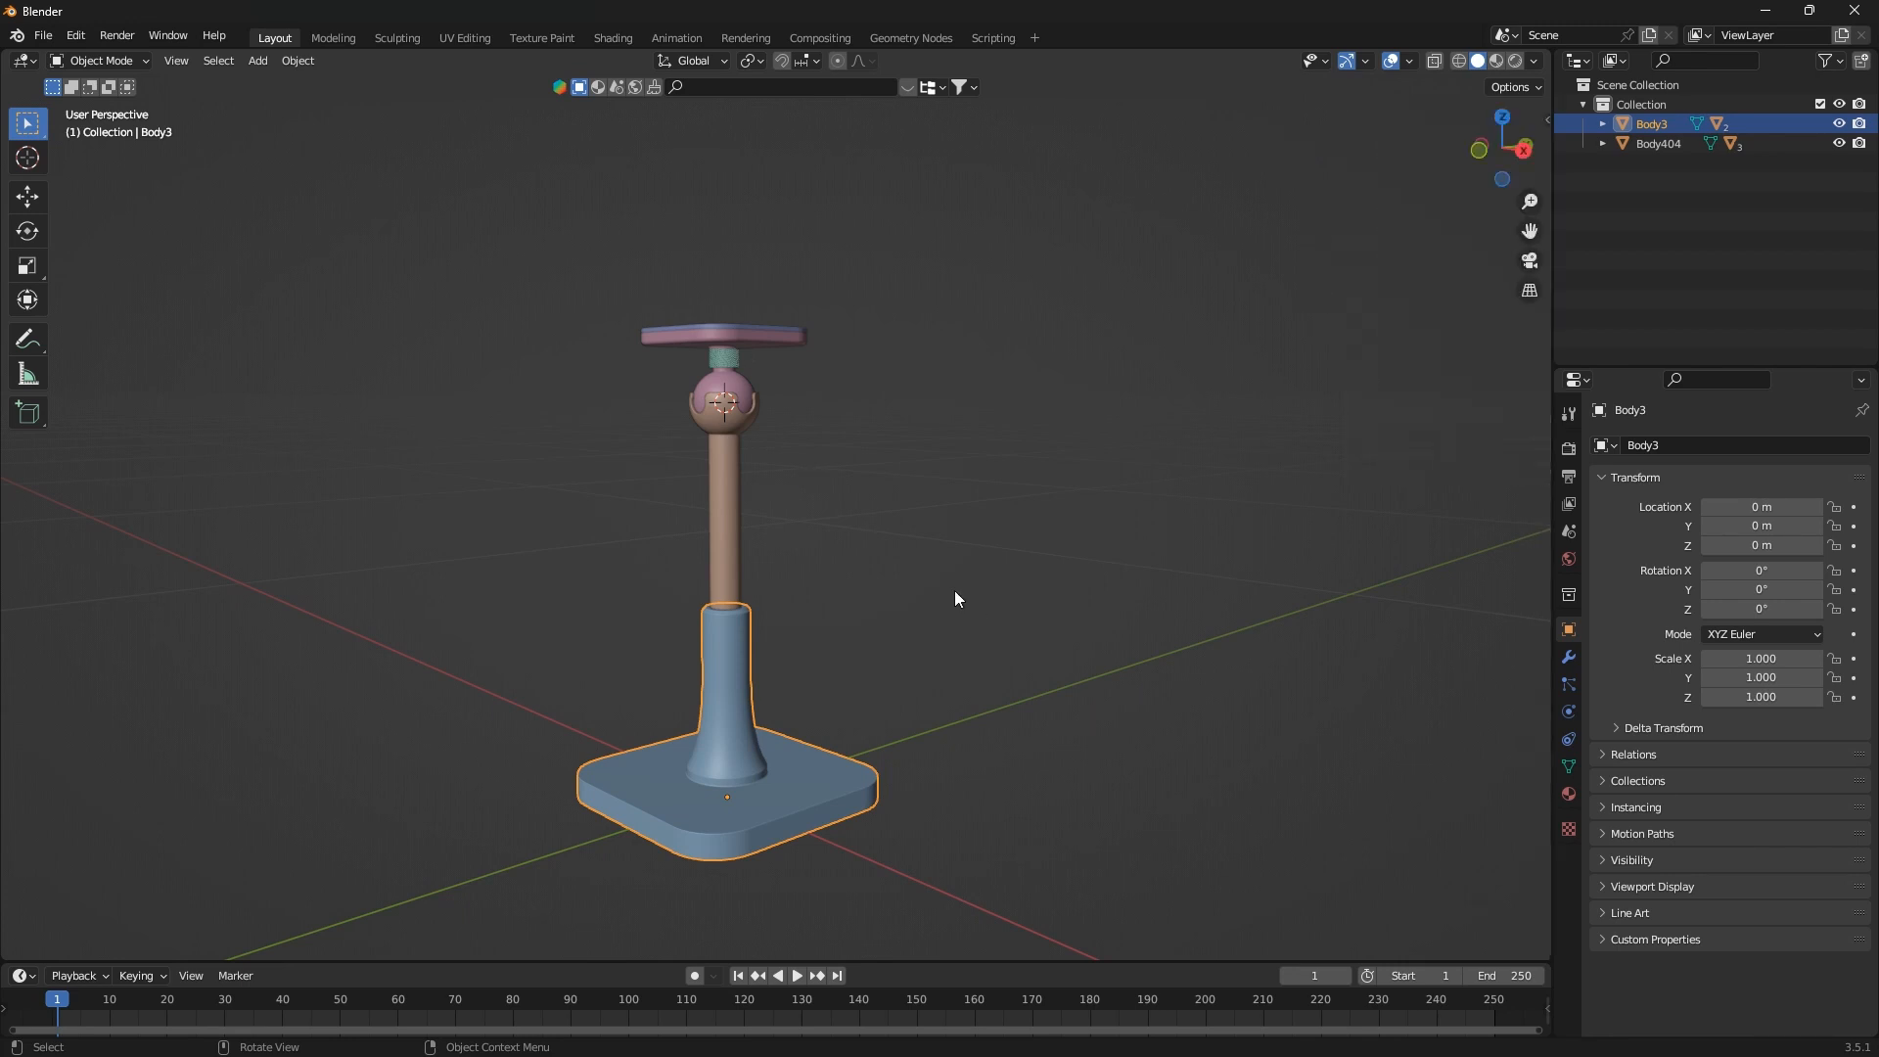
key(shift+a)
mouse_move(955, 593)
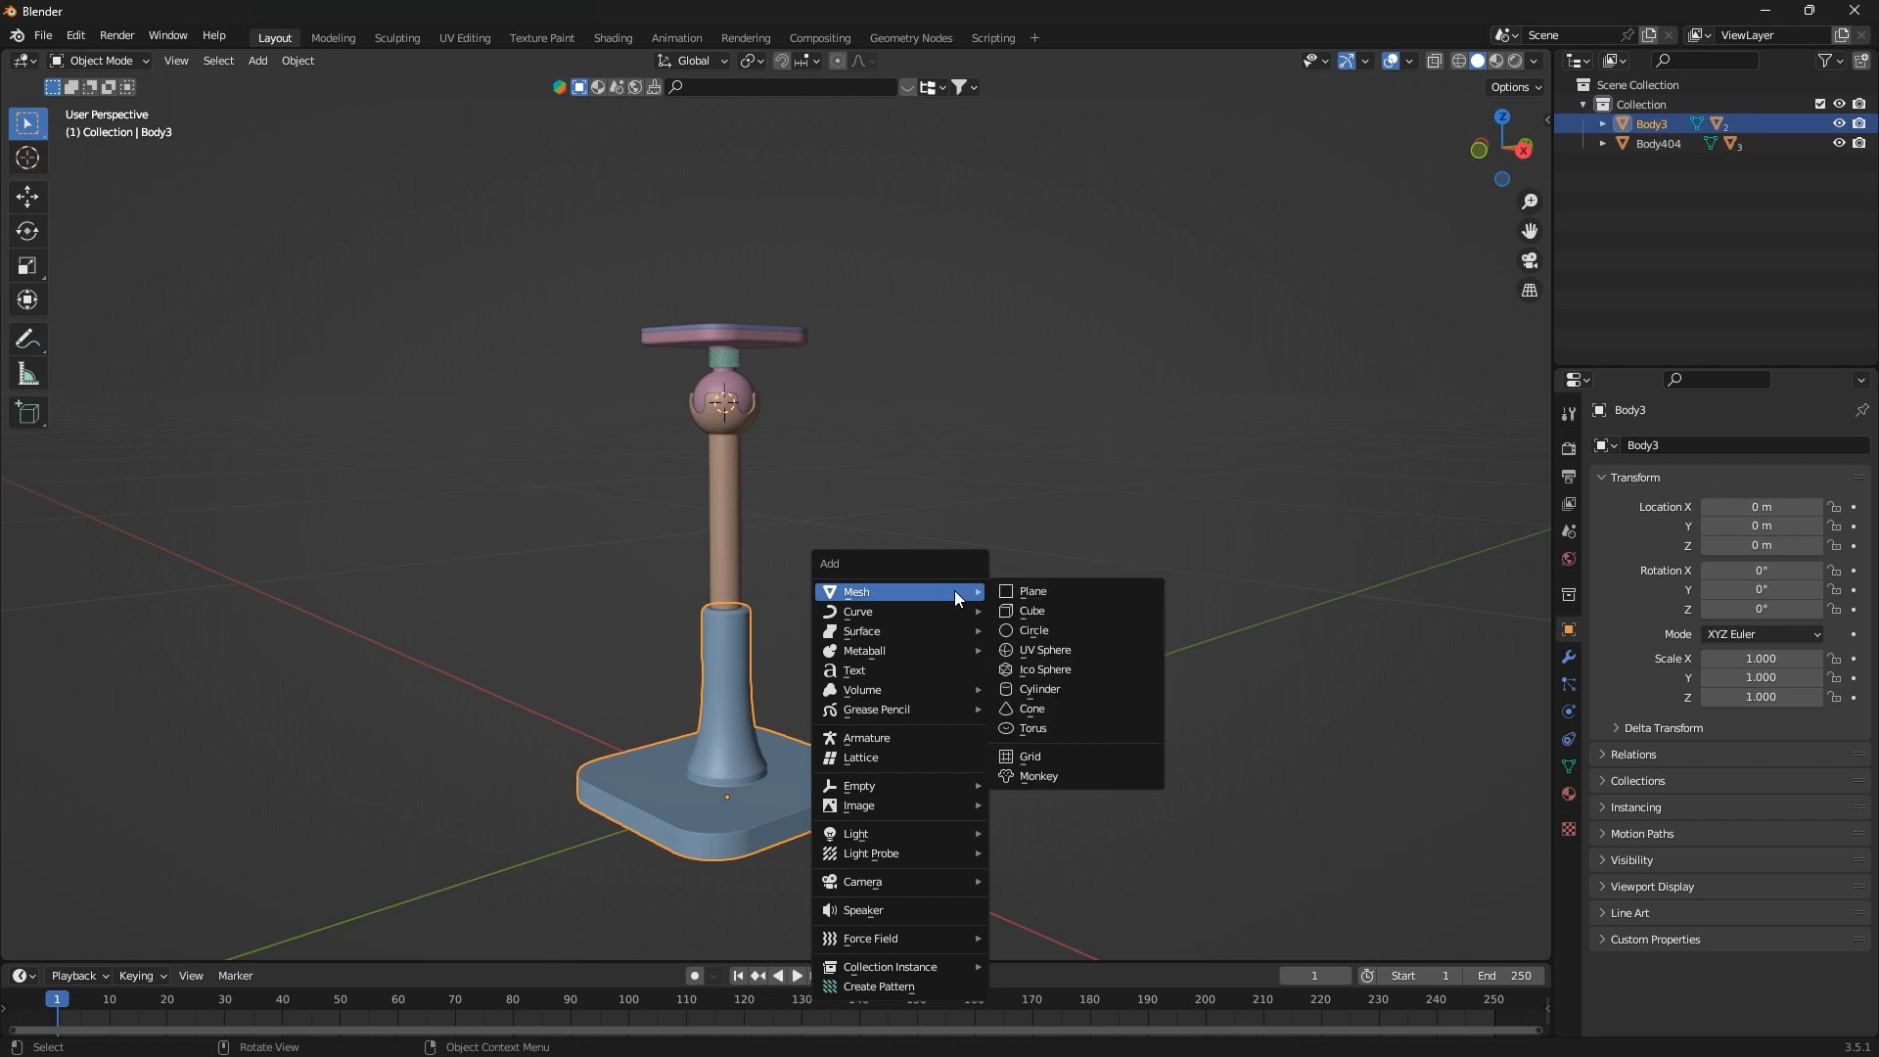
click(904, 741)
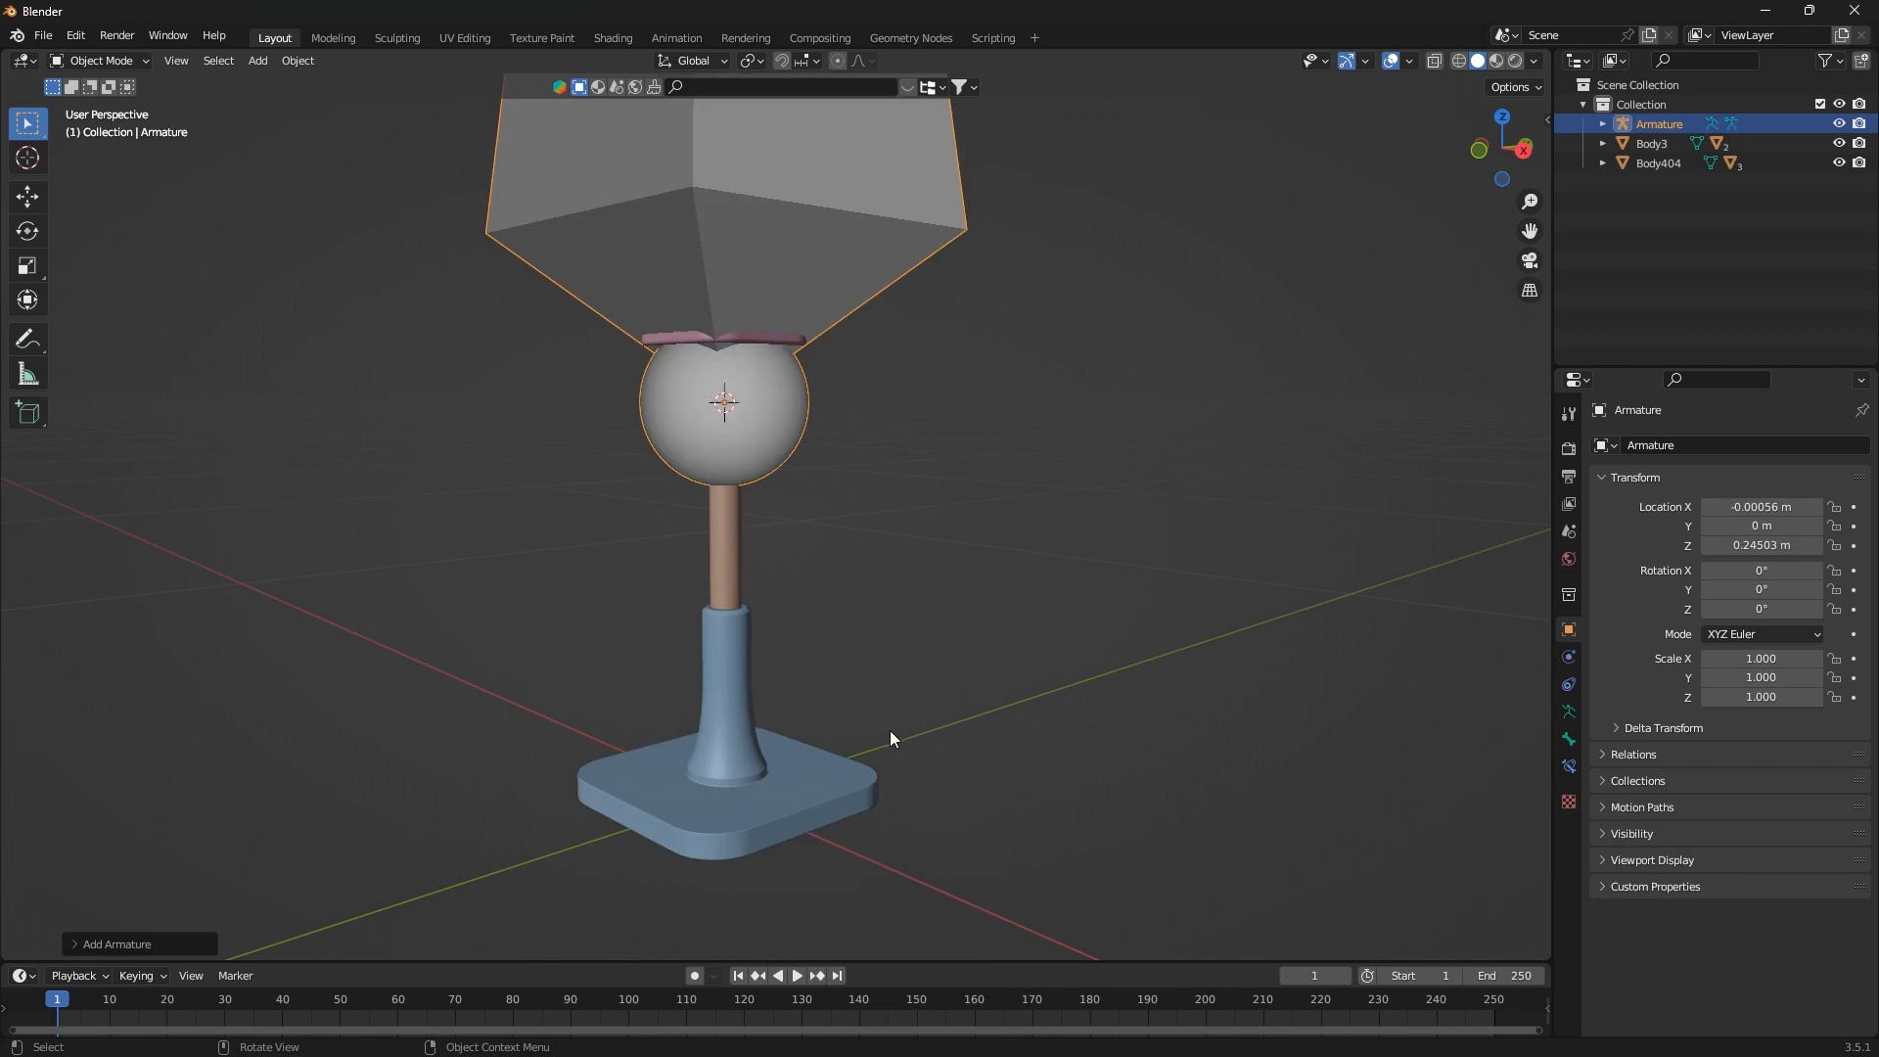
Clear the armature's location to place it at the world origin and scale it uniformly to about 0.194
scroll(890, 727, down, 6)
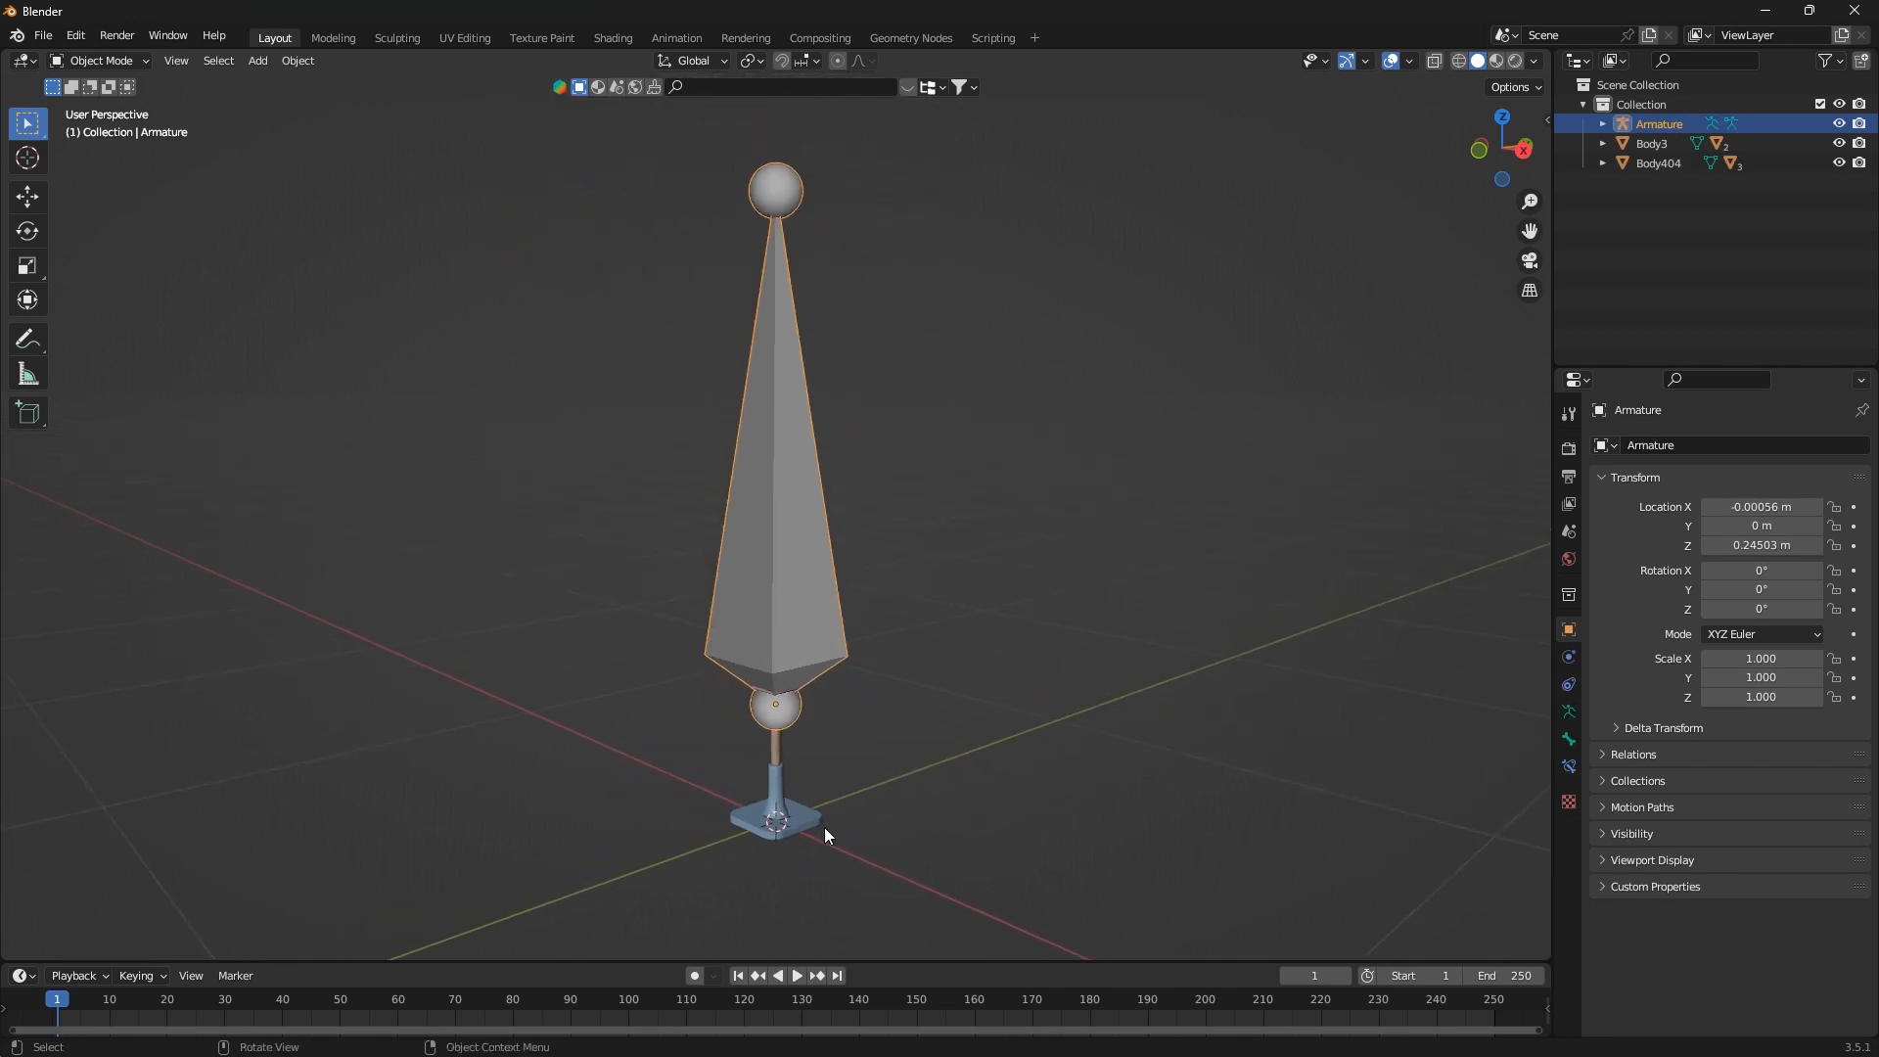
scroll(783, 802, up, 2)
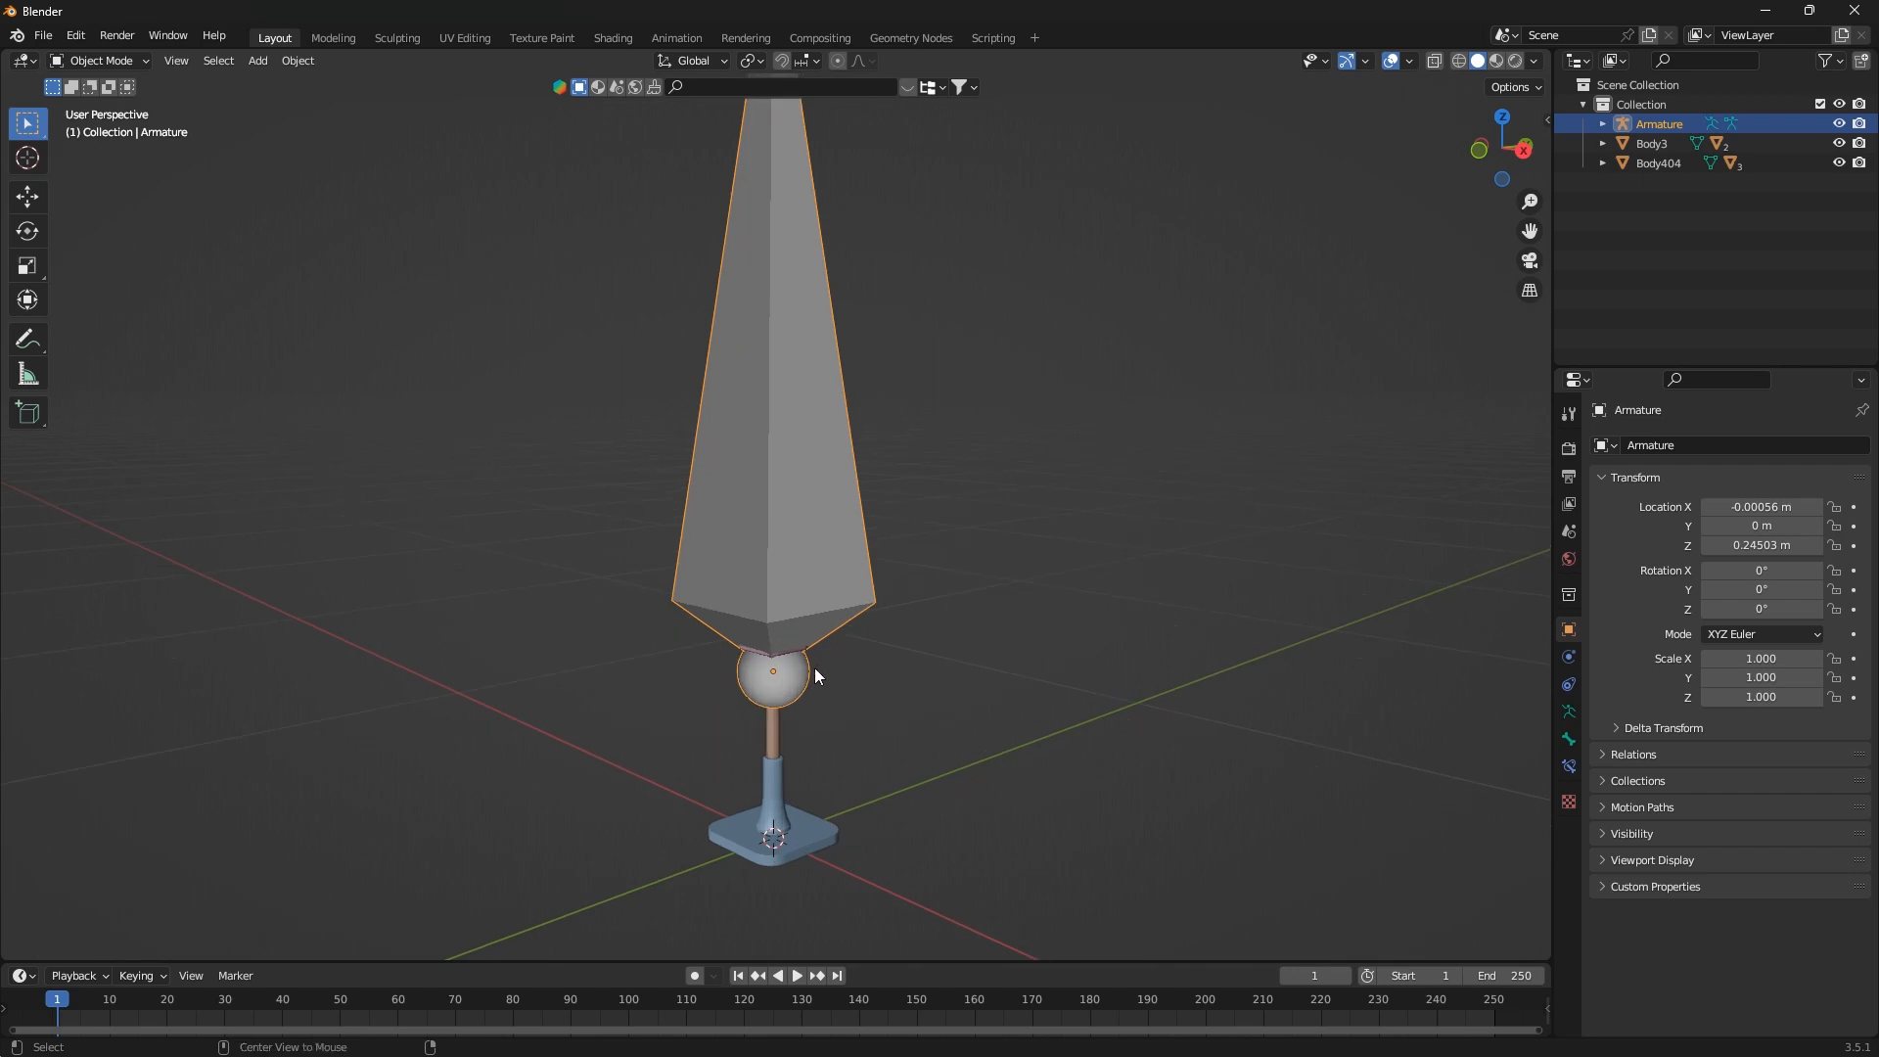
key(alt+g)
scroll(784, 885, up, 5)
scroll(776, 819, up, 1)
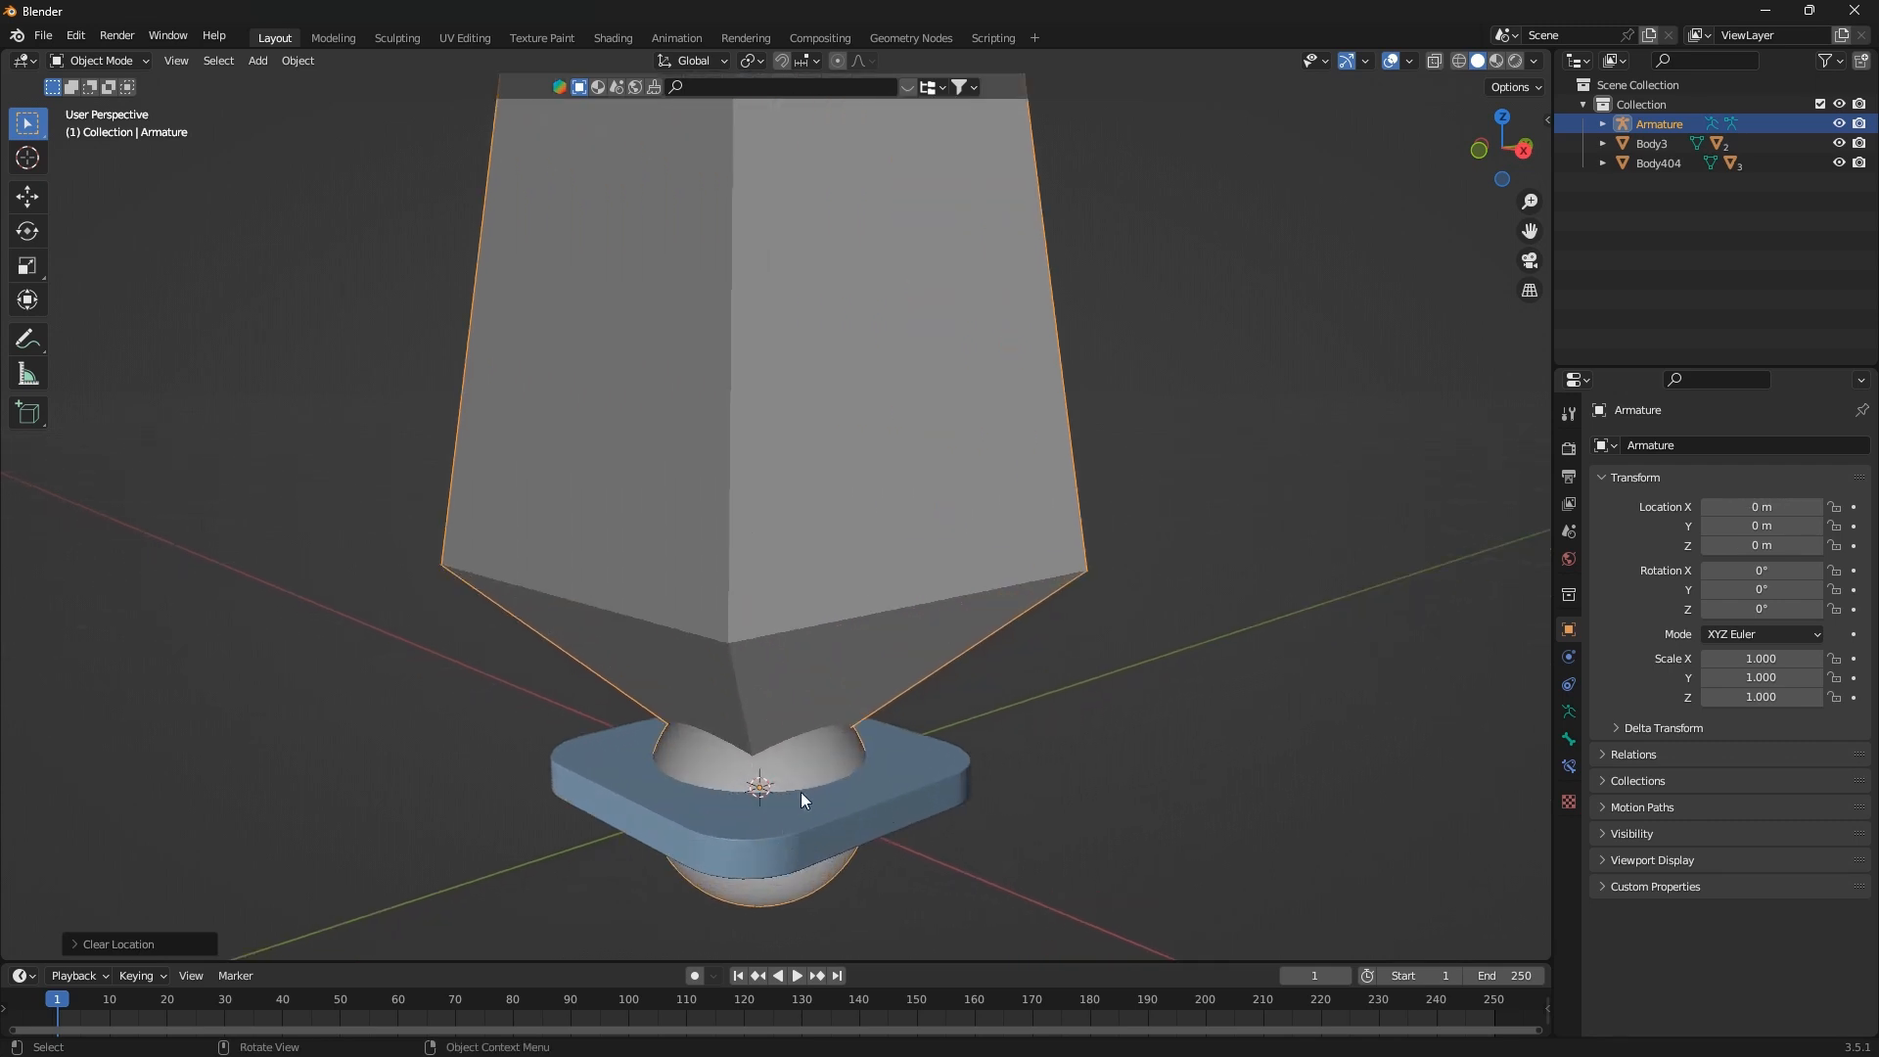
key(s)
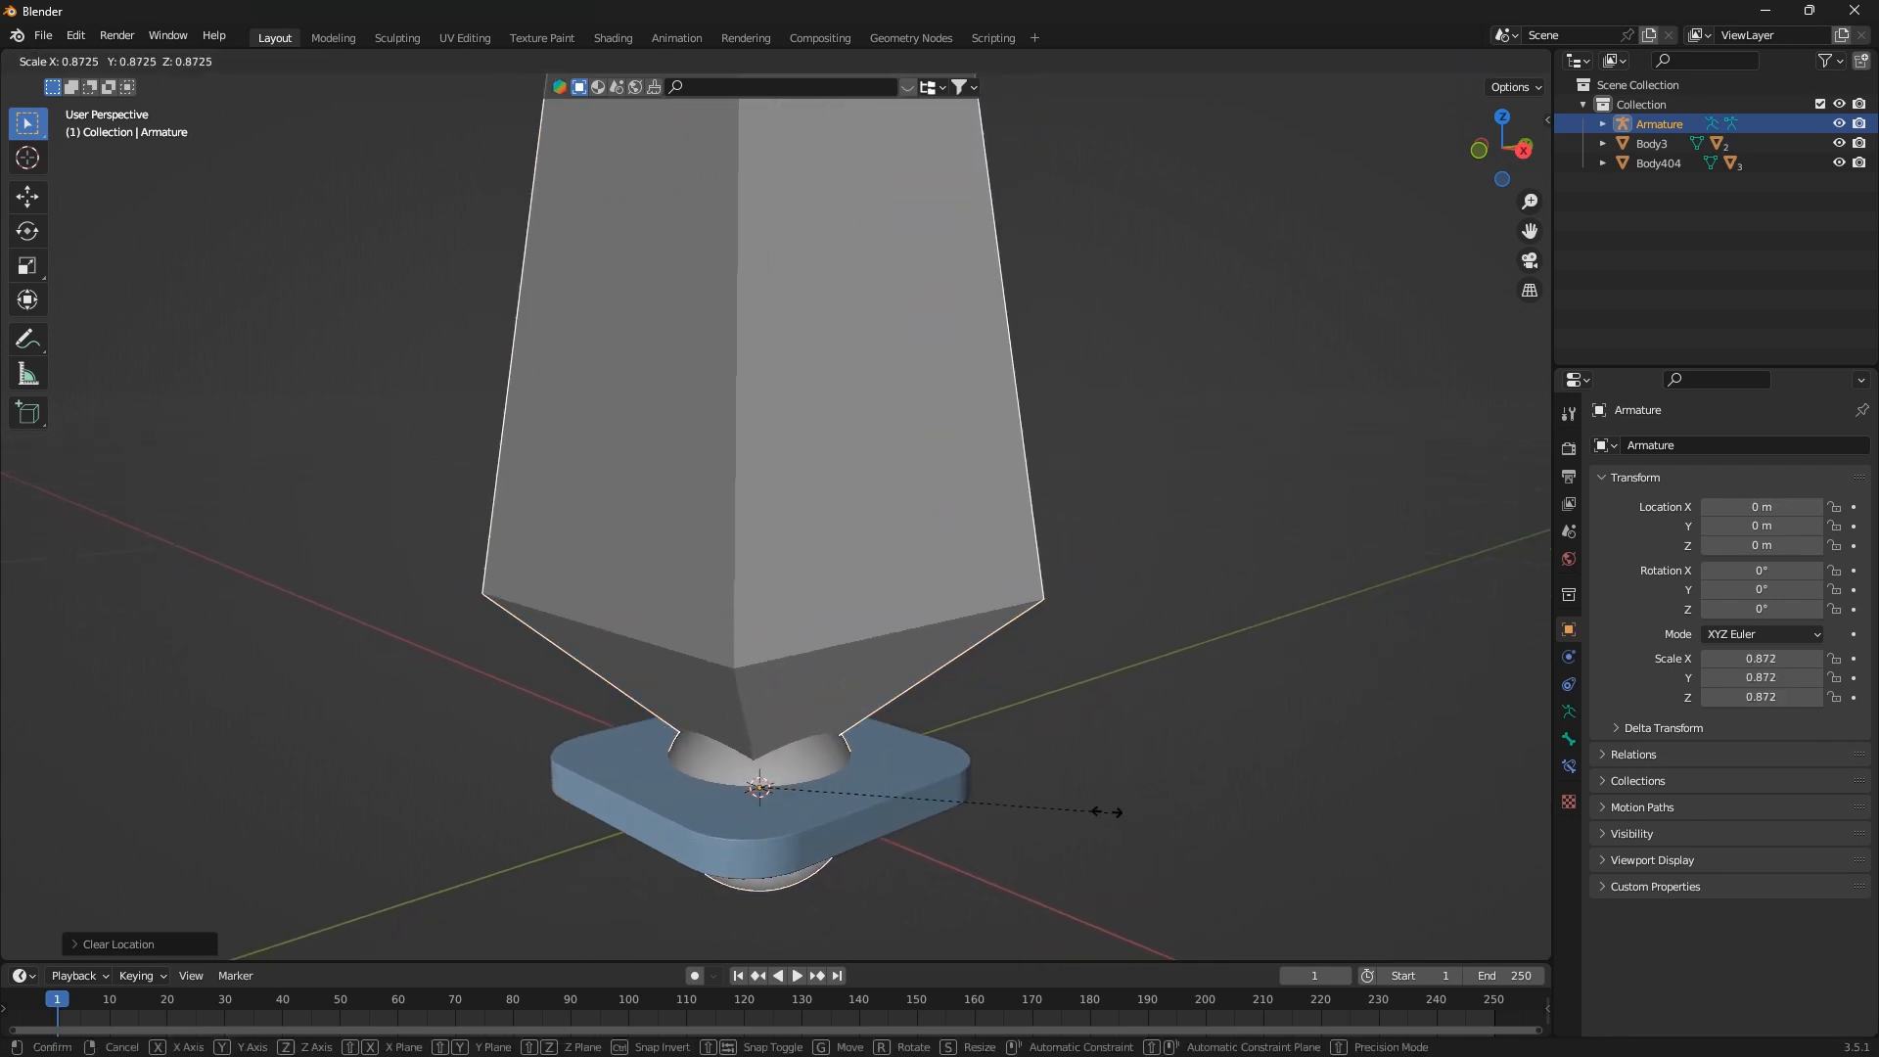
click(850, 780)
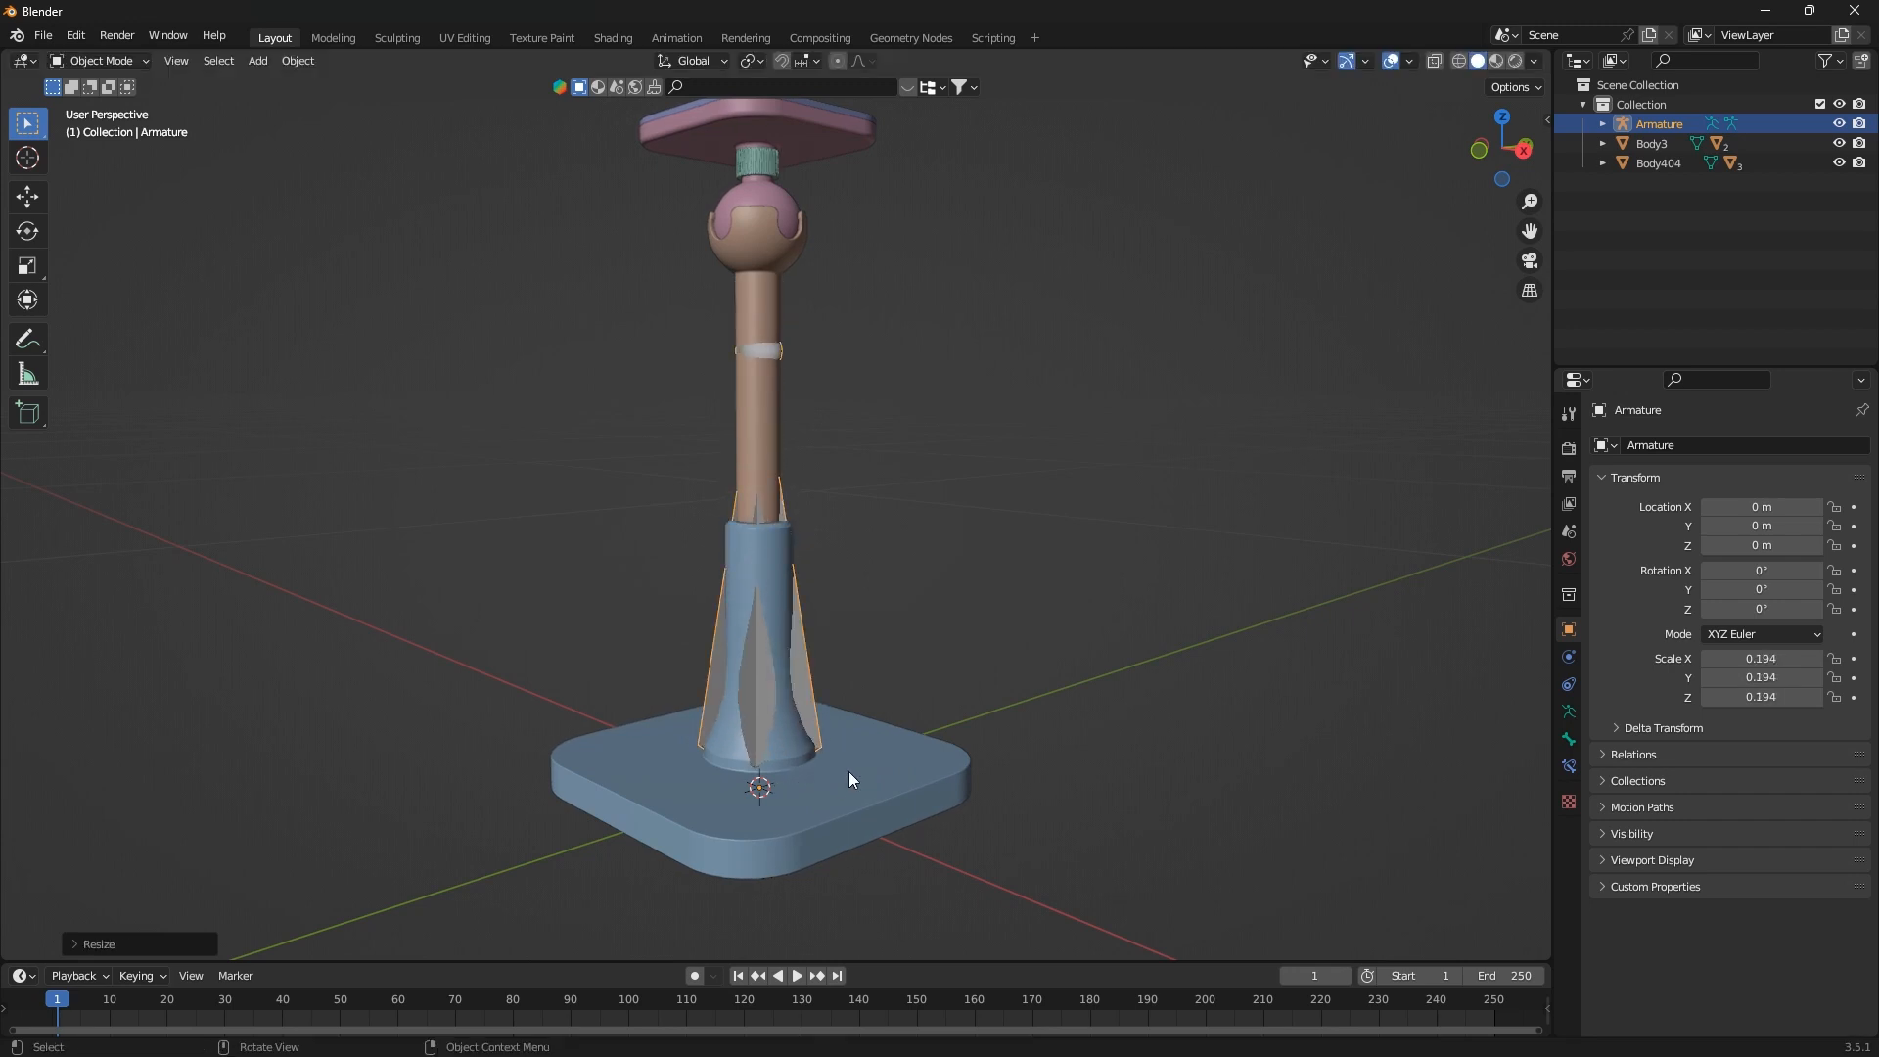
Set the armature's viewport display type to Stick
click(1572, 765)
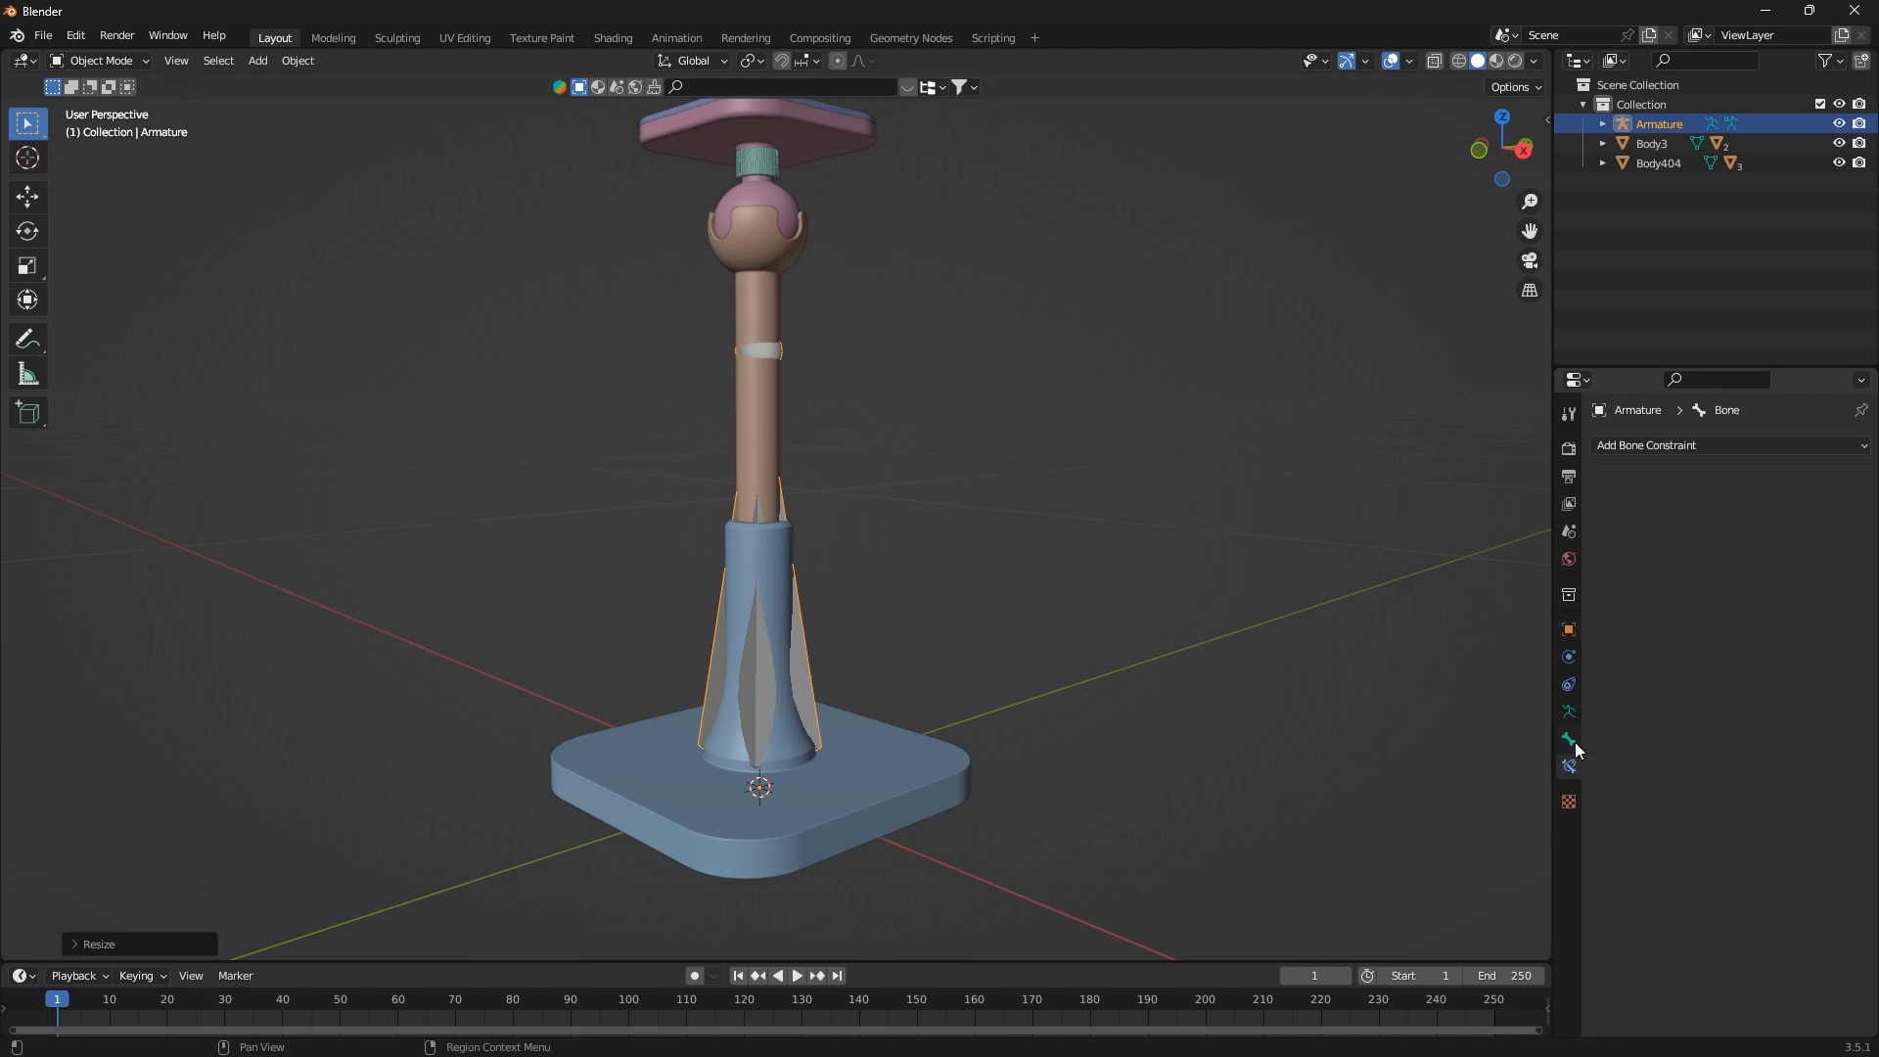
click(1571, 741)
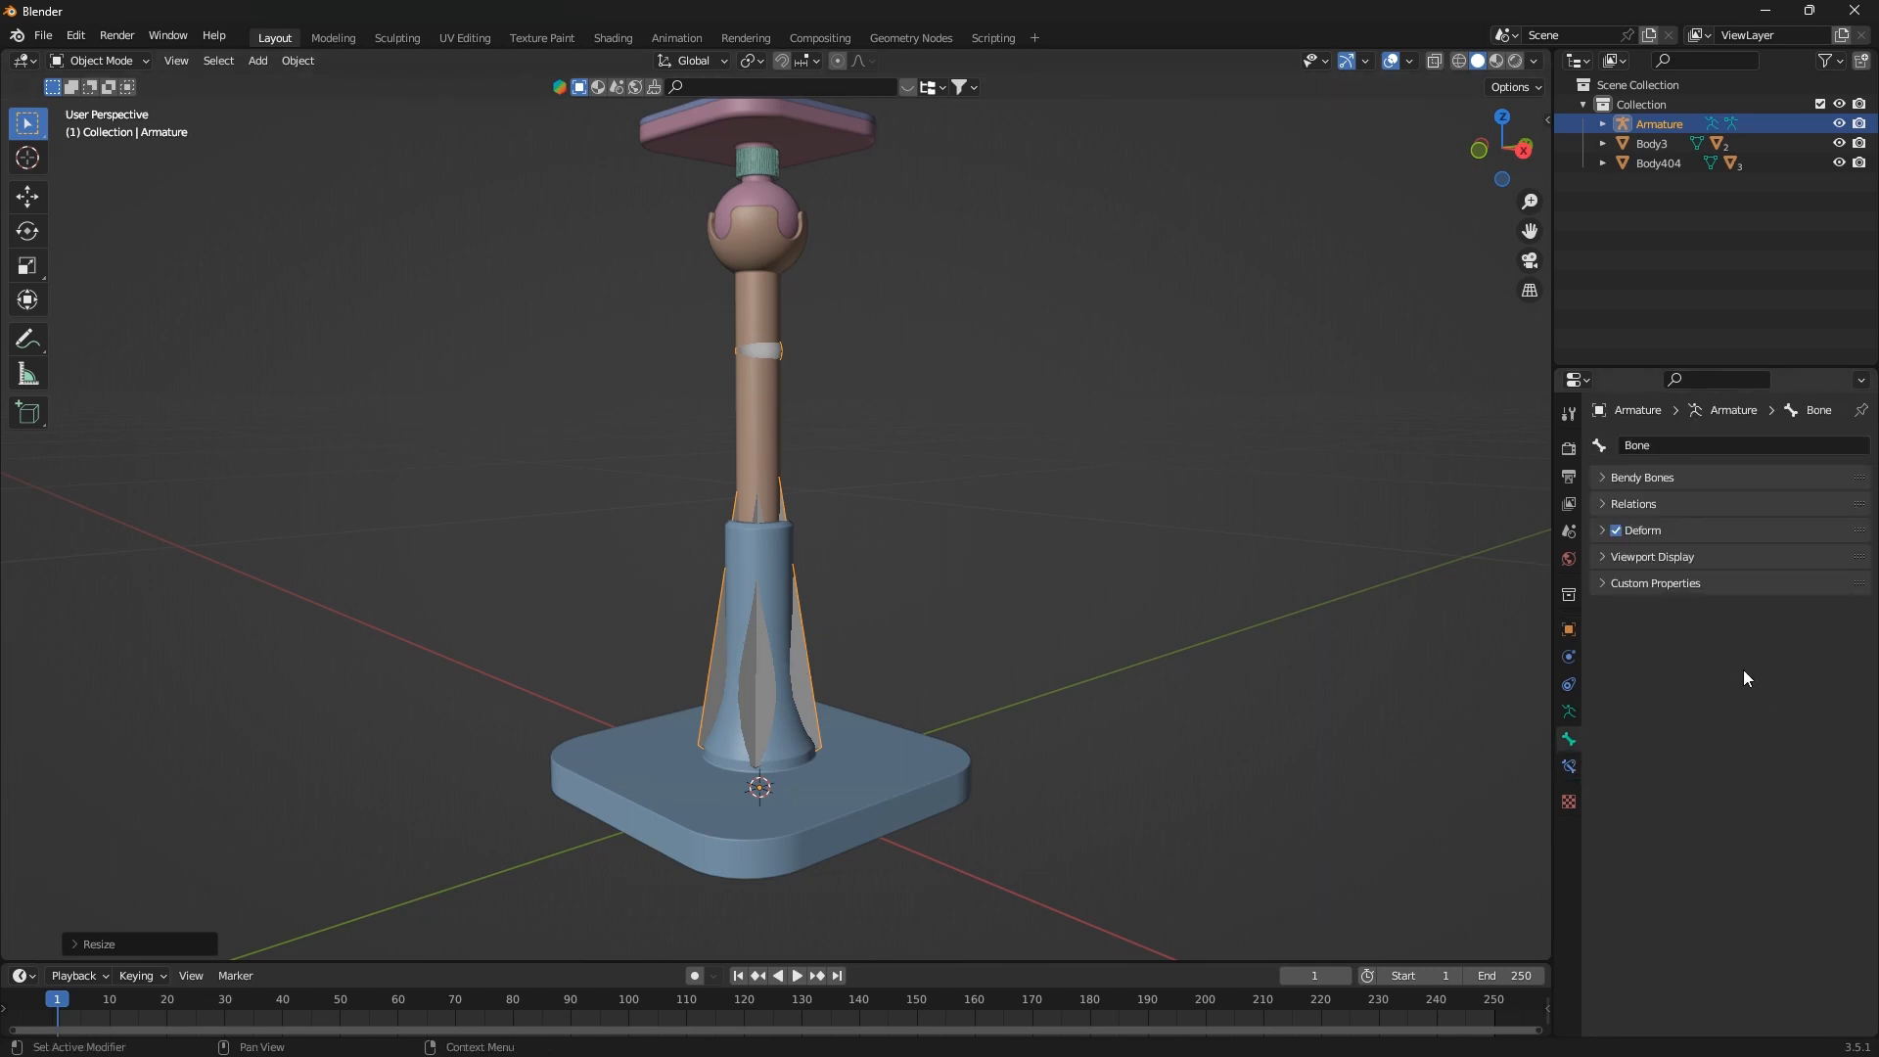
click(1572, 766)
click(1572, 742)
click(1569, 714)
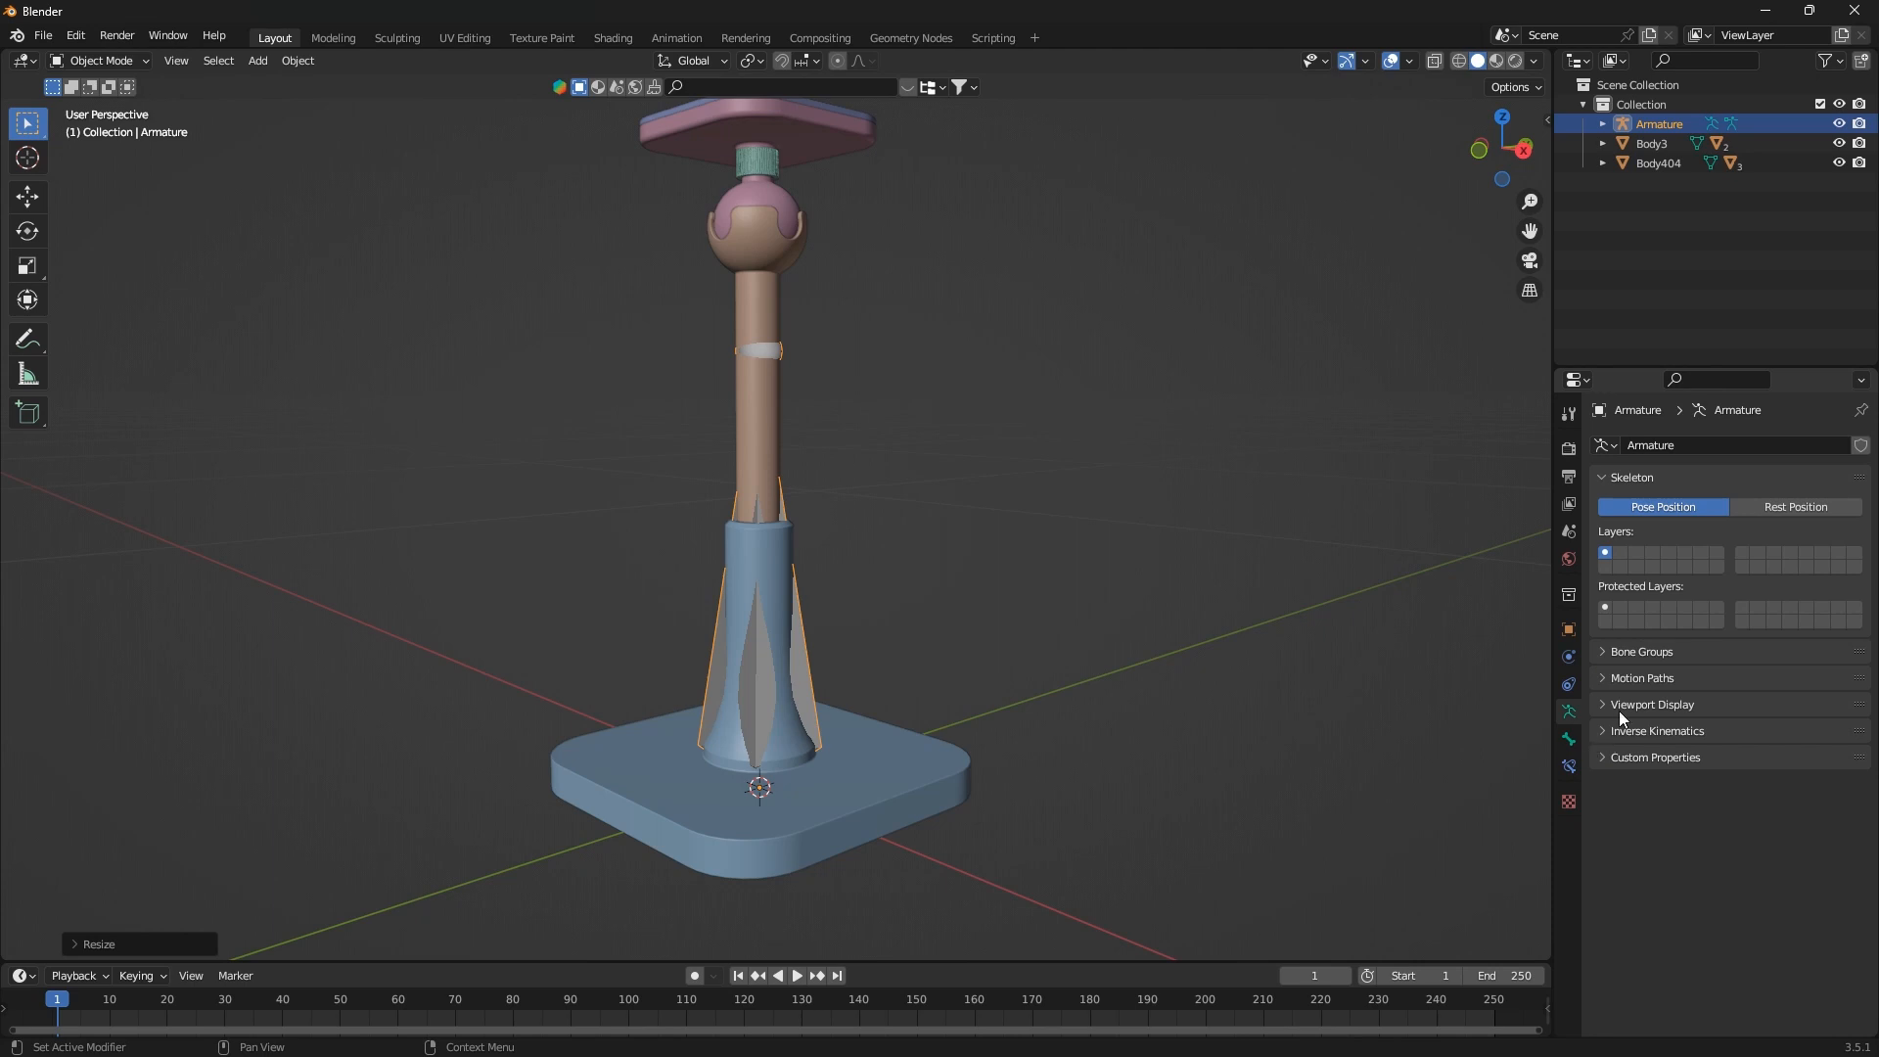
click(1611, 702)
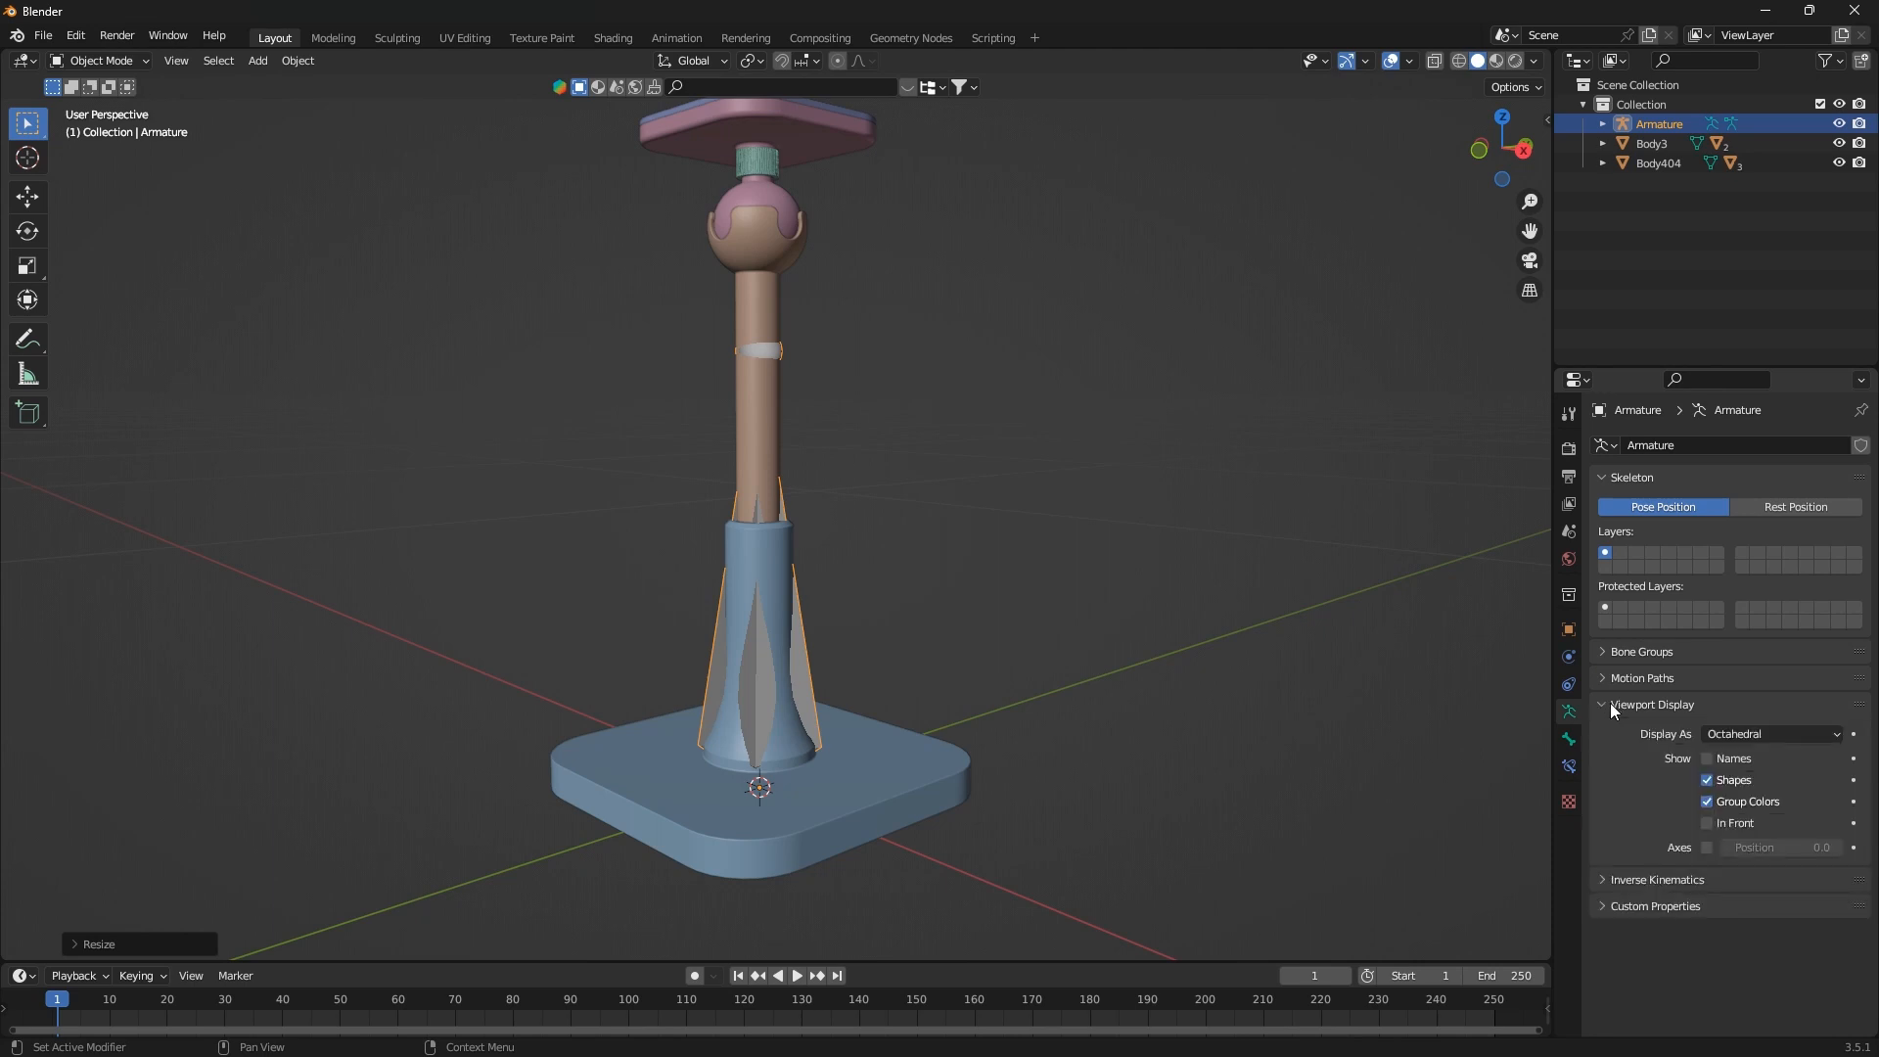
click(1779, 736)
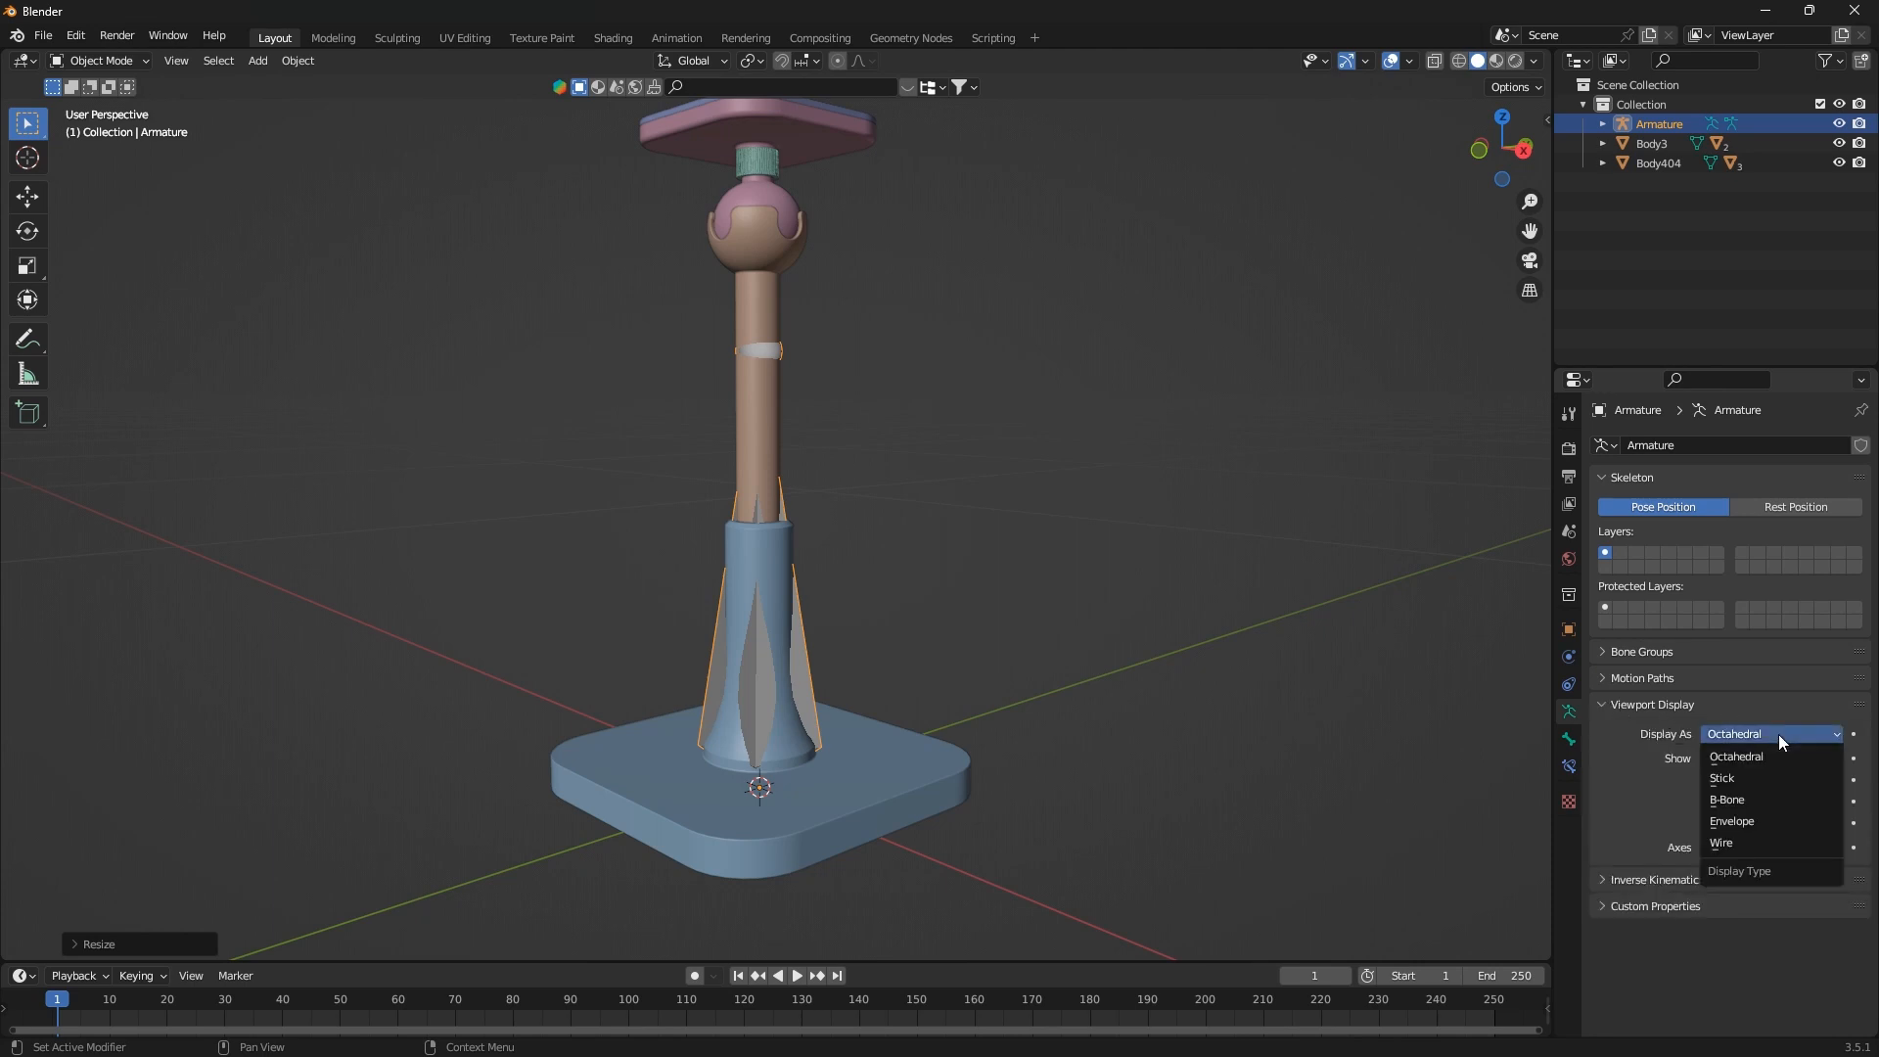
click(1723, 778)
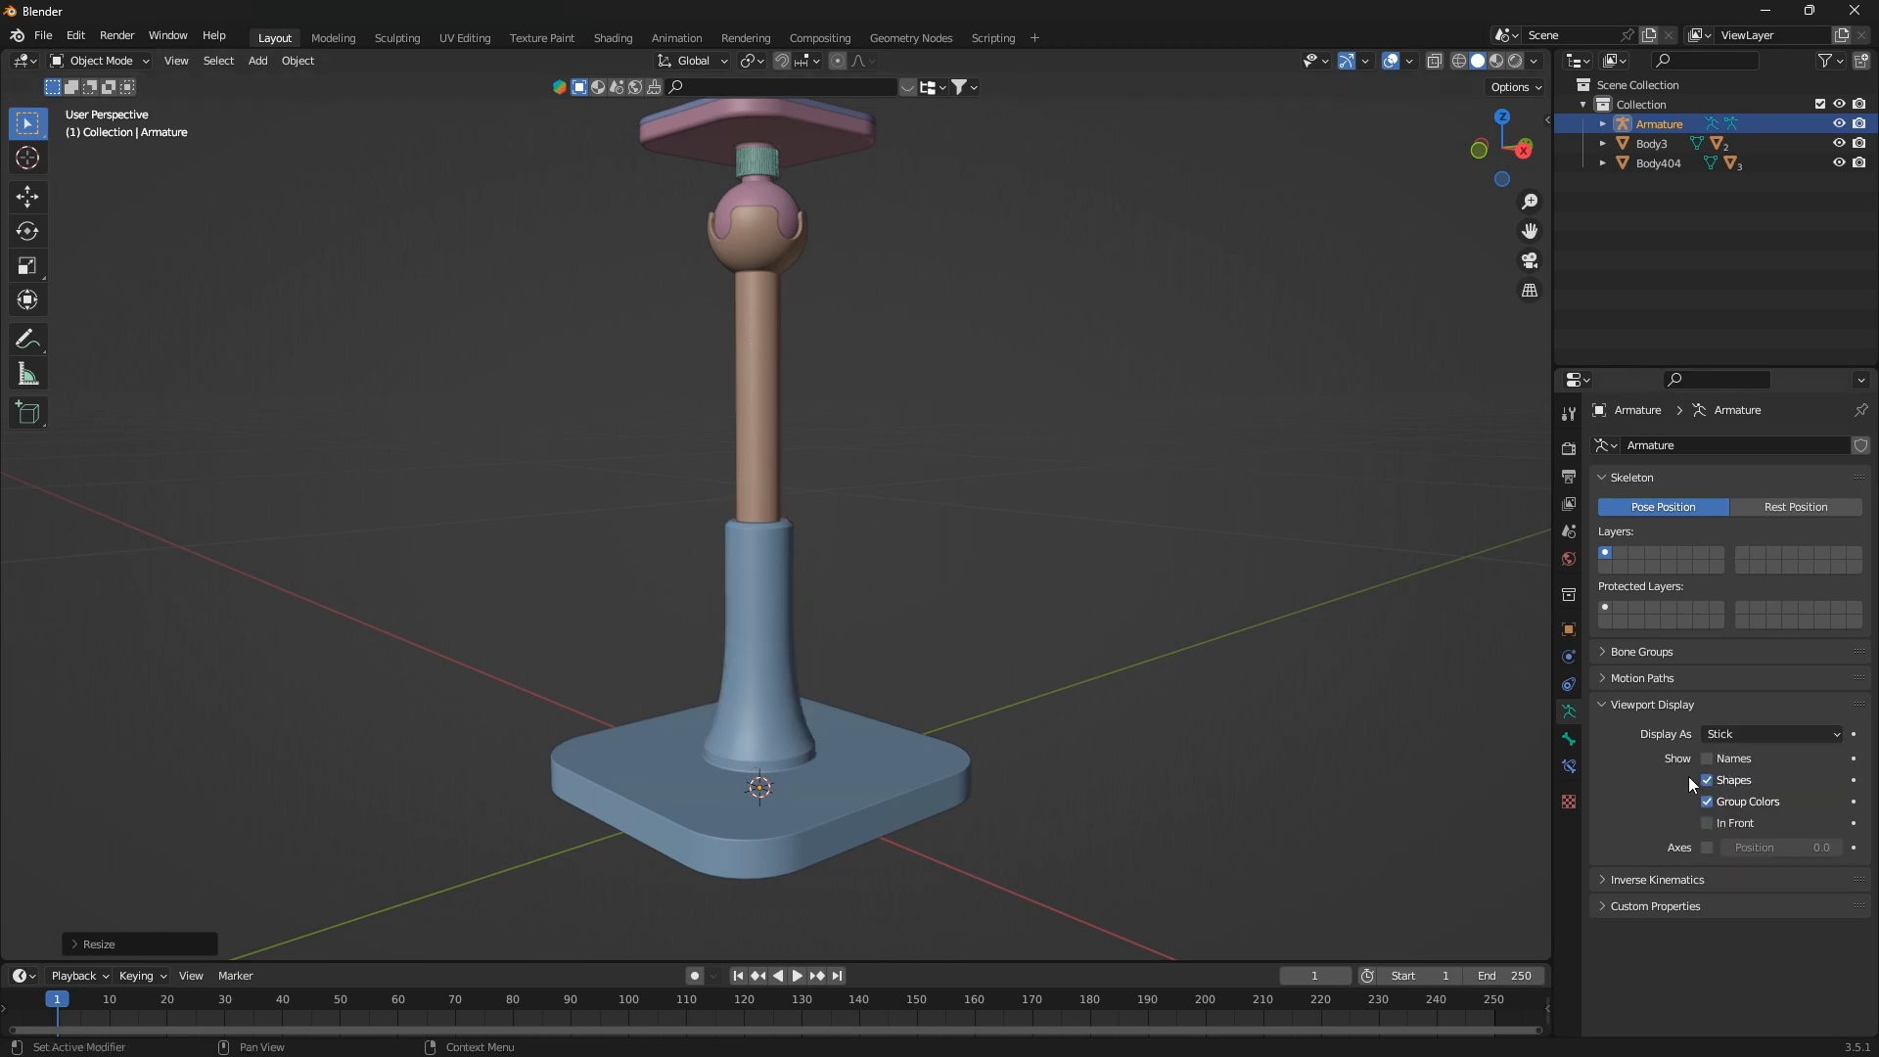
Make the armature draw in front of the meshes and show its bone names and axes
click(1708, 823)
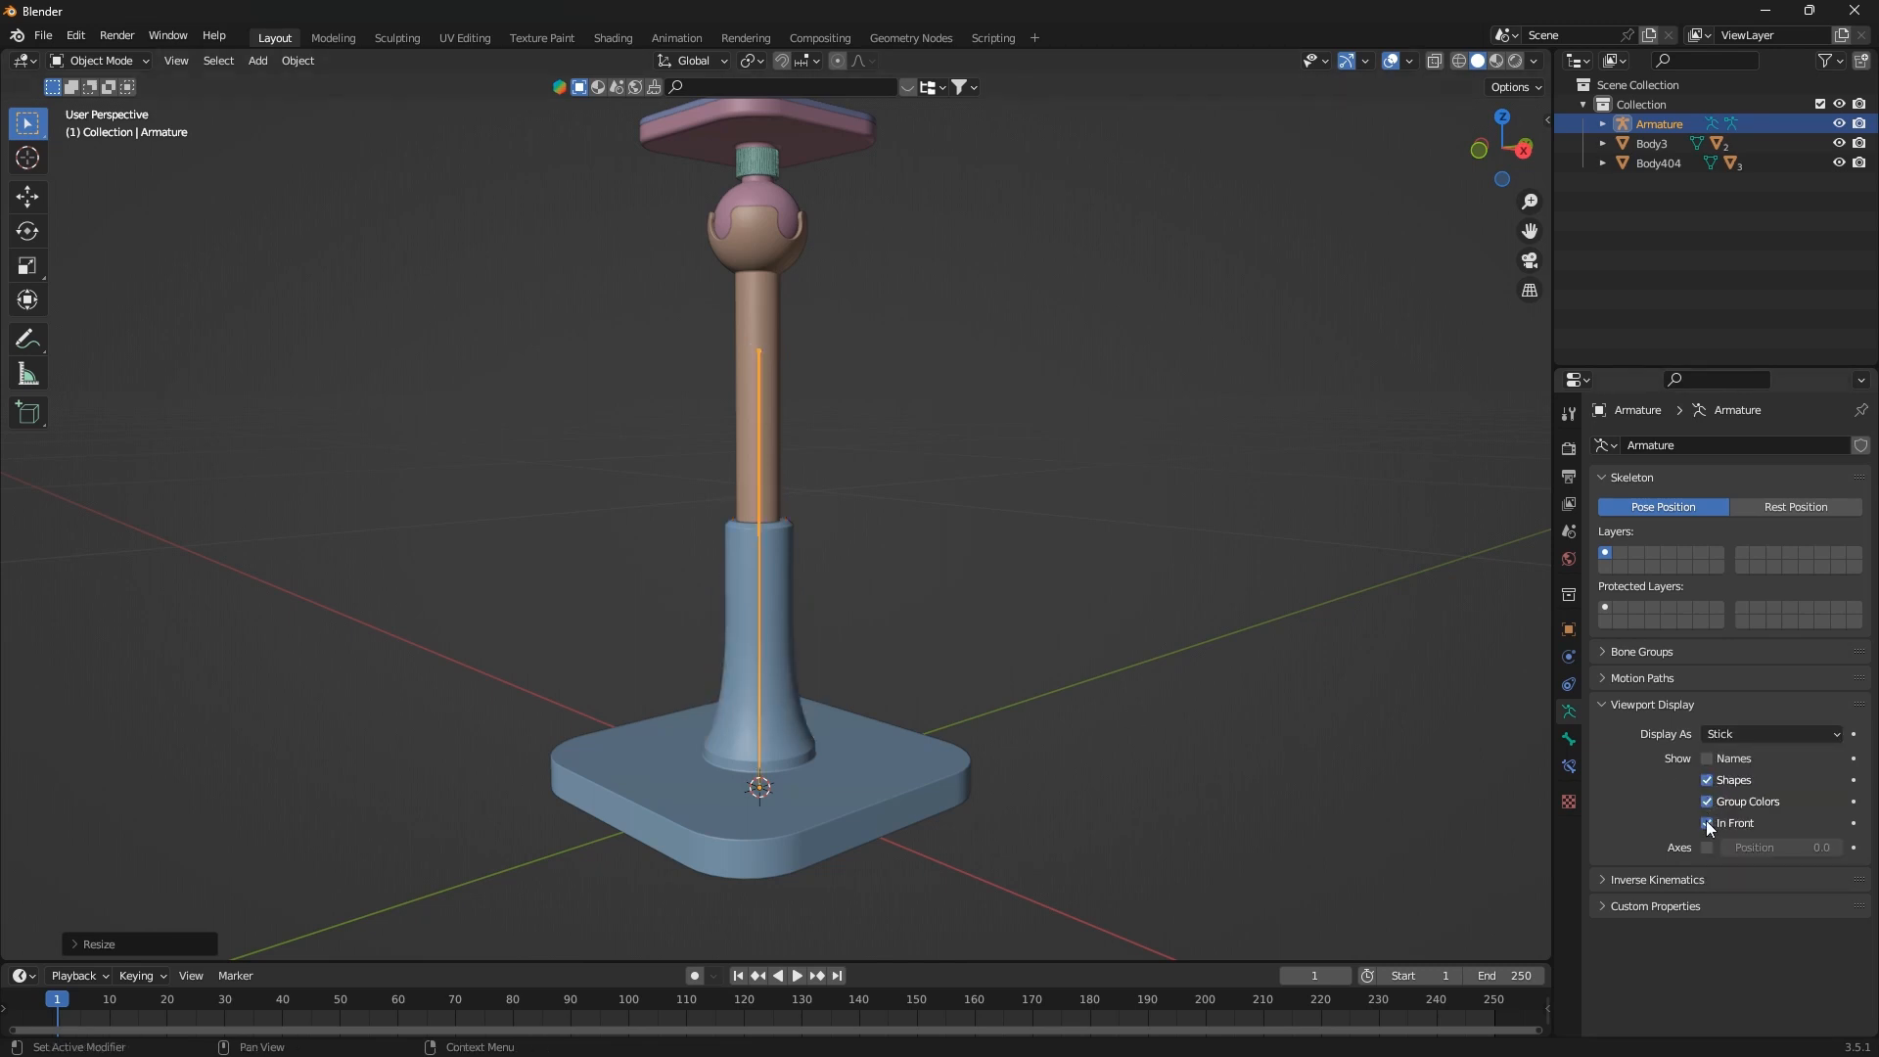
click(1708, 759)
click(1707, 848)
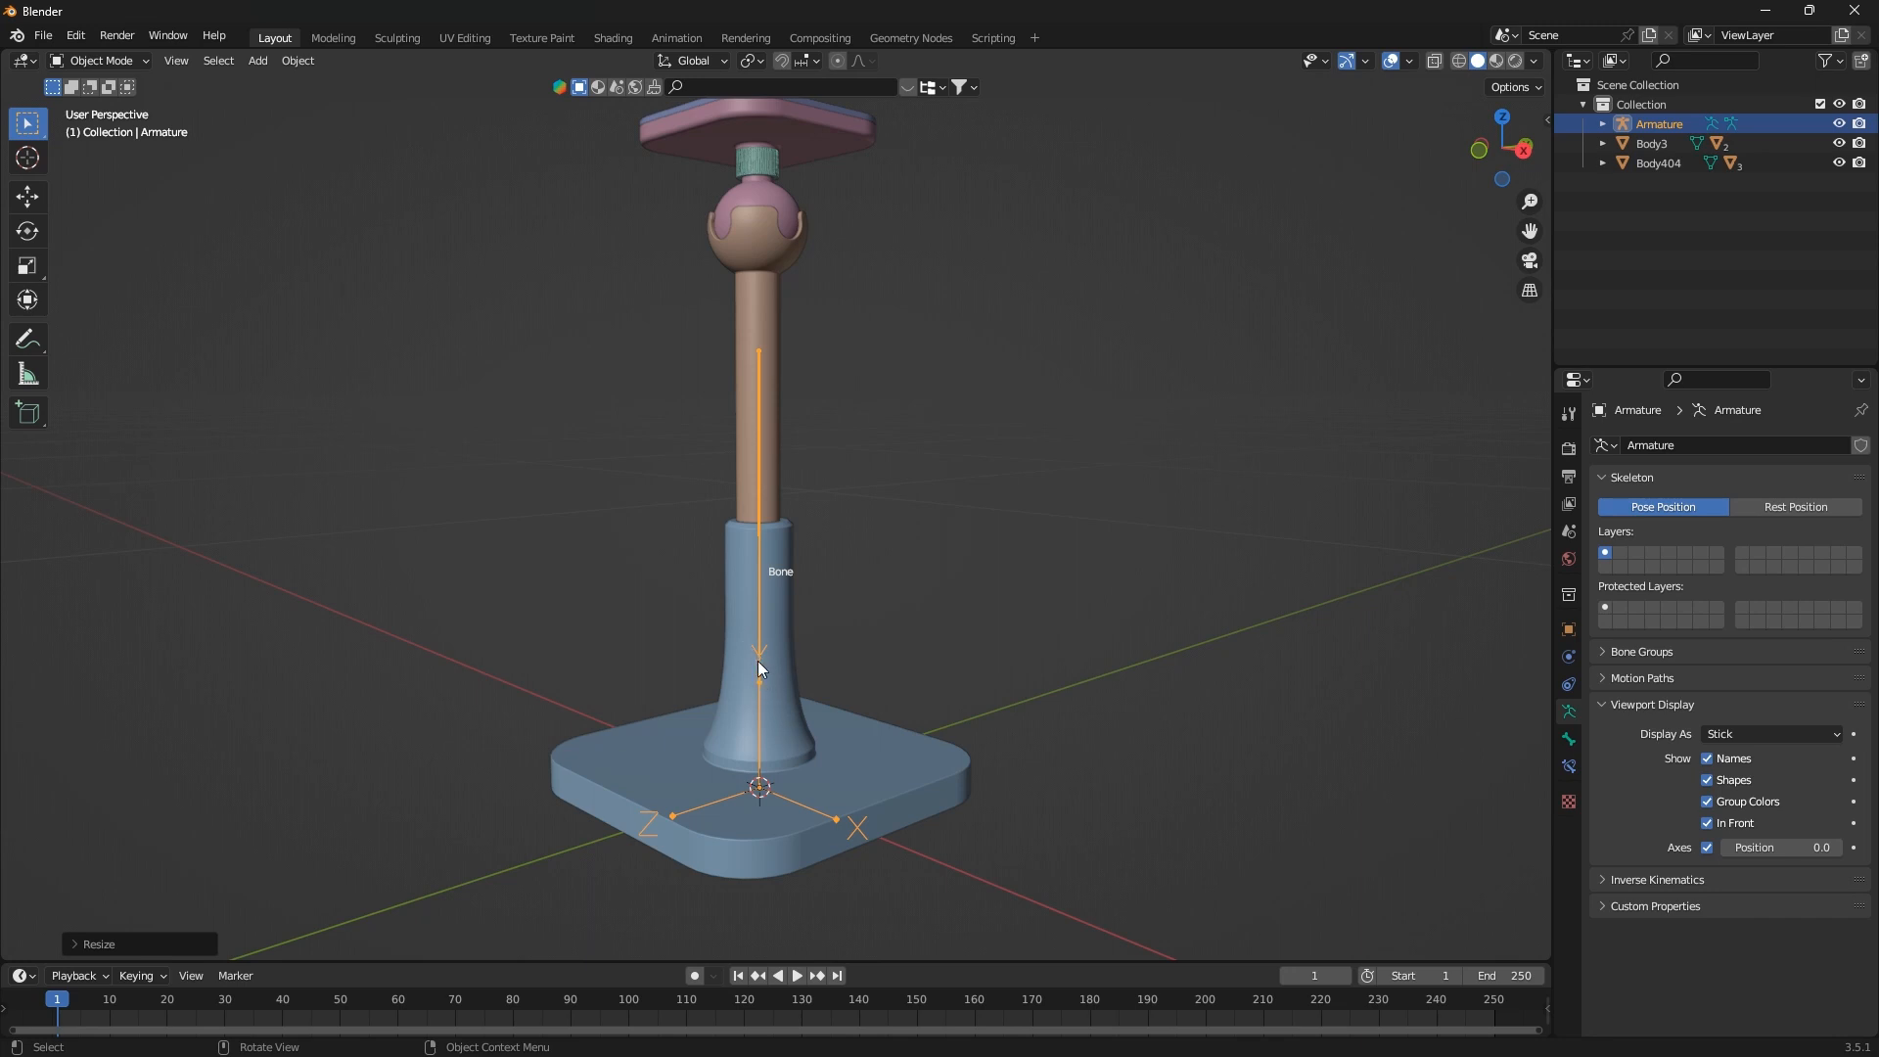
Snap the 3D cursor to the selected vertices of Body404 in Edit Mode, at the ball joint's centre, and return to Object Mode
middle_drag(910, 690, 955, 685)
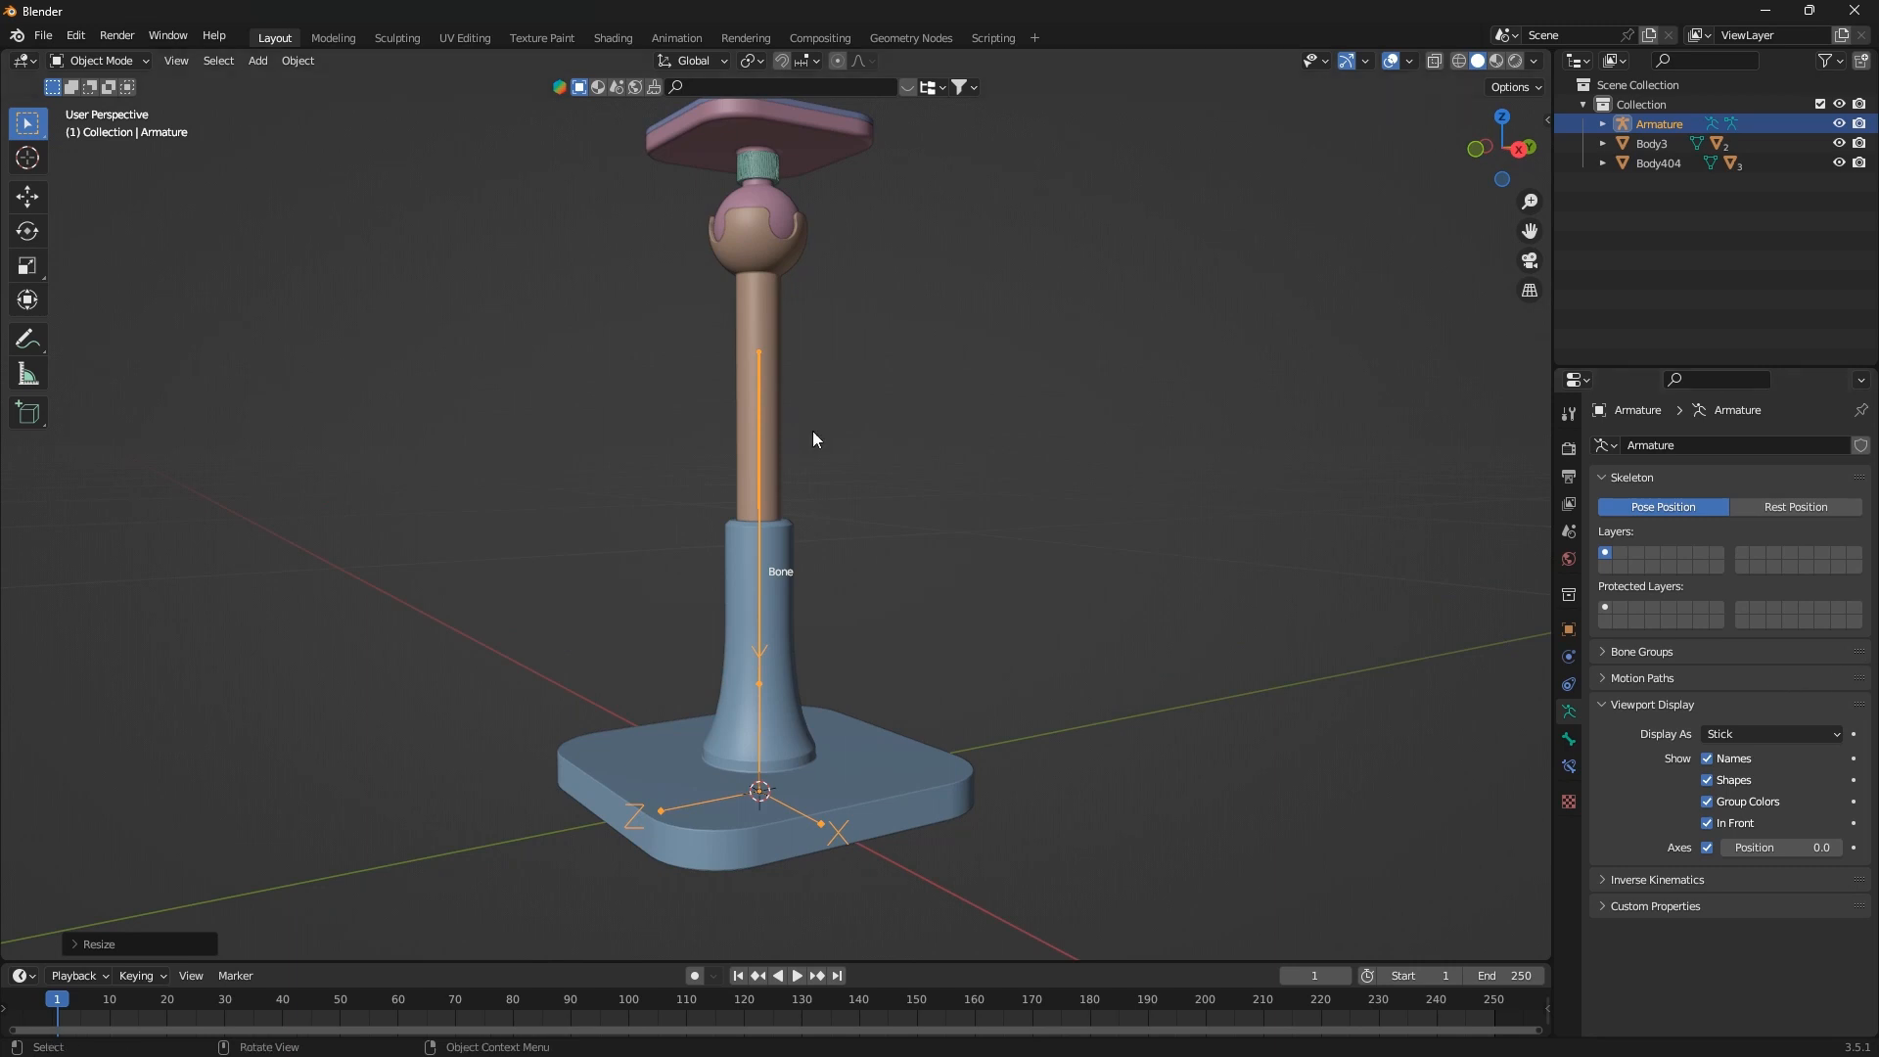
mouse_move(772, 391)
middle_down()
mouse_move(802, 444)
mouse_move(775, 368)
middle_up()
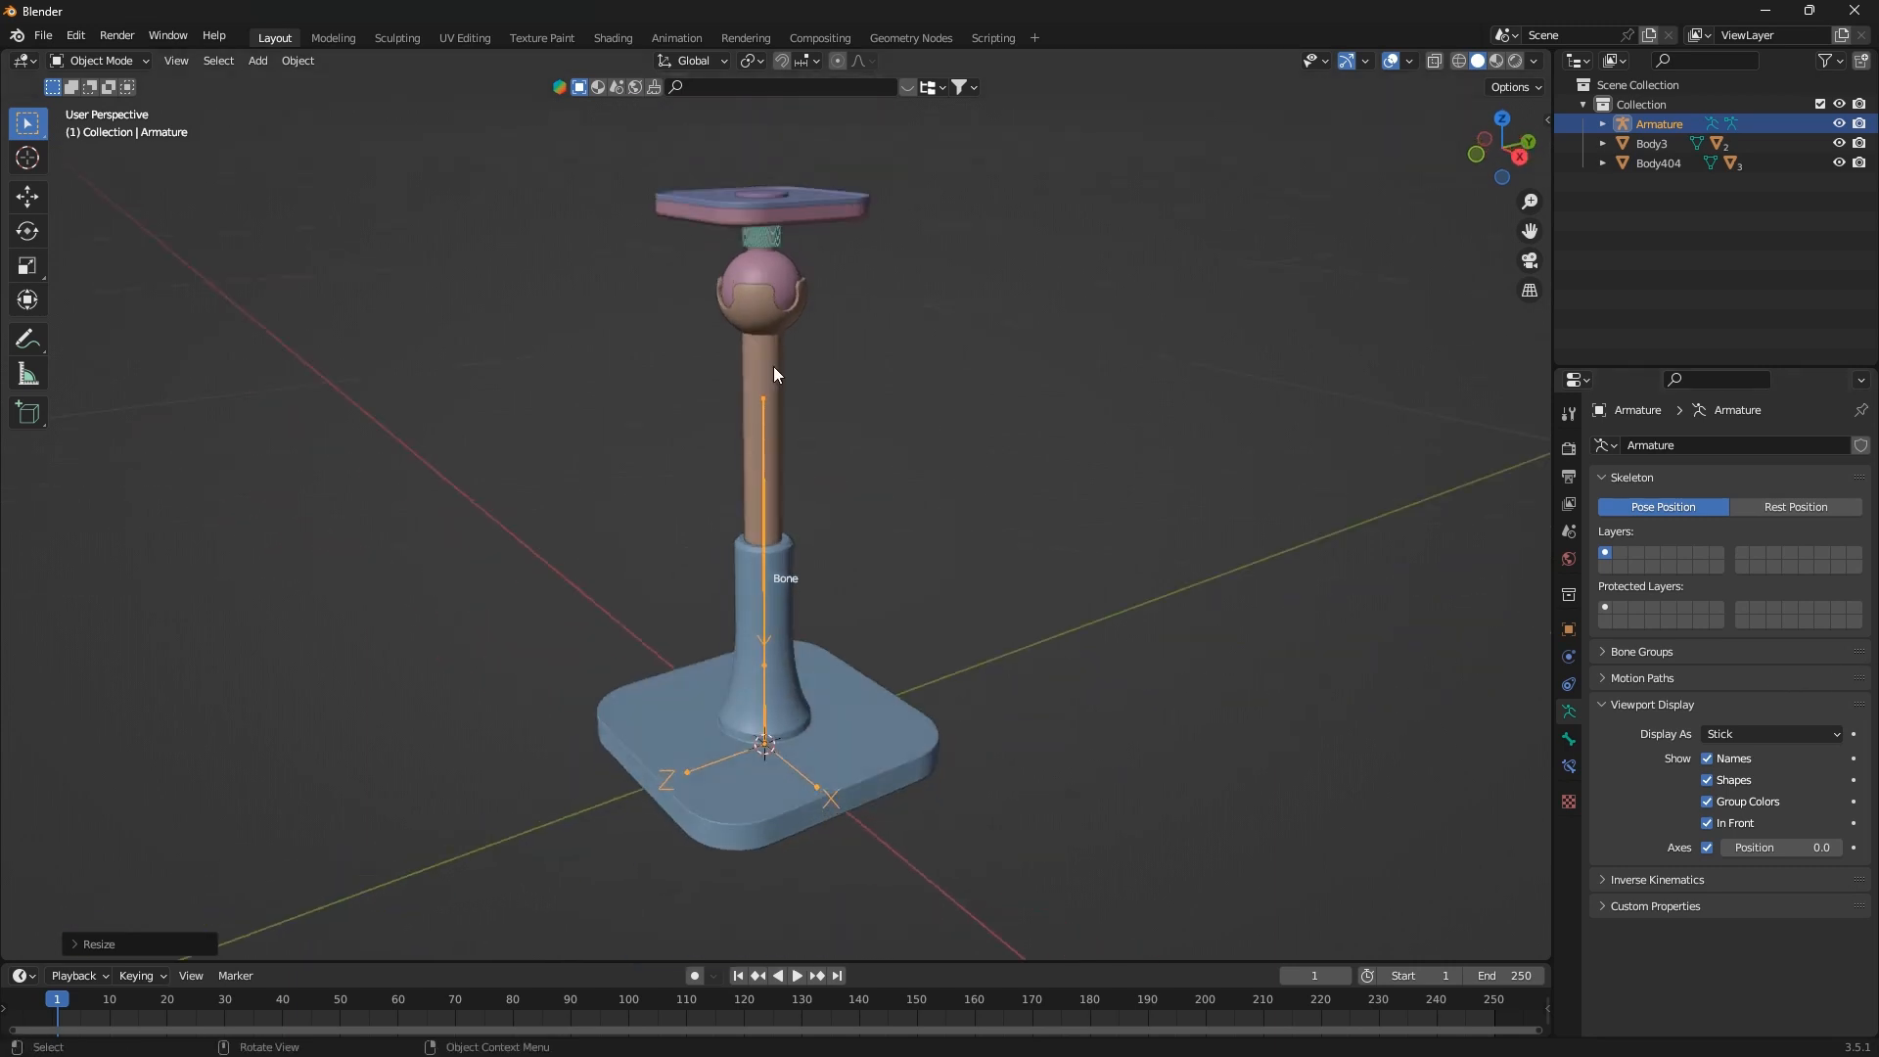
click(783, 290)
key(Tab)
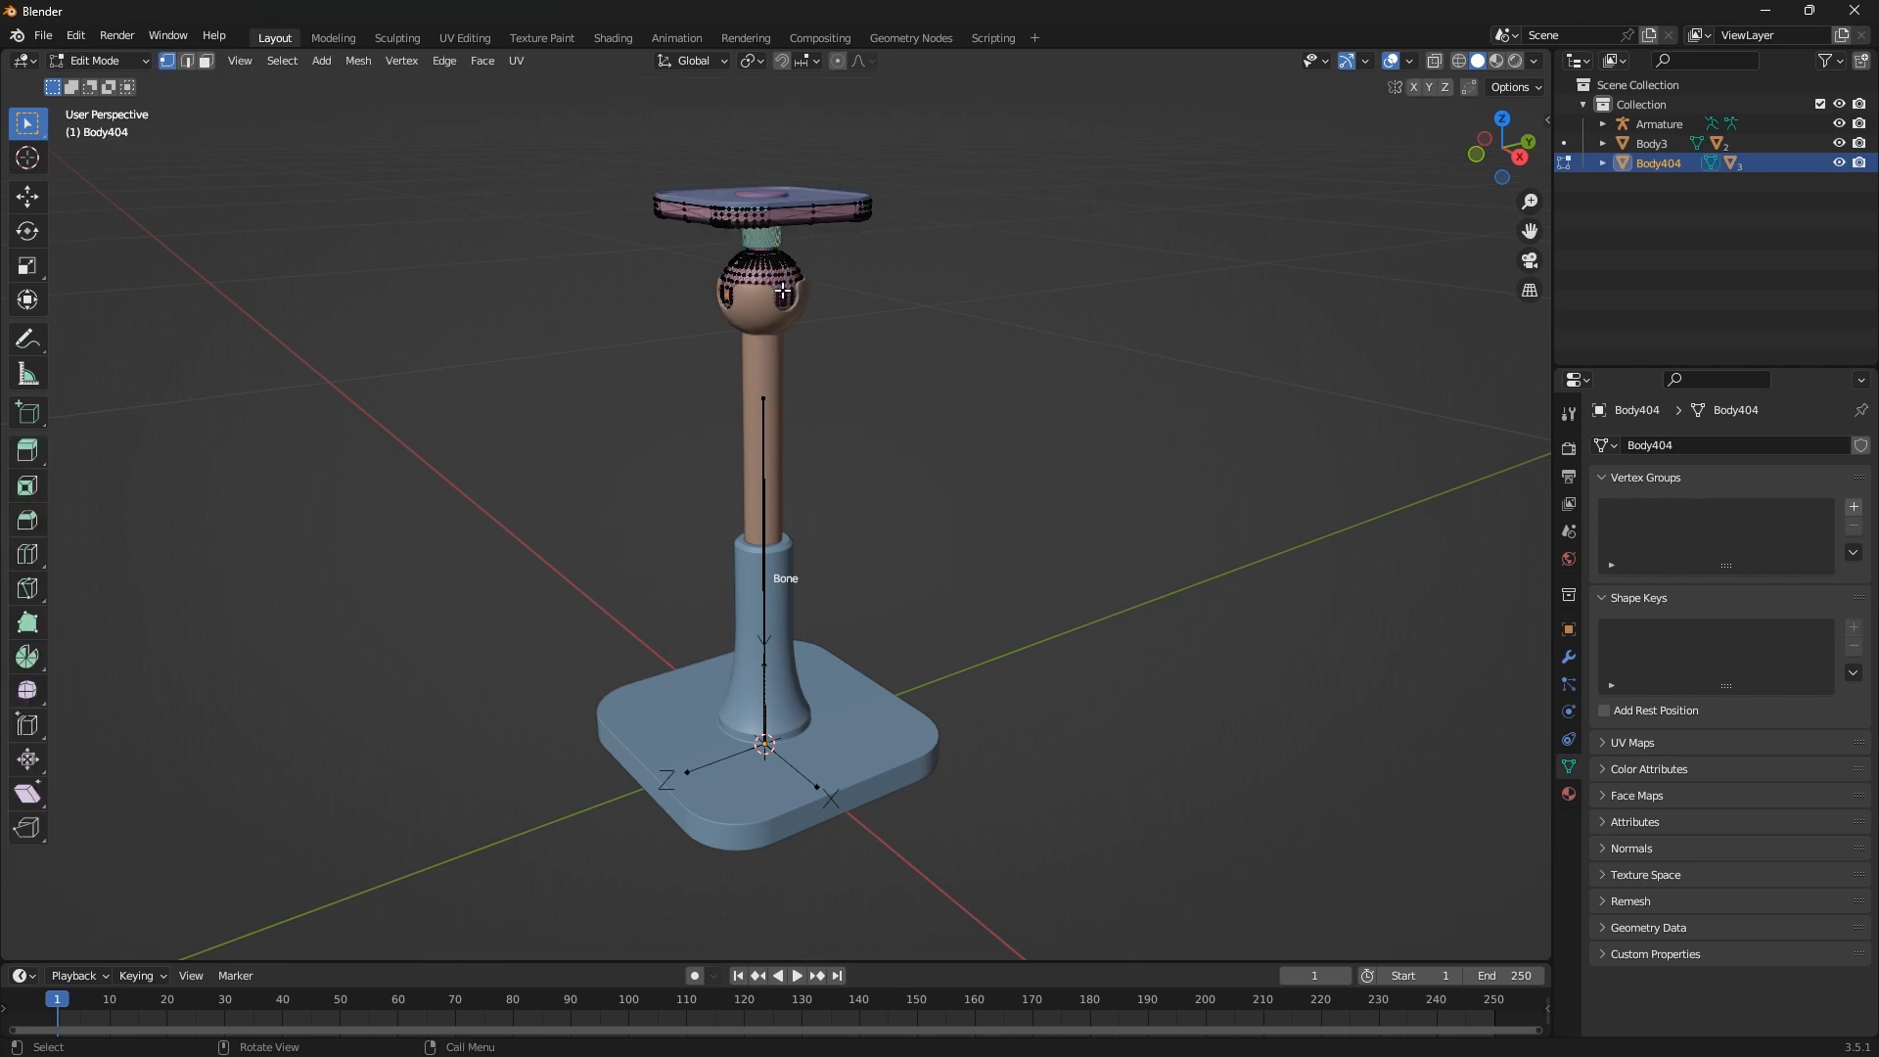
scroll(766, 290, up, 2)
key(shift+s)
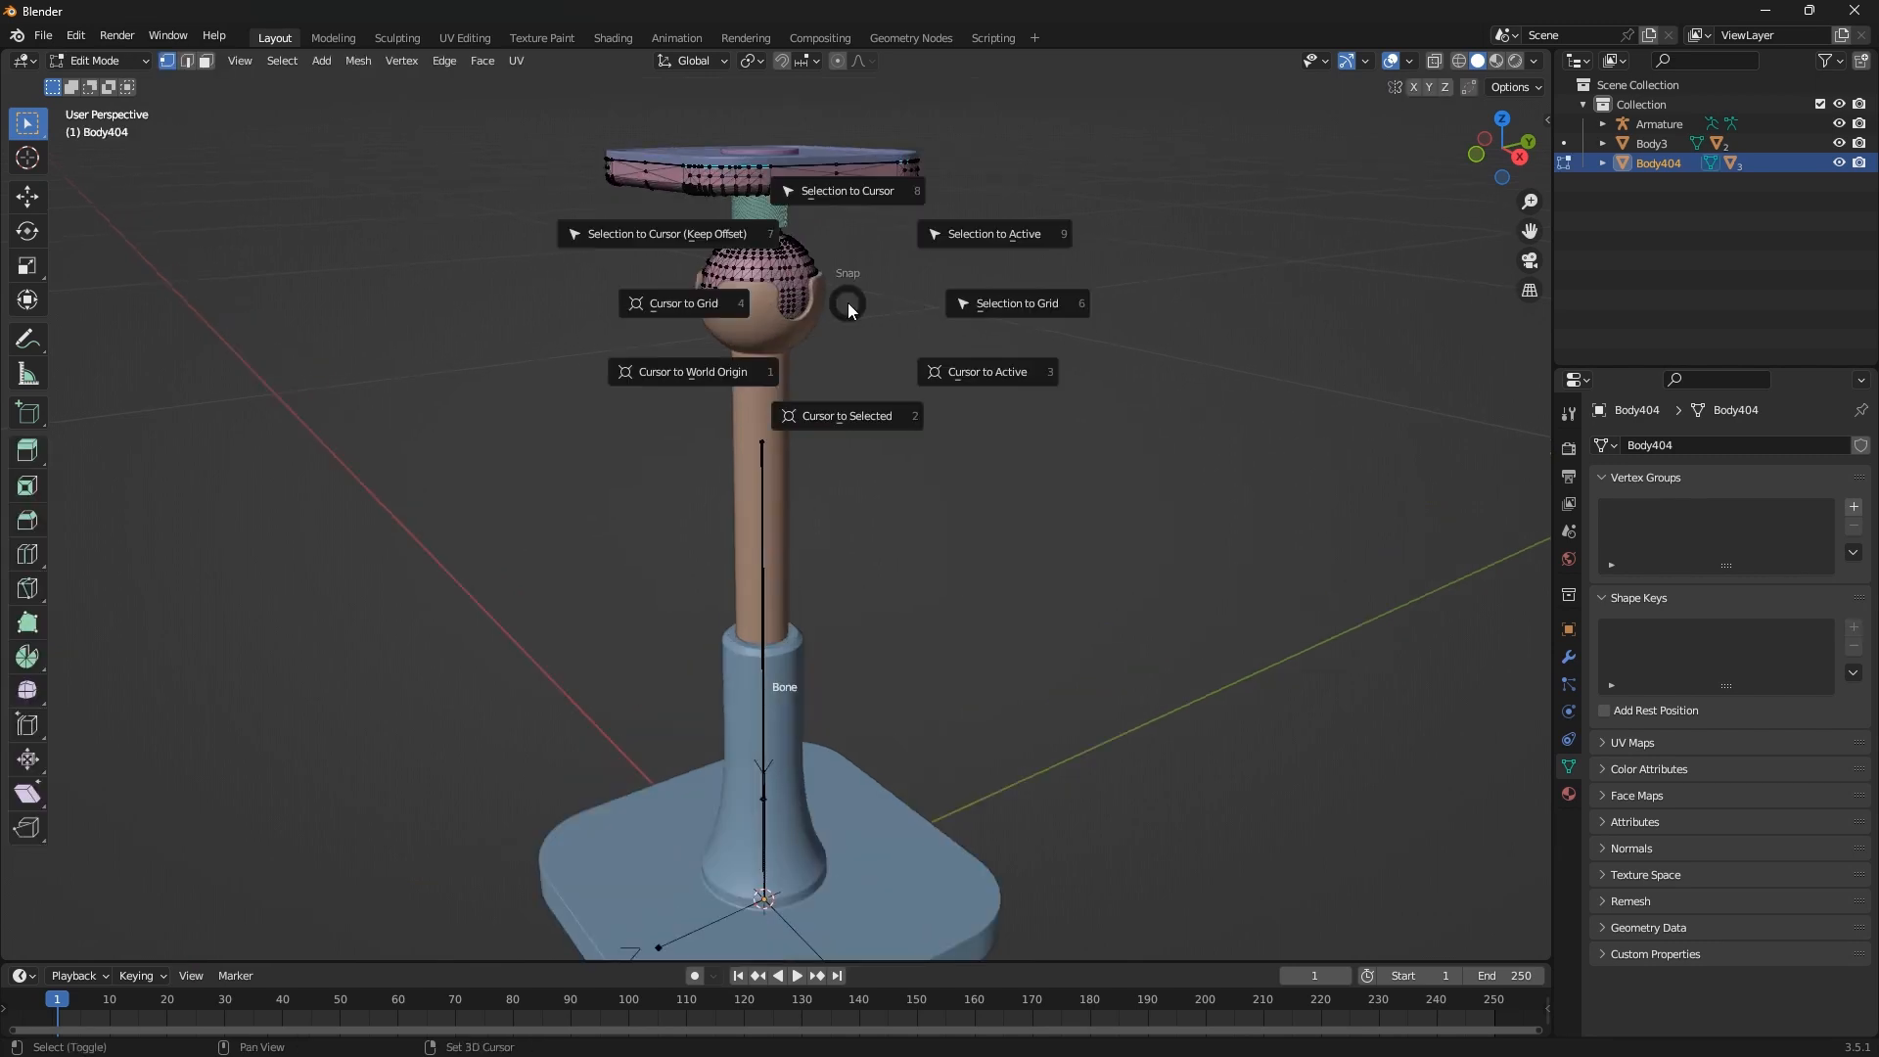
click(866, 427)
key(Tab)
Edit the armature and snap the bone's upper tip to the 3D cursor at the ball joint's centre
click(764, 448)
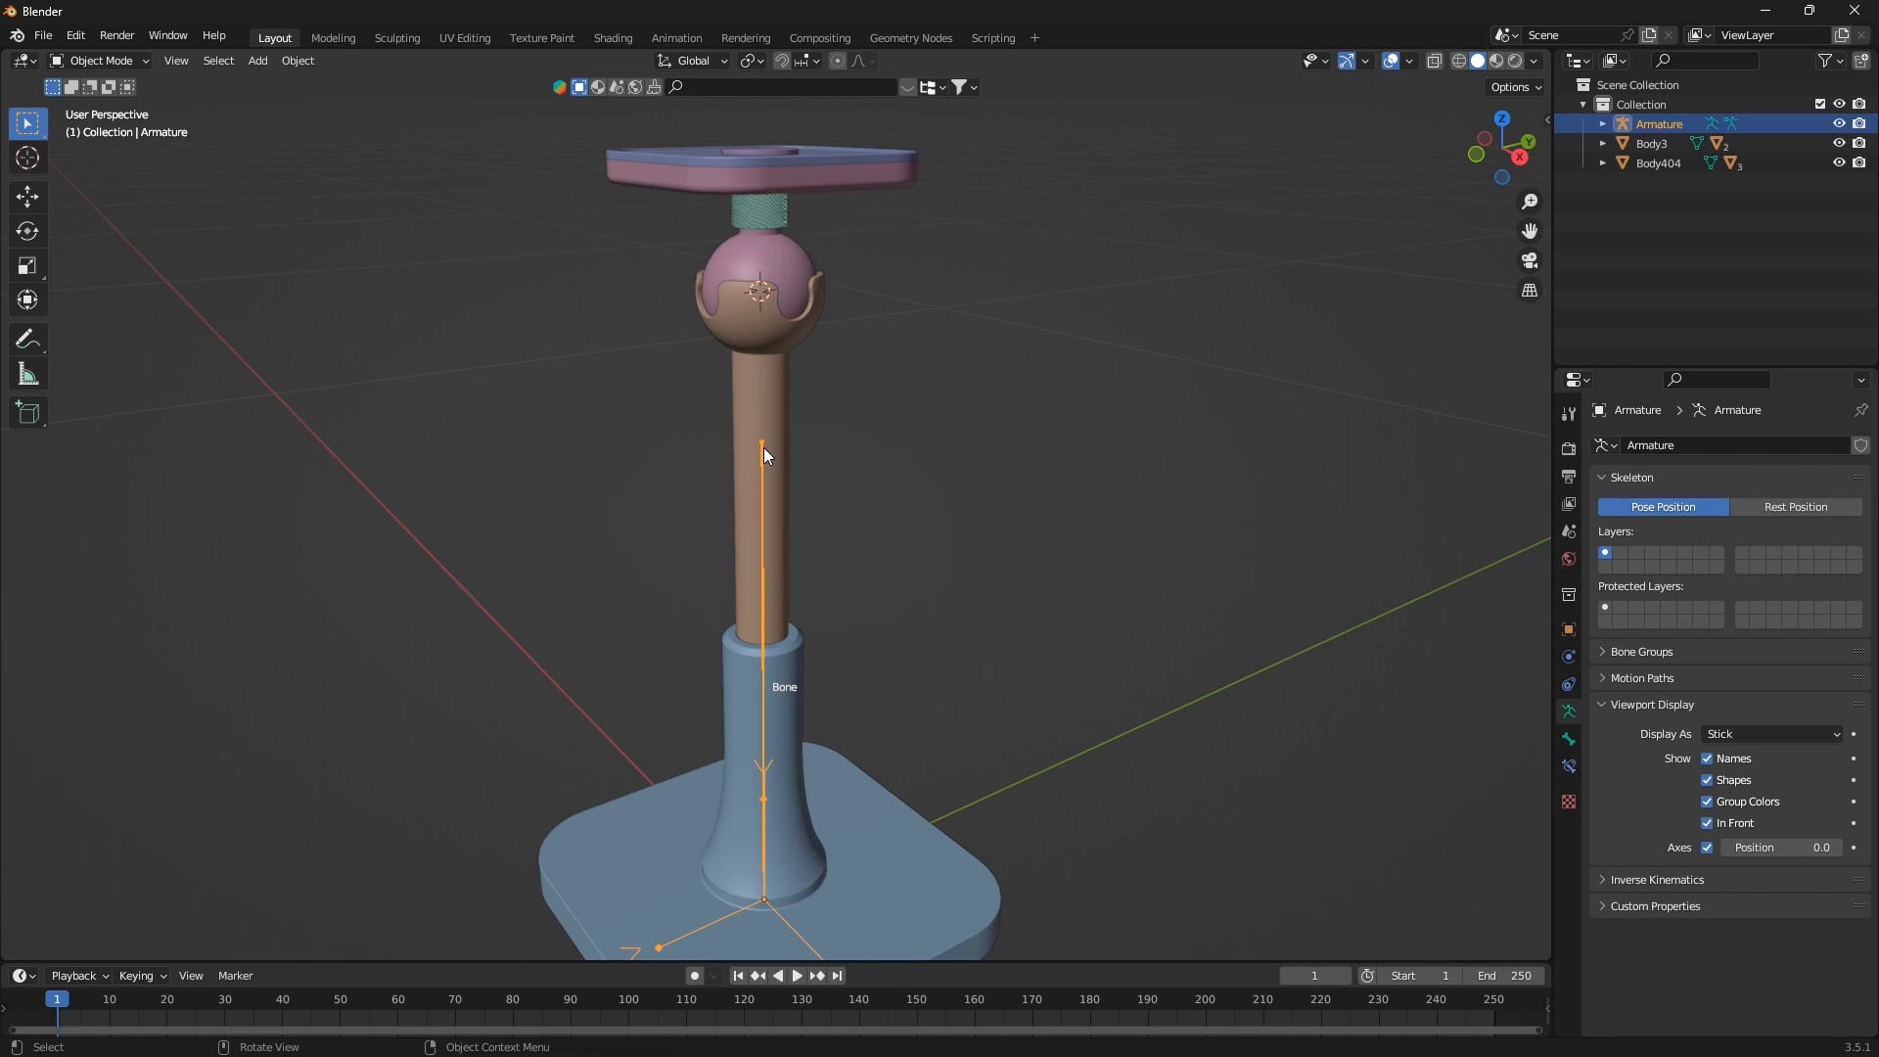
key(ctrl+Tab)
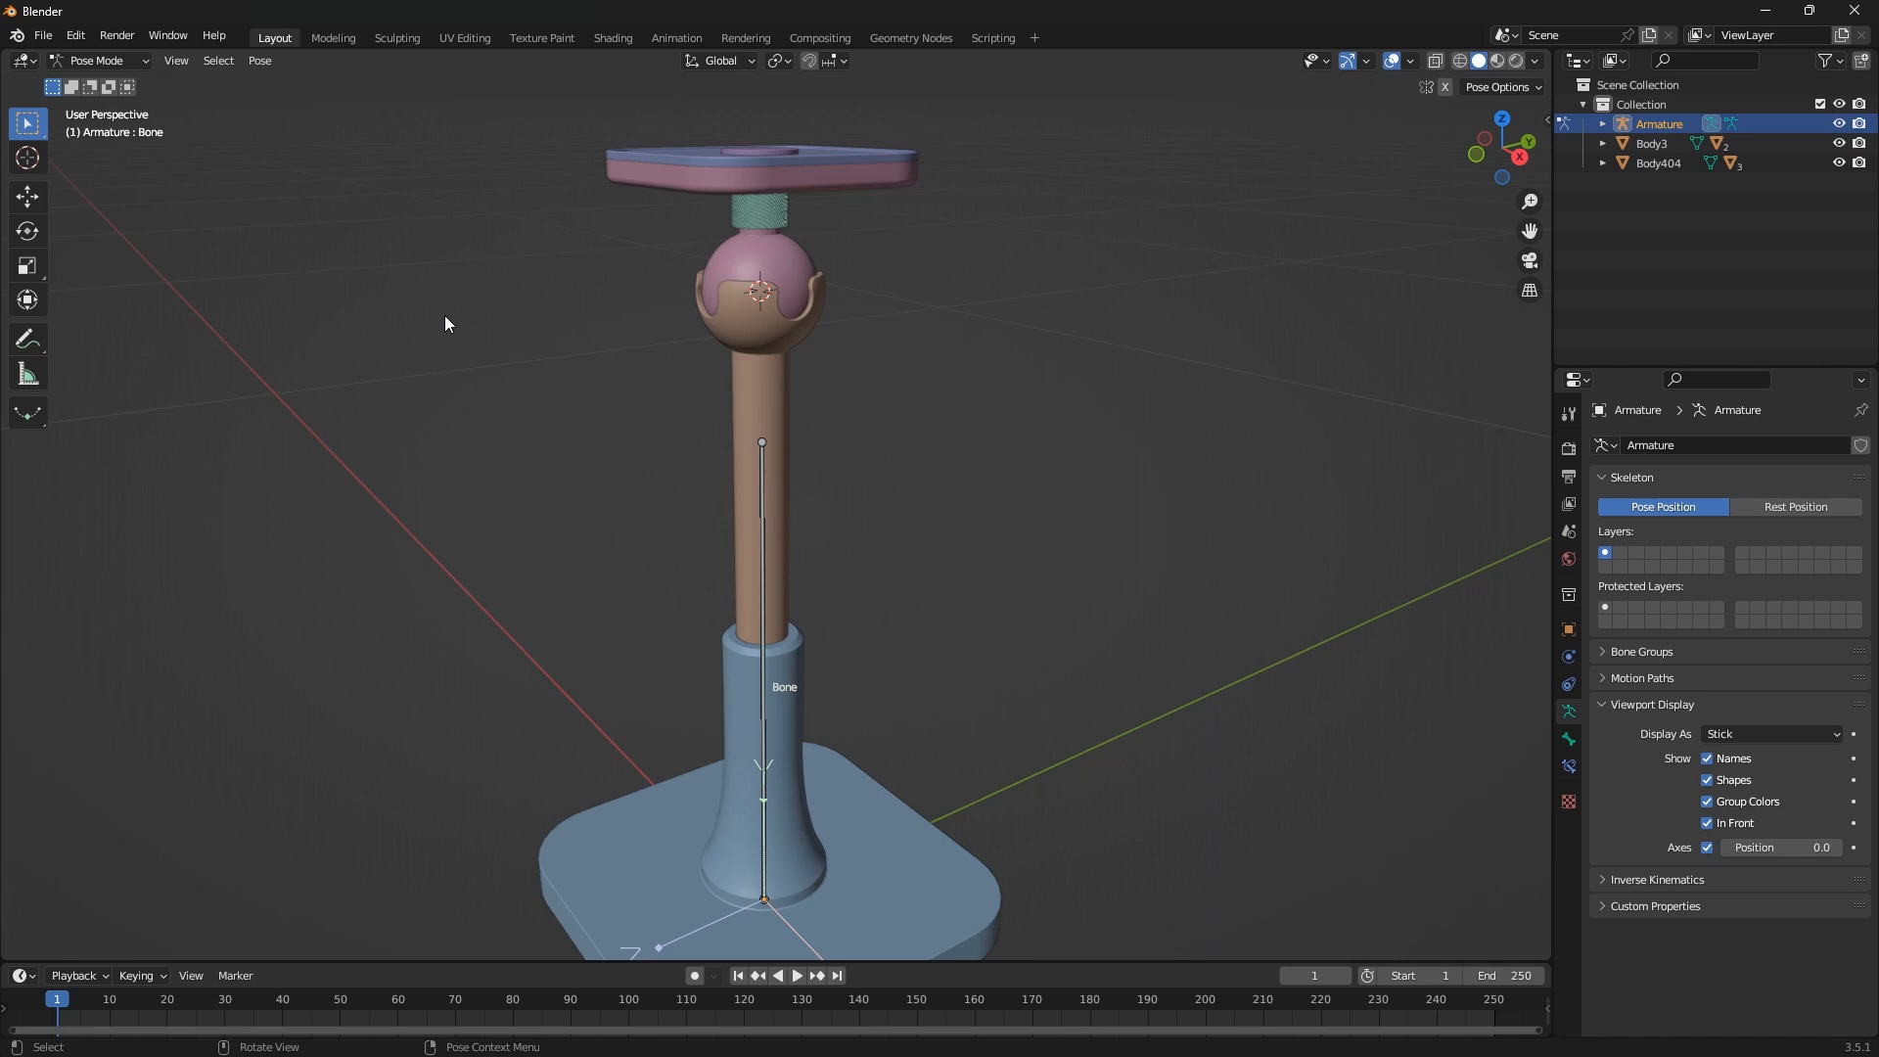
key(Tab)
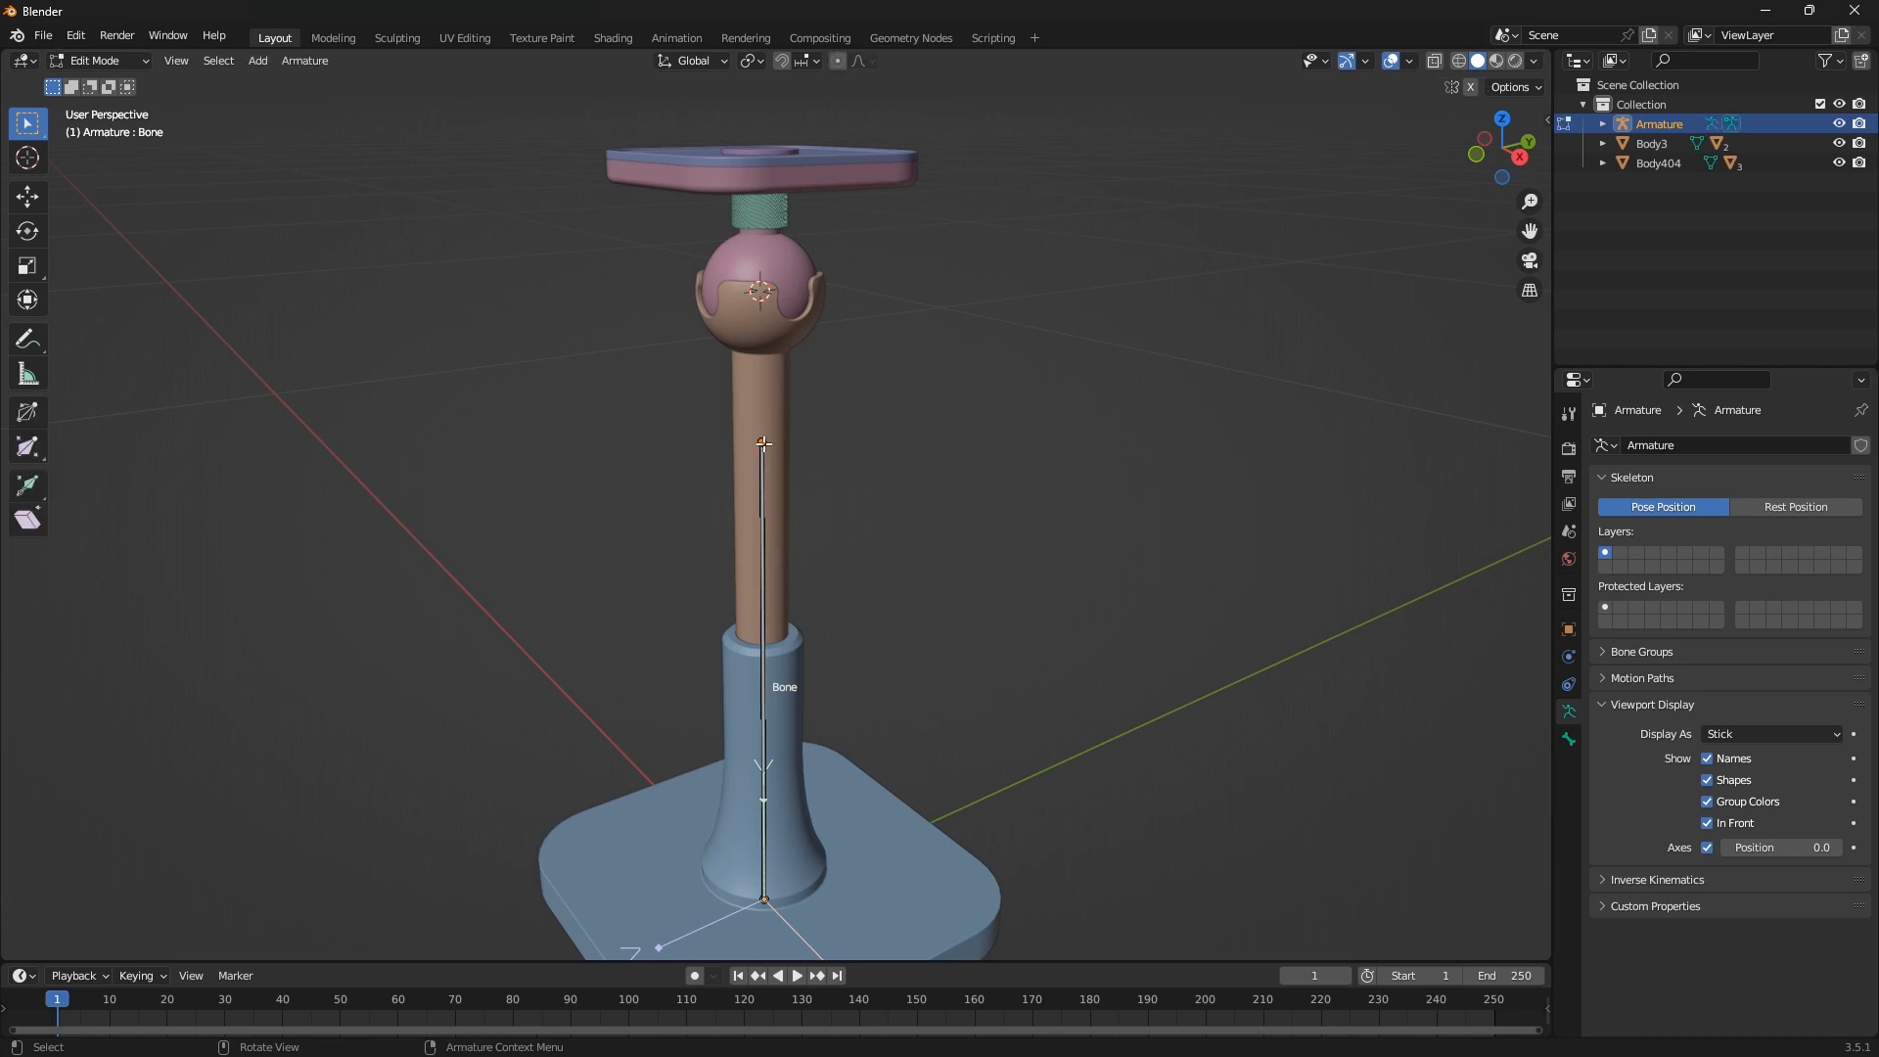
key(shift+s)
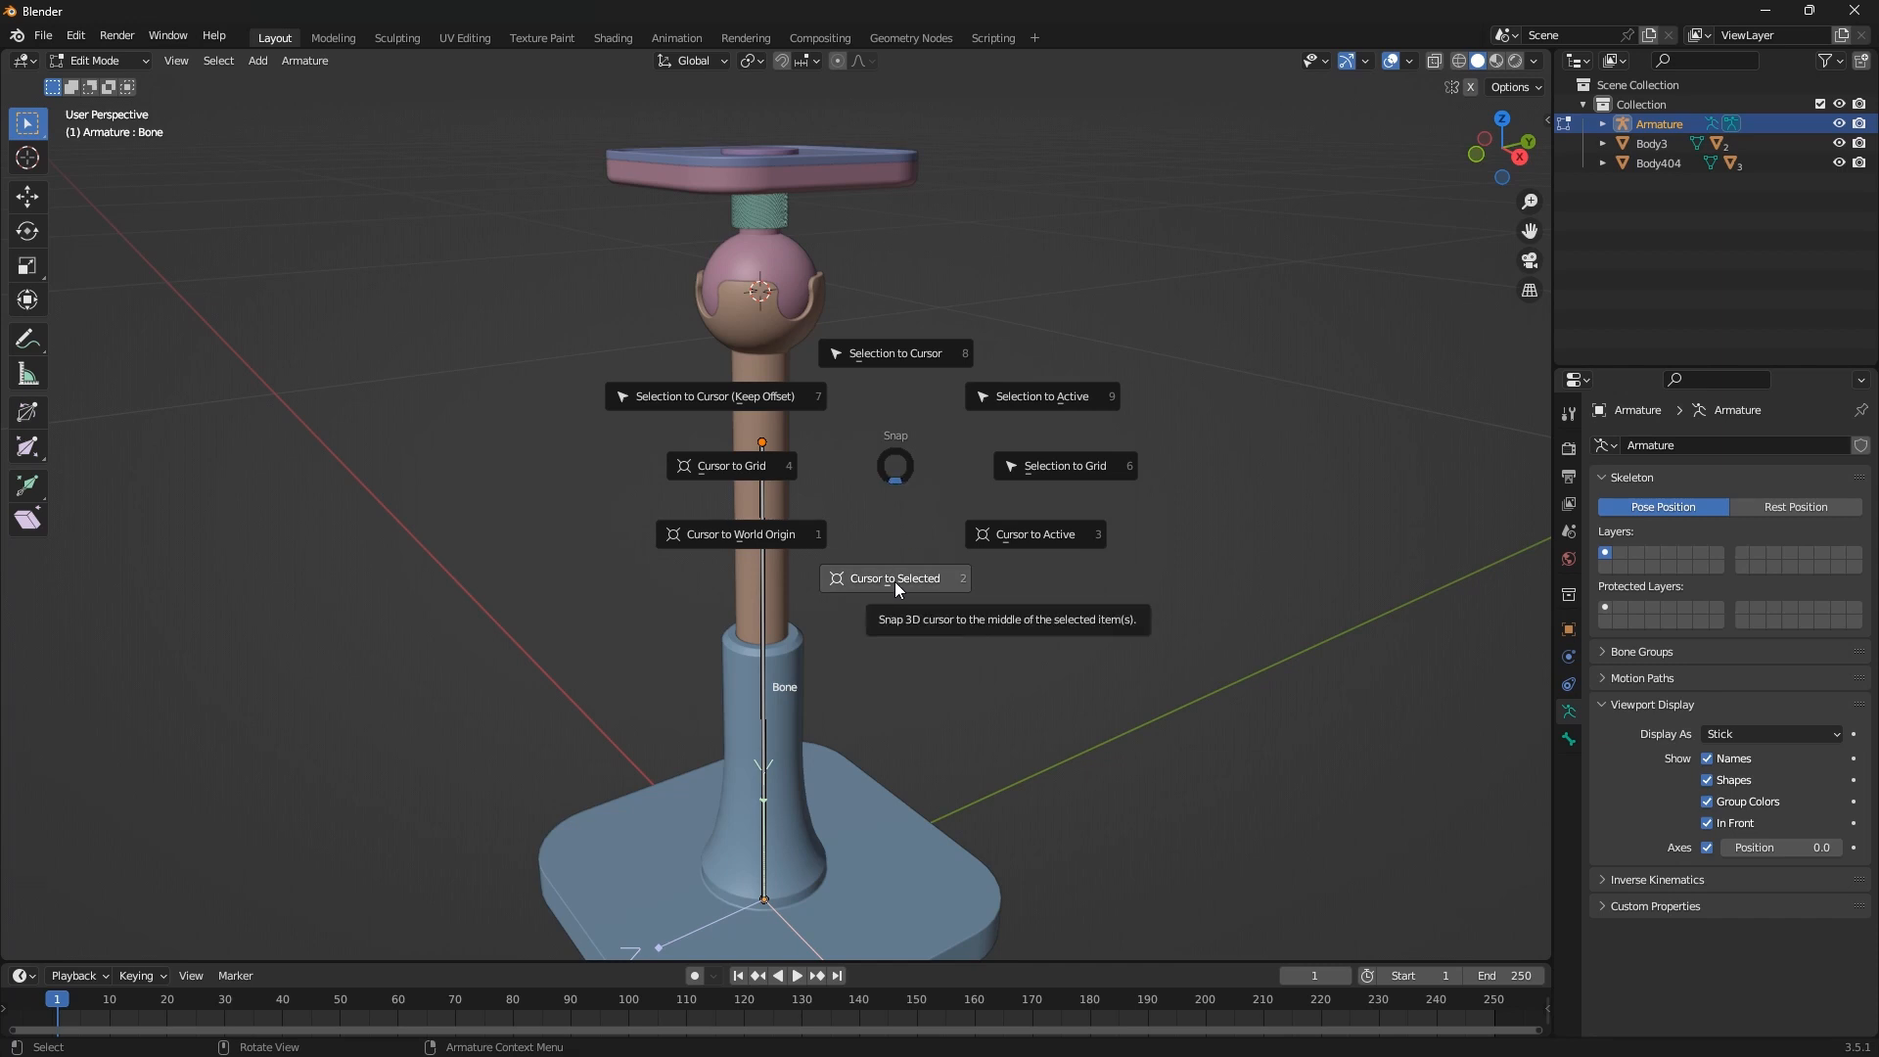
click(910, 353)
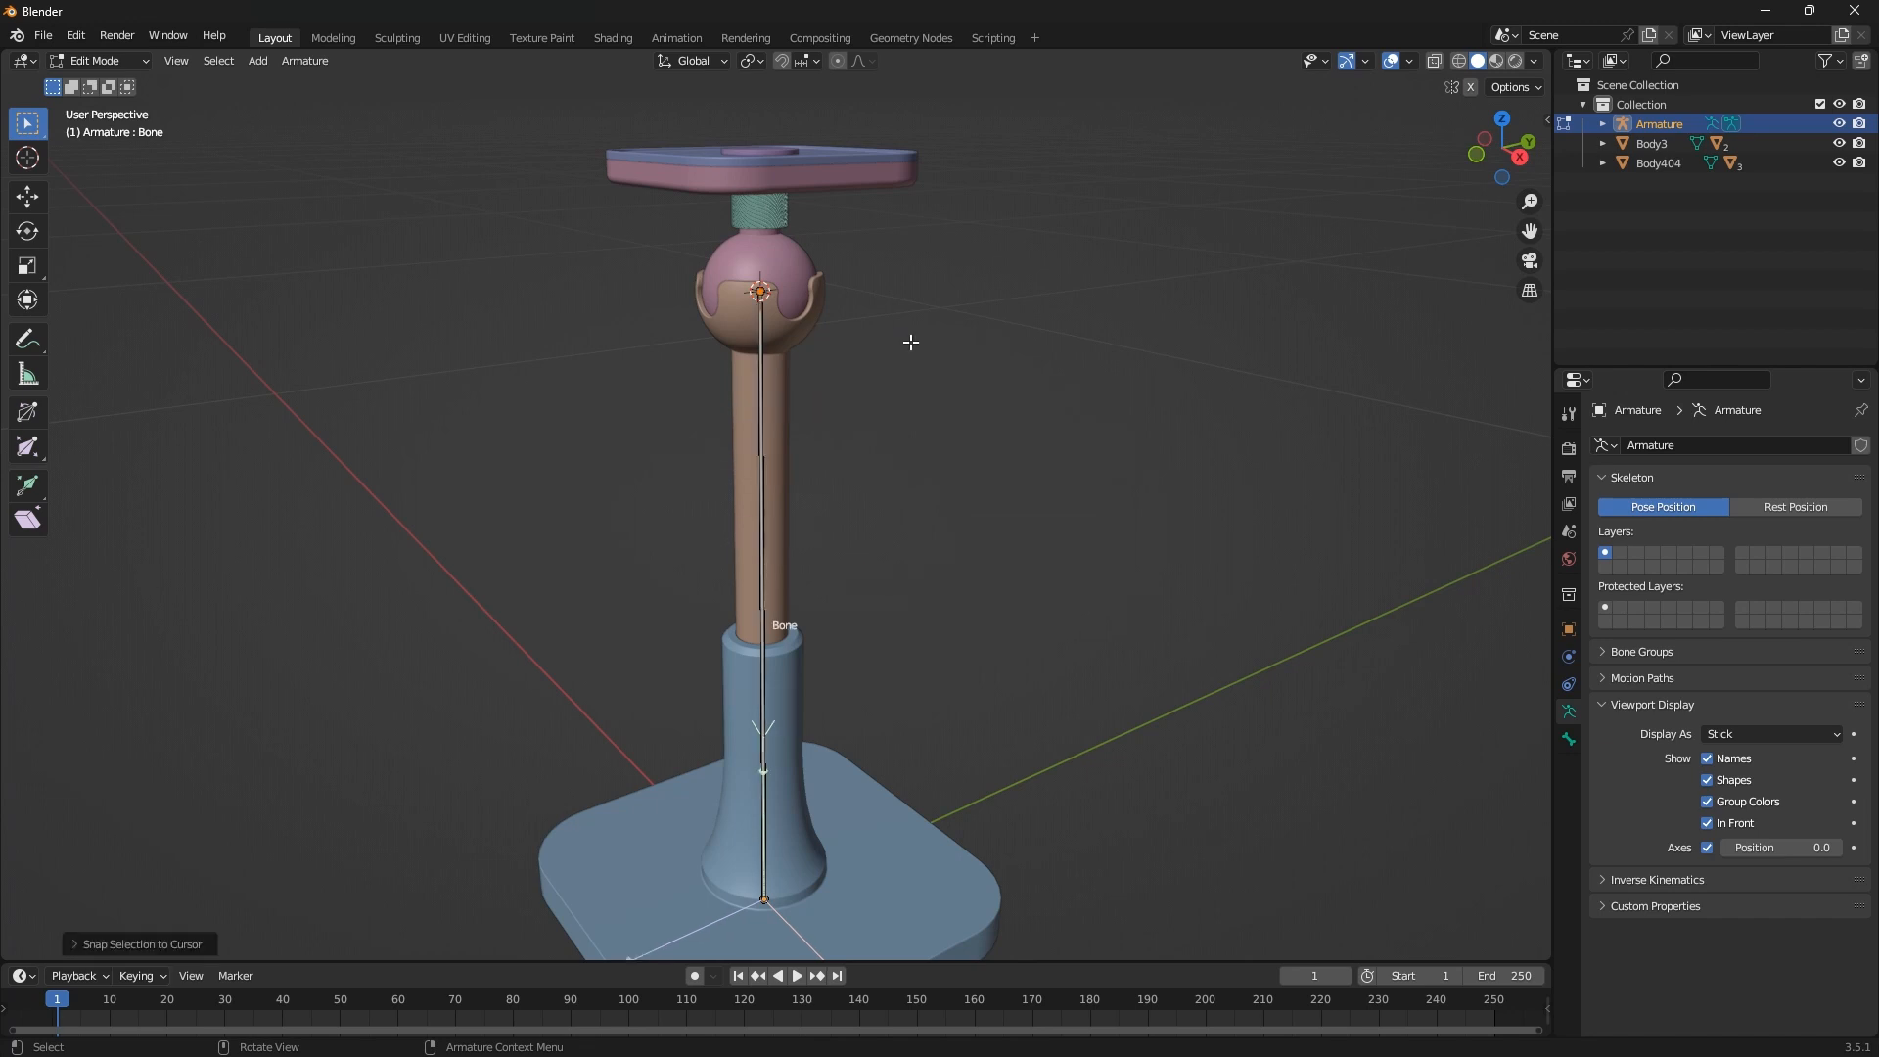
scroll(764, 335, up, 7)
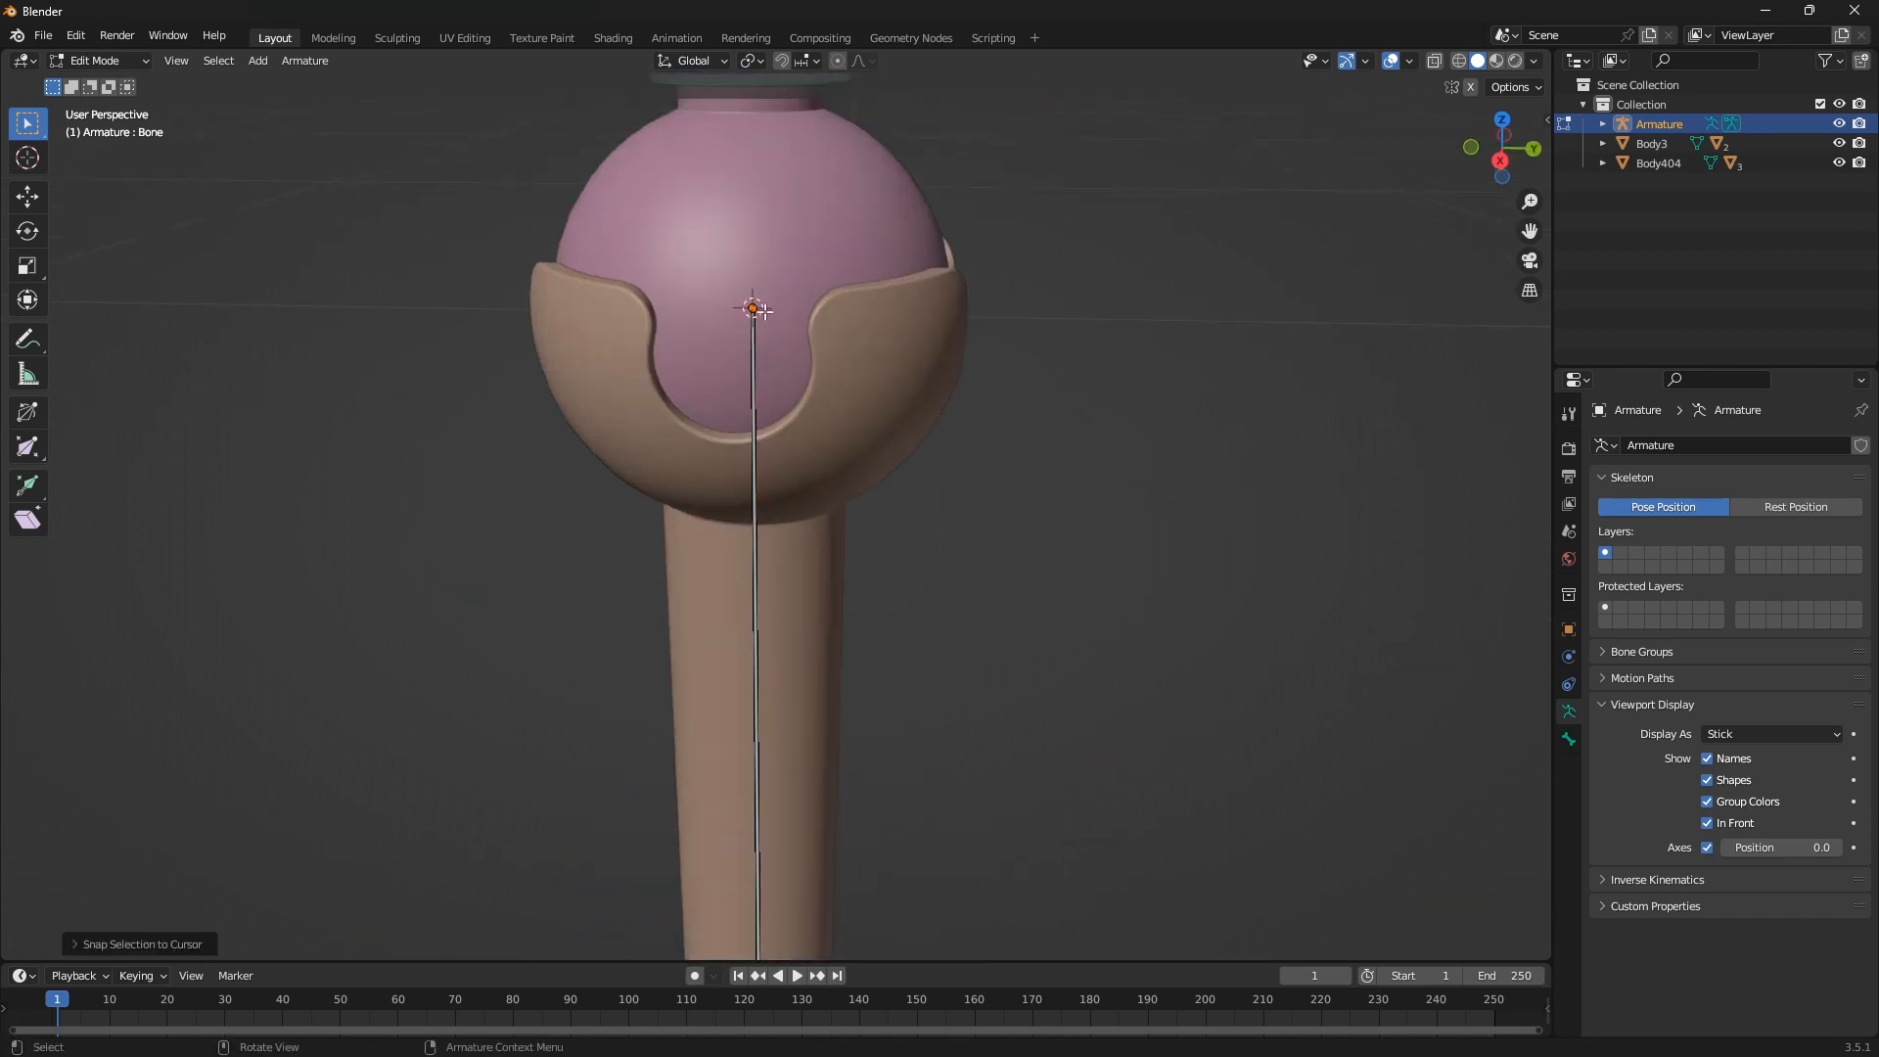
Switch the armature to Pose Mode and select the bone to examine where its tip meets the ball joint
key(ctrl+Tab)
scroll(767, 323, down, 8)
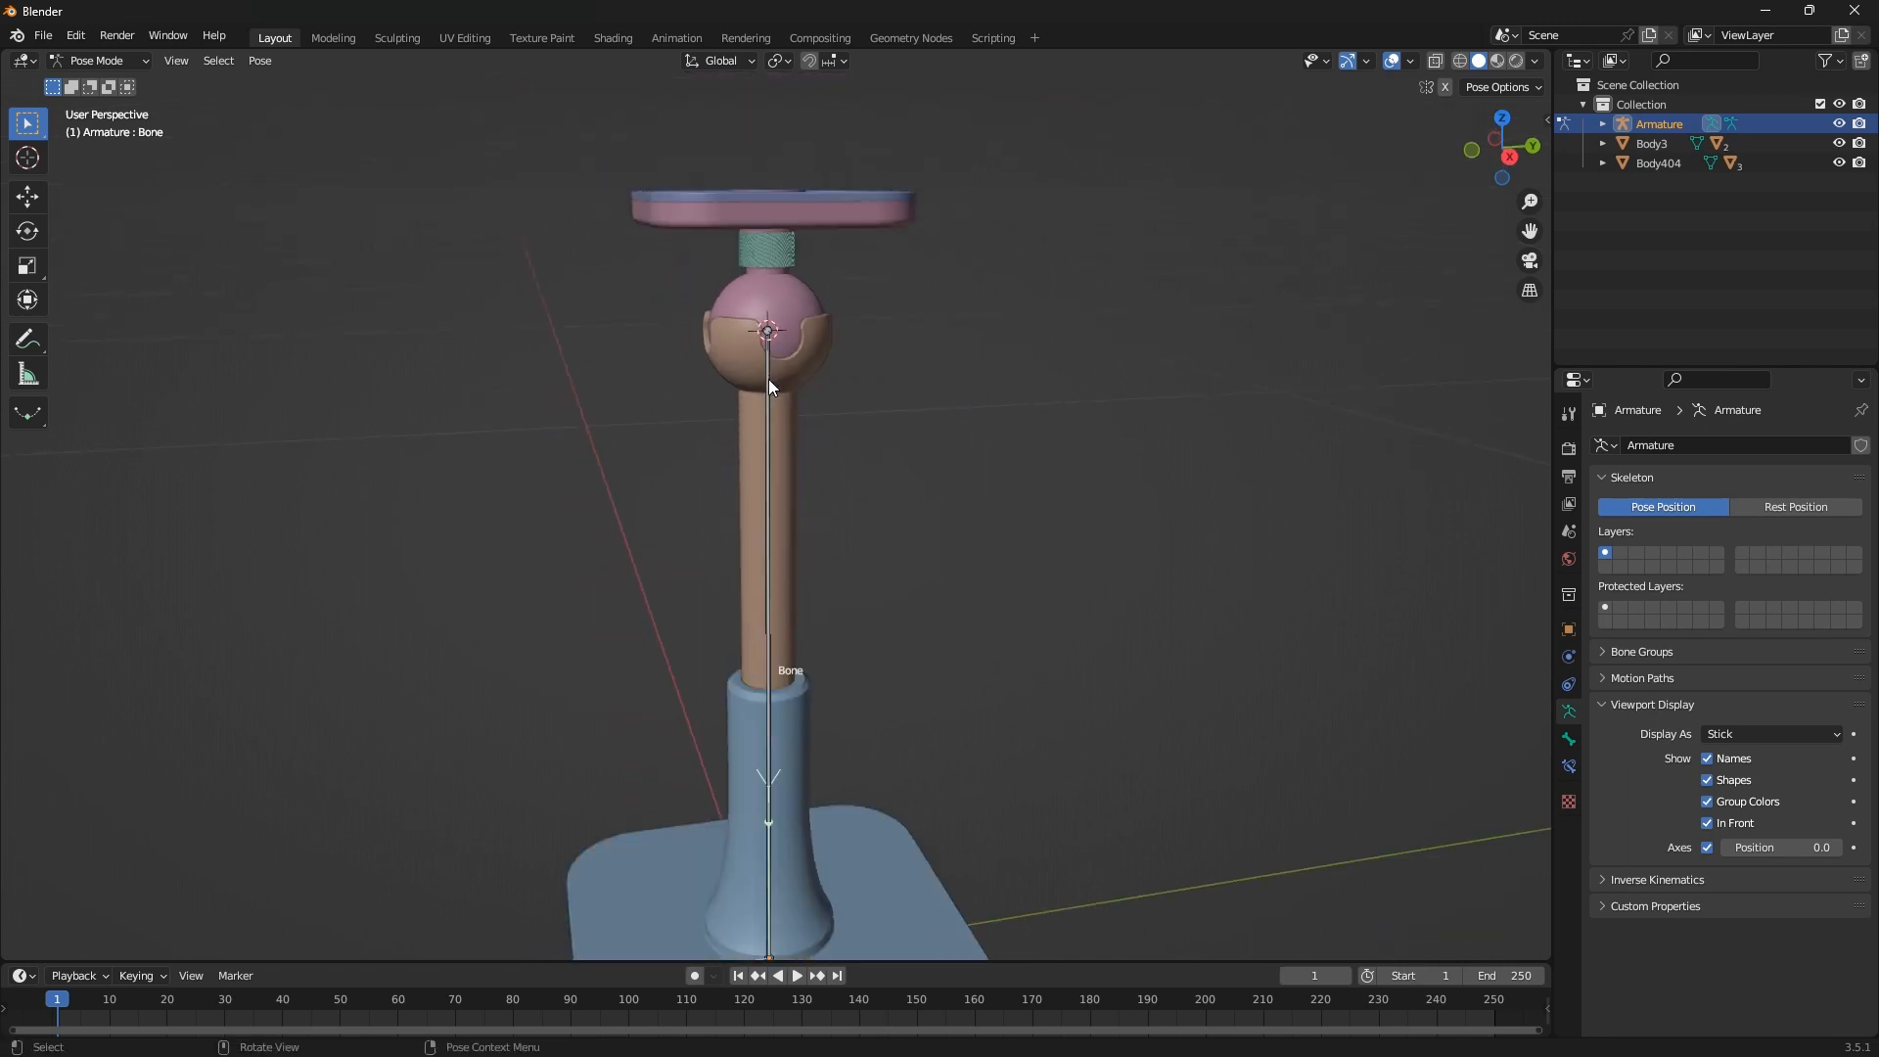
scroll(770, 308, up, 3)
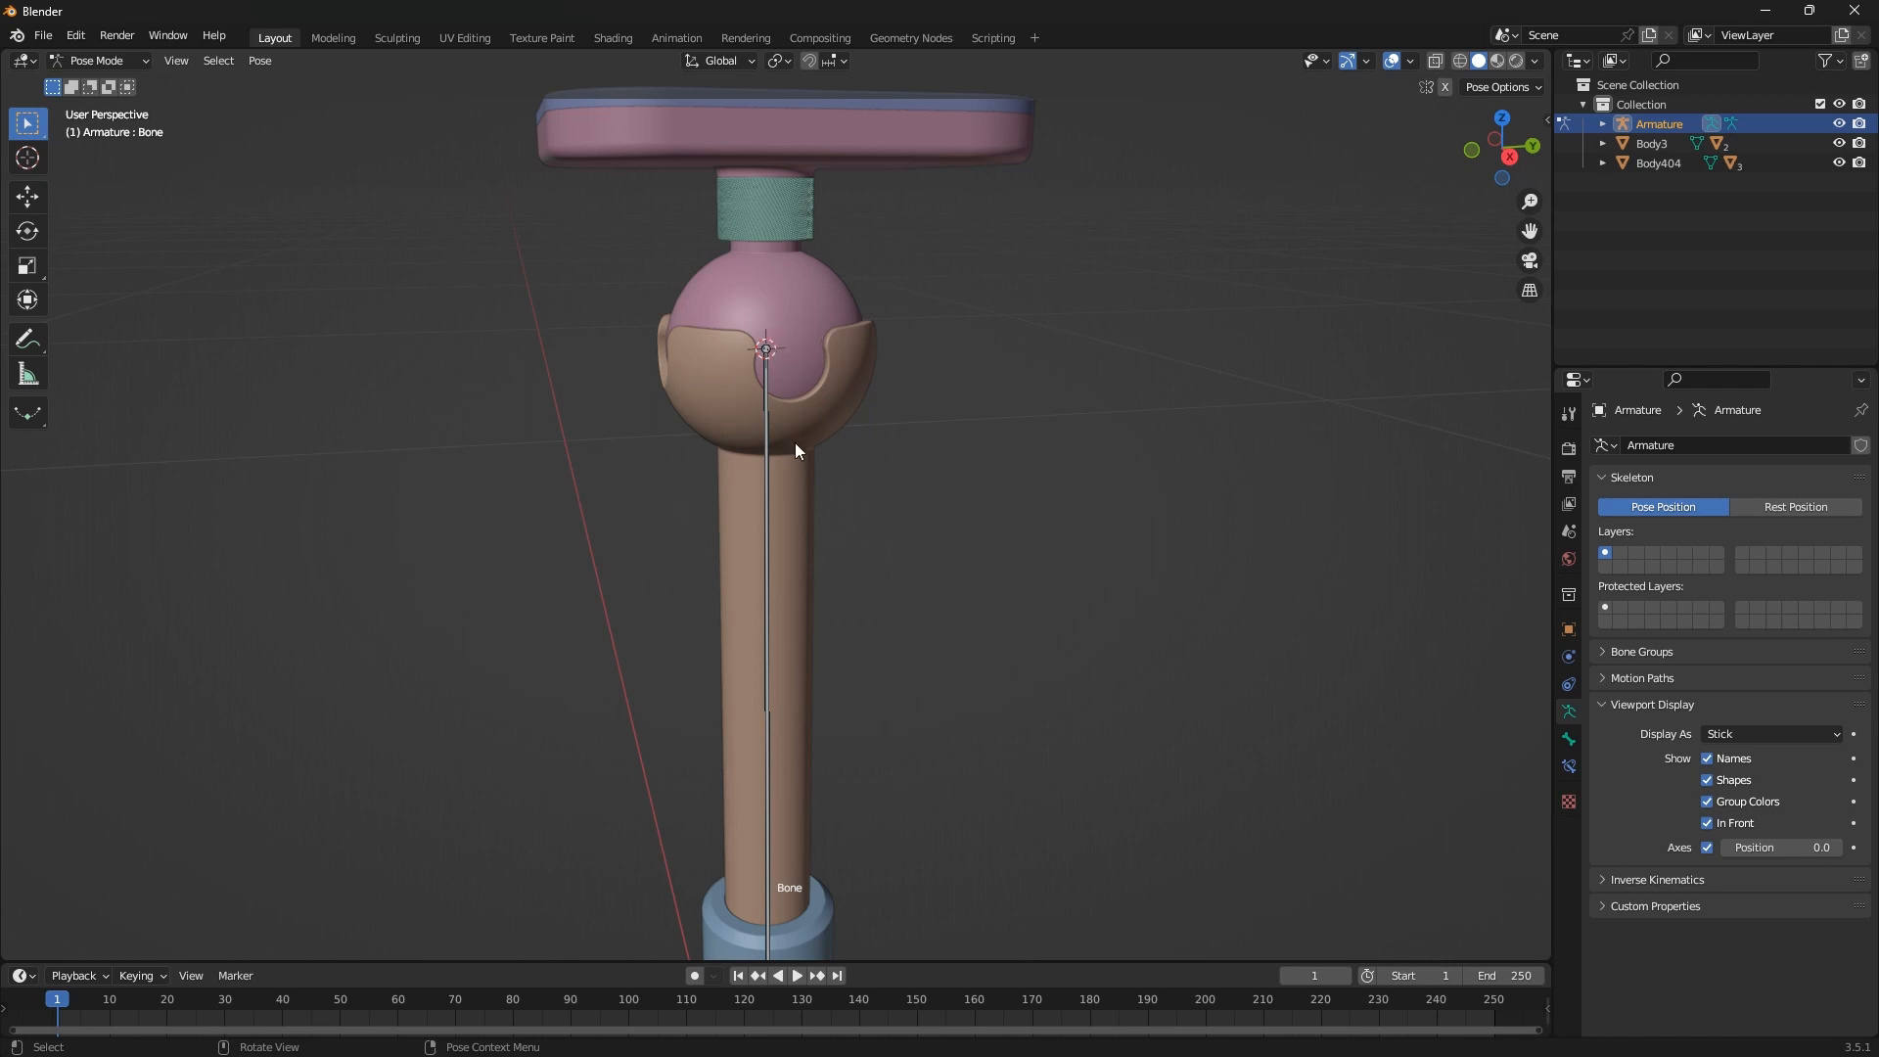
scroll(795, 443, down, 4)
scroll(738, 364, up, 5)
scroll(789, 363, up, 2)
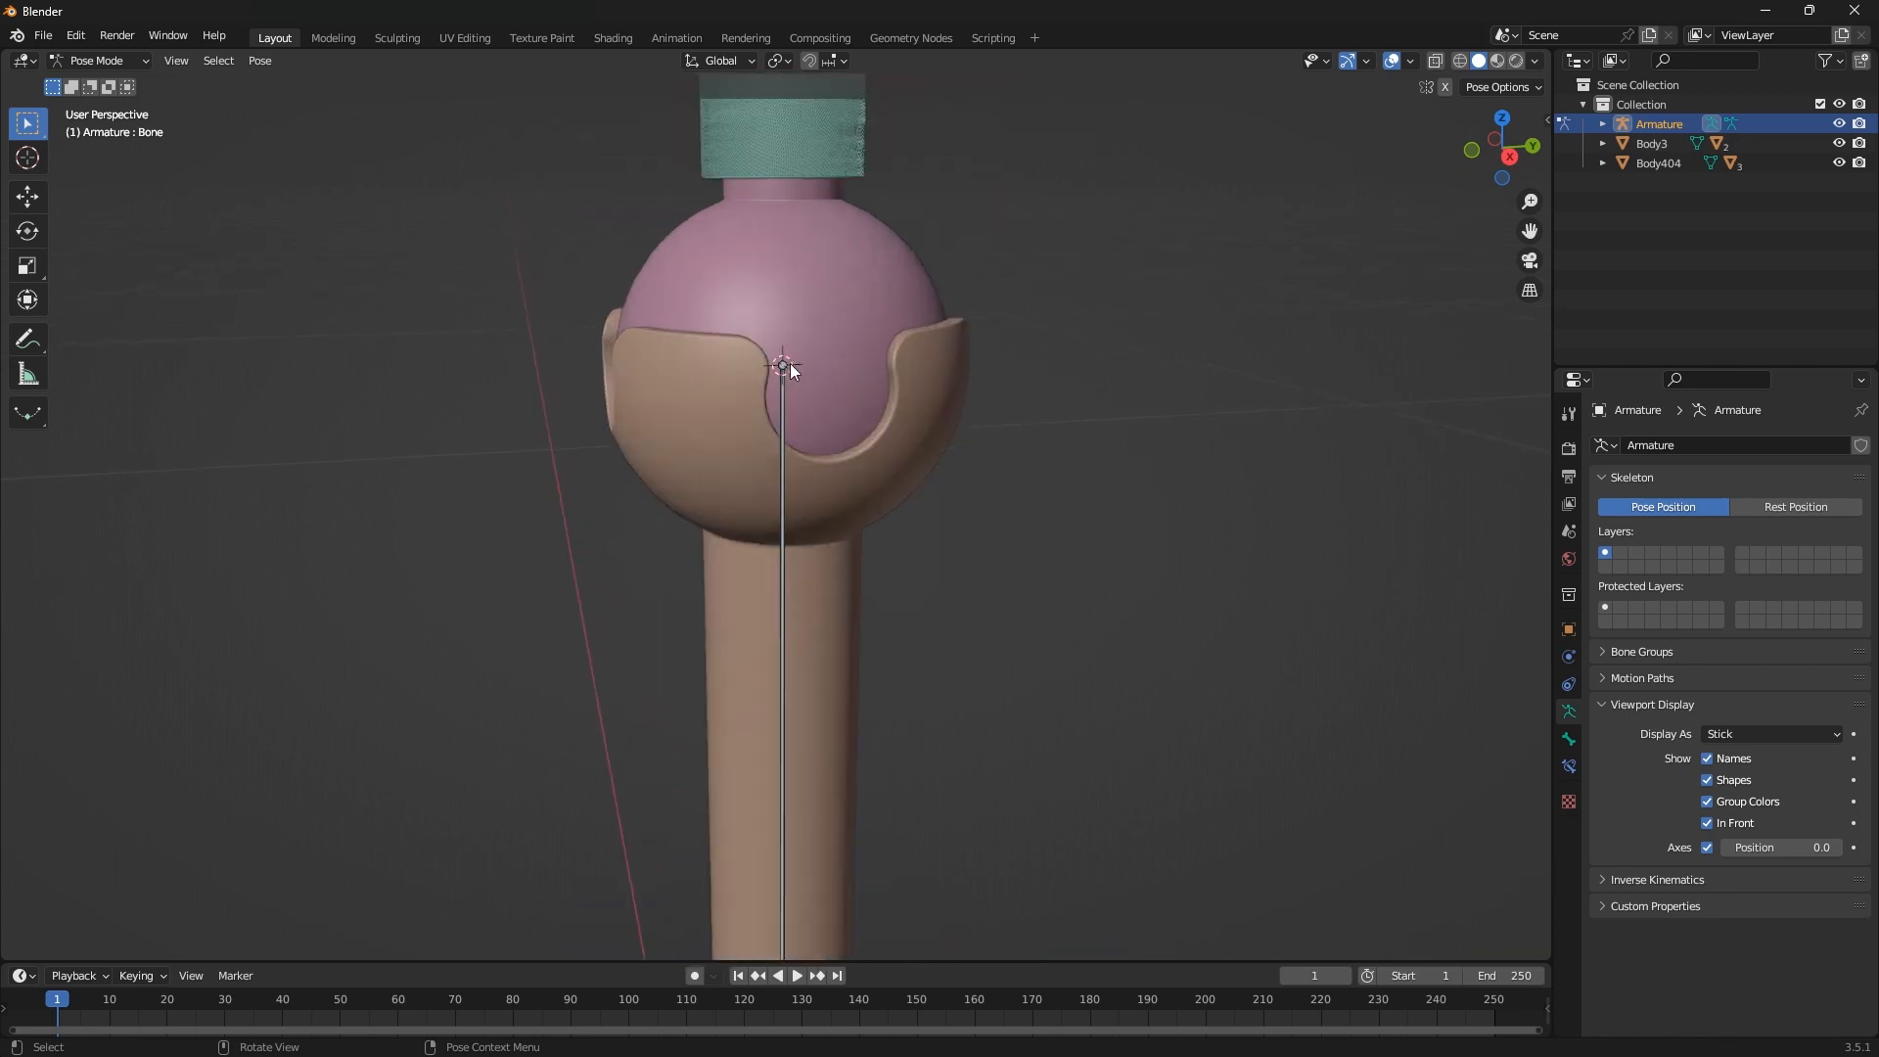
click(789, 366)
scroll(808, 432, down, 1)
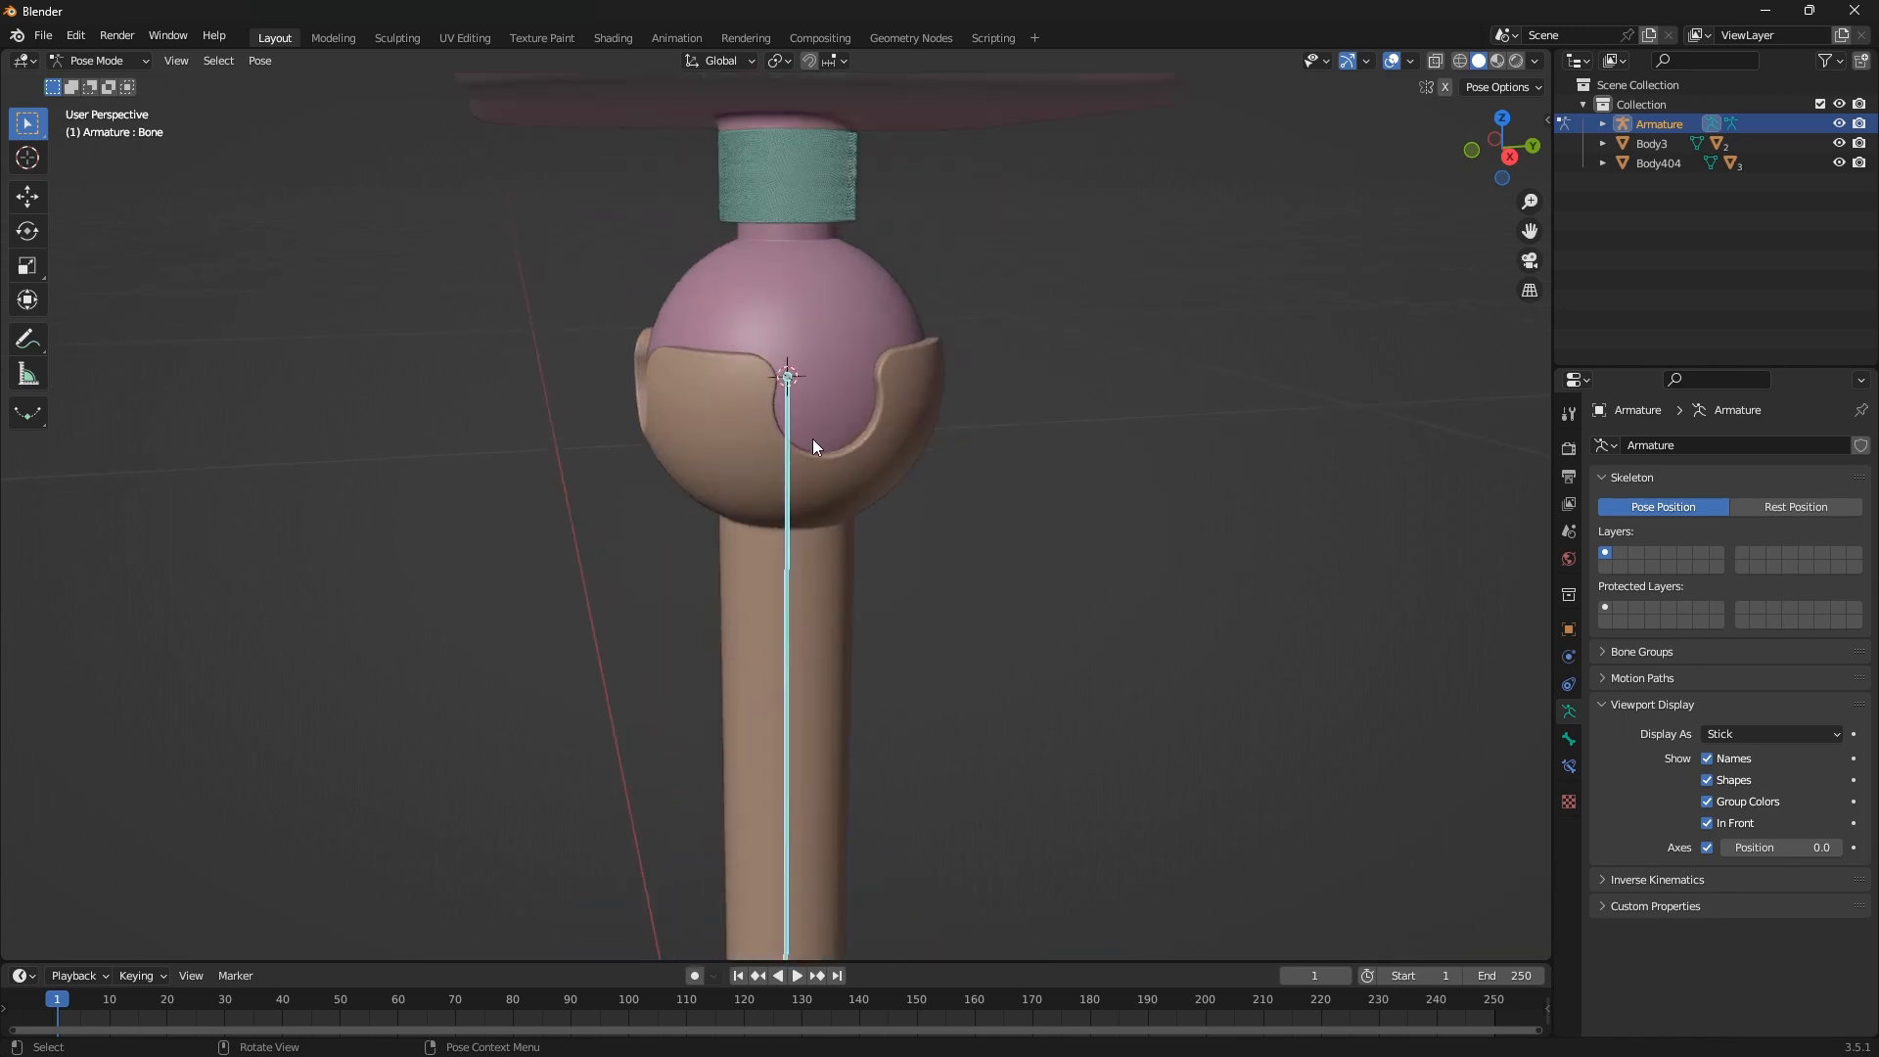
In Edit Mode, extrude a second bone from the tip at the ball joint straight up along Z to the top of the phone plate
click(110, 65)
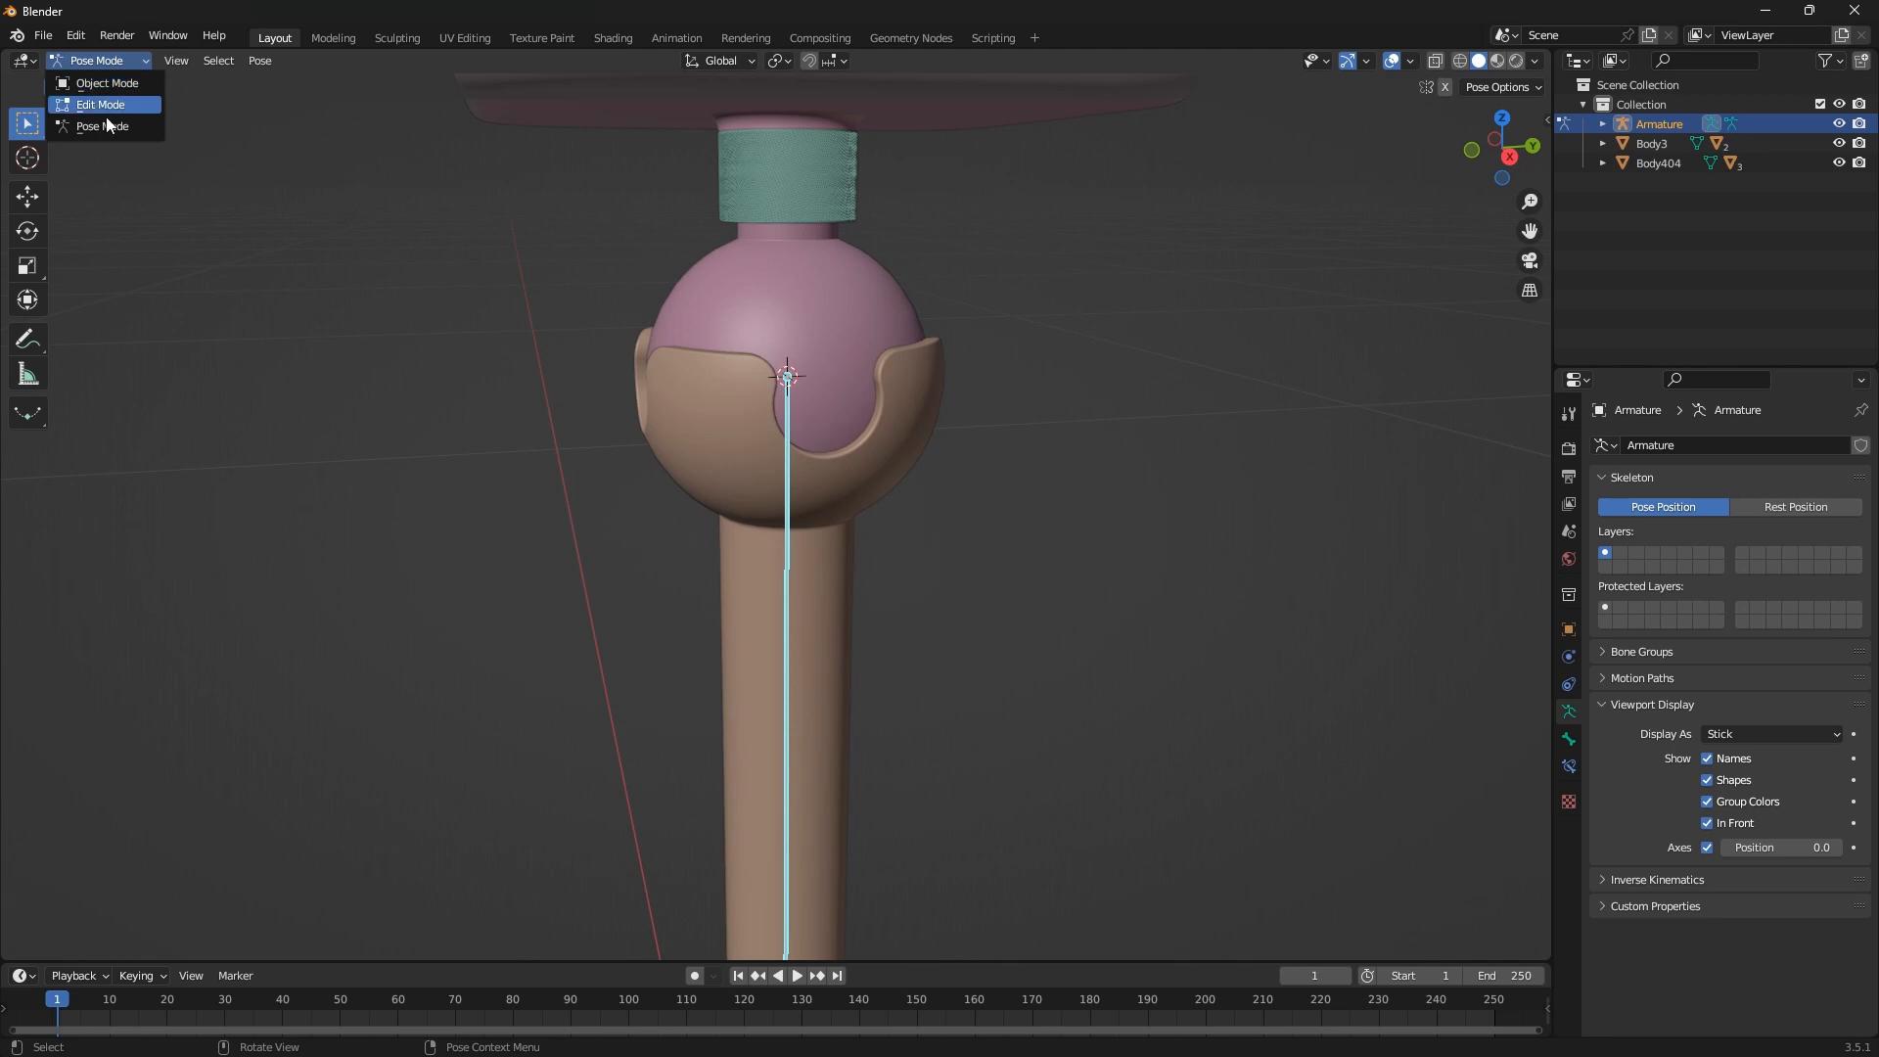
click(103, 106)
click(788, 377)
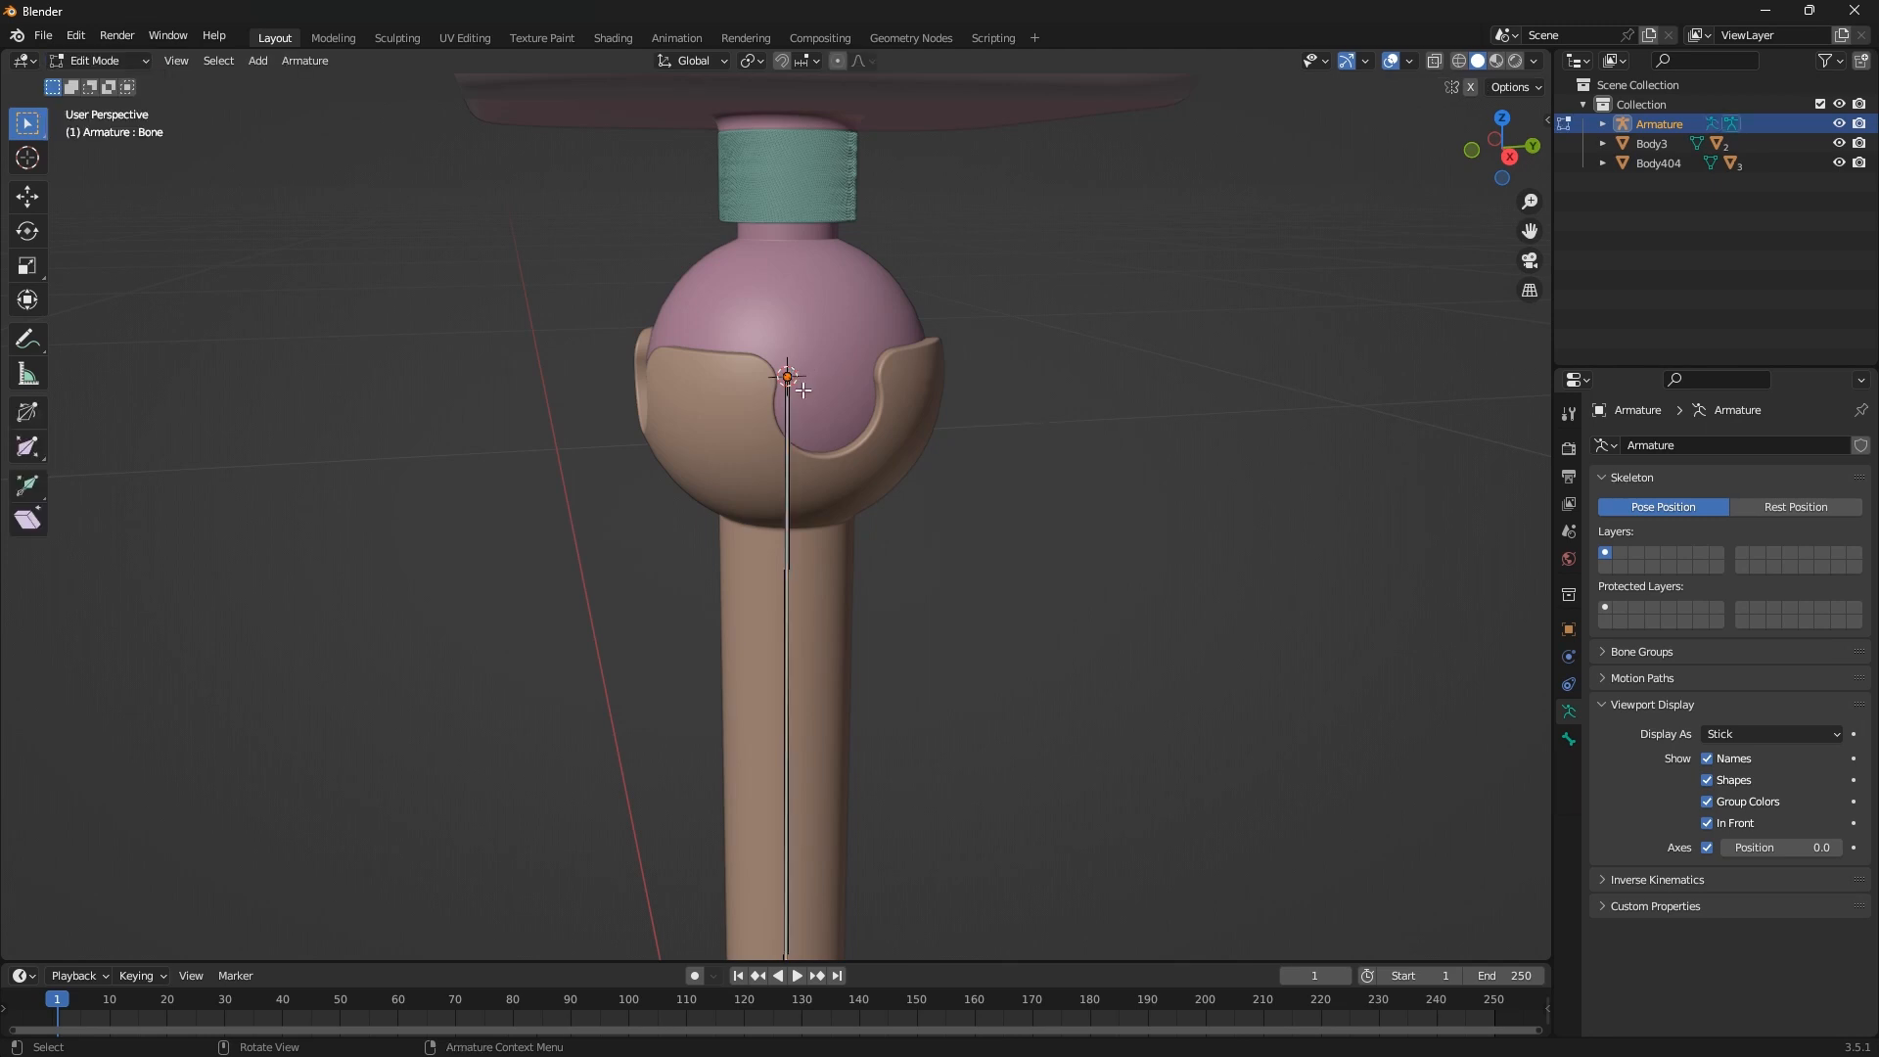
scroll(786, 465, down, 1)
key(KP_1)
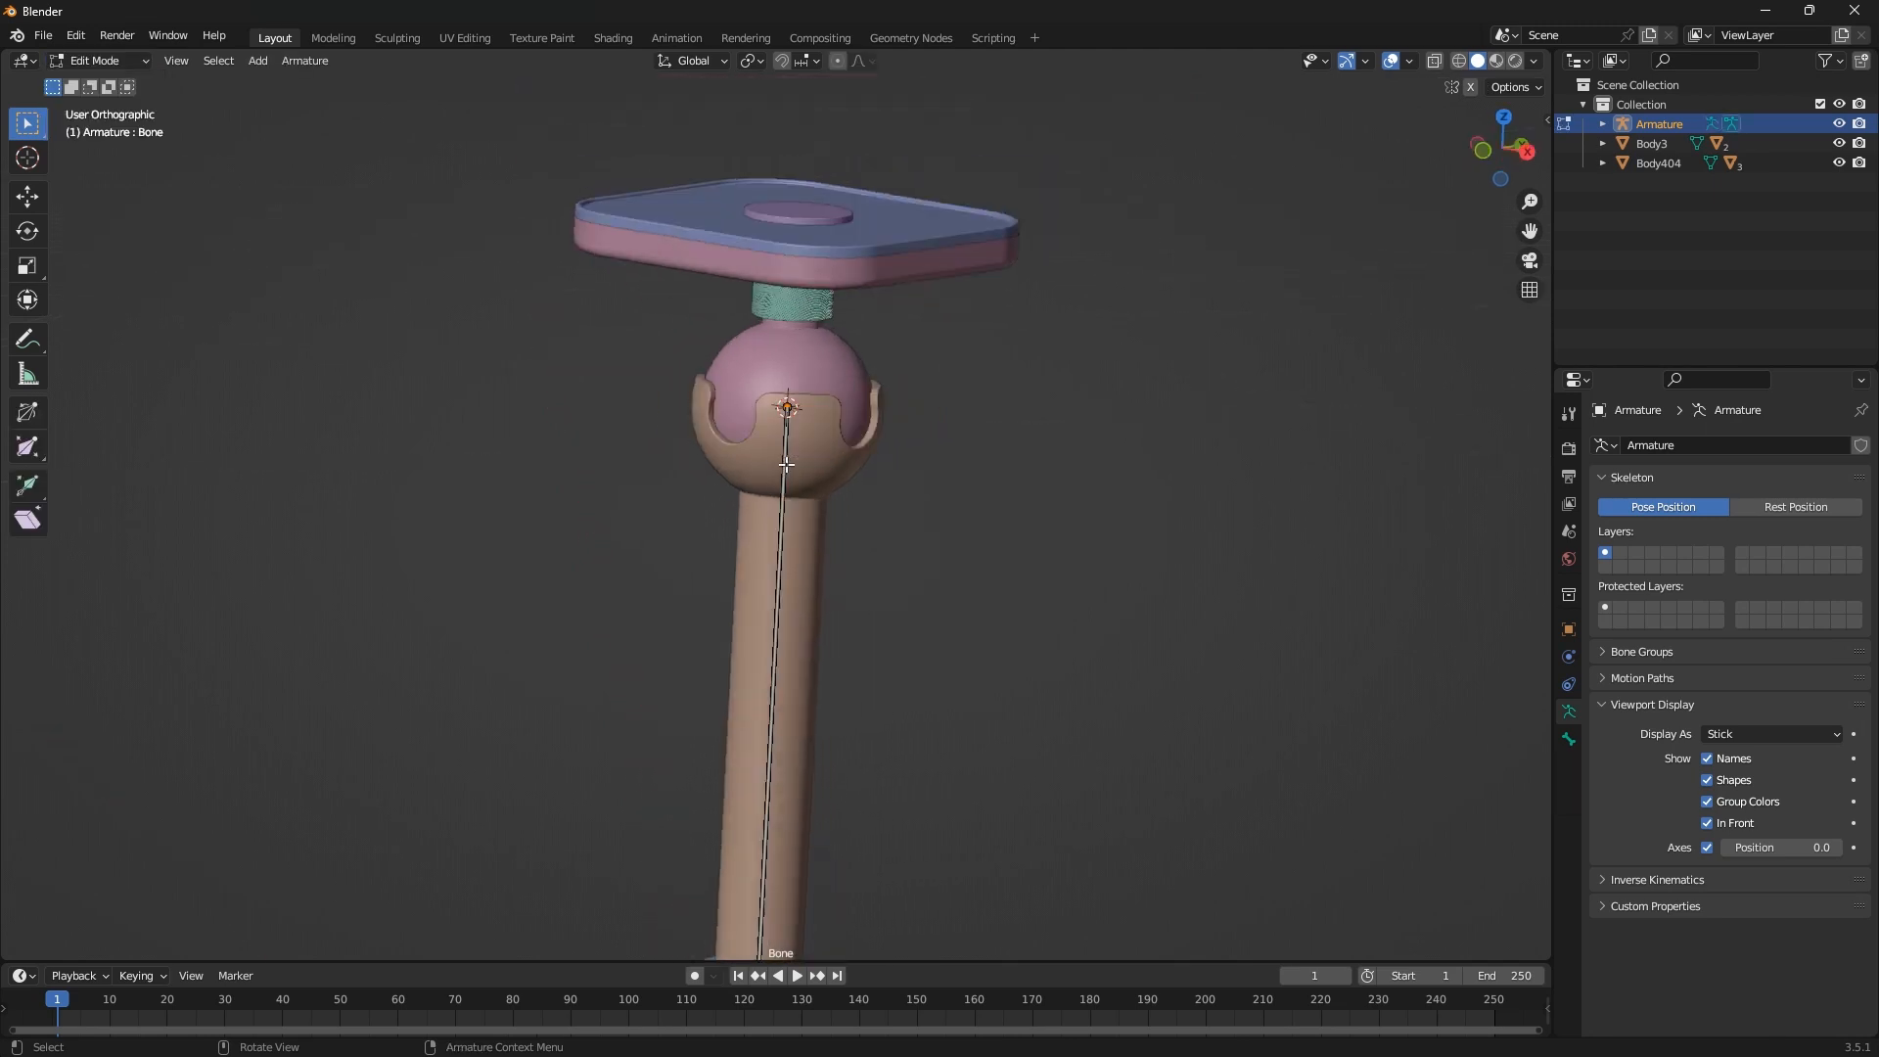
scroll(807, 284, up, 3)
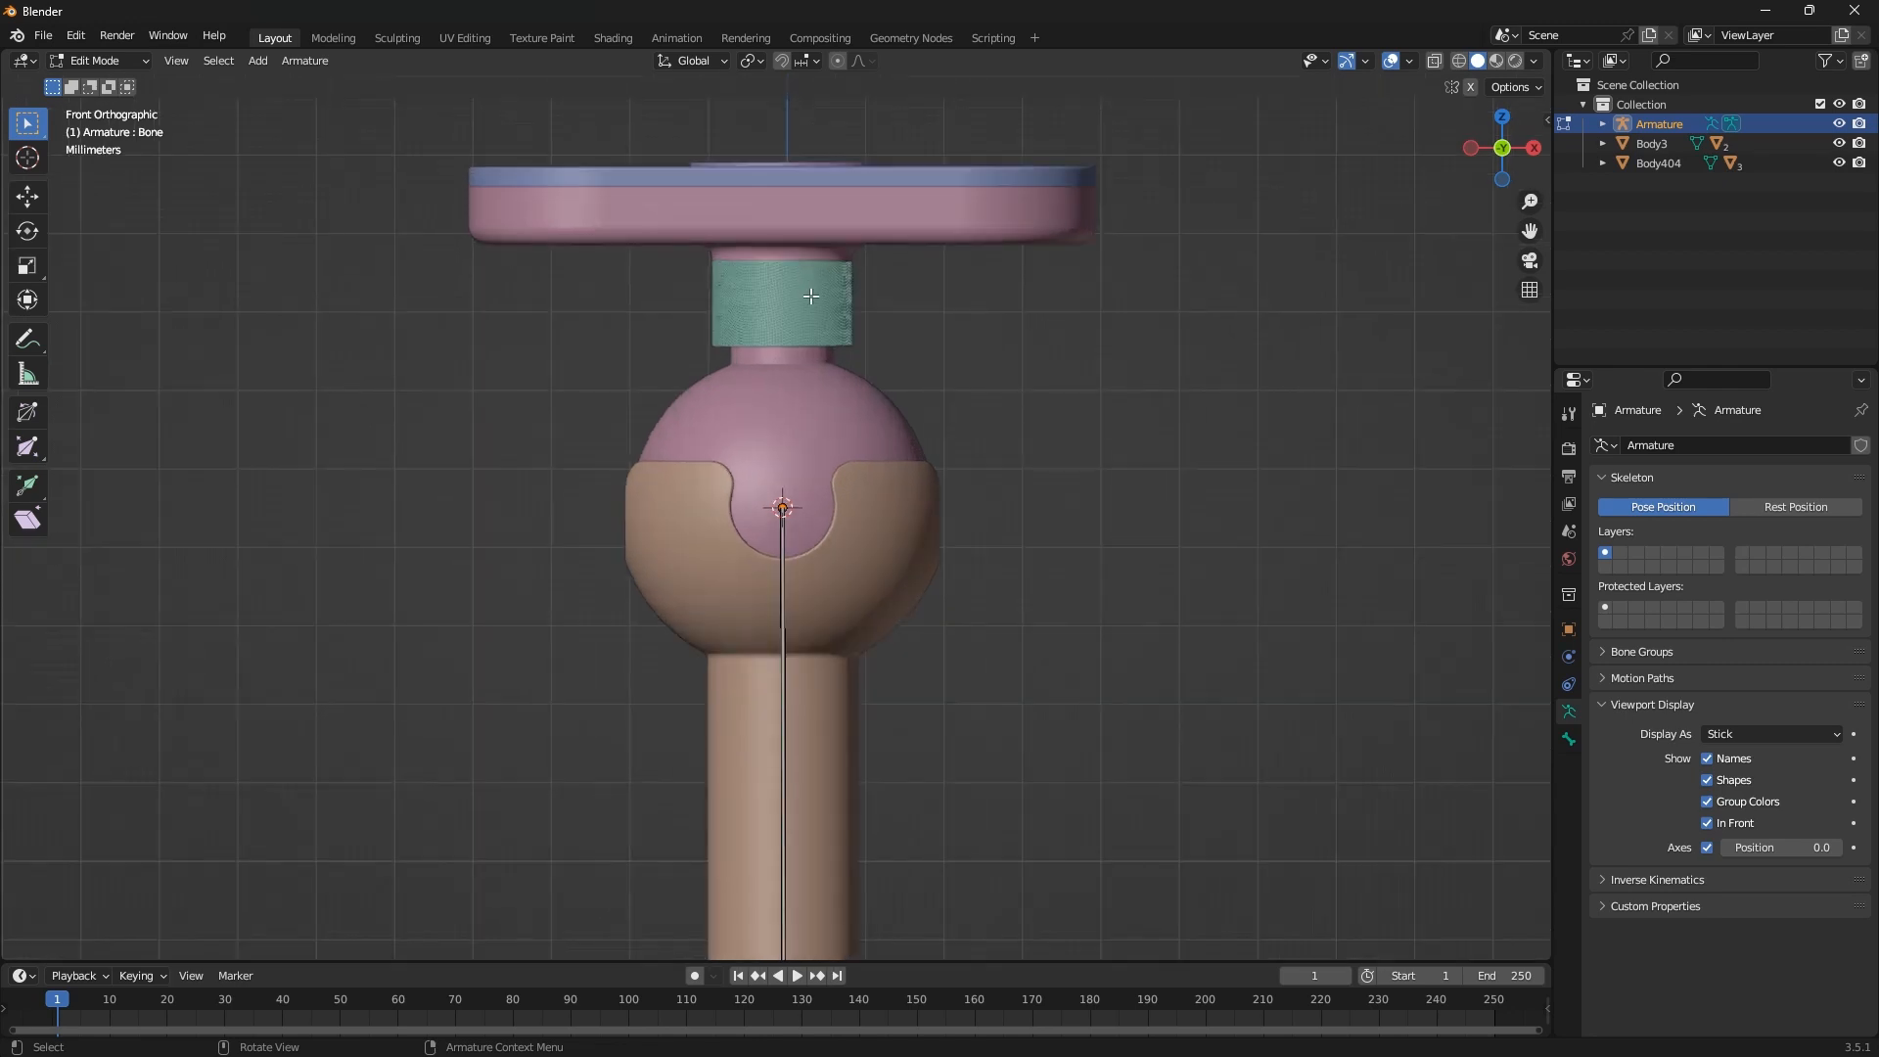
key(e)
key(z)
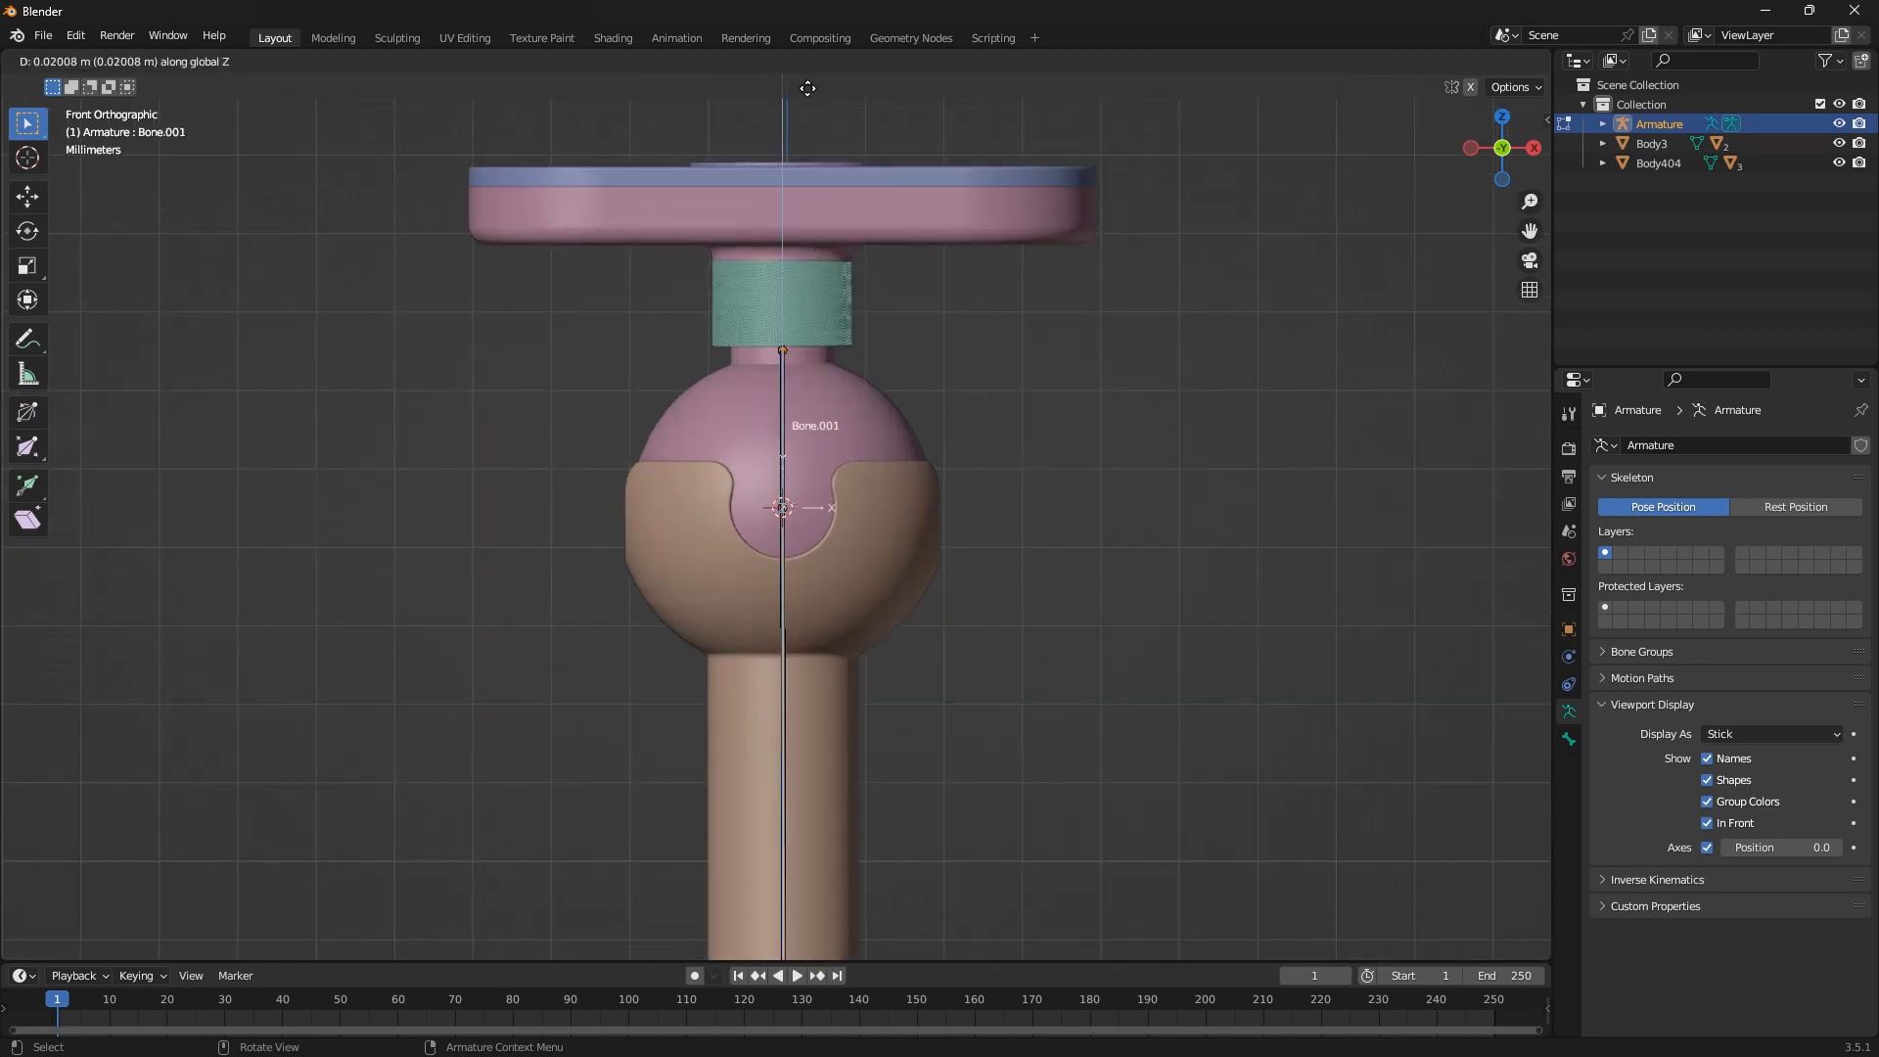
click(805, 834)
scroll(781, 132, up, 12)
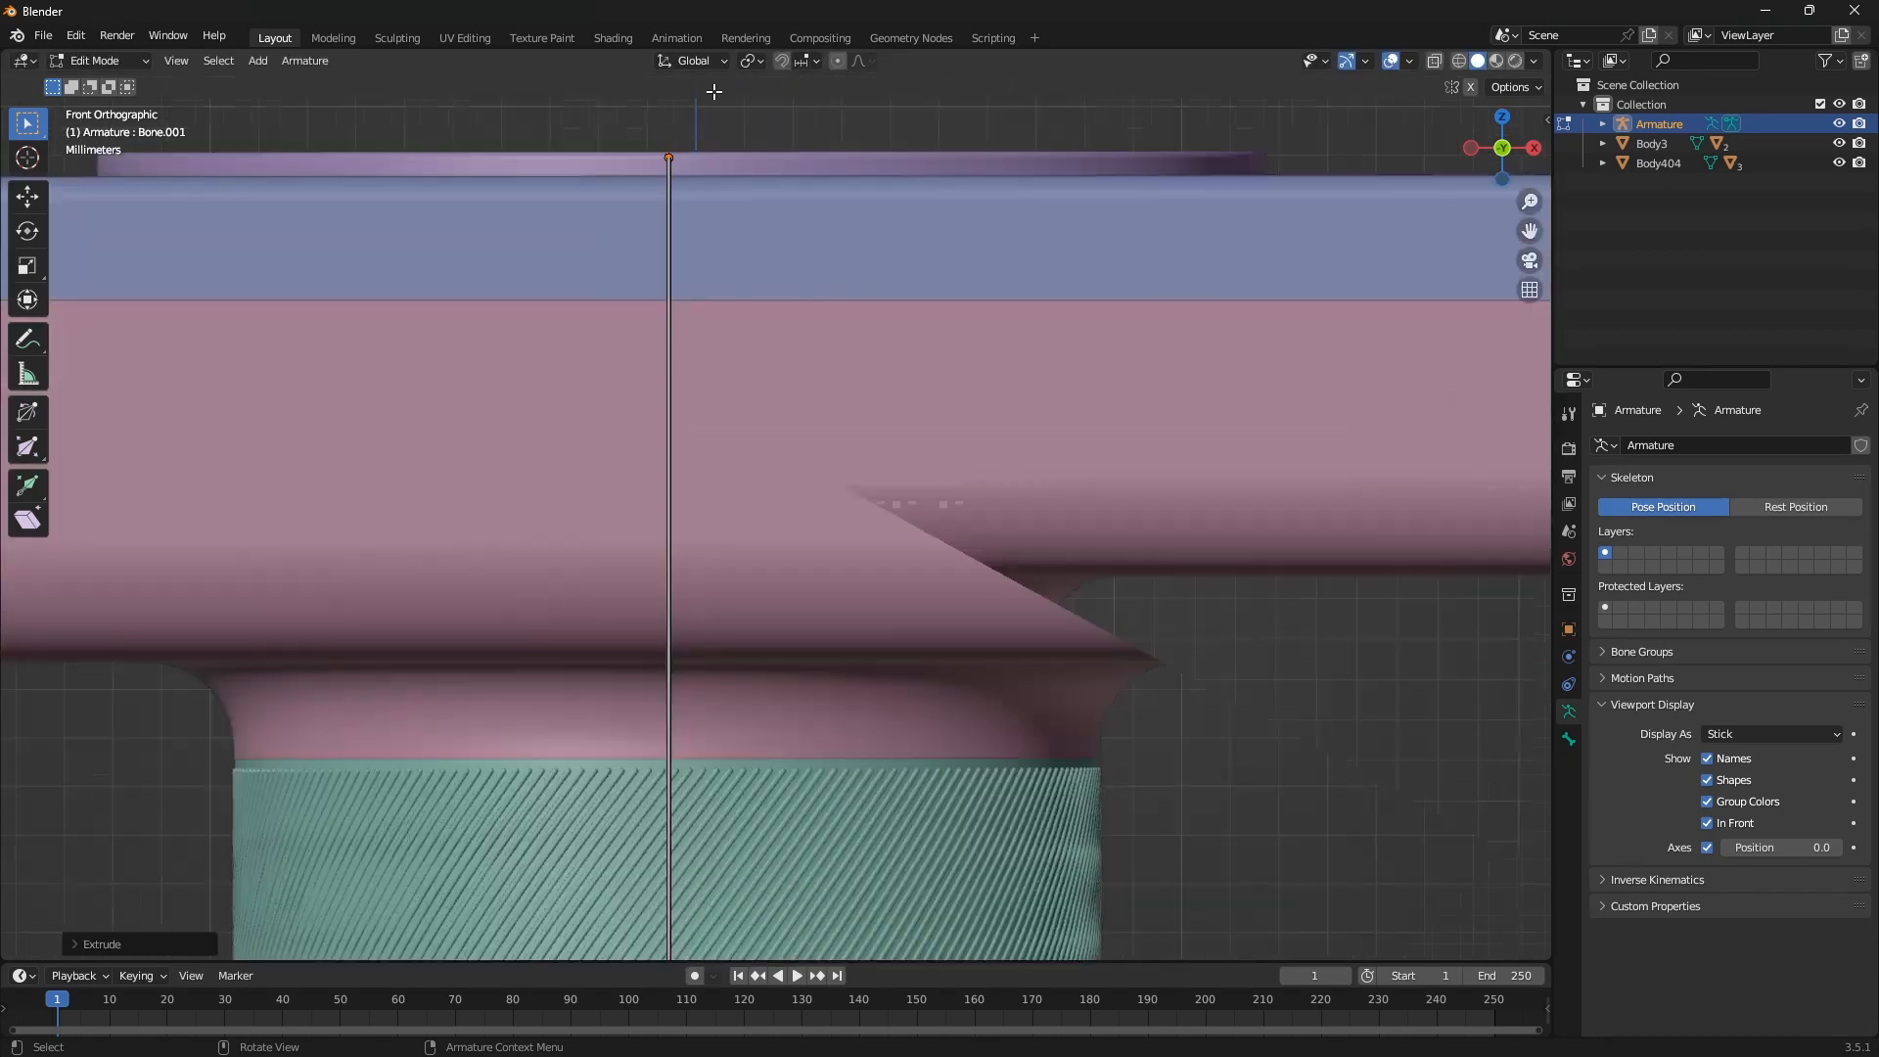
scroll(714, 273, down, 12)
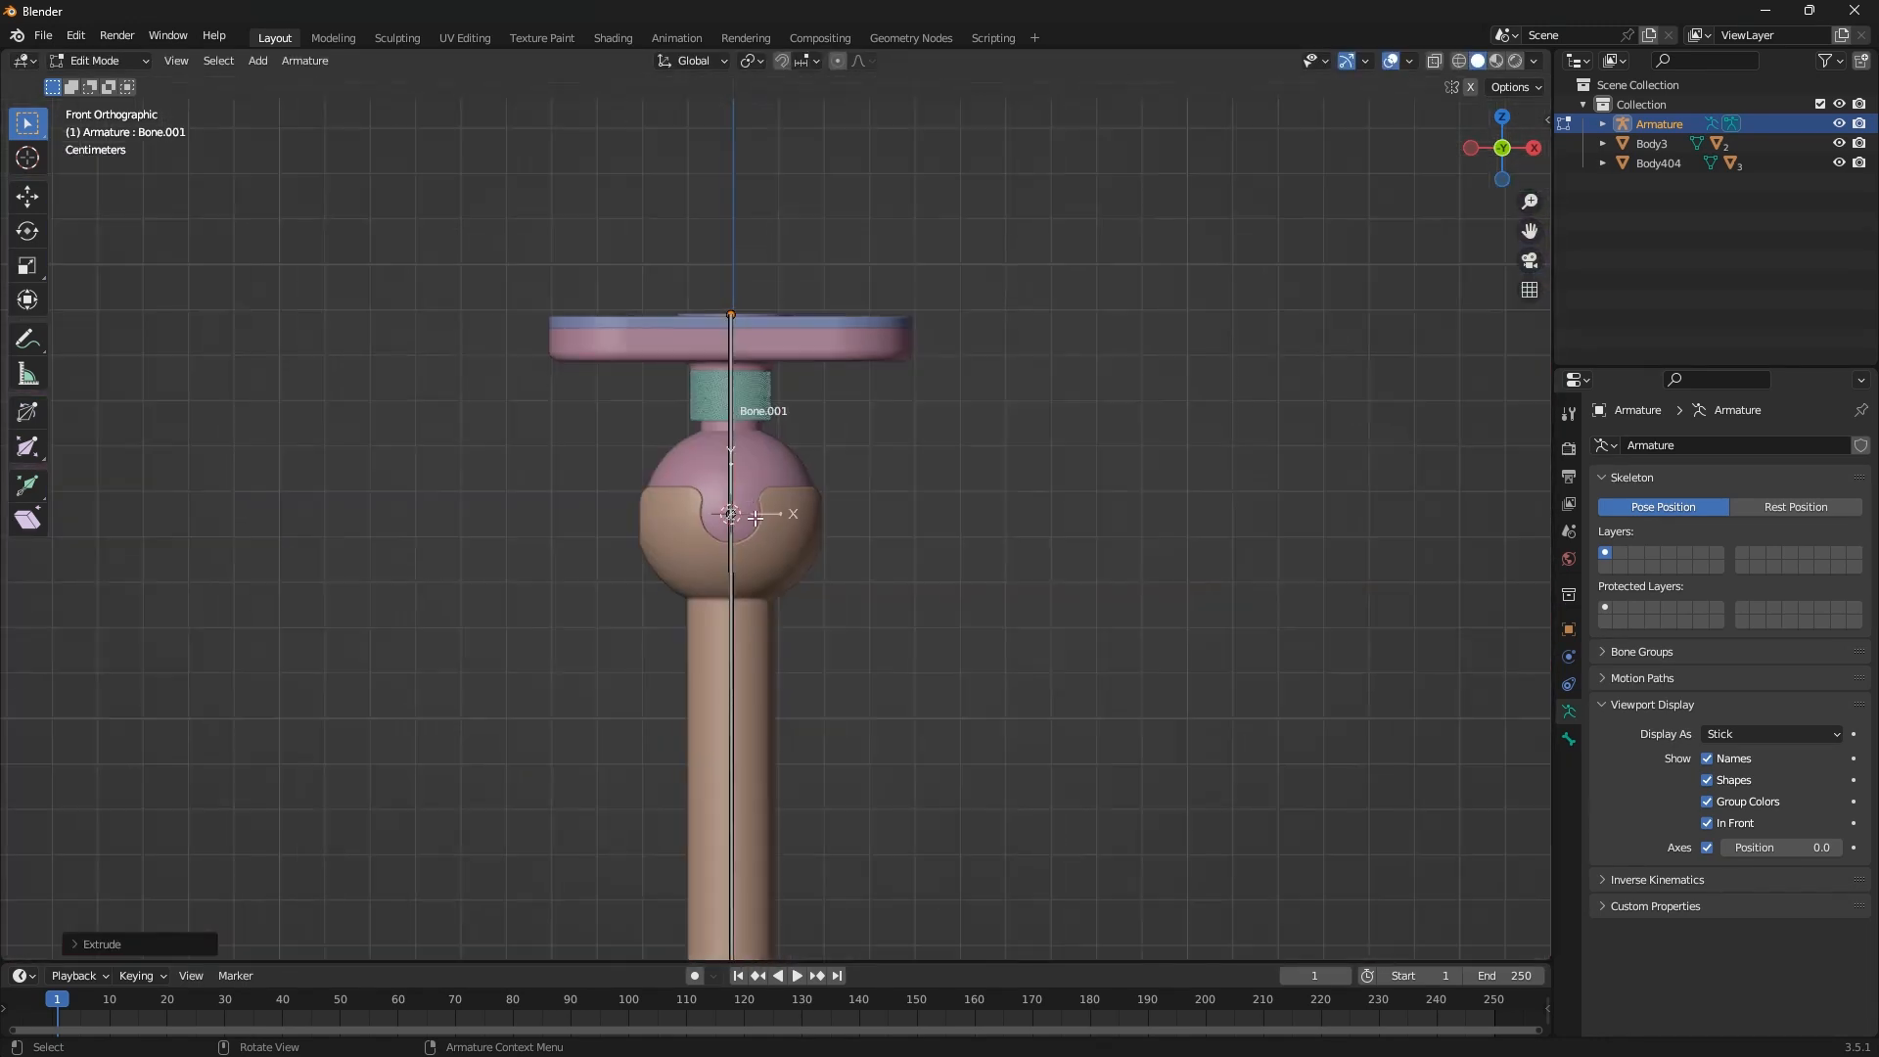
Switch the armature to Pose Mode and try rotating the upper bone freely about the ball joint's centre
middle_drag(697, 548, 700, 563)
scroll(699, 564, up, 4)
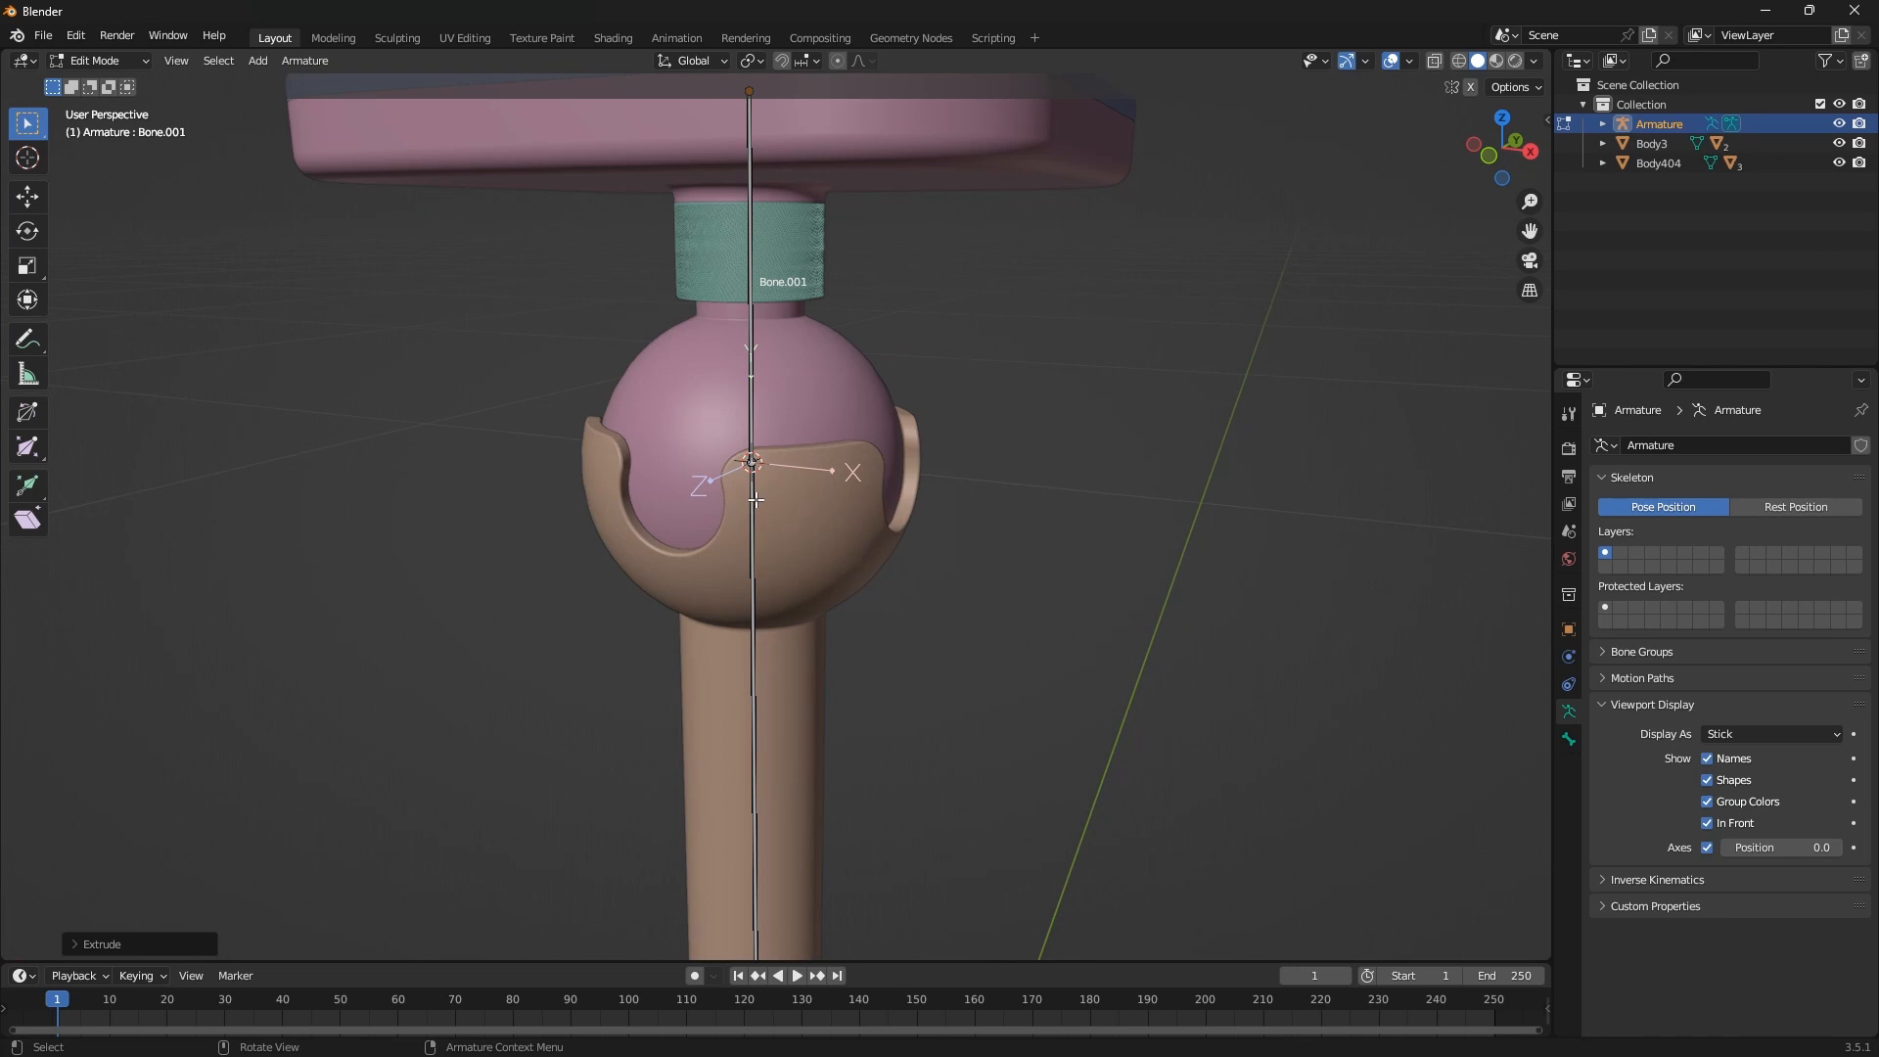
key(Tab)
key(Tab)
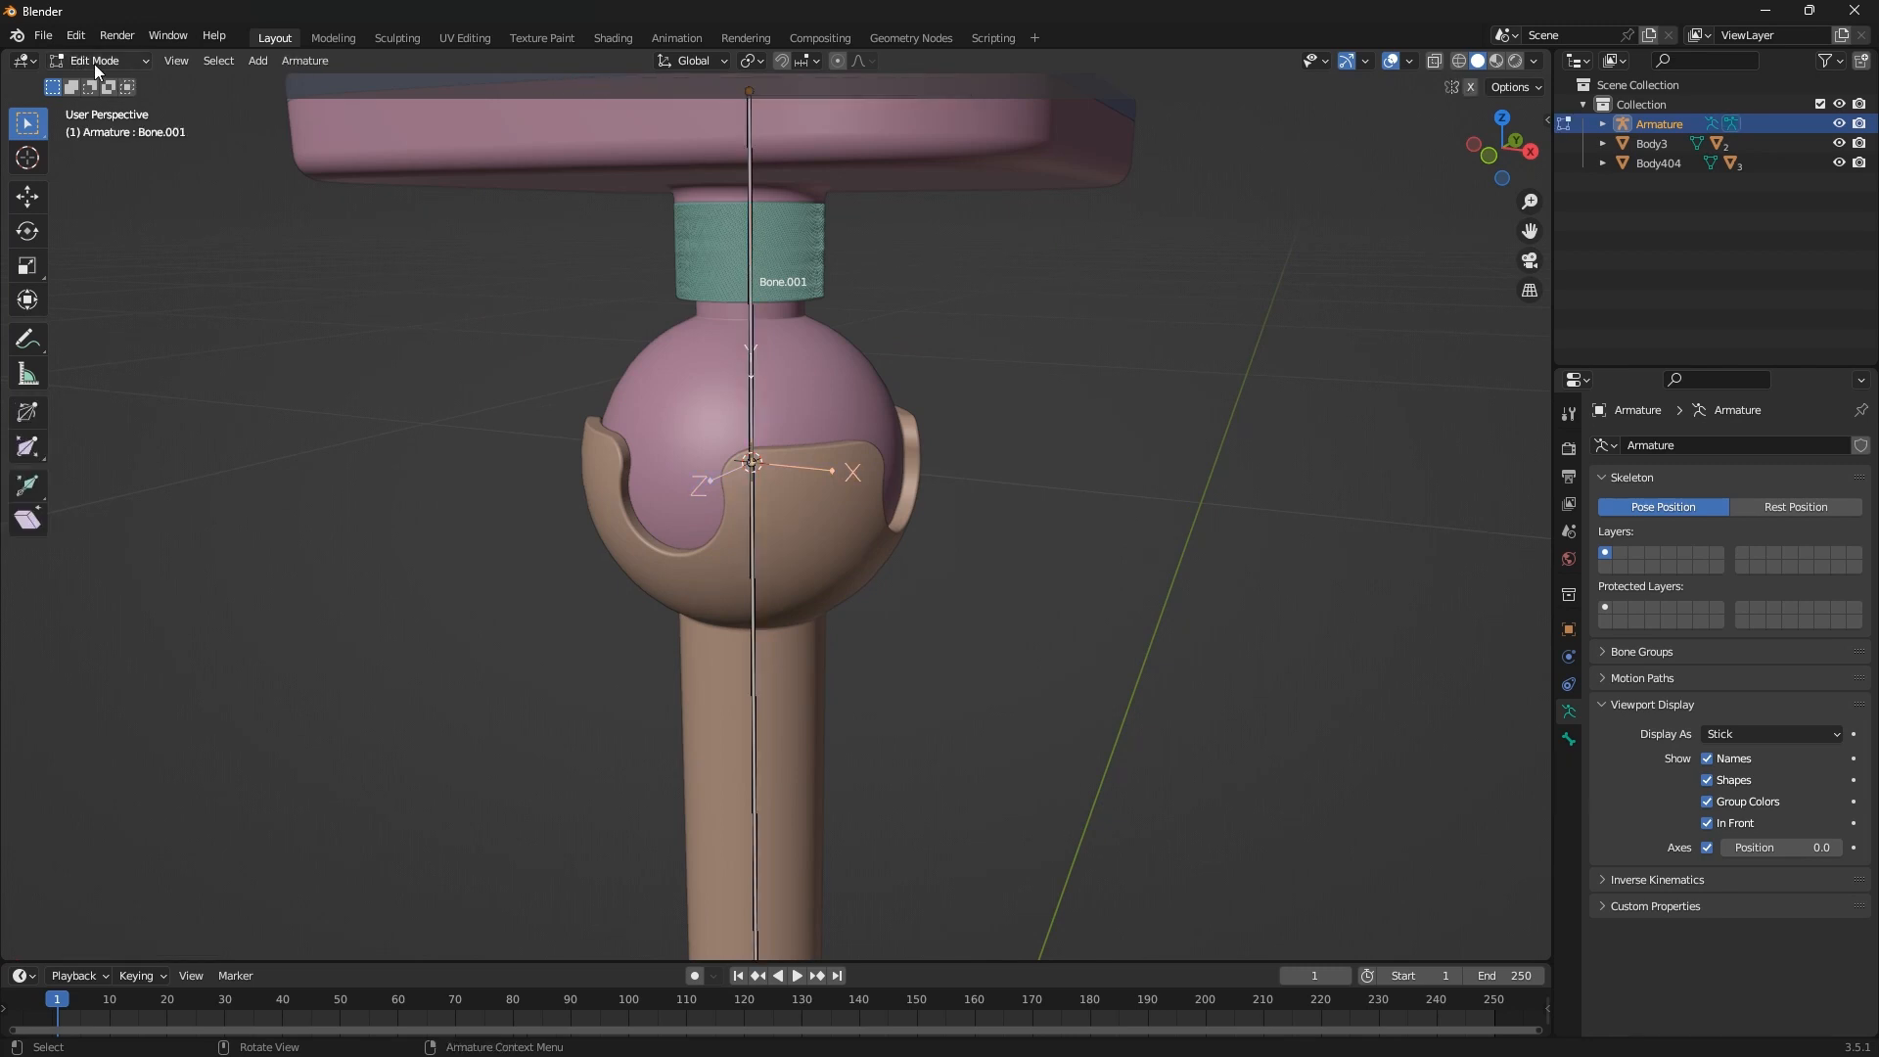
click(94, 60)
click(109, 127)
click(748, 325)
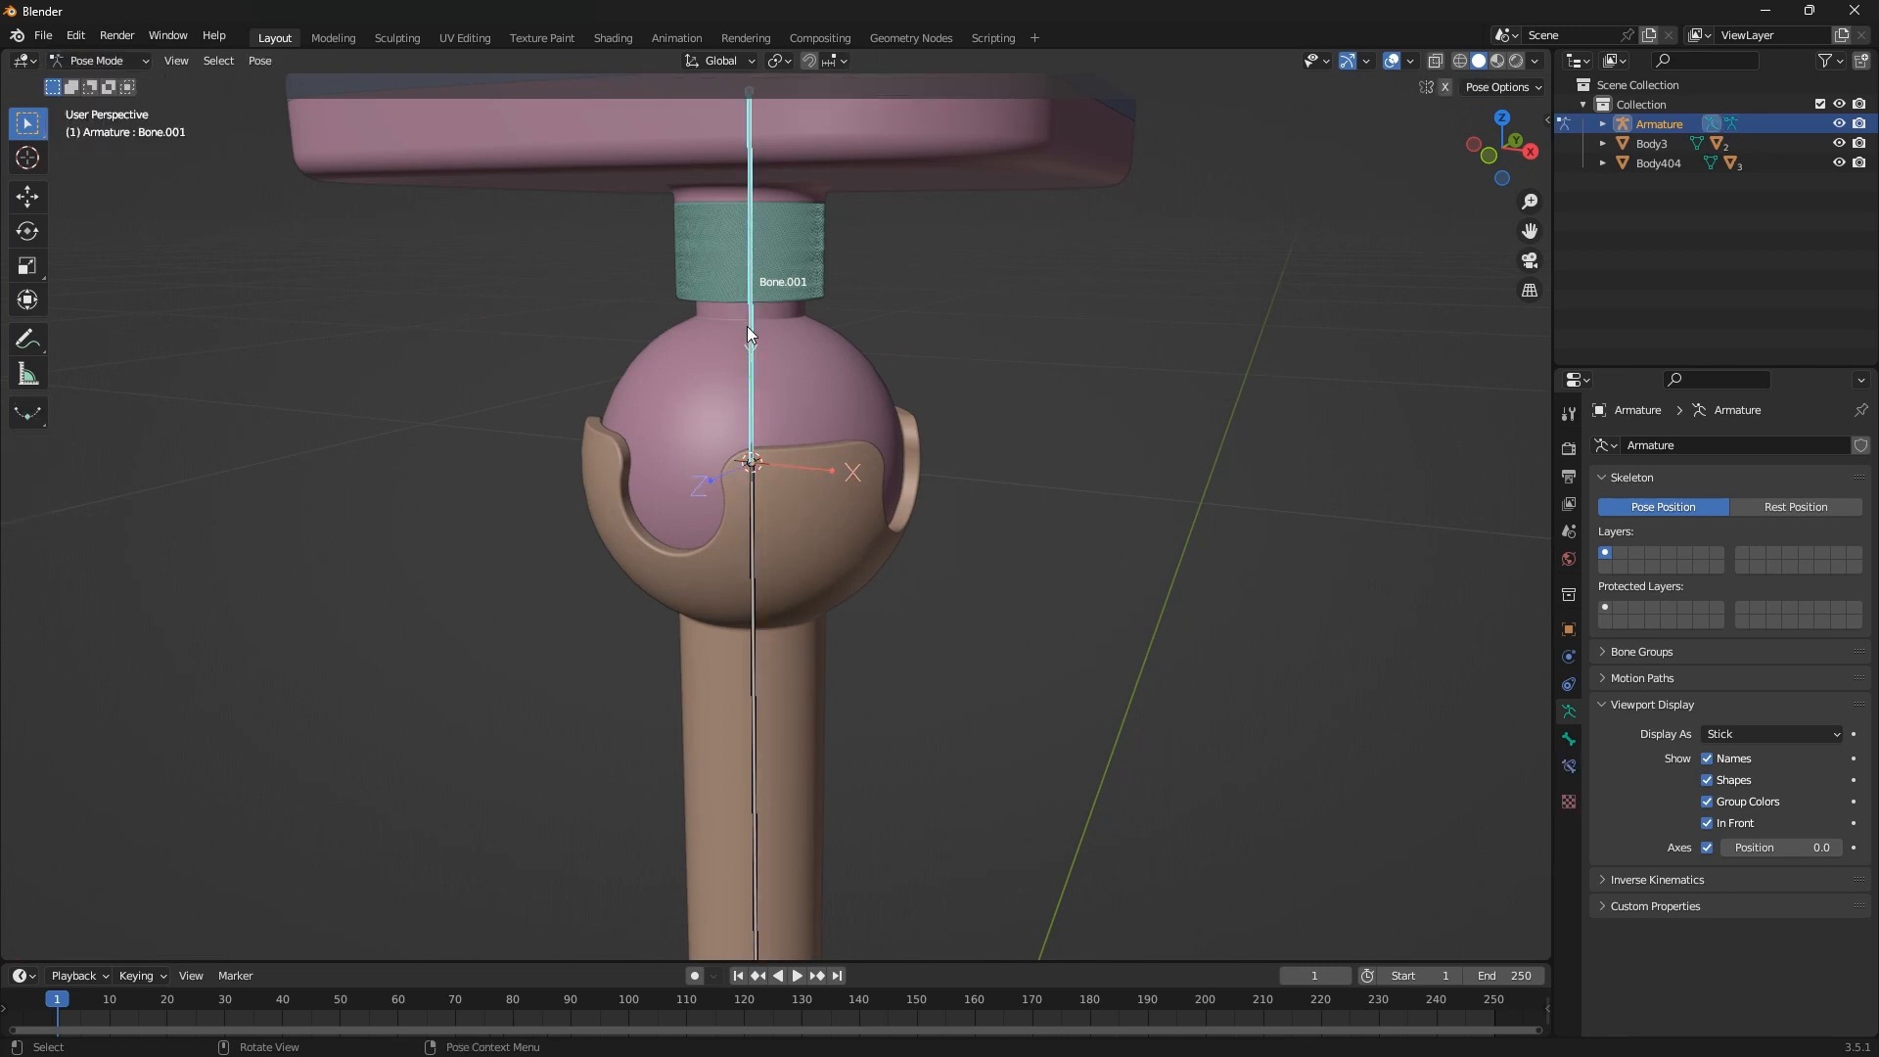
scroll(803, 435, down, 2)
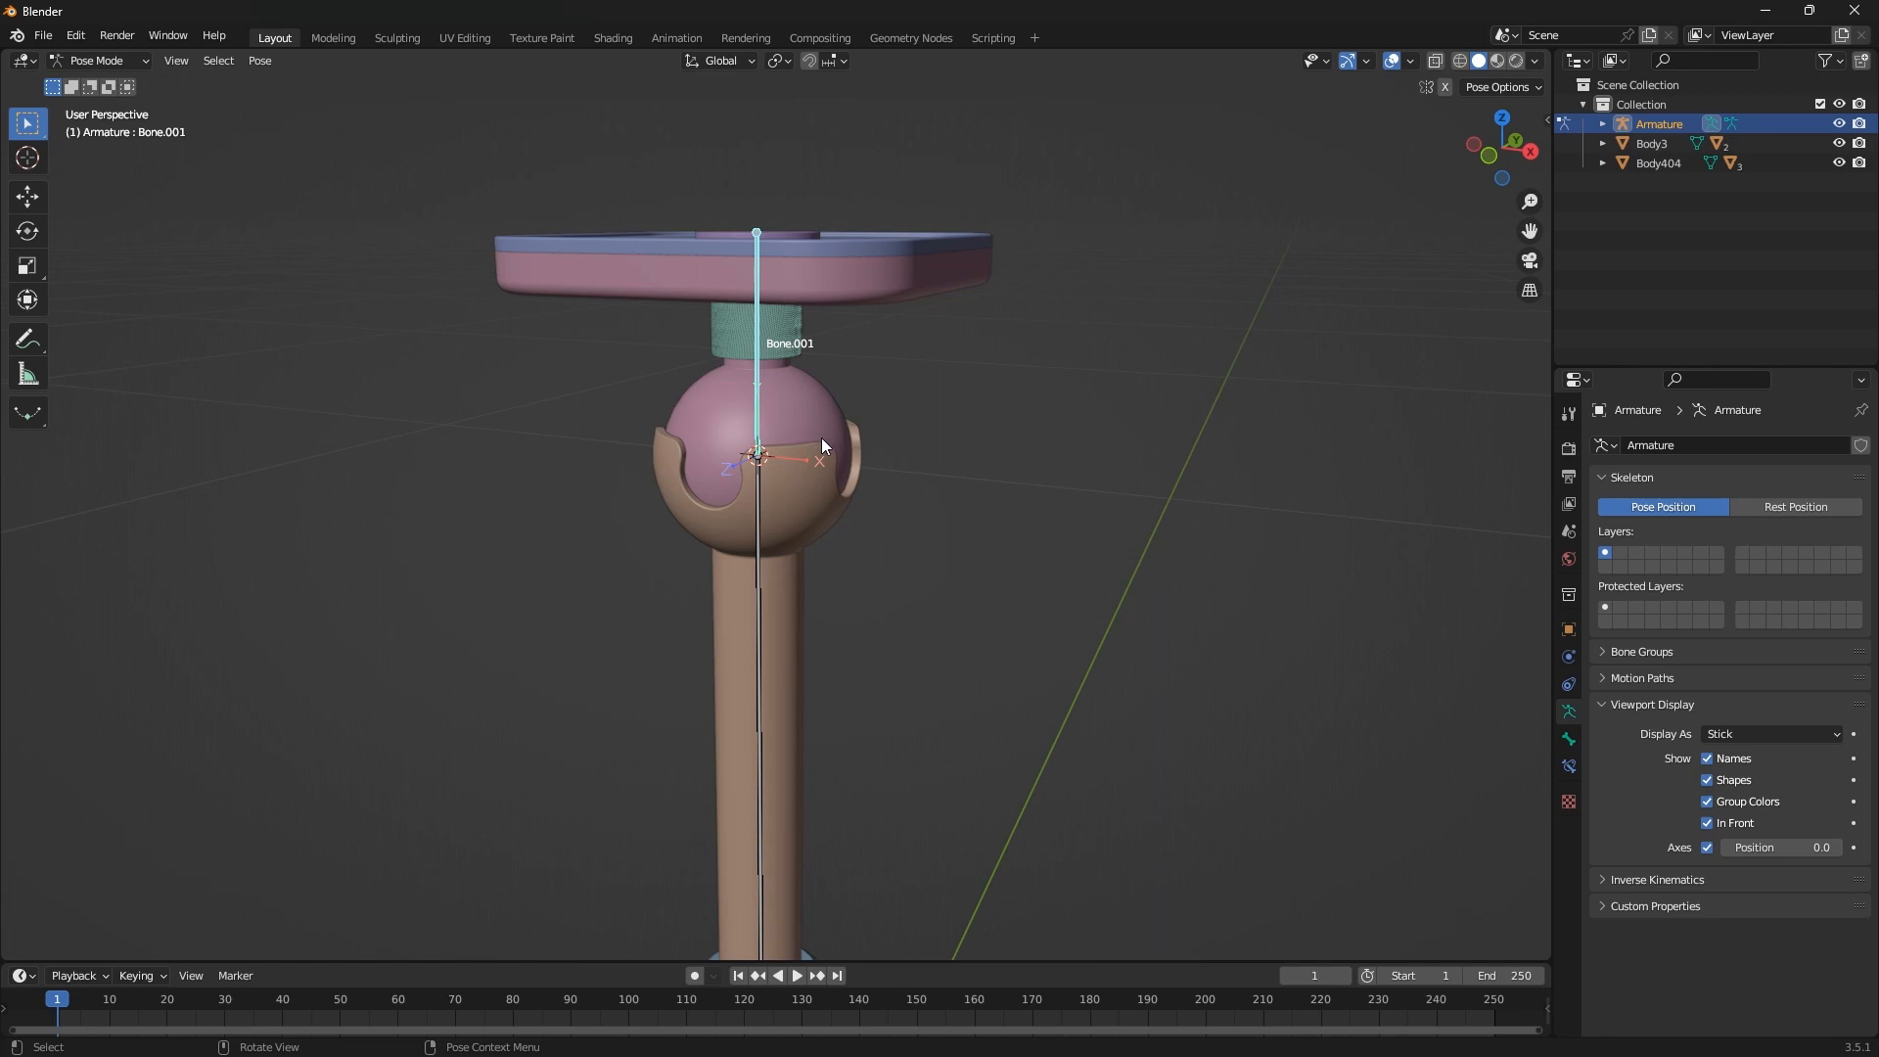
key(r)
key(r)
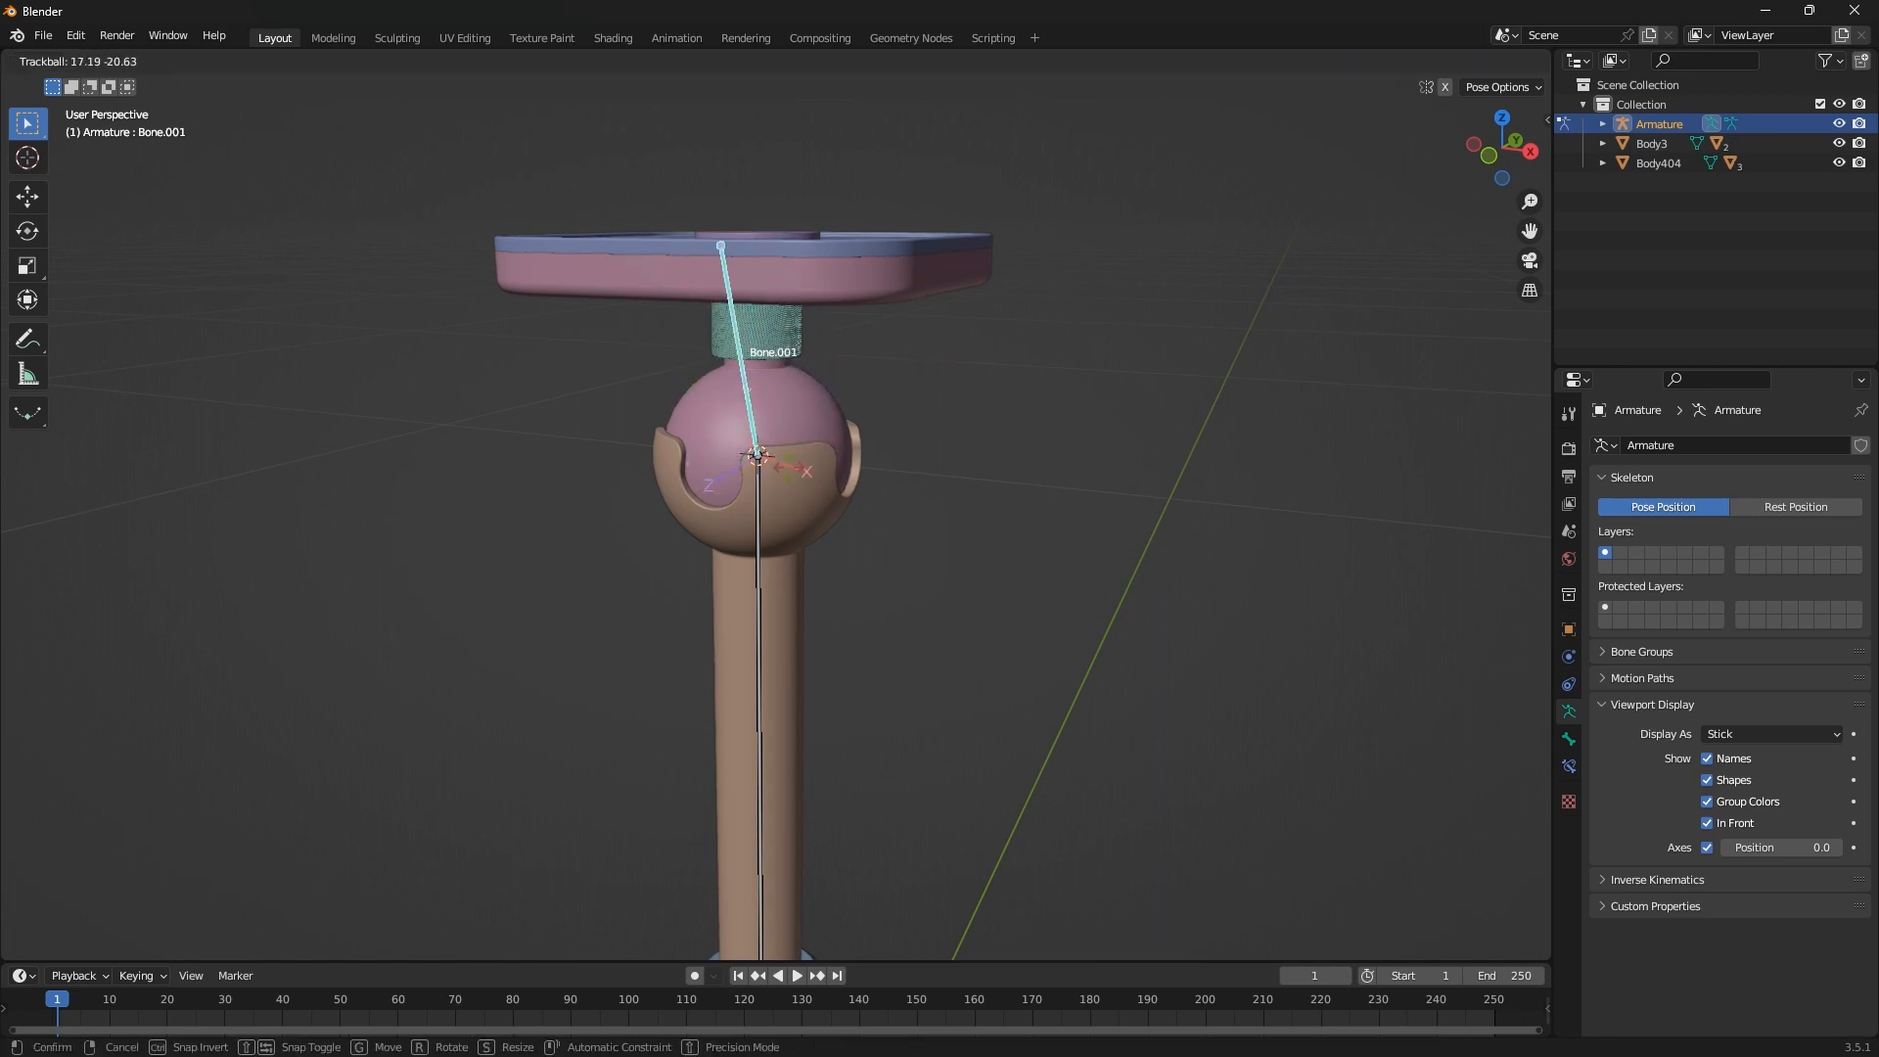
right_click(885, 376)
Return the armature to Object Mode and examine how its two bones line up with the stand's parts
key(Tab)
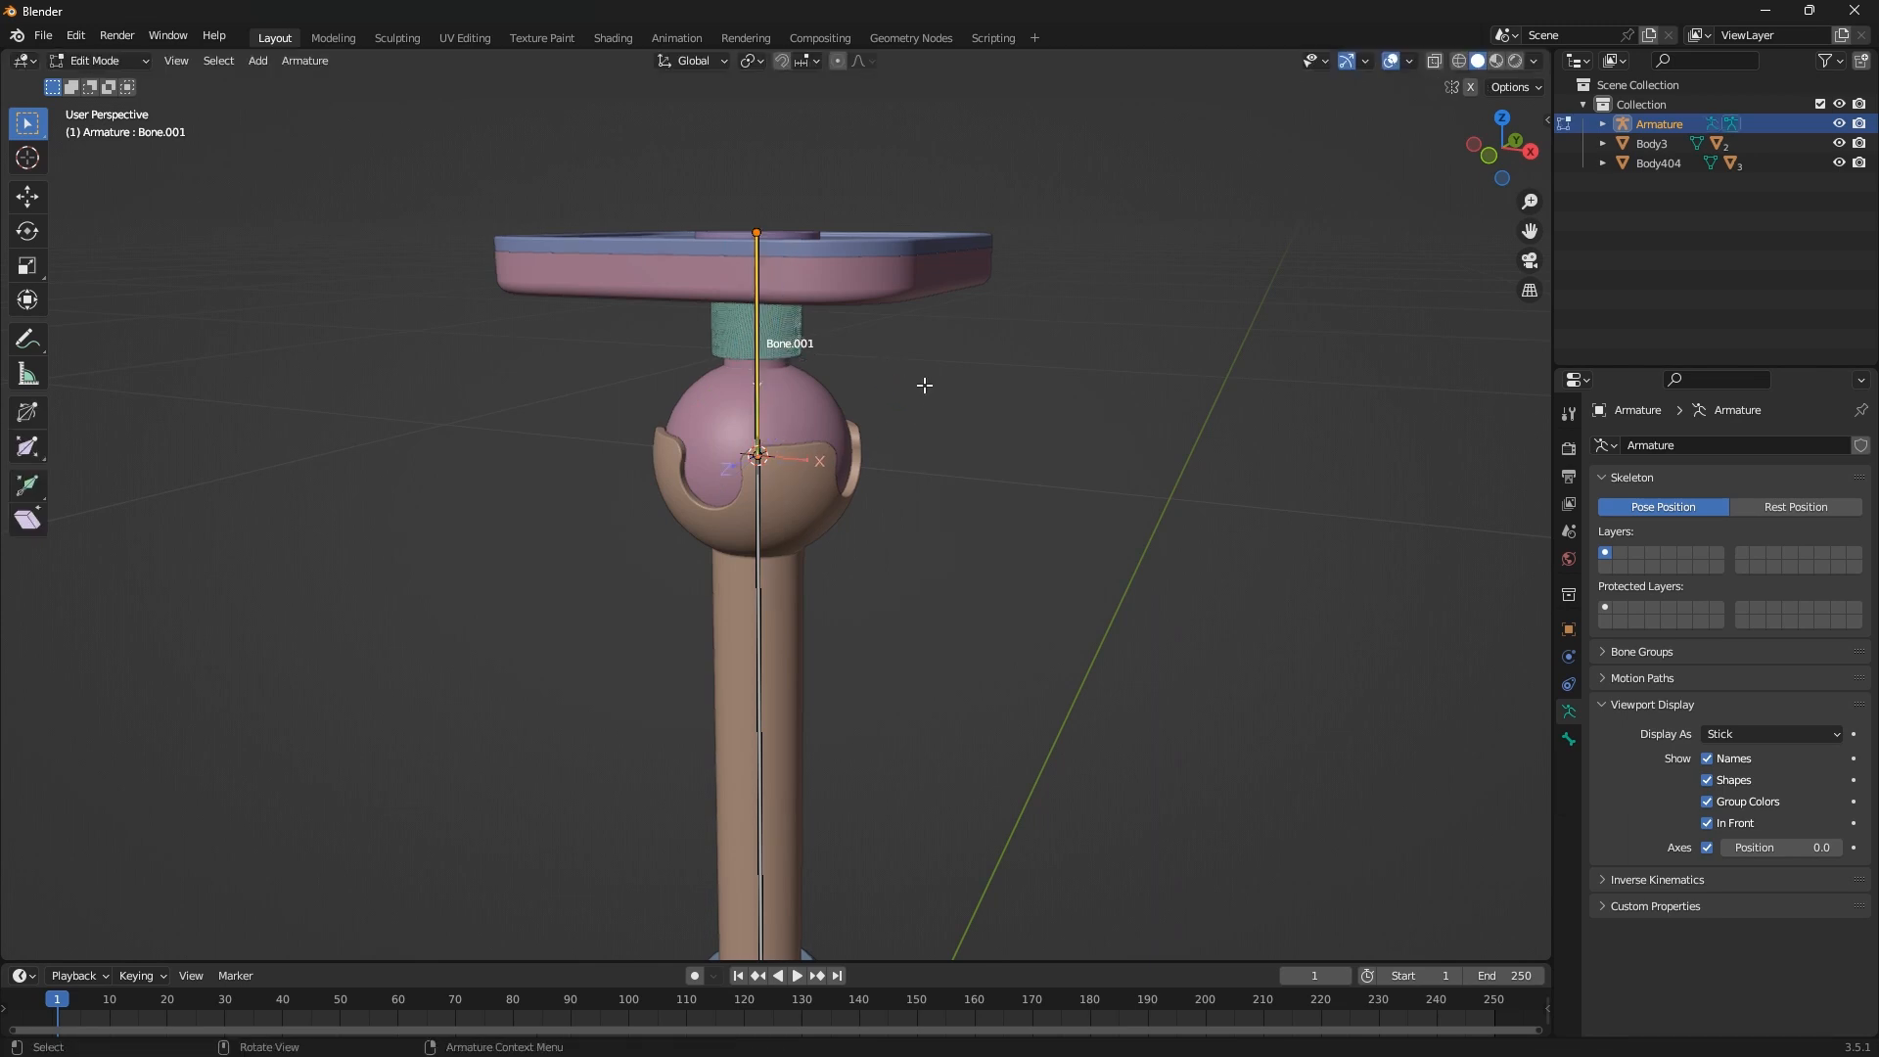
scroll(924, 386, down, 1)
click(104, 59)
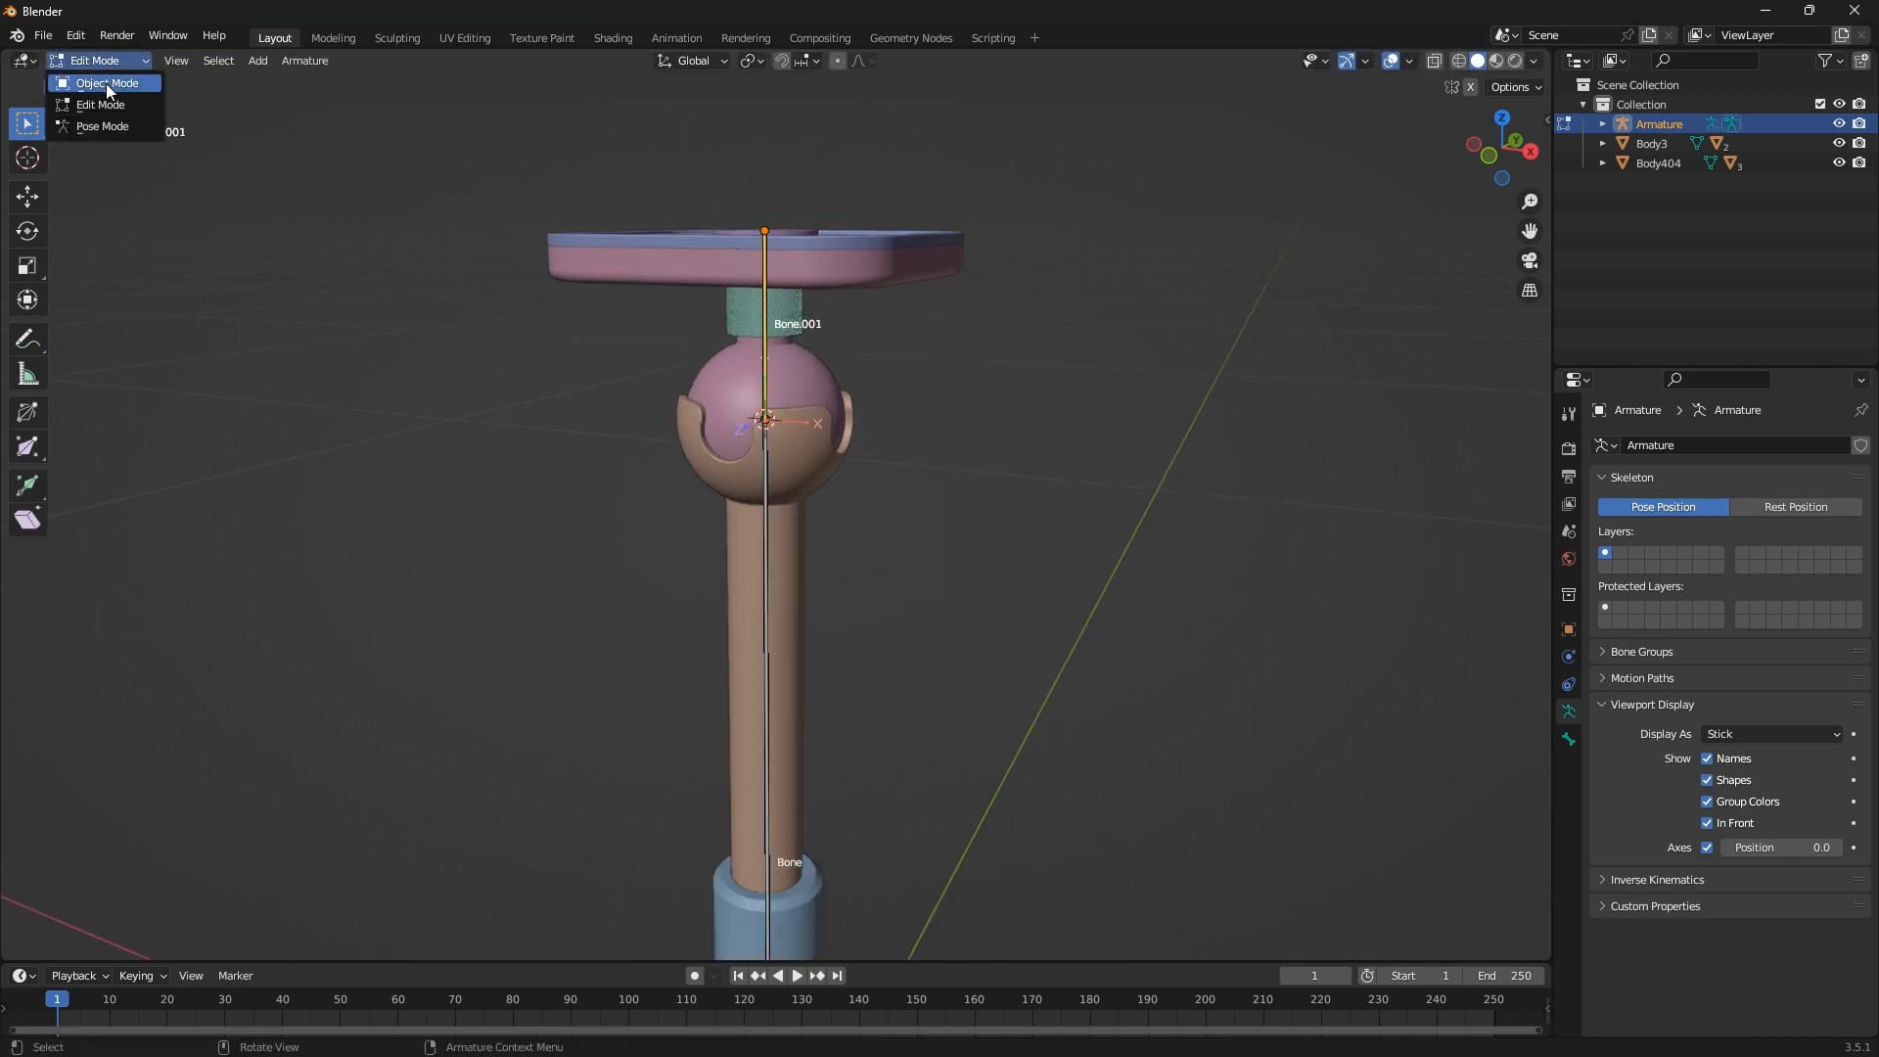
click(105, 84)
middle_drag(981, 340, 857, 378)
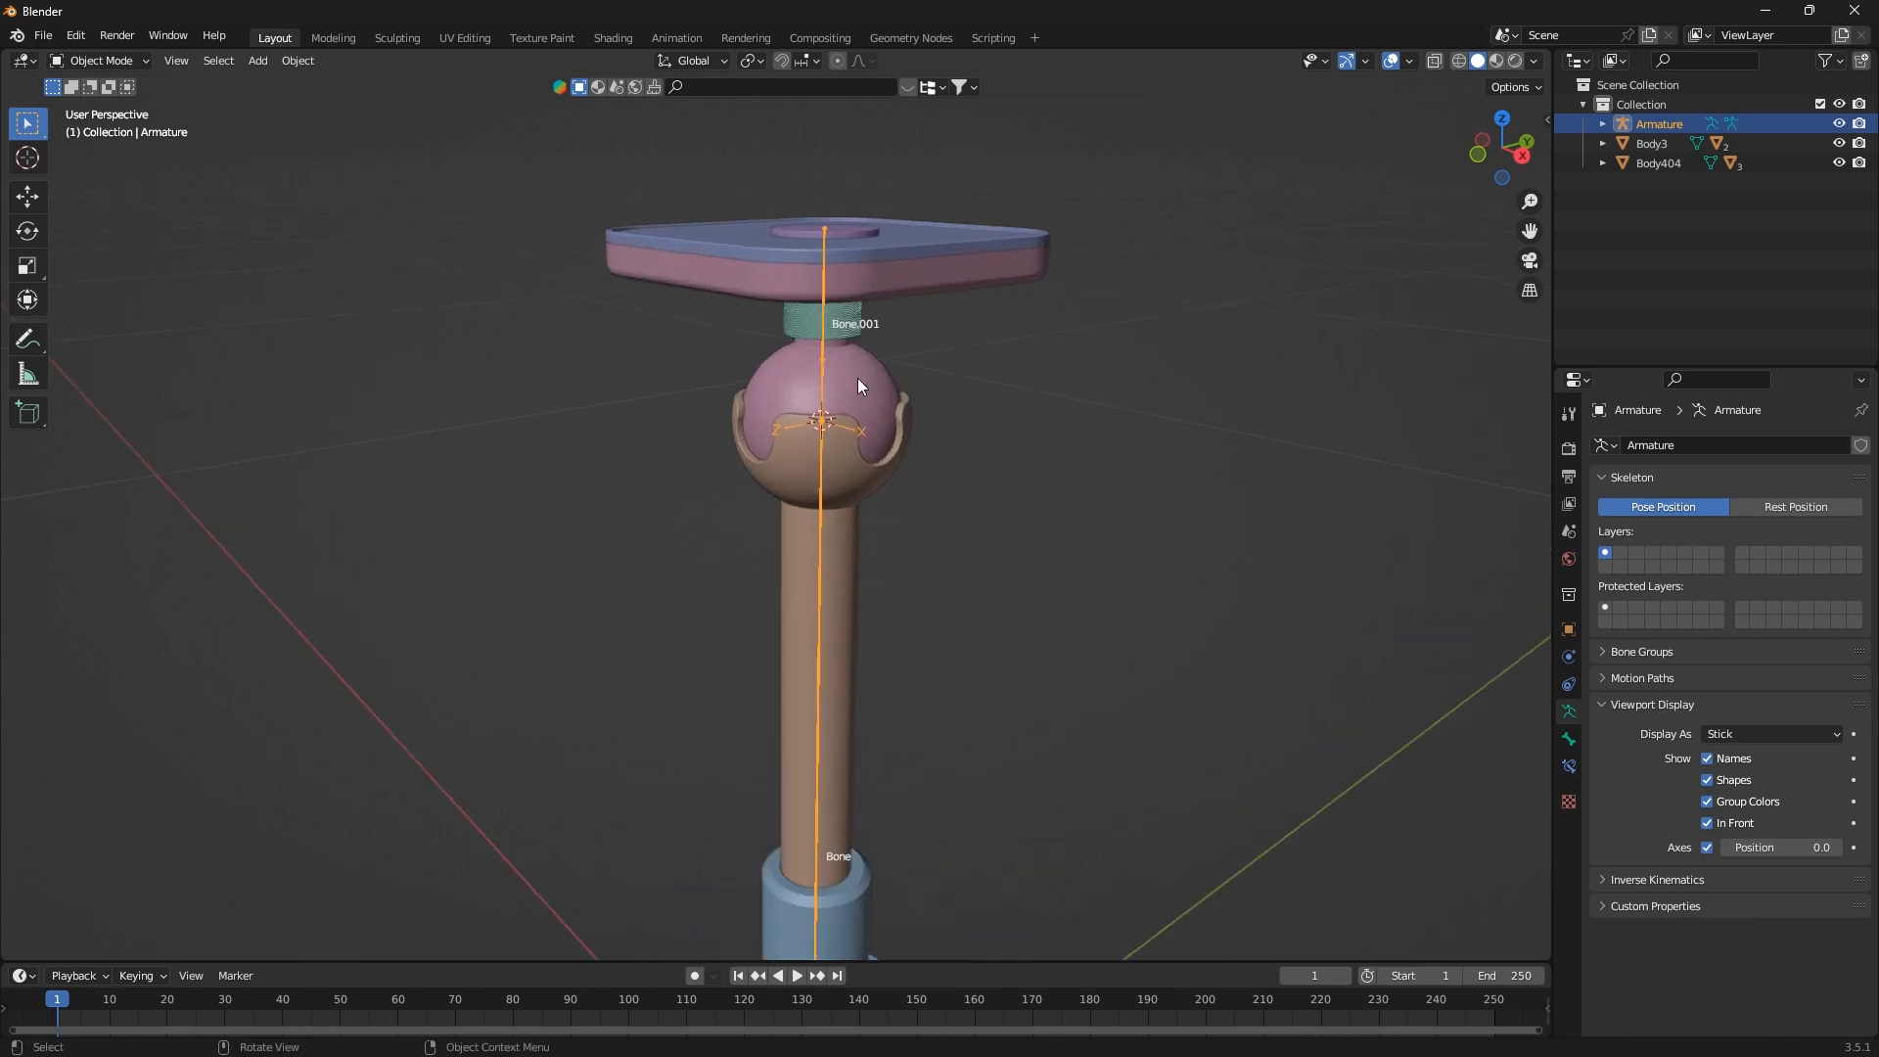
scroll(857, 382, up, 5)
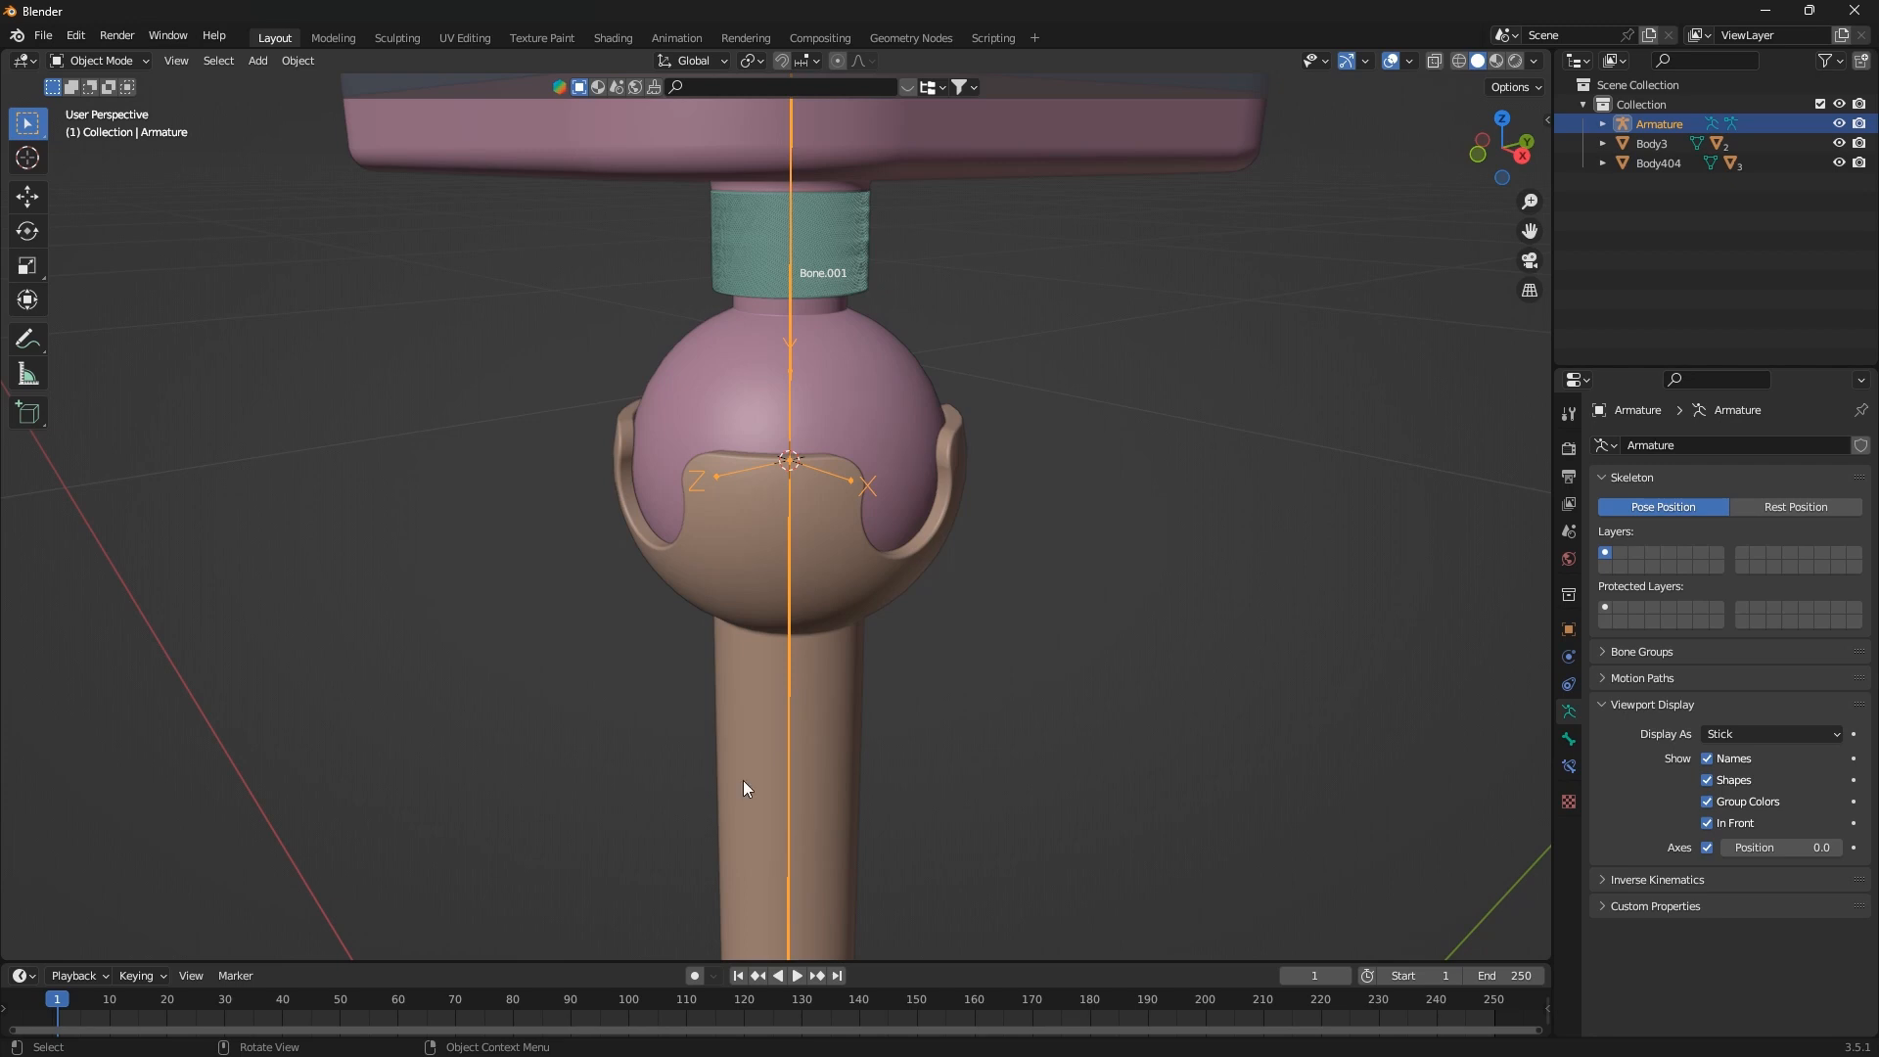
scroll(760, 451, down, 6)
middle_drag(759, 450, 773, 484)
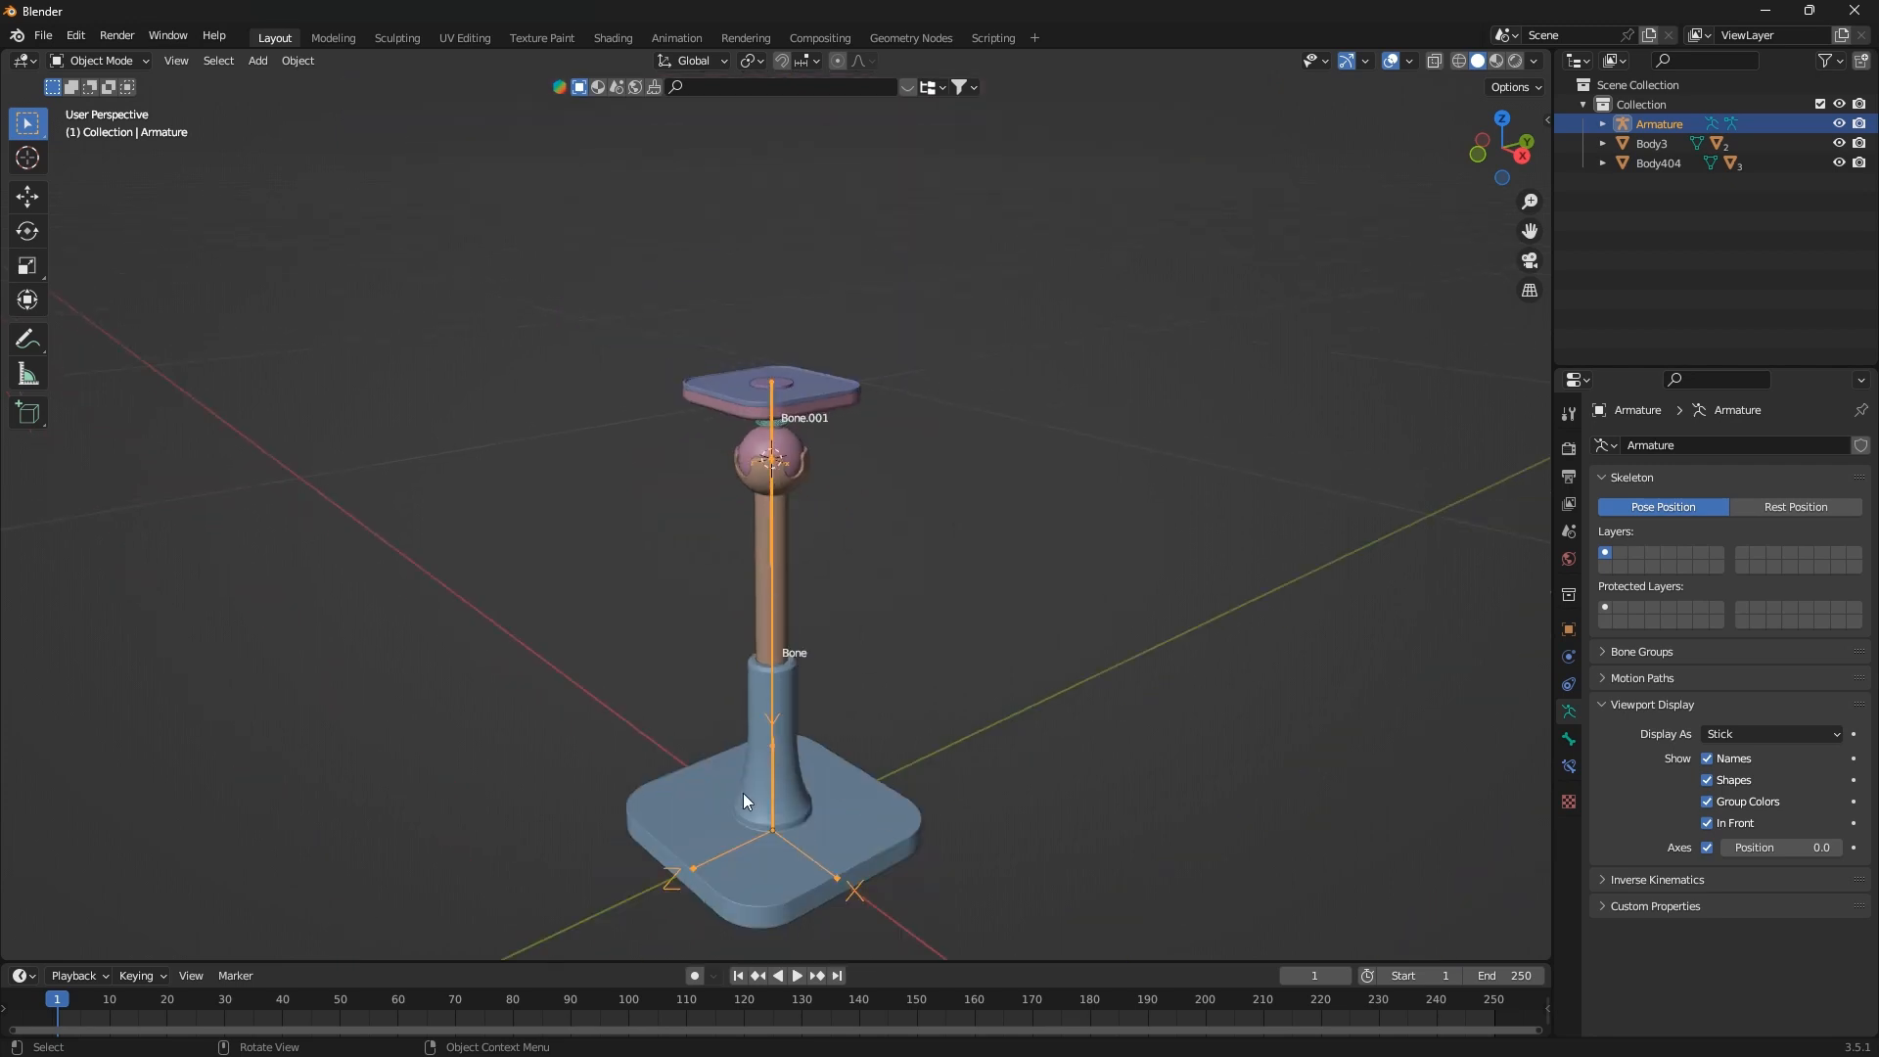
scroll(744, 801, up, 4)
Select the base Body3 and the arm piece Body2 in turn, ending with only the armature selected
click(808, 613)
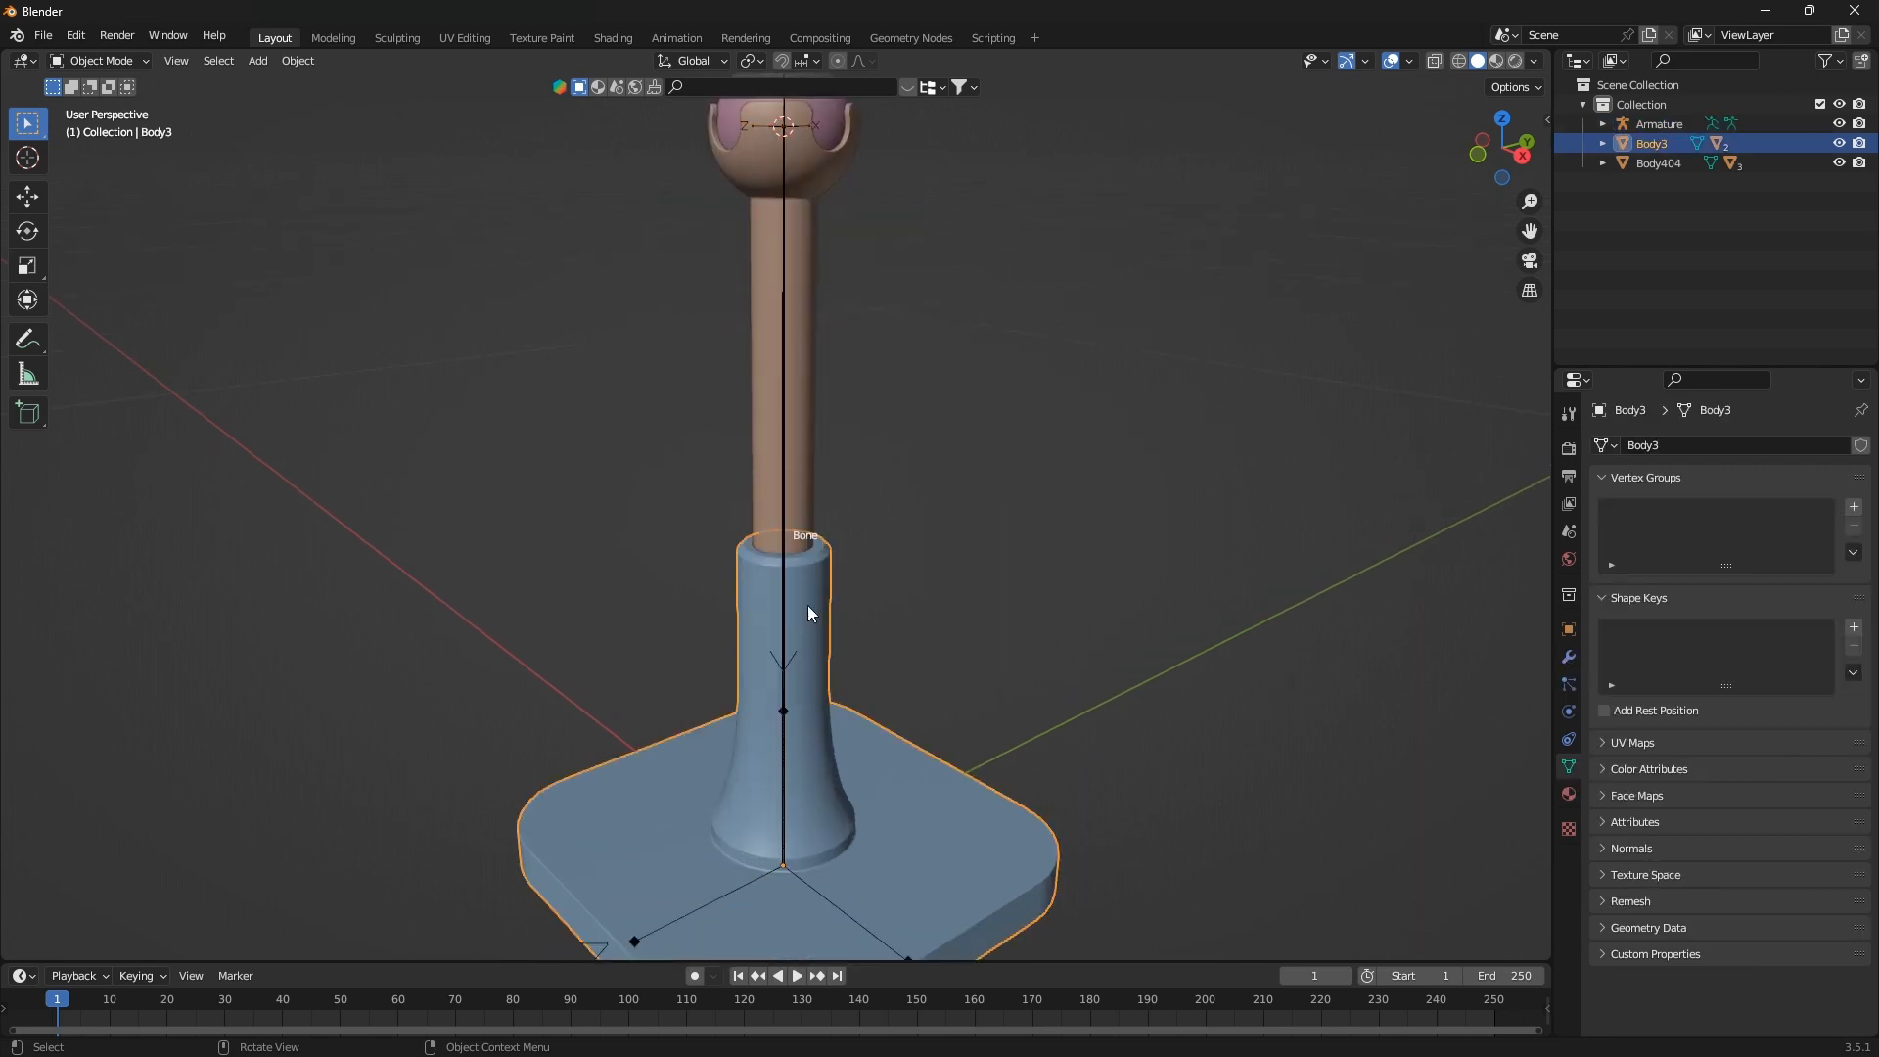
click(778, 508)
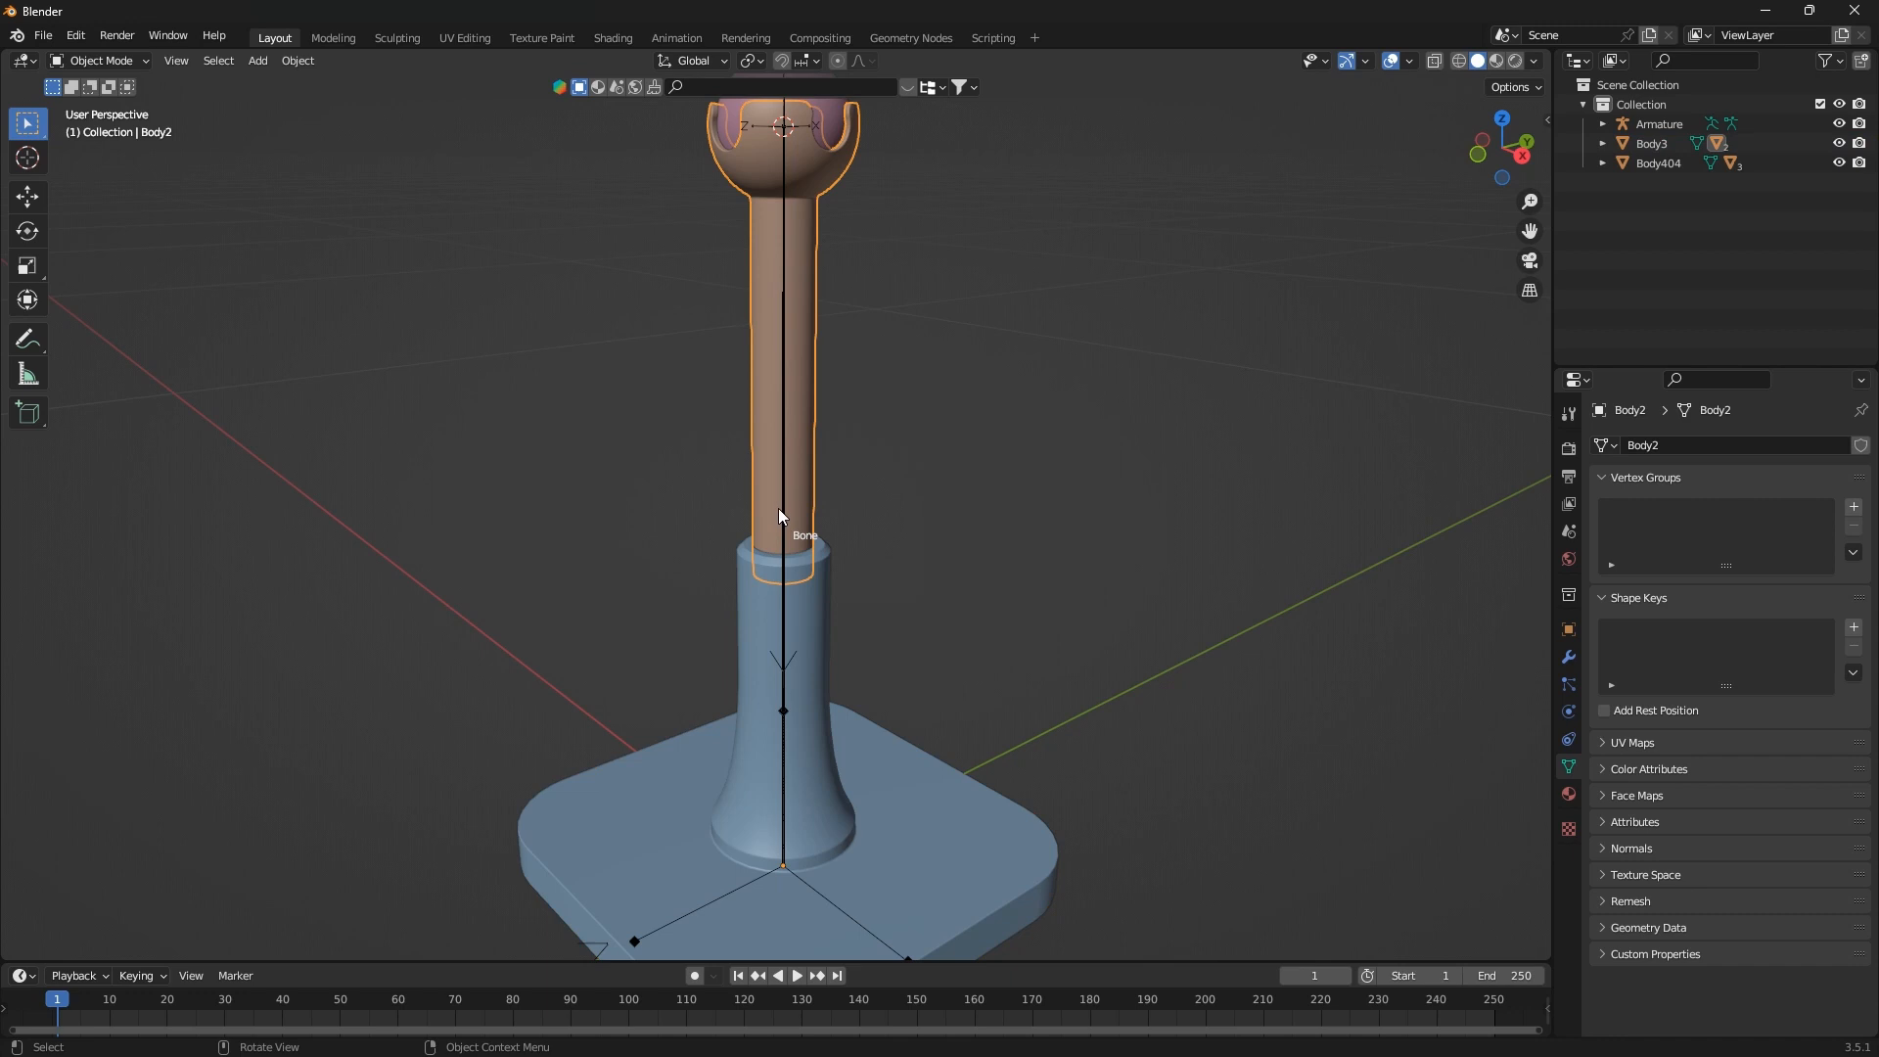
click(821, 622)
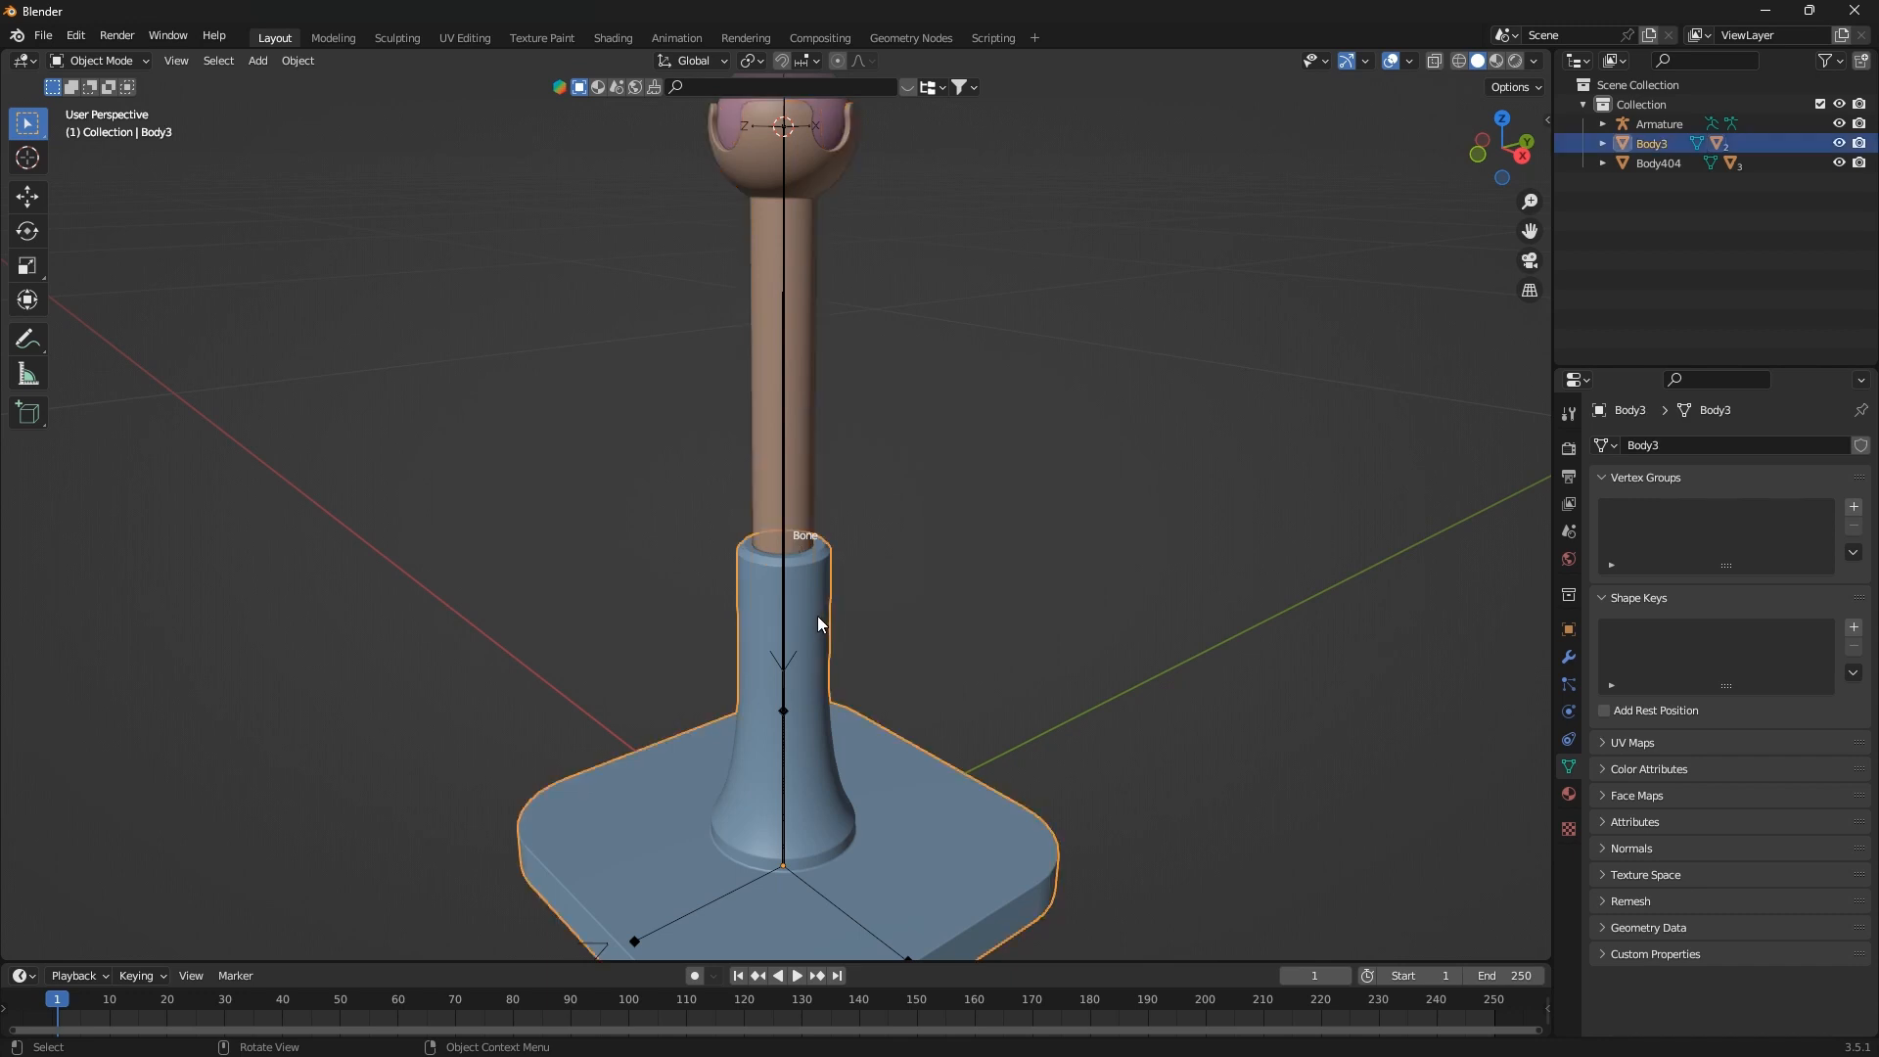
shift+click(783, 519)
click(784, 520)
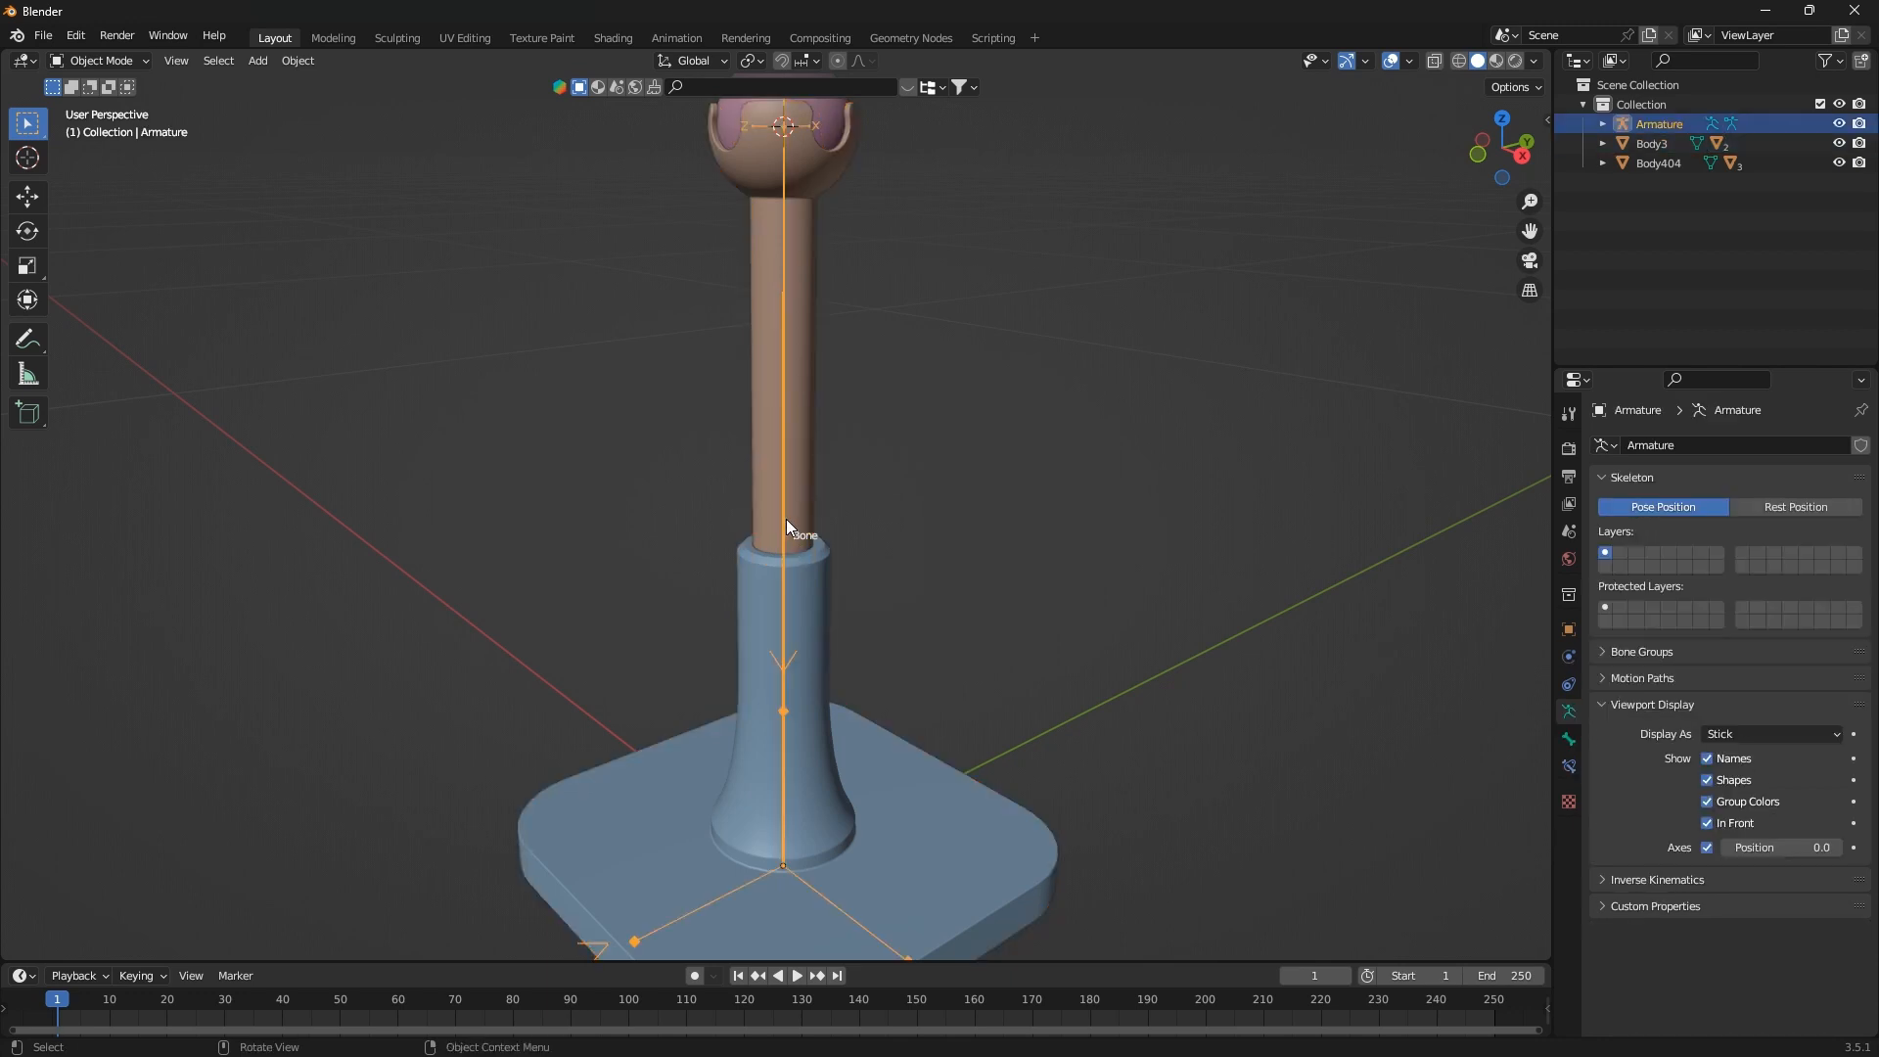
Select the lower bone in Pose Mode and rename it "arm" in its bone properties
click(1568, 741)
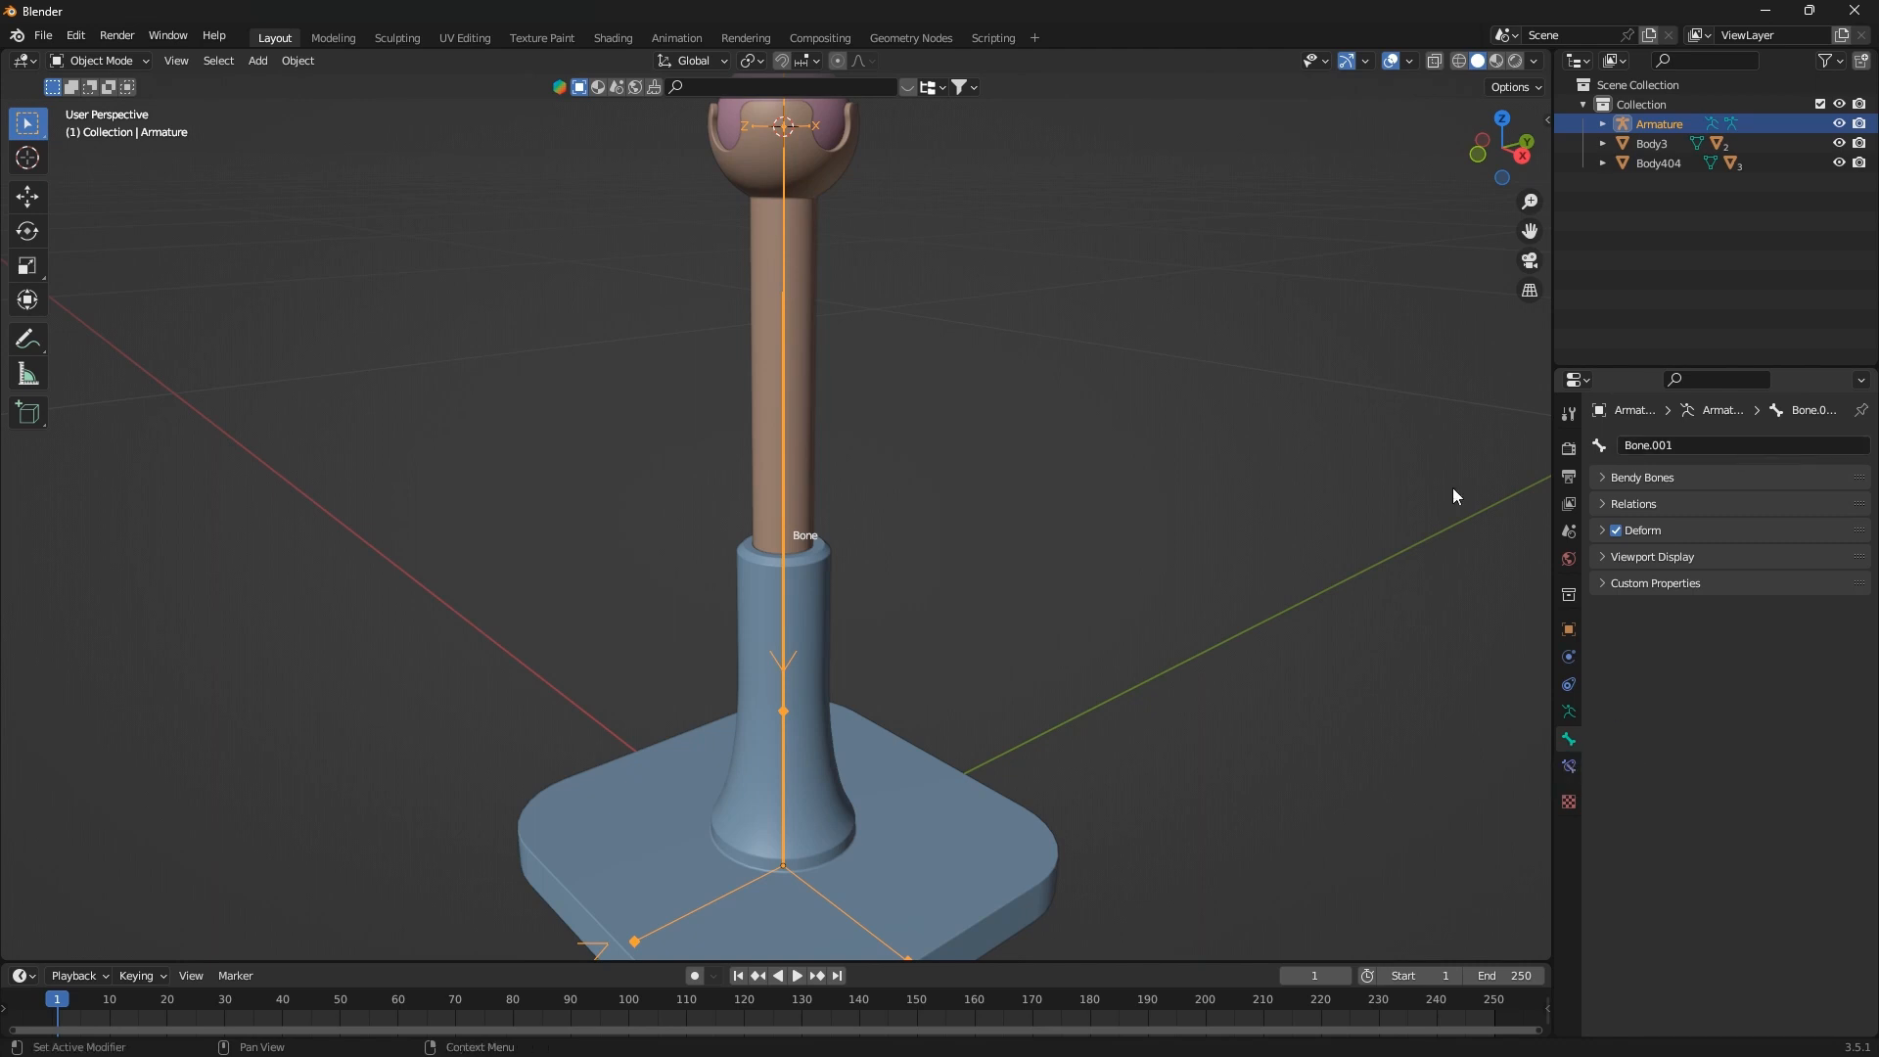
click(82, 61)
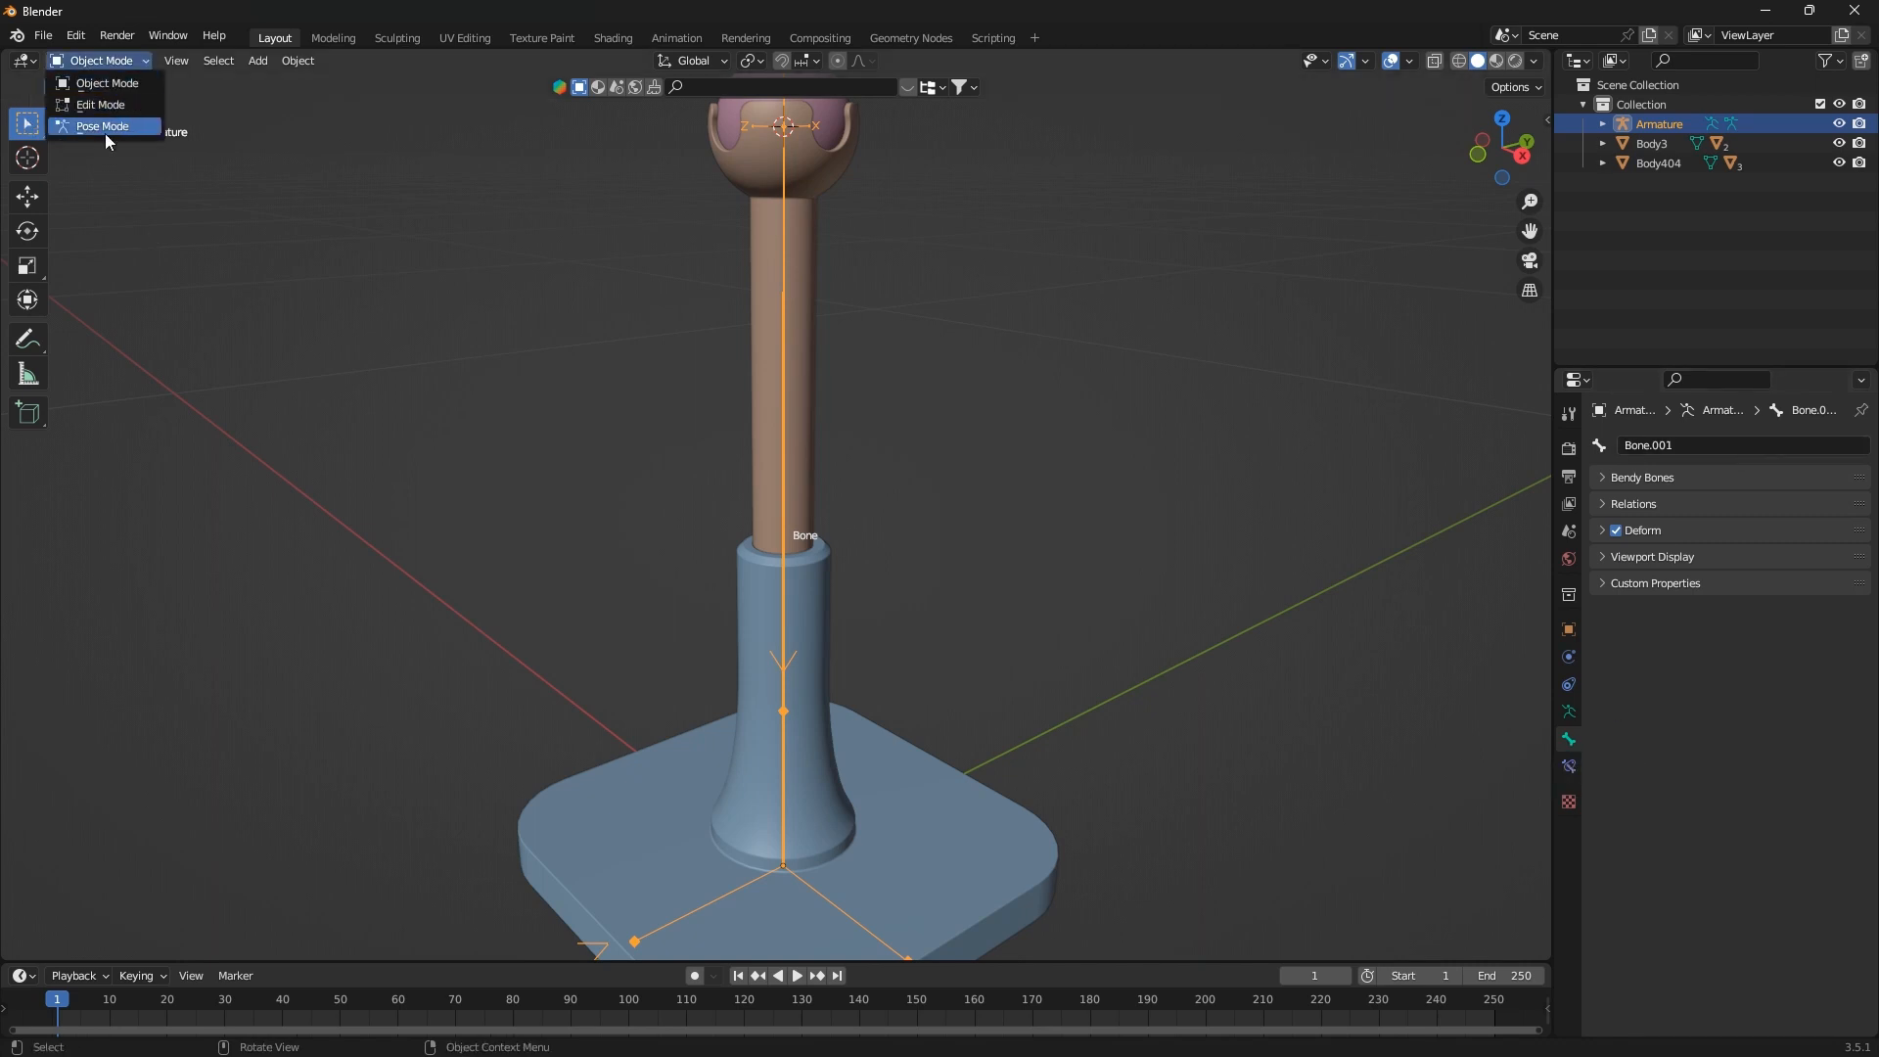
click(103, 127)
click(786, 740)
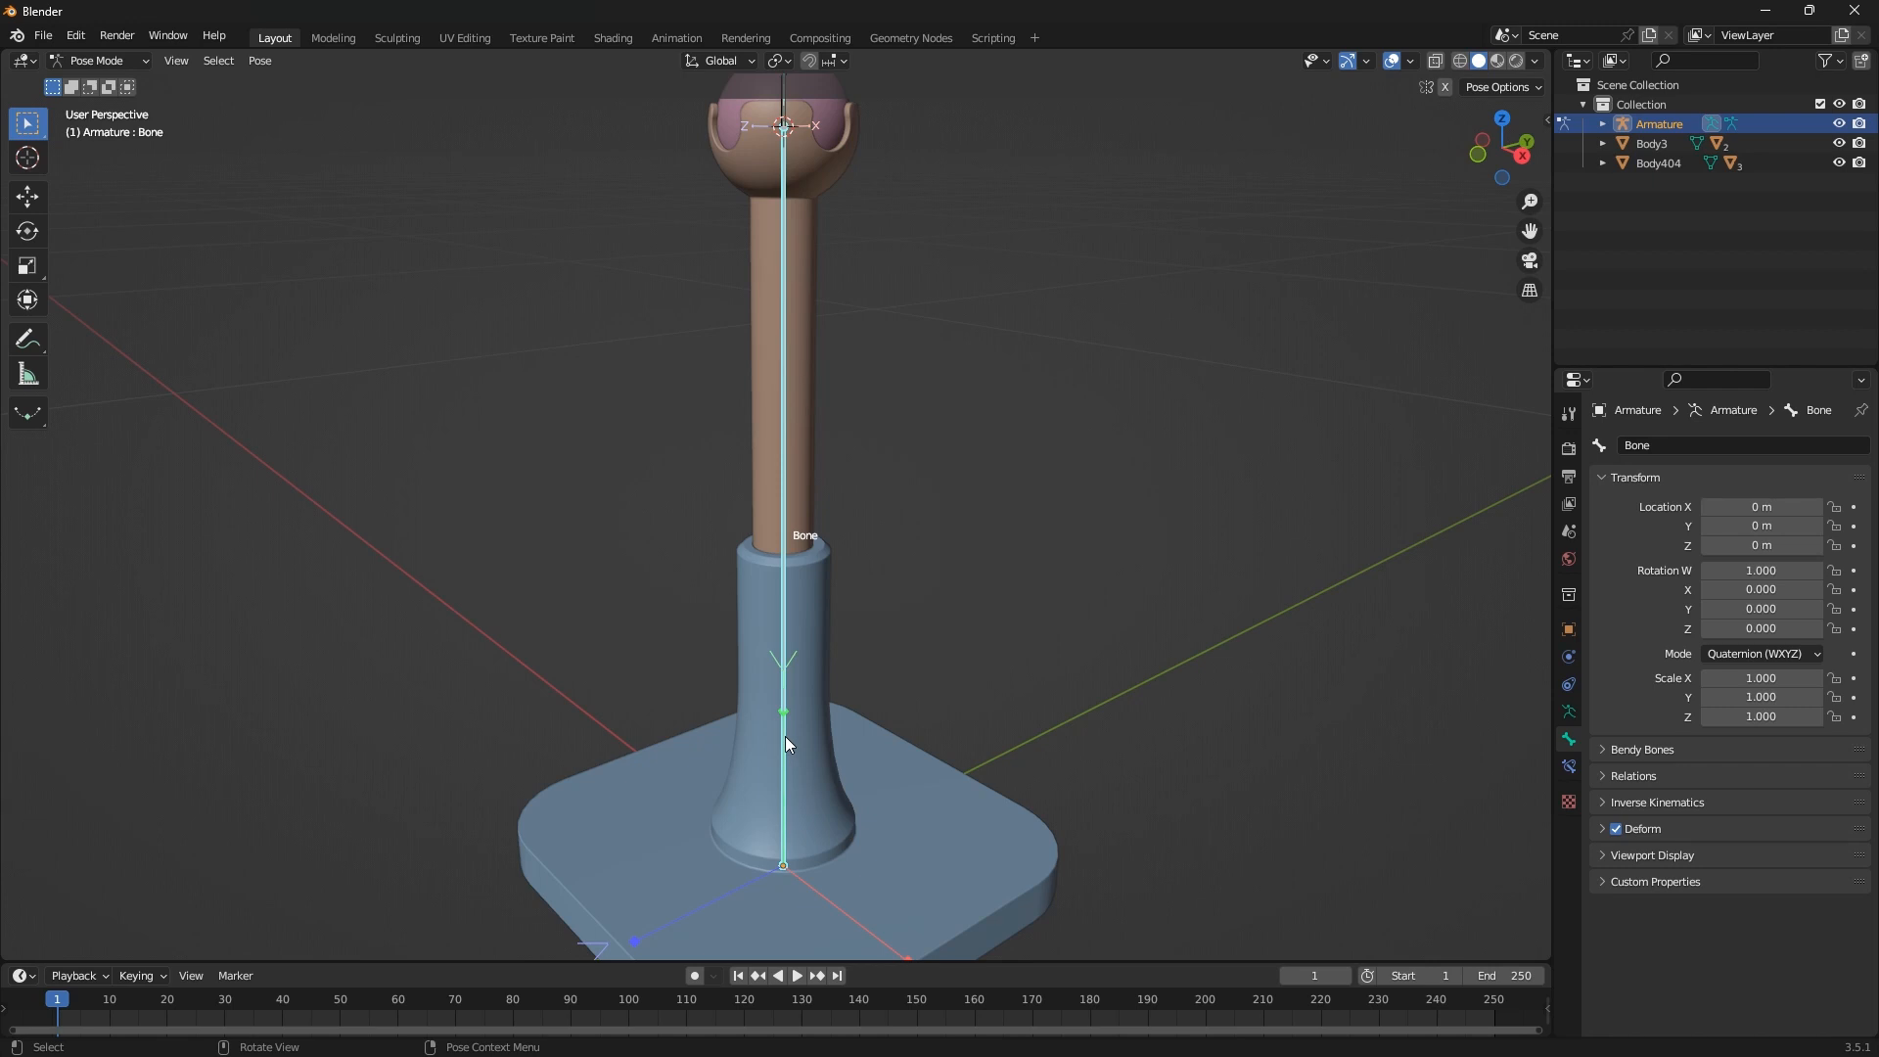
click(1676, 443)
text(ARM)
key(BackSpace)
key(BackSpace)
key(BackSpace)
text(arm)
key(Return)
Select the upper bone above the ball joint and rename it "fore_arm"
scroll(762, 190, down, 1)
scroll(795, 141, up, 2)
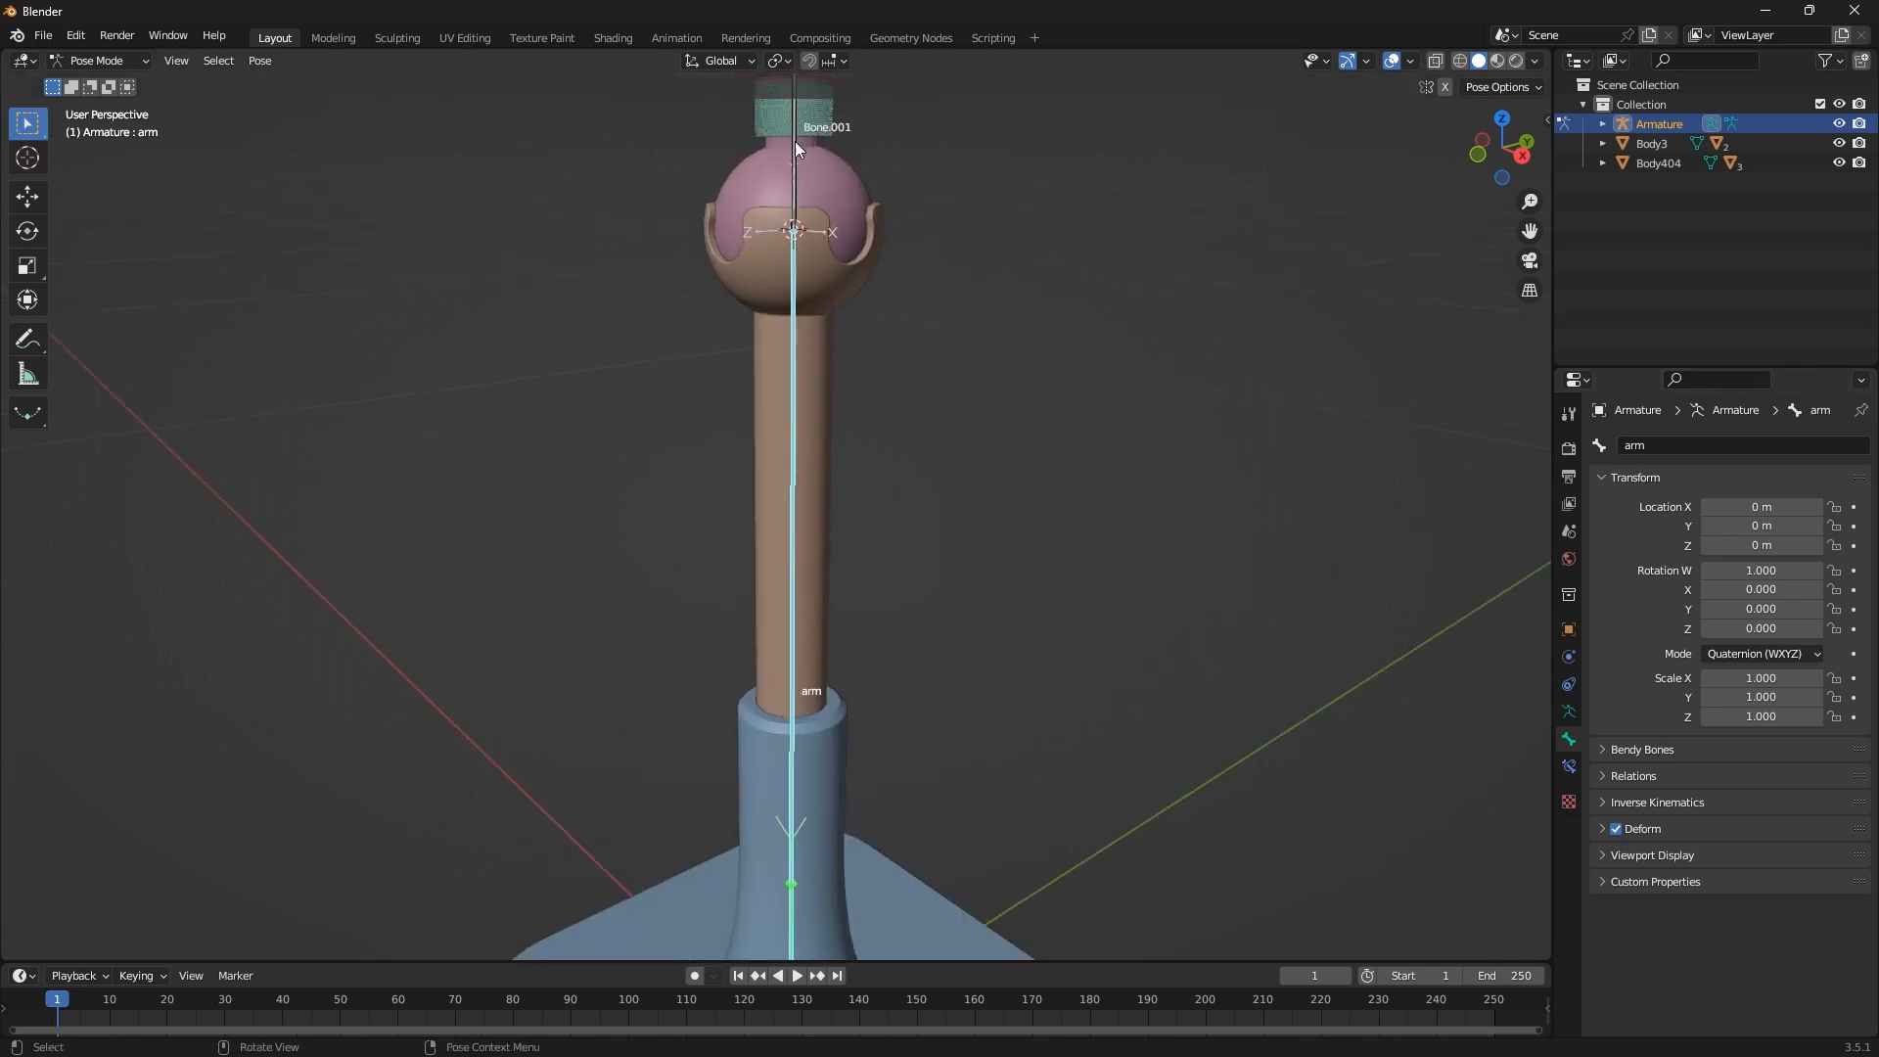
click(797, 148)
click(1719, 445)
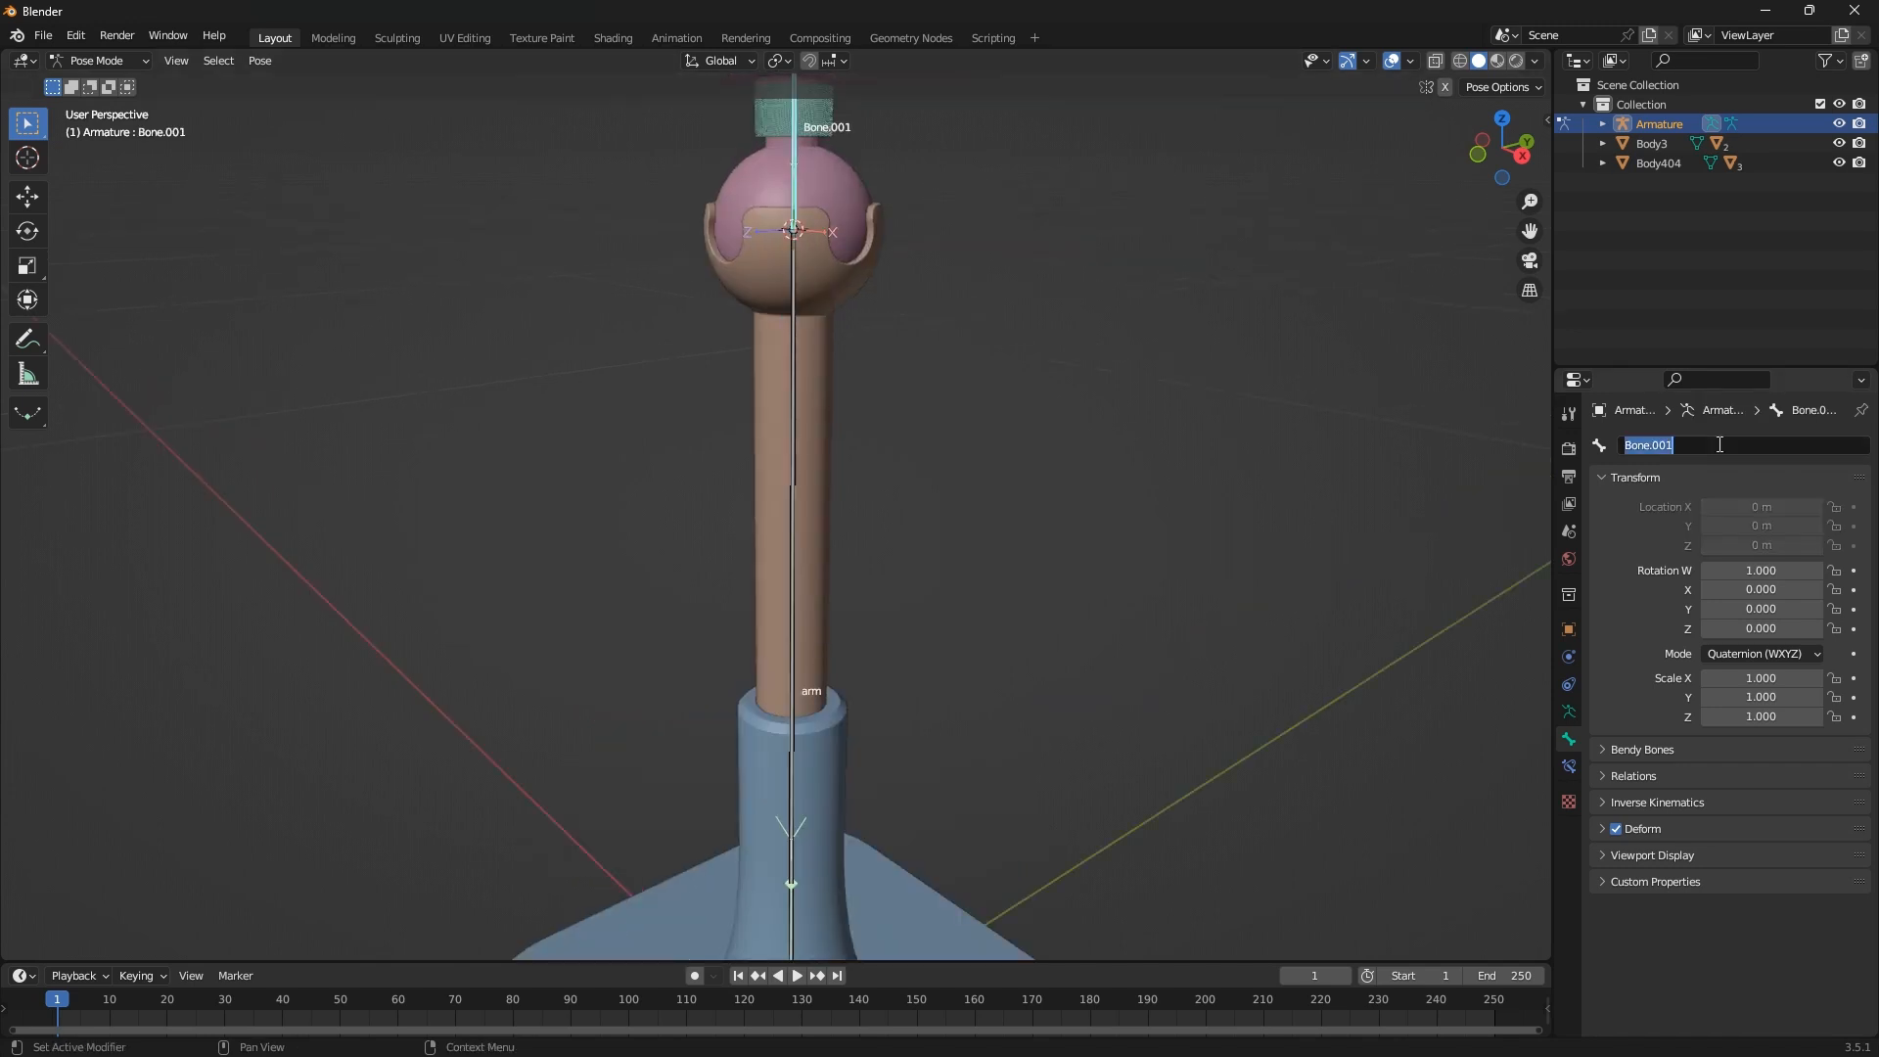
text(fore)
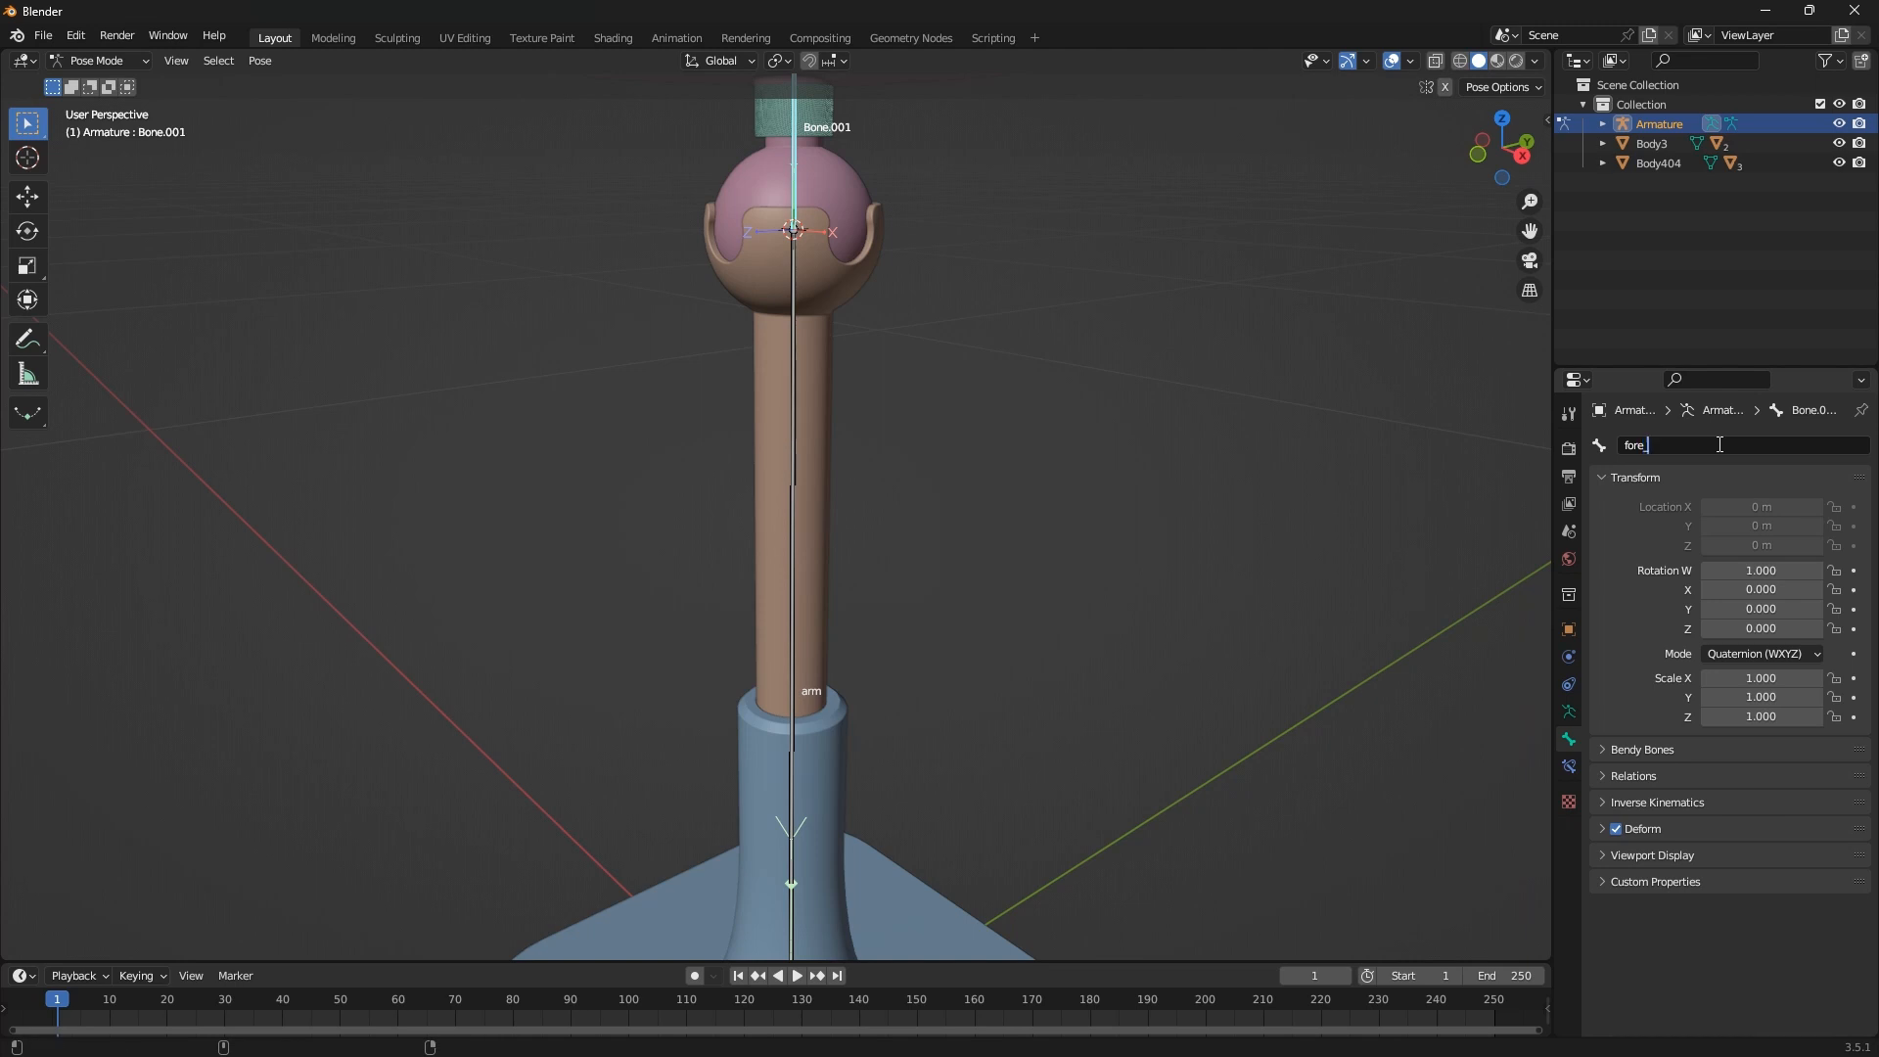
text(_arm)
key(Return)
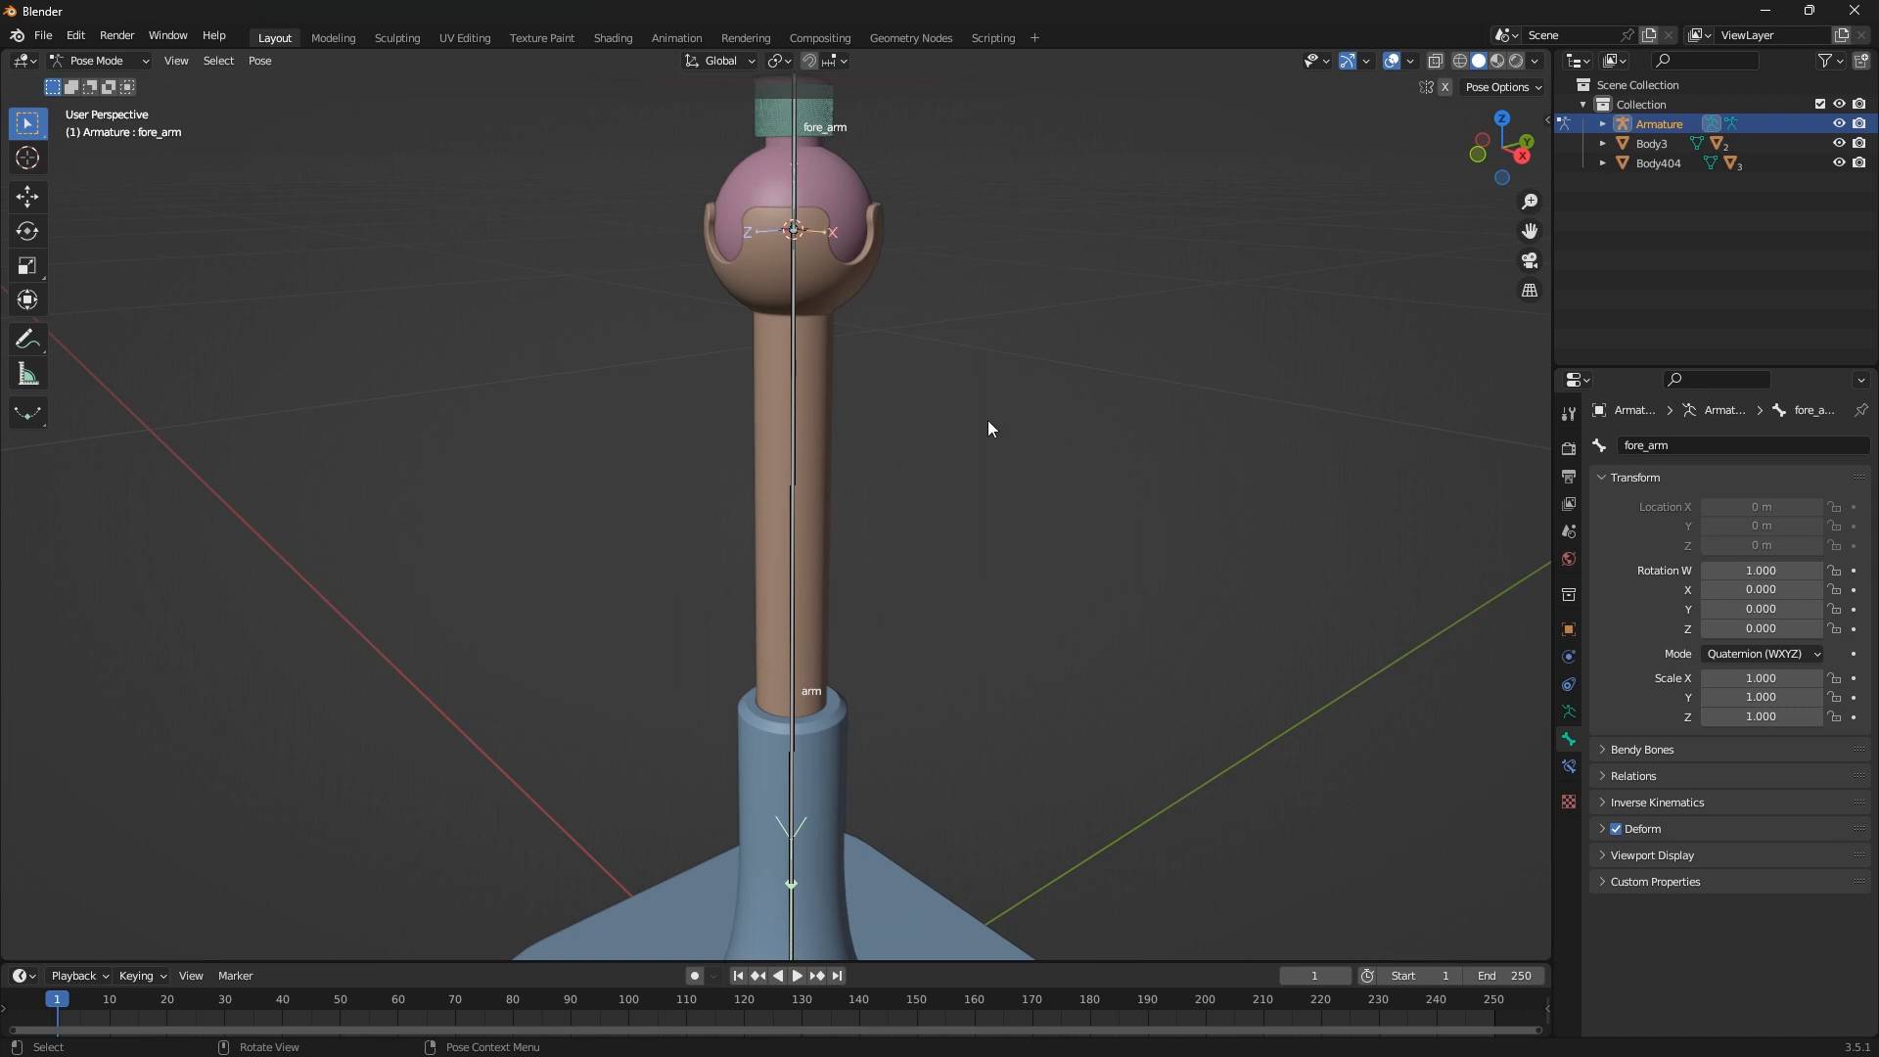
scroll(989, 429, down, 5)
key(ctrl+s)
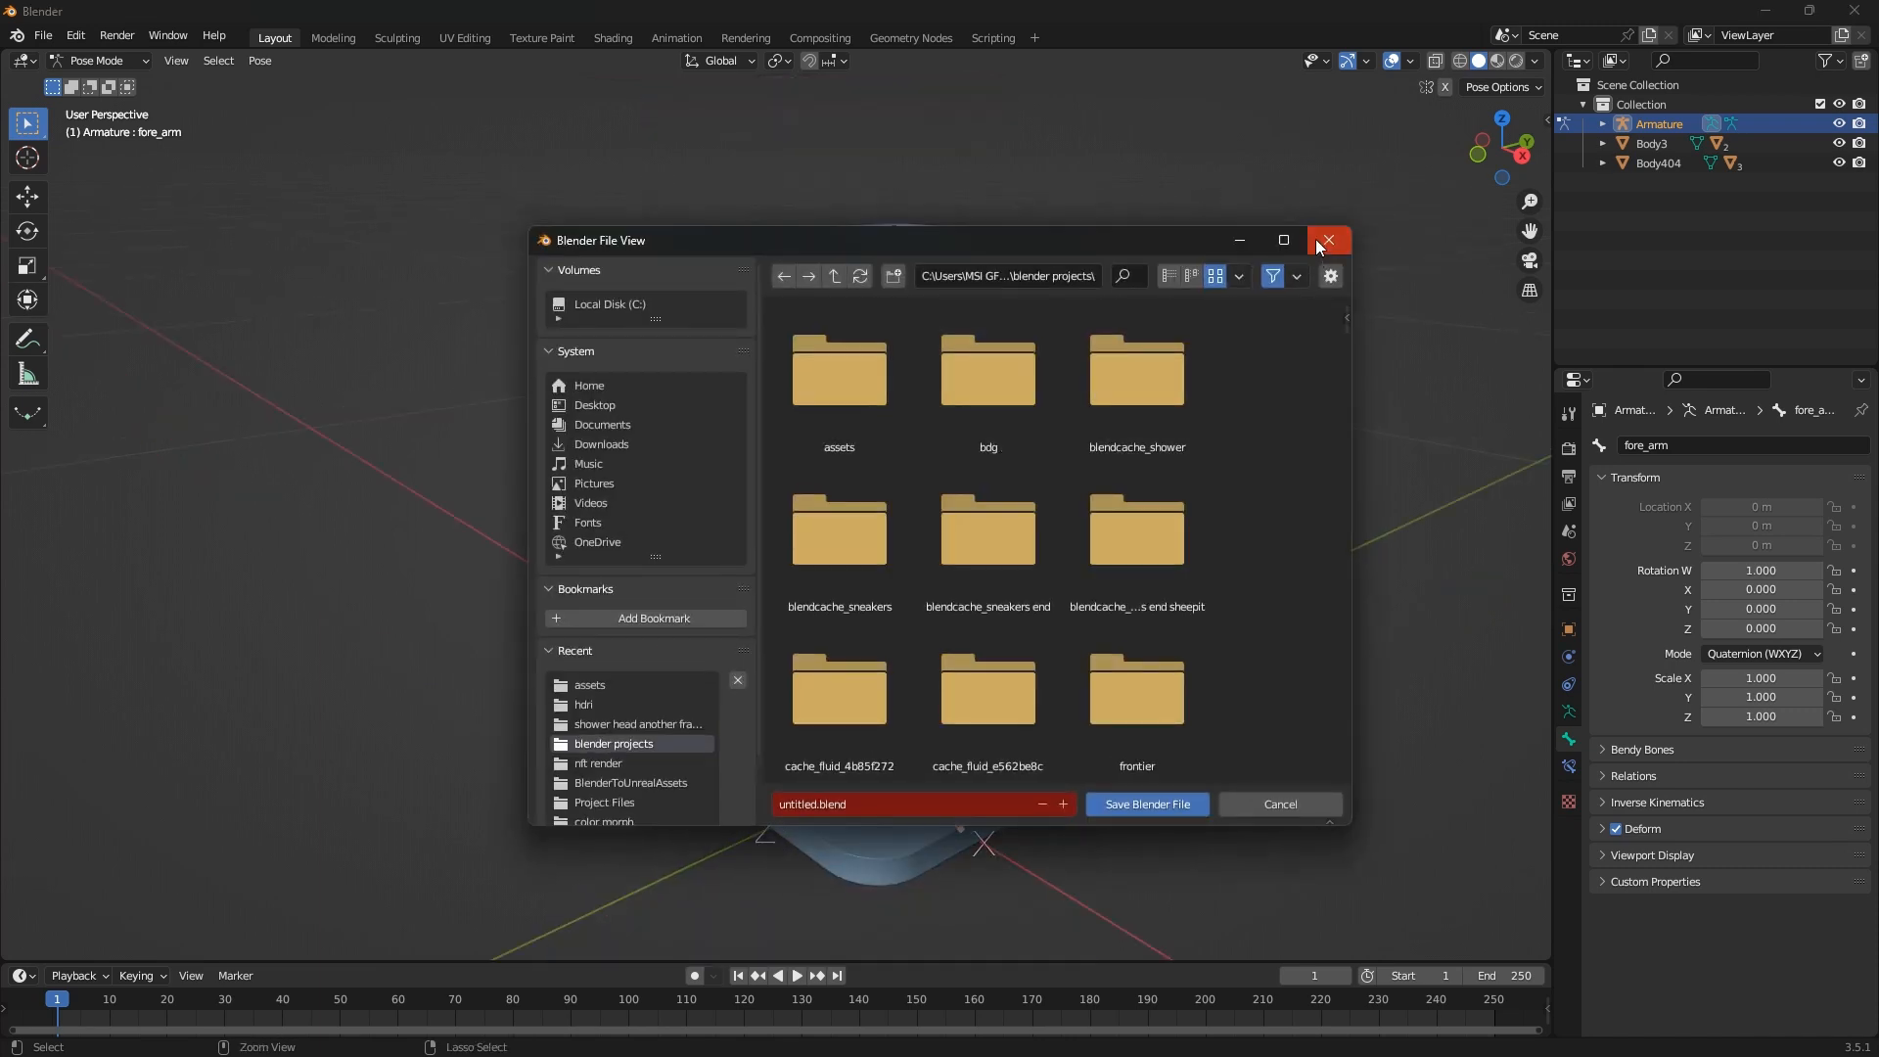
click(1318, 240)
Select the arm bone in Pose Mode and switch the armature through Edit Mode to Object Mode
scroll(924, 614, up, 3)
click(867, 612)
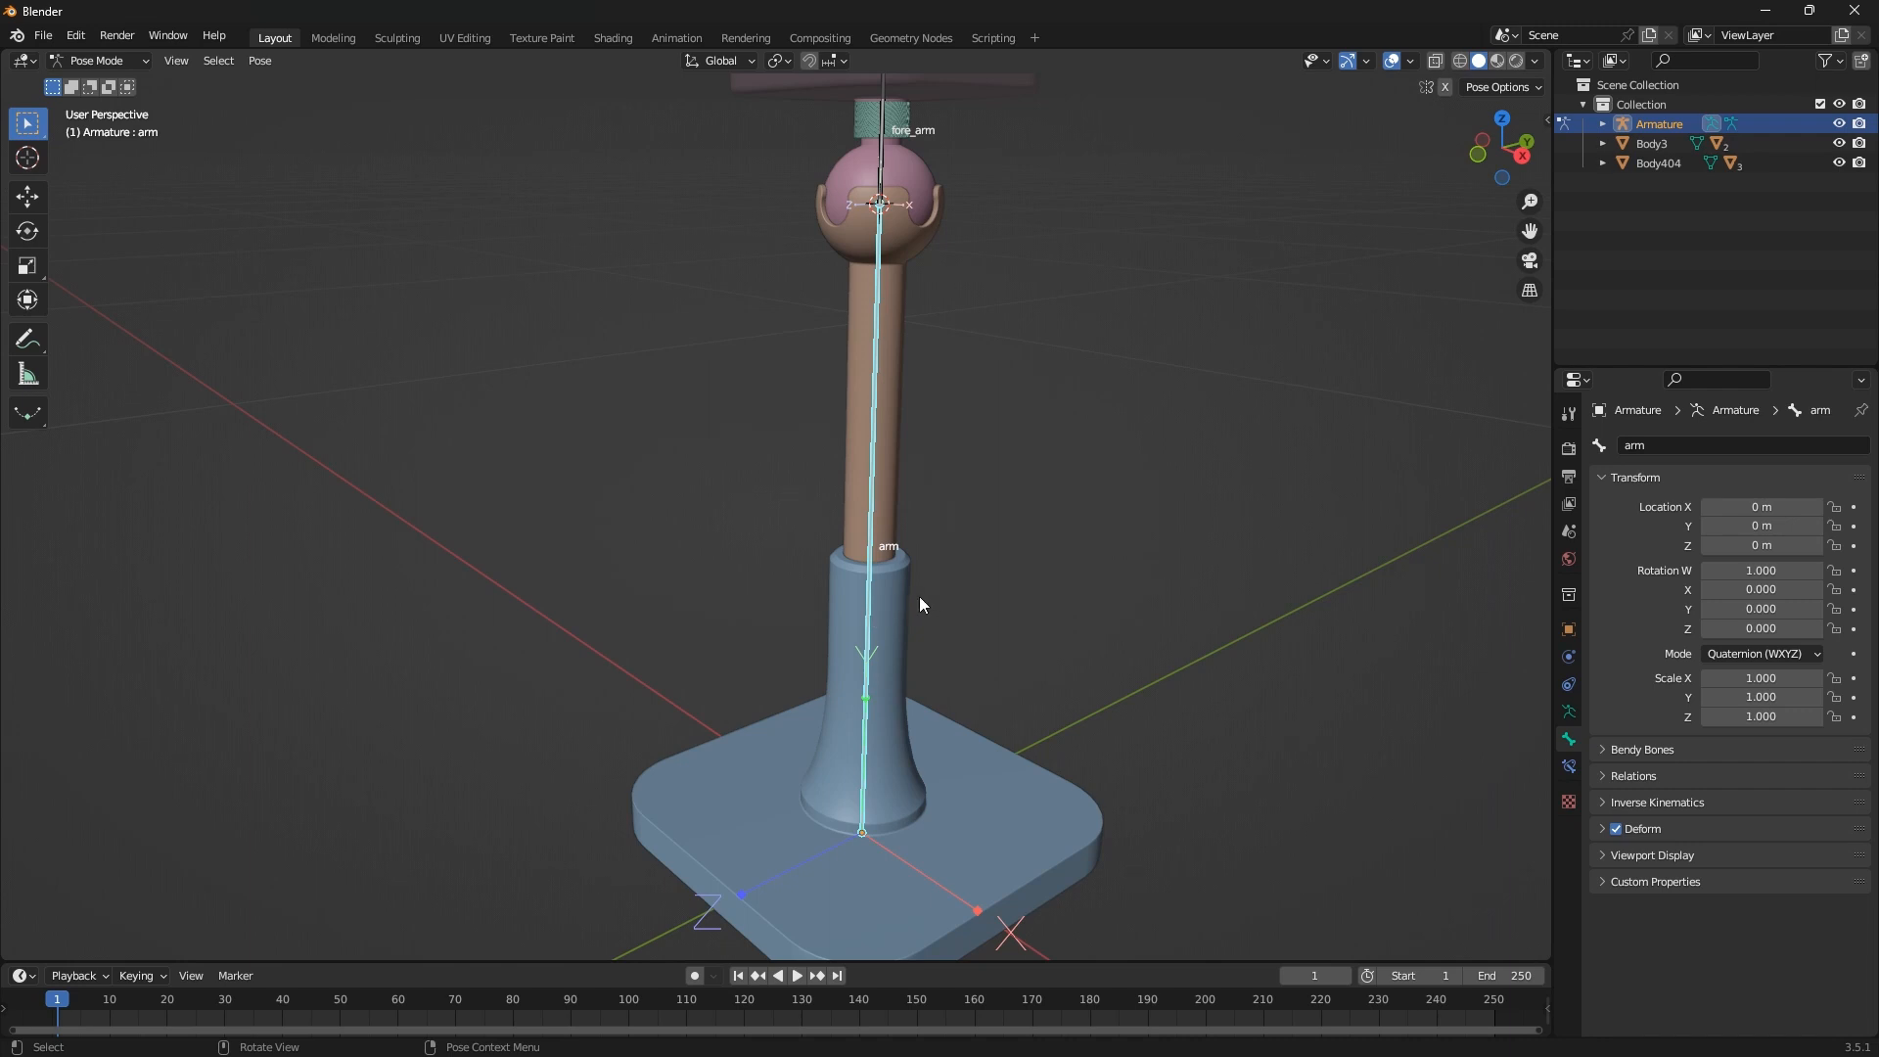
click(116, 62)
click(96, 103)
click(98, 61)
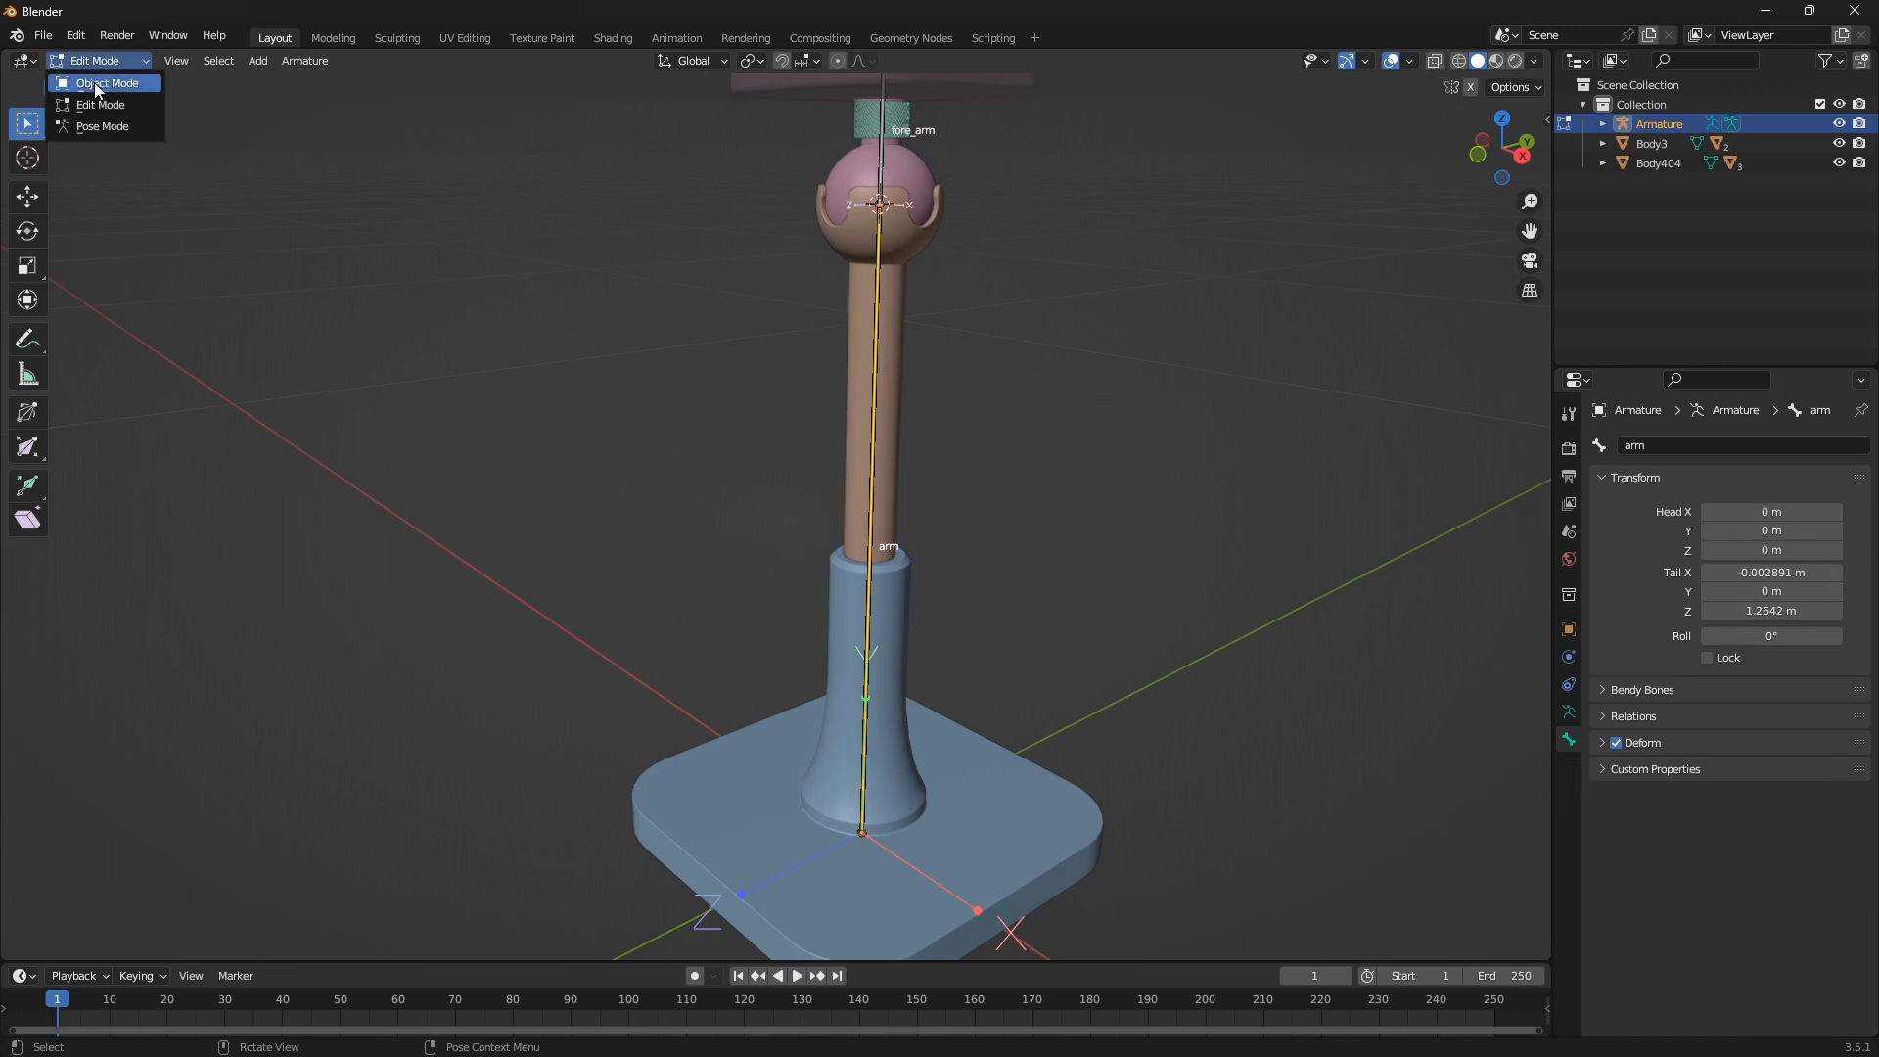
click(94, 83)
scroll(907, 708, up, 3)
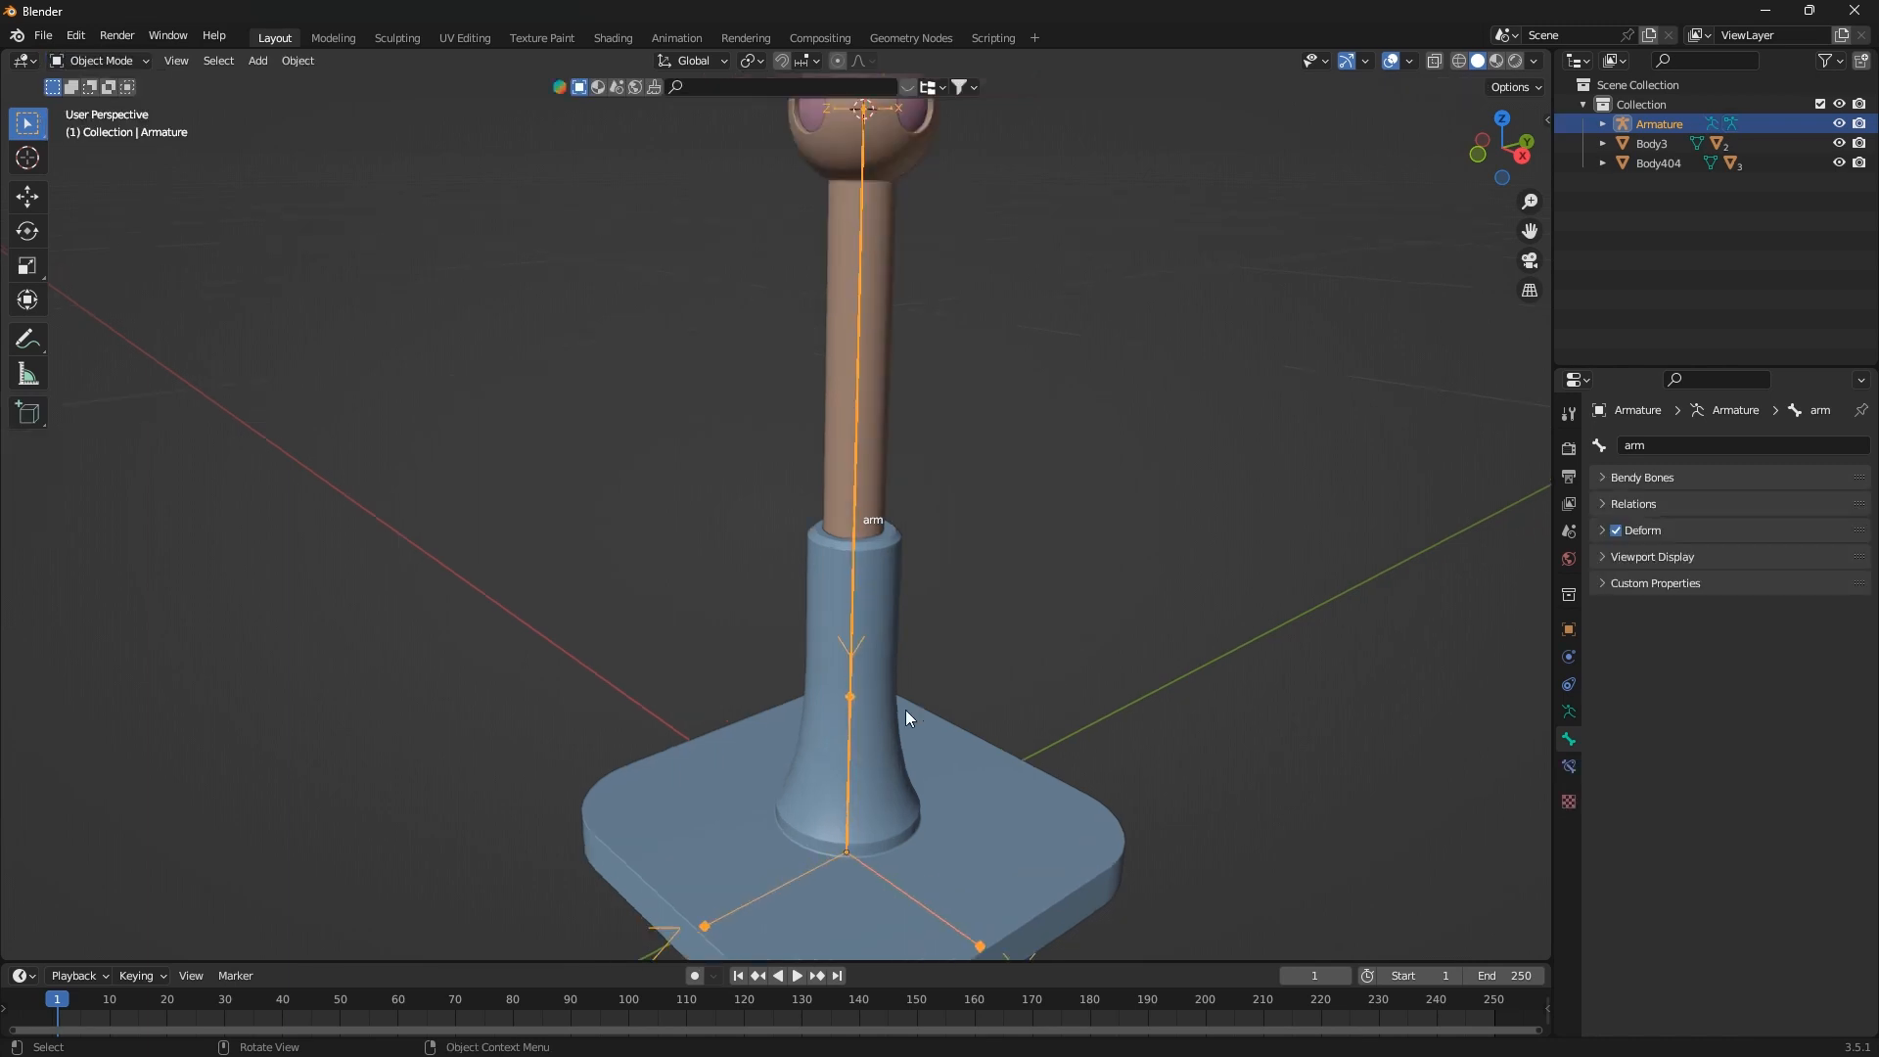
Parent the base Body3 to the armature's arm bone in Pose Mode, using the Bone parent type
click(868, 560)
scroll(865, 568, up, 5)
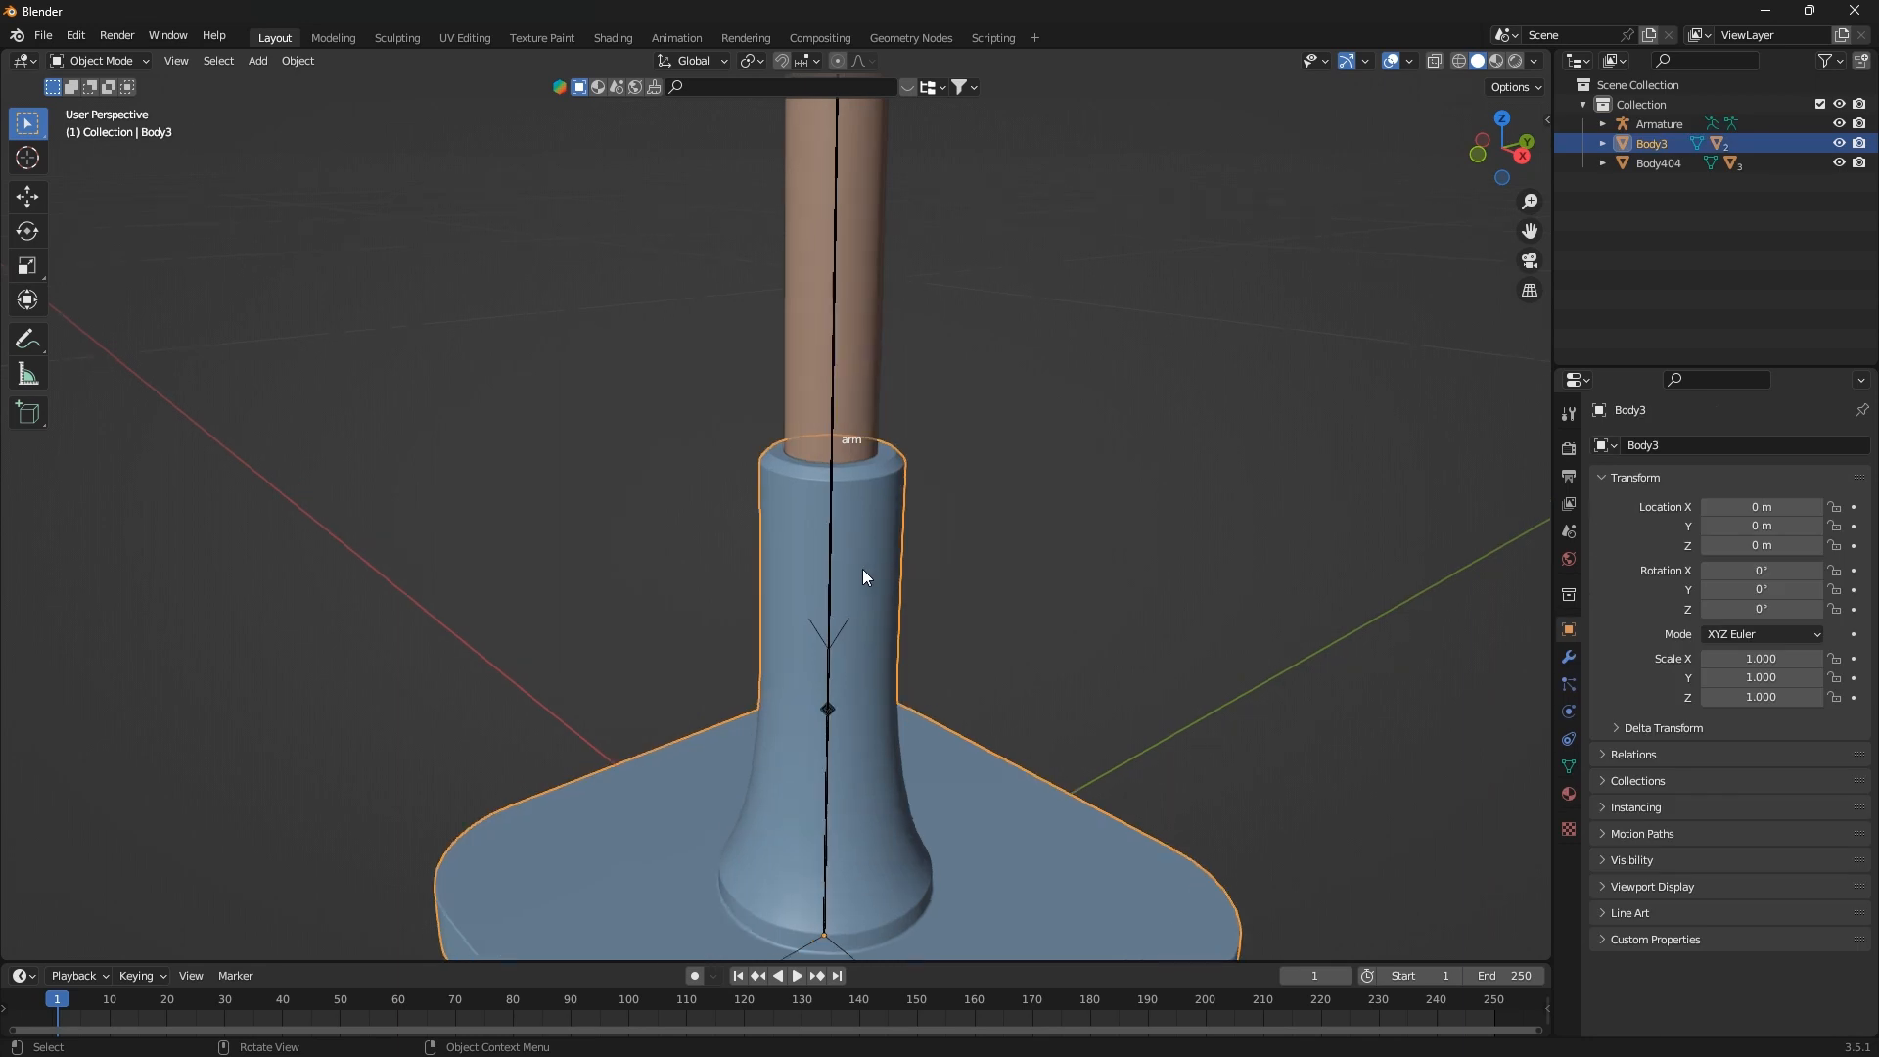
scroll(859, 575, up, 3)
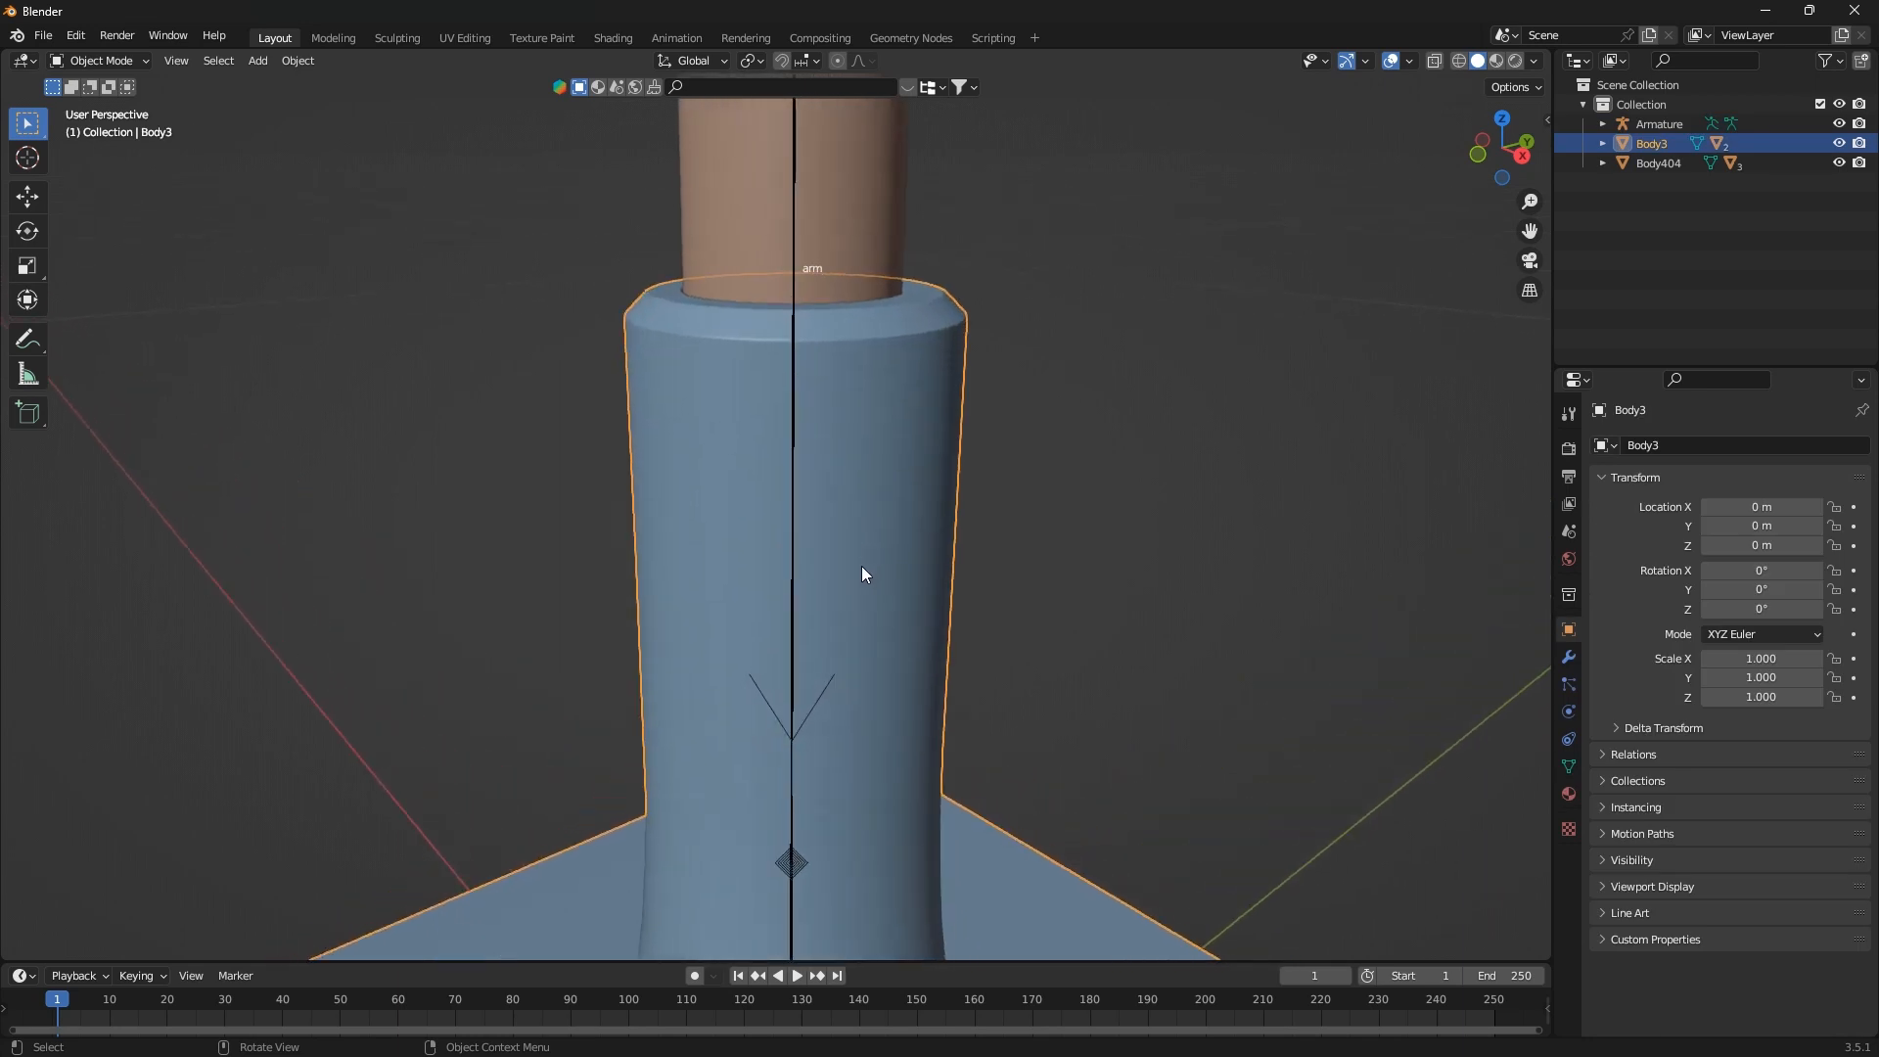
shift+click(780, 497)
scroll(769, 499, down, 2)
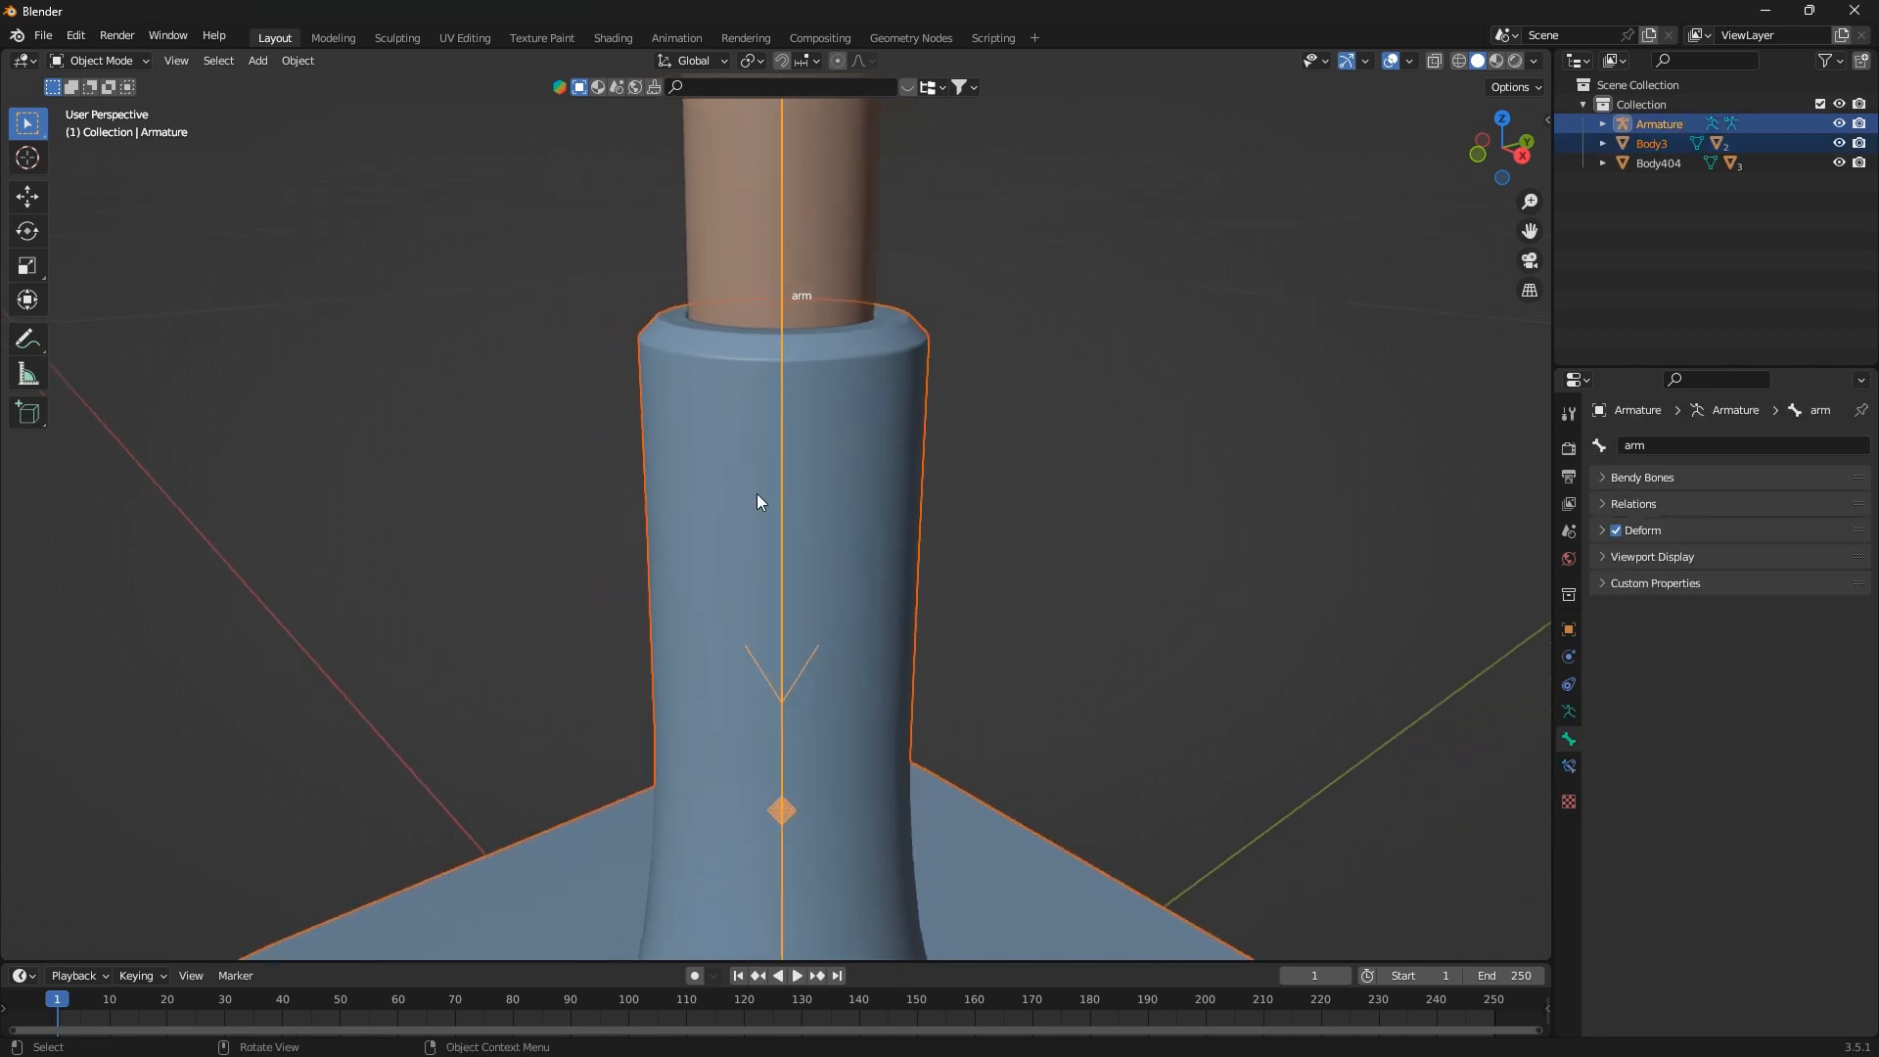
key(ctrl+Tab)
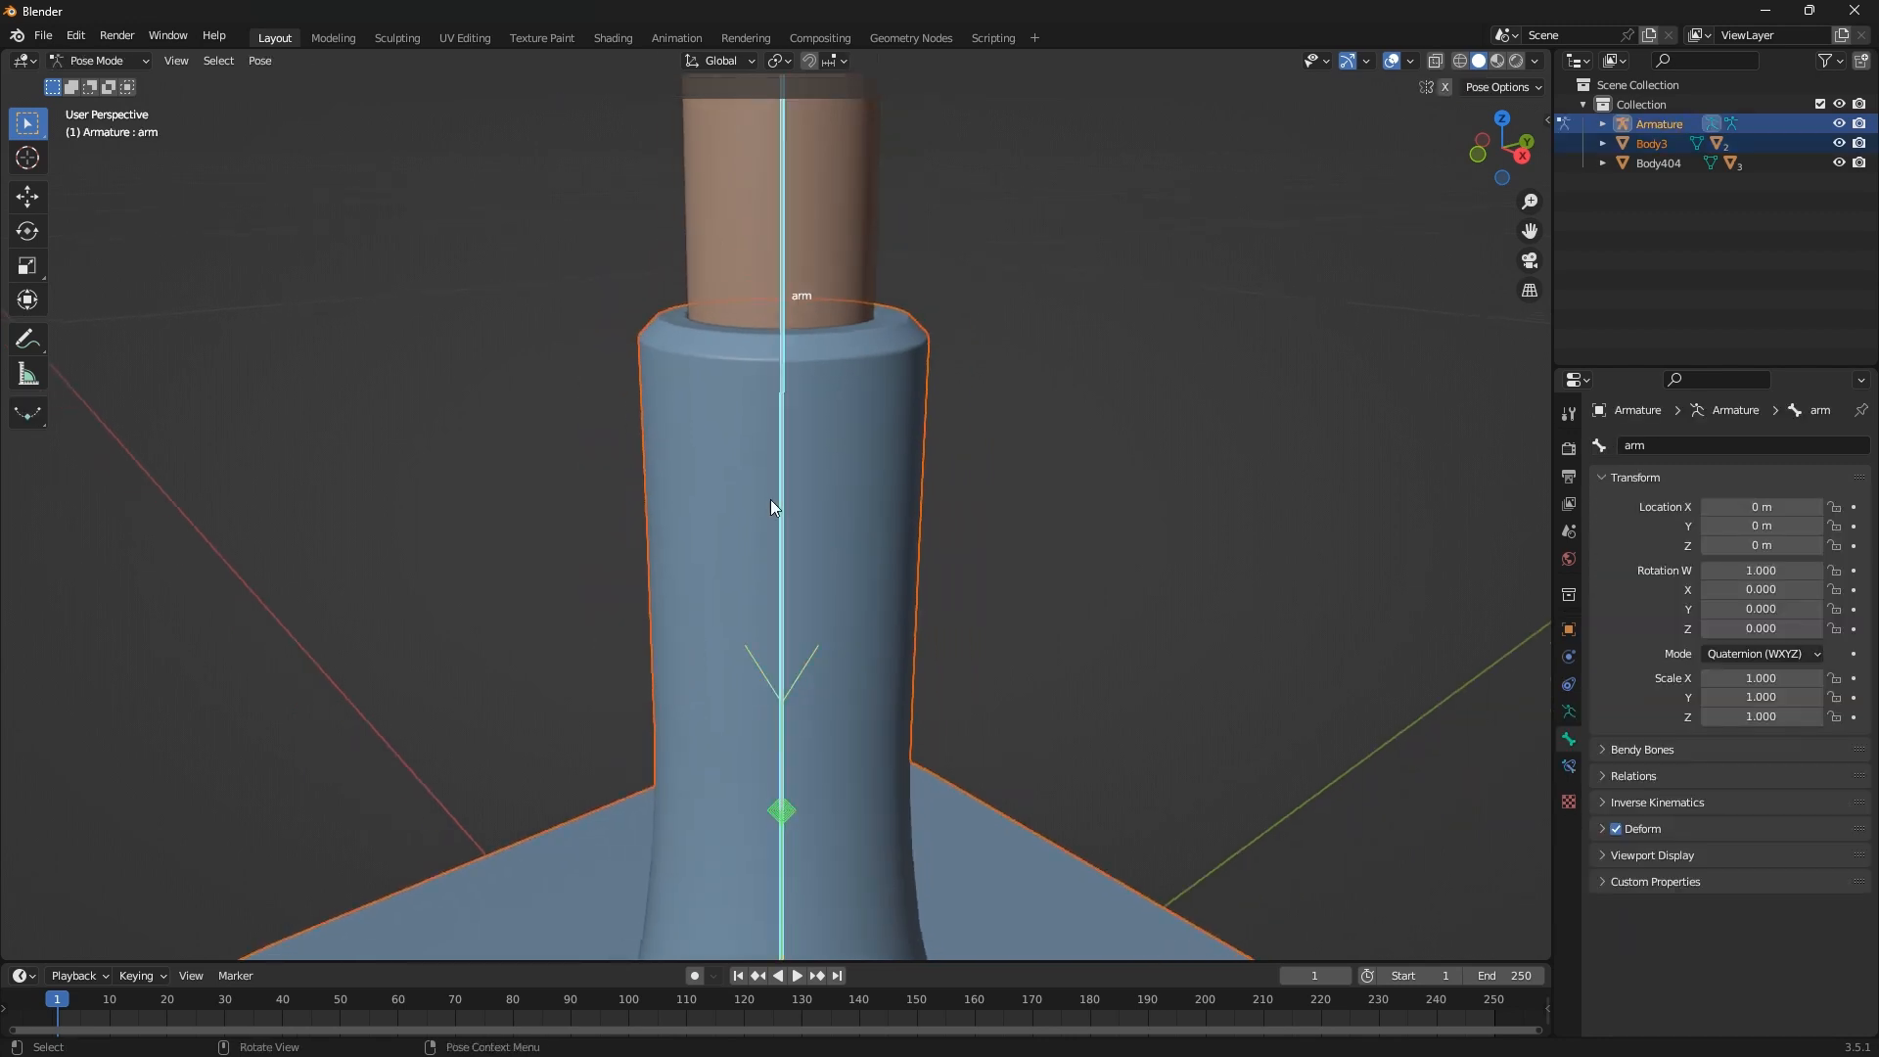
scroll(808, 556, down, 8)
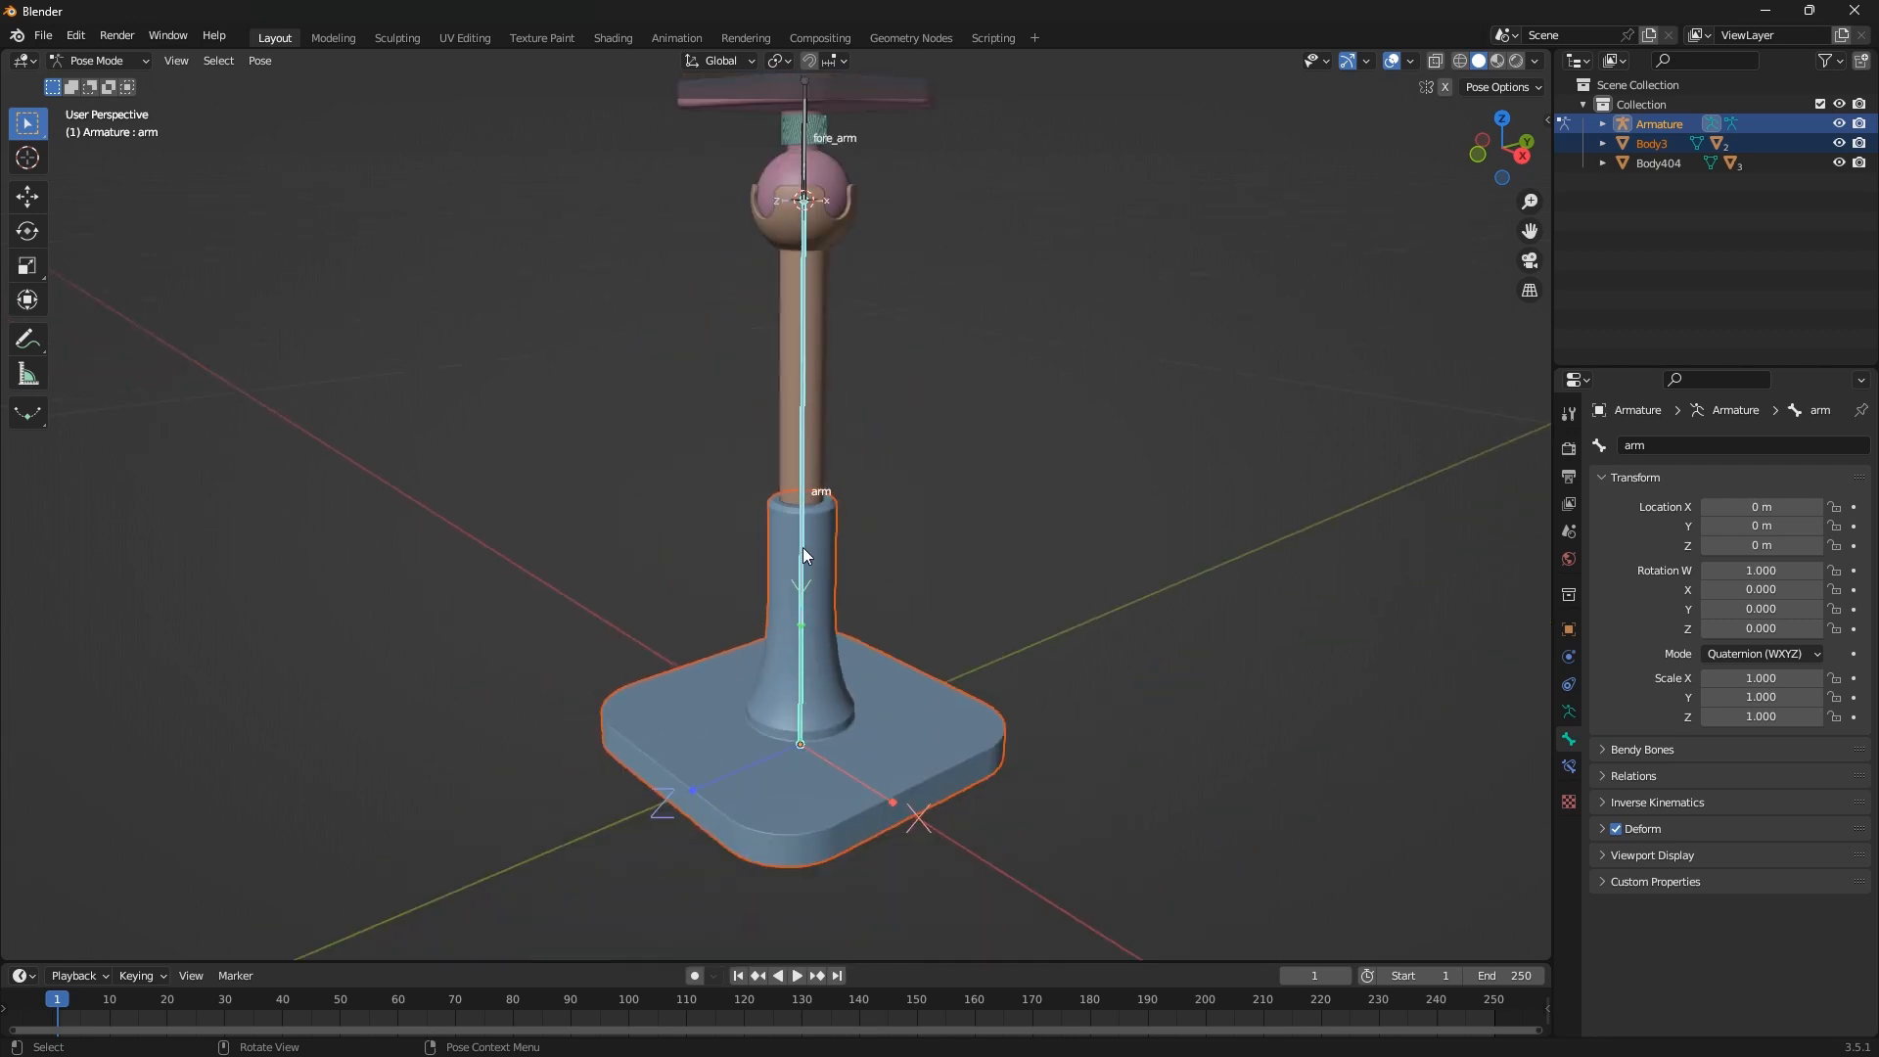
key(ctrl+p)
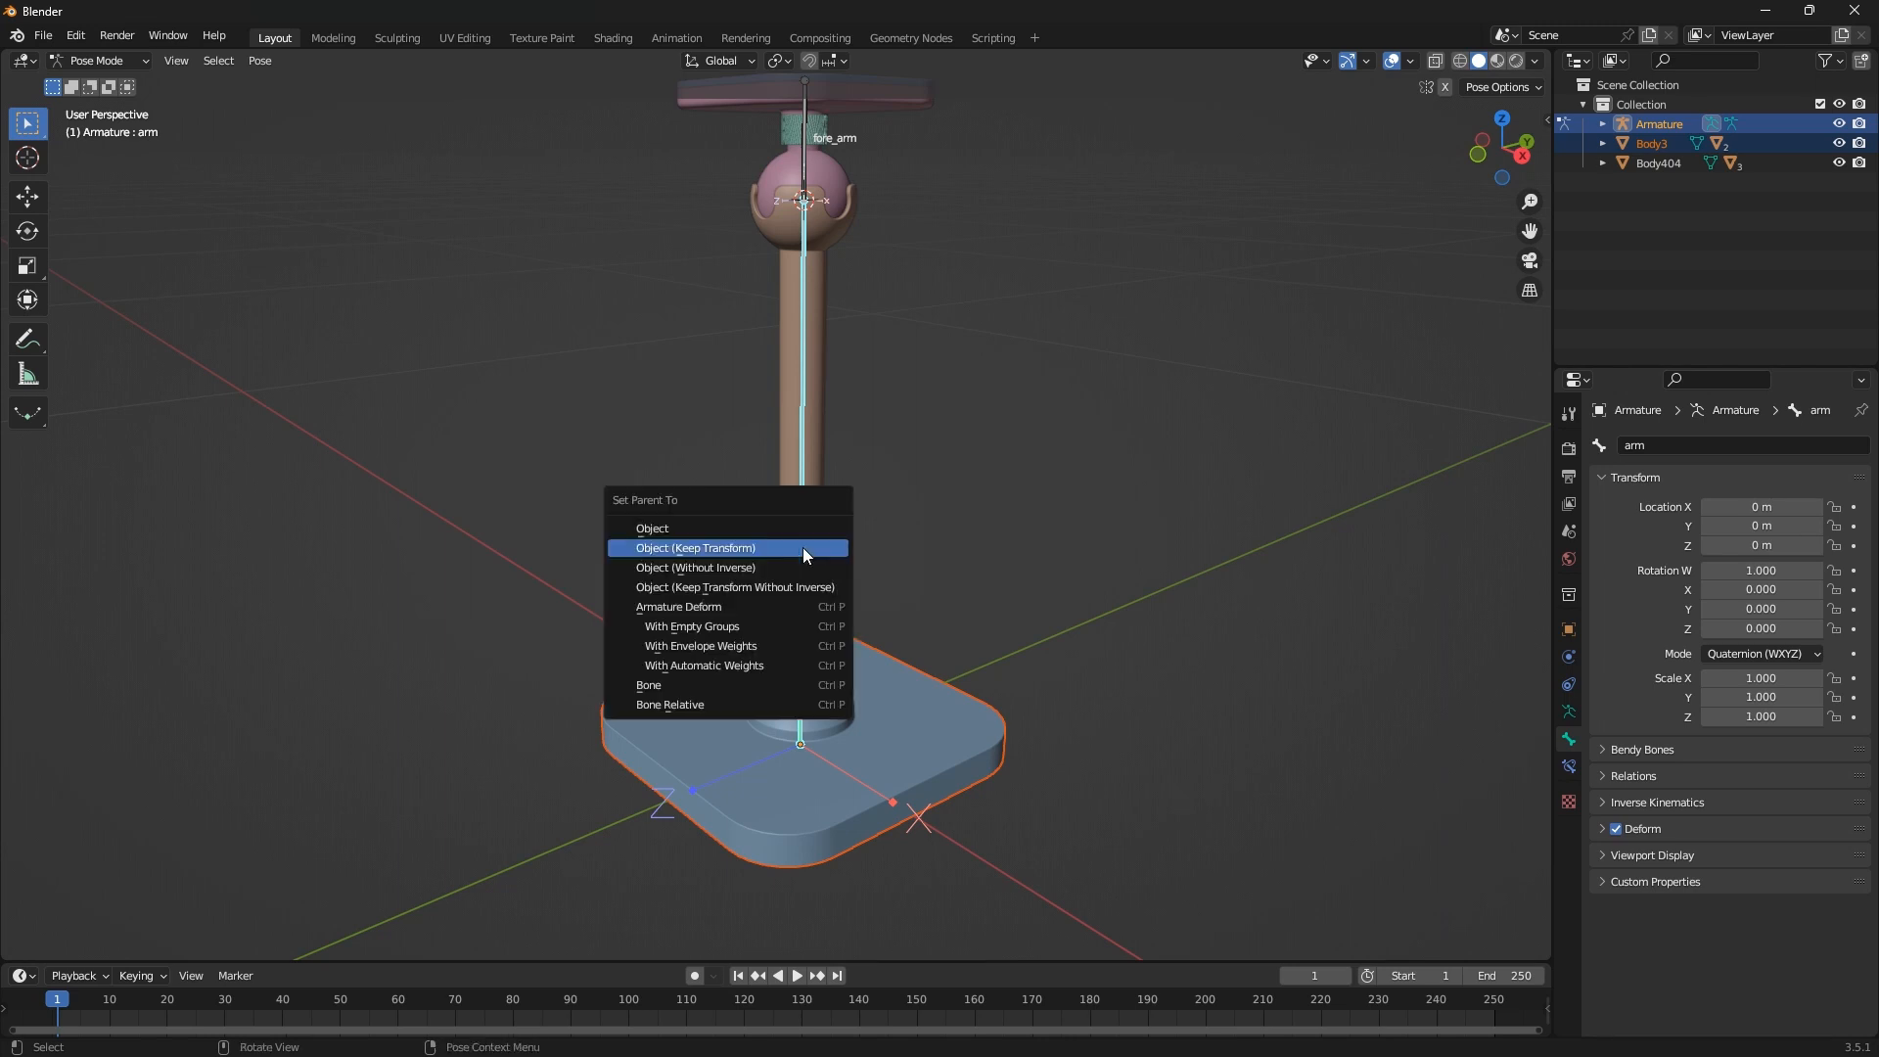
click(715, 686)
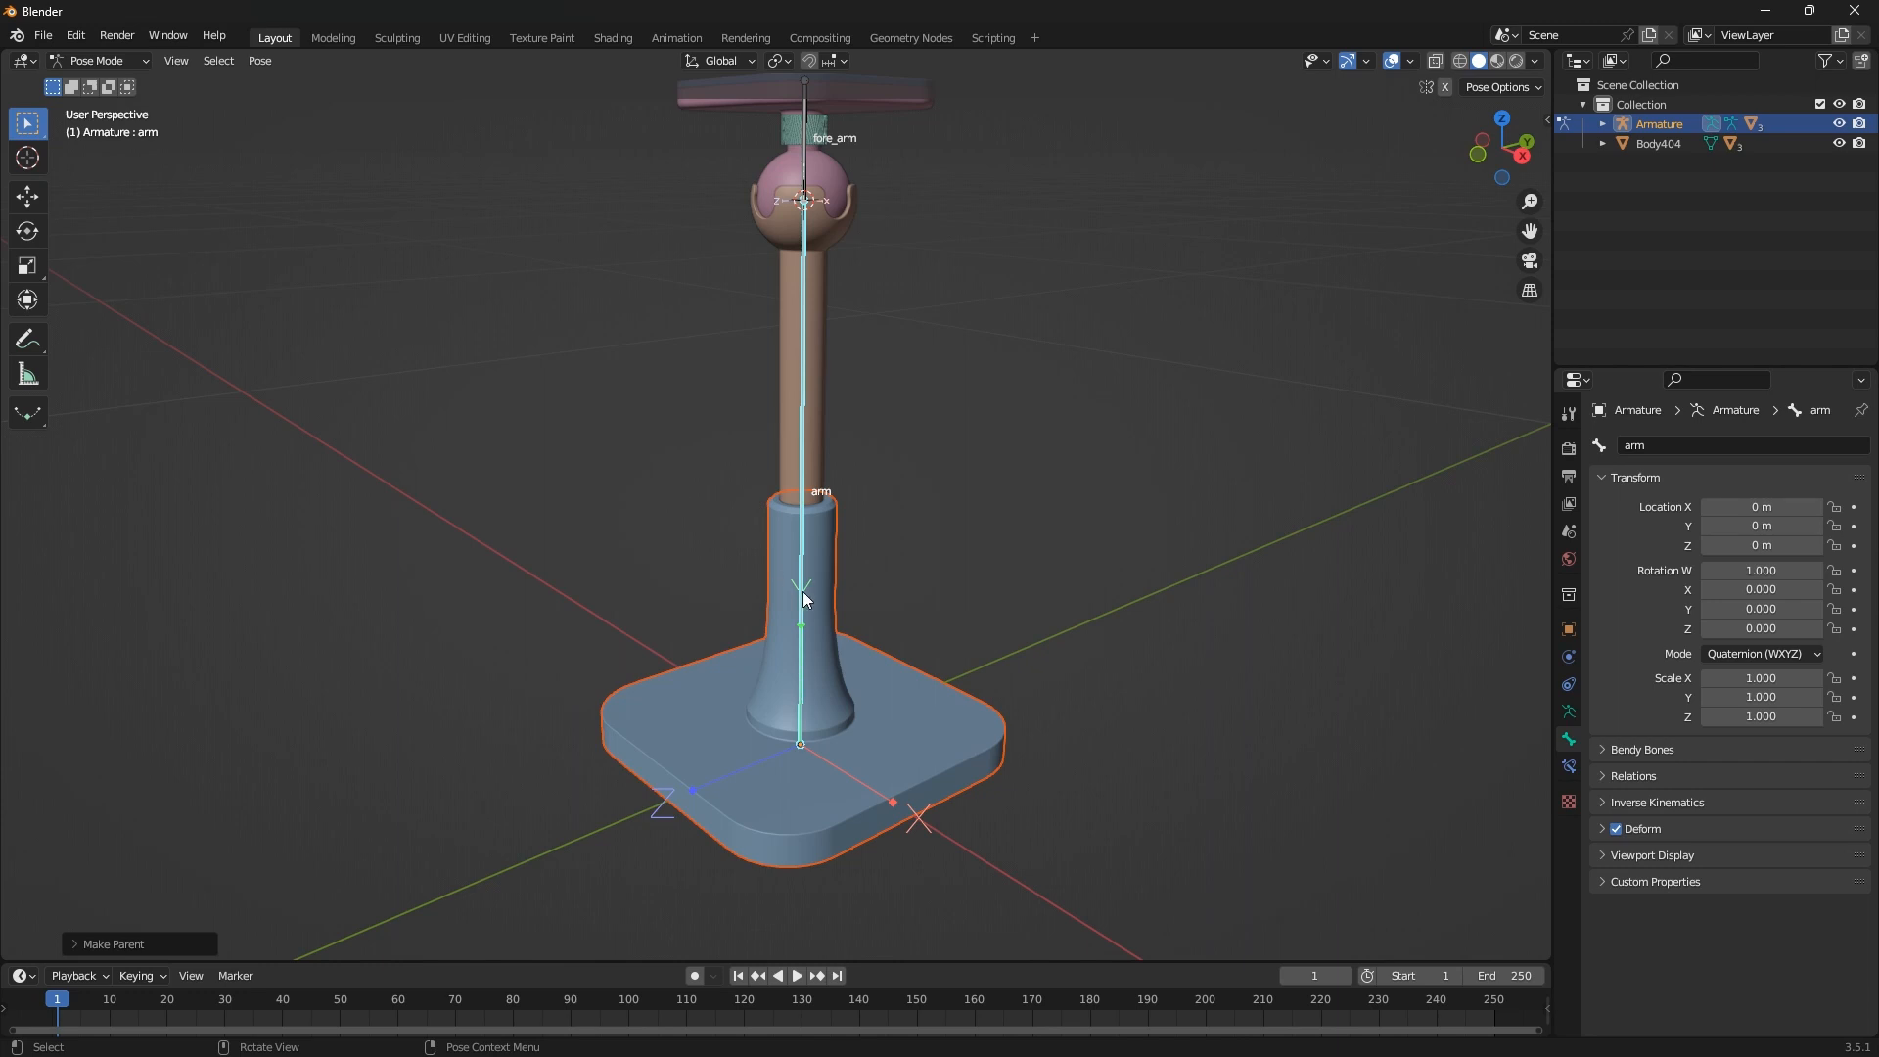
Test the arm bone with a plain rotation and a trackball rotation, cancelling both
key(r)
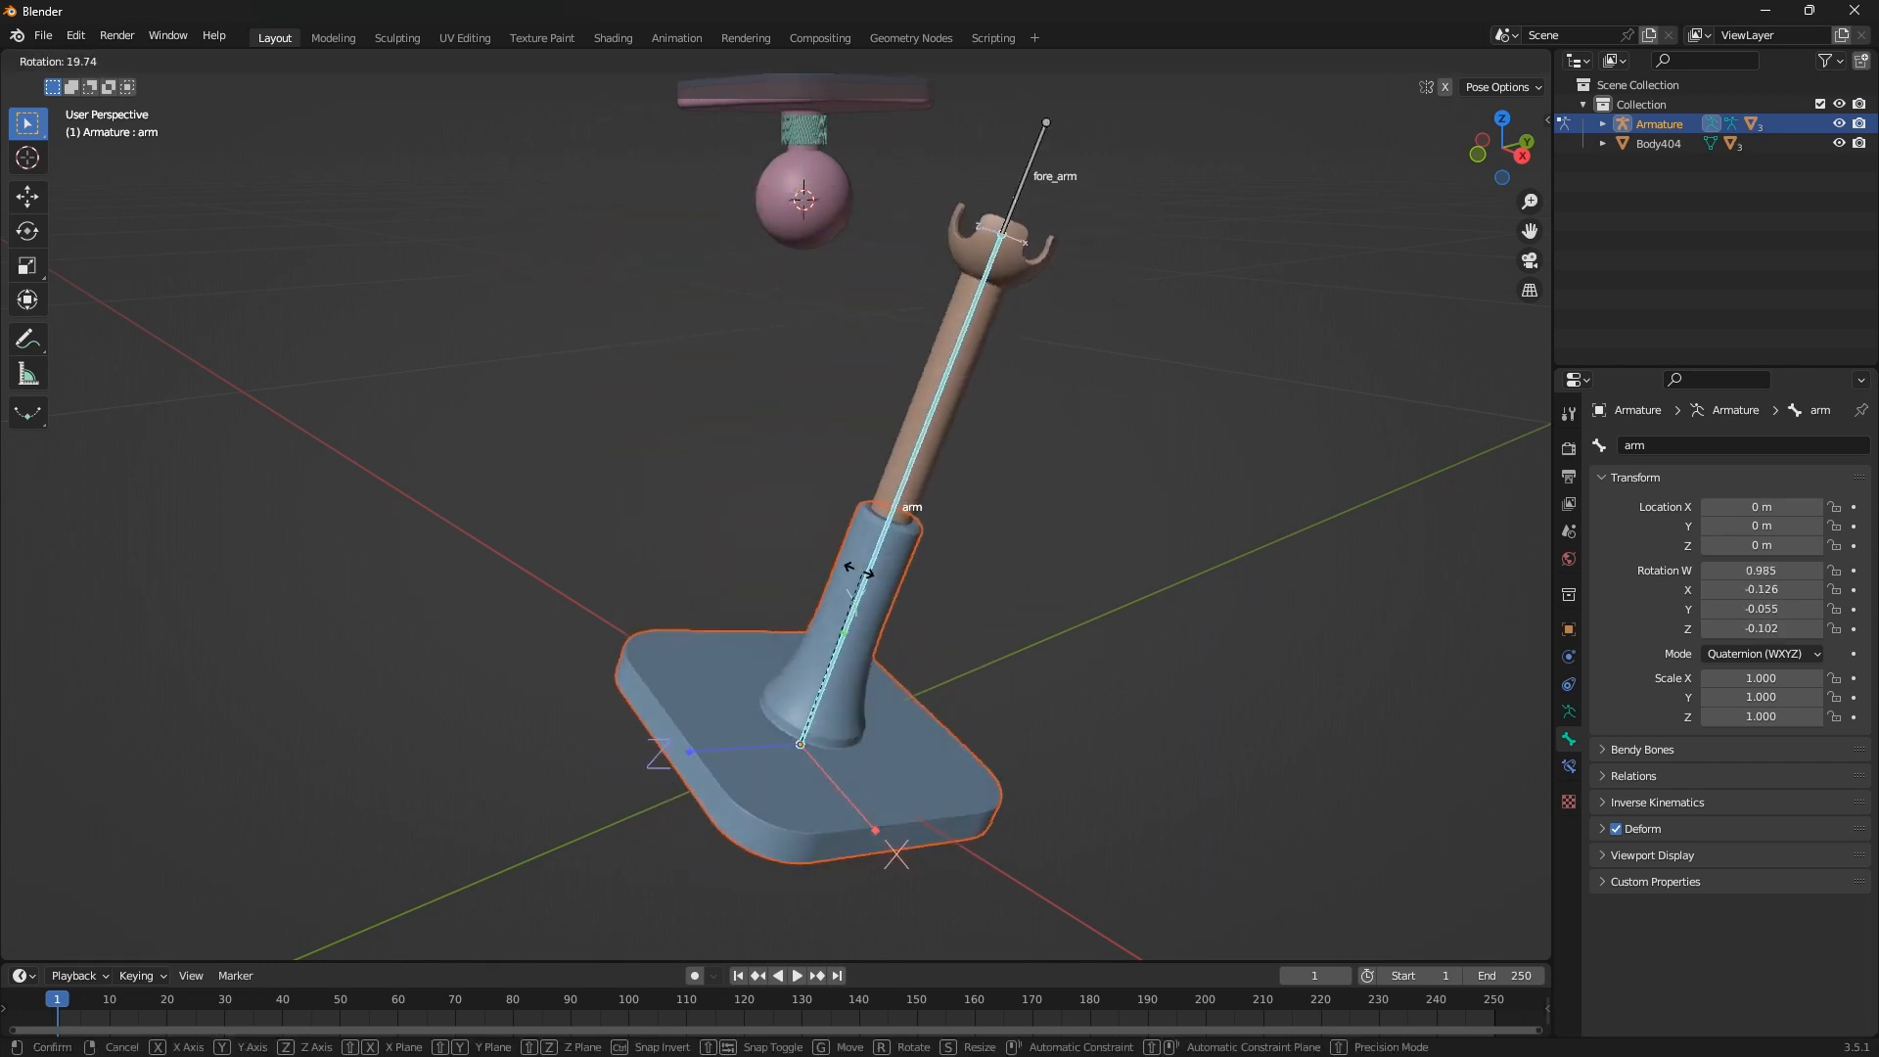
key(Escape)
key(r)
key(r)
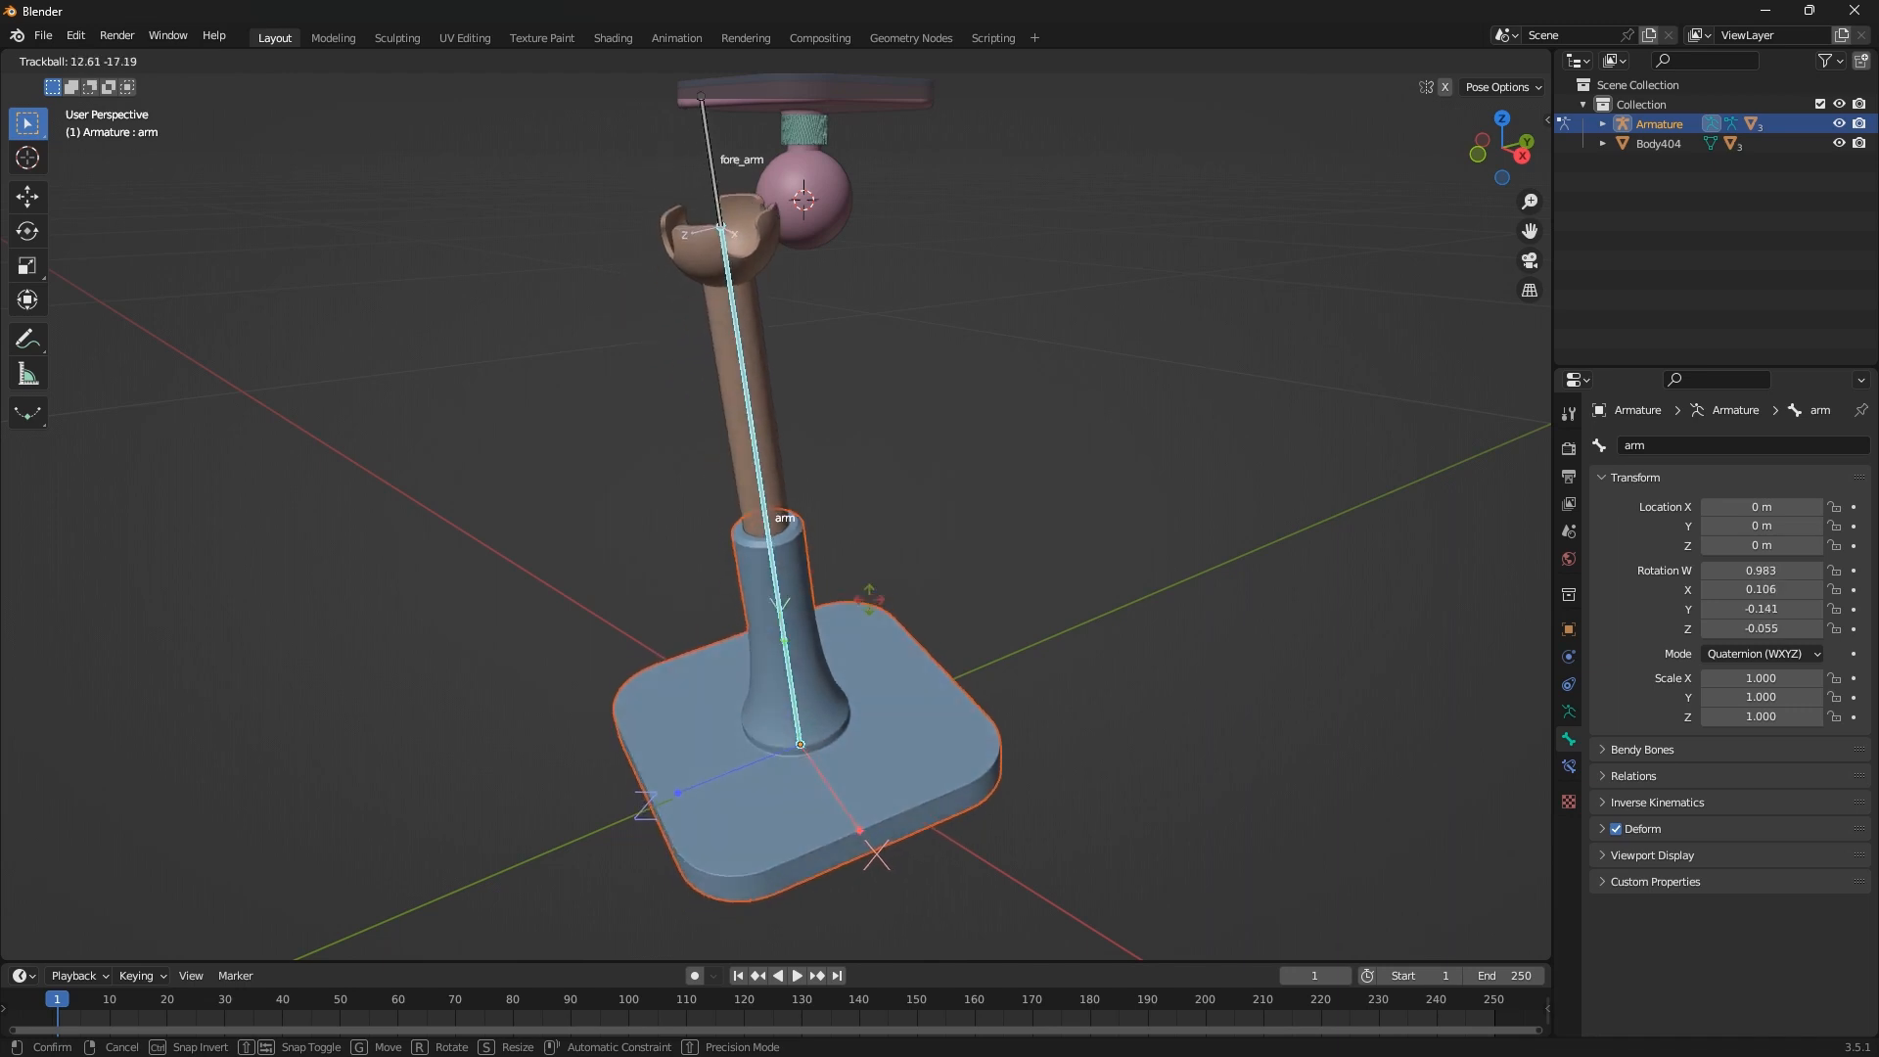
right_click(870, 599)
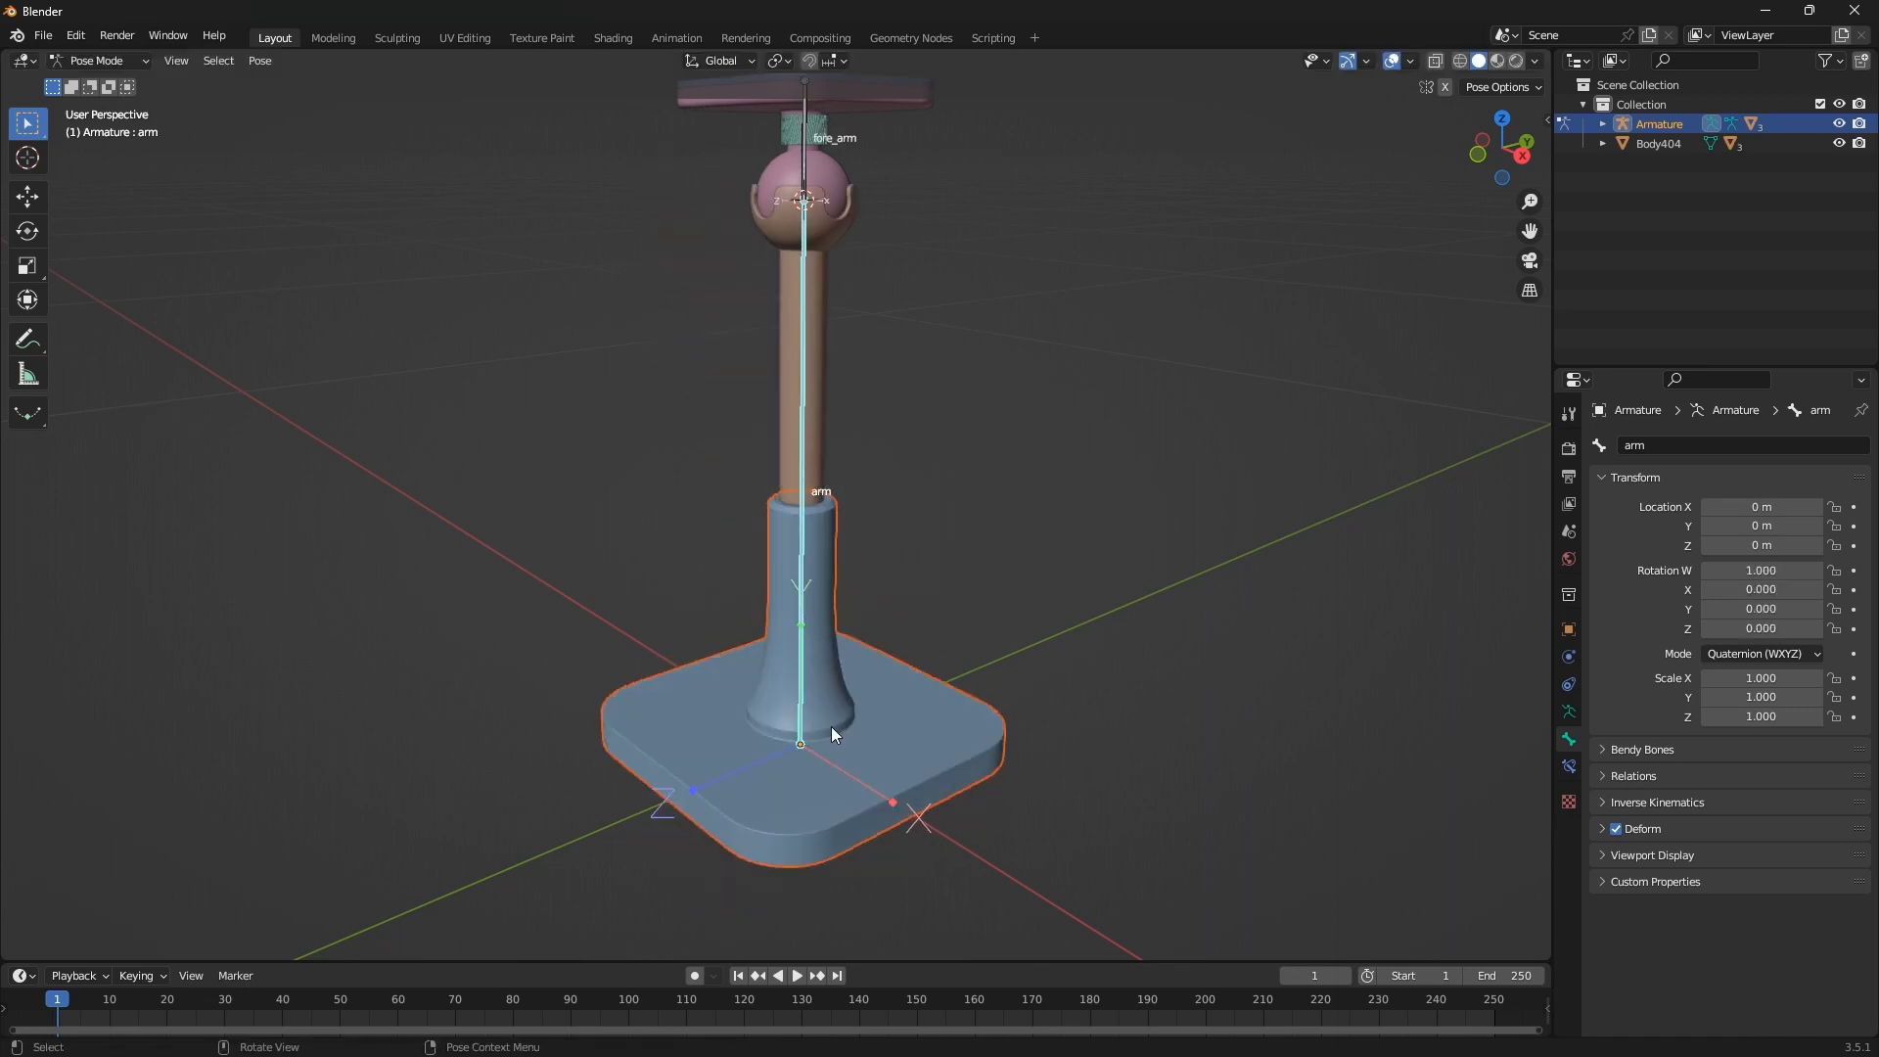
Return the armature to Object Mode for work on the ball joint
scroll(831, 726, down, 2)
scroll(804, 339, up, 7)
scroll(803, 339, up, 3)
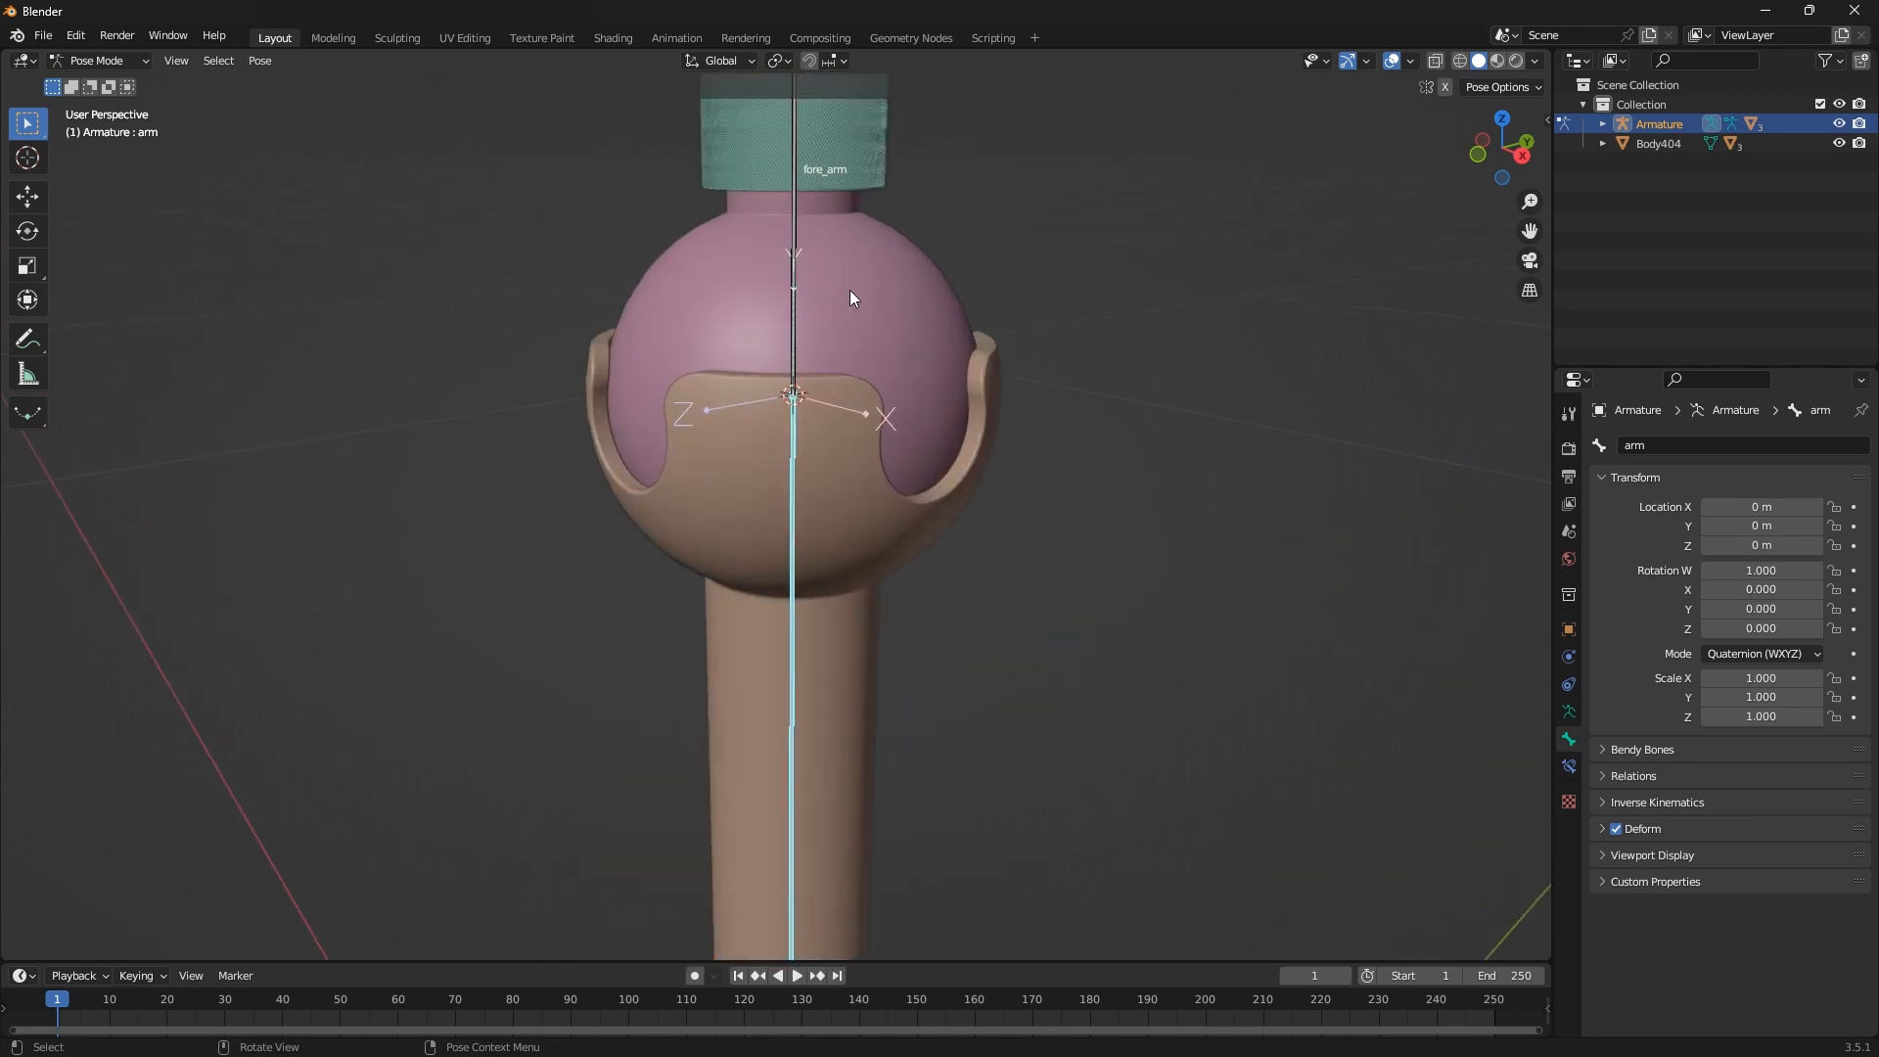
click(108, 63)
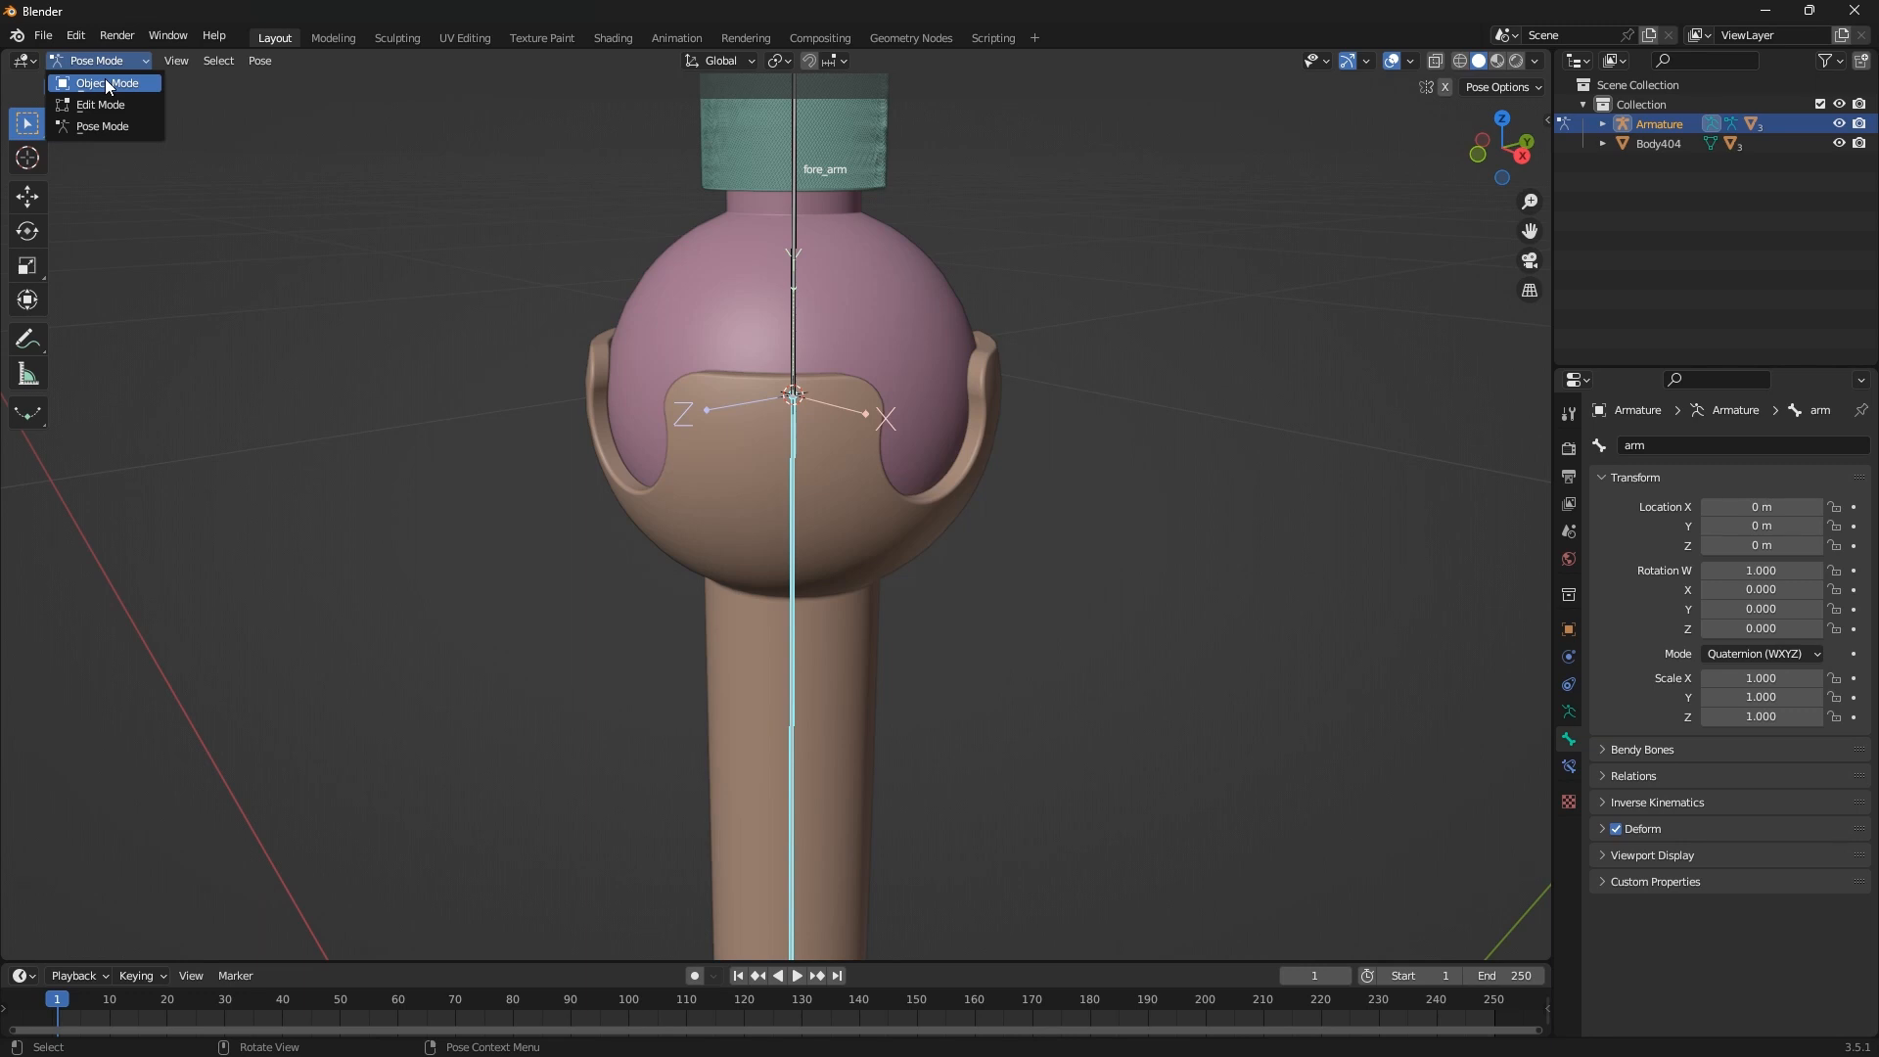
click(108, 83)
Parent the ball piece Body404 to the armature's fore_arm bone in Pose Mode, using the Bone parent type
click(874, 266)
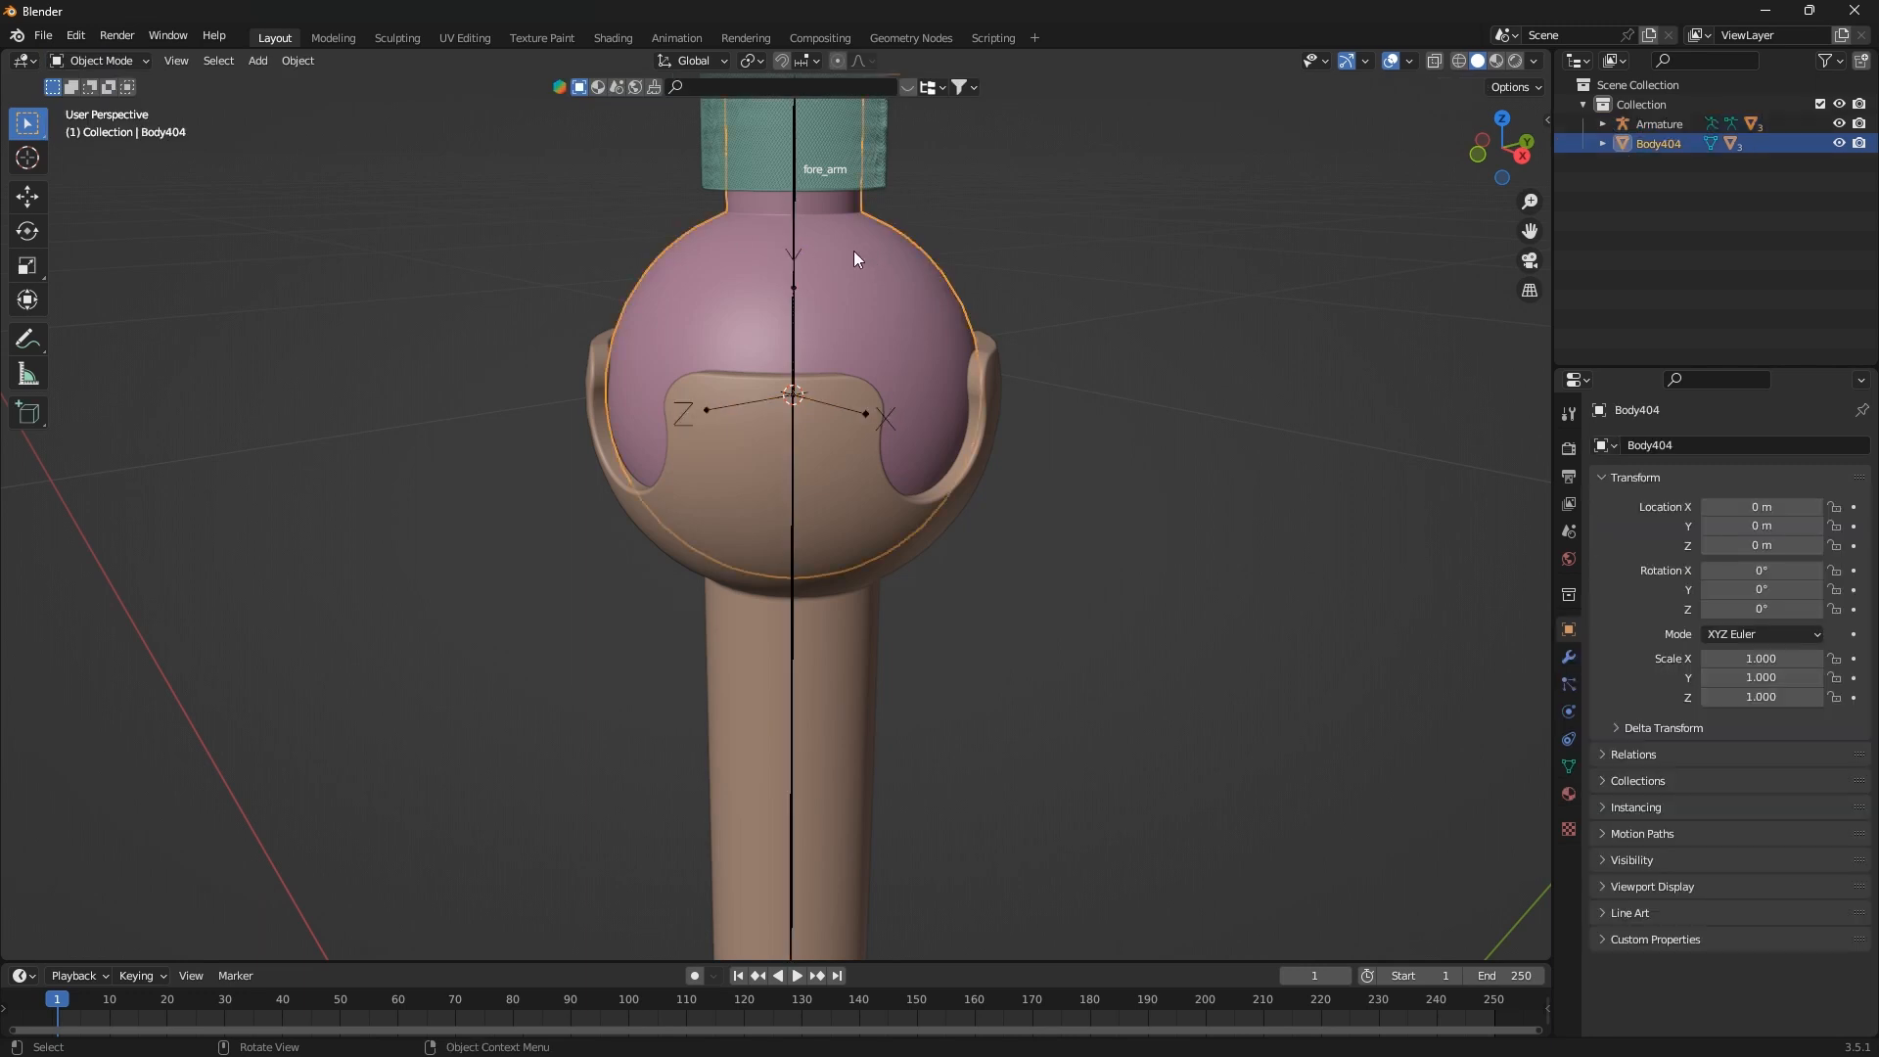
scroll(795, 207, up, 4)
shift+click(793, 206)
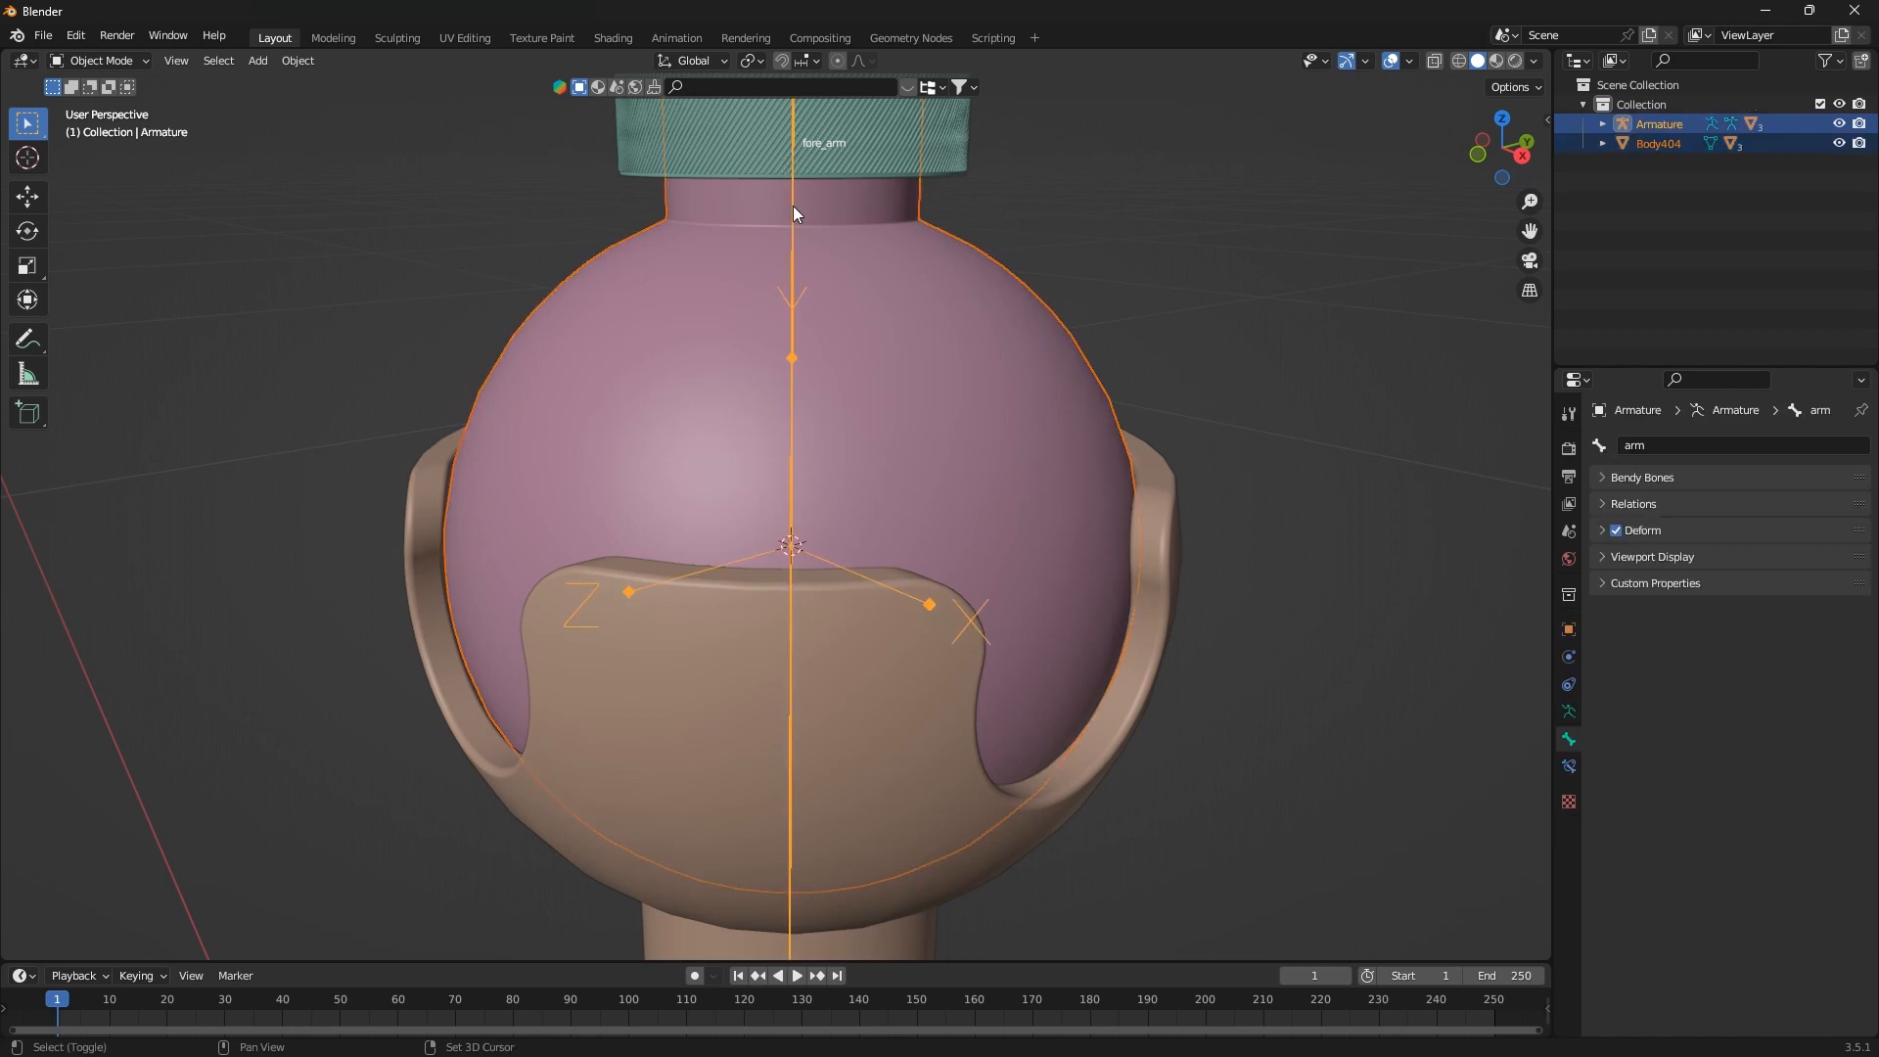
scroll(796, 215, down, 1)
key(Tab)
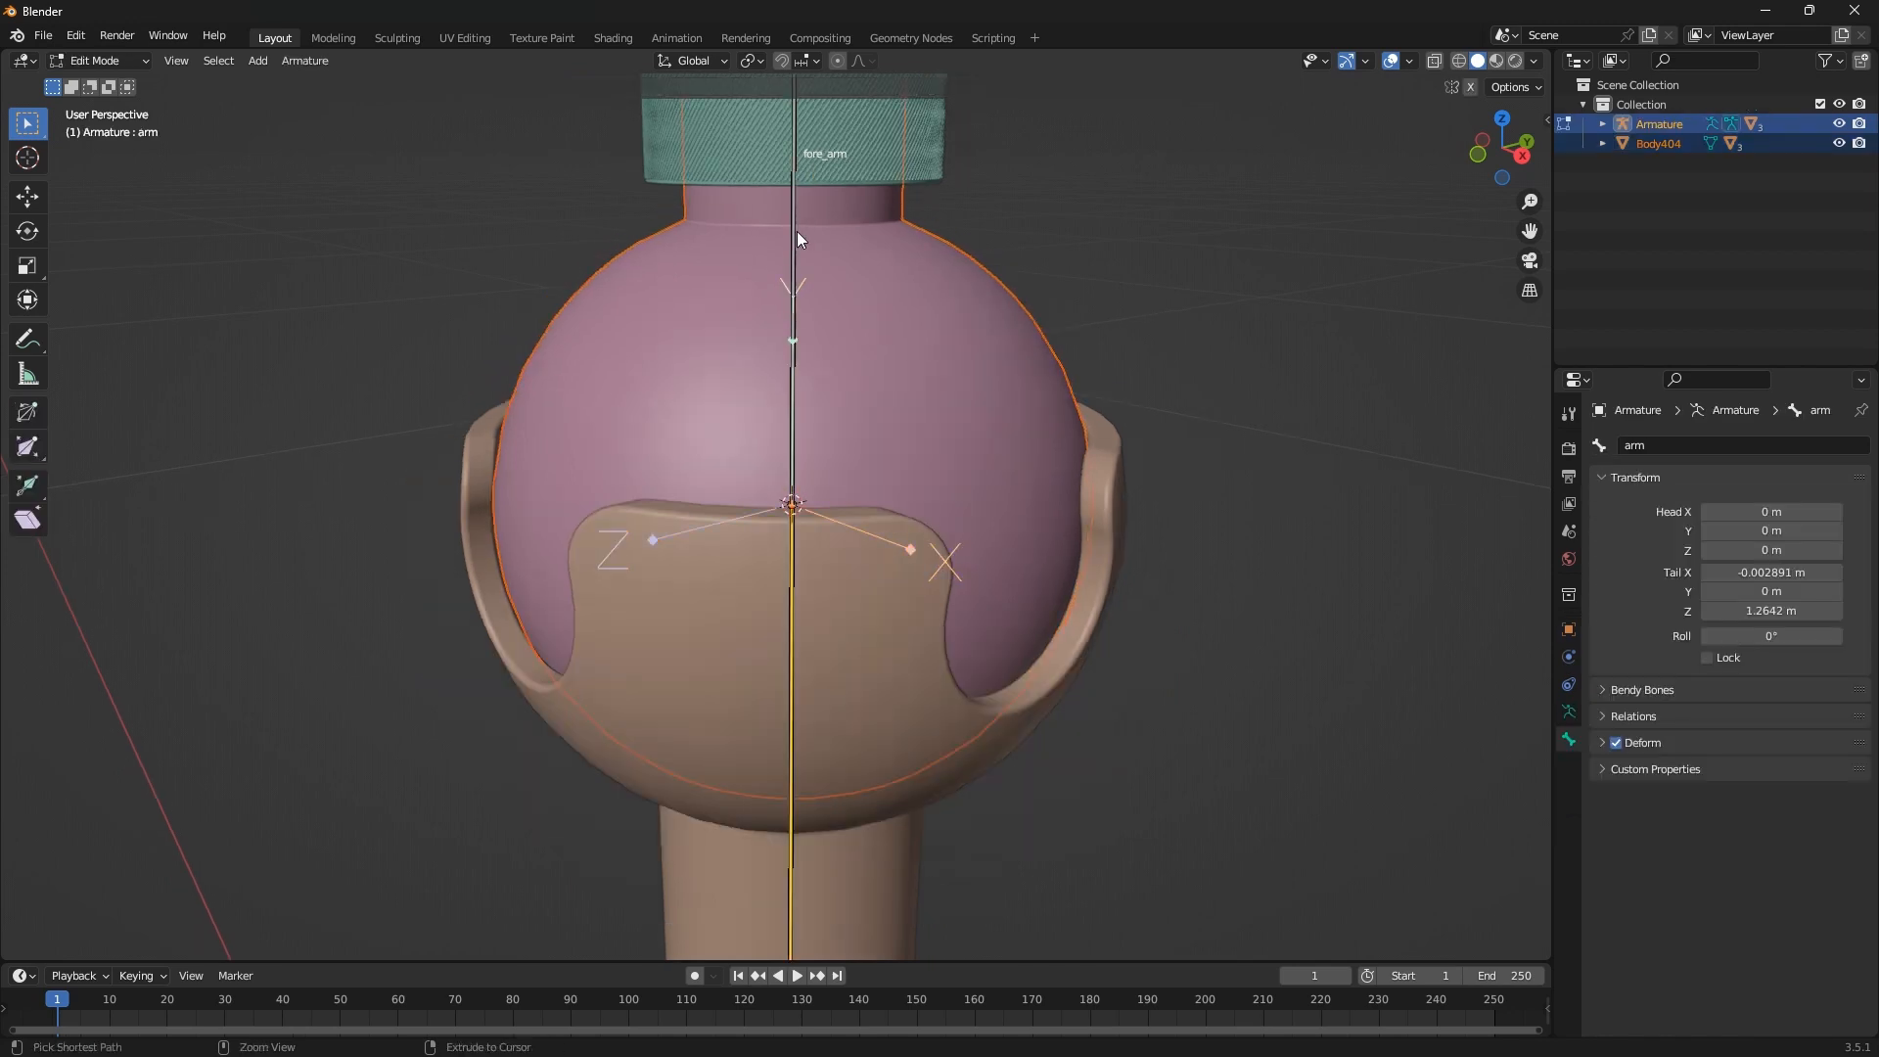
key(ctrl+Tab)
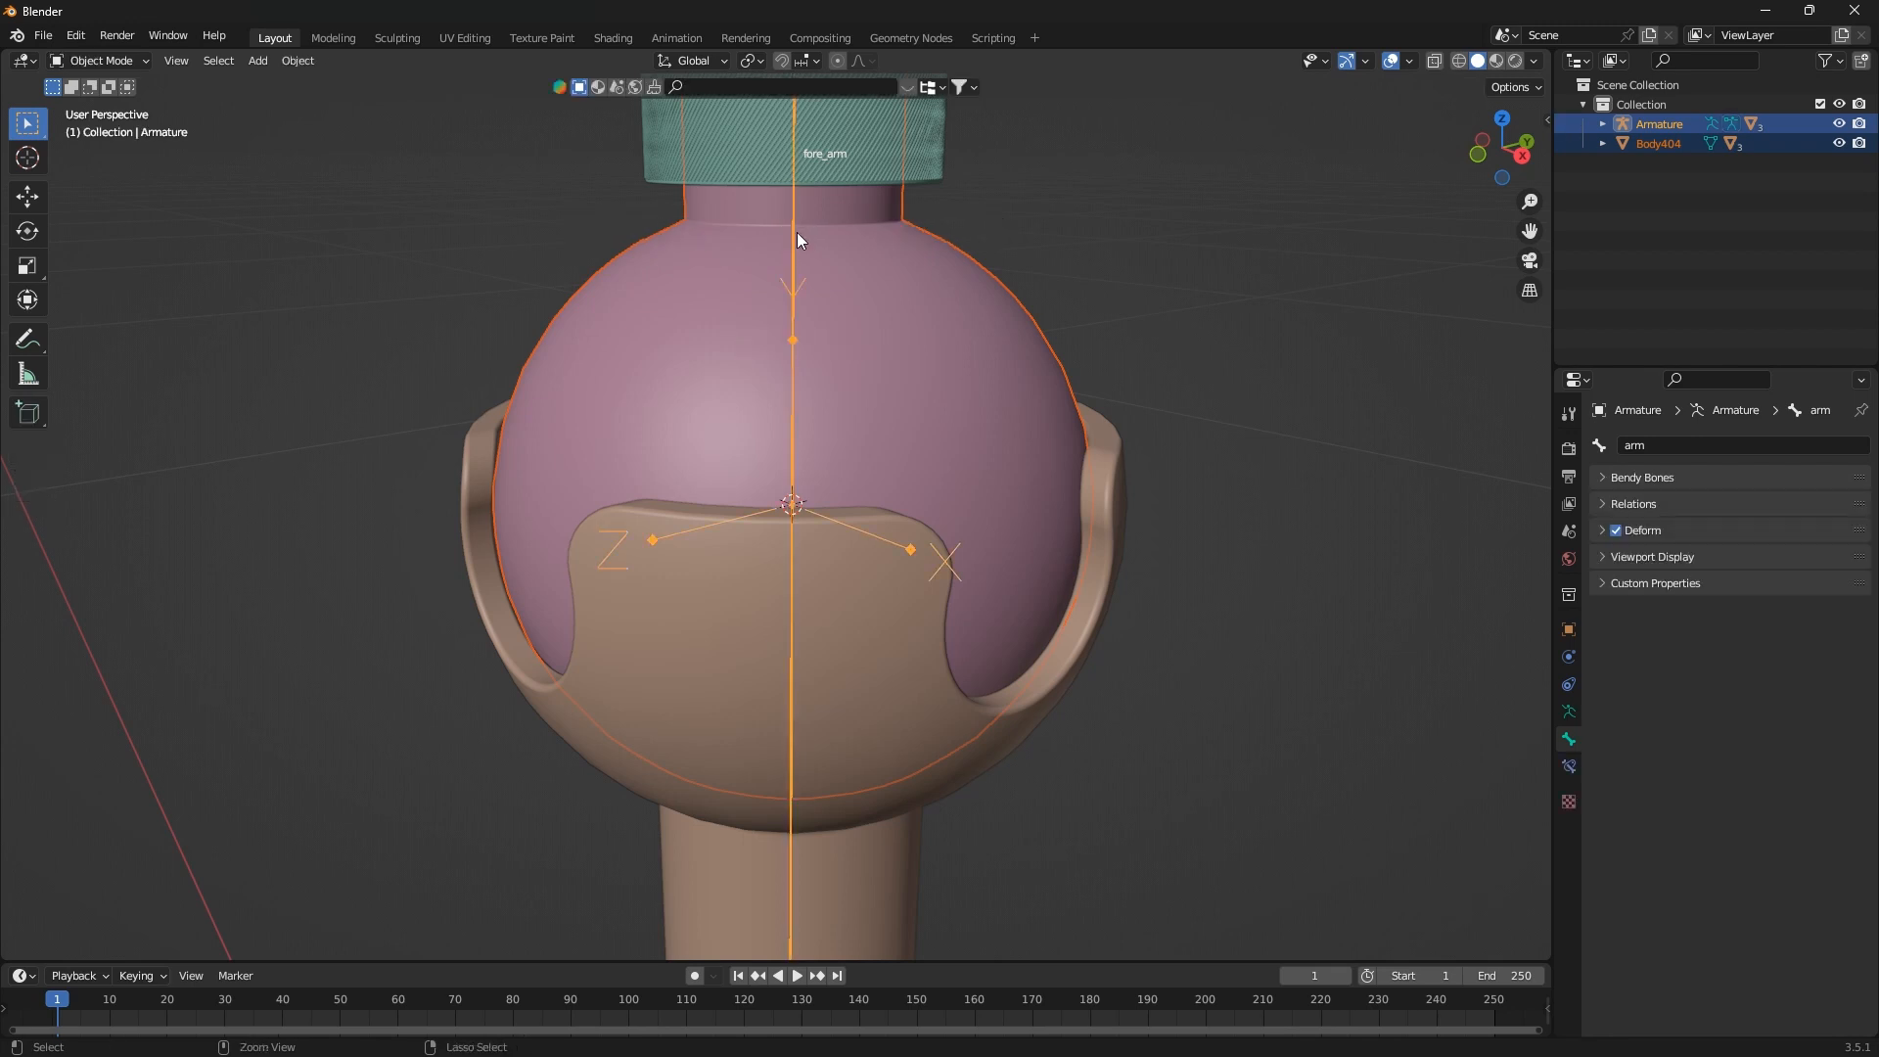
key(ctrl+Tab)
click(793, 244)
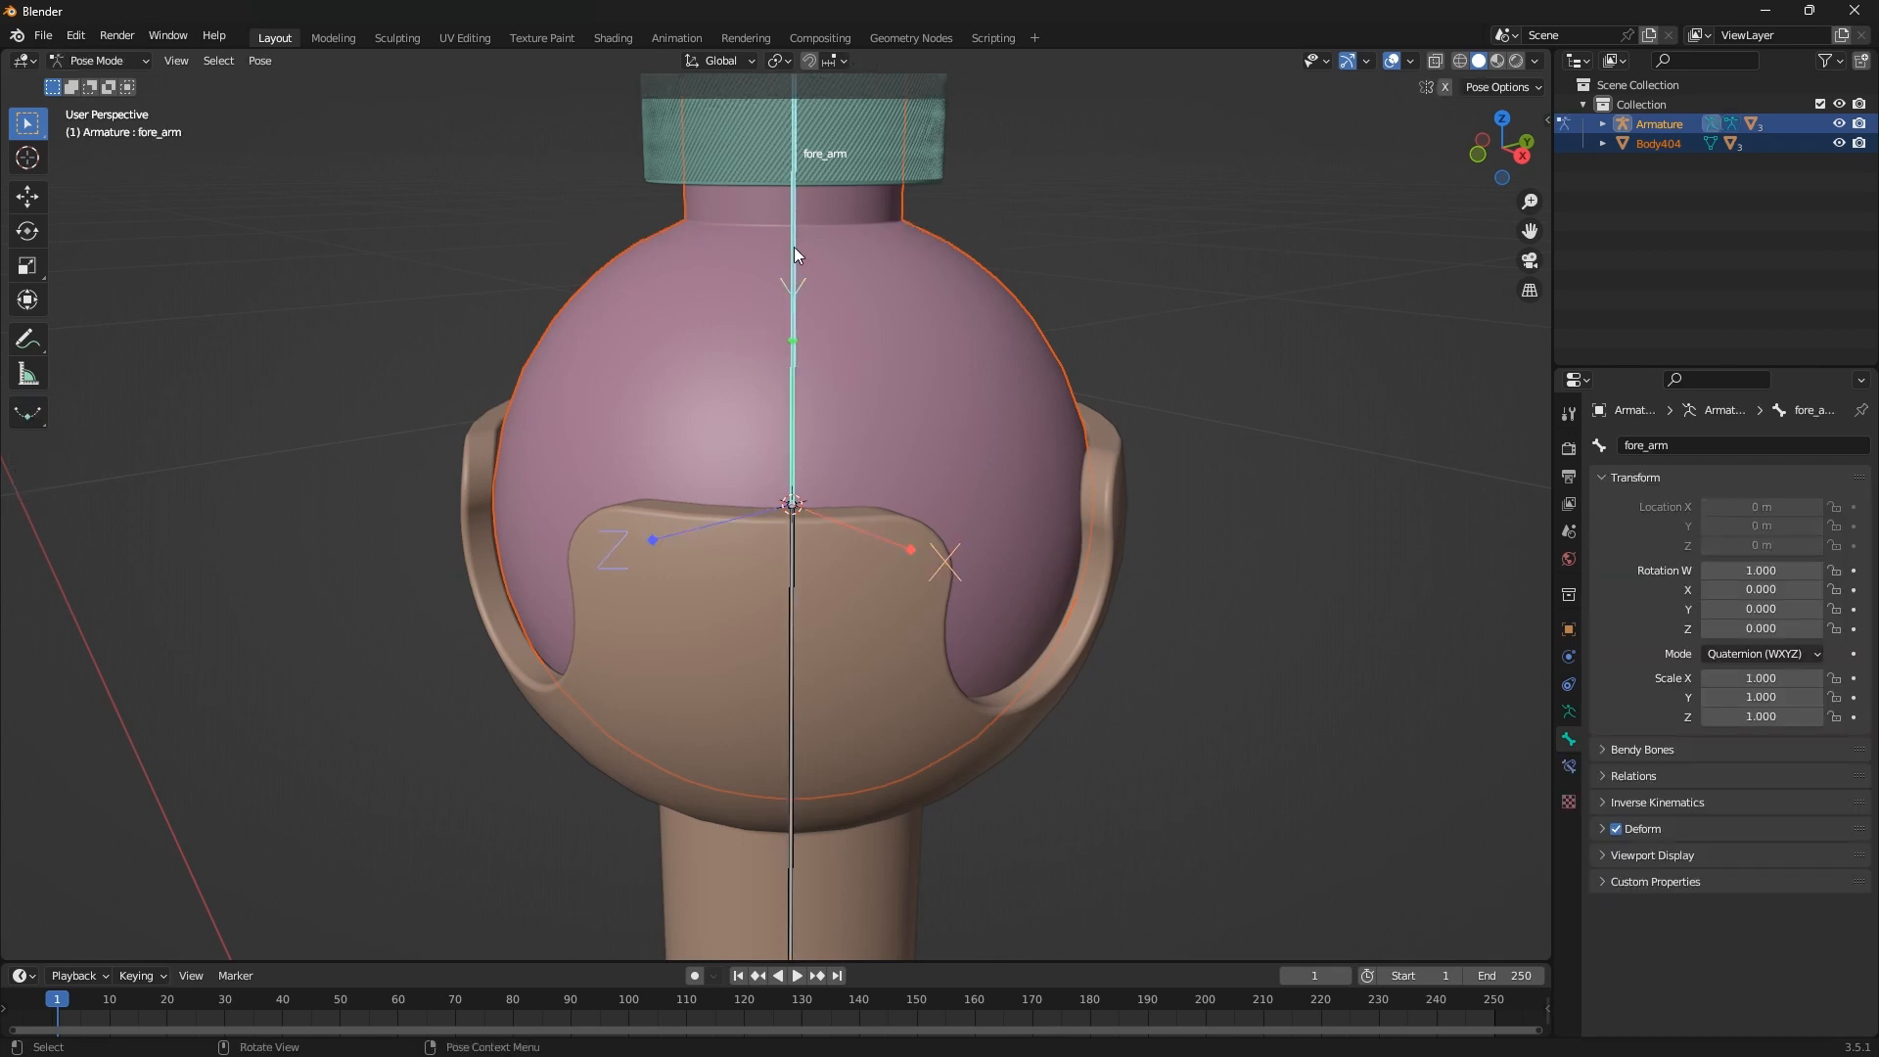
scroll(793, 385, down, 2)
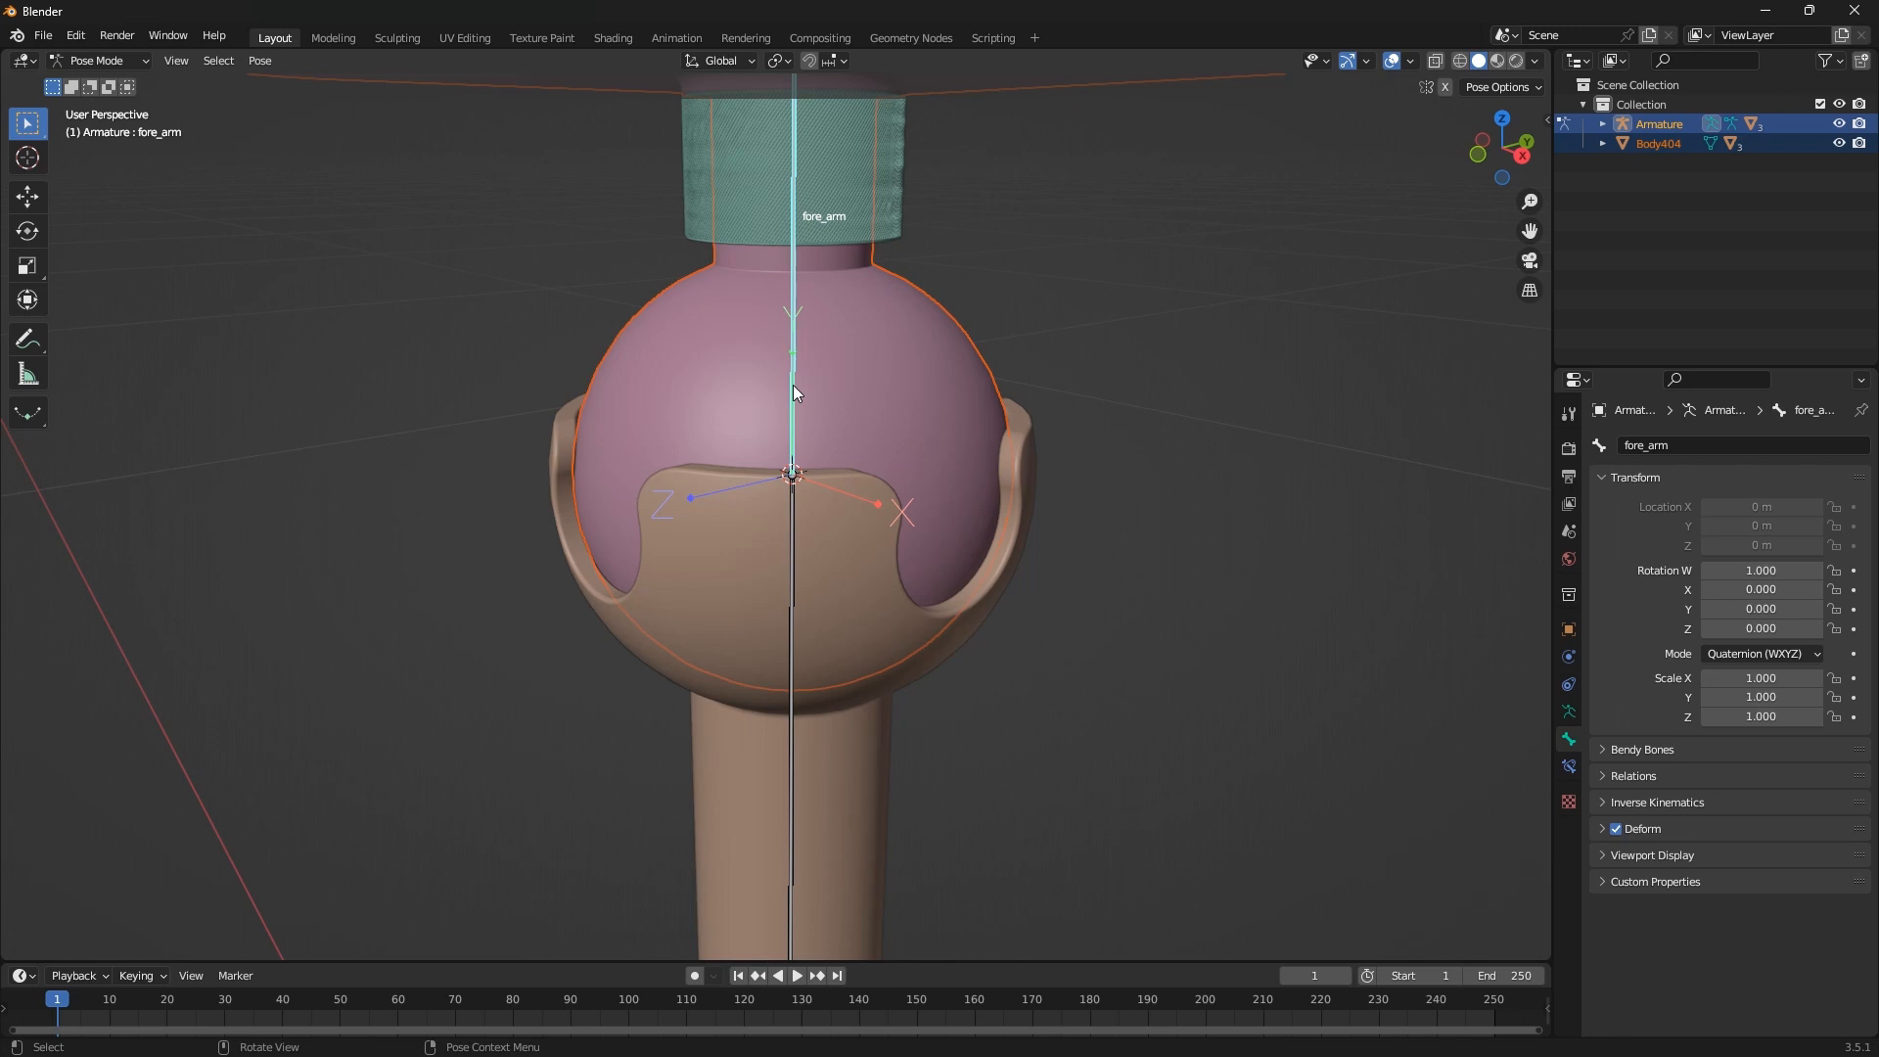
key(ctrl+p)
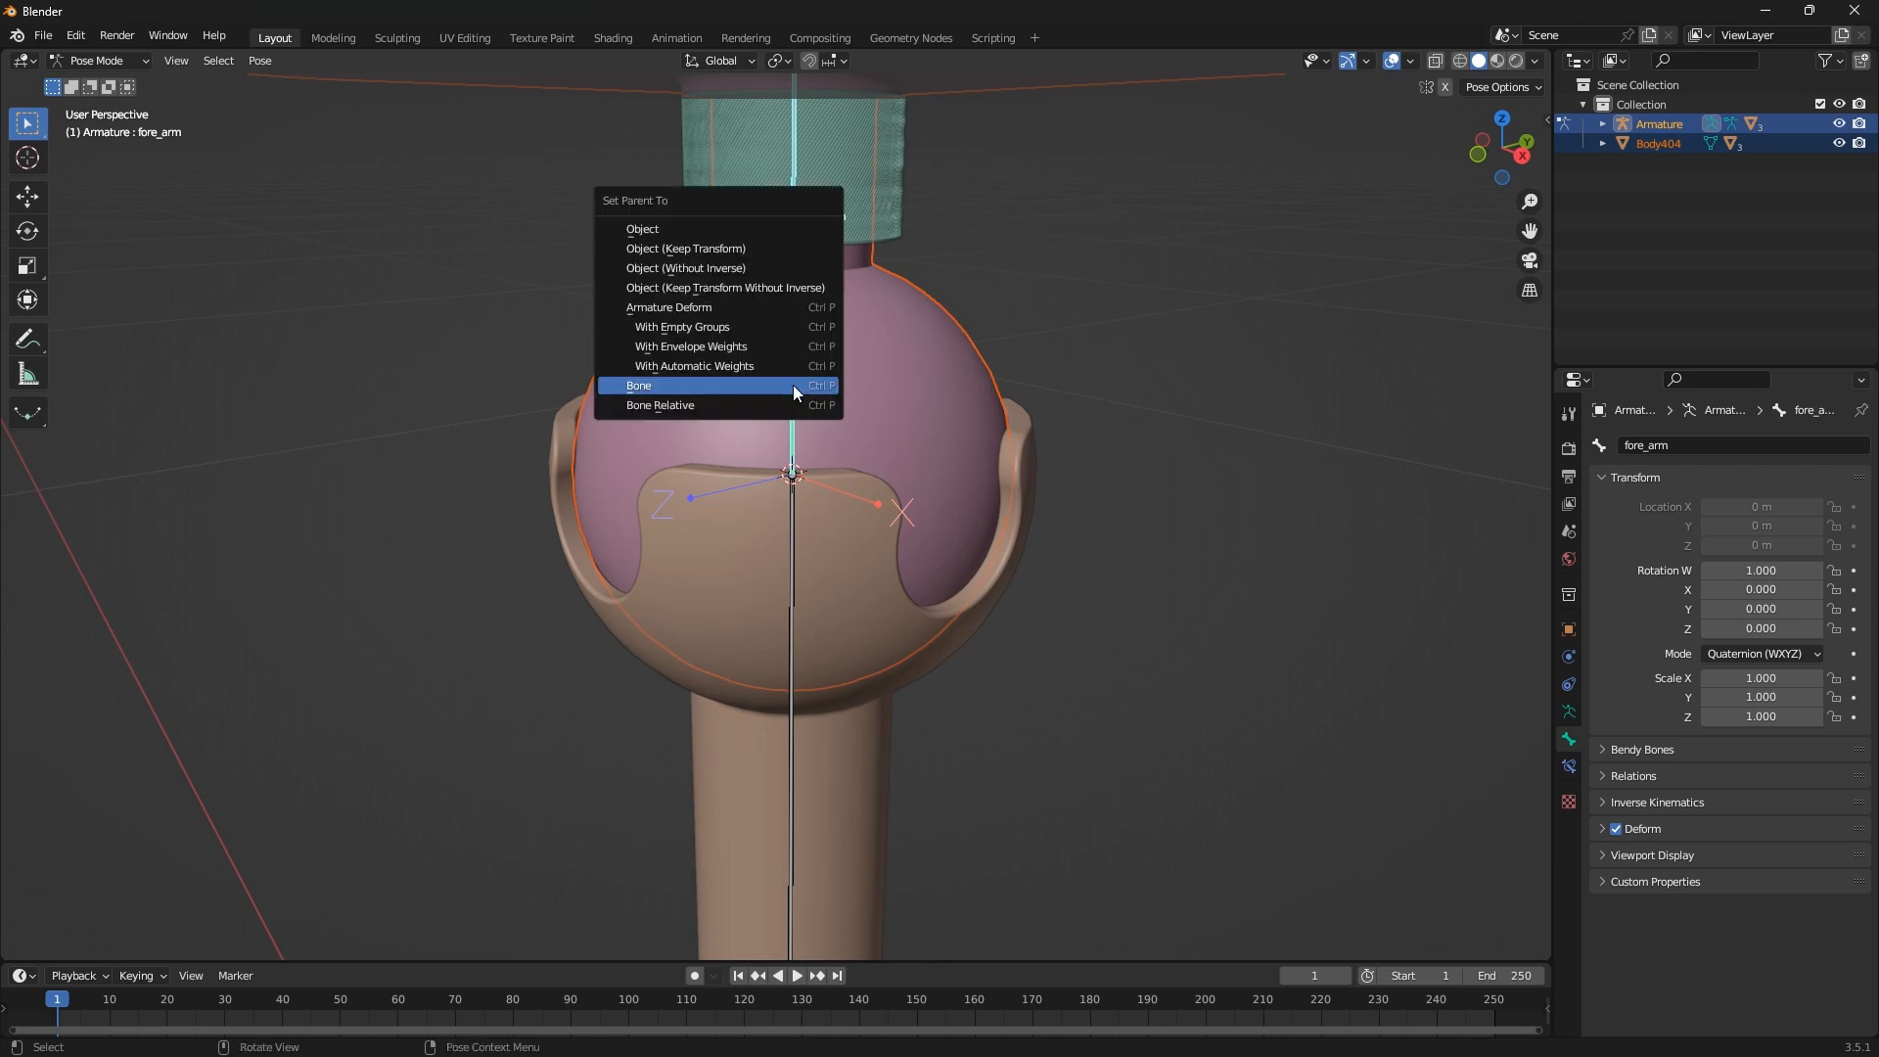
click(793, 385)
Test the fore_arm bone with a trackball rotation about the ball joint and cancel it
scroll(795, 384, down, 4)
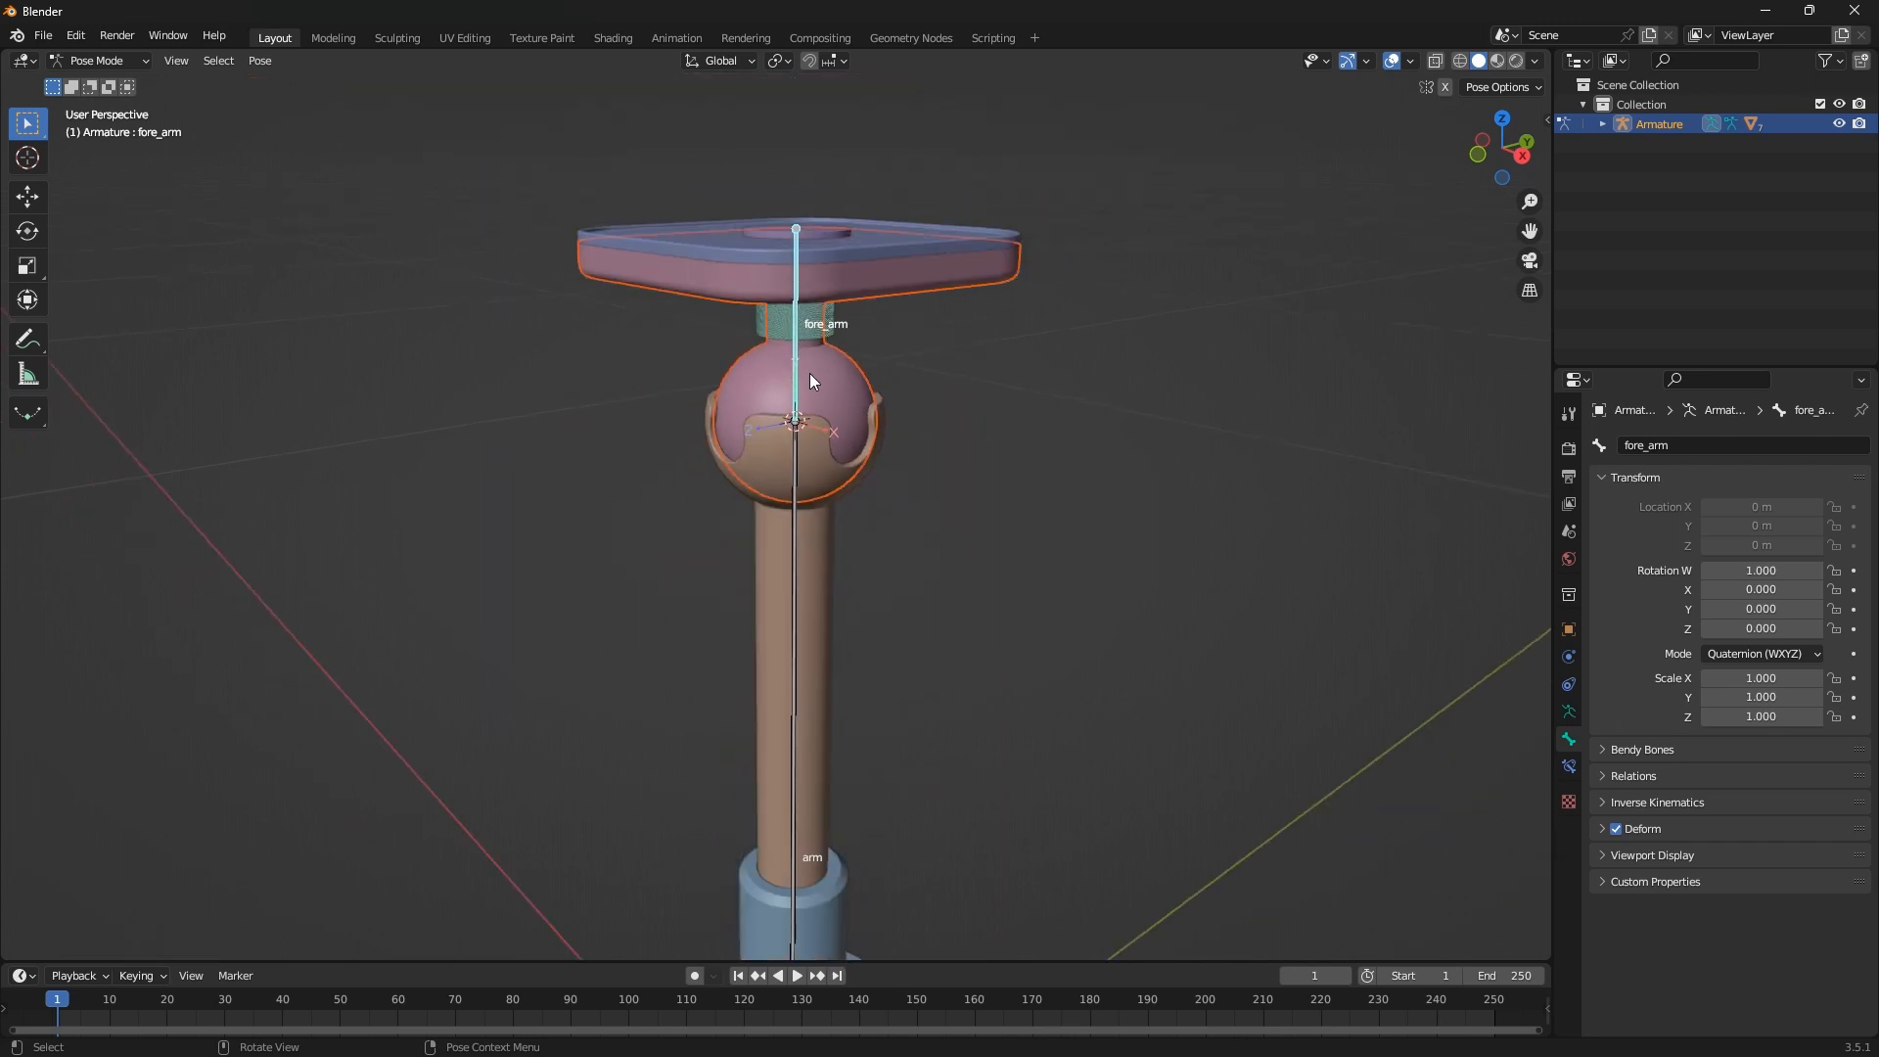
scroll(809, 373, up, 2)
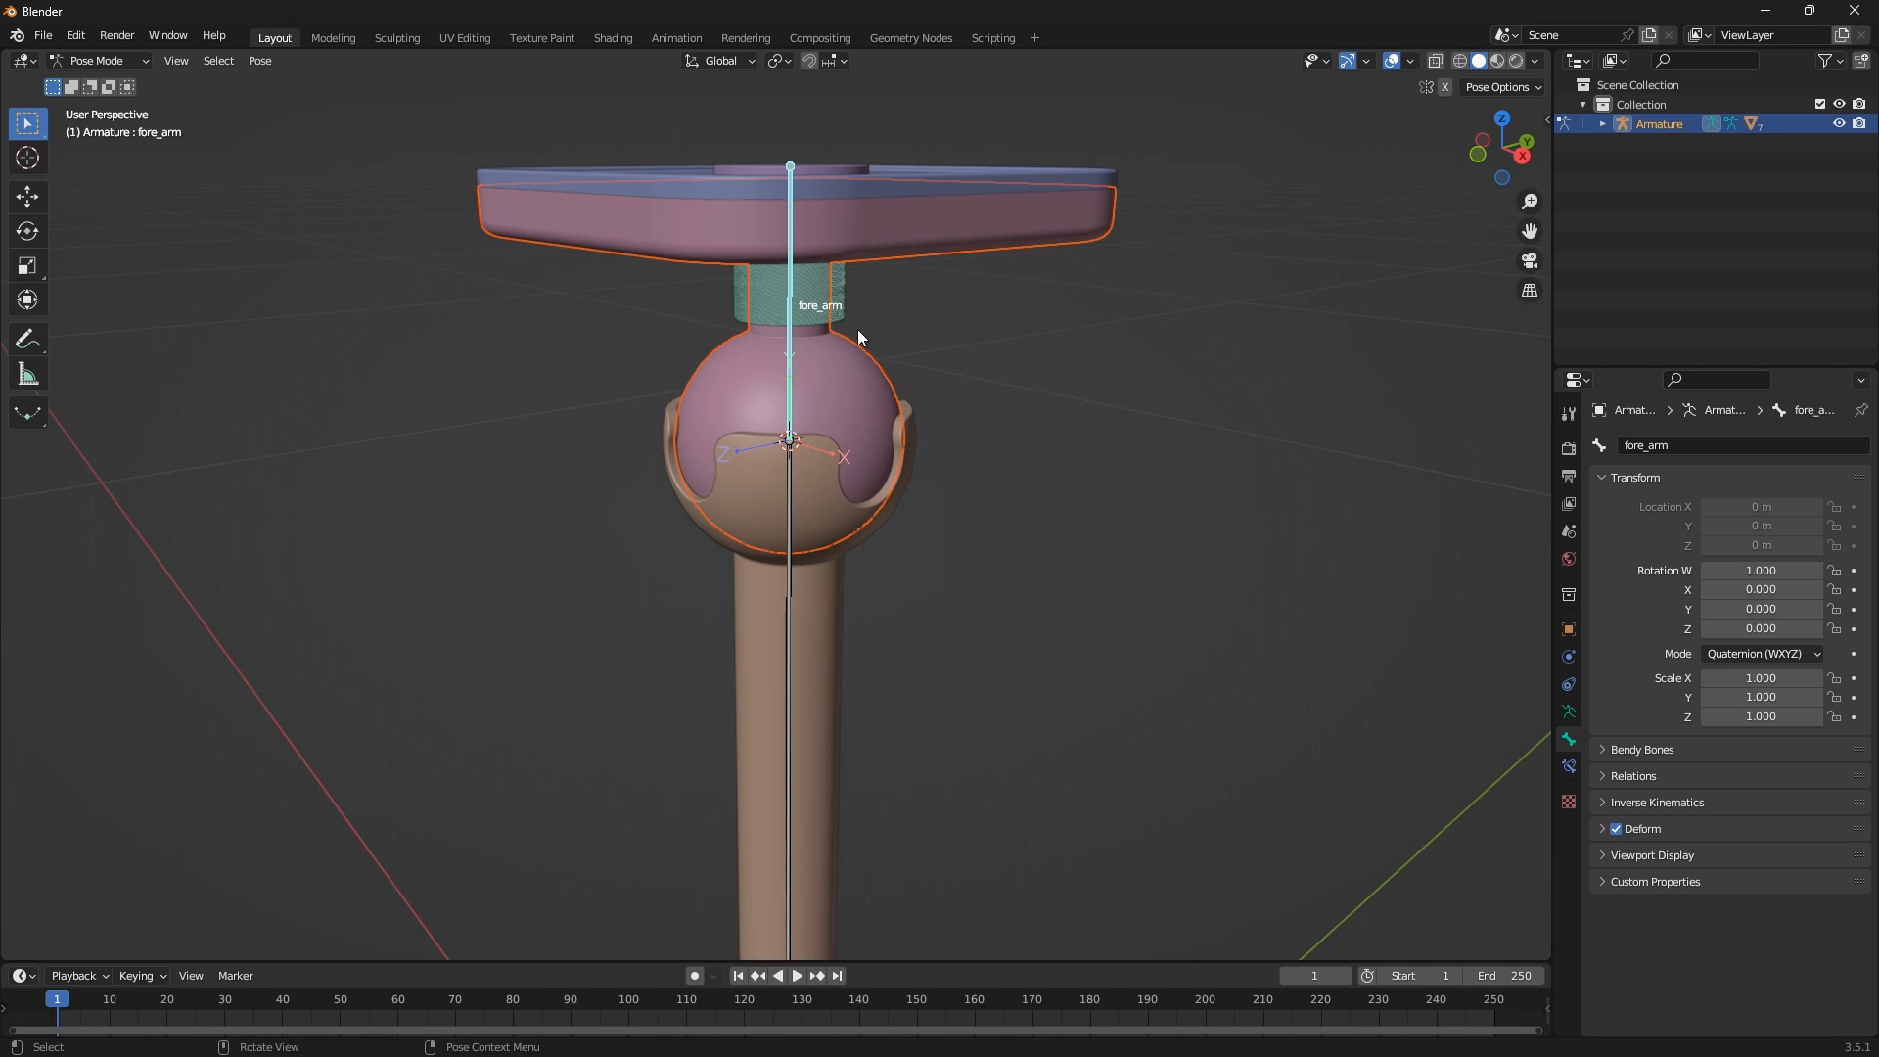
key(r)
key(r)
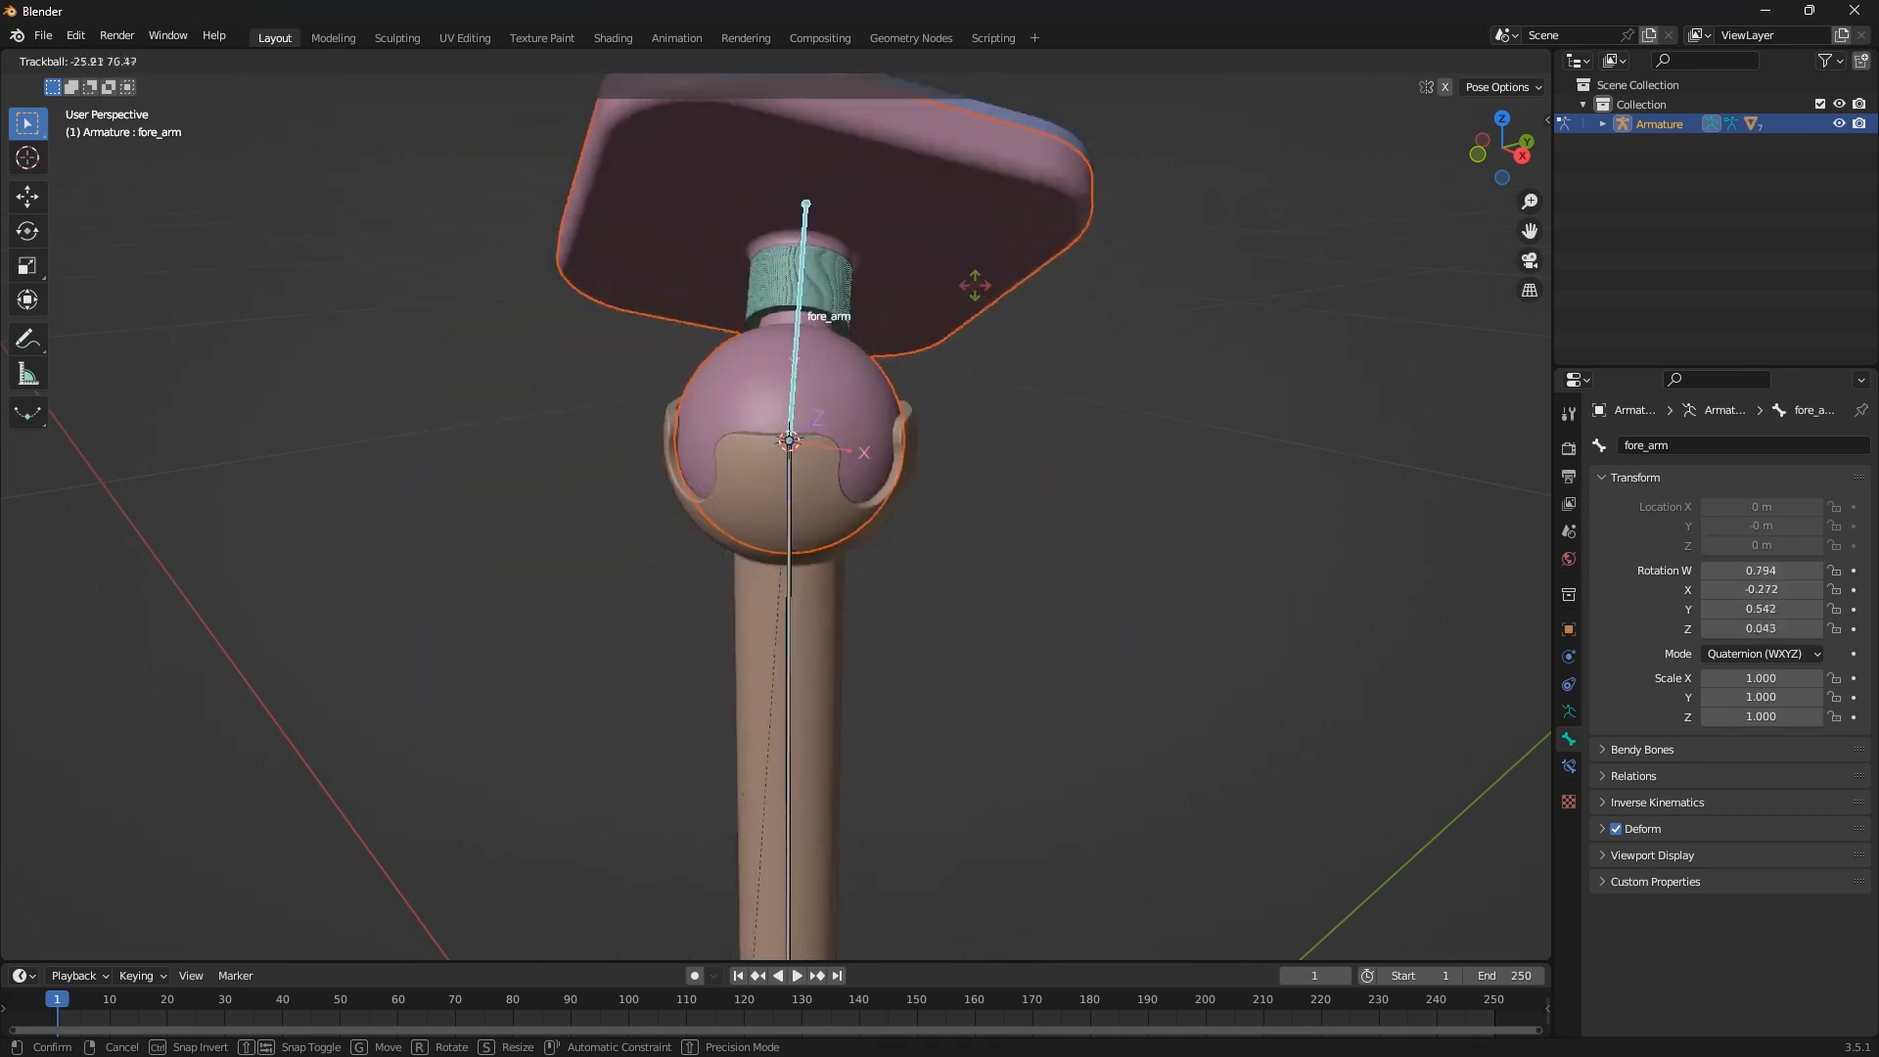
key(Escape)
Select the arm bone, test its rotation with the upper parts attached, and cancel it
scroll(806, 456, down, 5)
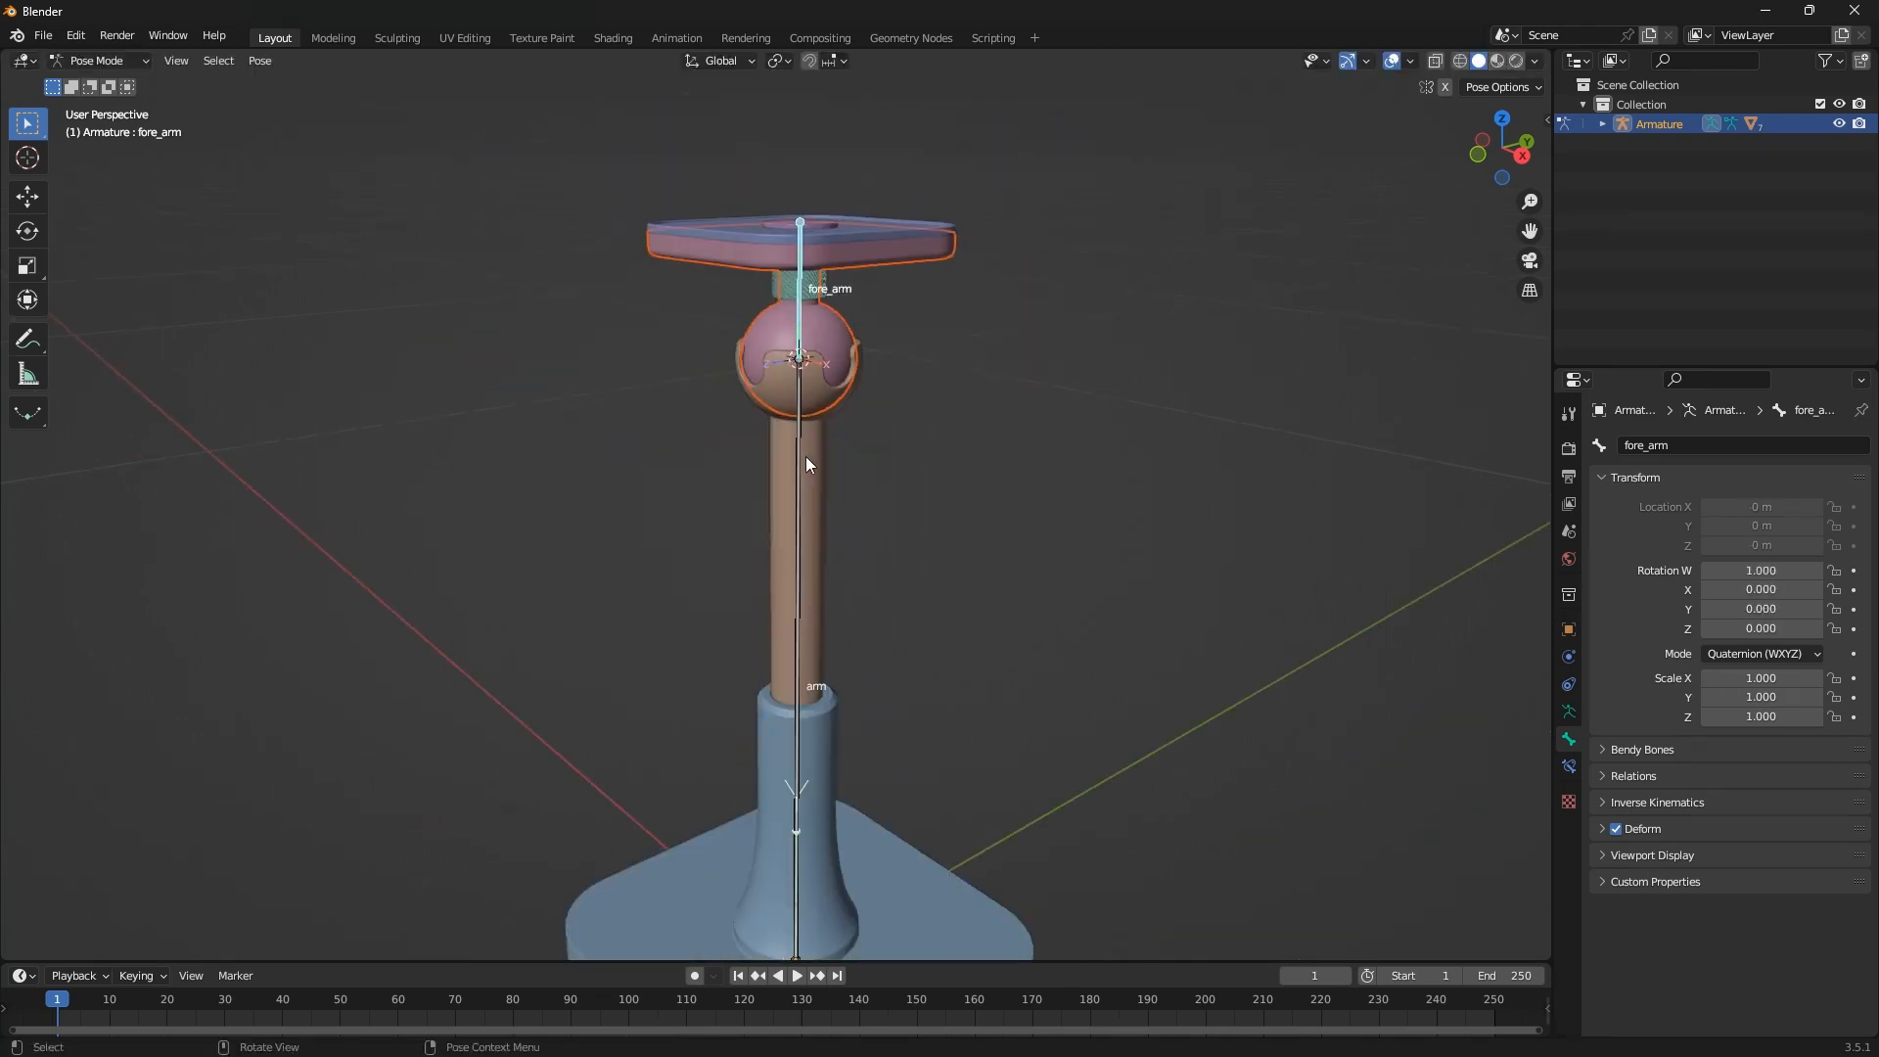
click(809, 470)
key(r)
key(Escape)
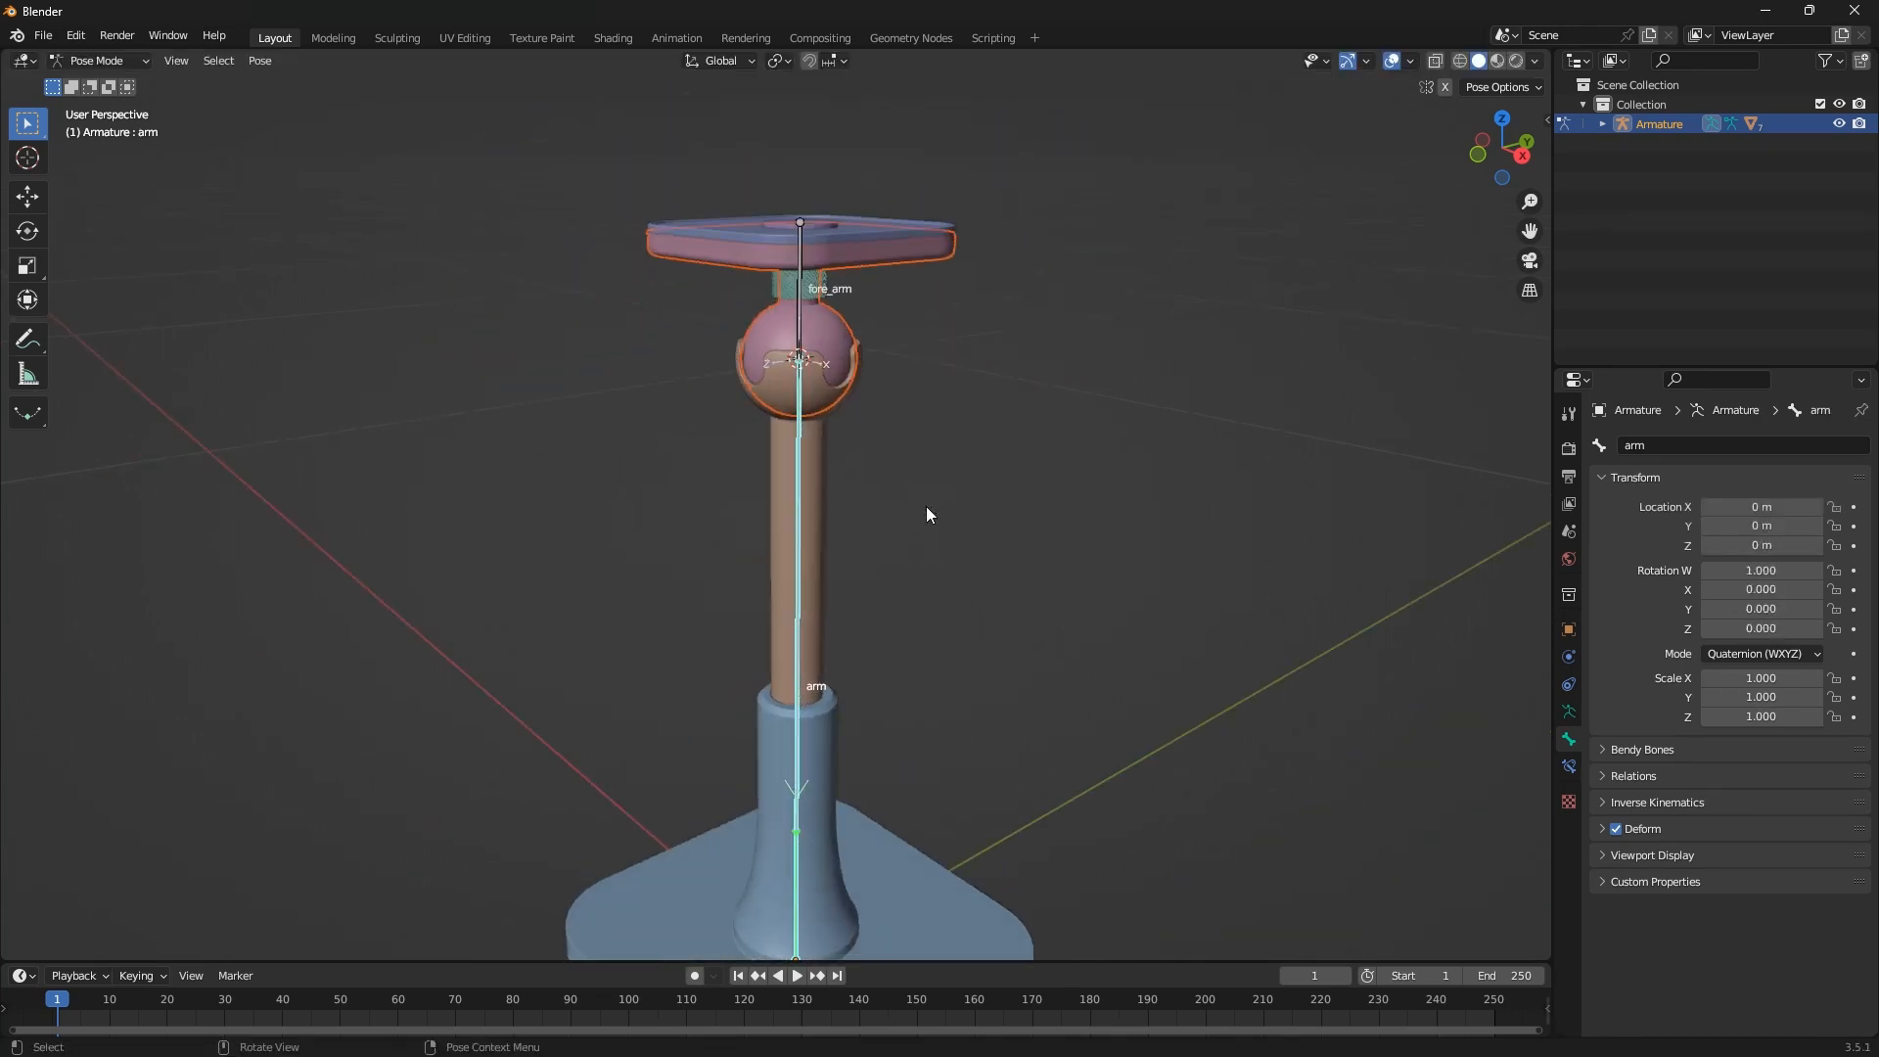
Return to Object Mode, select the holder's upper plate Body1 to check it, and reselect the armature alone
scroll(804, 255, up, 6)
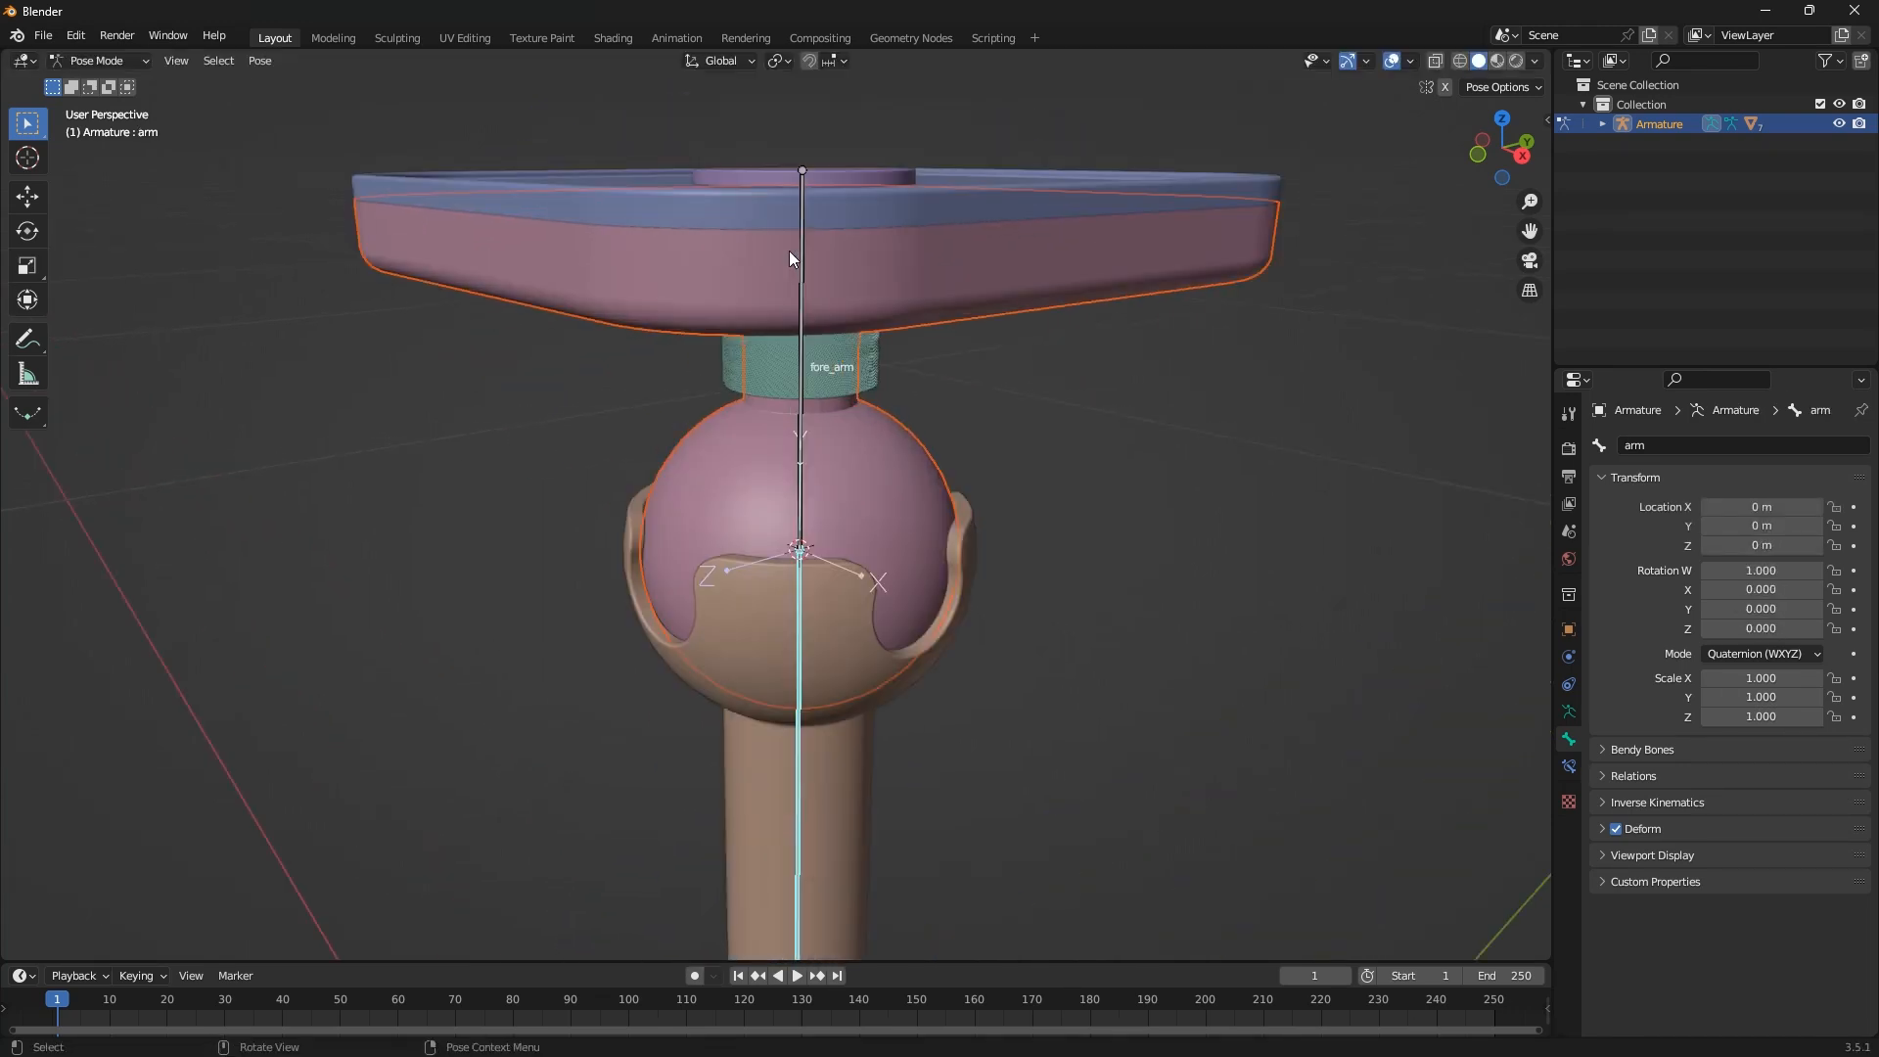
click(97, 60)
click(110, 82)
click(751, 210)
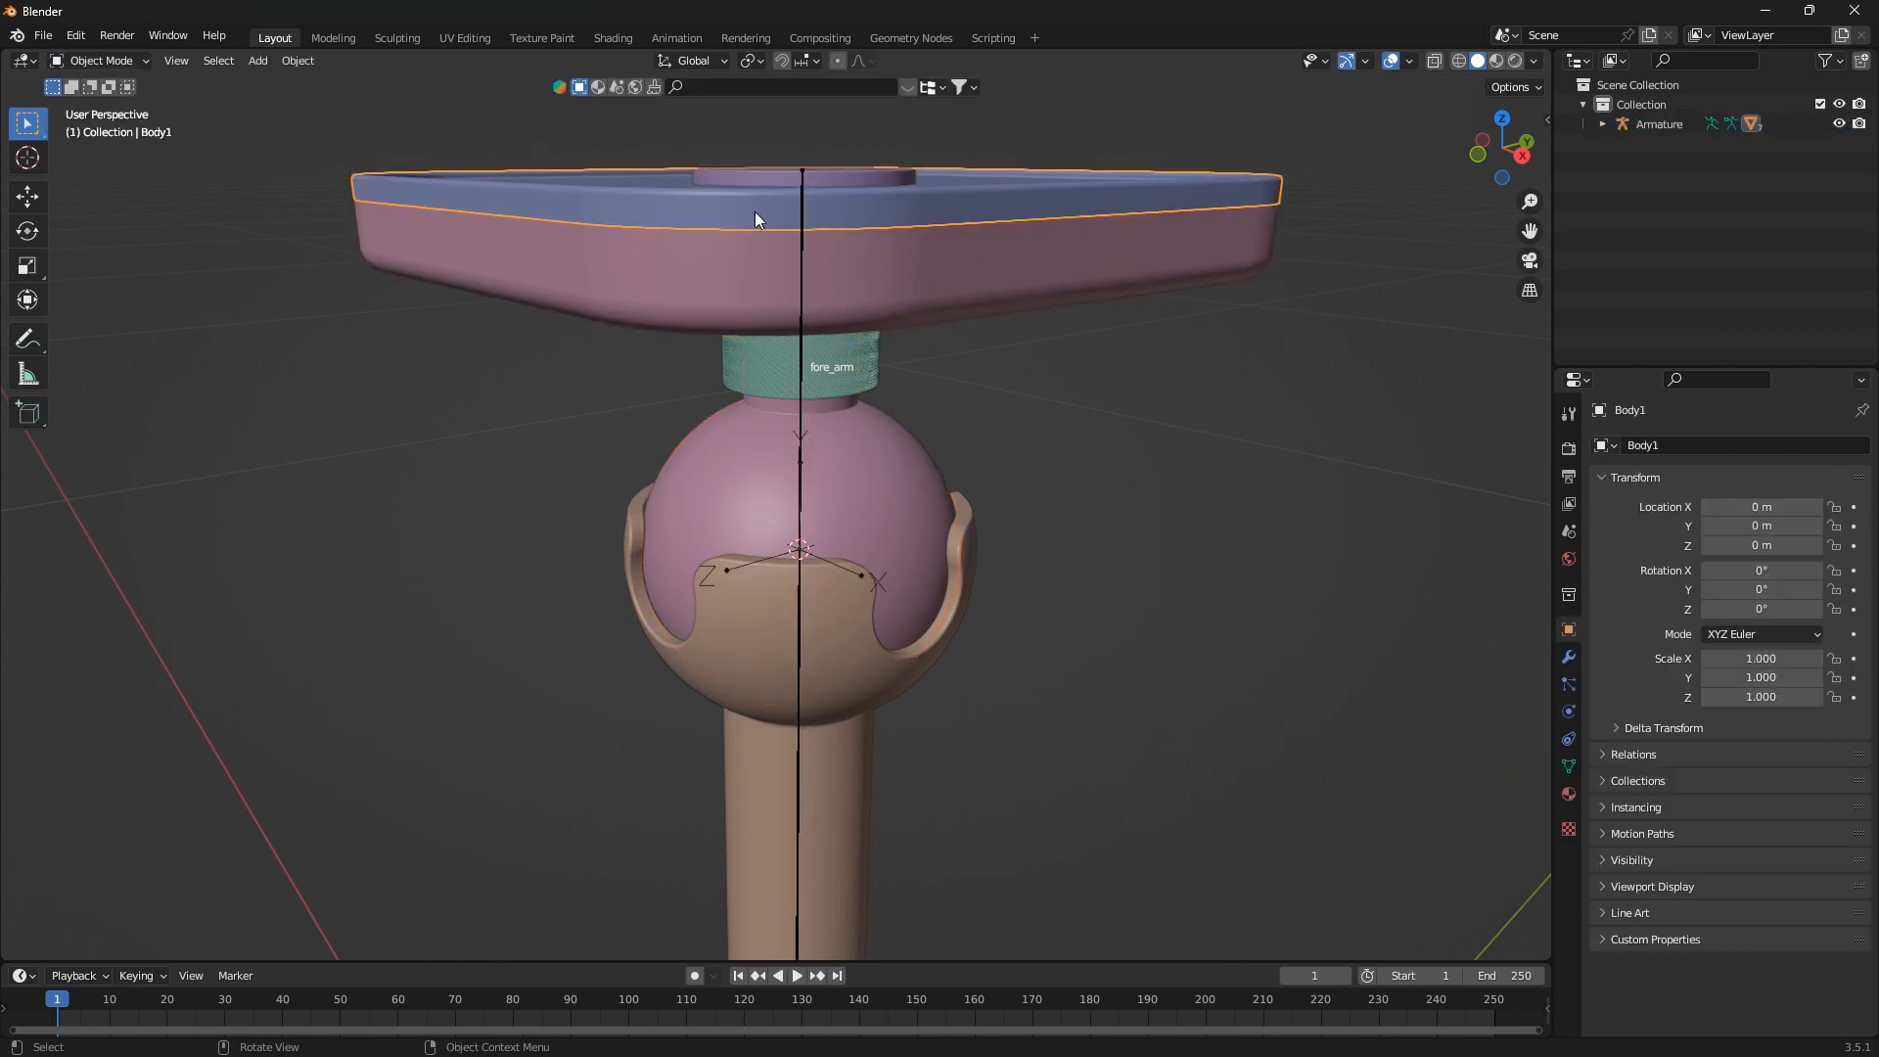
click(799, 422)
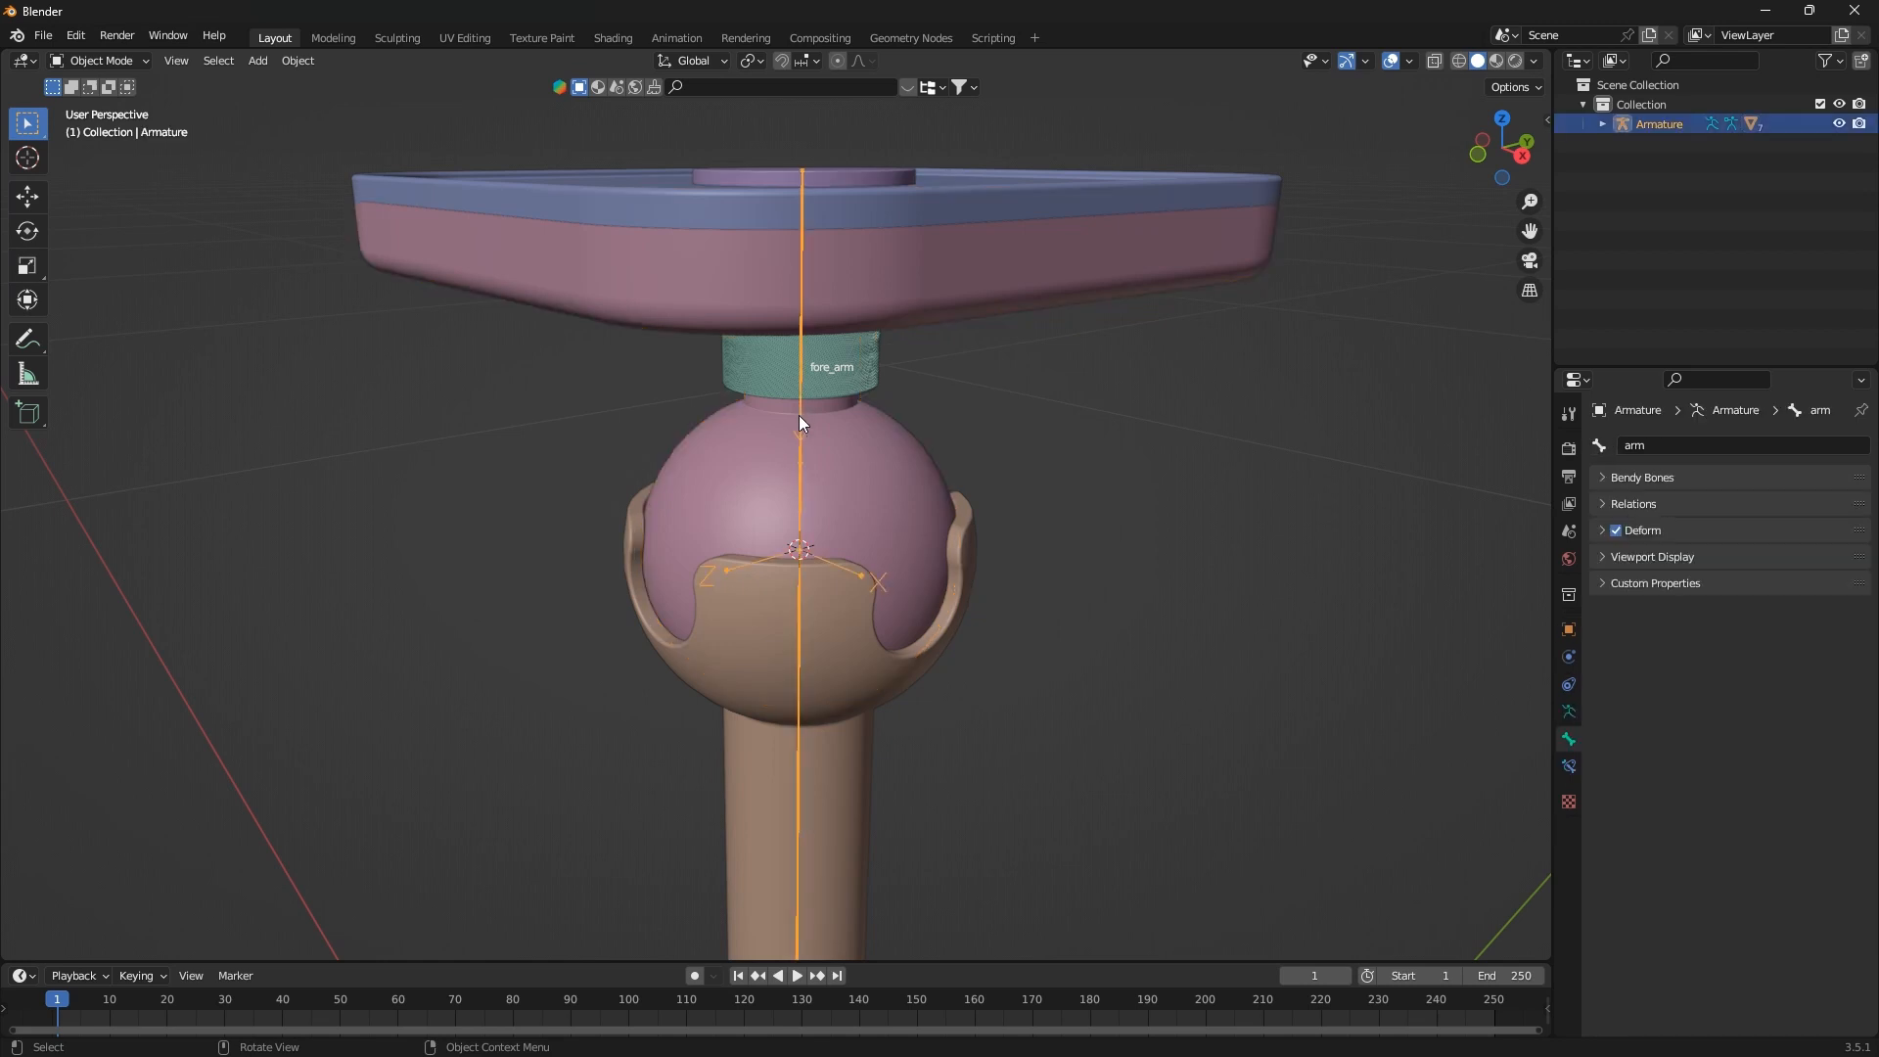
Select the fore_arm bone in Pose Mode, start a trackball rotation of it, and cancel
key(ctrl+Tab)
click(805, 361)
key(r)
key(r)
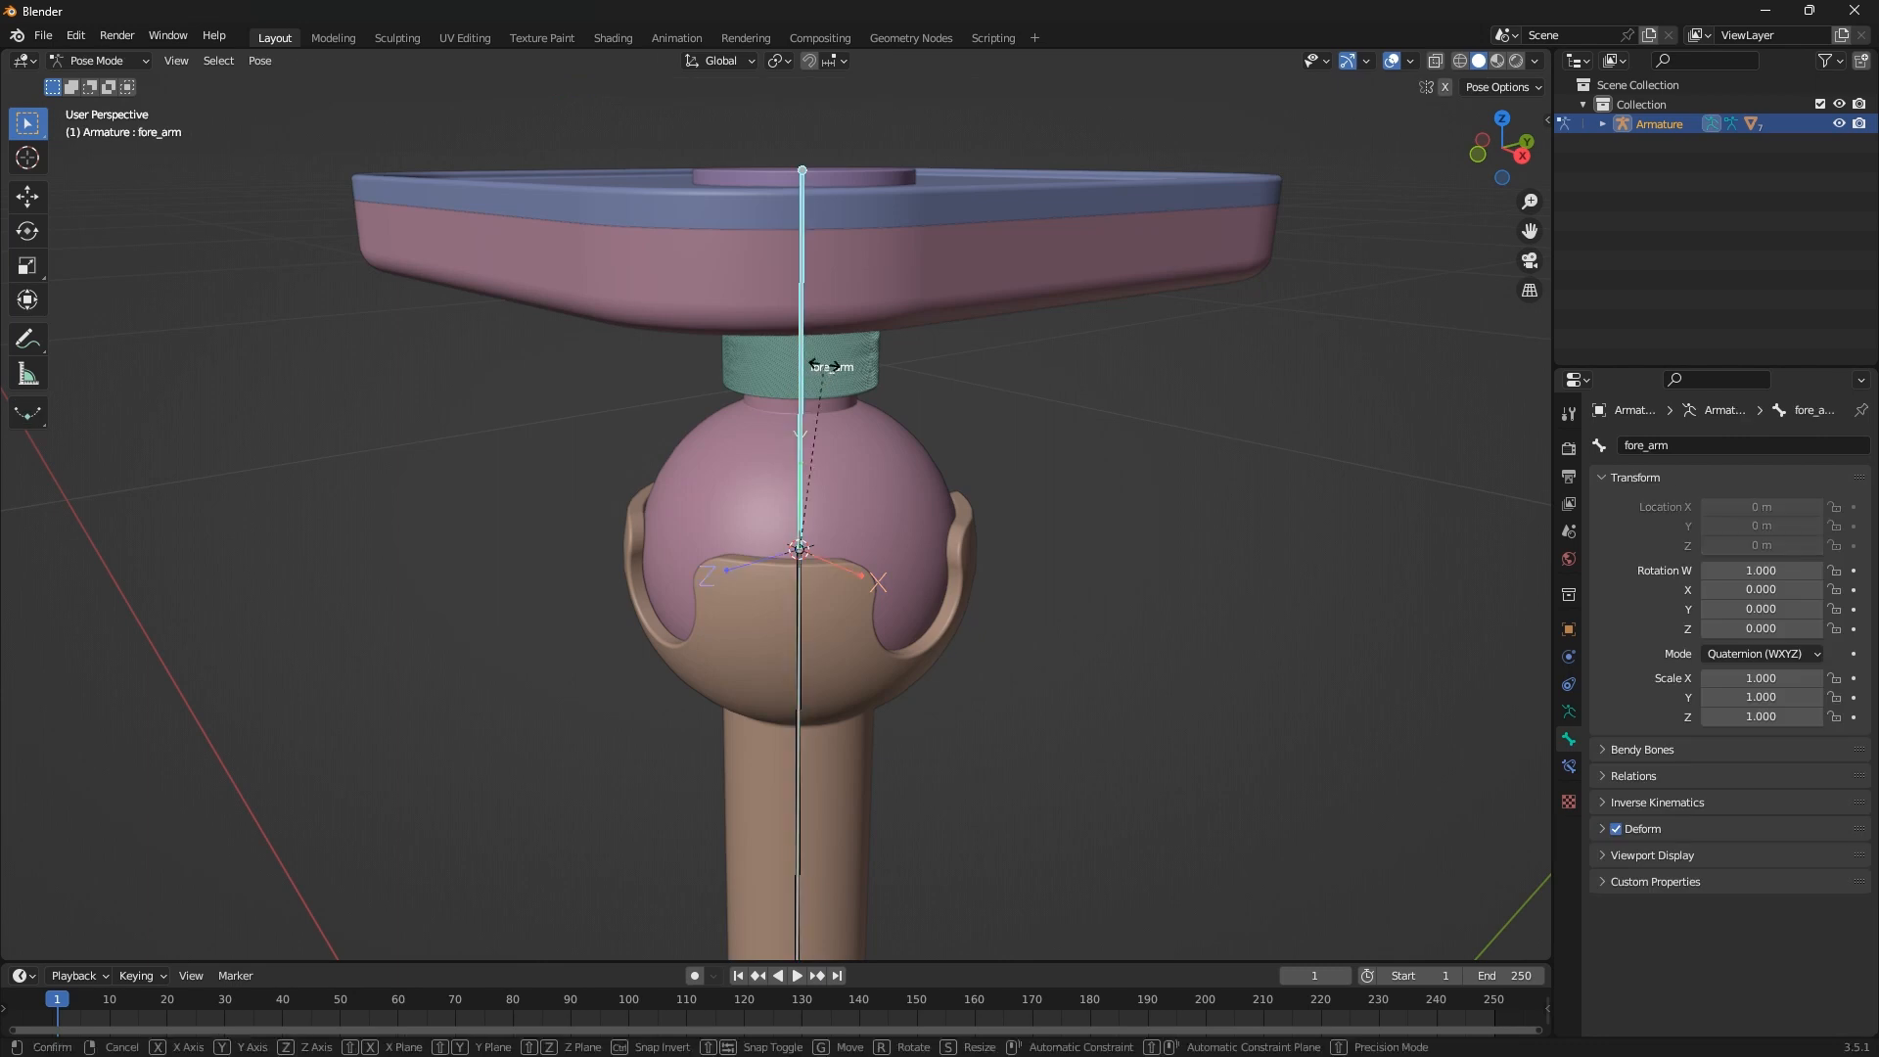
key(Escape)
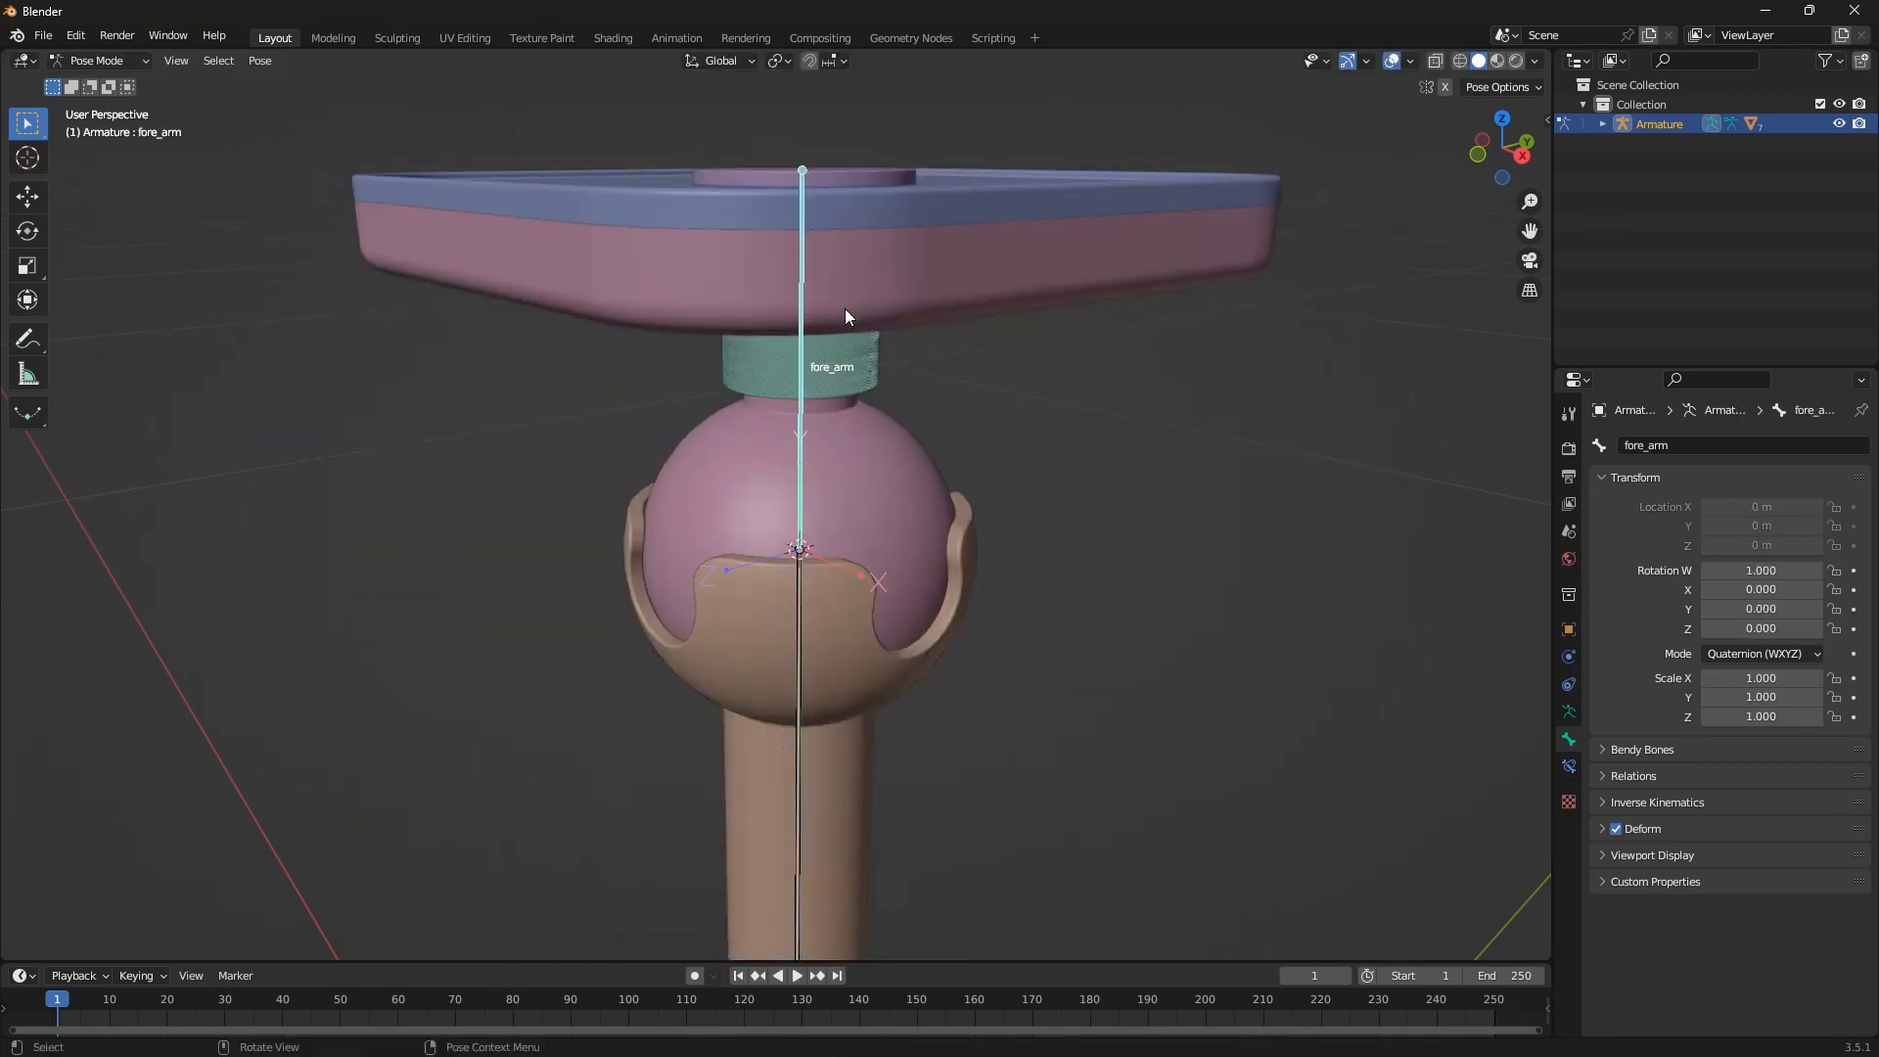
Return the armature to Object Mode and select the holder's parts in turn, ending with the disc Body4 on top
key(Tab)
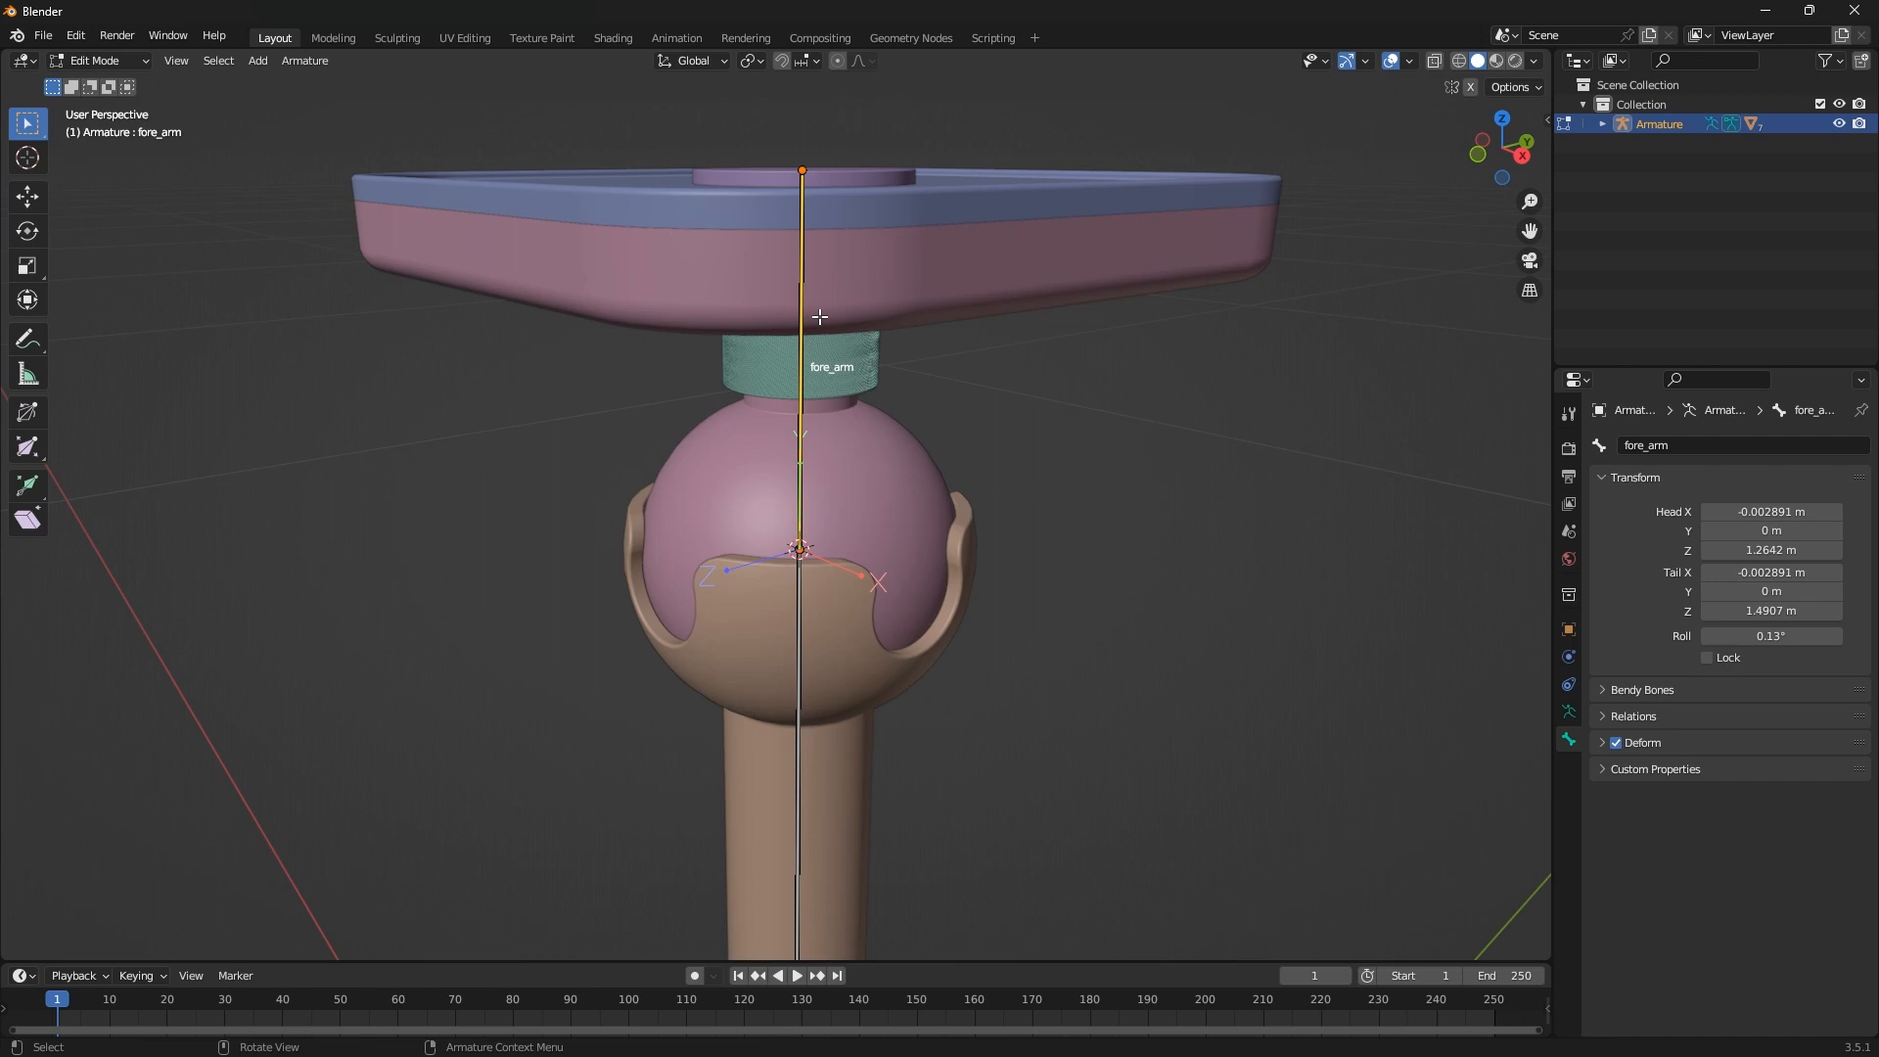
click(98, 60)
click(102, 82)
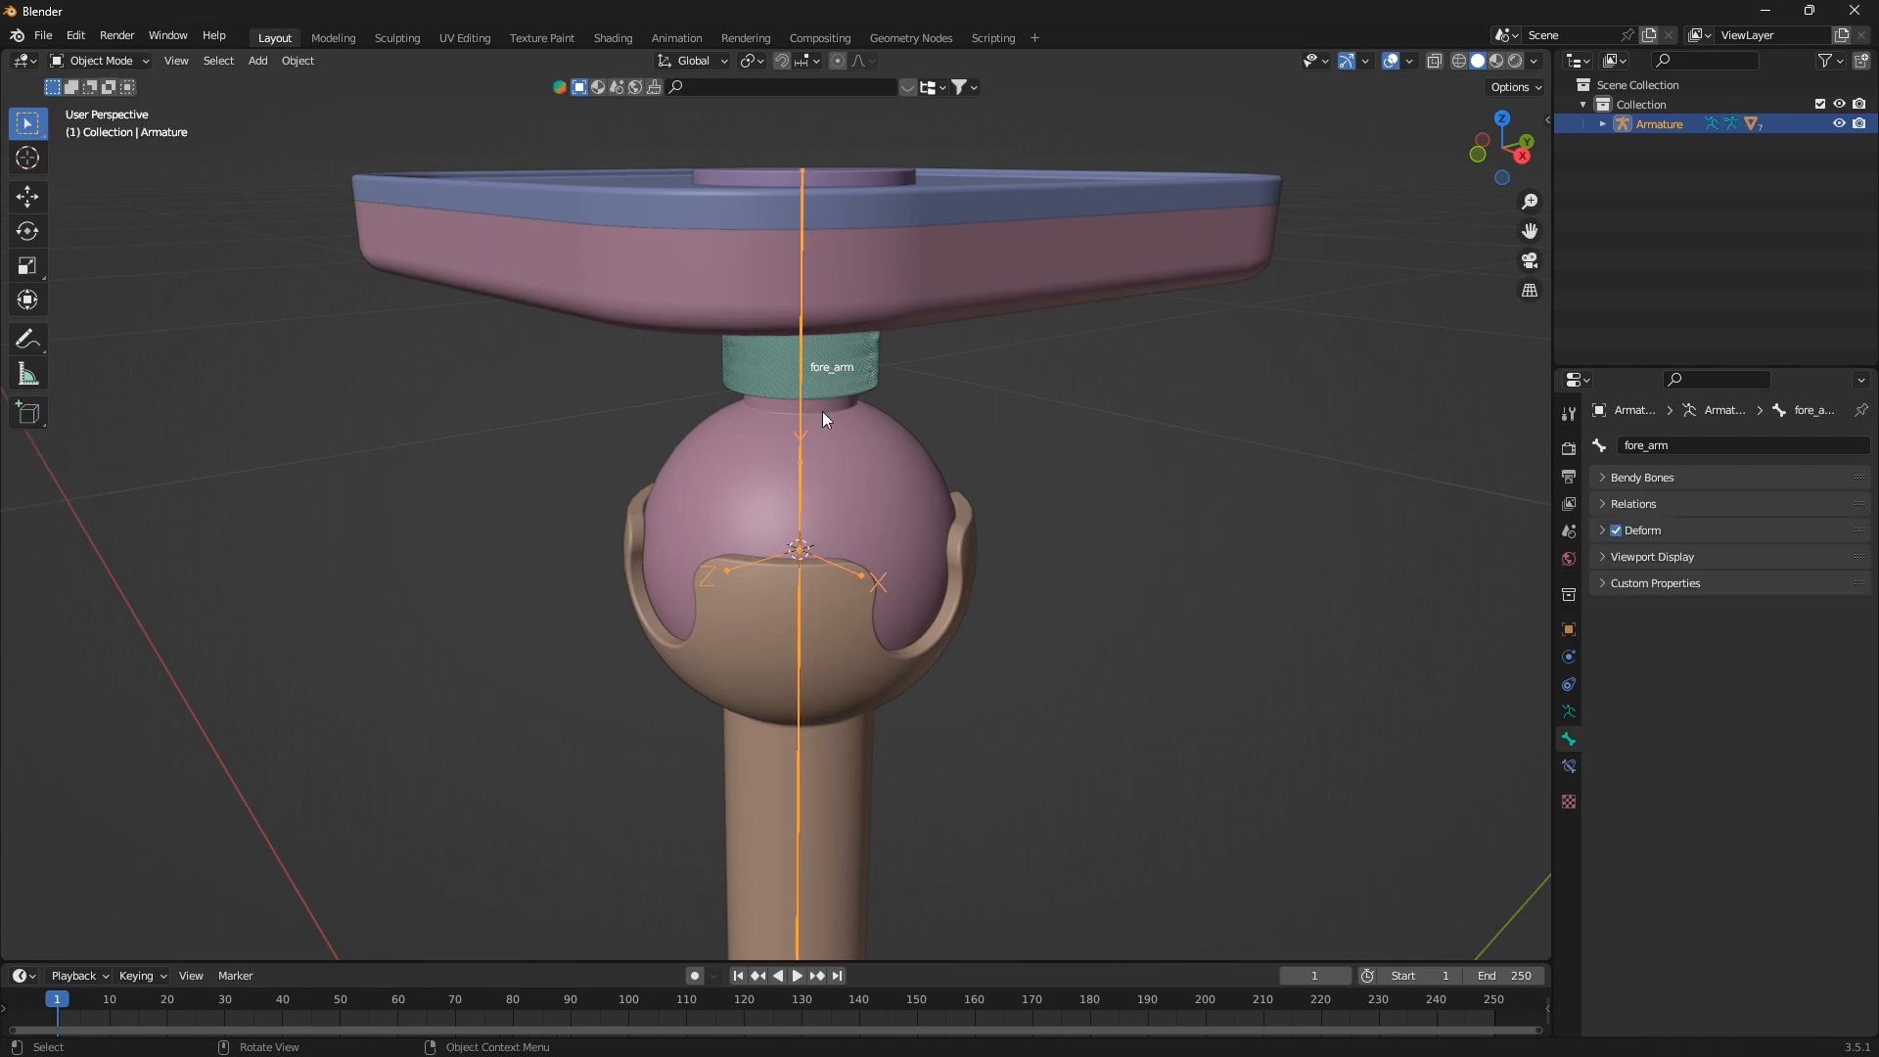
click(868, 274)
click(874, 176)
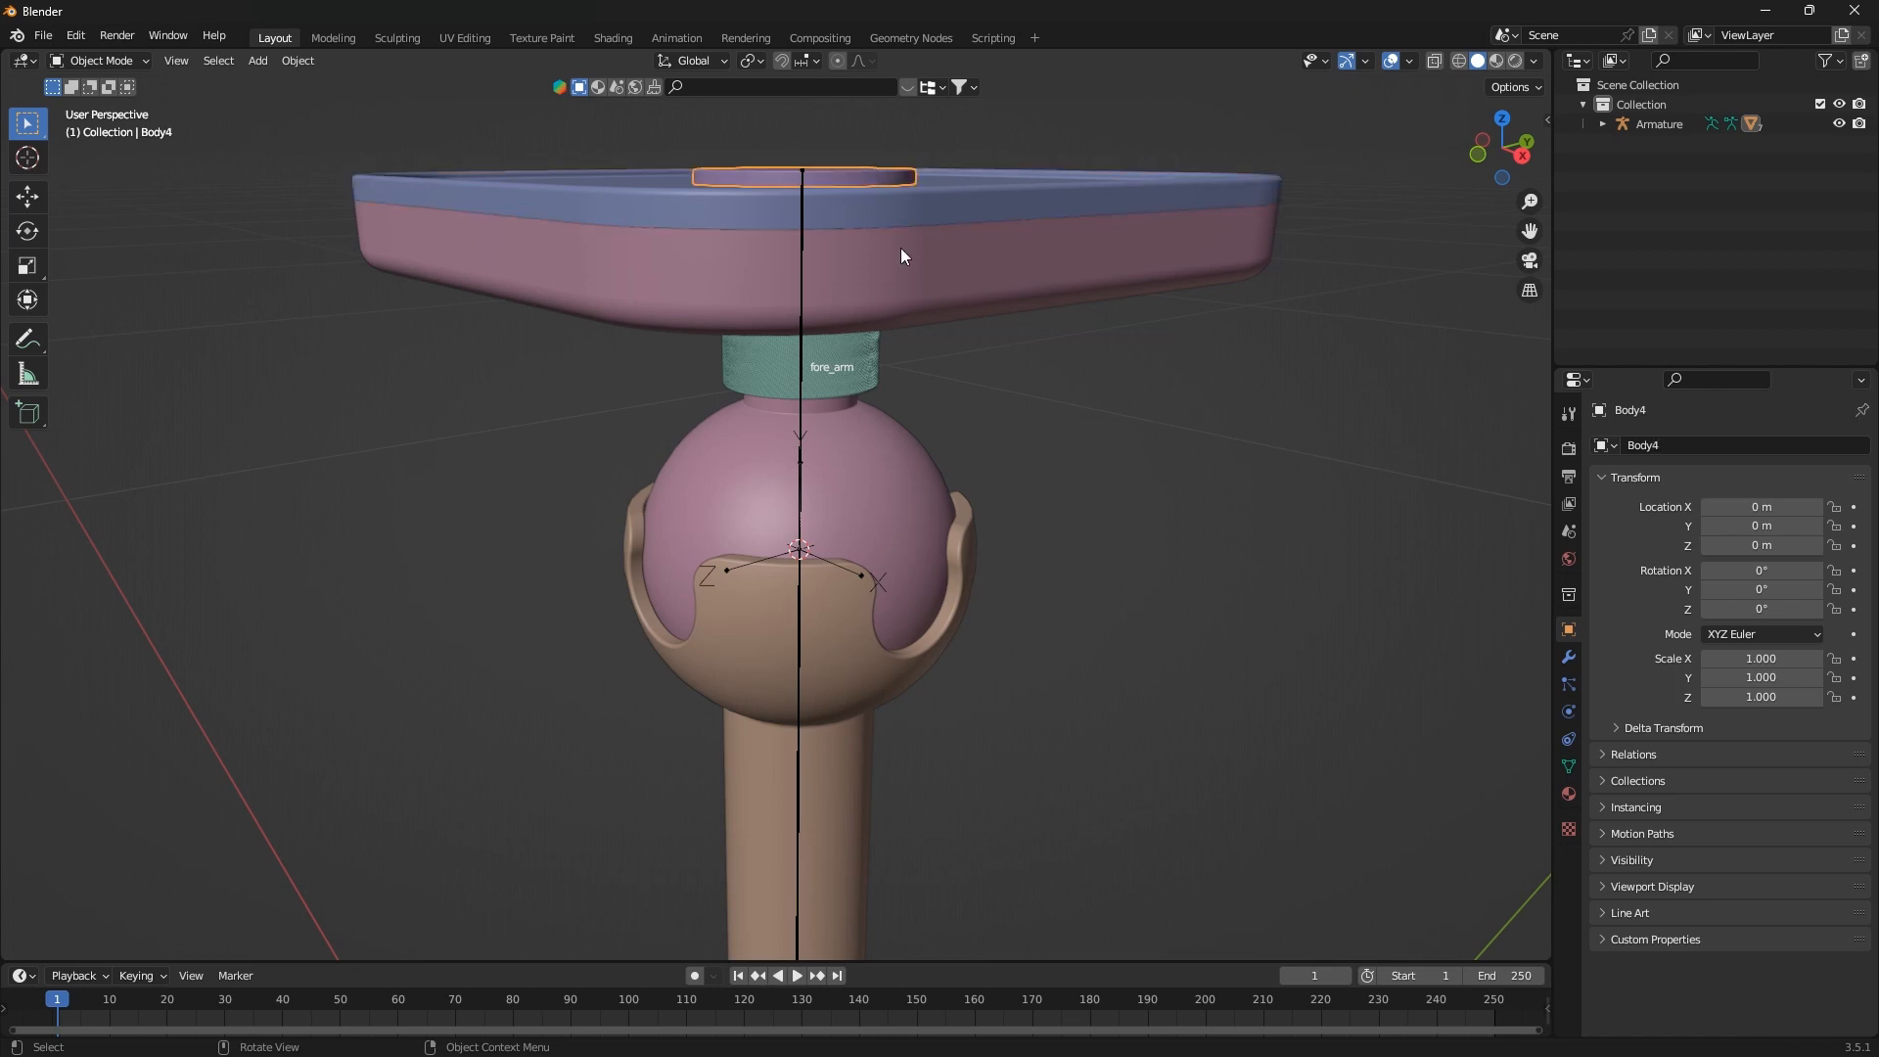
Select the ball-and-tray body Body404 and check whether it has any modifiers
click(867, 501)
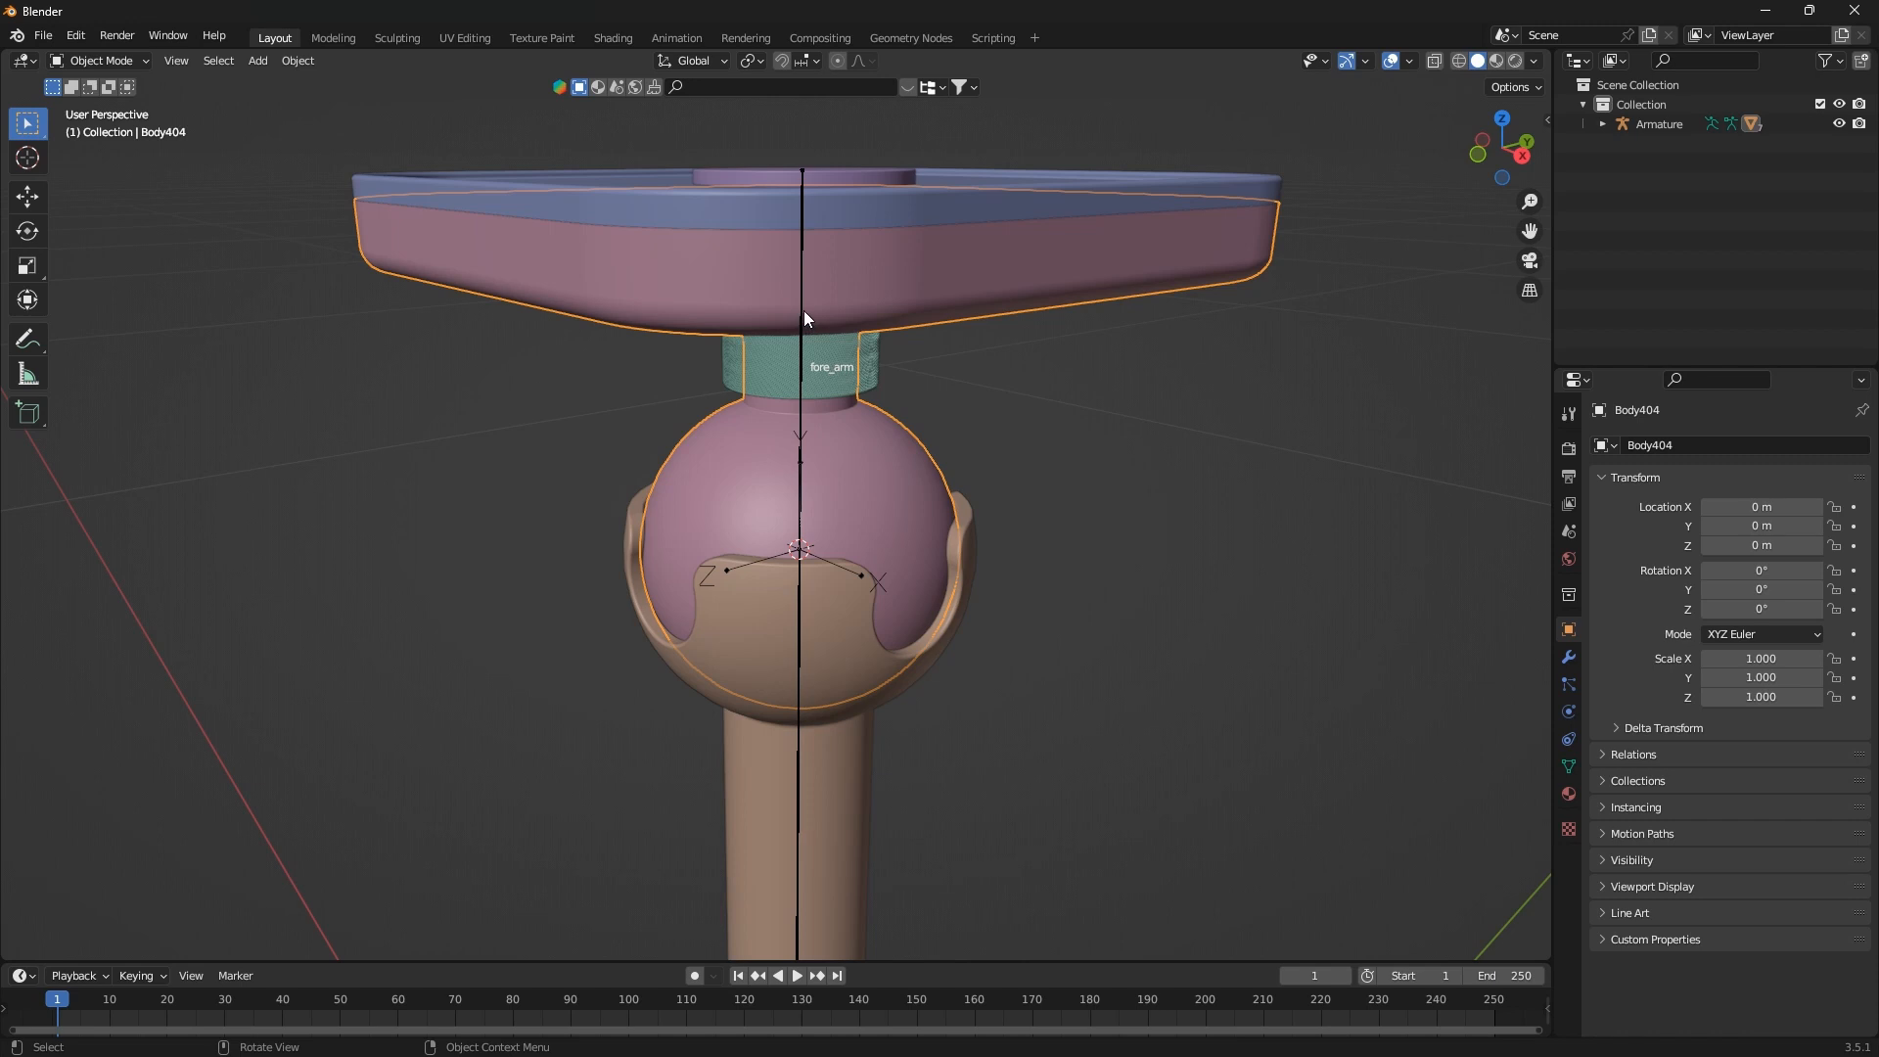
scroll(804, 315, down, 4)
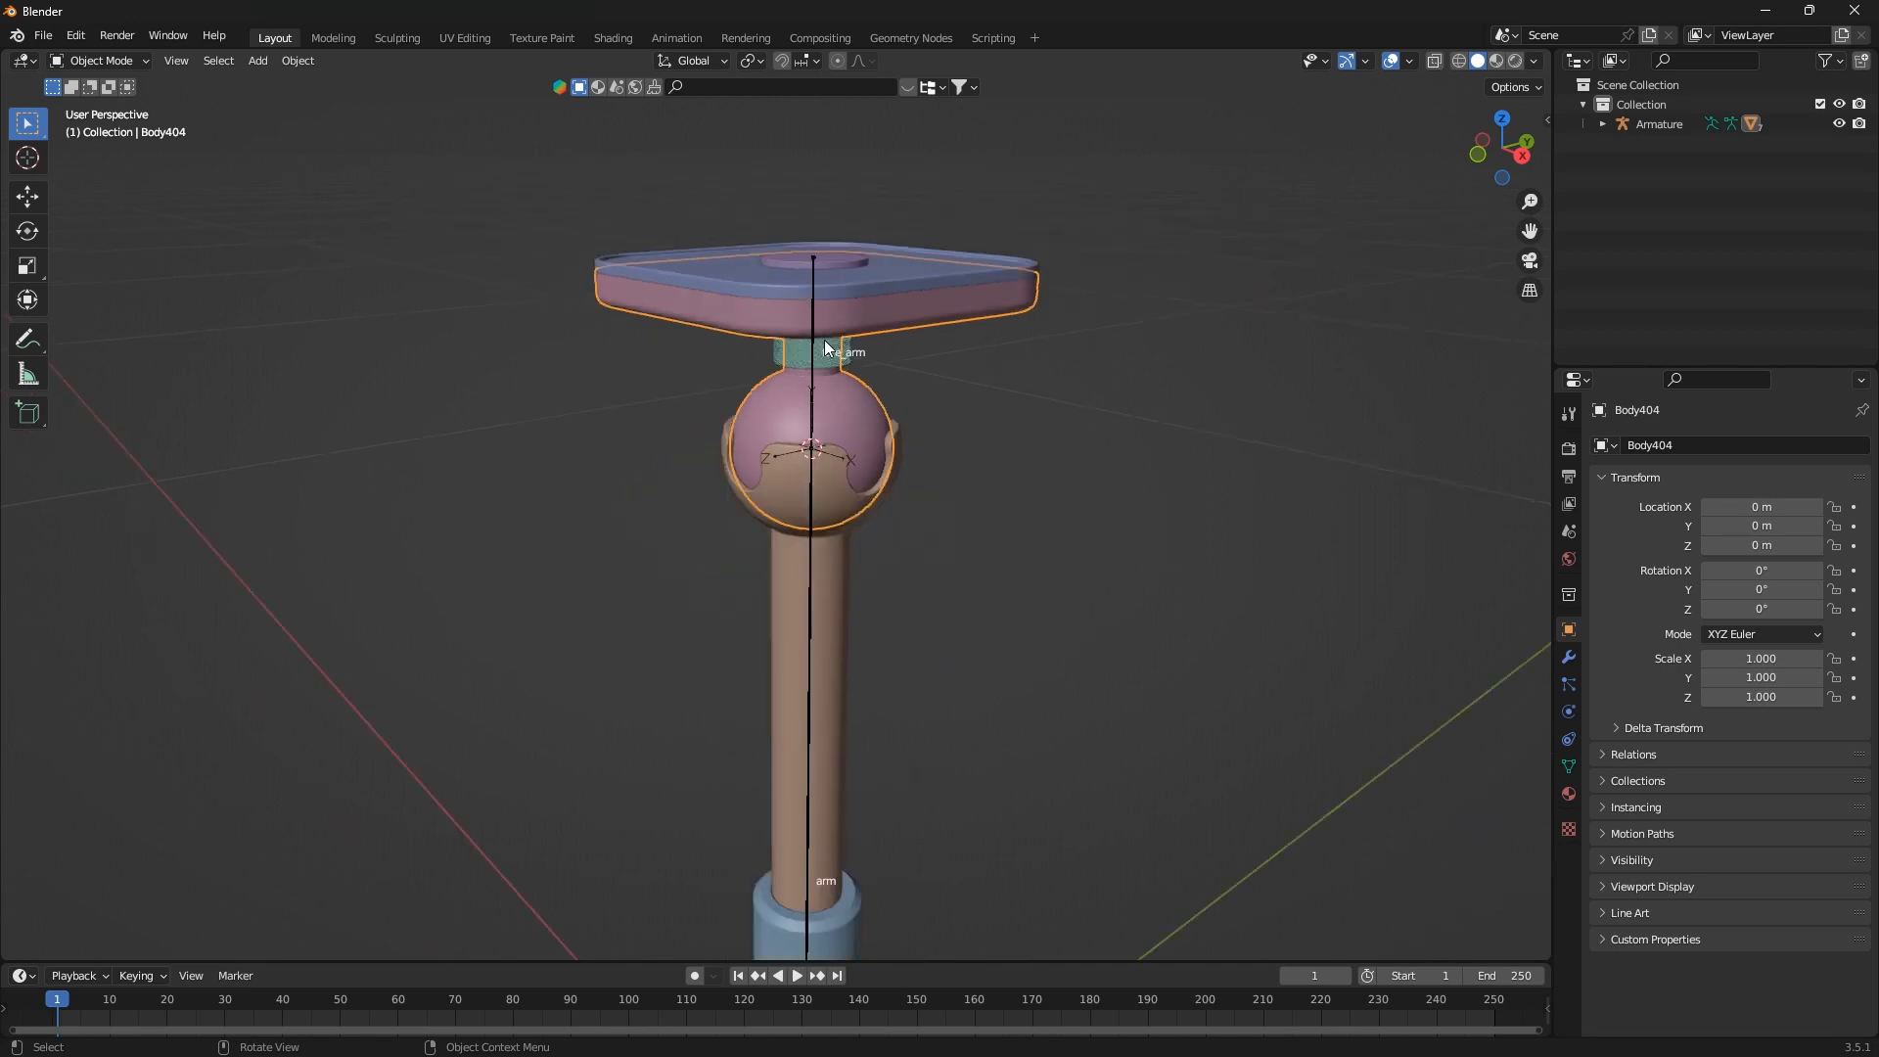
scroll(772, 376, down, 3)
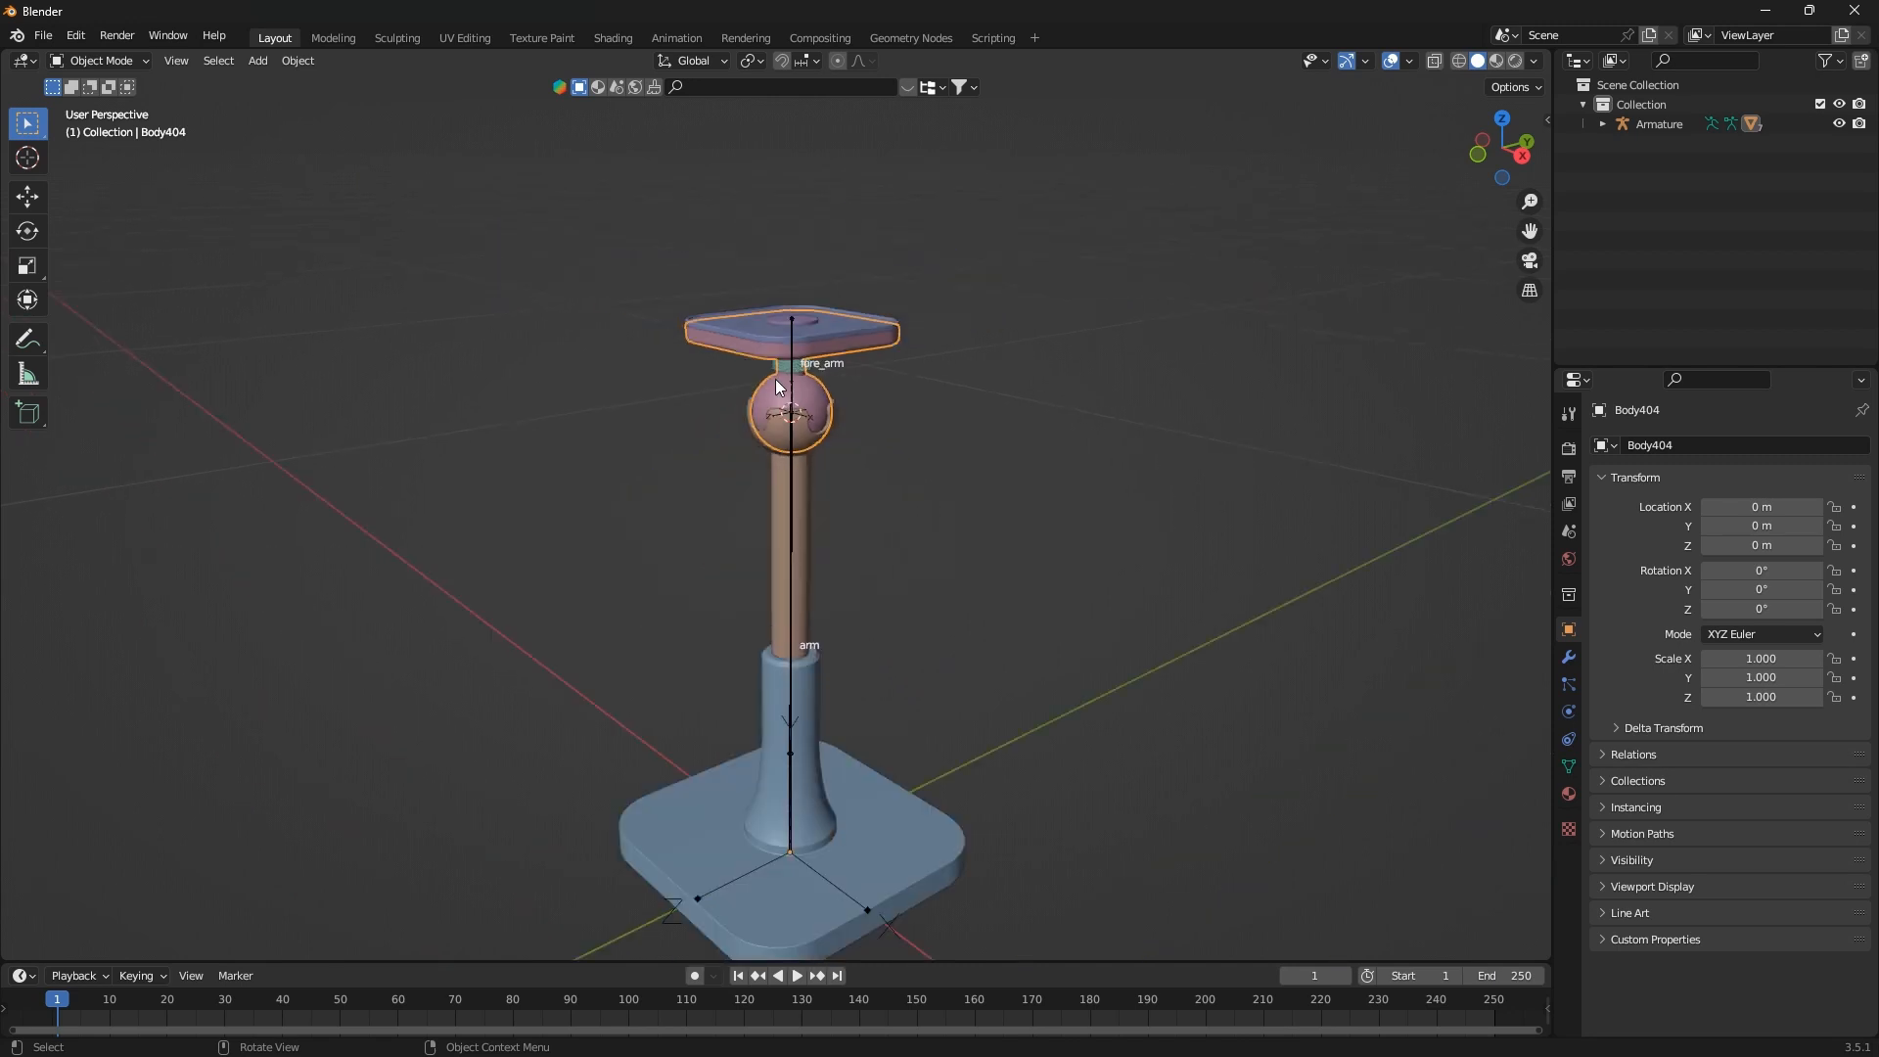
scroll(783, 384, up, 5)
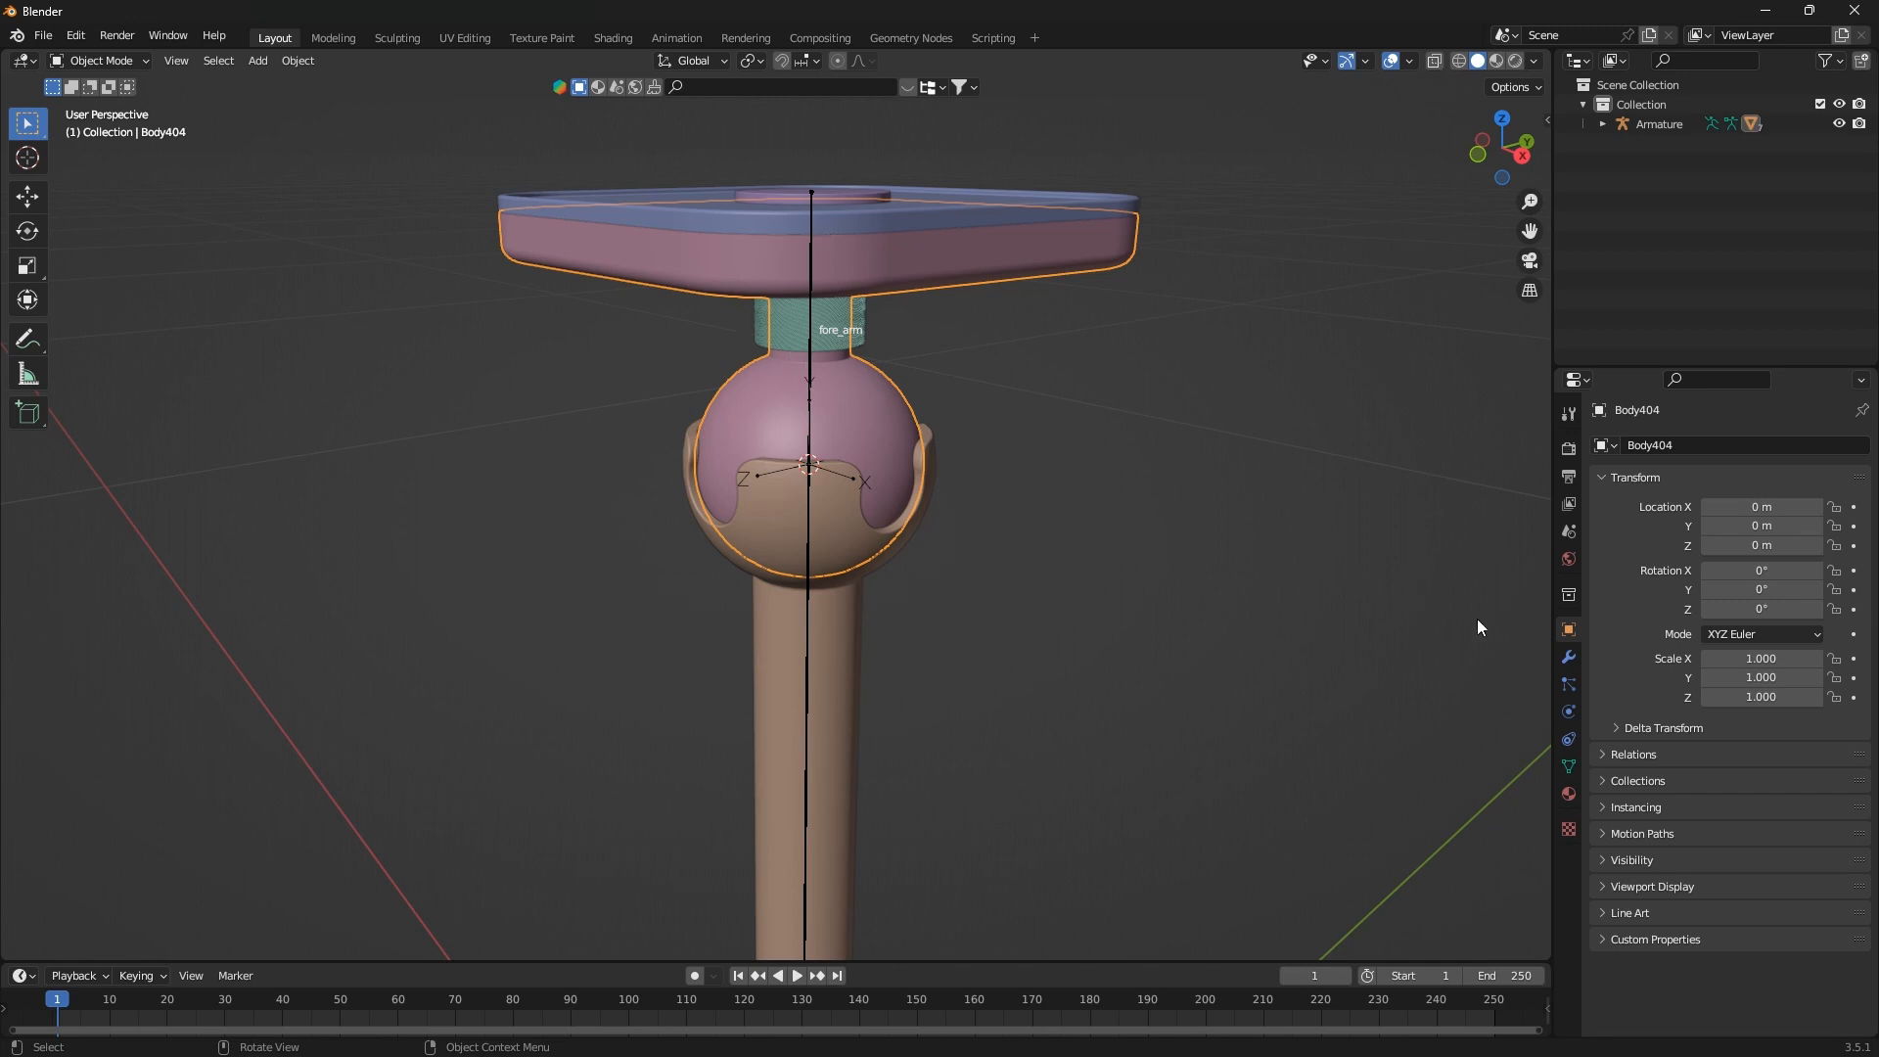
click(1569, 657)
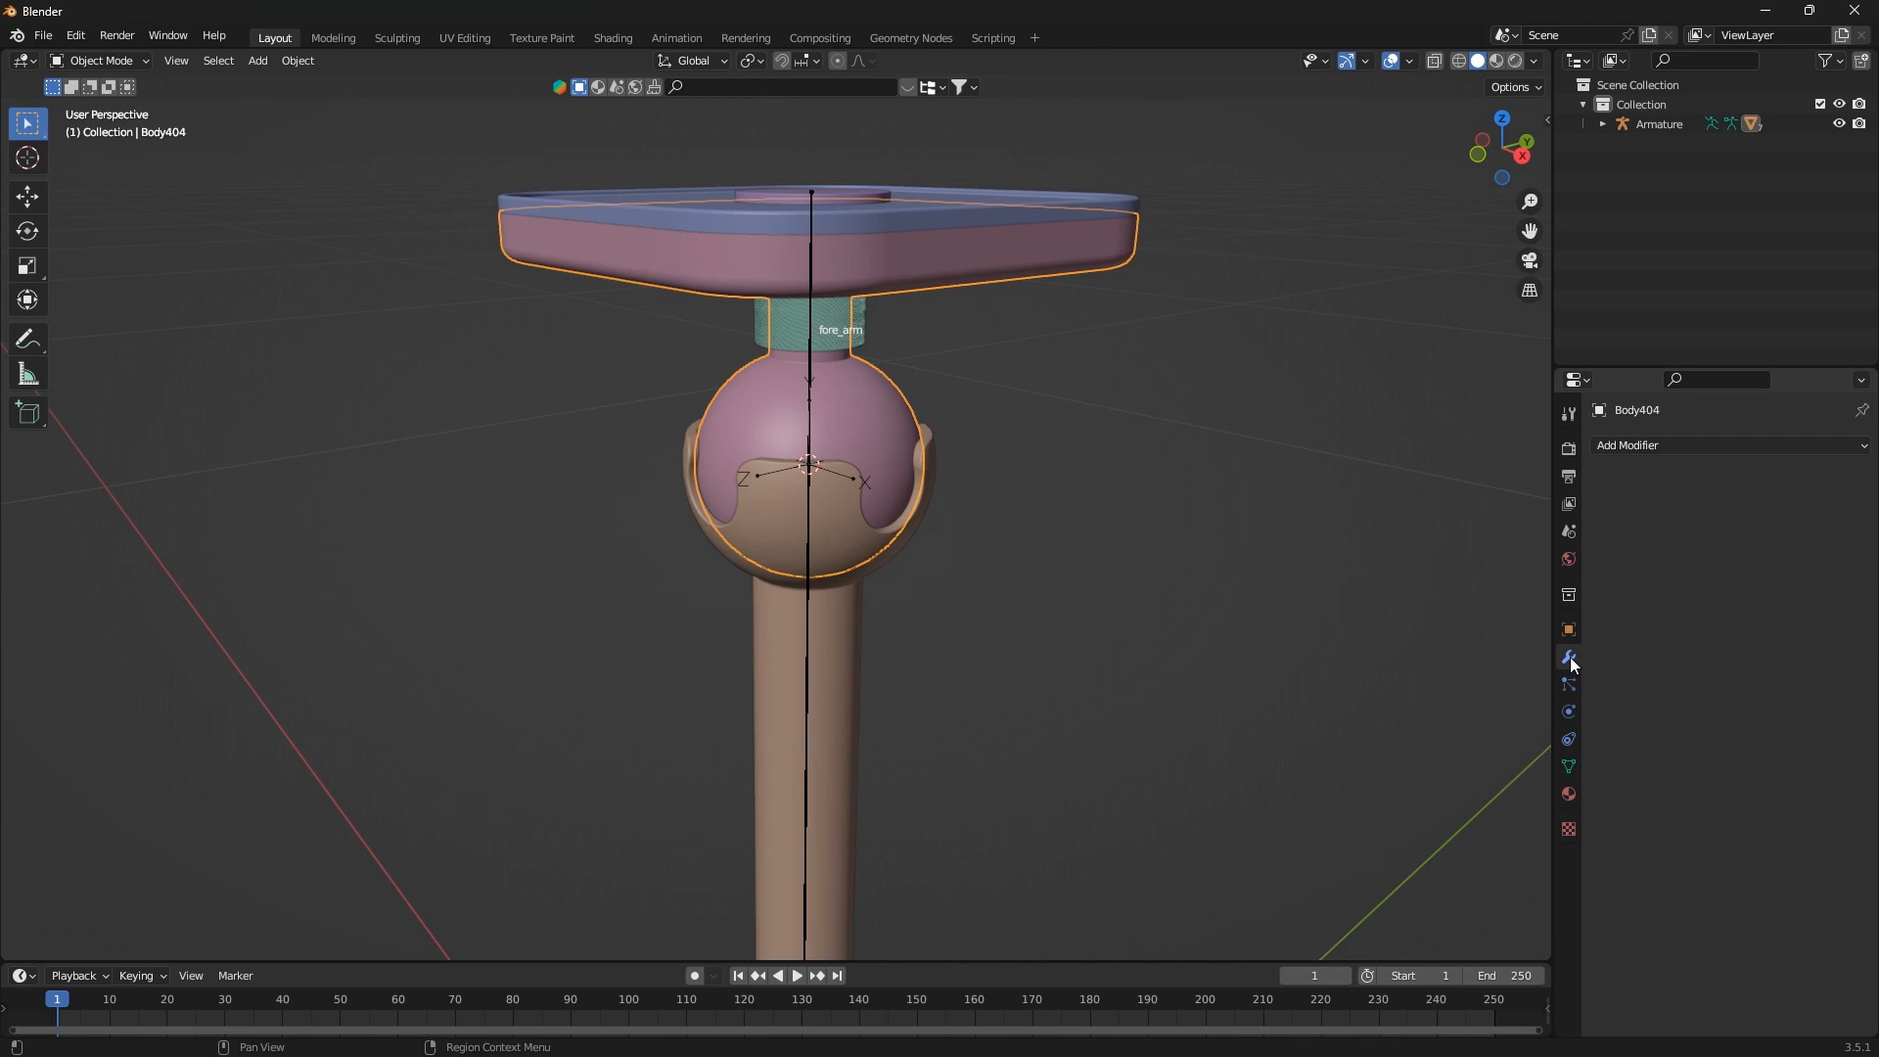
scroll(977, 391, down, 3)
scroll(959, 441, up, 5)
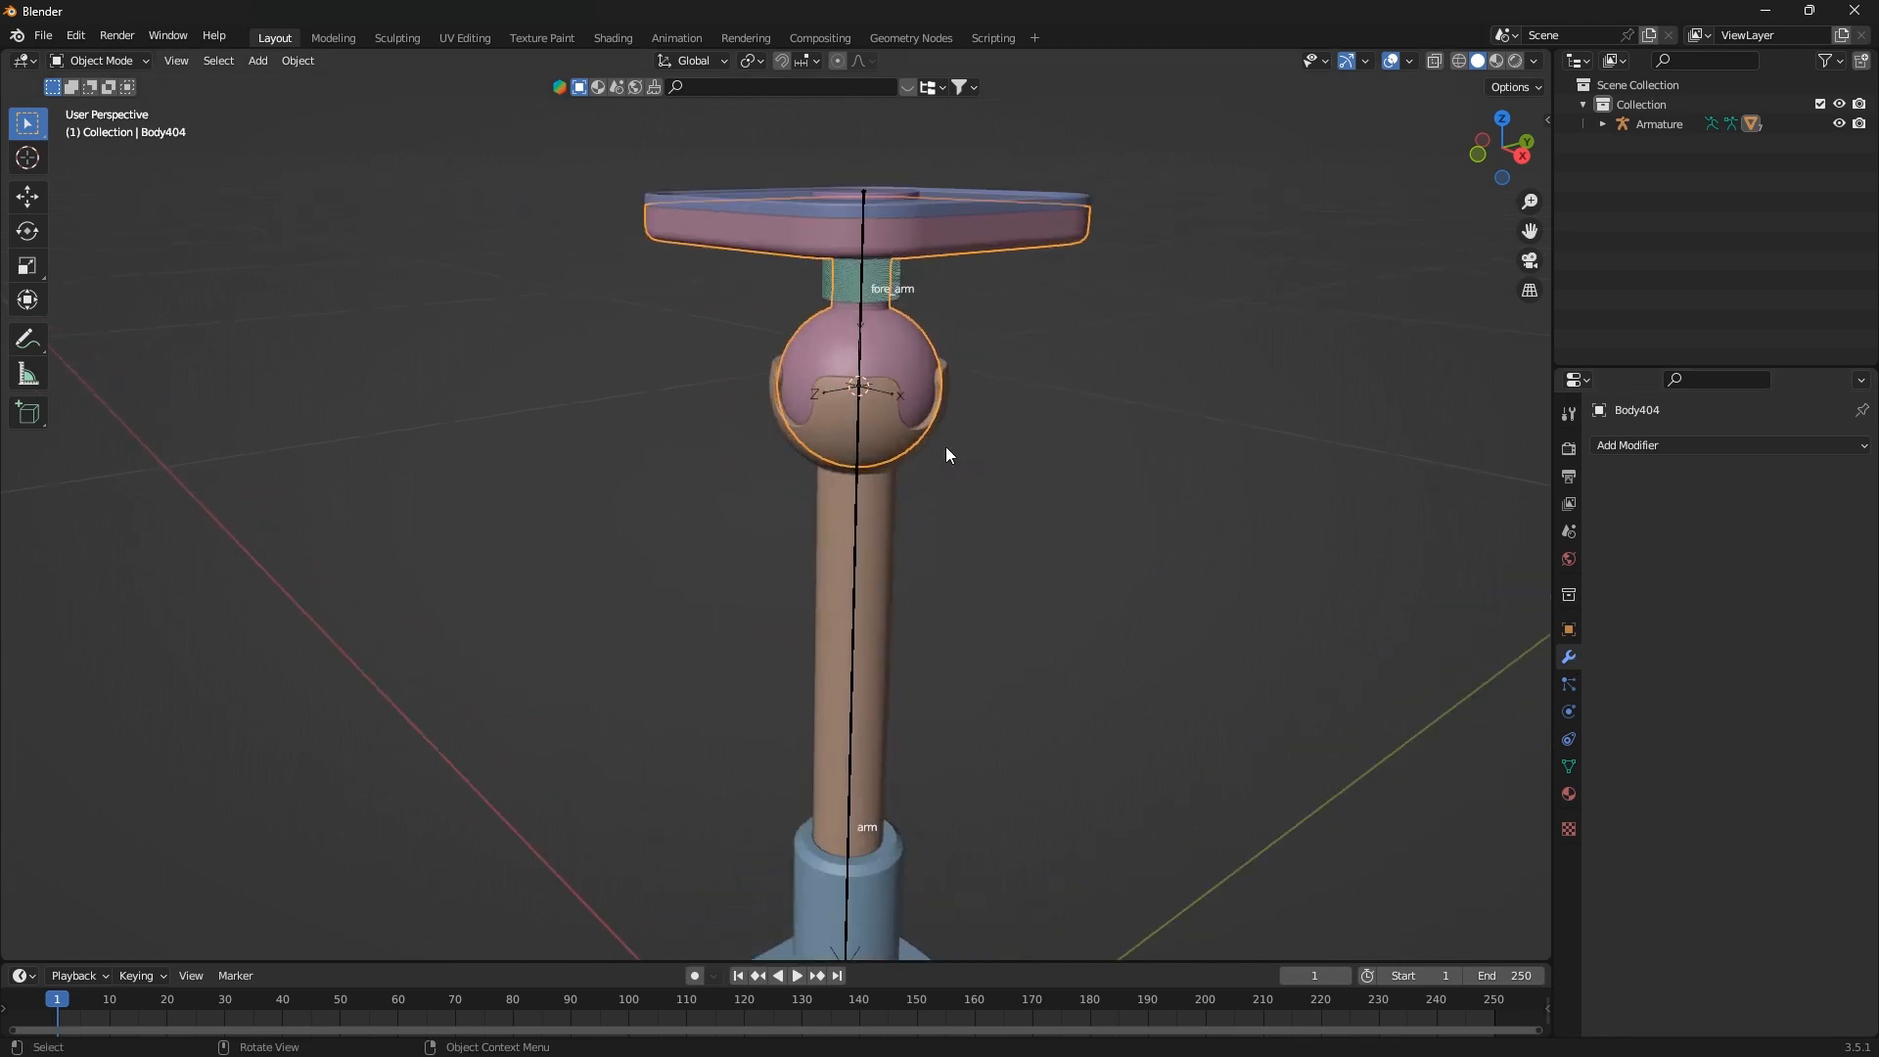
Select the armature, enter Edit Mode, and select the arm bone
click(838, 539)
scroll(837, 580, down, 3)
scroll(838, 847, up, 4)
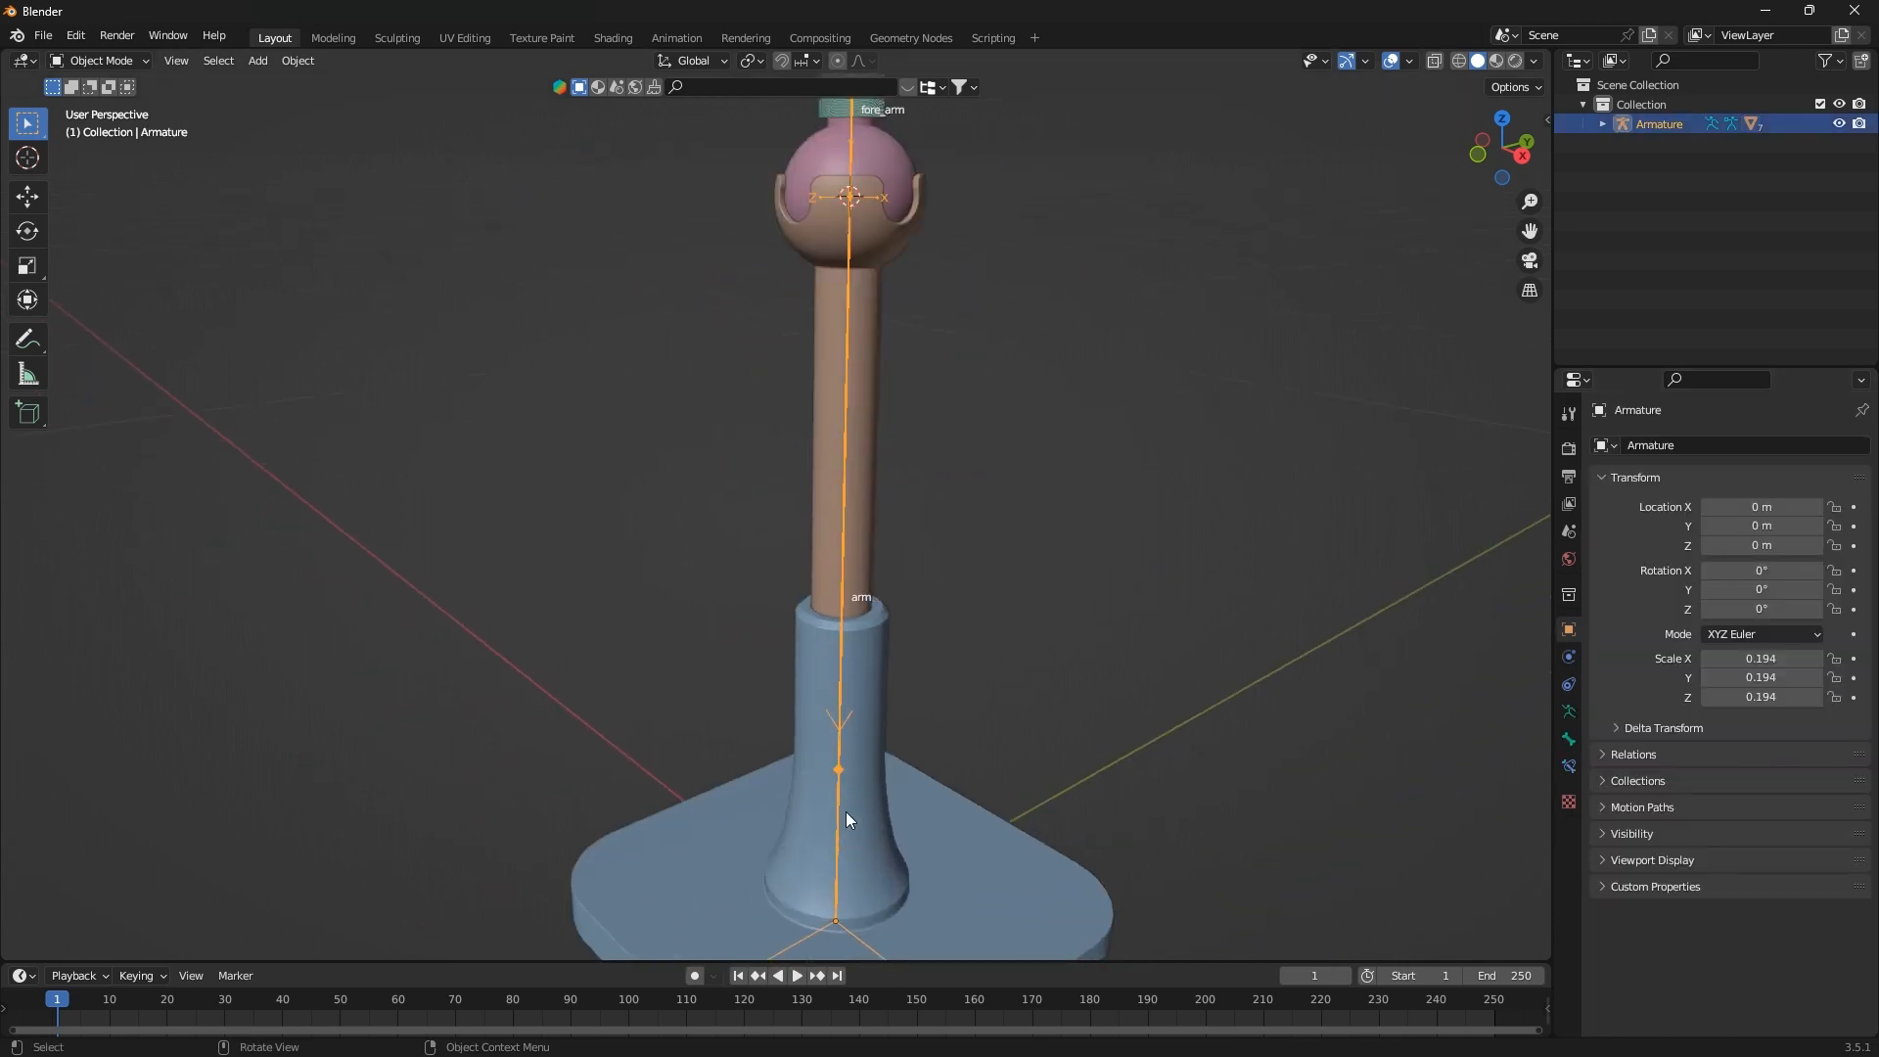
key(Tab)
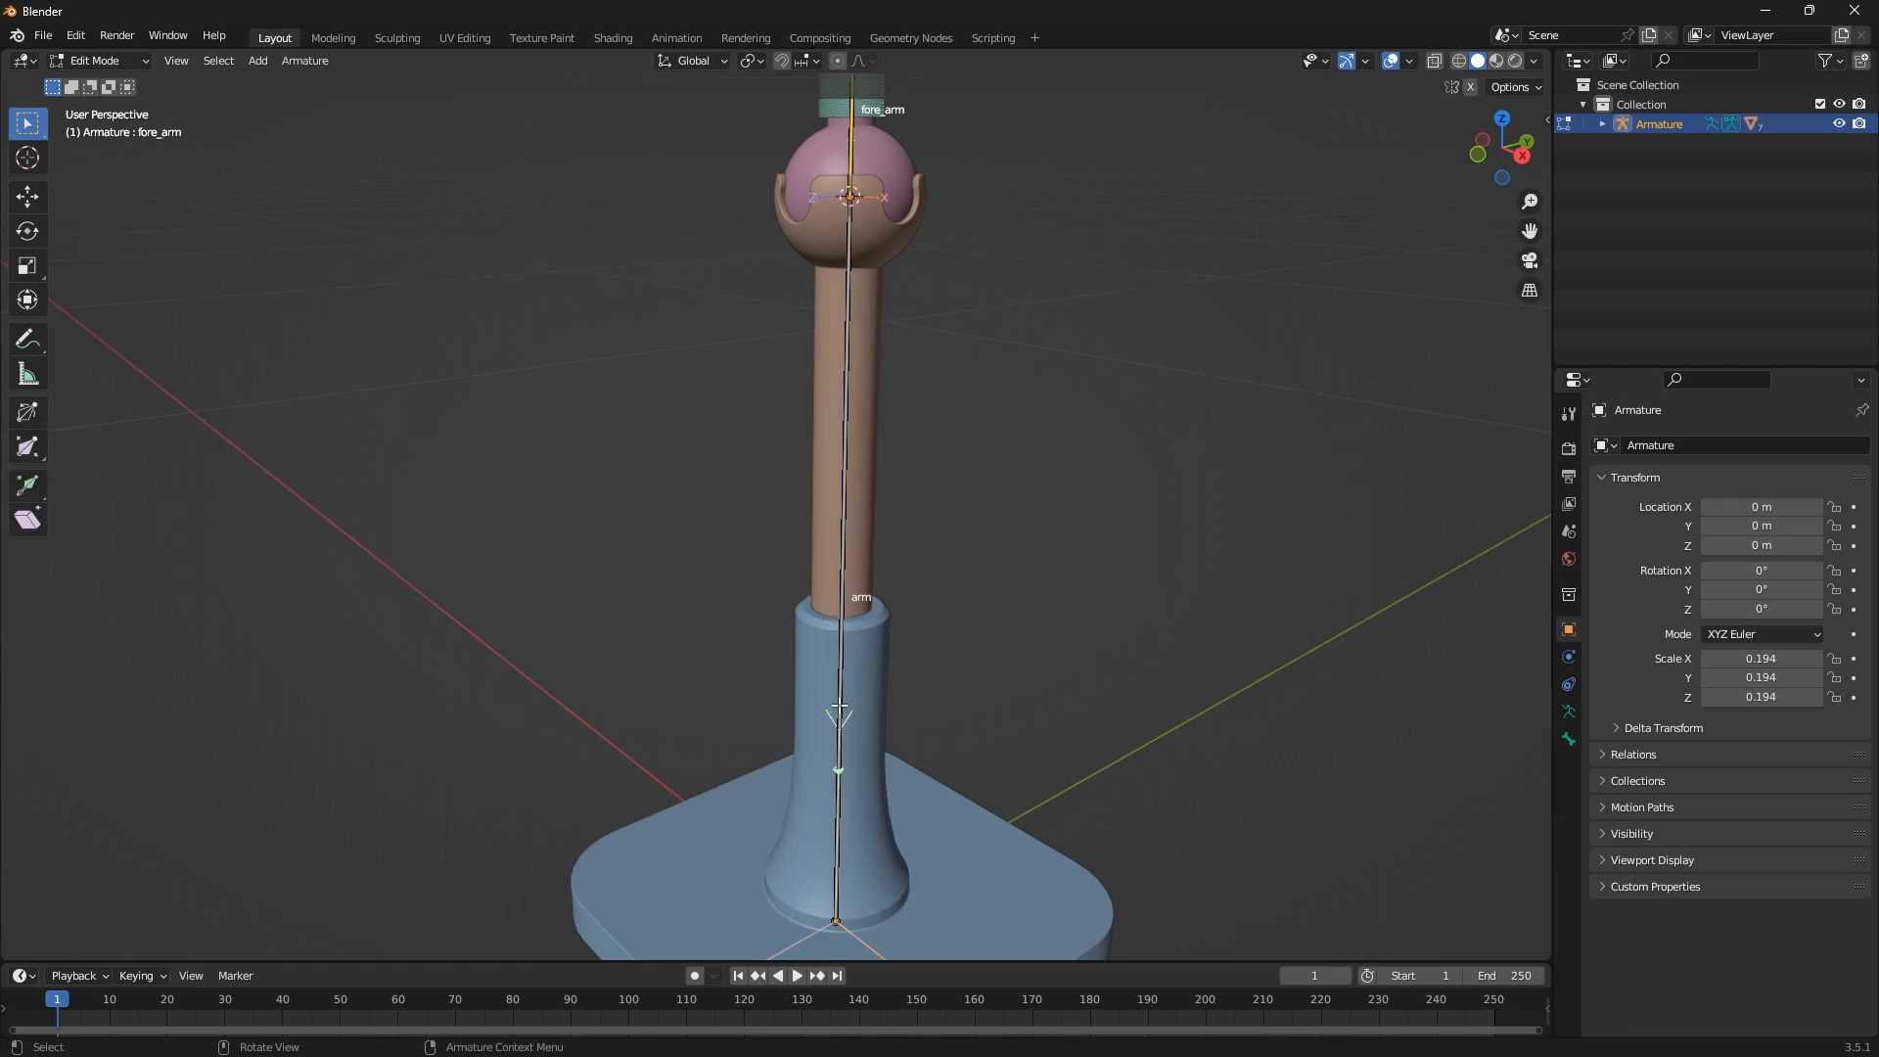
click(839, 703)
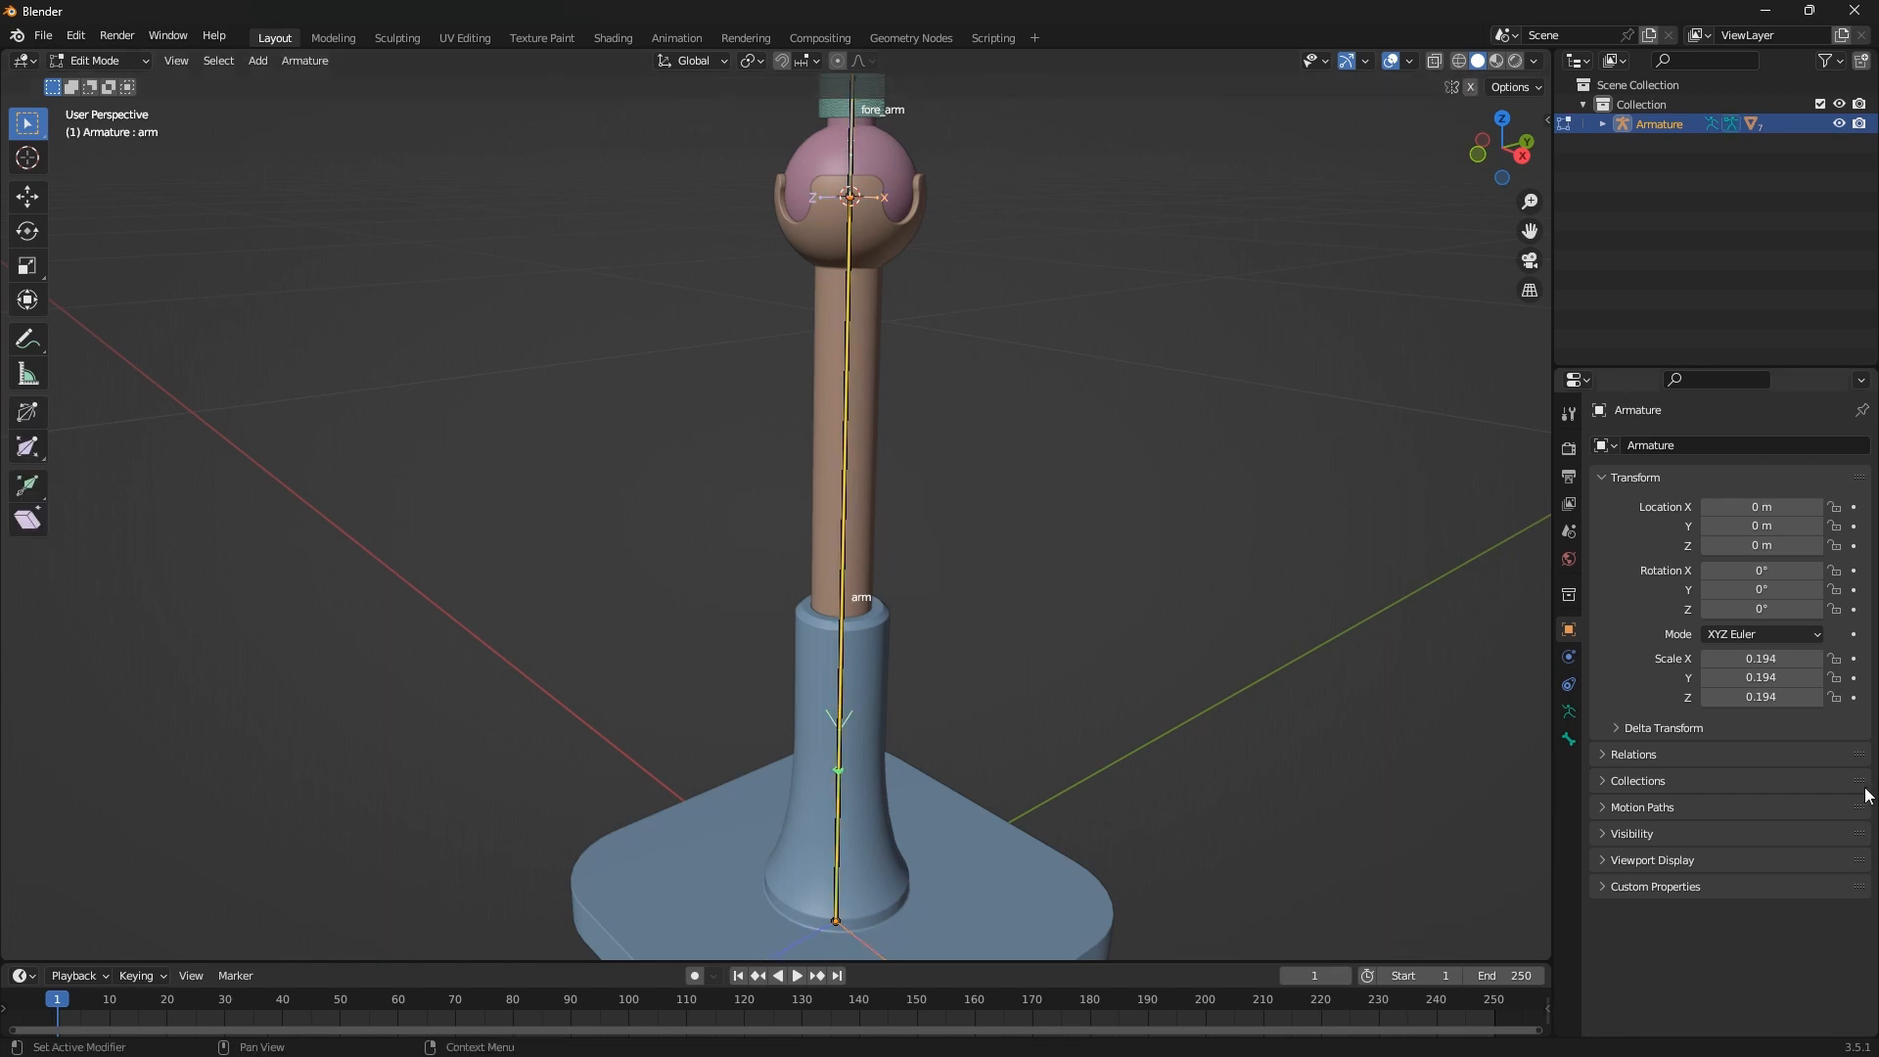
click(1569, 712)
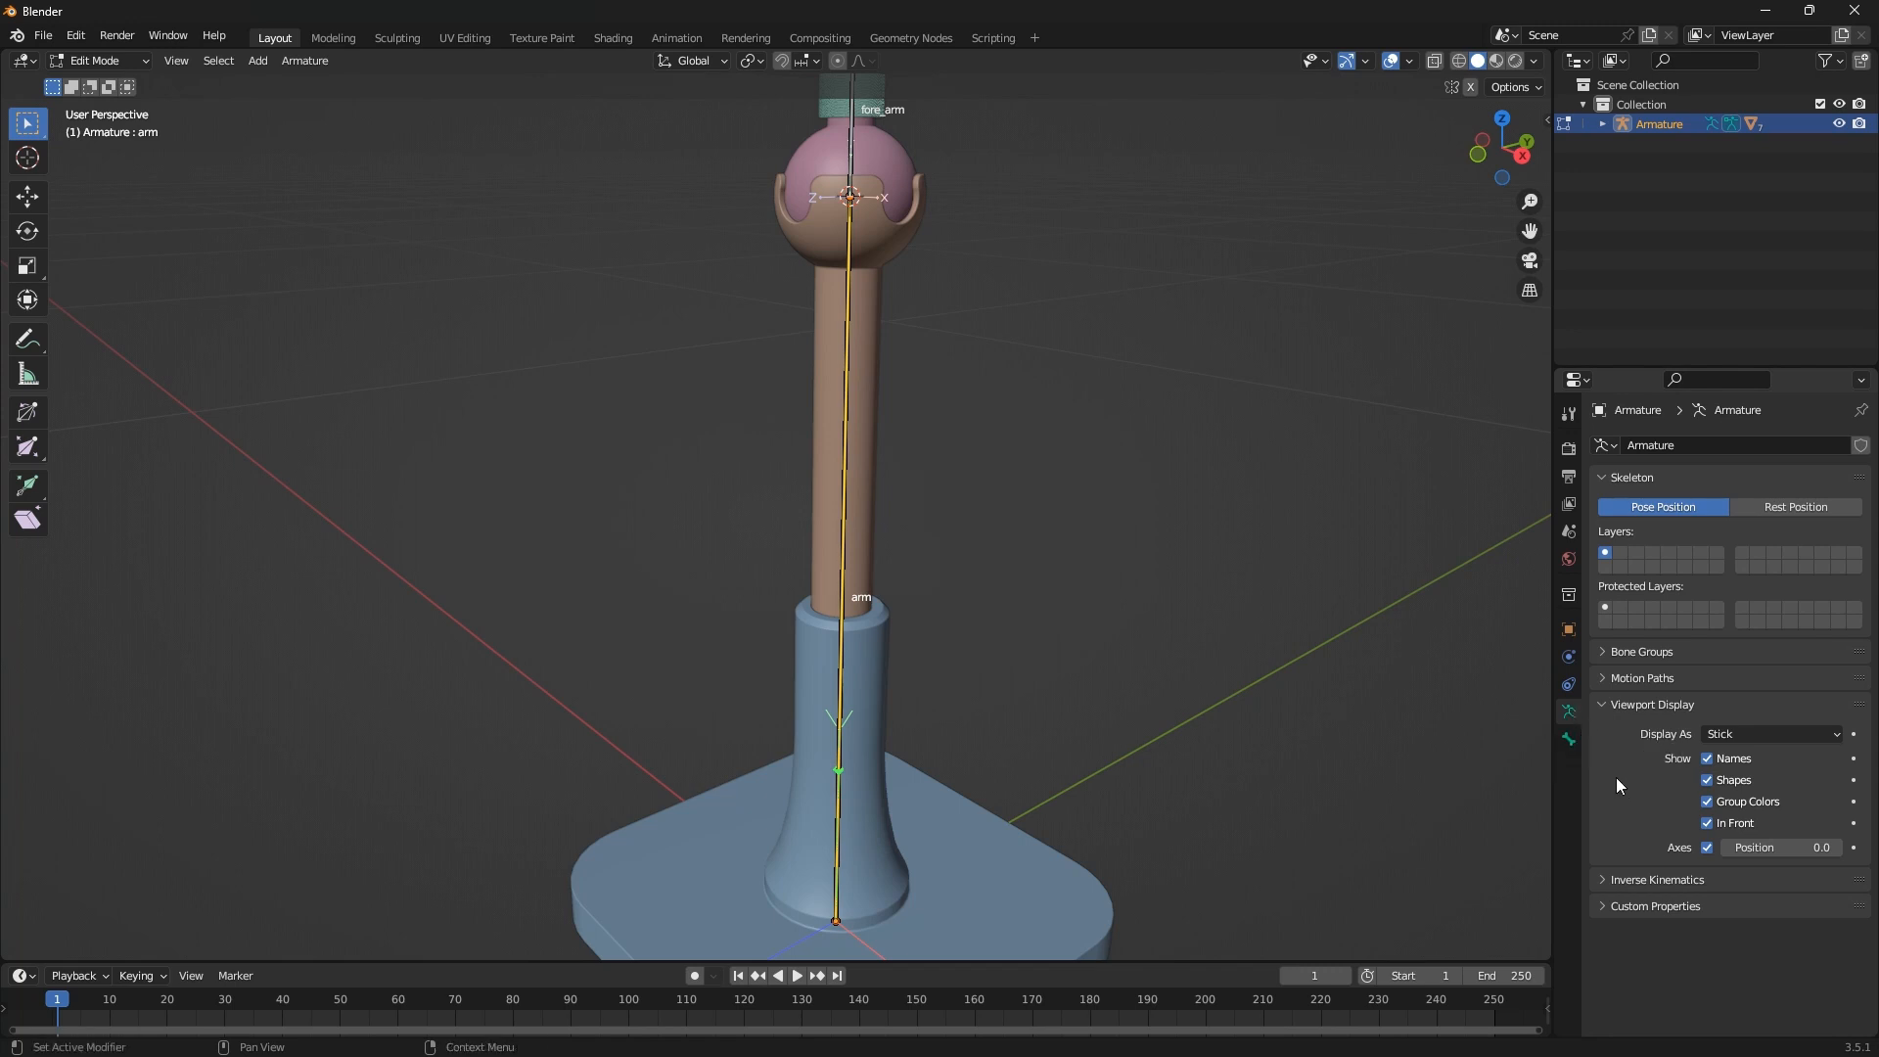
click(1599, 908)
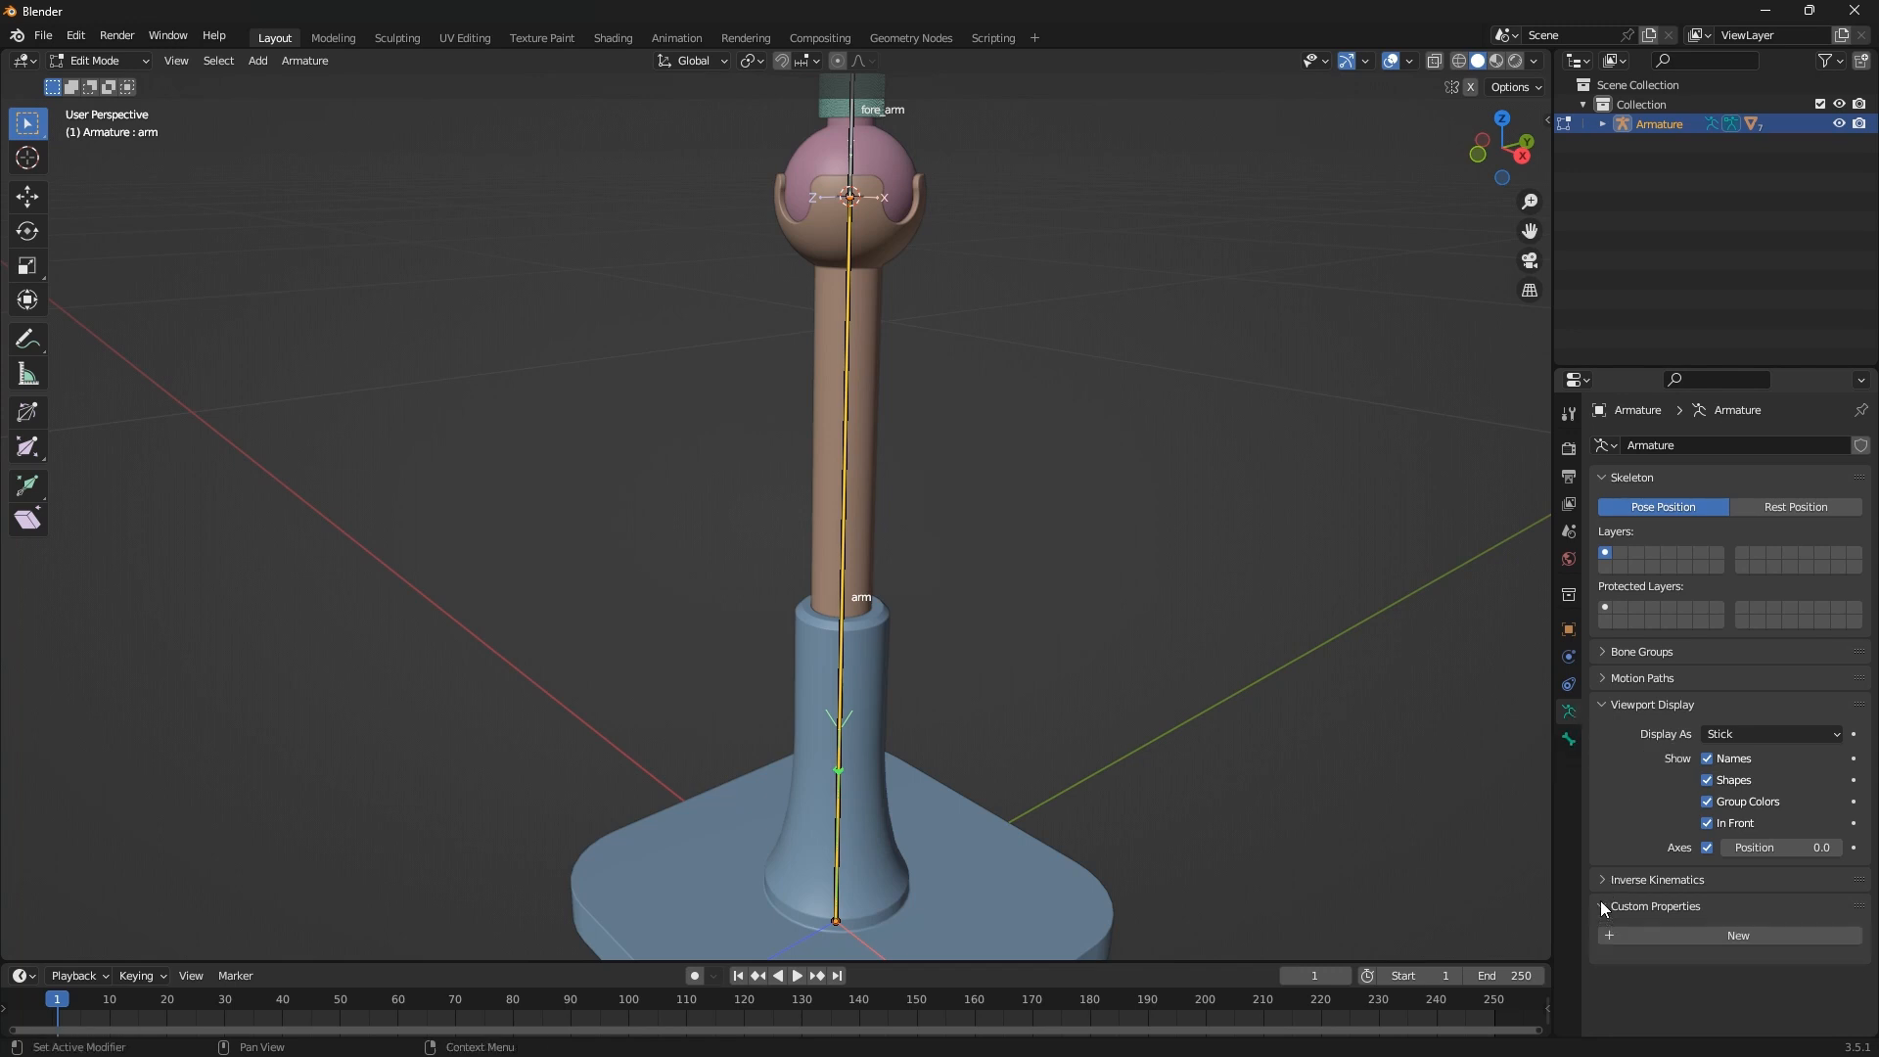
click(1750, 935)
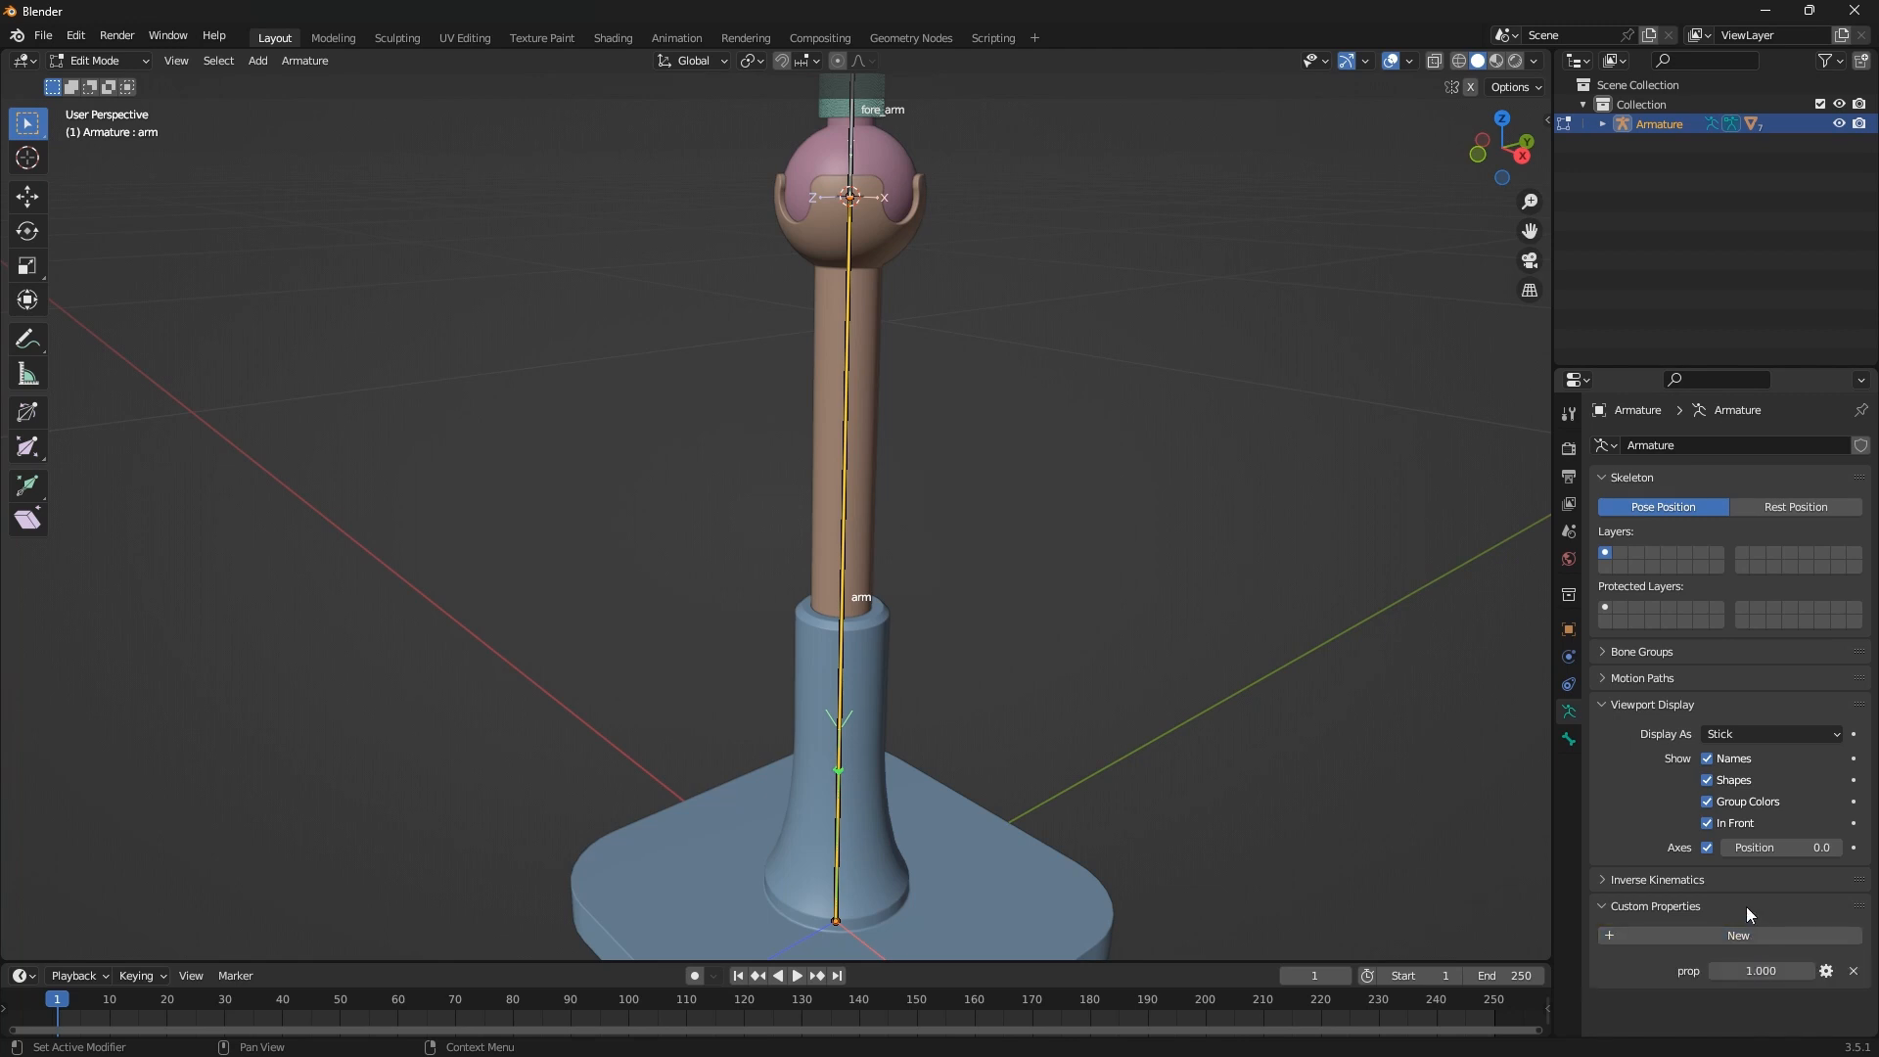
click(1853, 971)
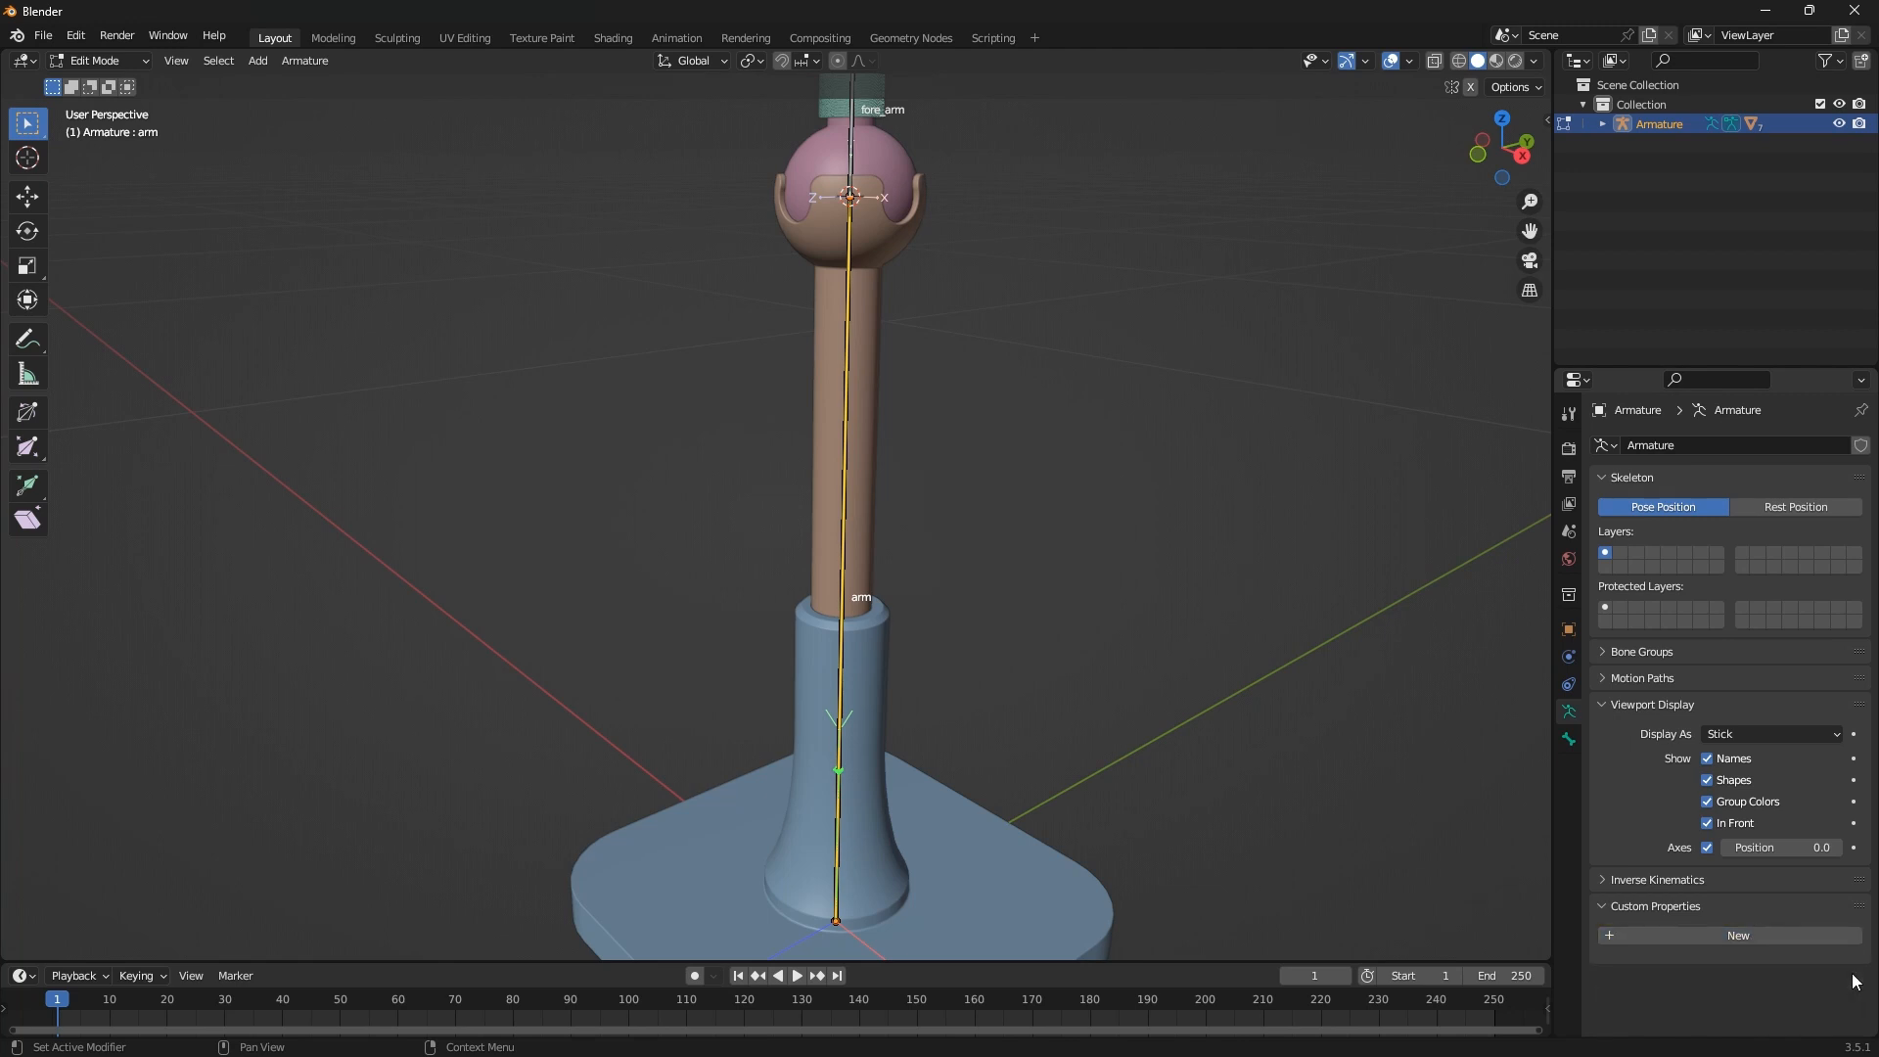
Switch the armature to Pose Mode, and try adding a custom property to its data before deleting it
click(98, 59)
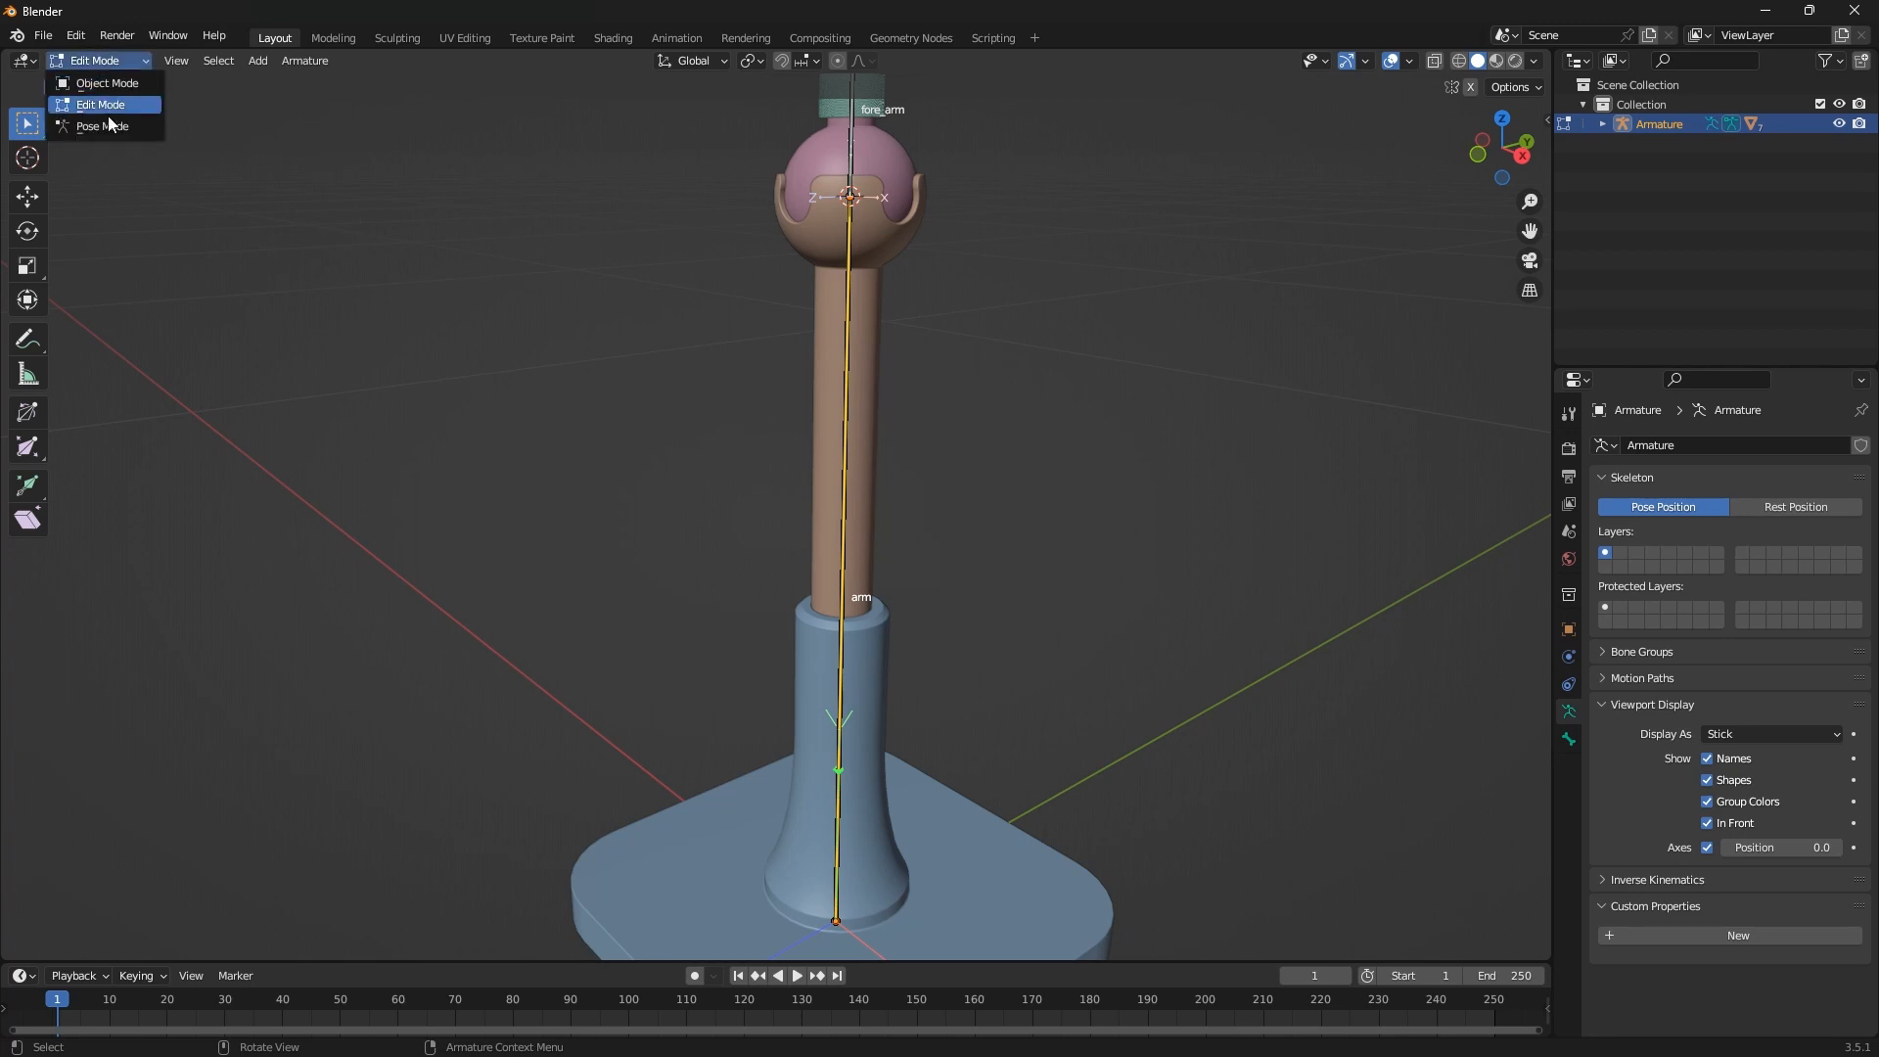
click(102, 126)
click(1745, 938)
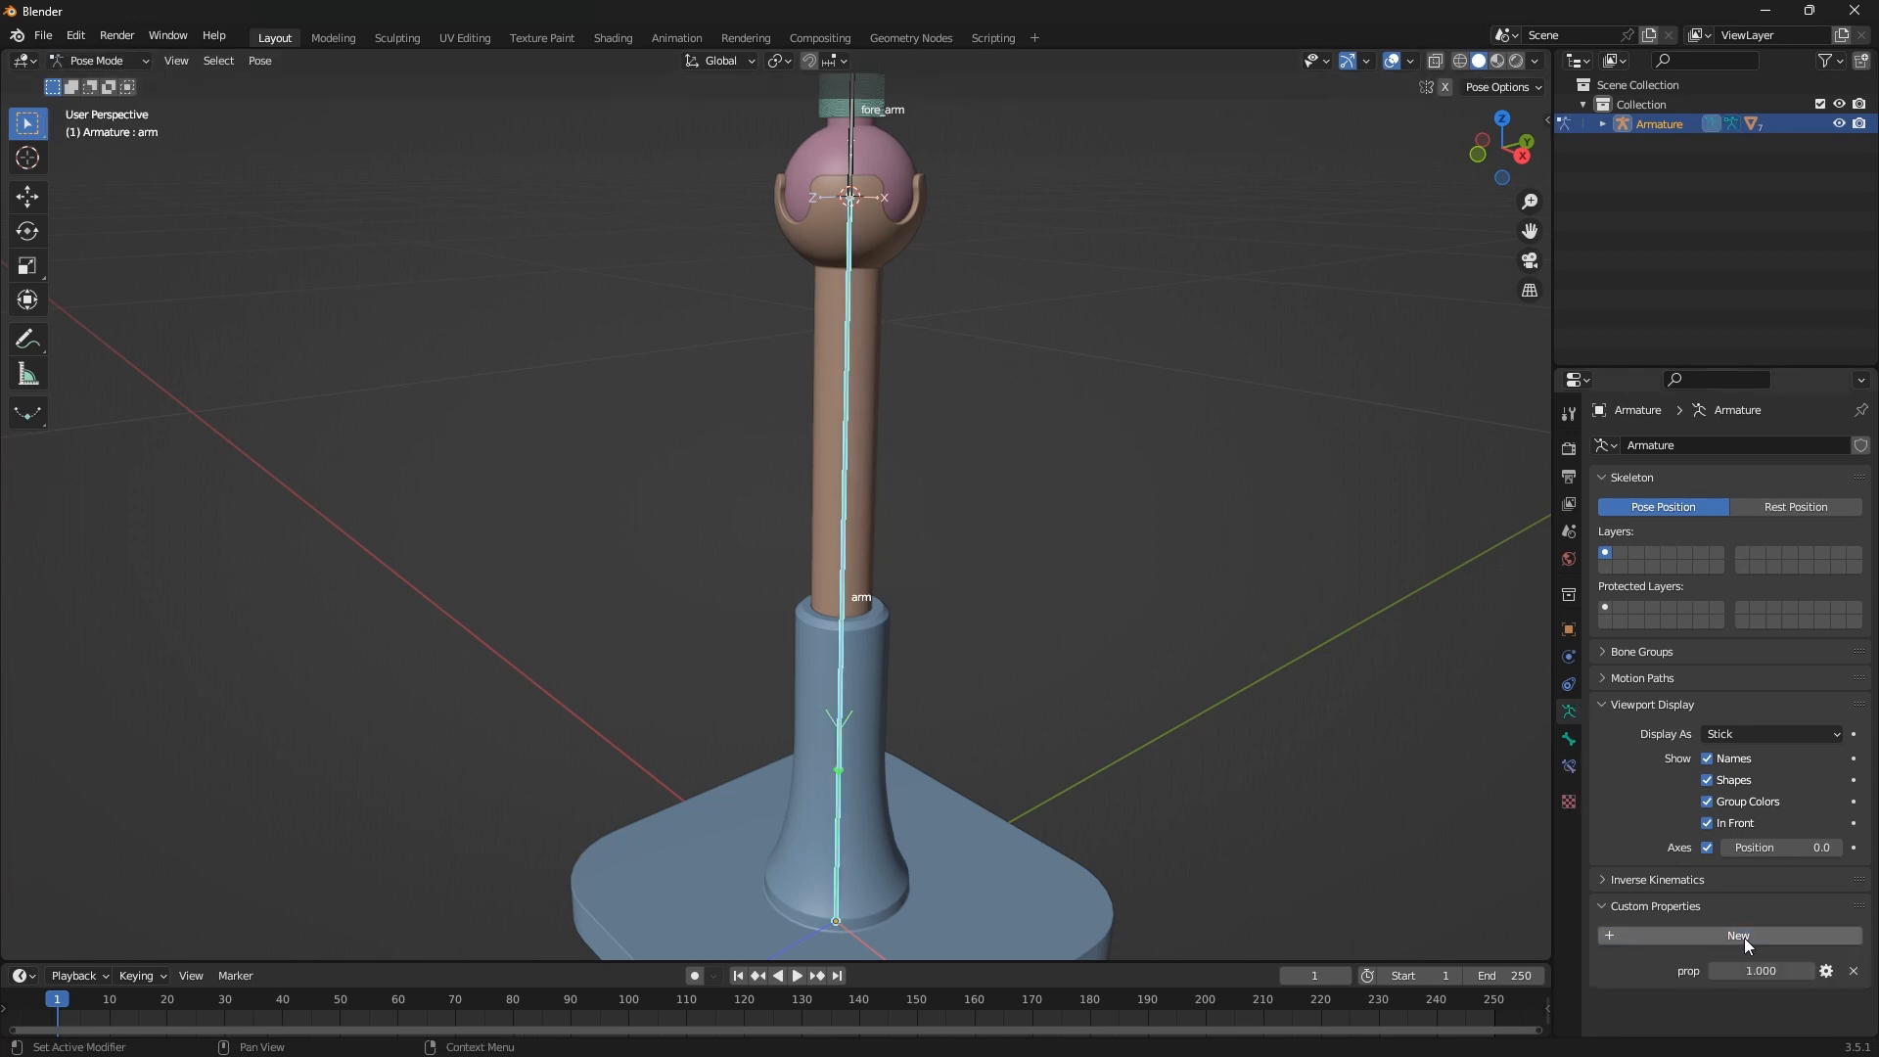
click(1853, 971)
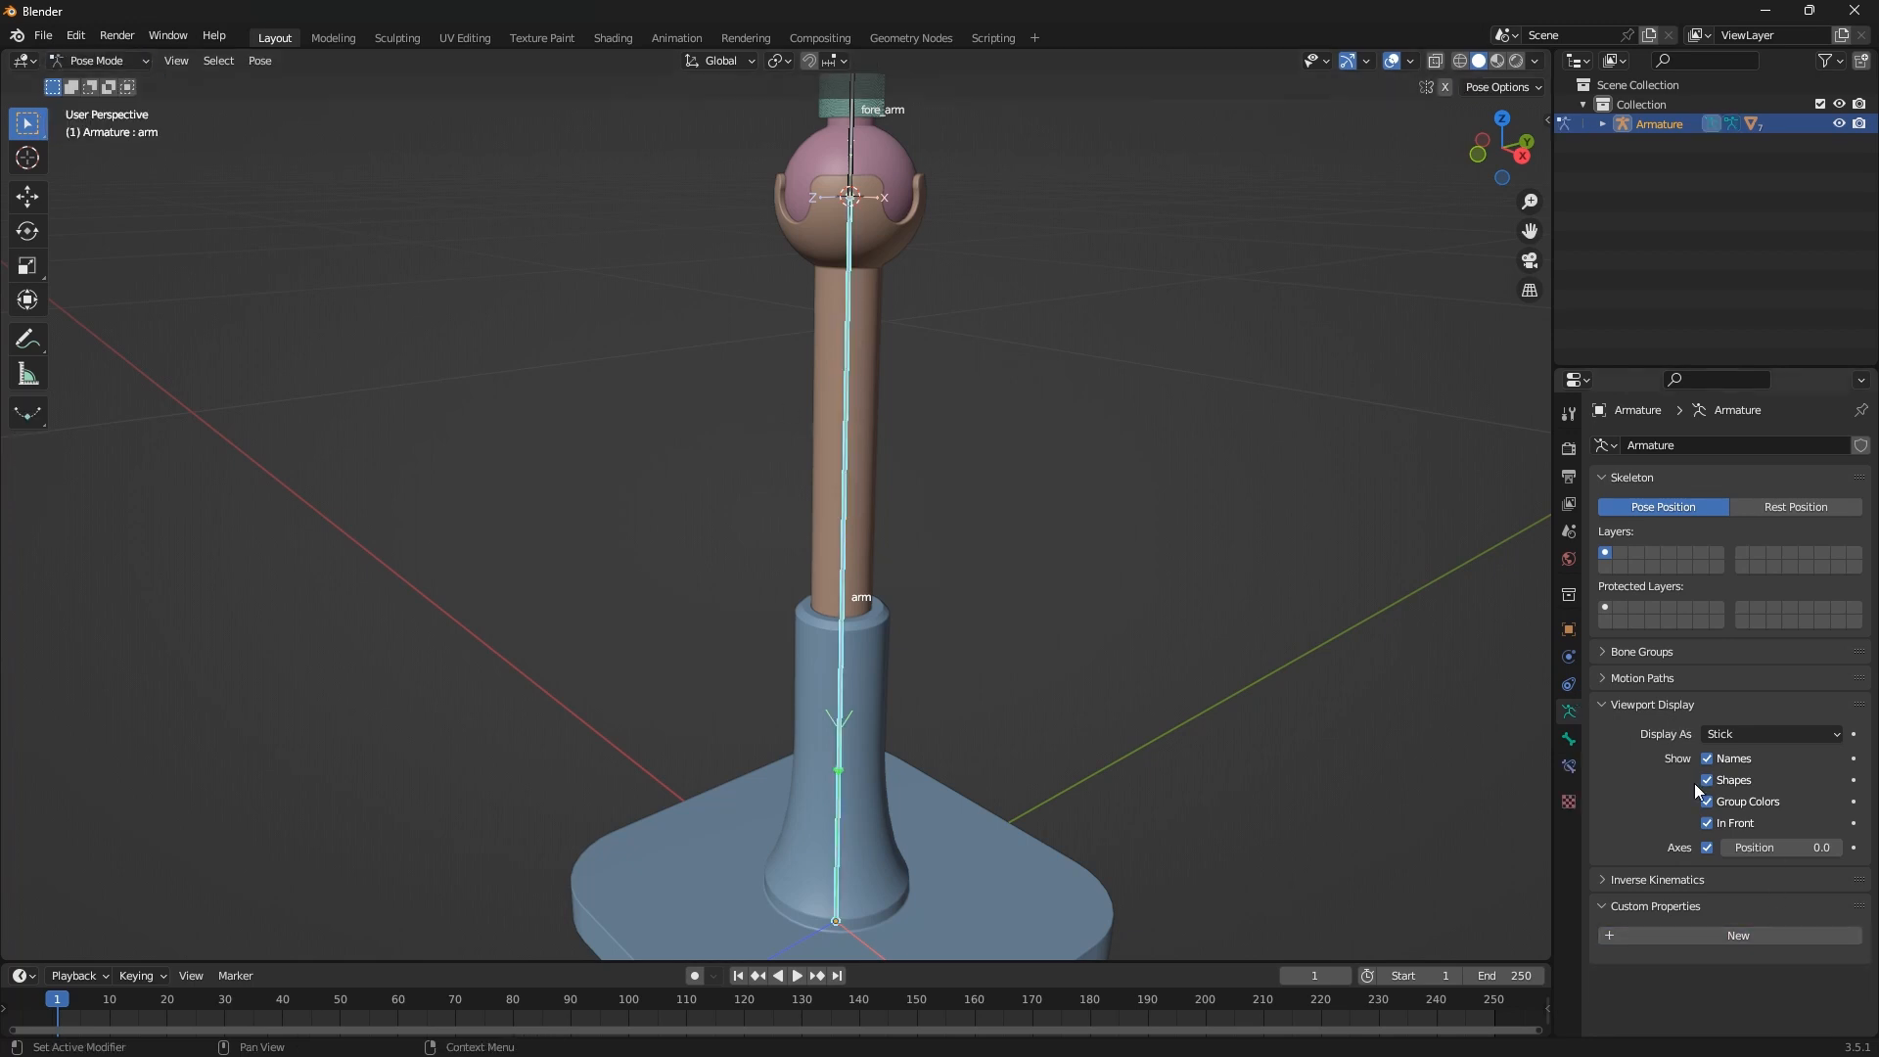
Add a bone group named arm to the armature with the arm bone selected
click(1611, 704)
click(1609, 652)
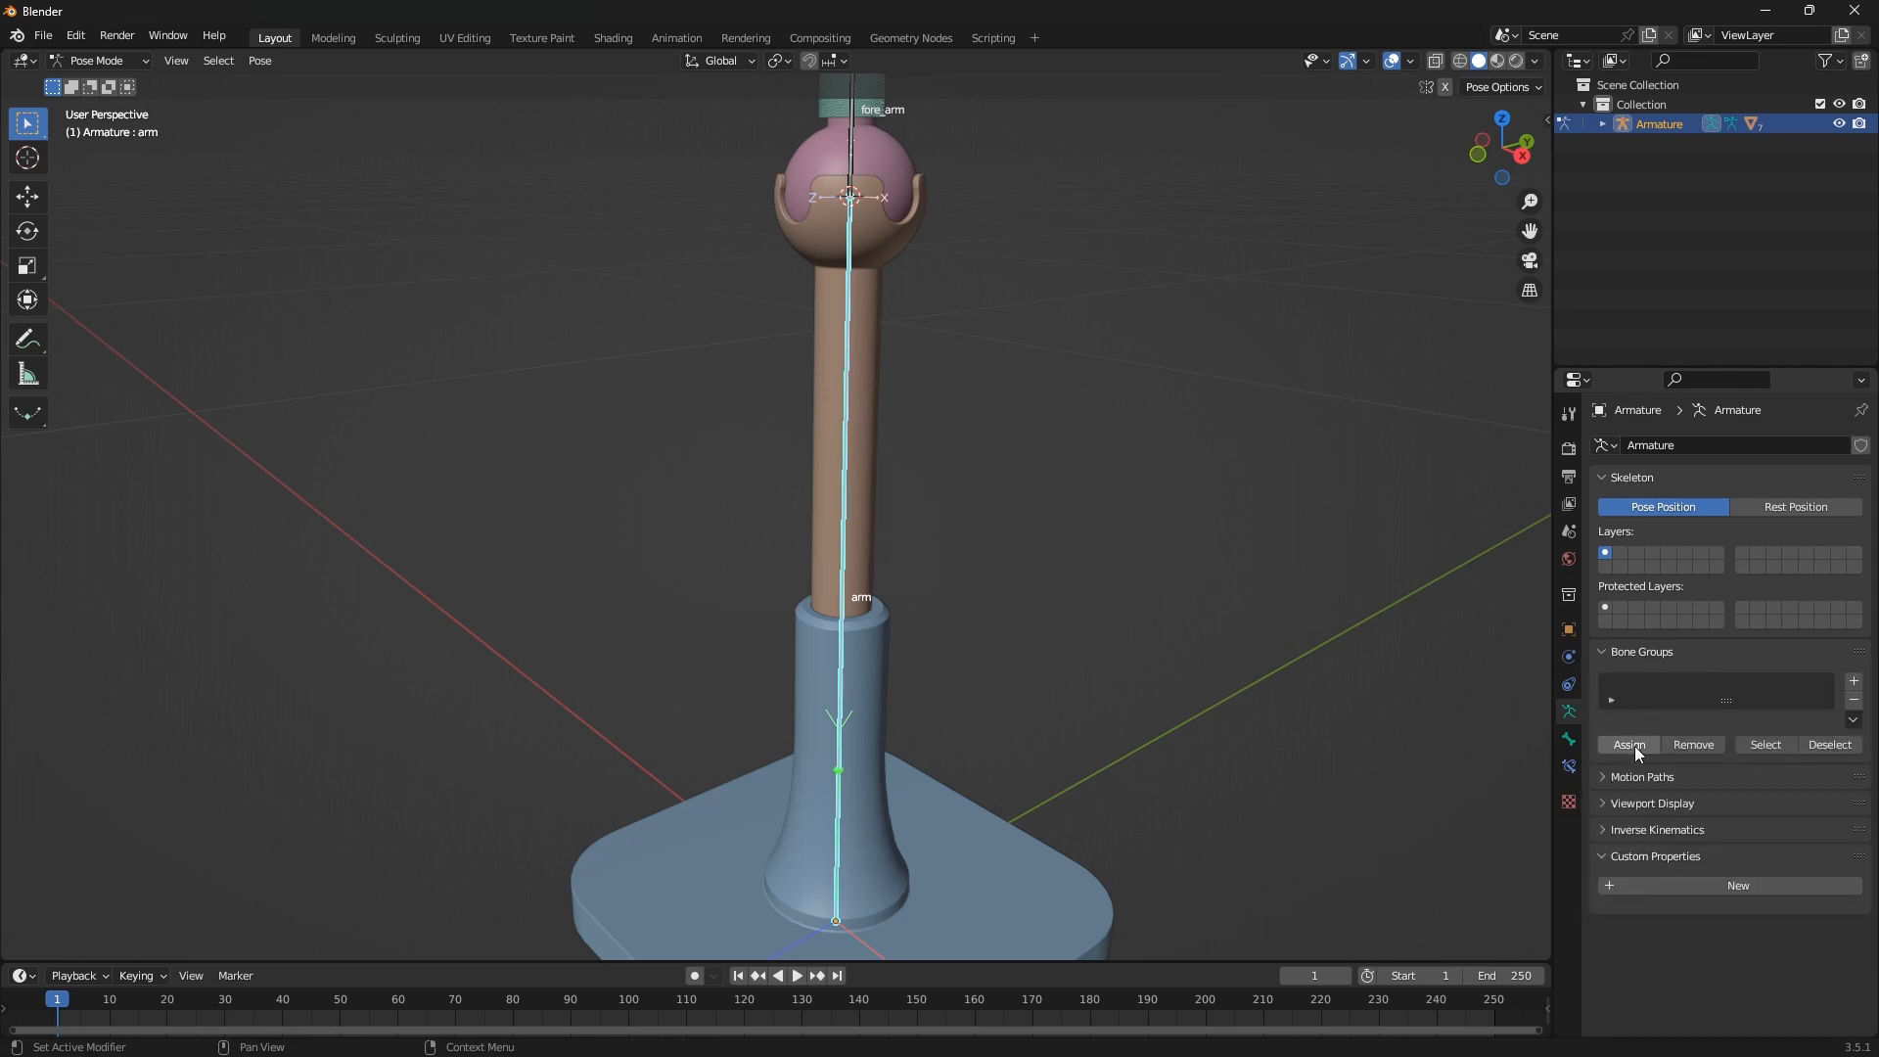
click(1854, 682)
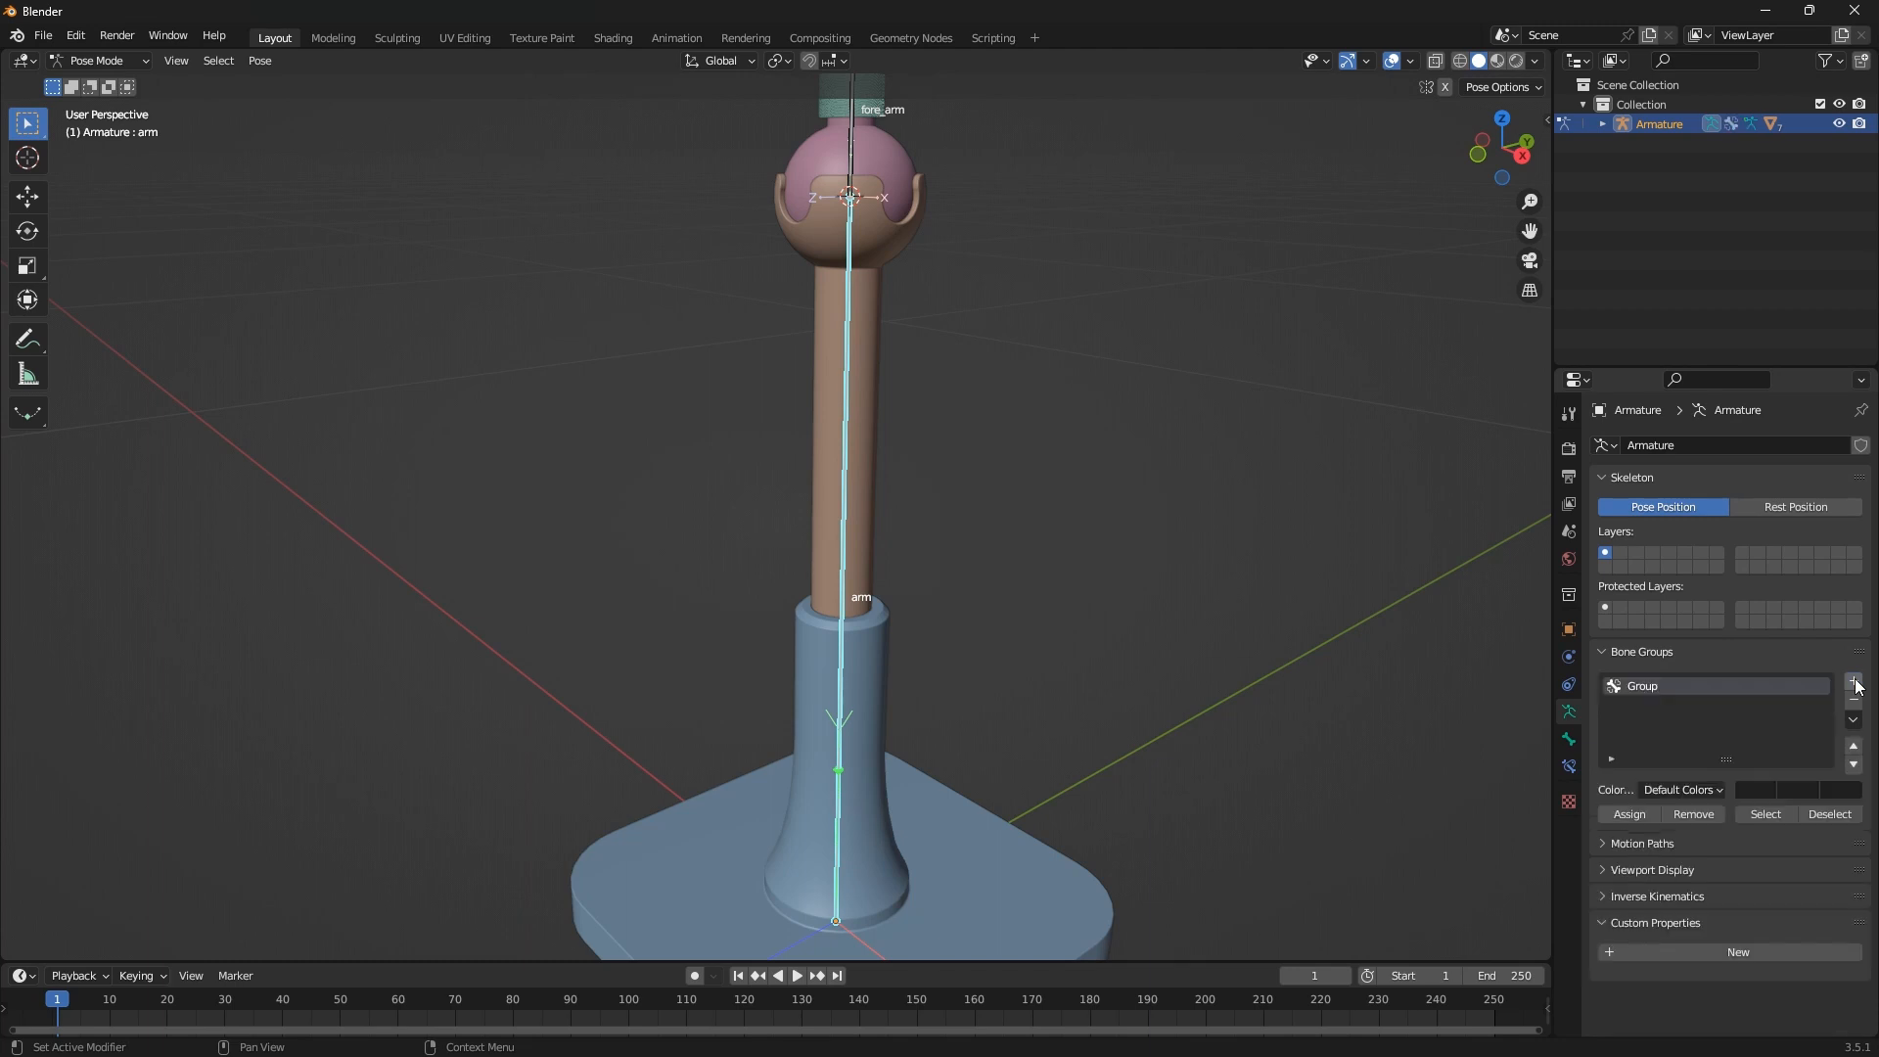
double_click(1671, 685)
text(a)
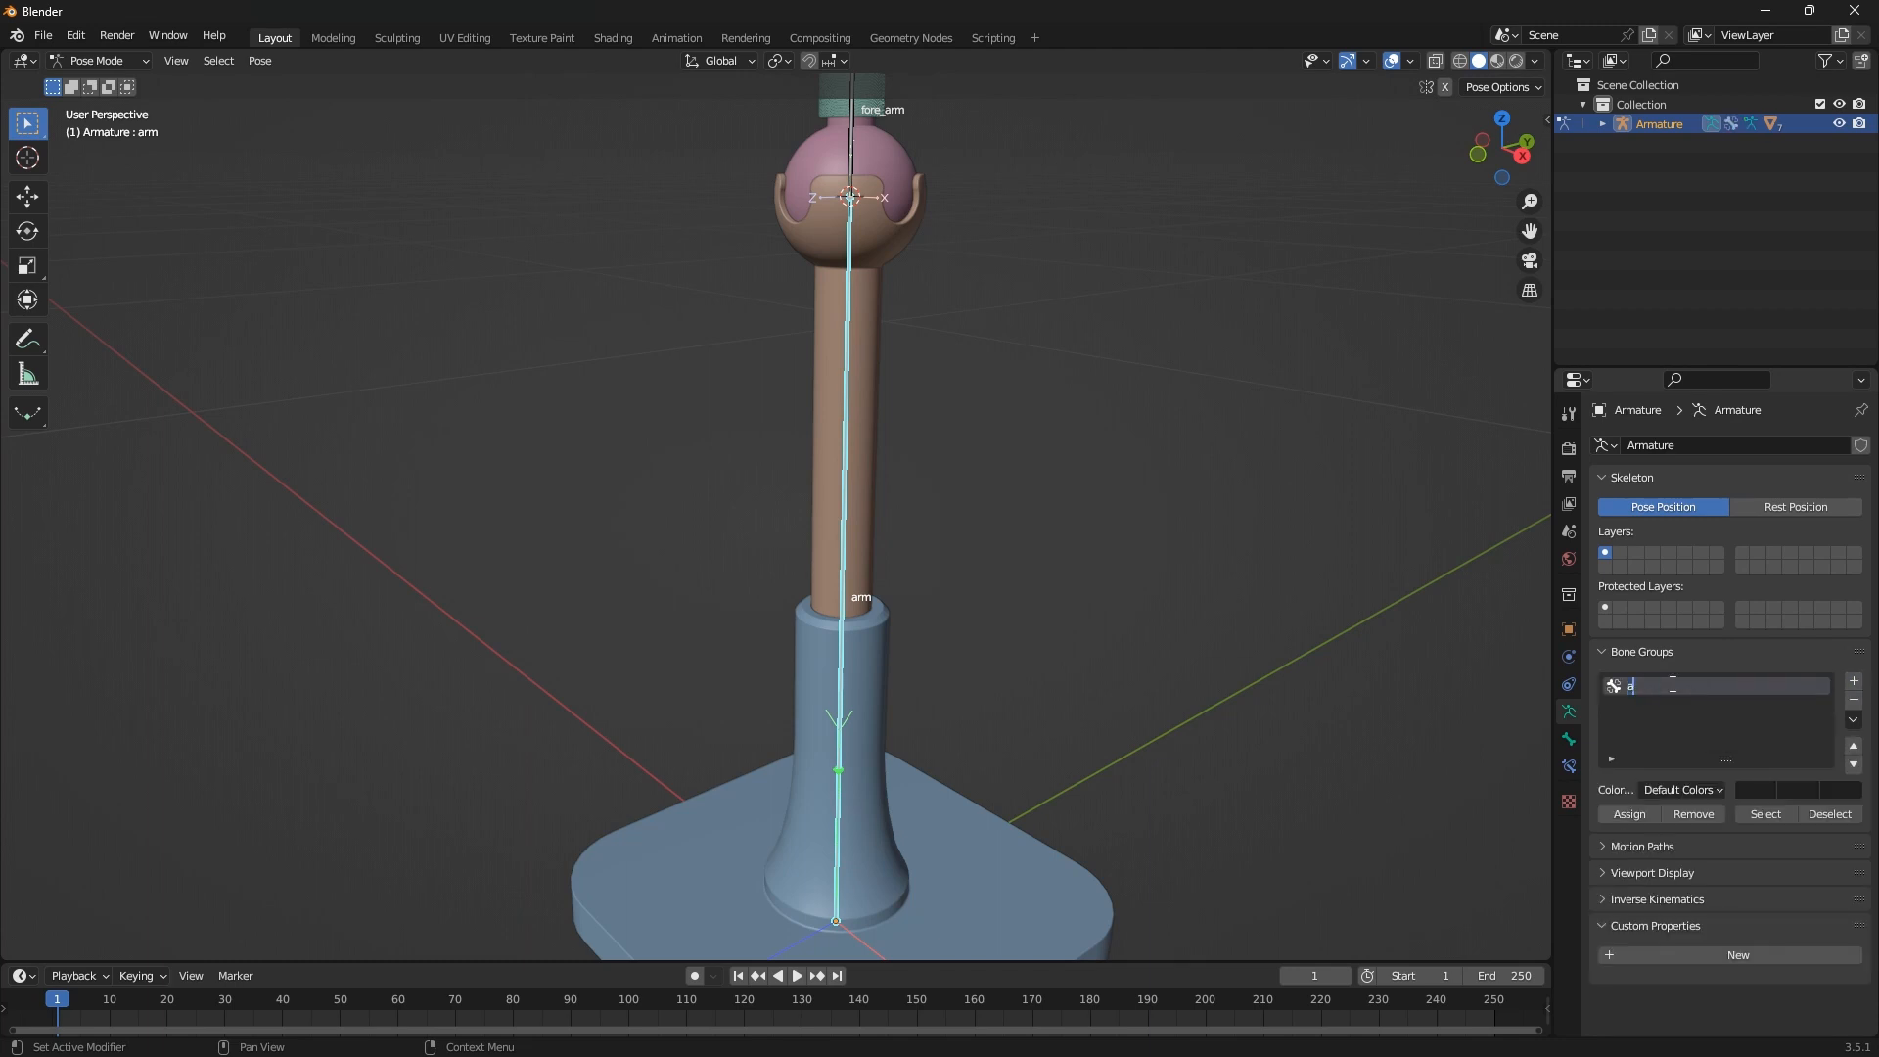
text(rm)
Give the arm bone group a custom colour set based on 02 - Theme Color Set, with the active colour desaturated to white
click(1689, 789)
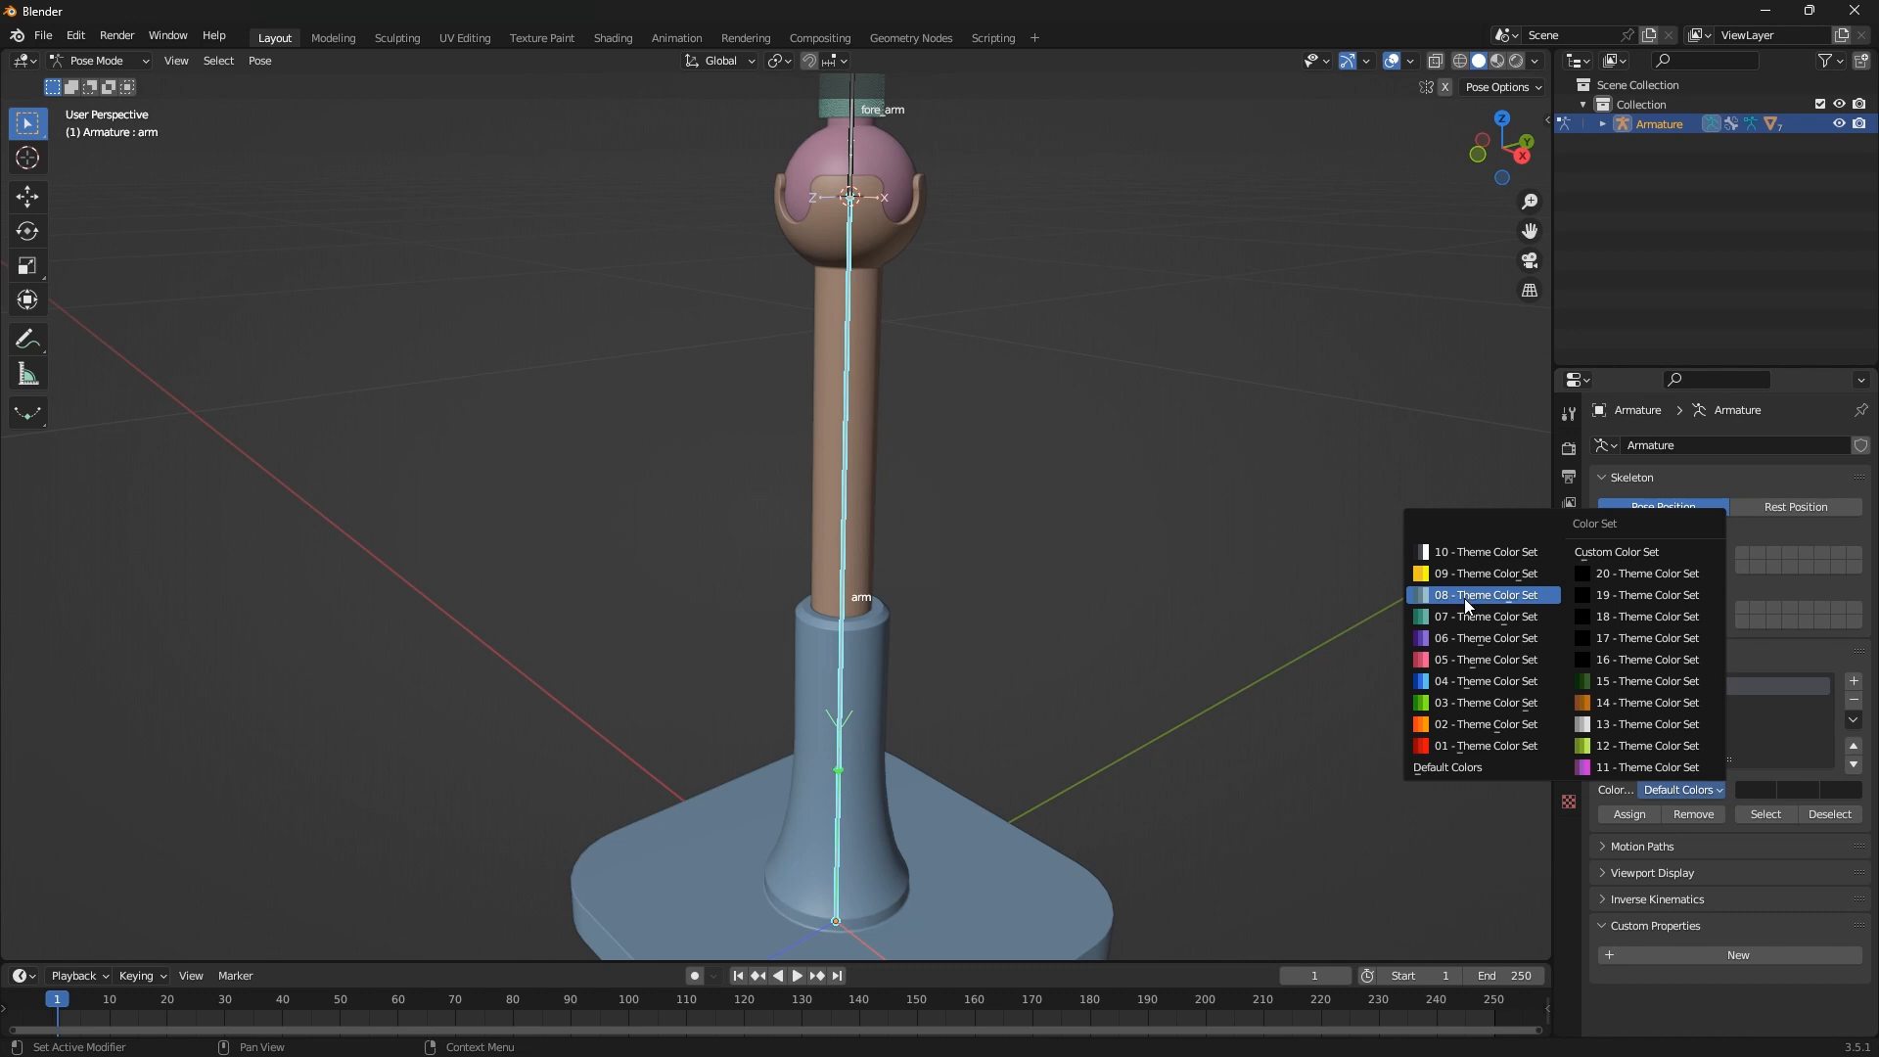
click(1458, 725)
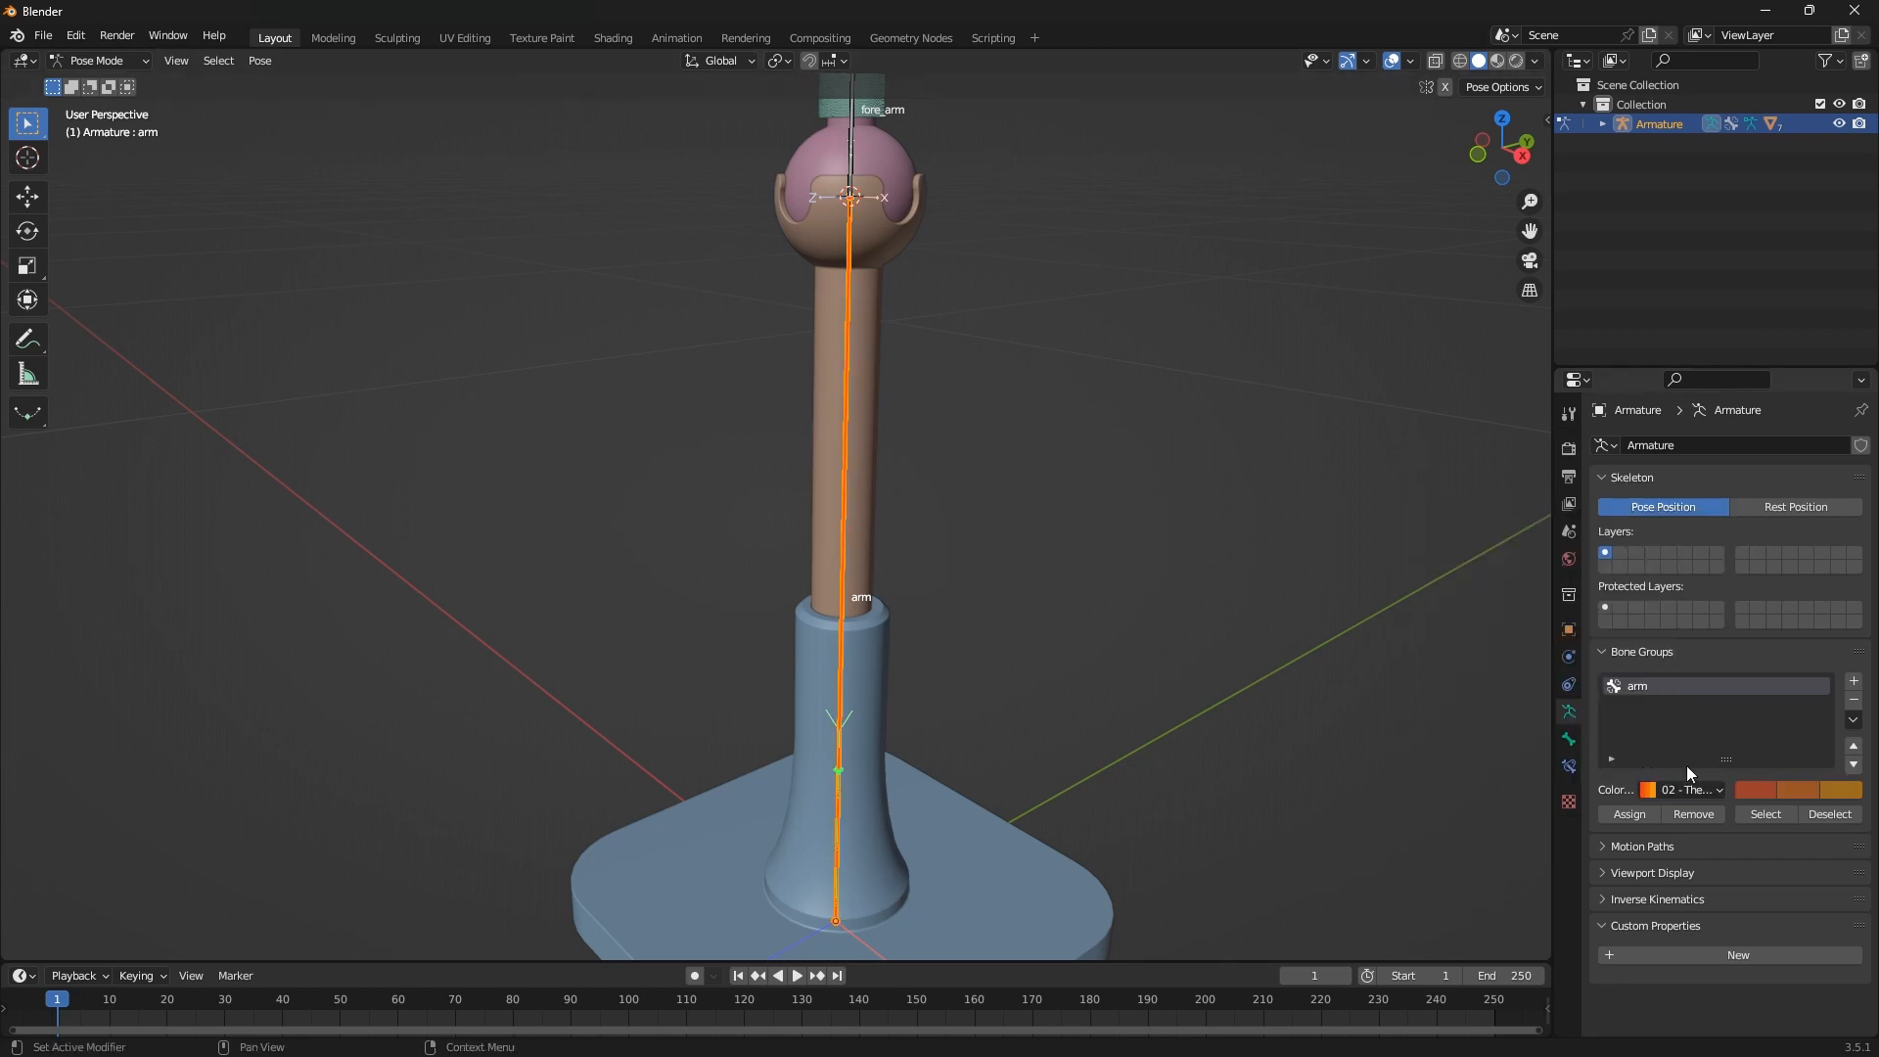
click(1701, 789)
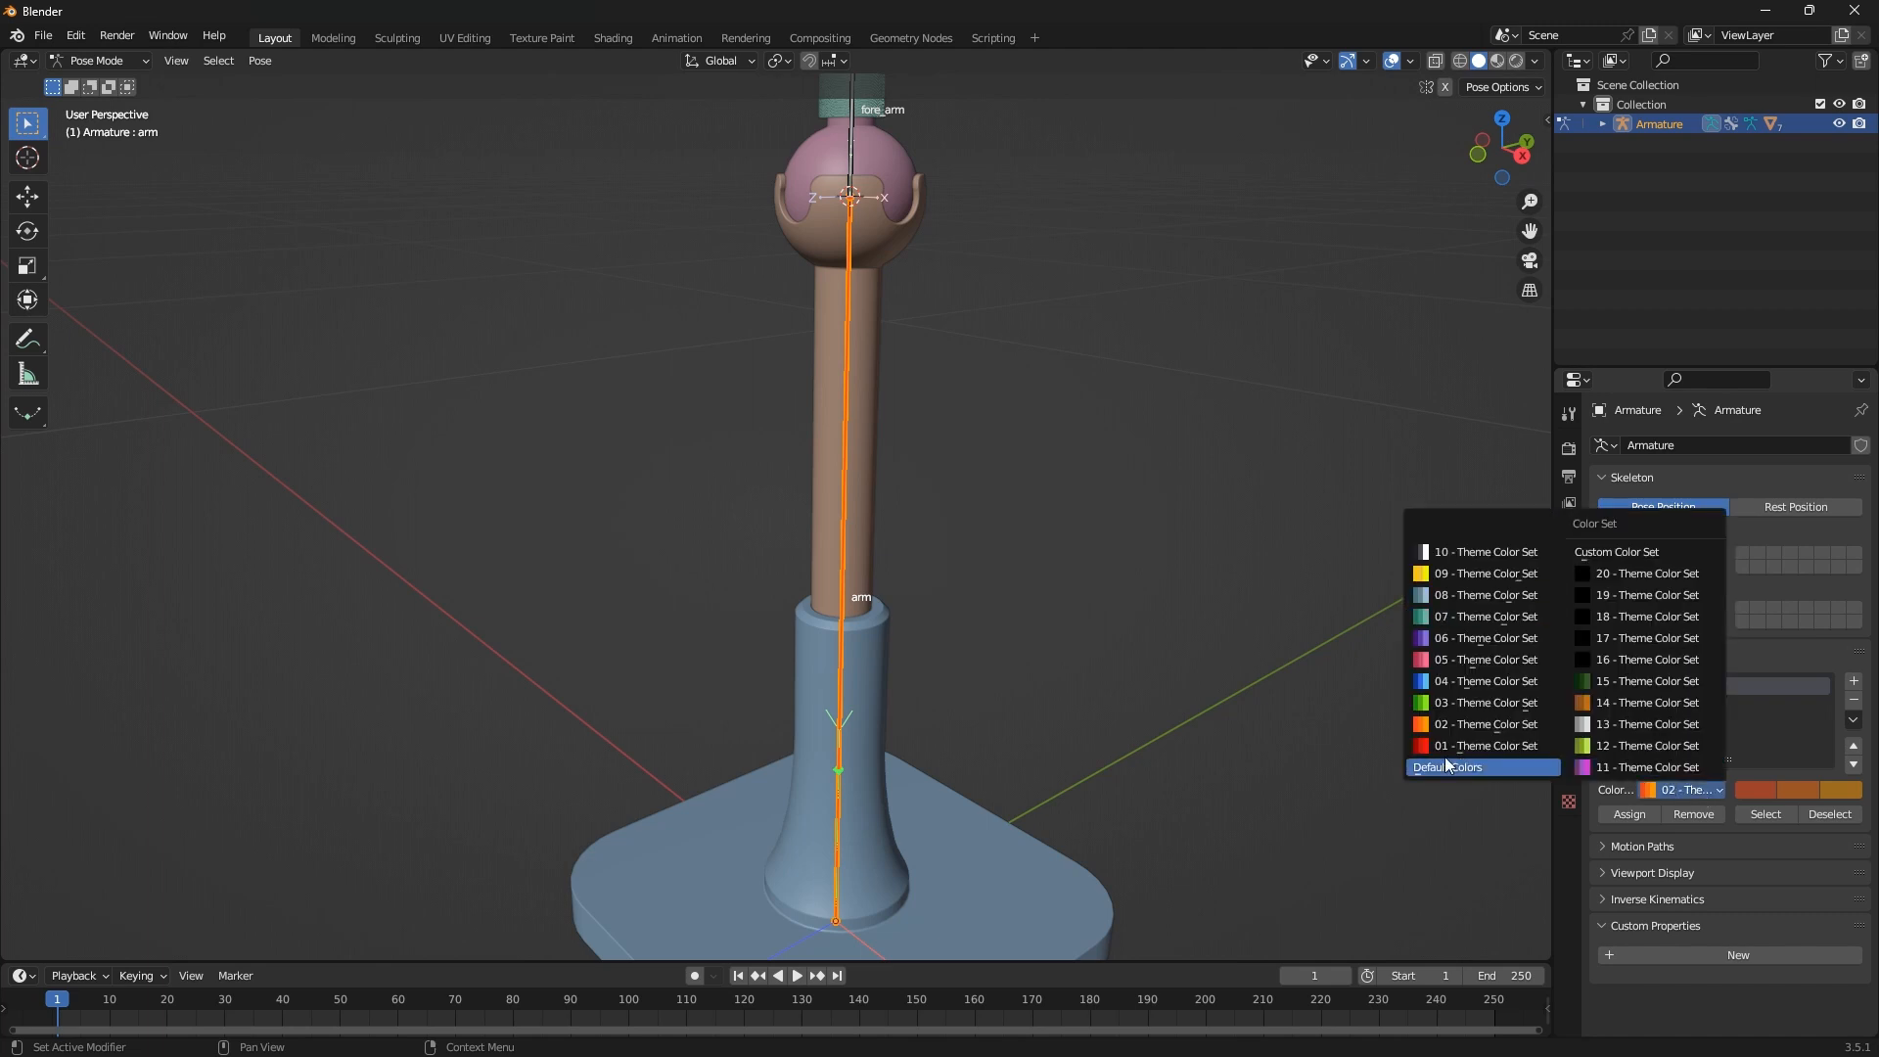
click(1634, 554)
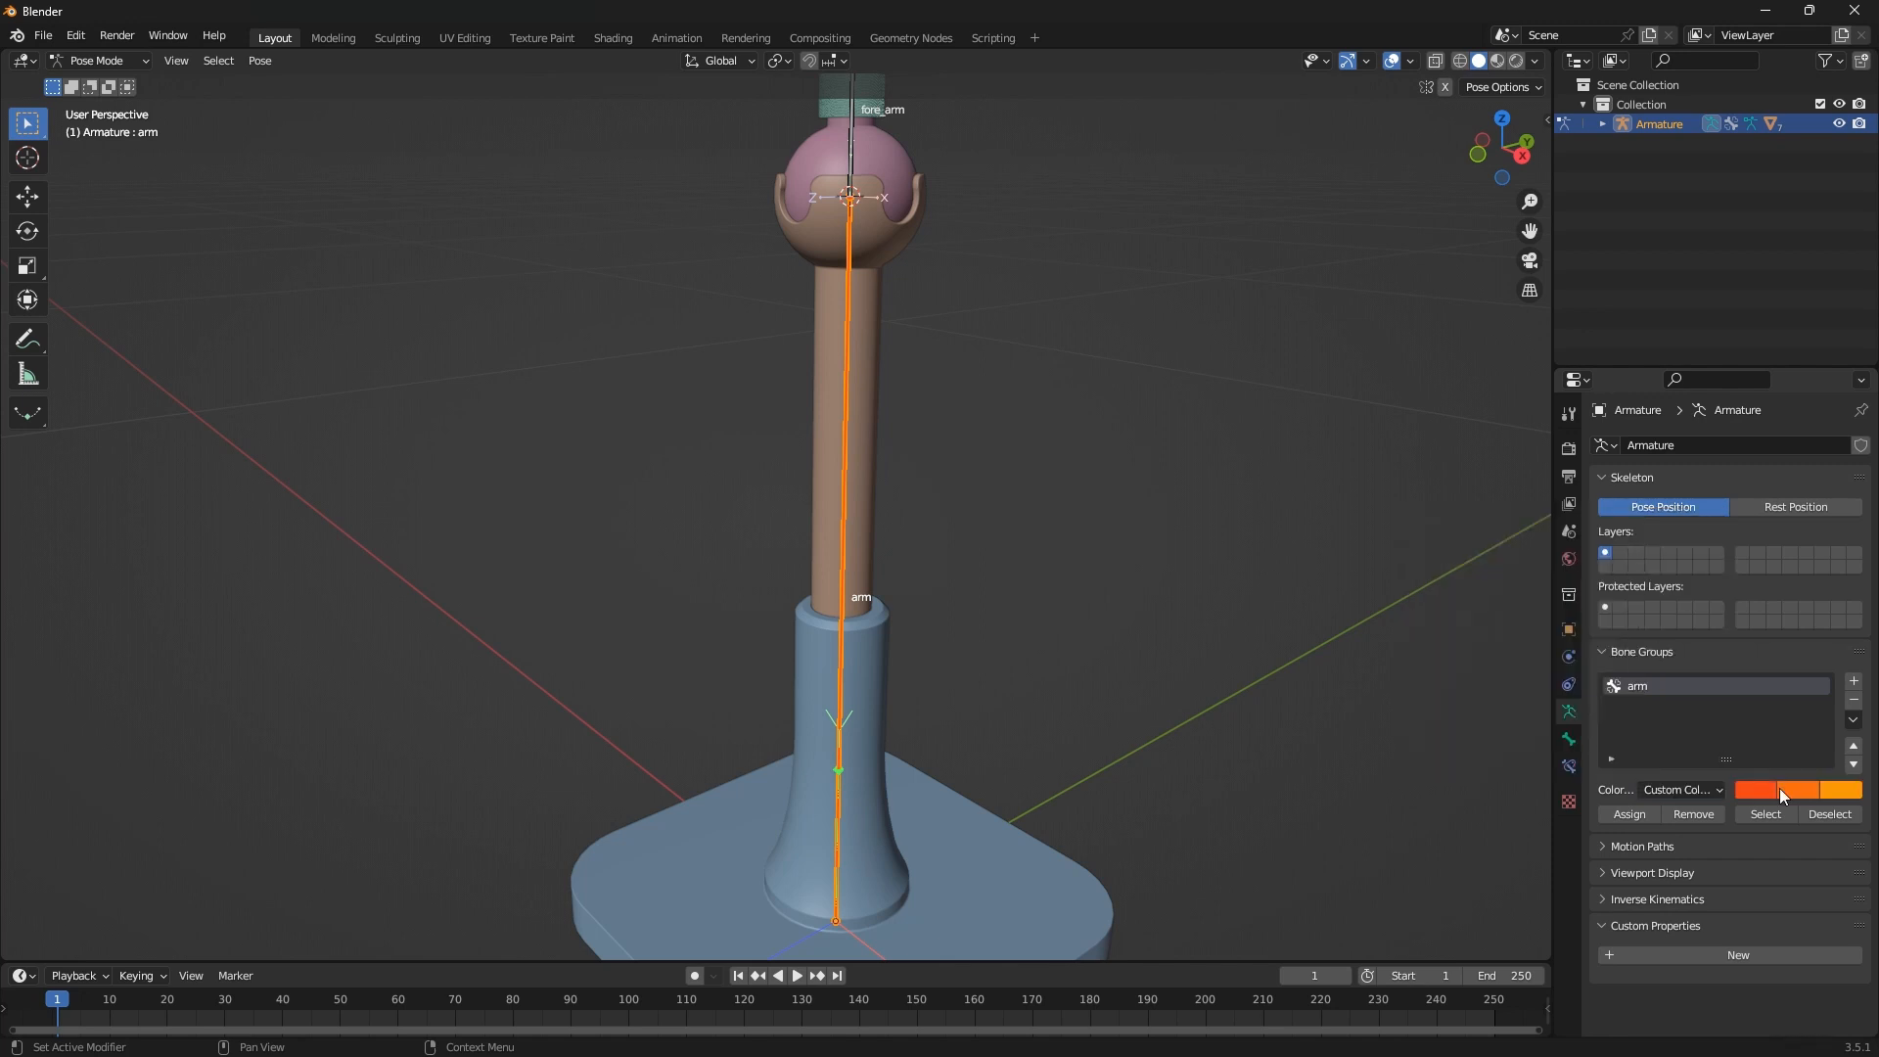
click(1837, 791)
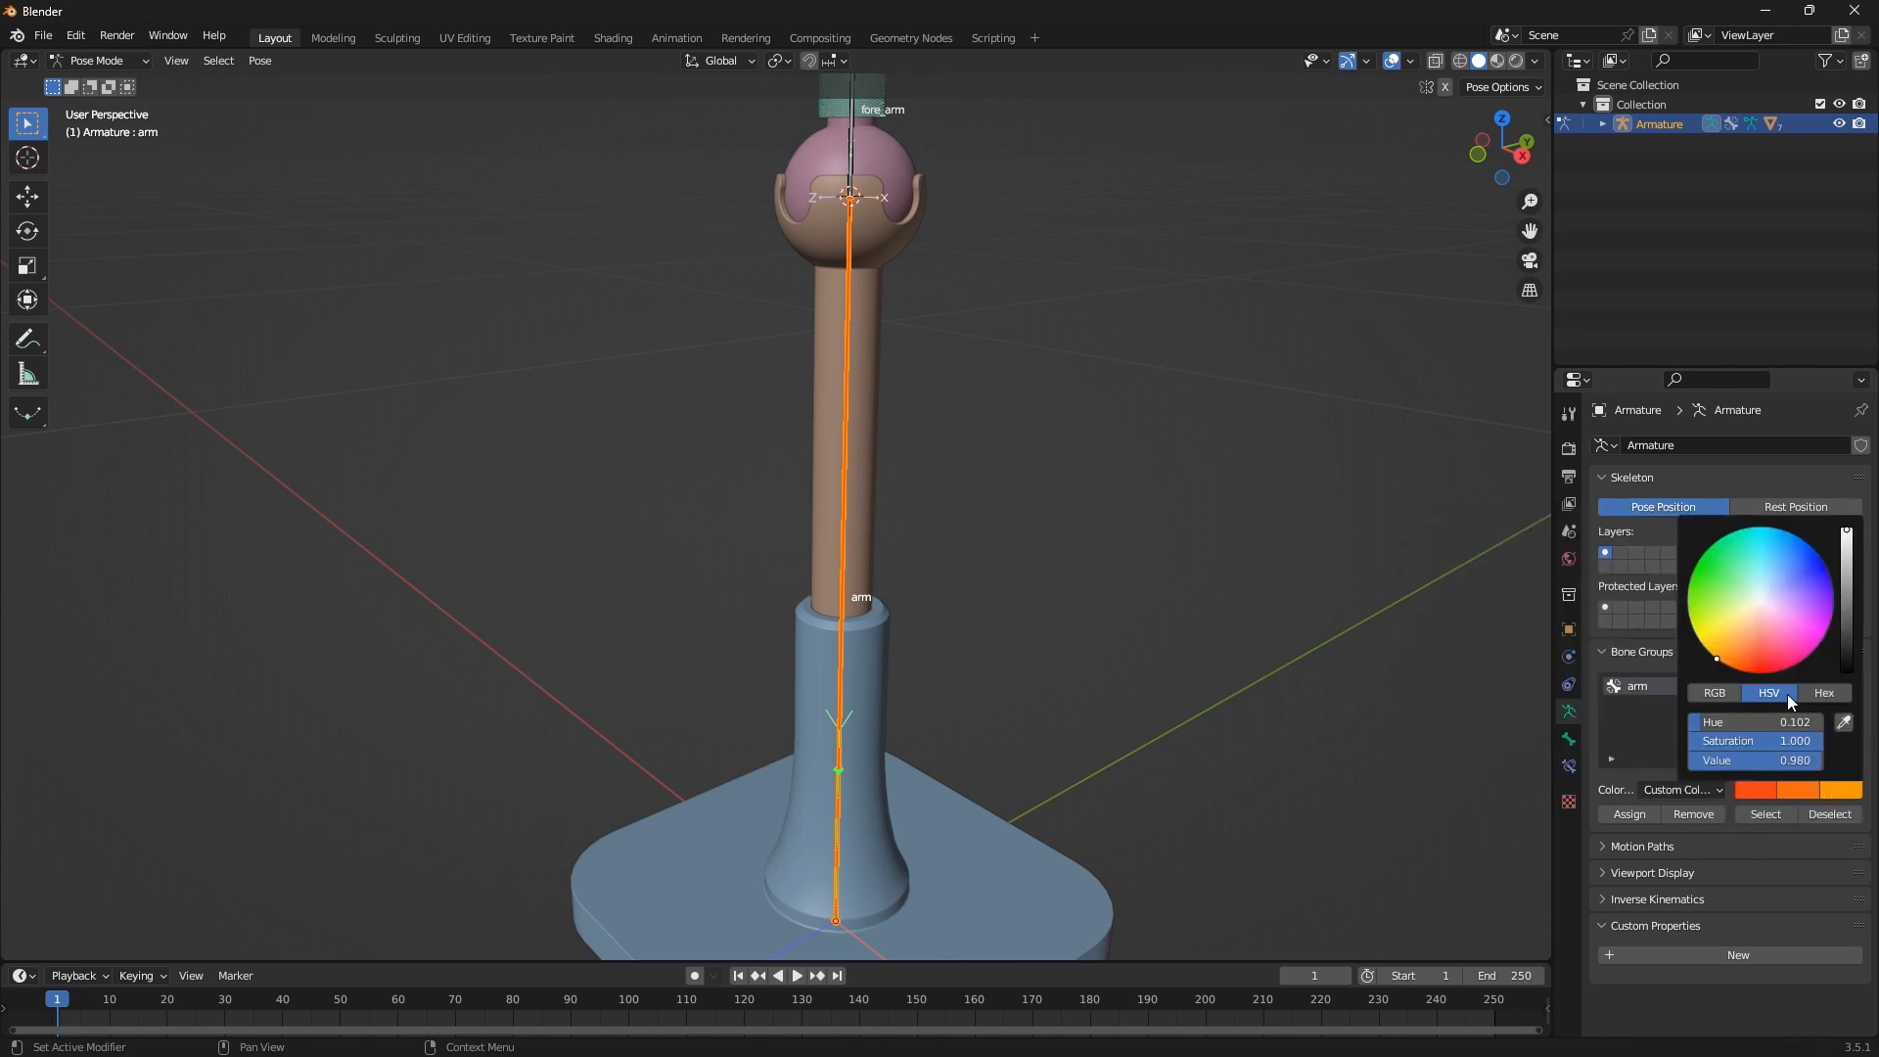
drag(1776, 742, 1645, 742)
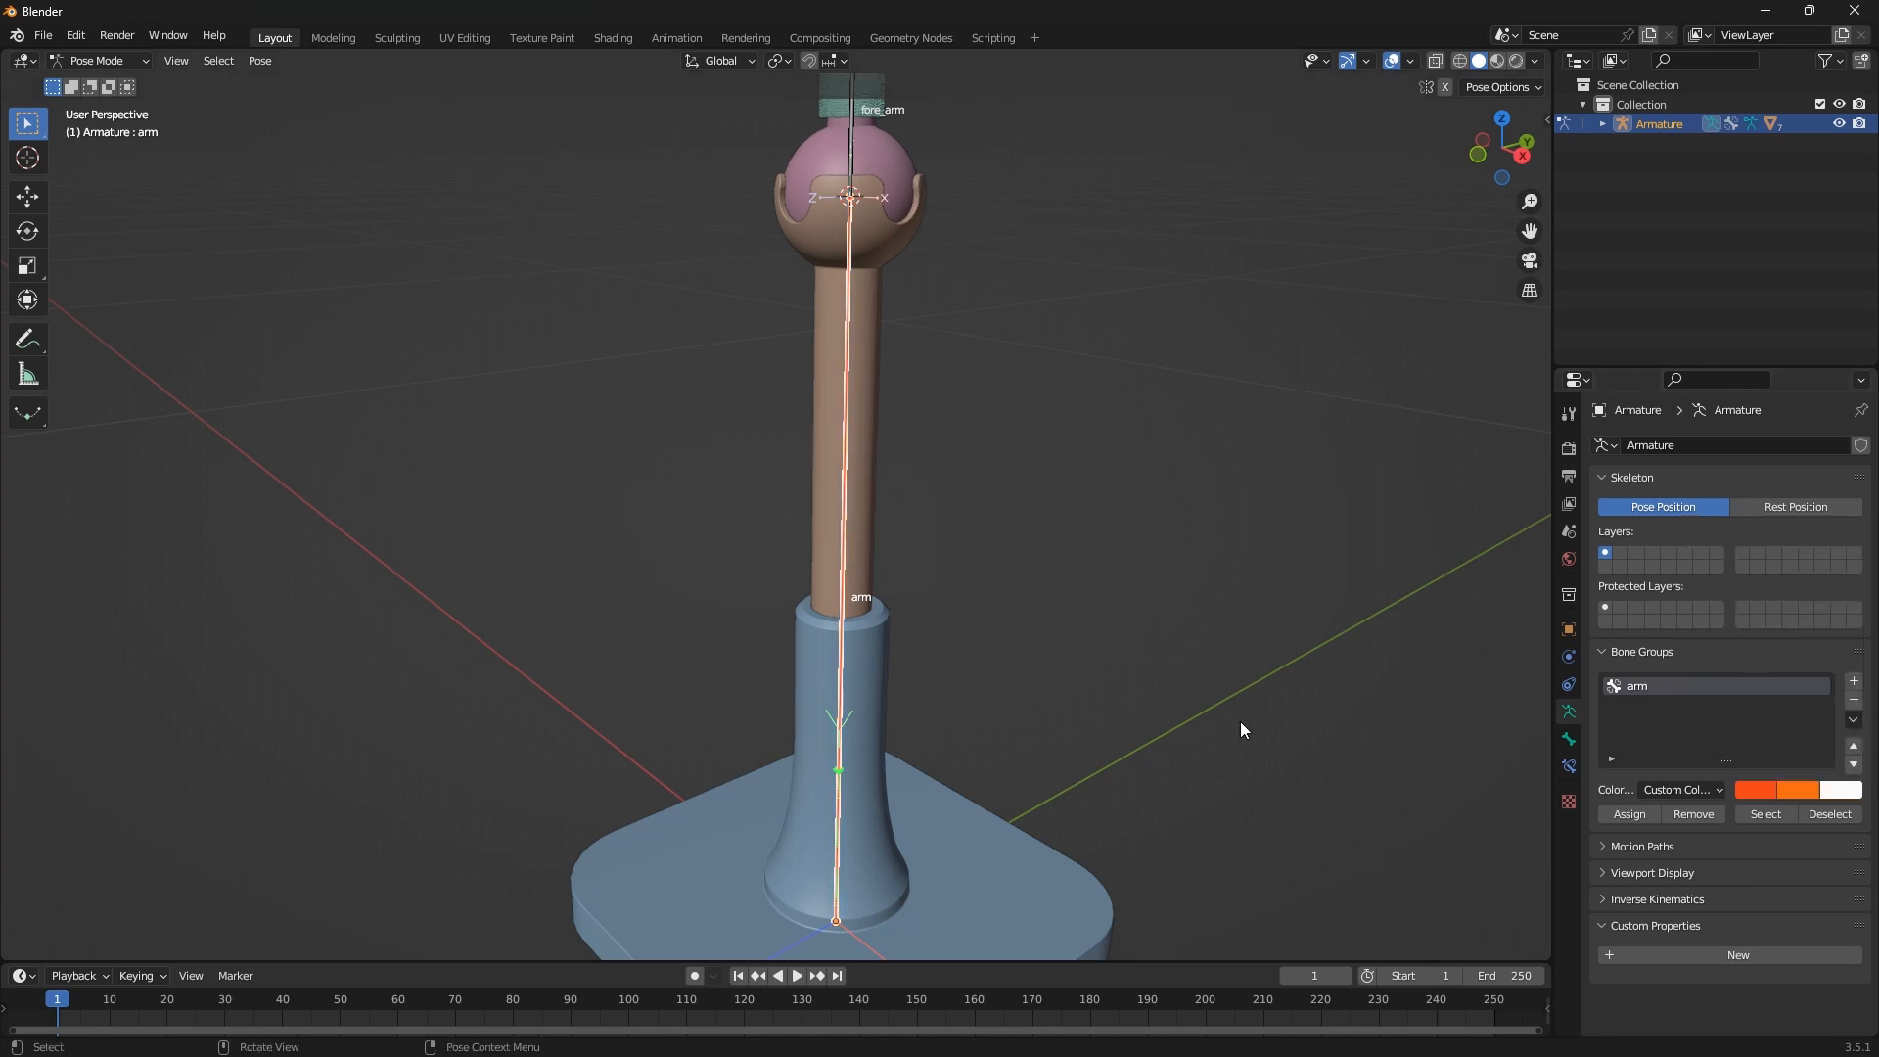
Select the fore_arm bone and add a second bone group named fore_arm
scroll(979, 607, down, 4)
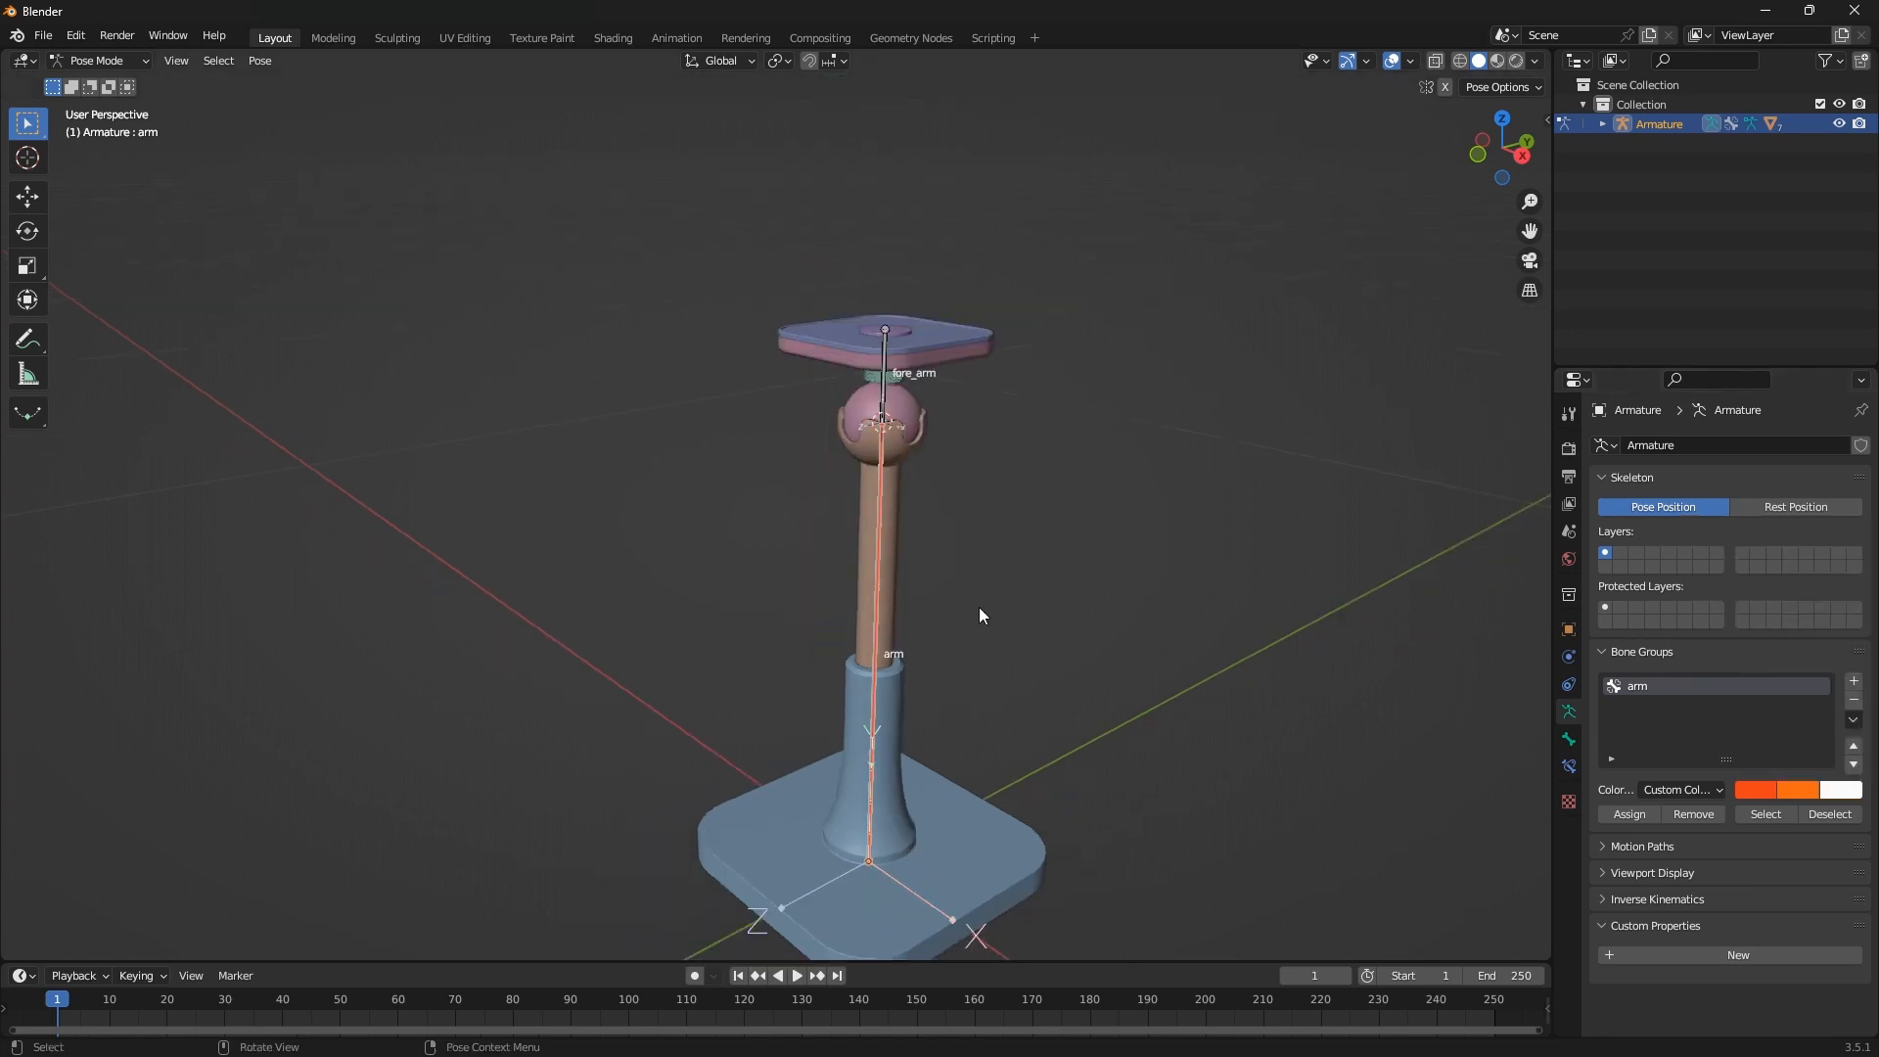
scroll(867, 405, up, 5)
click(819, 261)
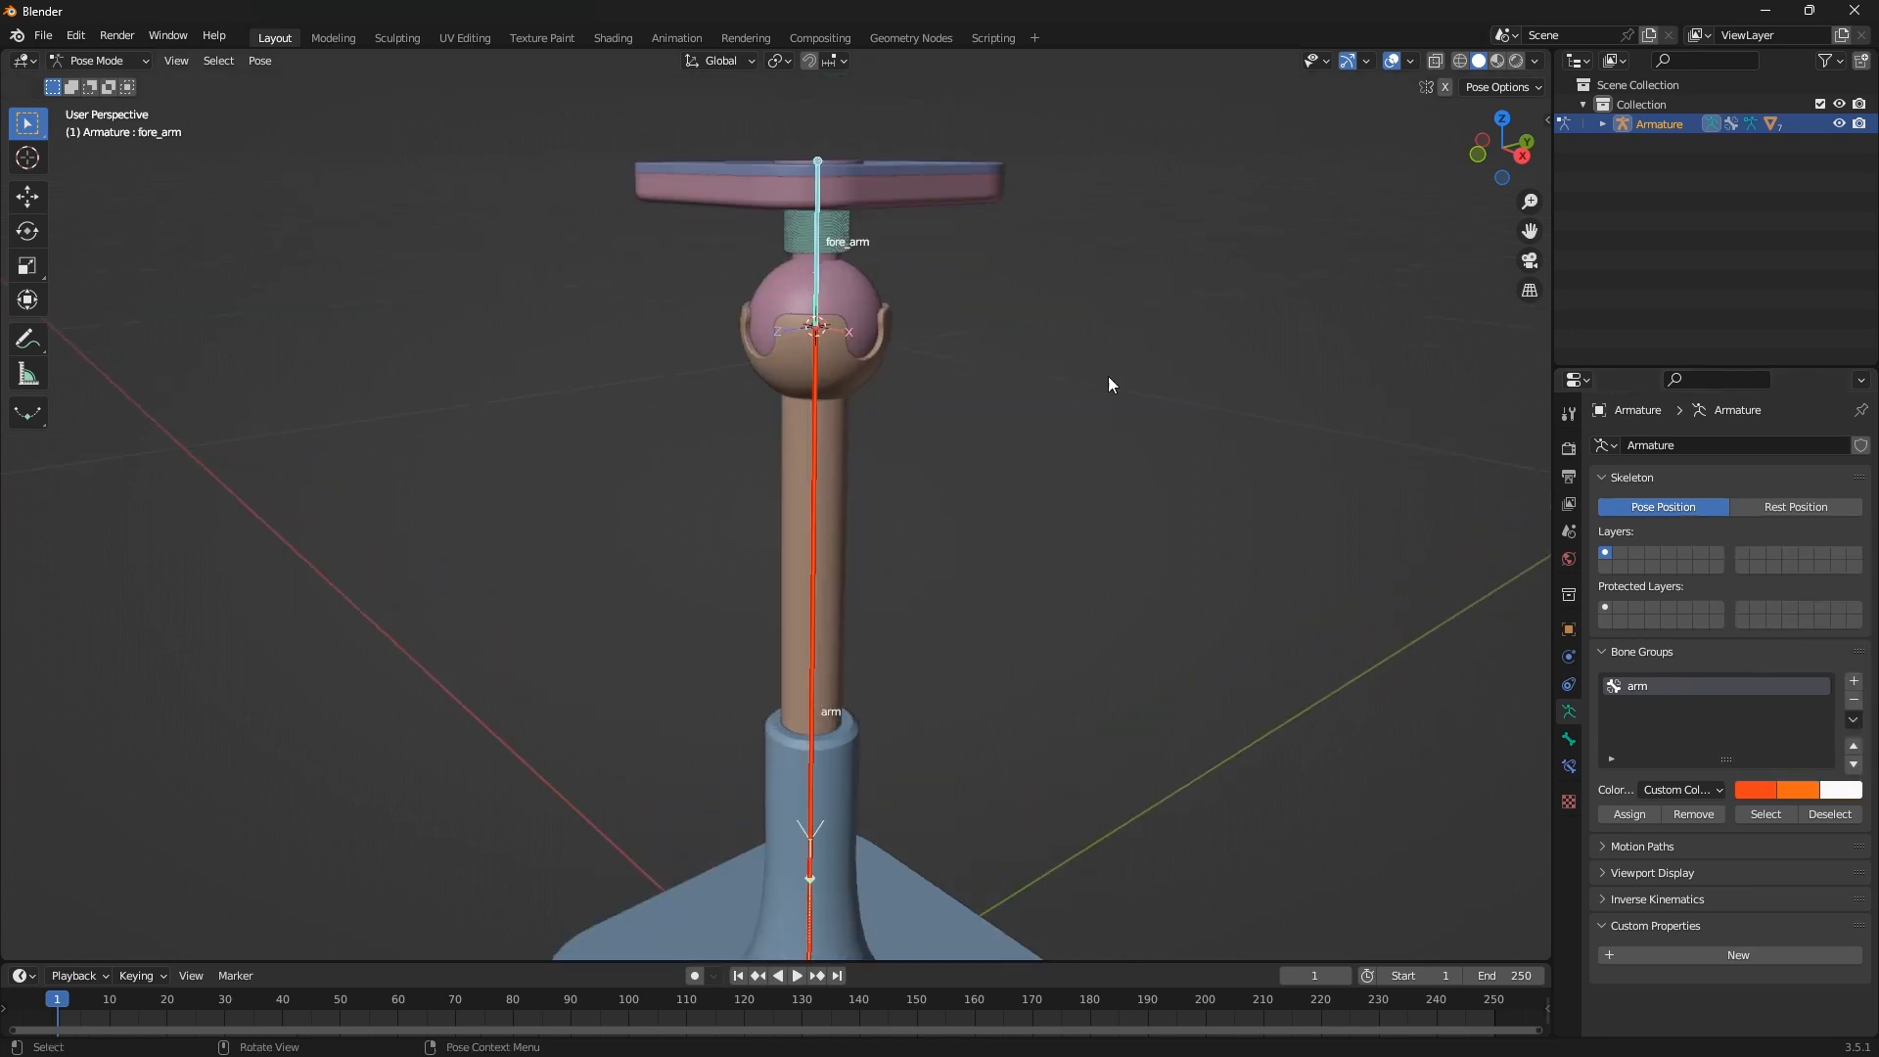
click(1854, 683)
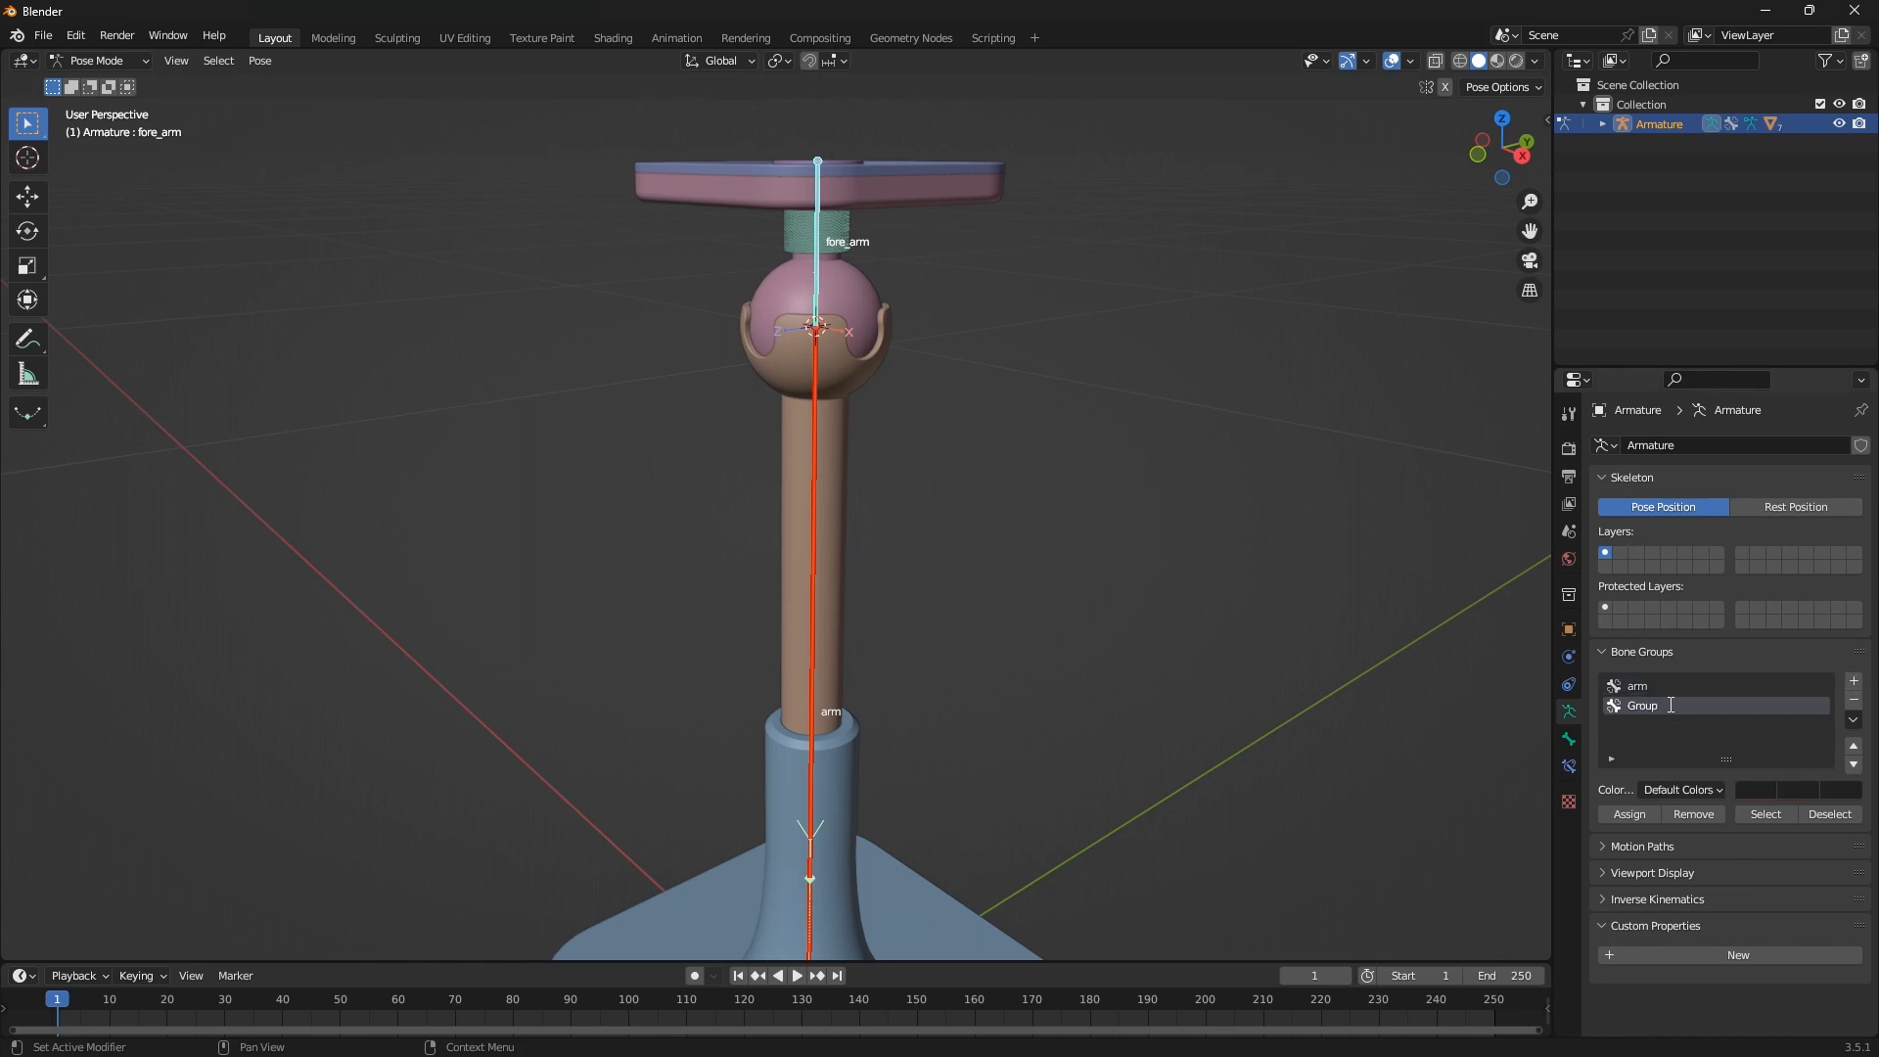
double_click(1671, 706)
text(fore_arm)
key(Return)
Give the fore_arm bone group a custom colour set based on 09 - Theme Color Set with a white active colour, and deselect the bone
click(1676, 791)
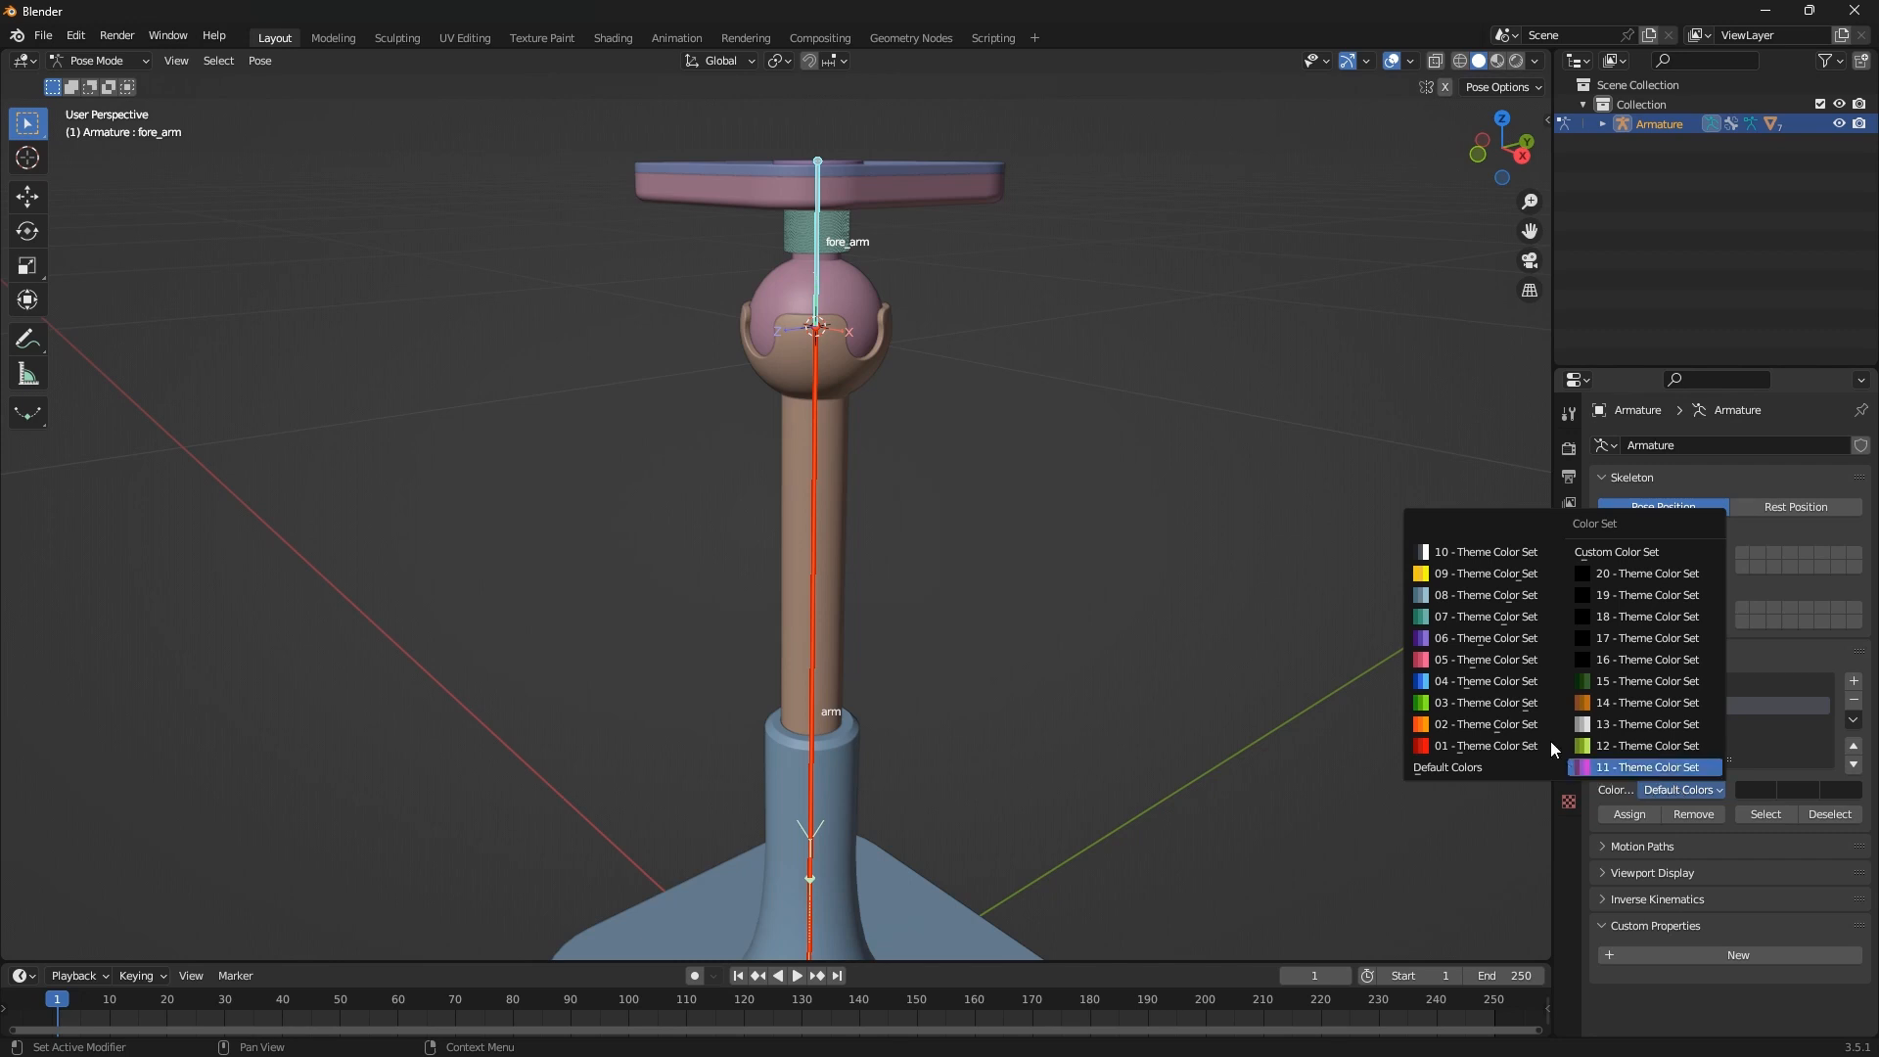
click(1511, 585)
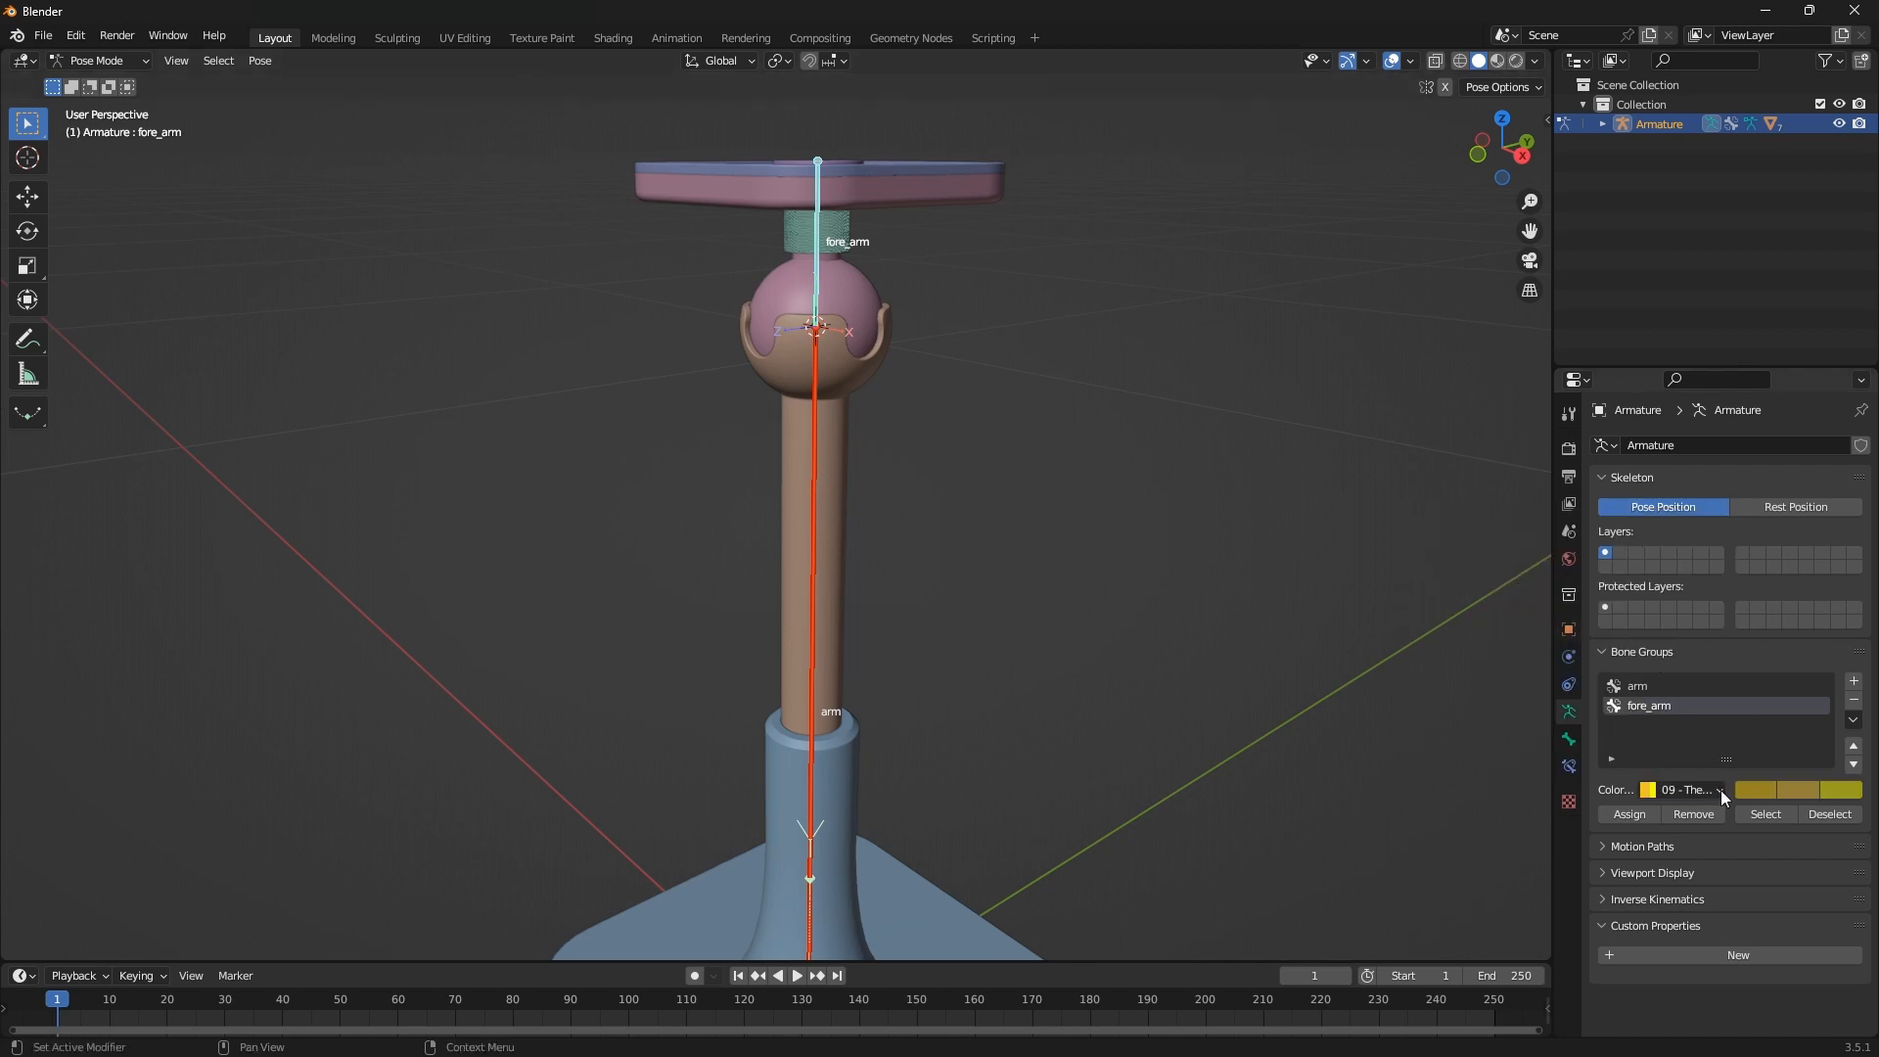
click(1686, 790)
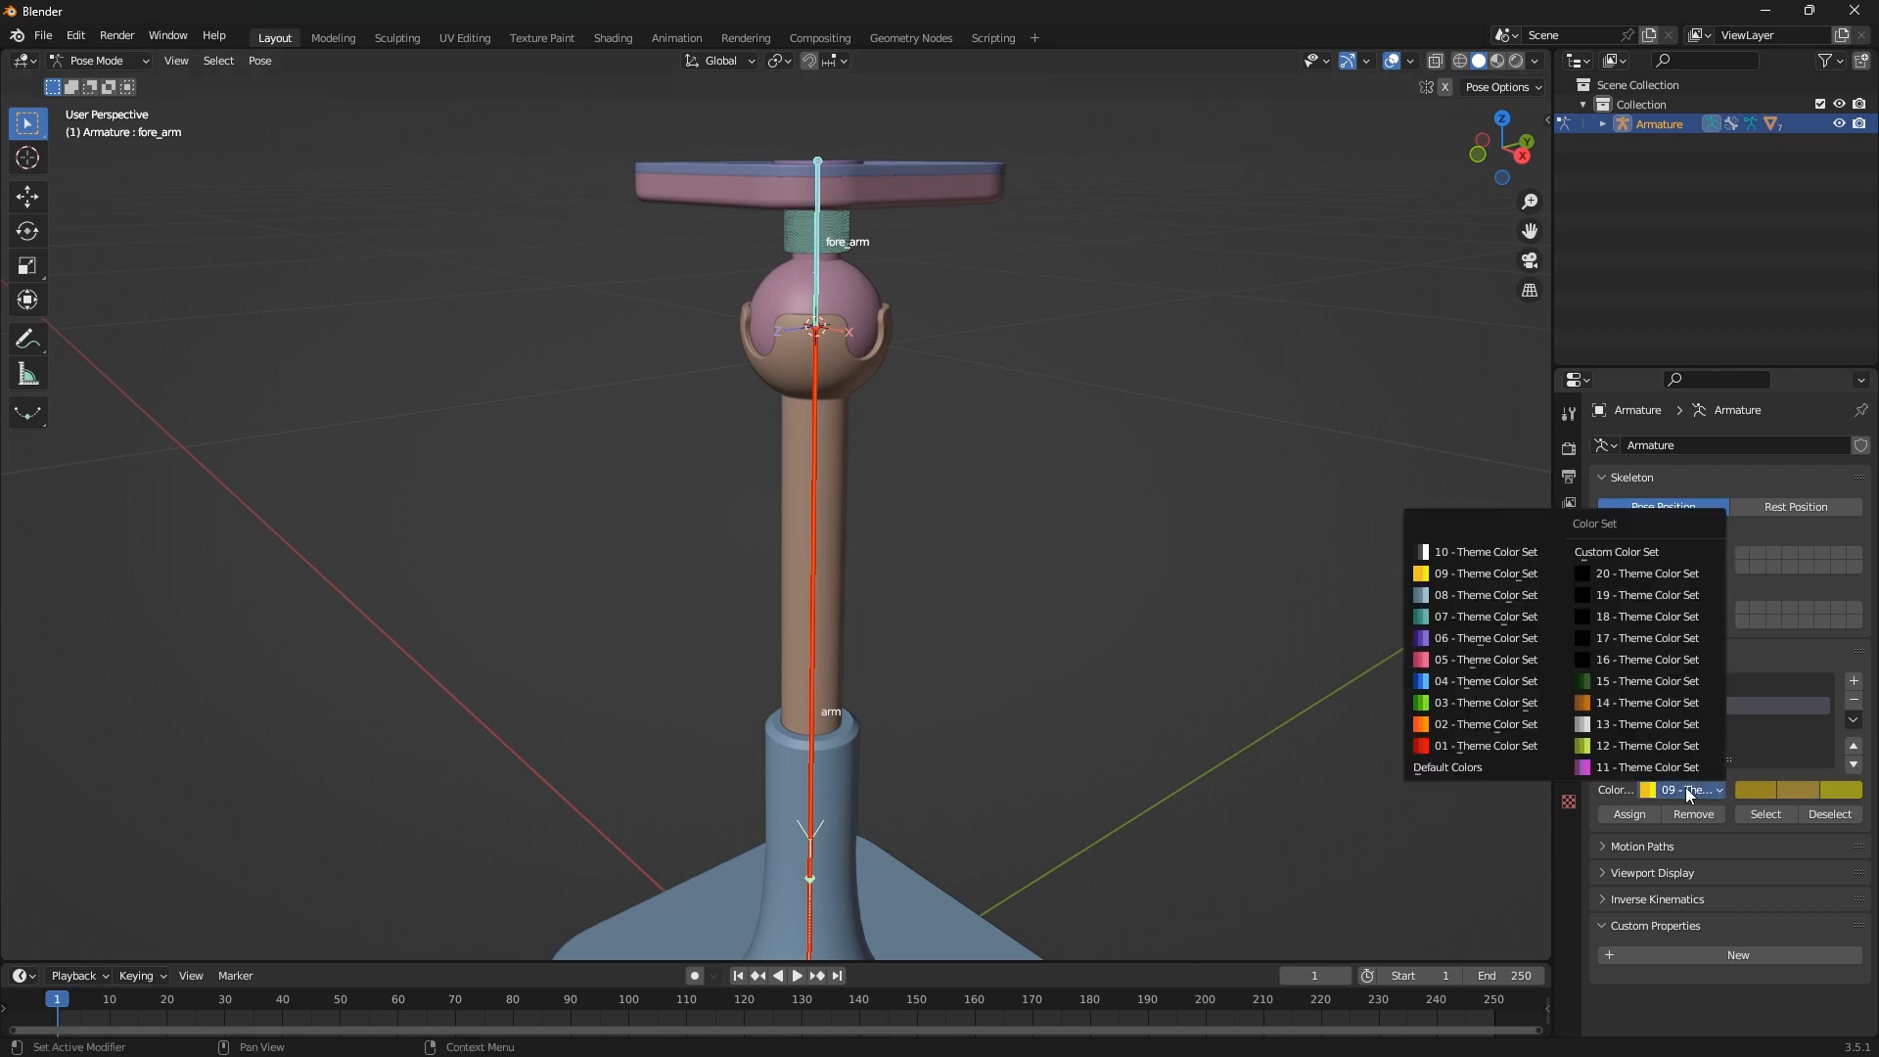
click(1686, 789)
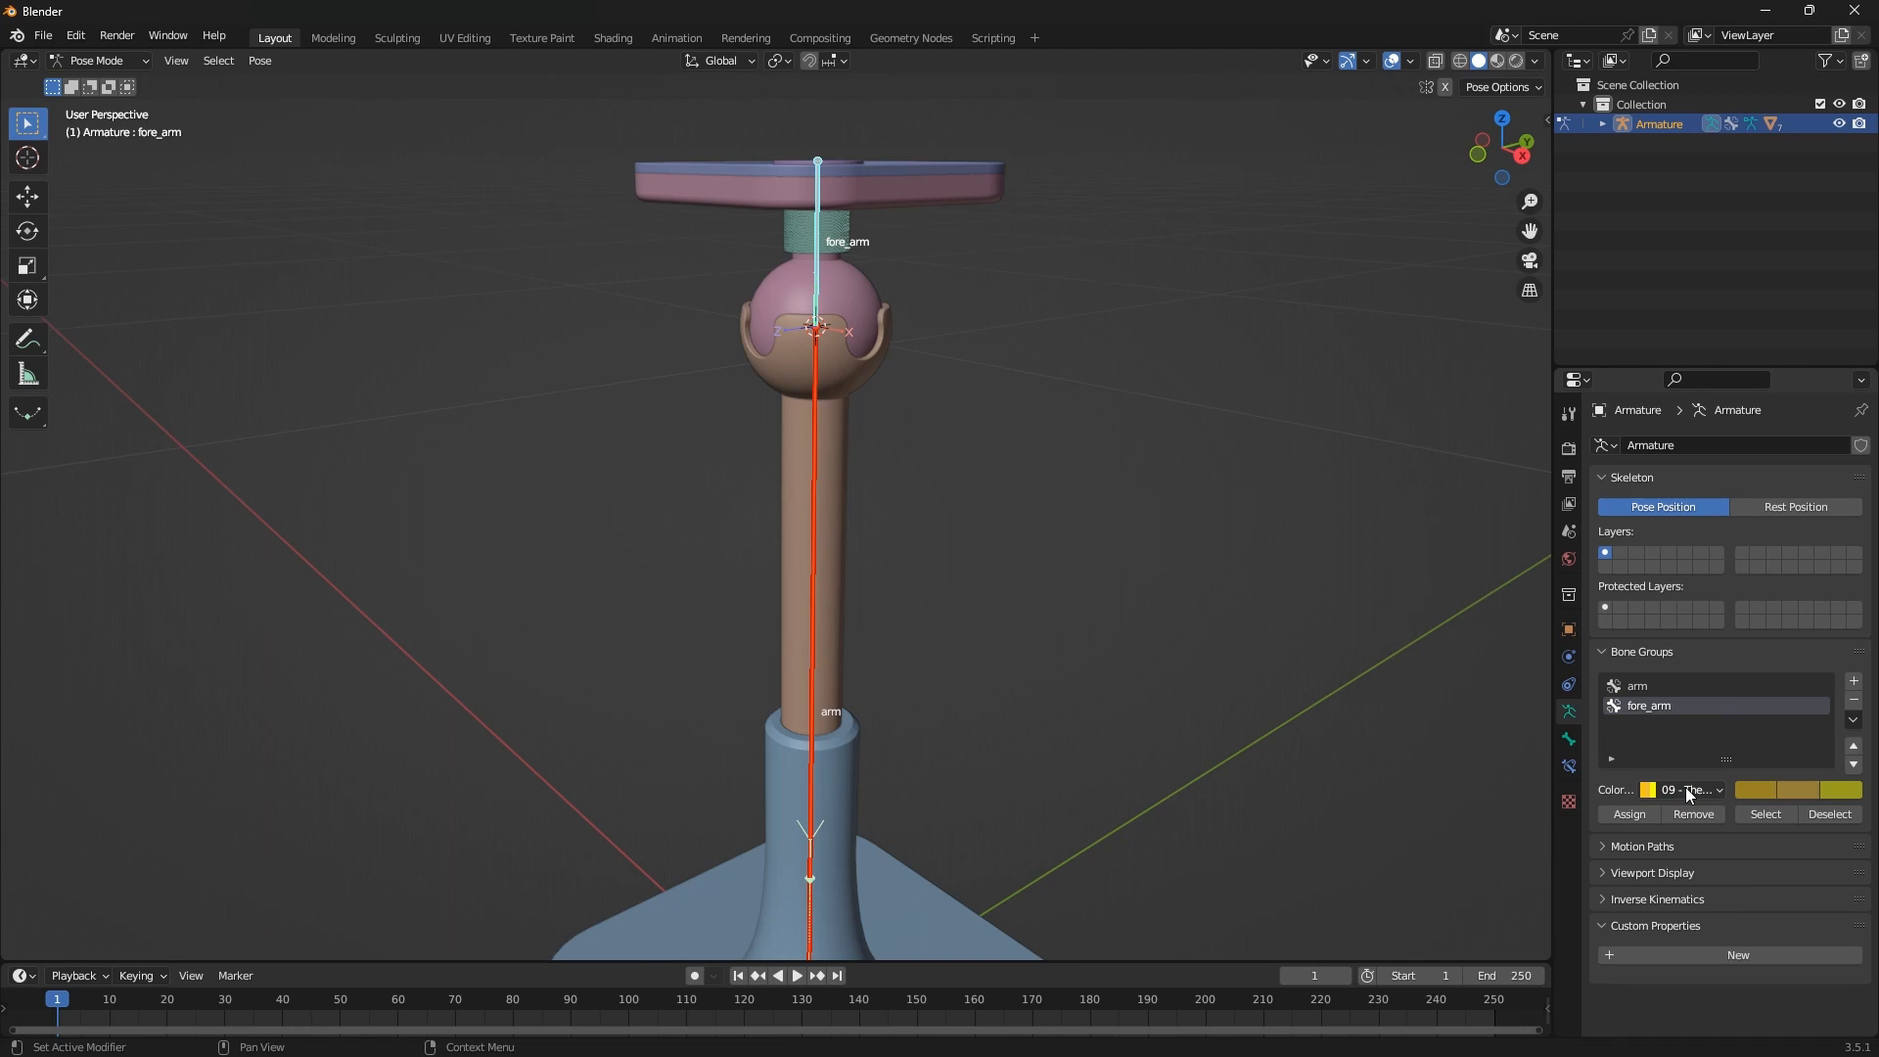
click(1685, 789)
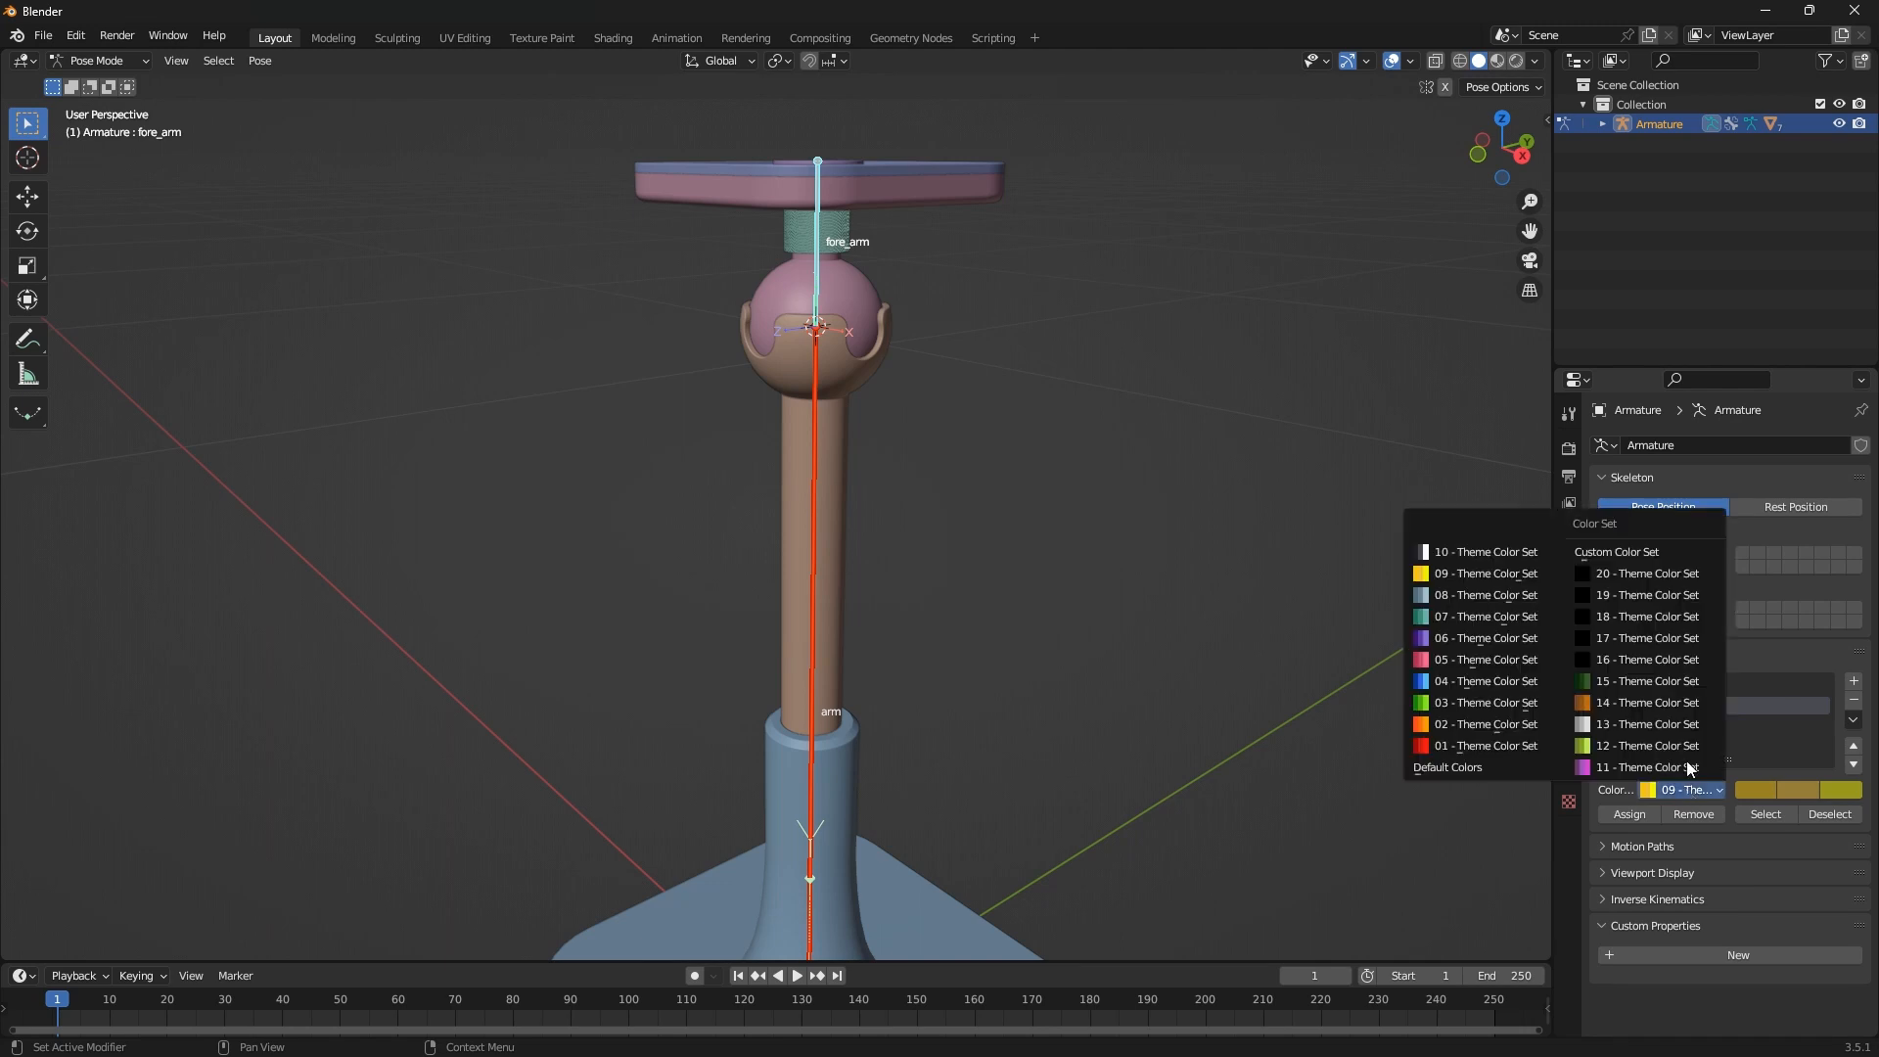
click(1640, 554)
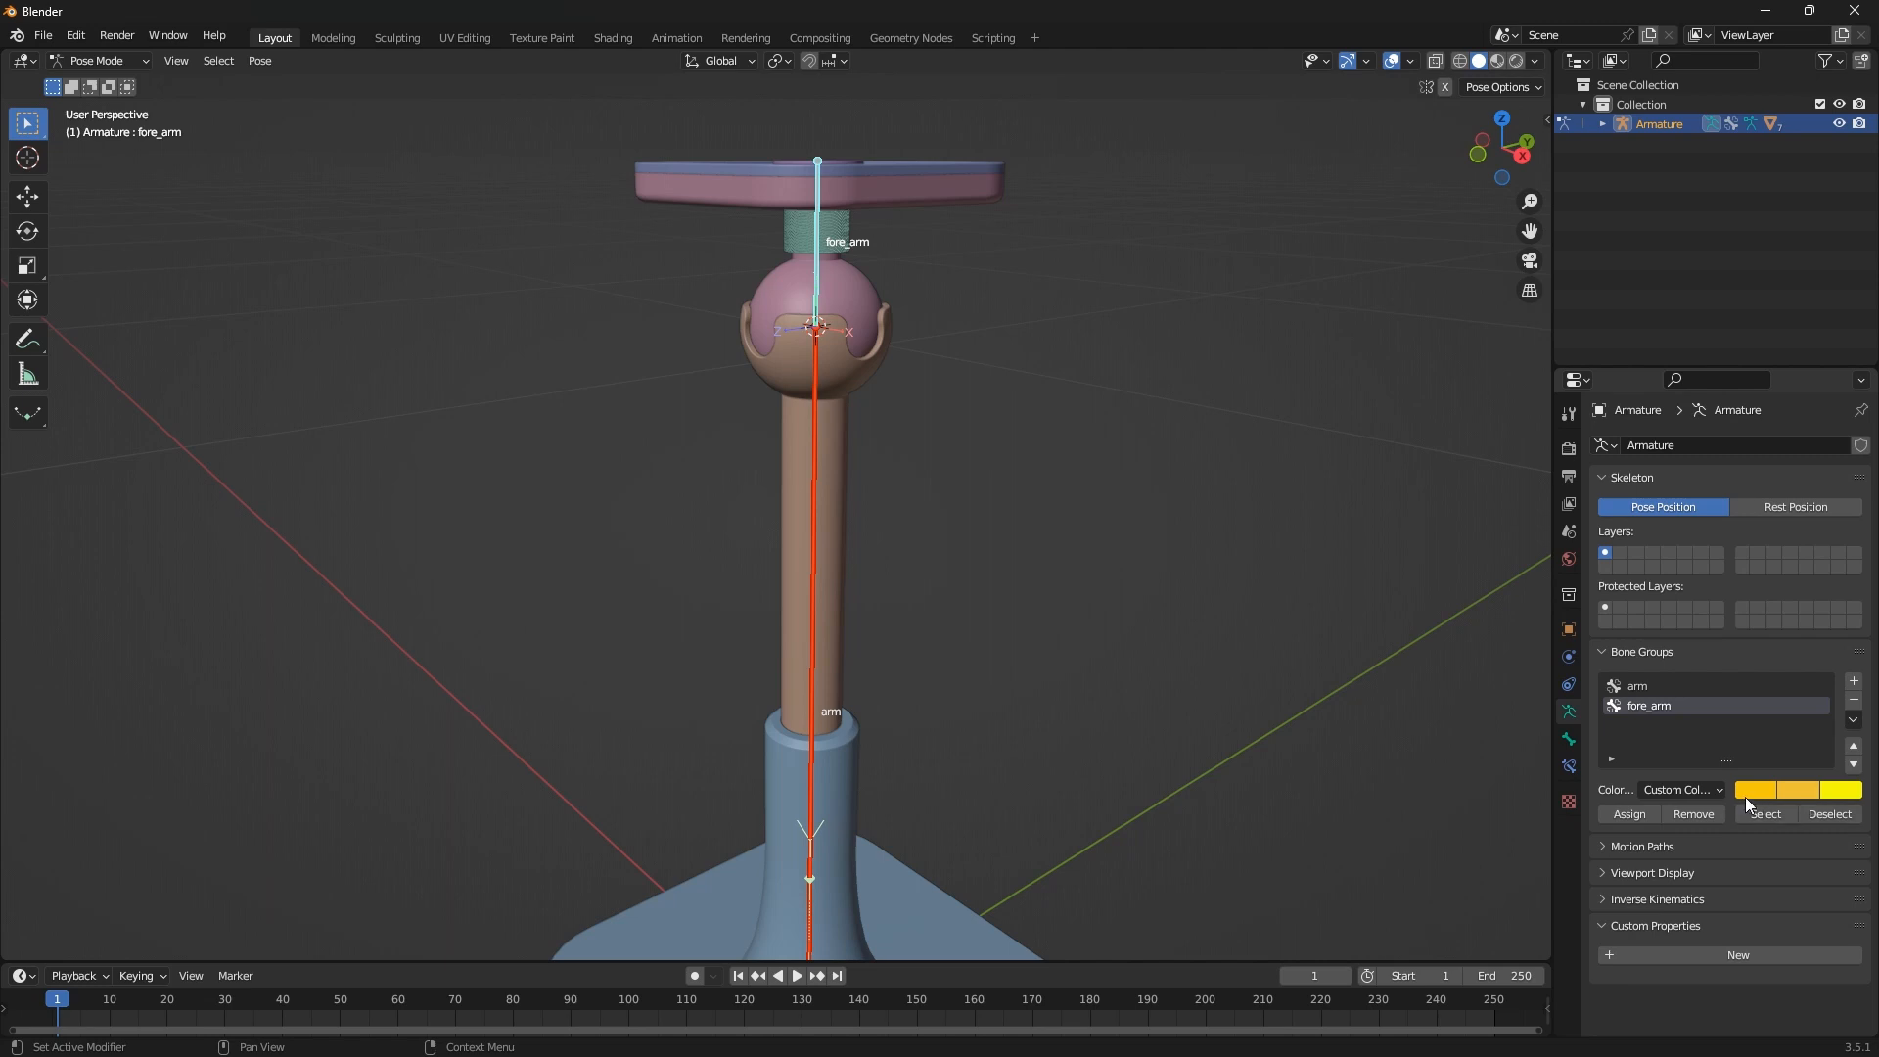
click(1844, 791)
drag(1793, 746, 1672, 738)
click(1149, 644)
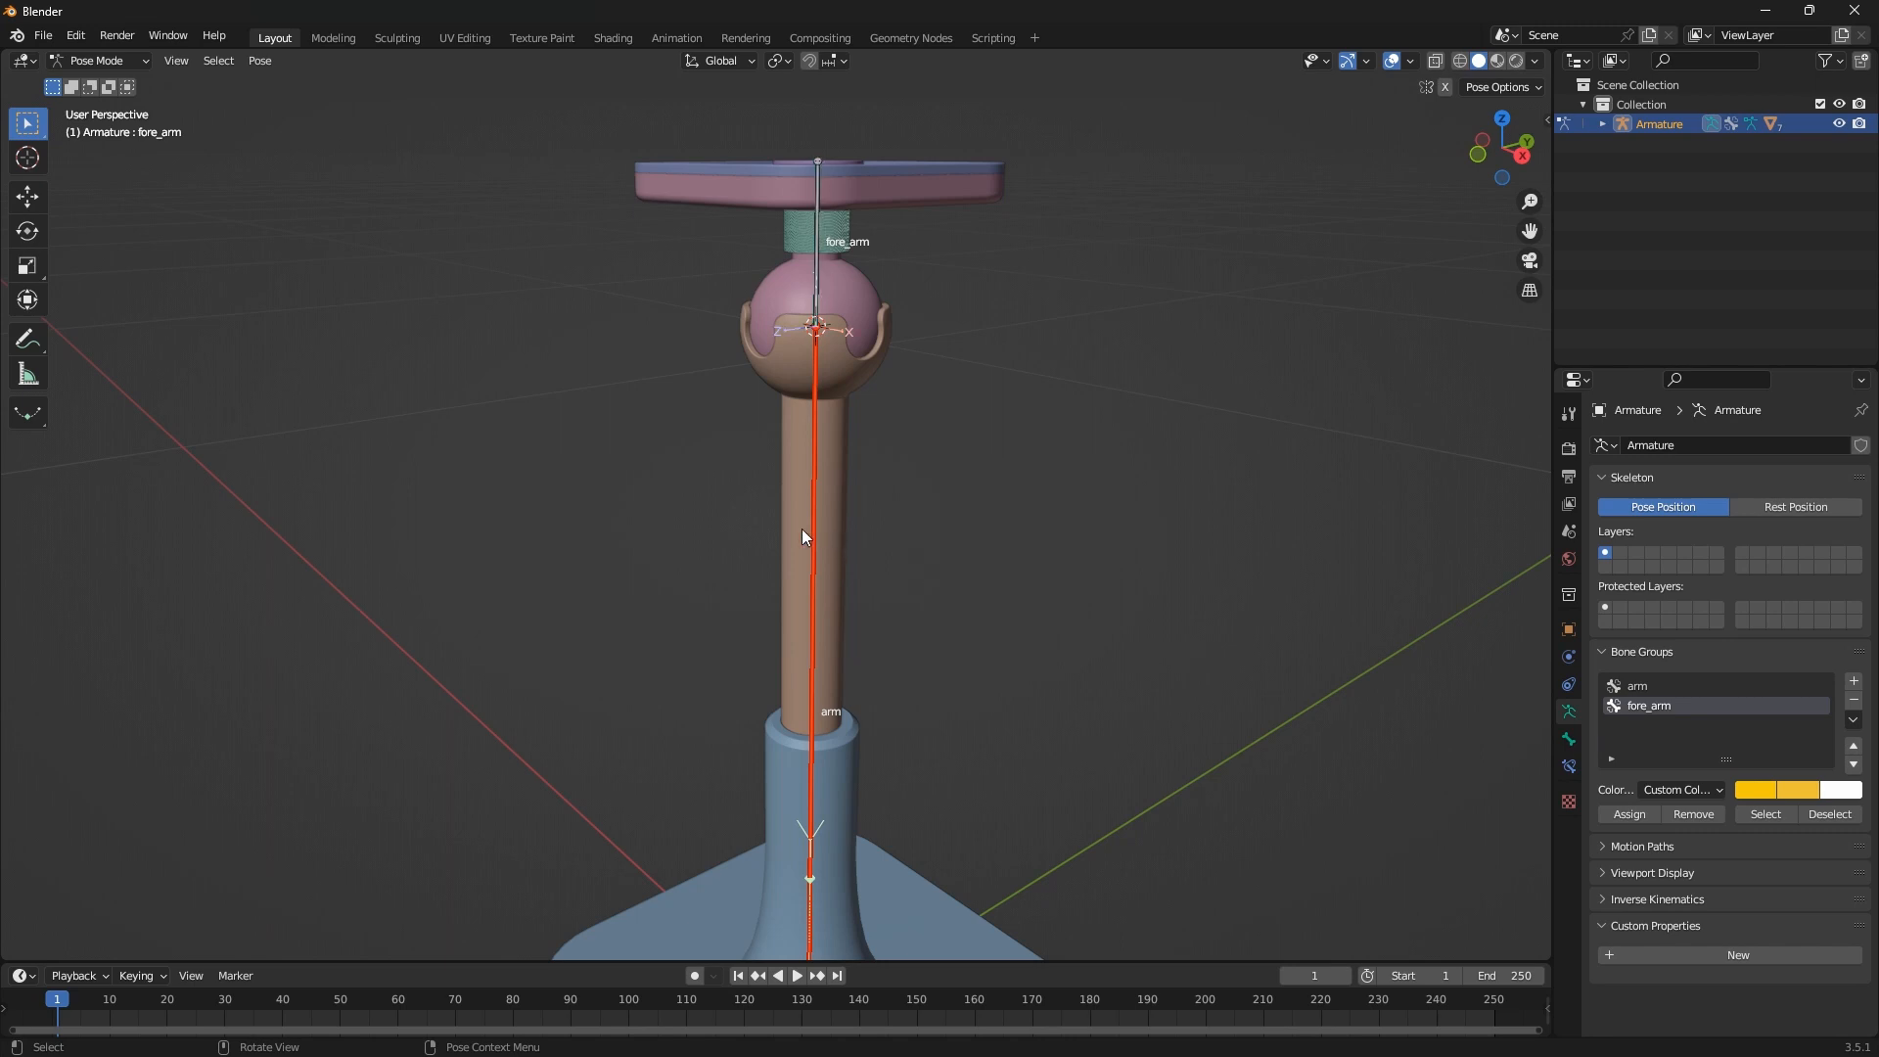
Select the fore_arm and arm bones in turn to check their bone group colours
click(818, 272)
click(820, 440)
click(826, 242)
click(824, 427)
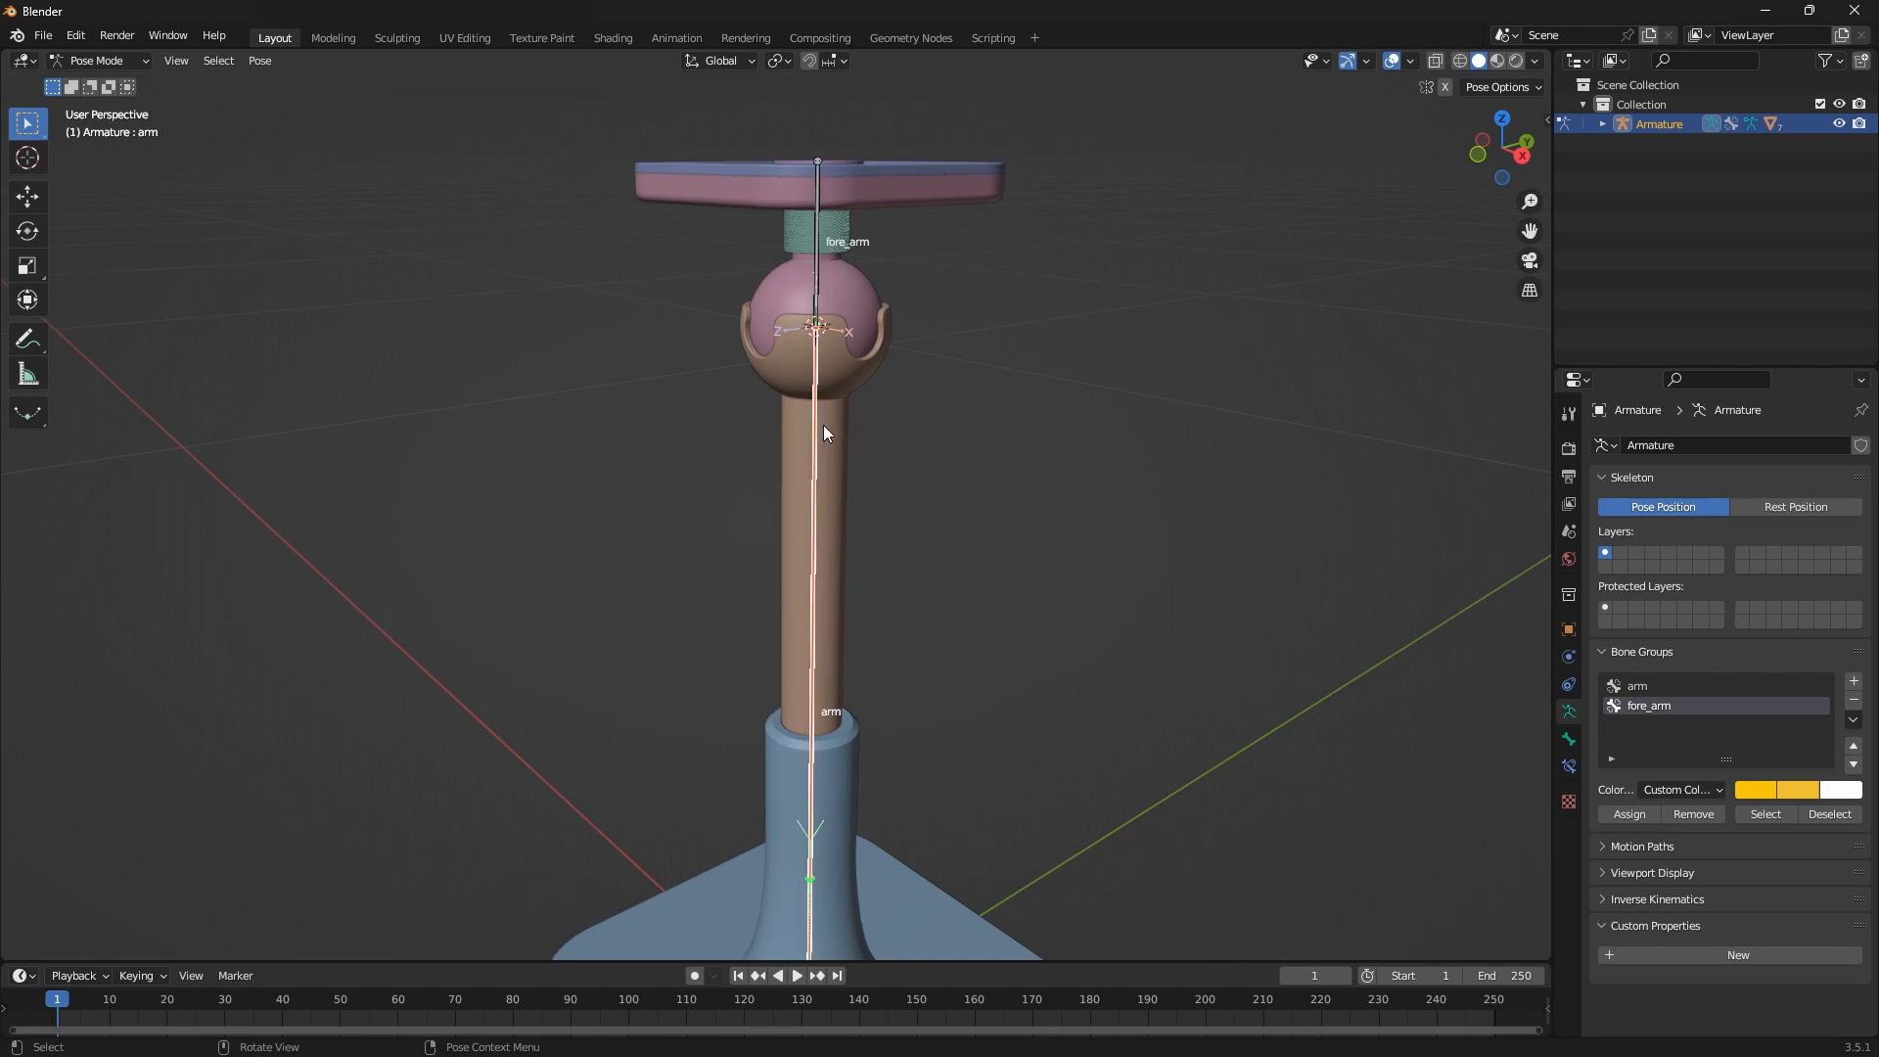
click(822, 245)
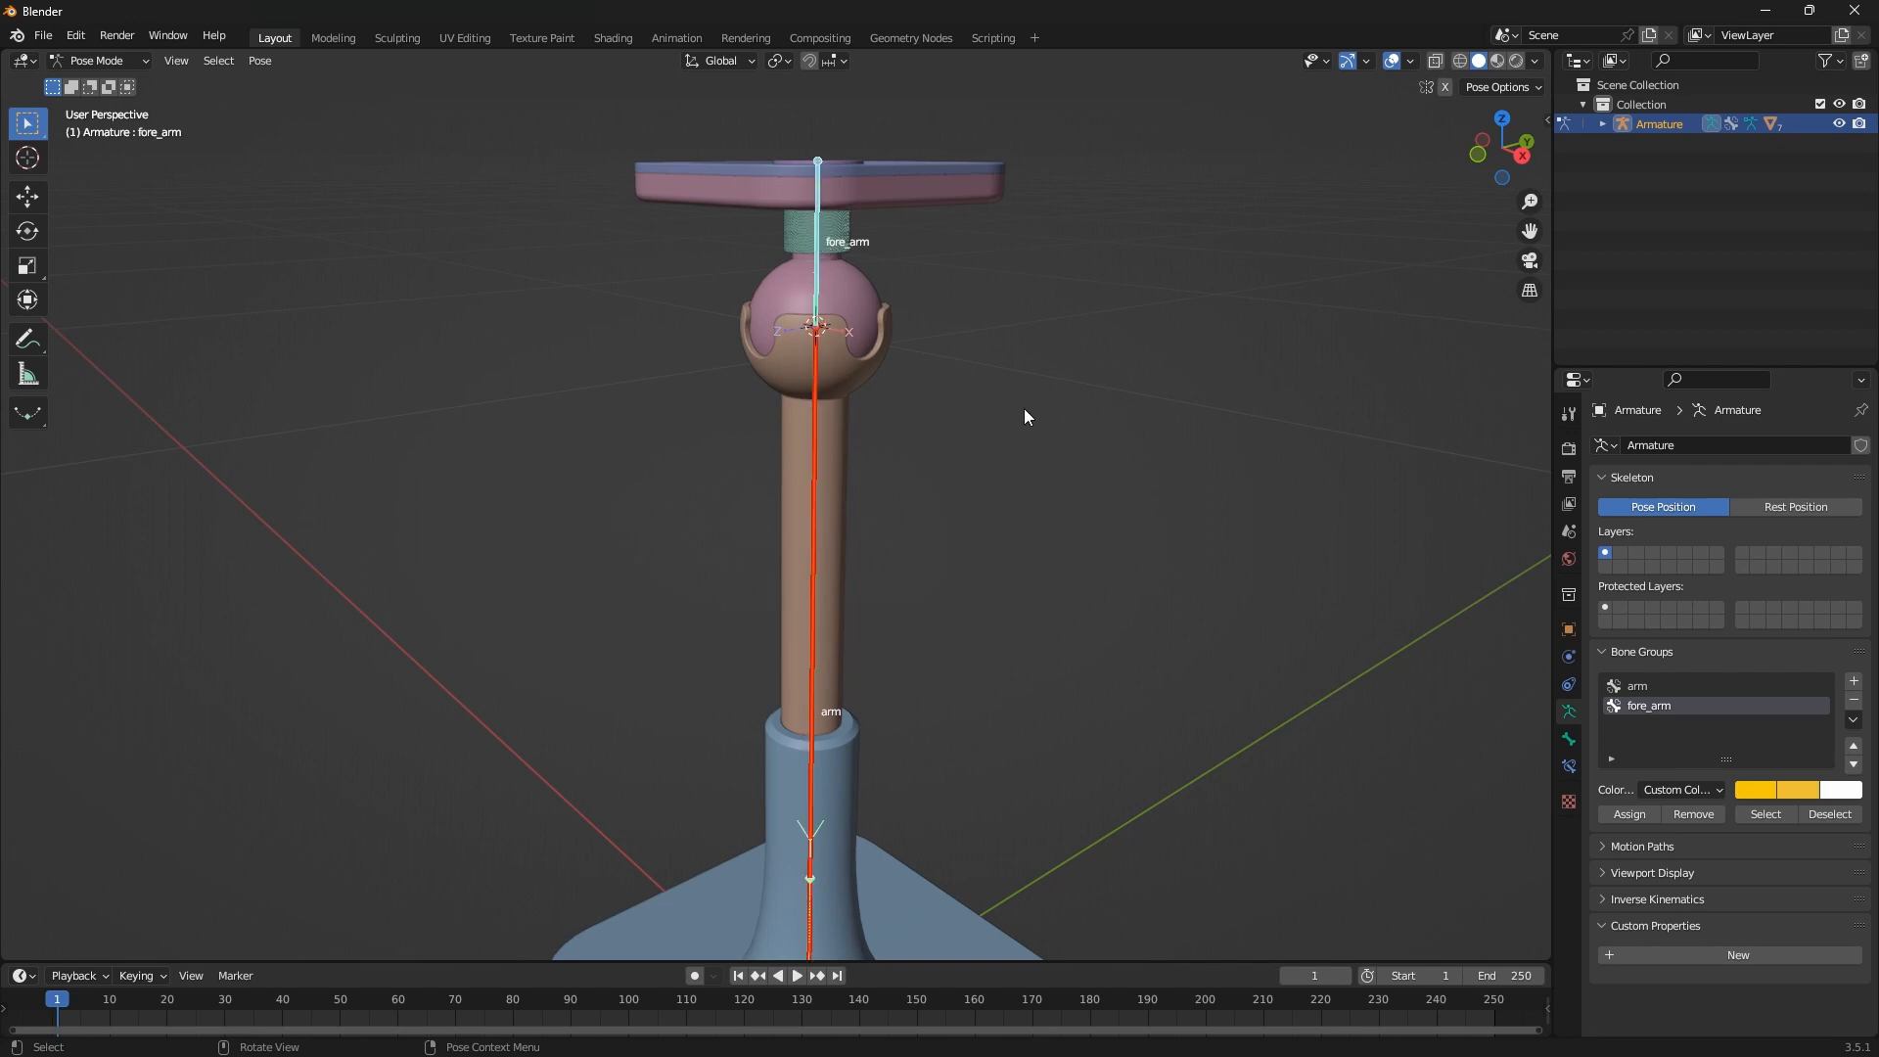
scroll(1024, 409, down, 4)
middle_drag(1025, 408, 1025, 415)
key(ctrl+s)
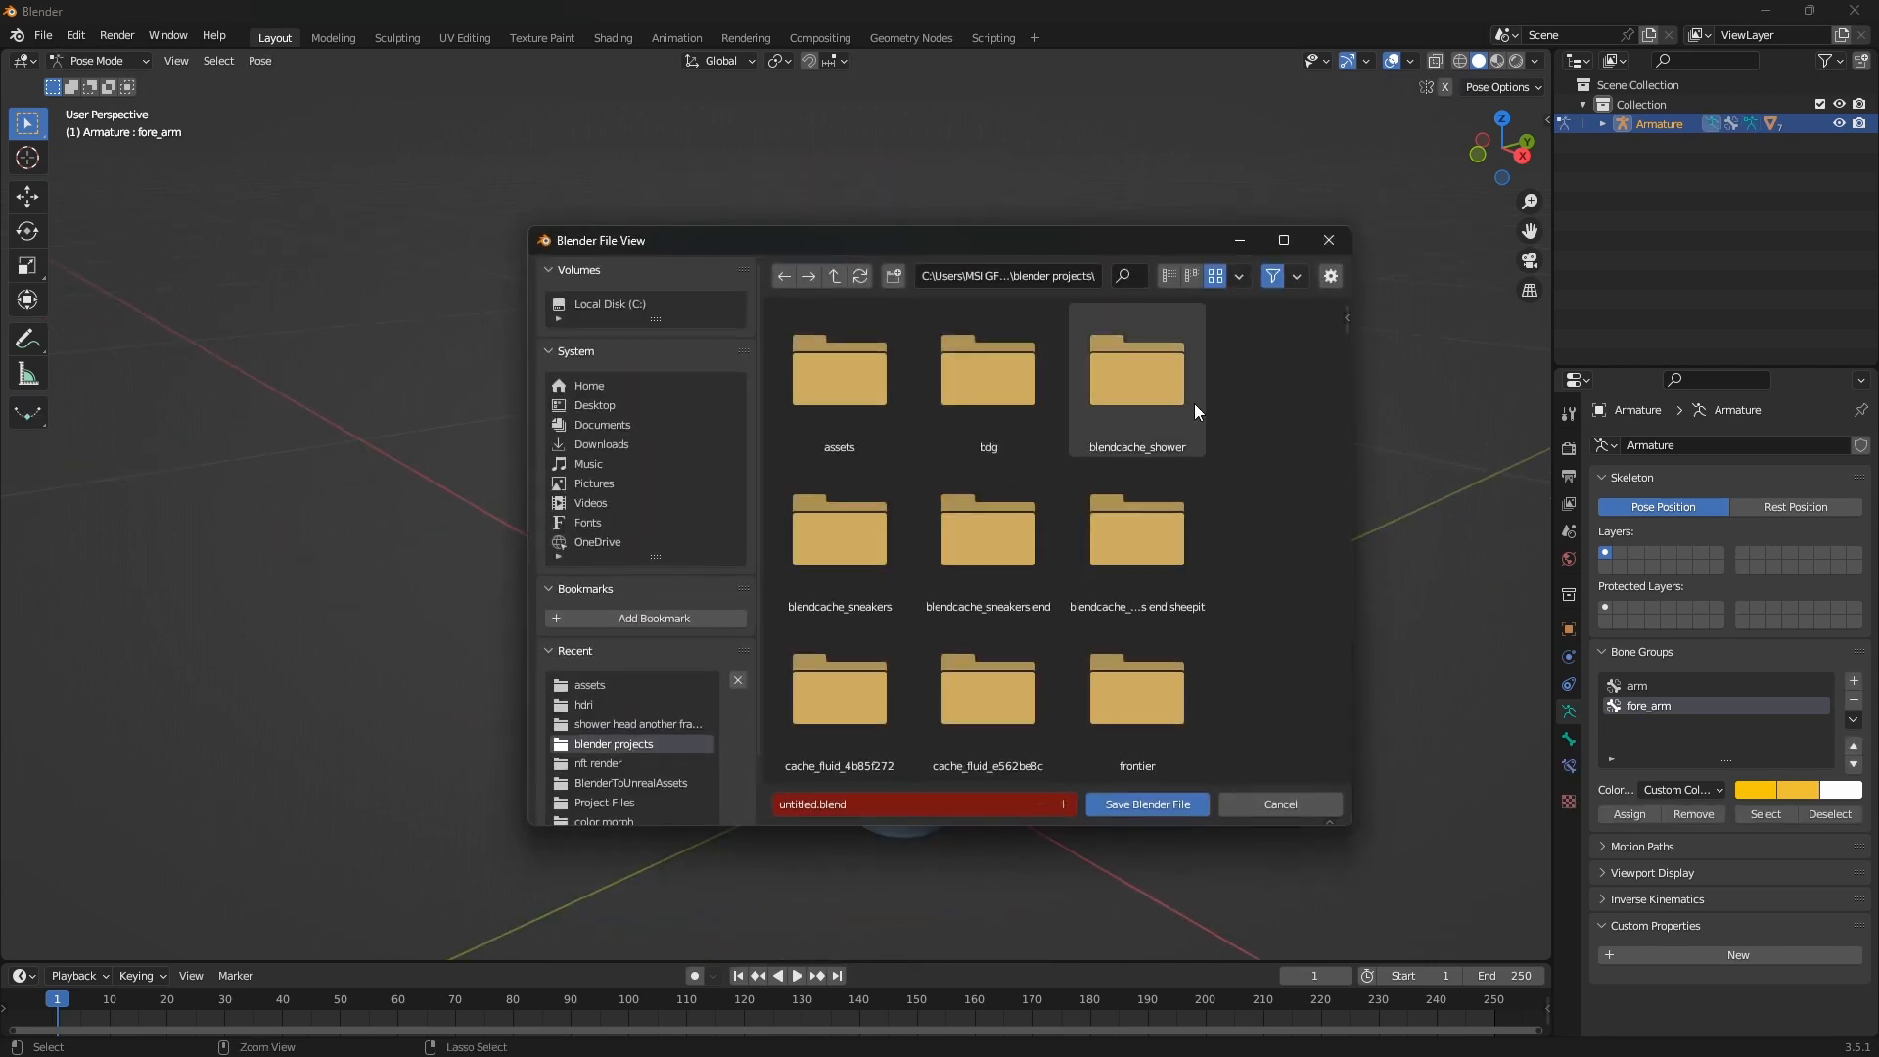
click(1330, 249)
Switch to Object Mode and collapse the armature's Bone Groups and Custom Properties settings
click(101, 60)
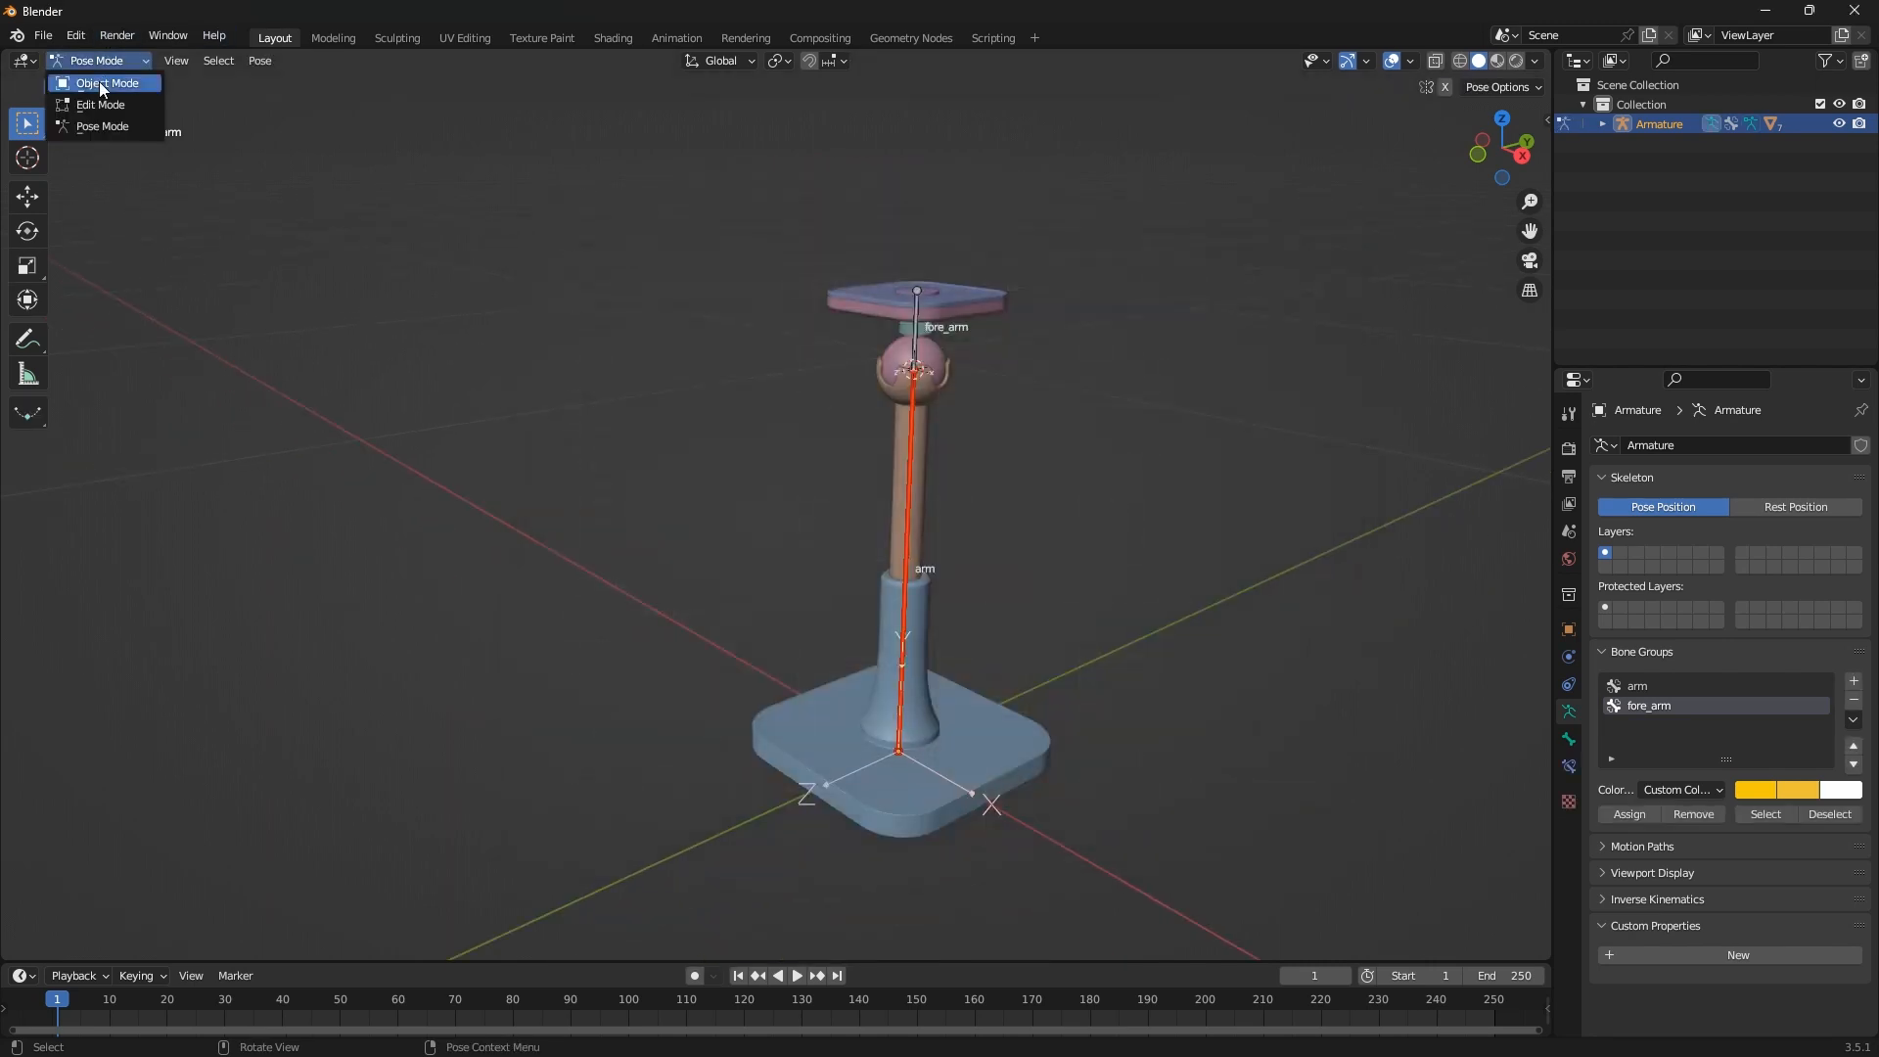
click(98, 80)
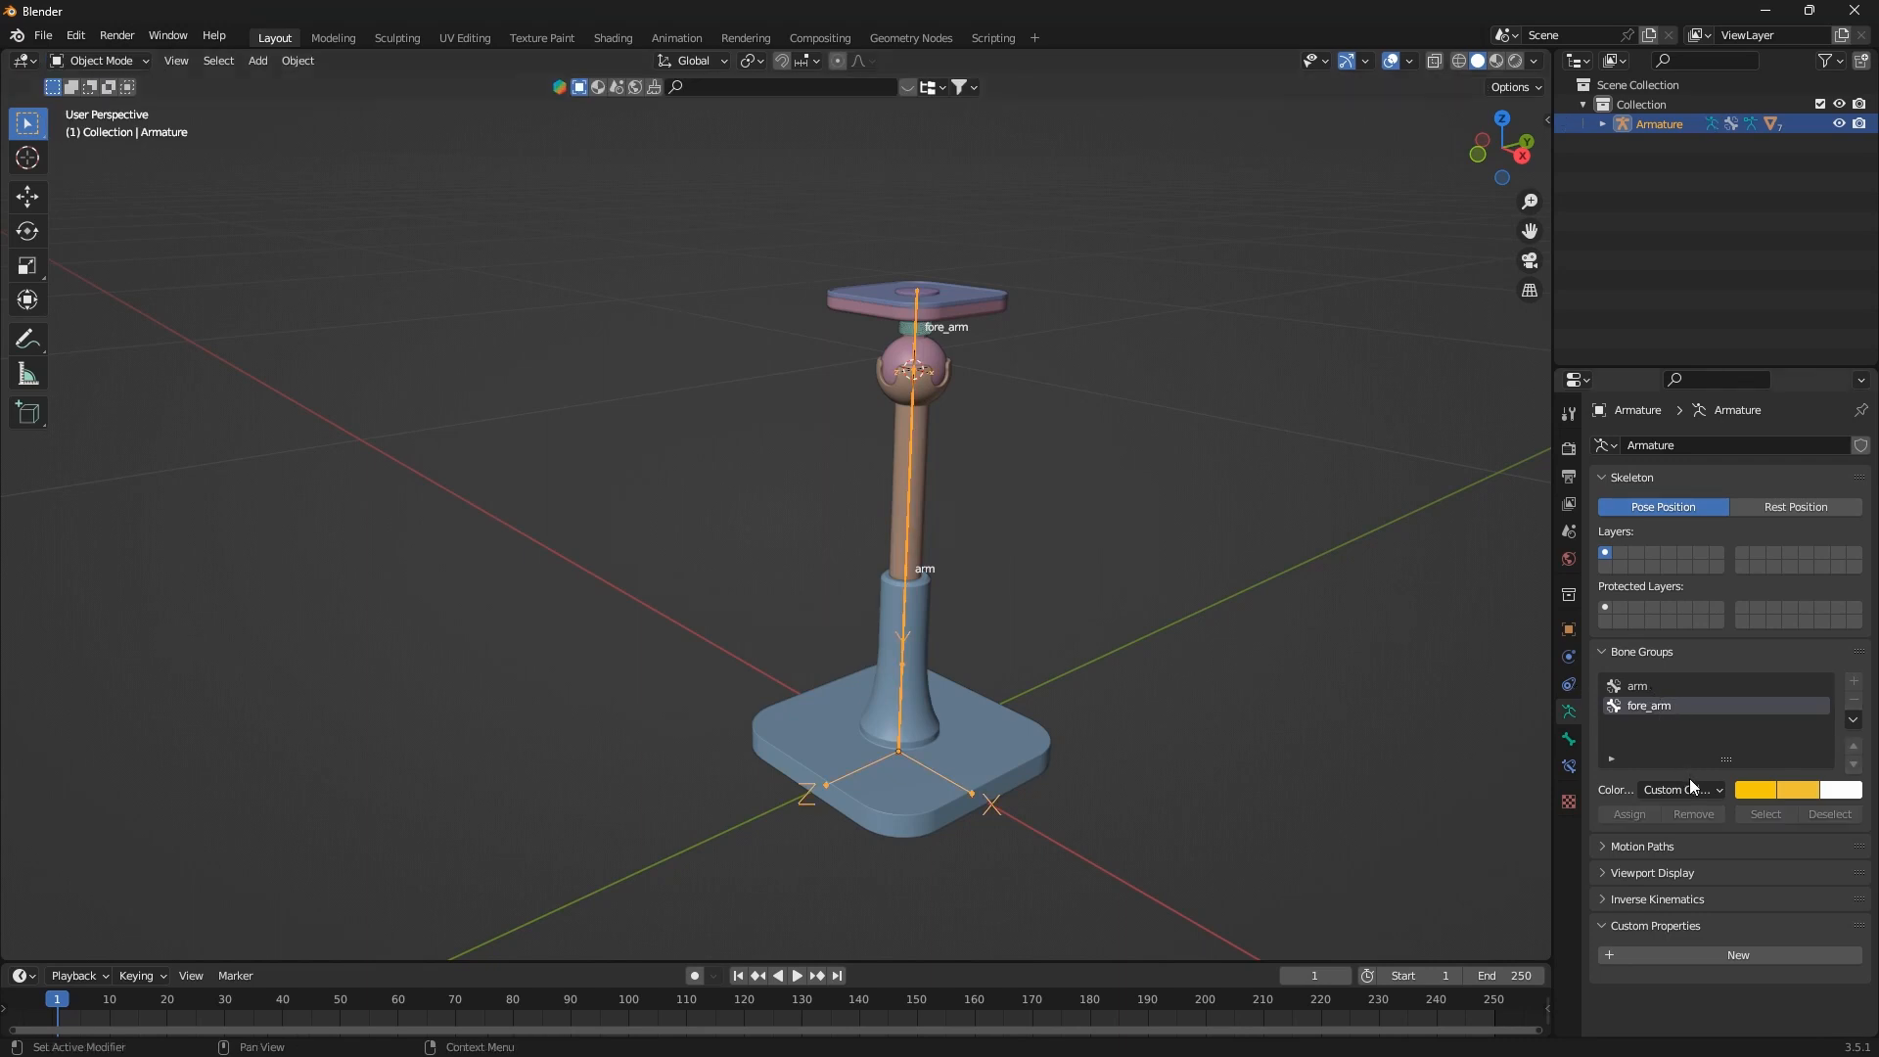
click(1609, 652)
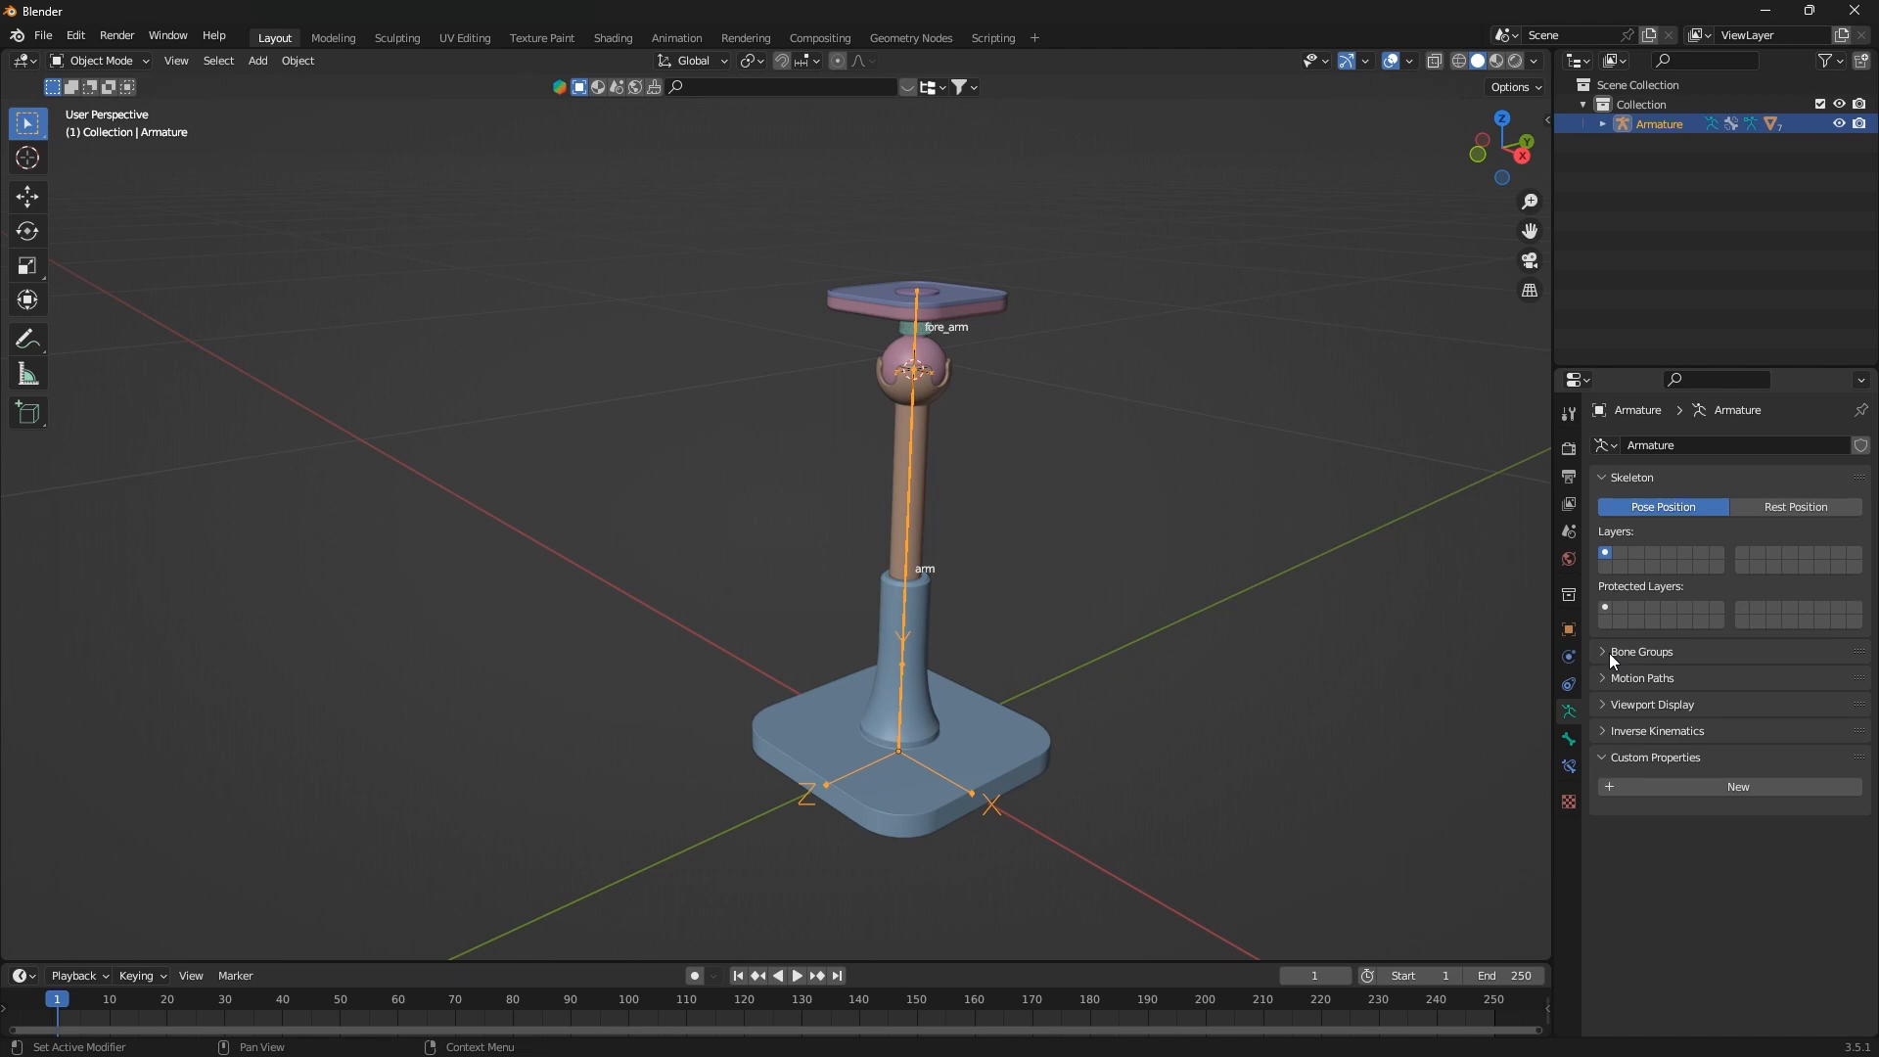
click(1609, 758)
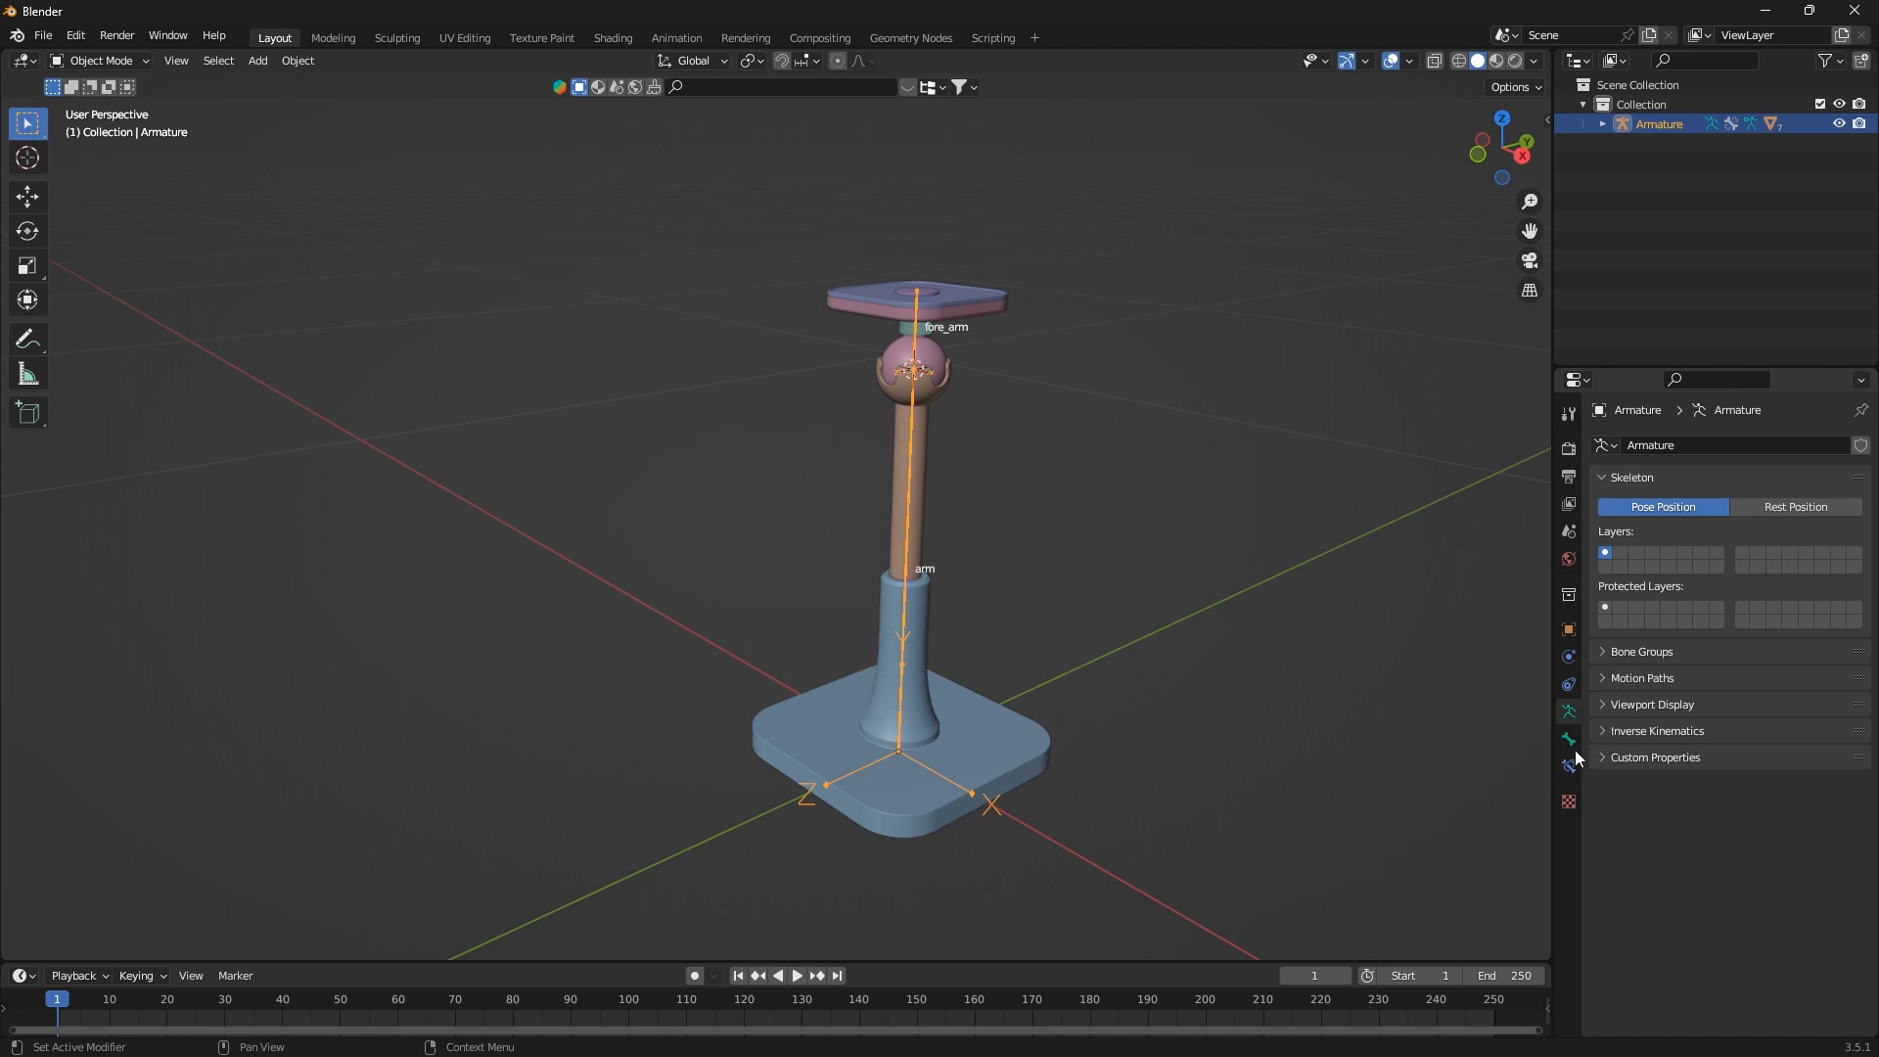
click(1606, 756)
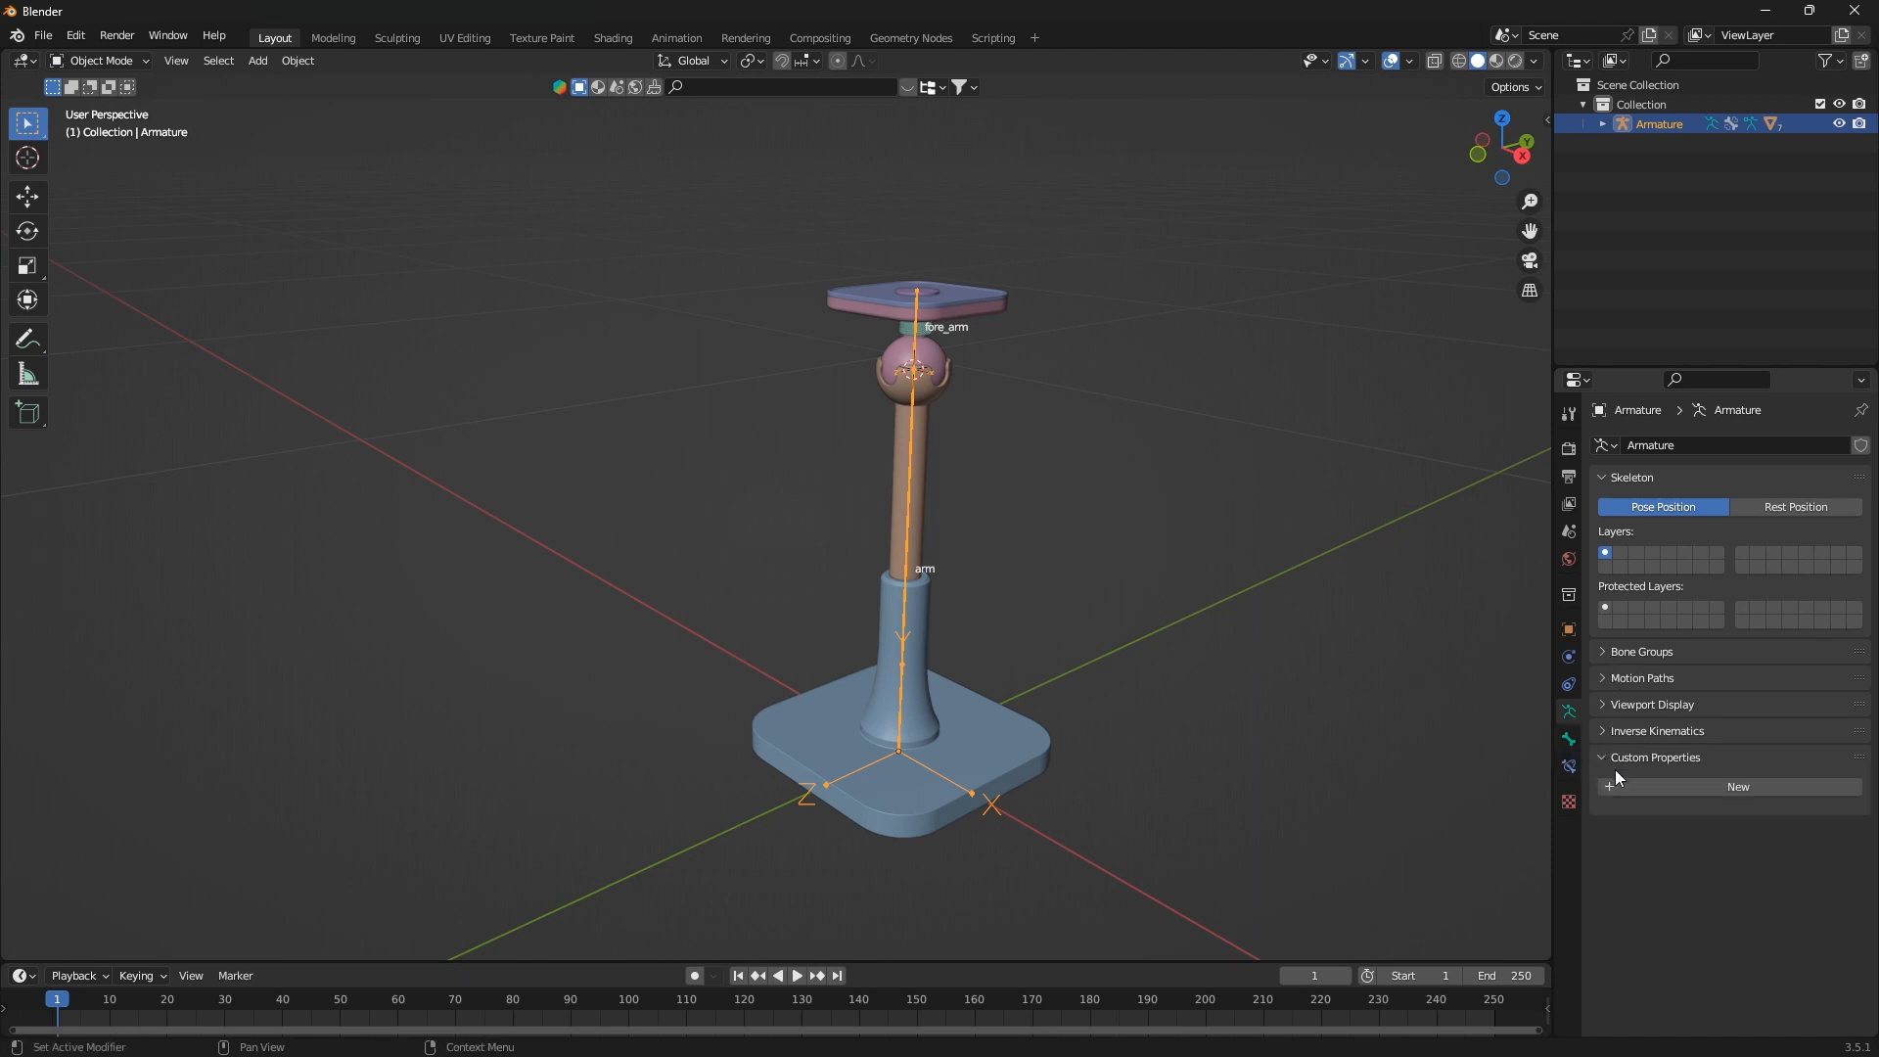
click(1604, 756)
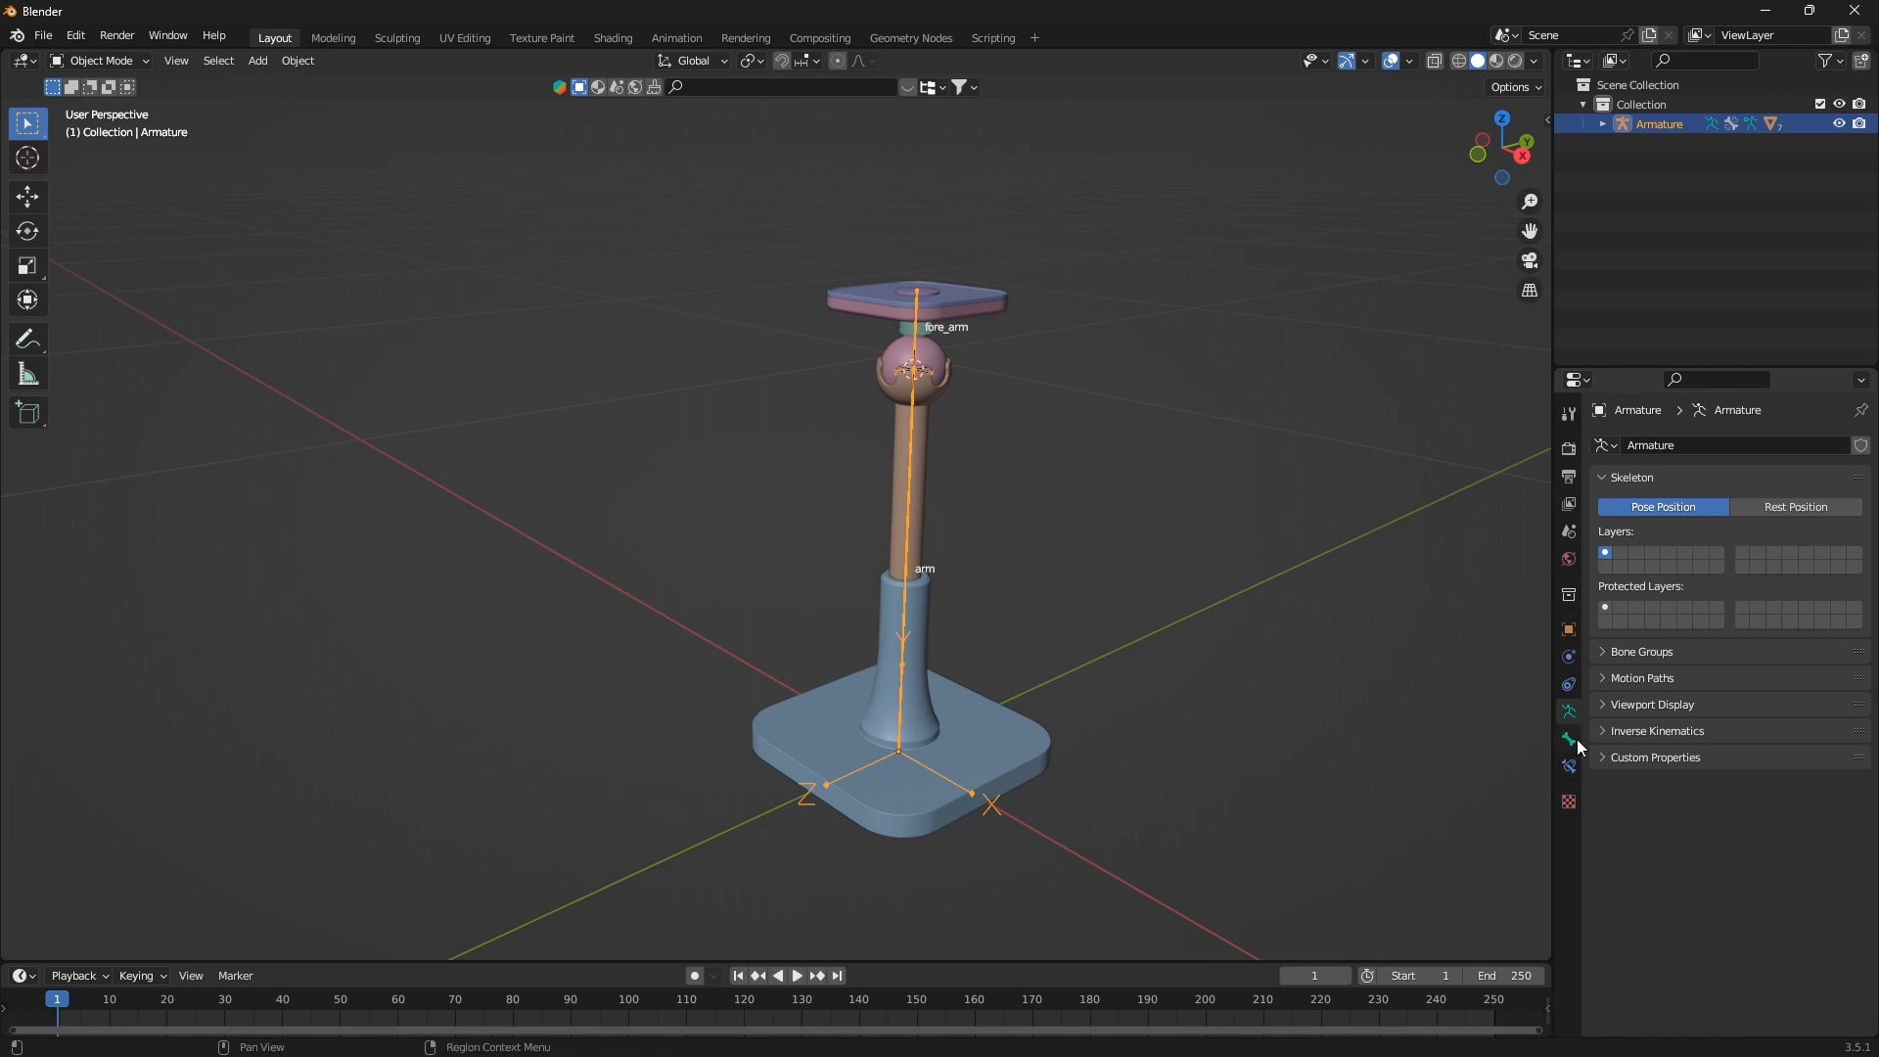
Look through the fore_arm bone's properties and the available bone constraint types
click(1572, 740)
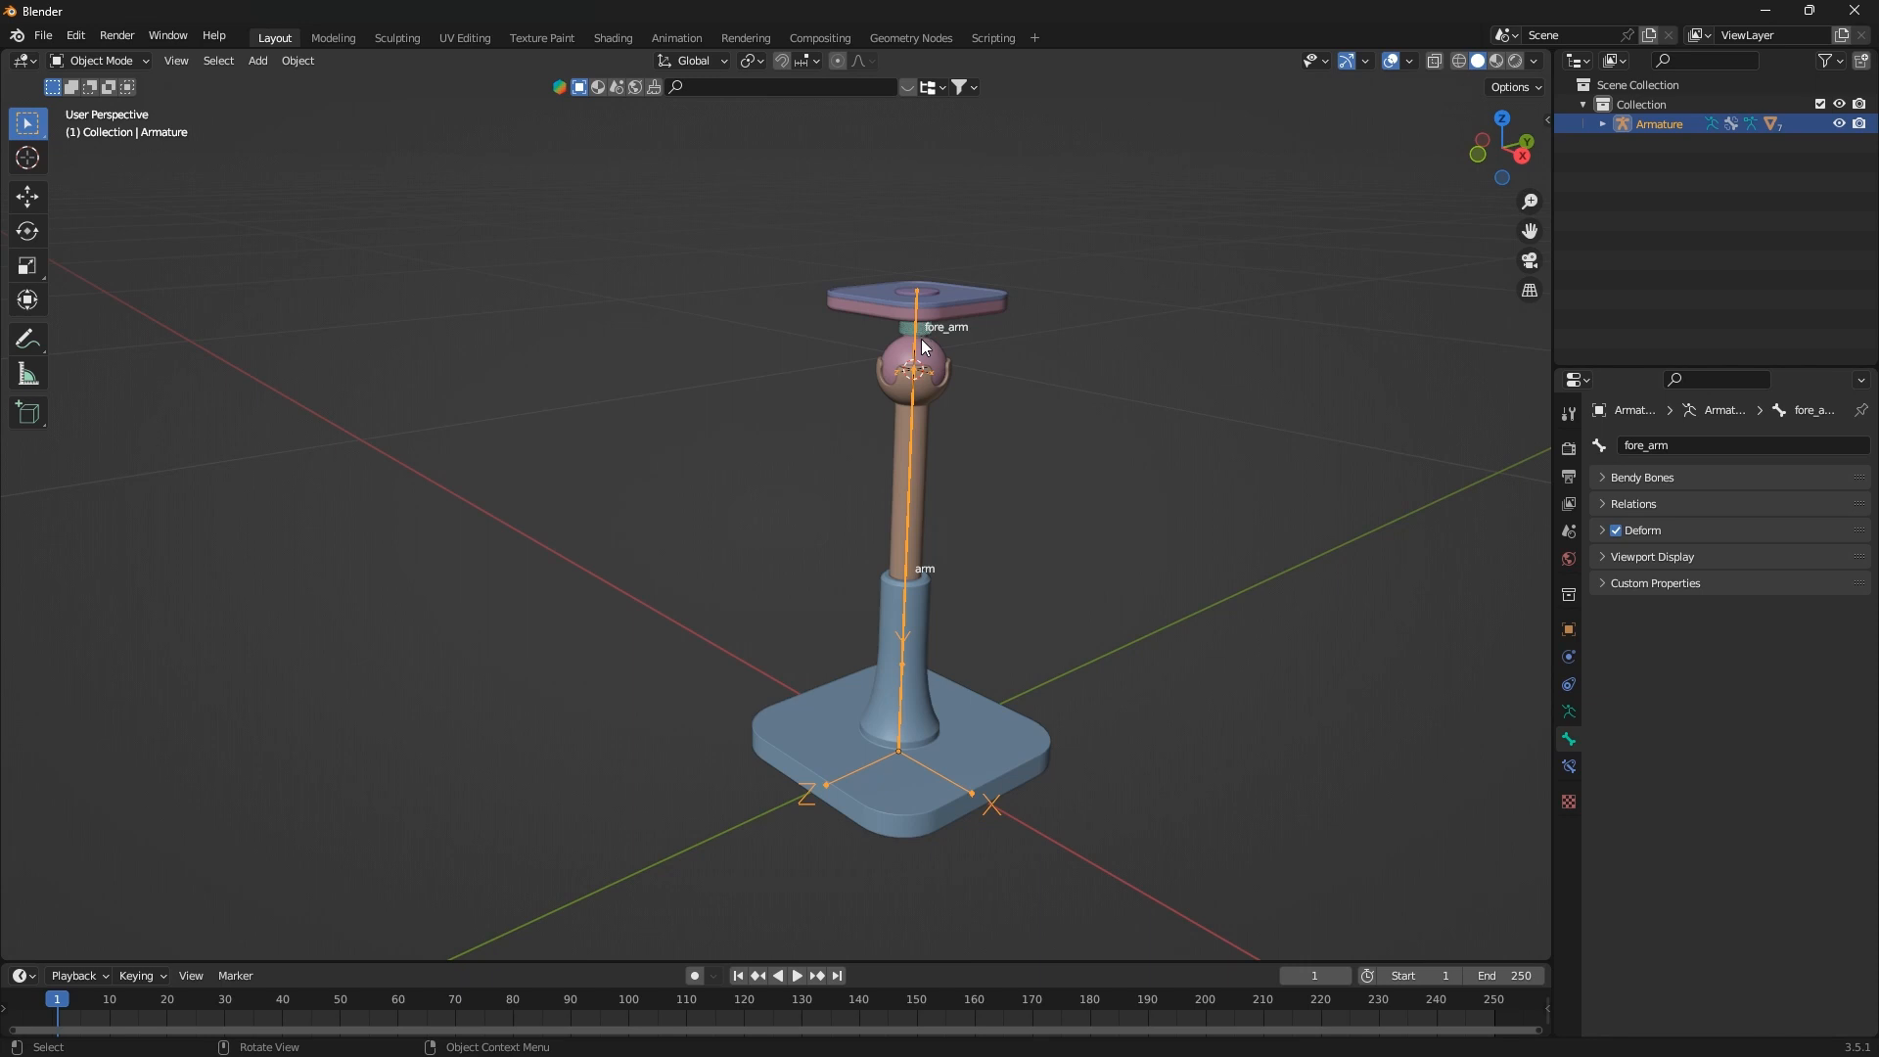
click(1571, 769)
click(1569, 742)
click(1571, 768)
click(1686, 447)
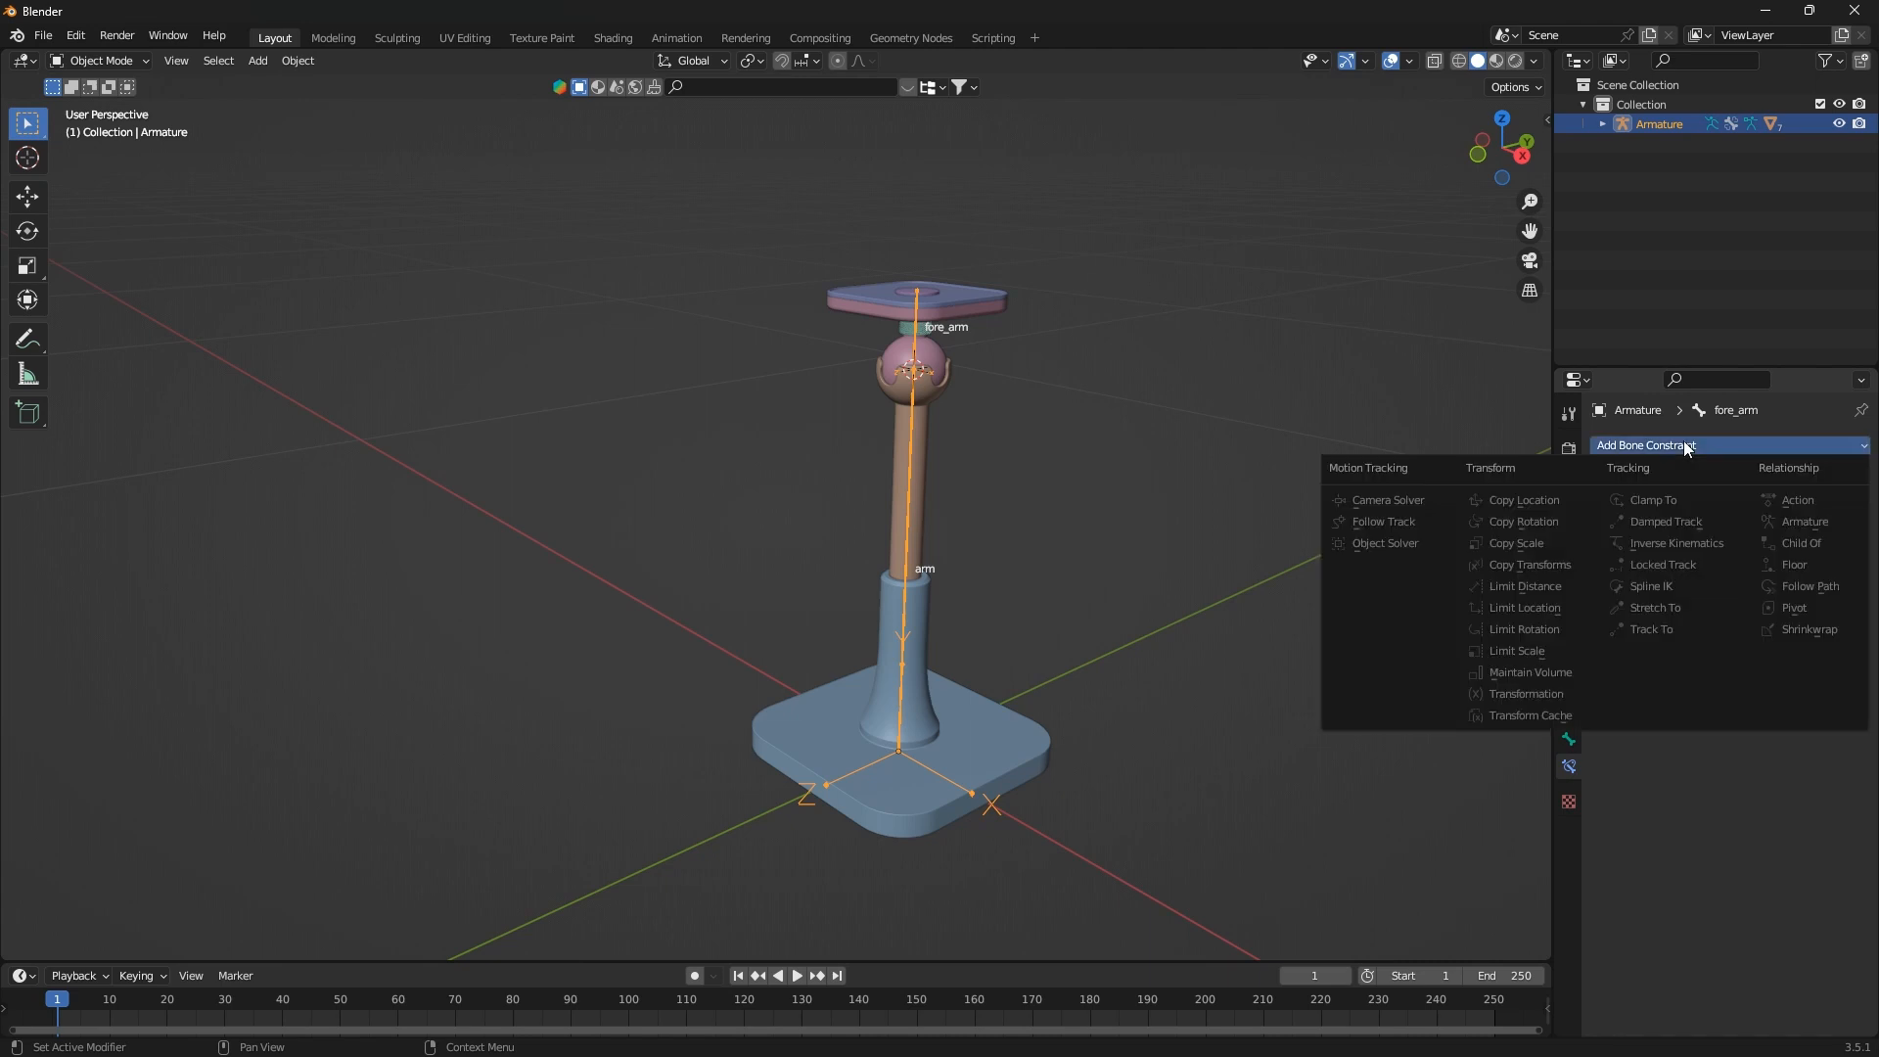
click(1685, 445)
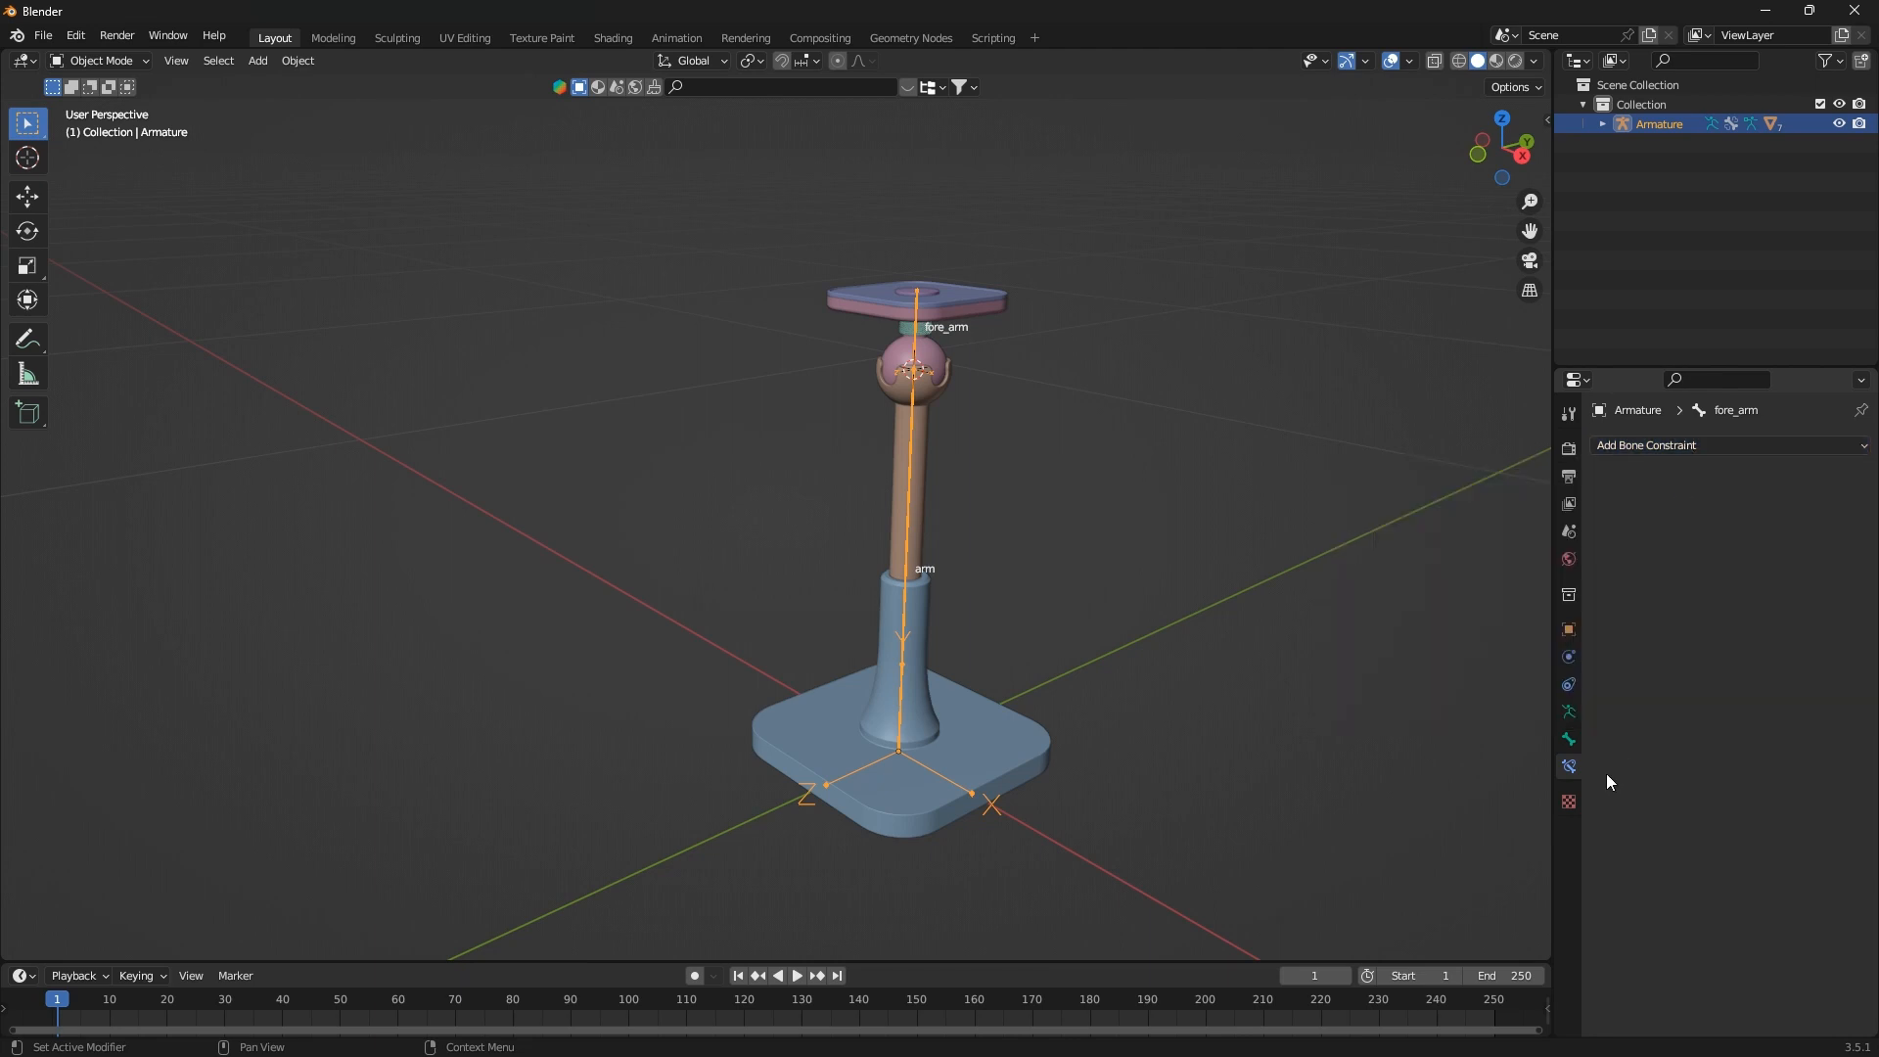
Switch the armature to Pose Mode and examine the fore_arm bone's Relations settings
click(102, 62)
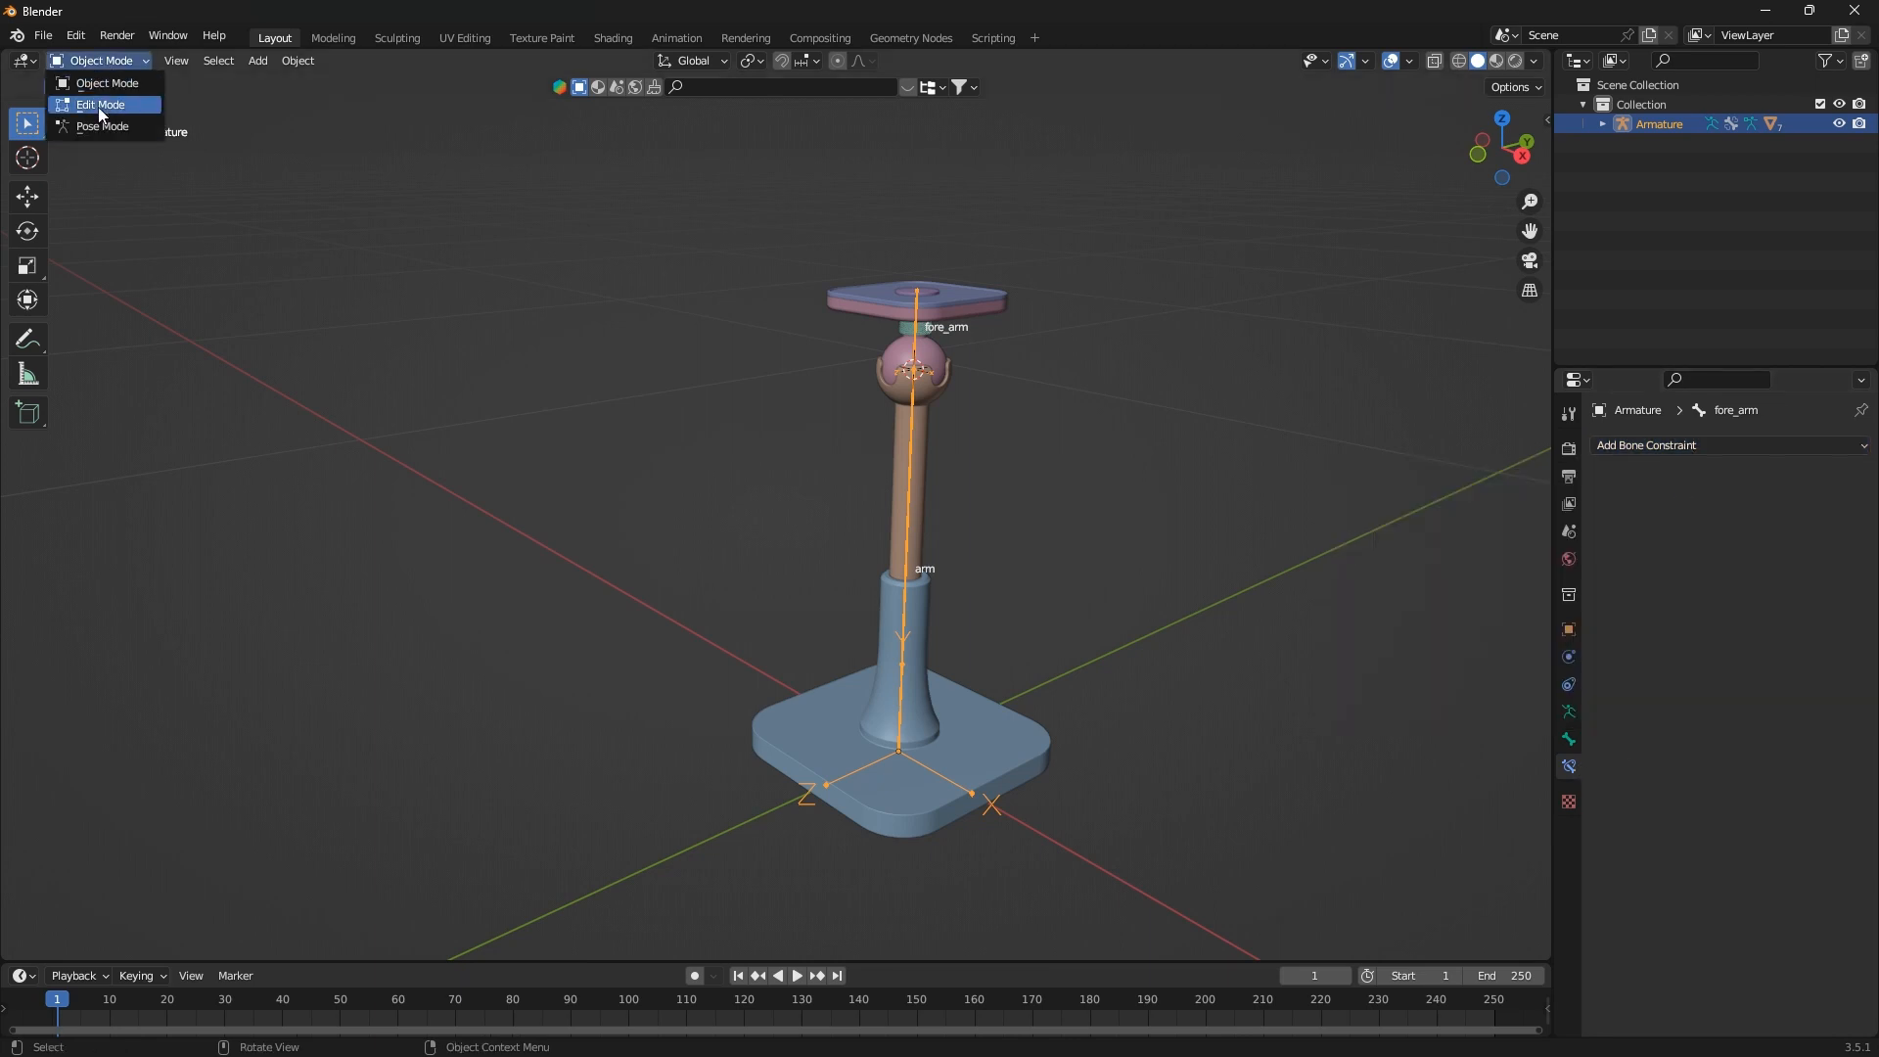
click(107, 127)
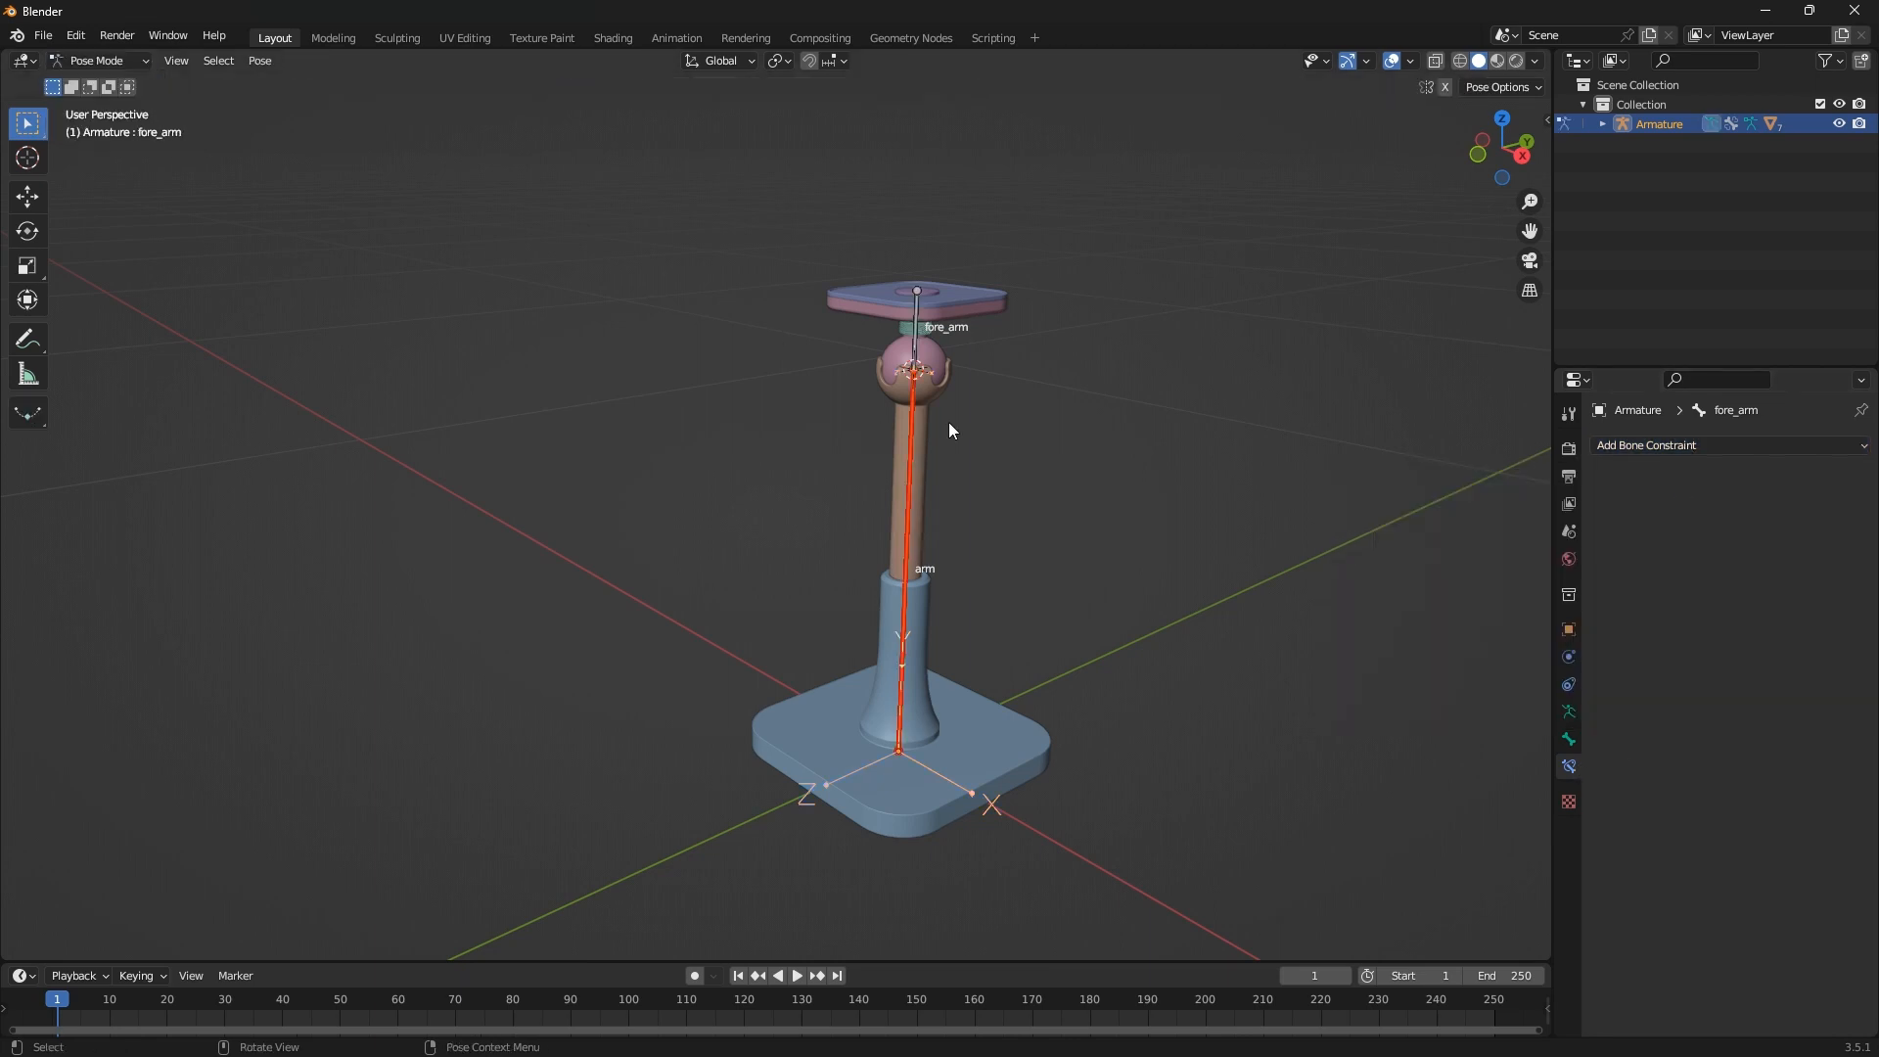
click(1569, 740)
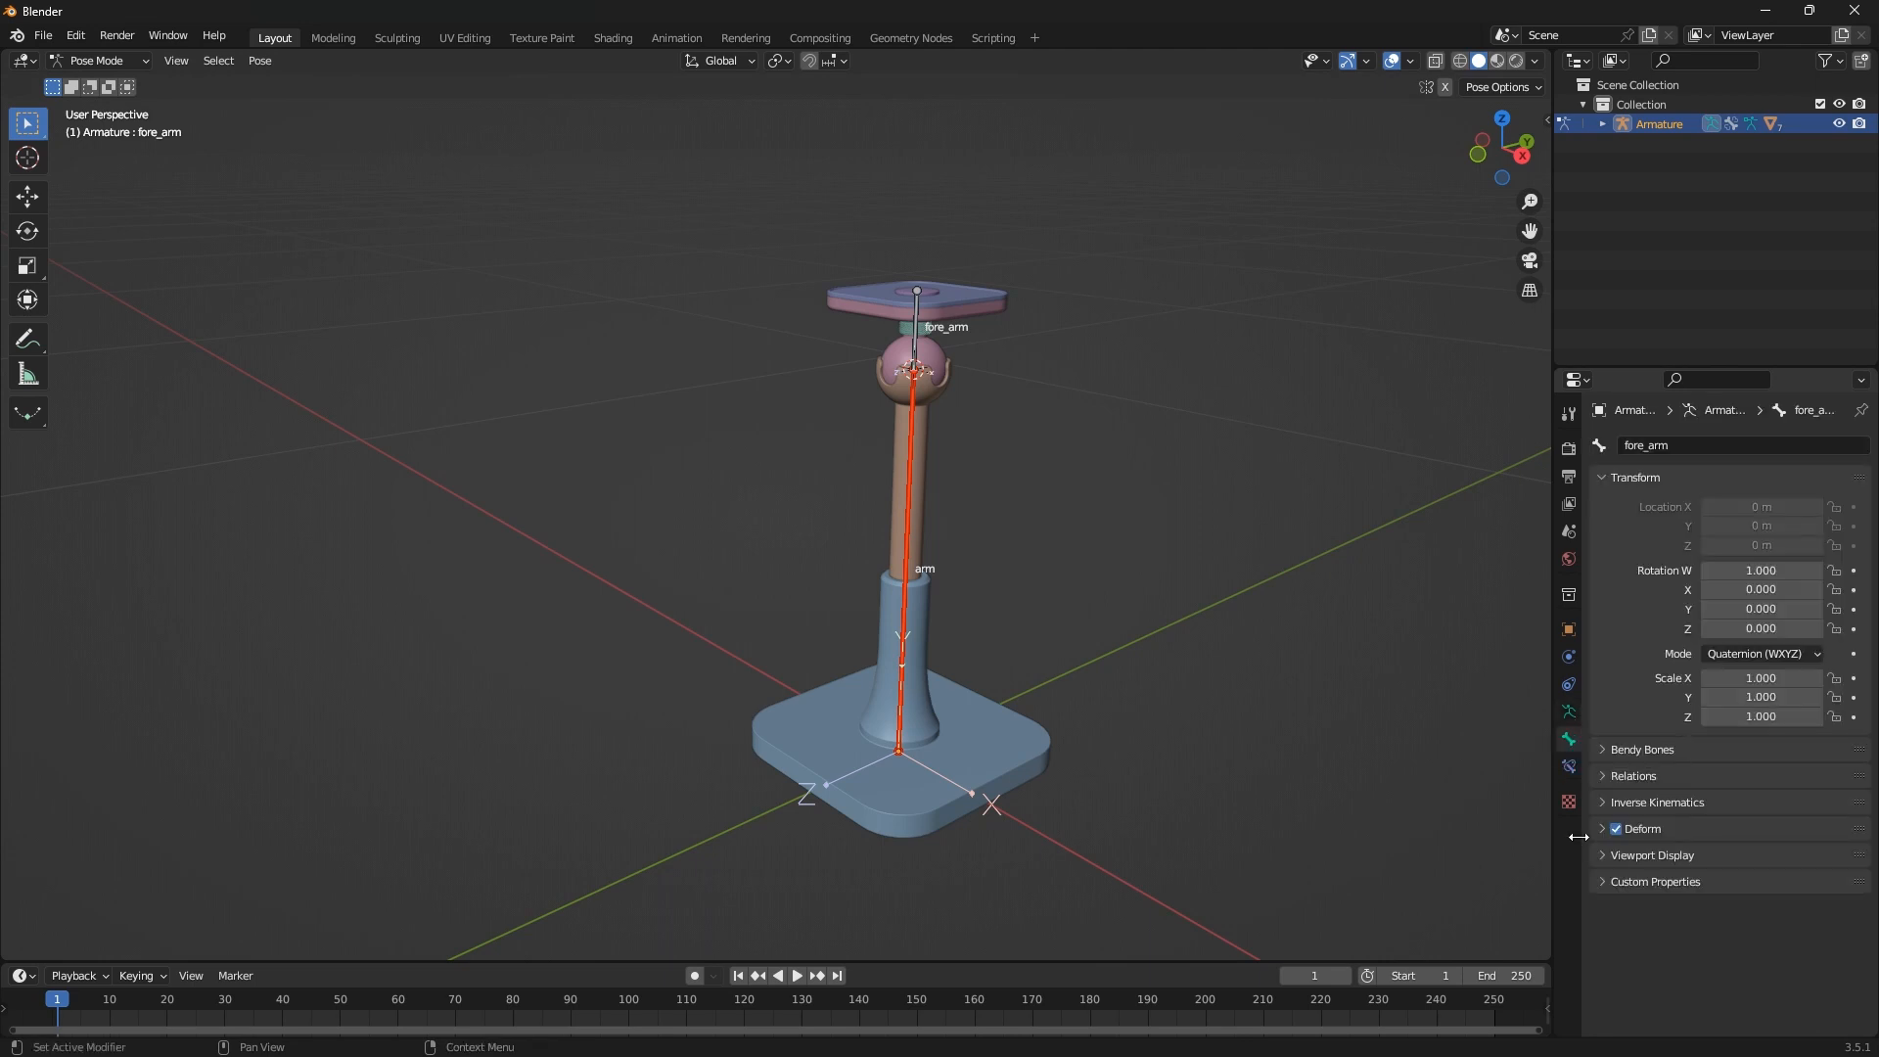
click(1603, 776)
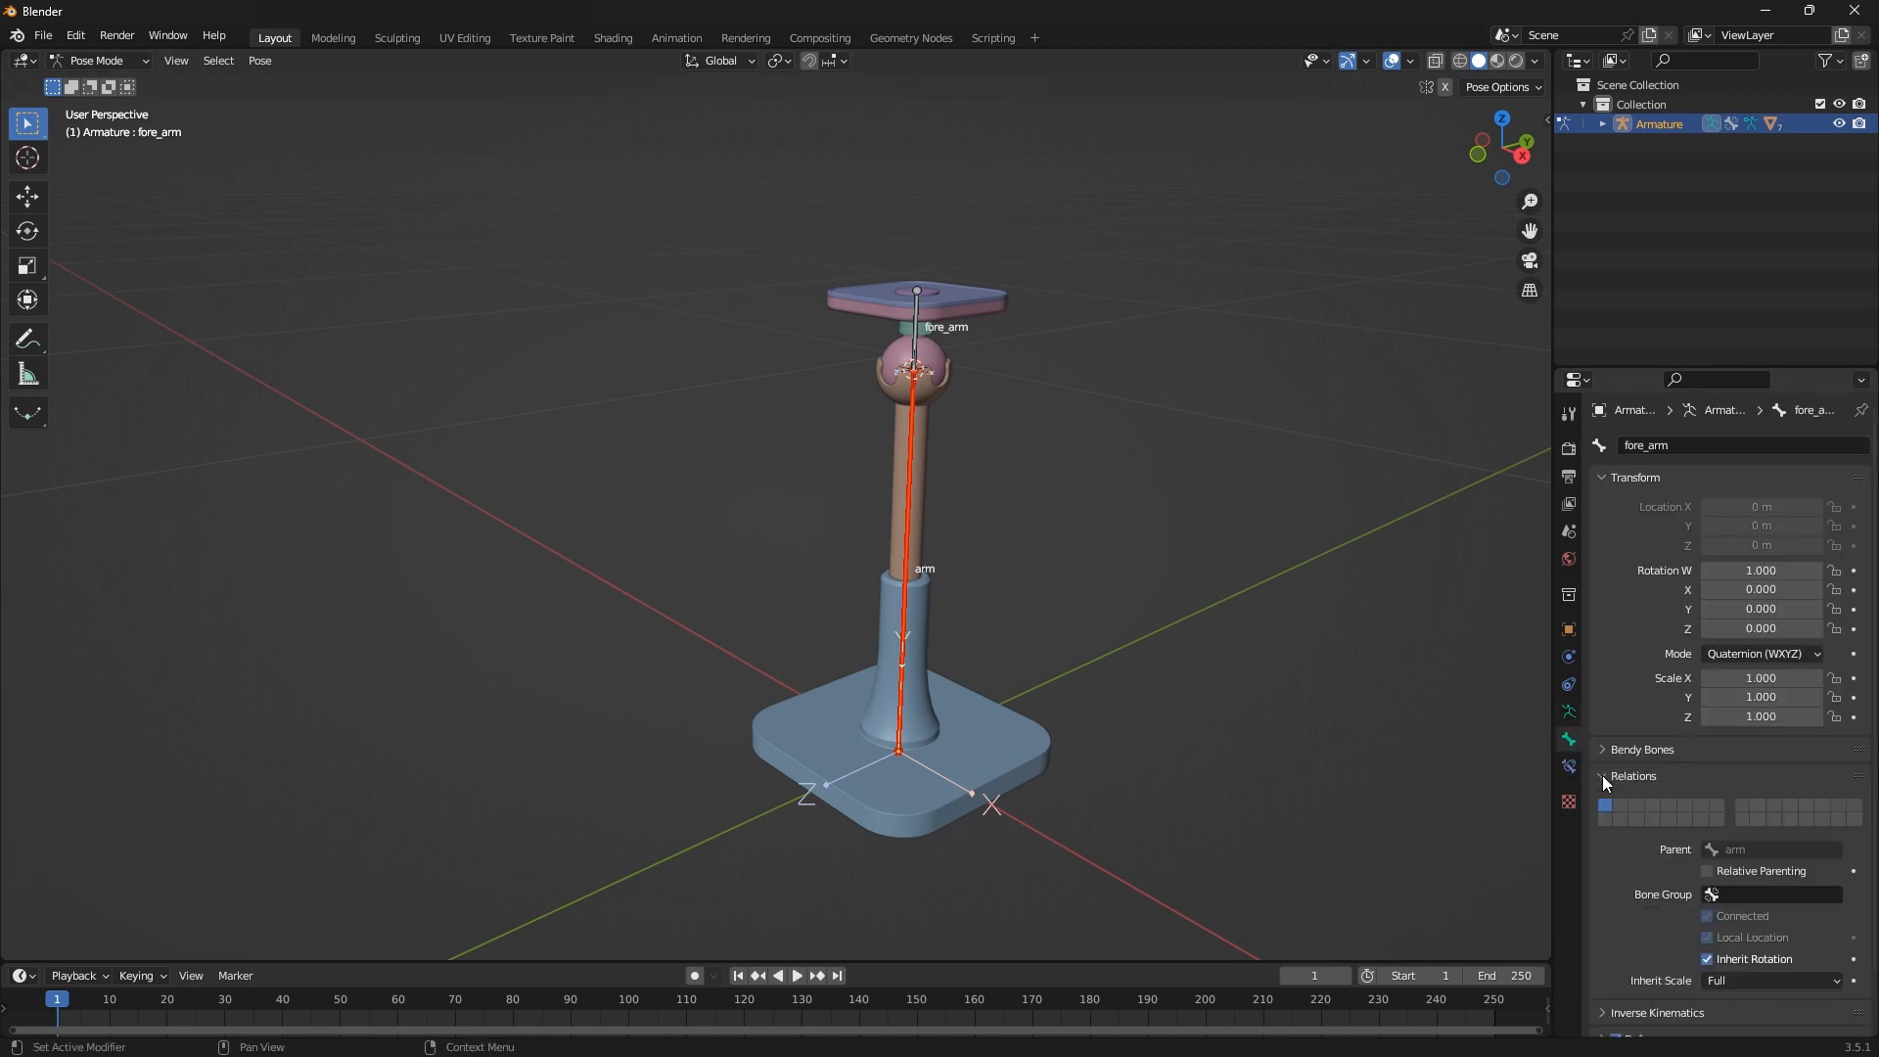
click(1602, 775)
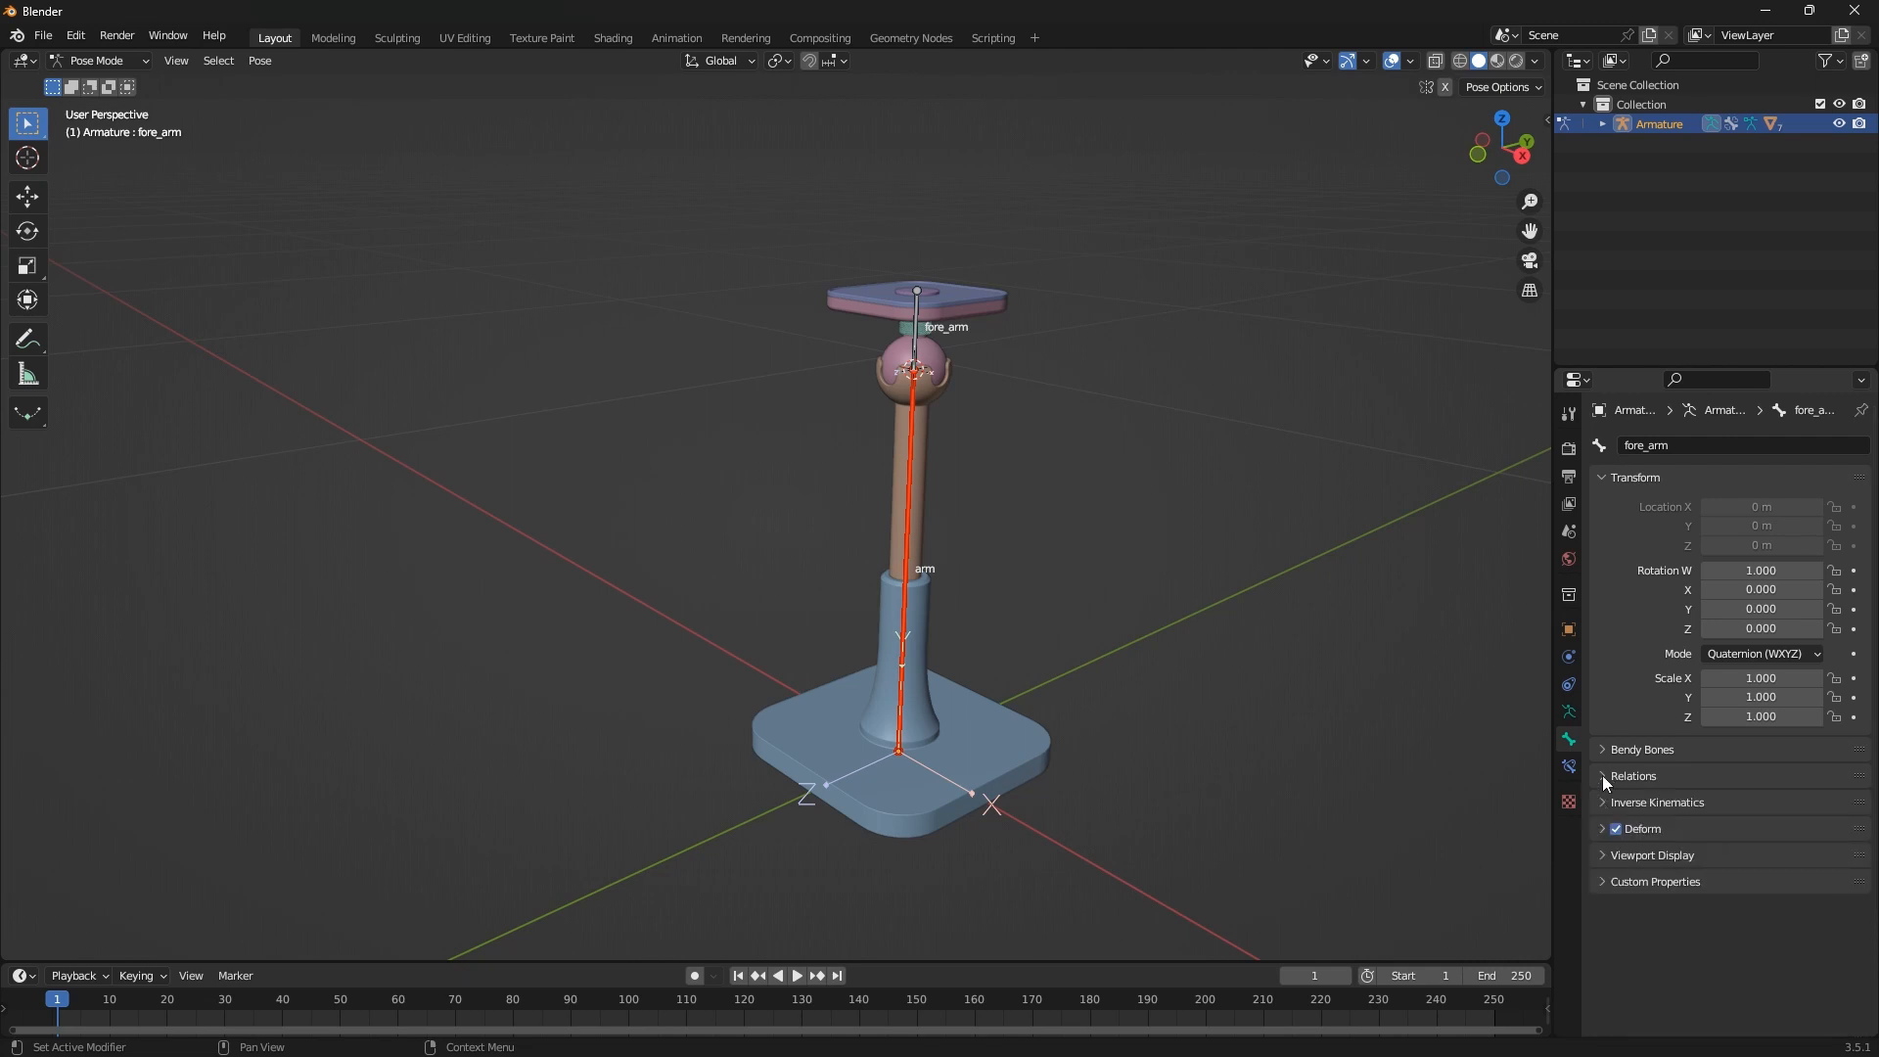
Examine the armature's data, constraint and object properties, including Custom Properties, Viewport Display and Visibility
click(1570, 712)
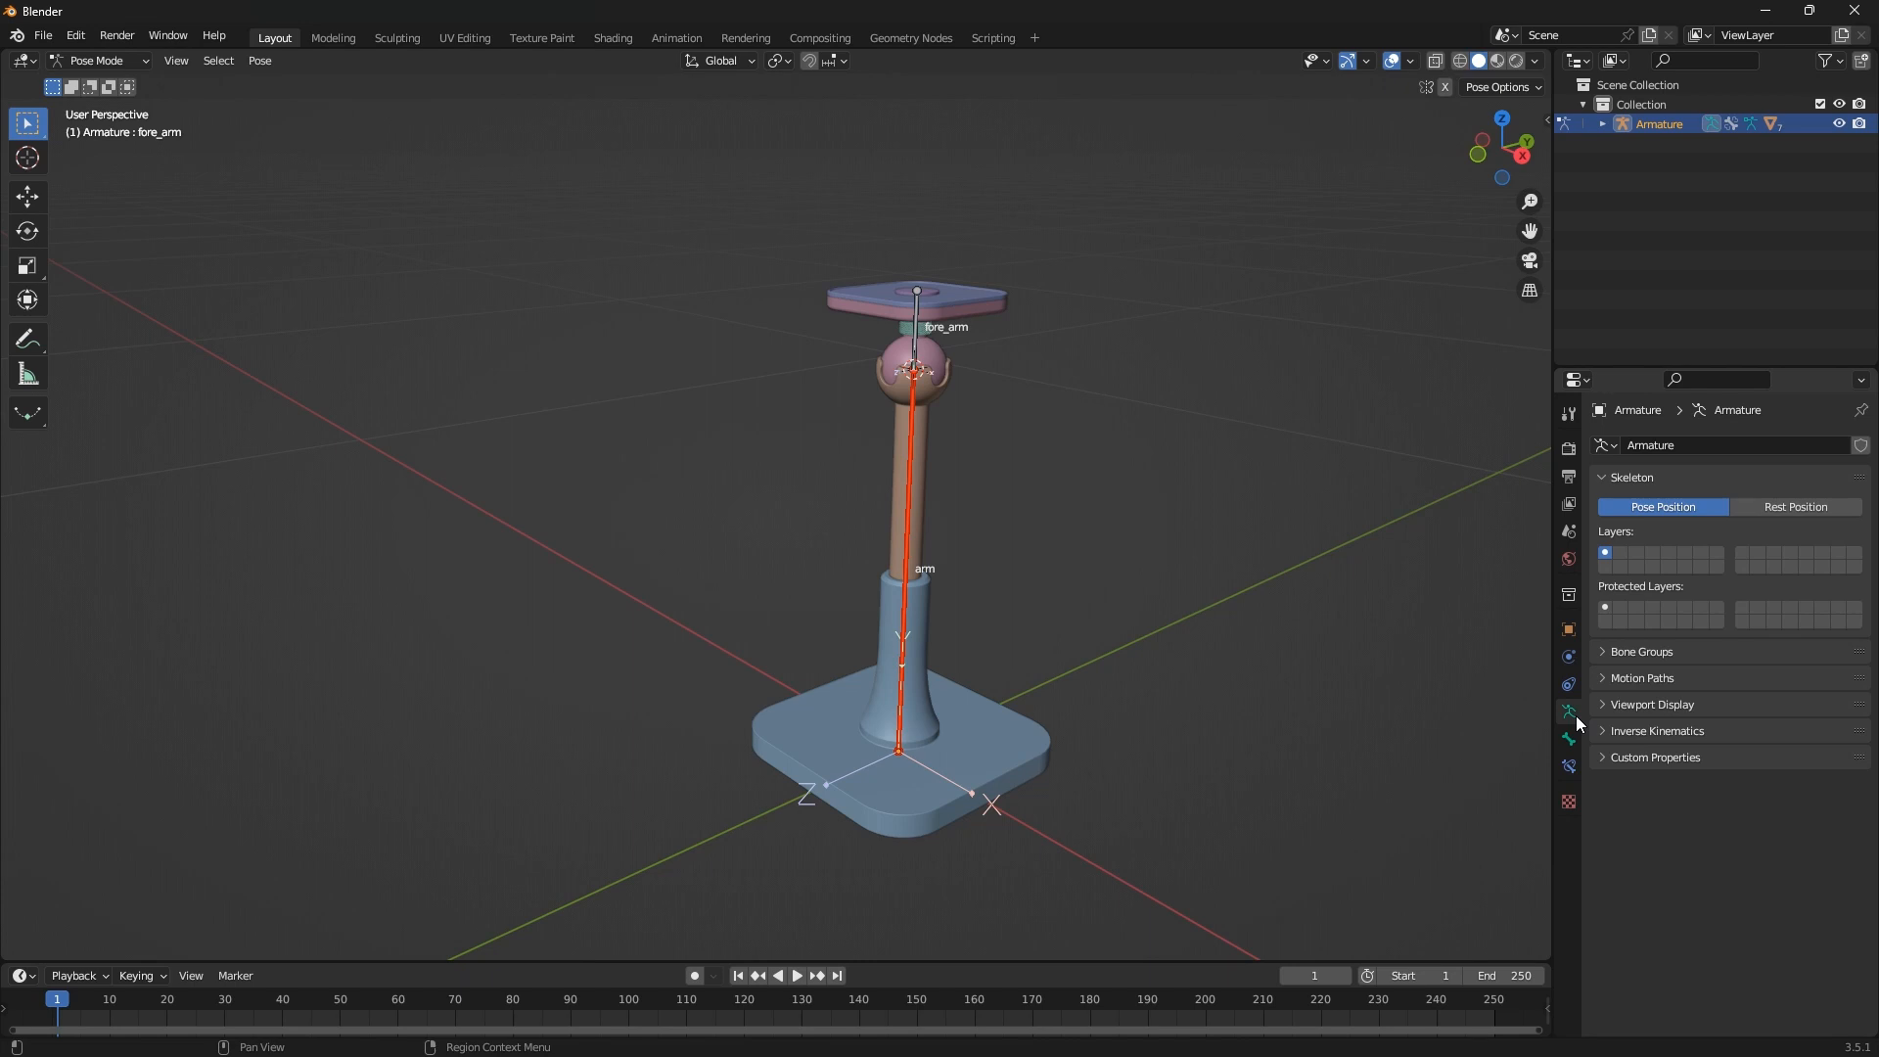
click(1570, 686)
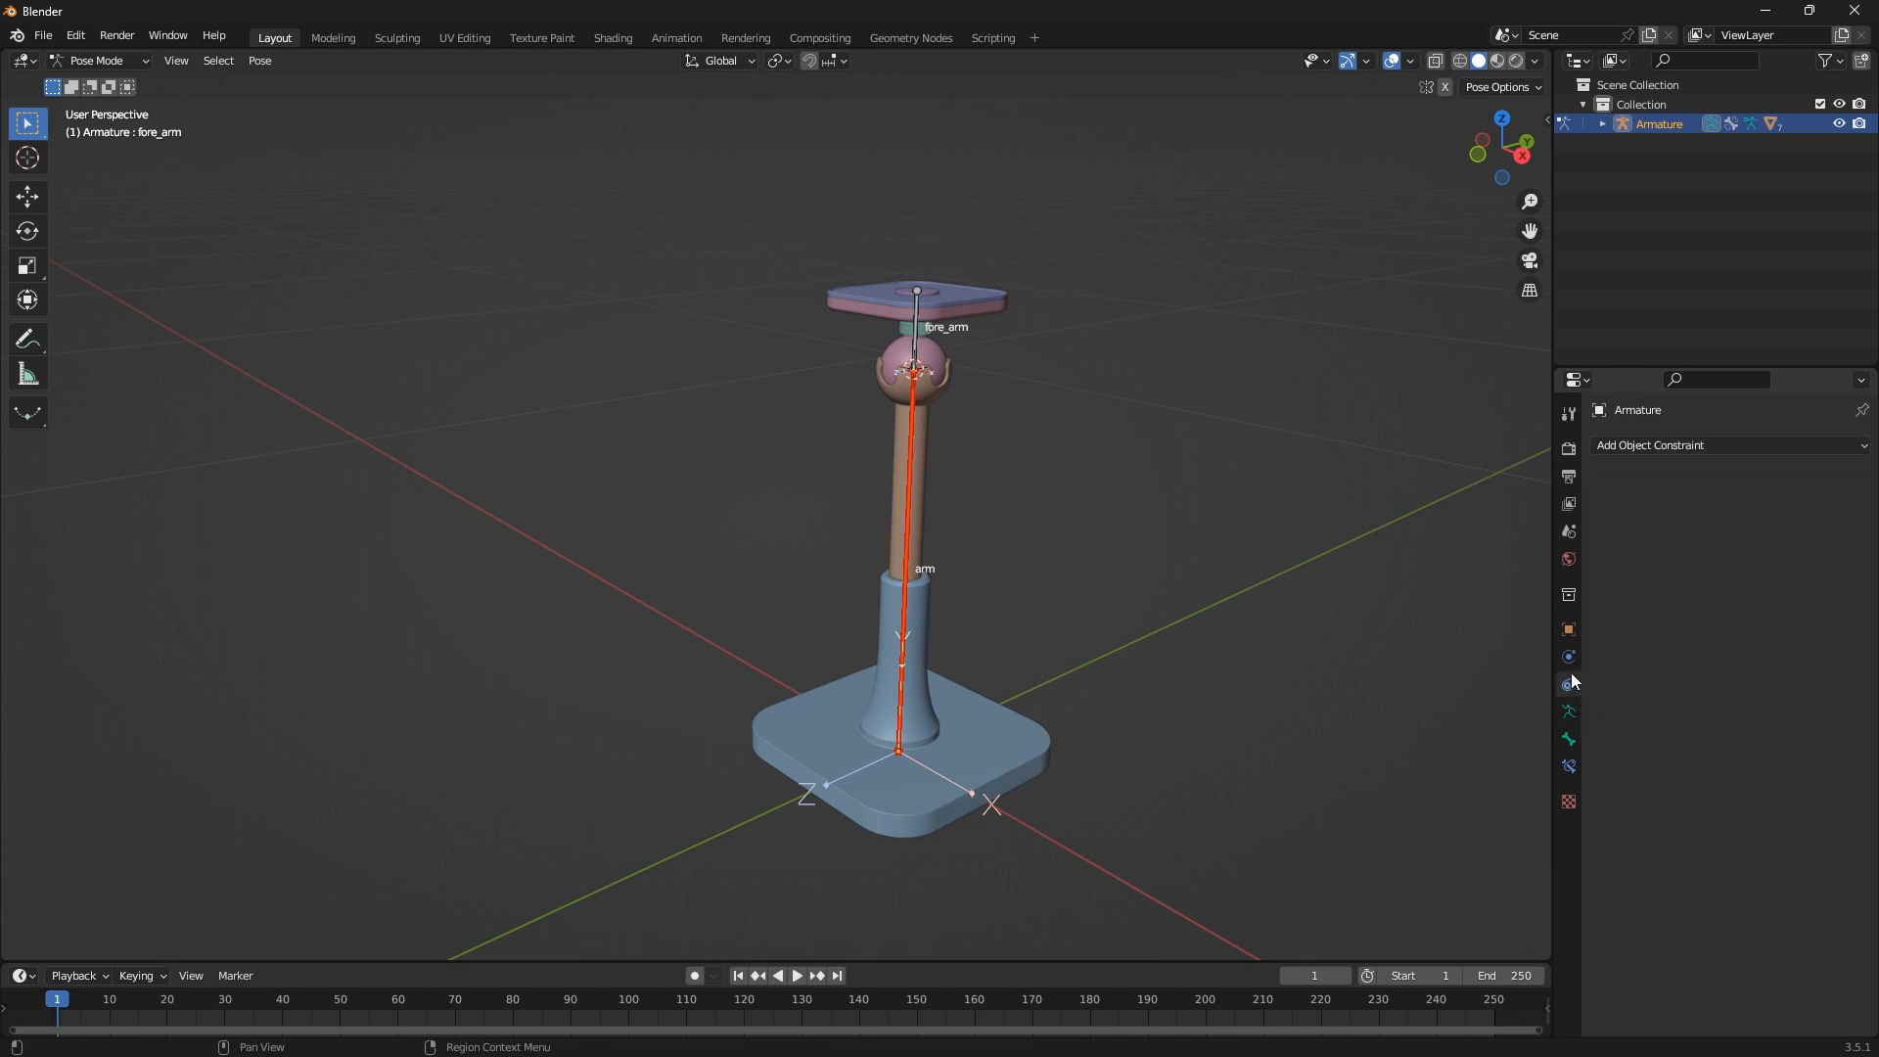
click(1570, 660)
click(1570, 632)
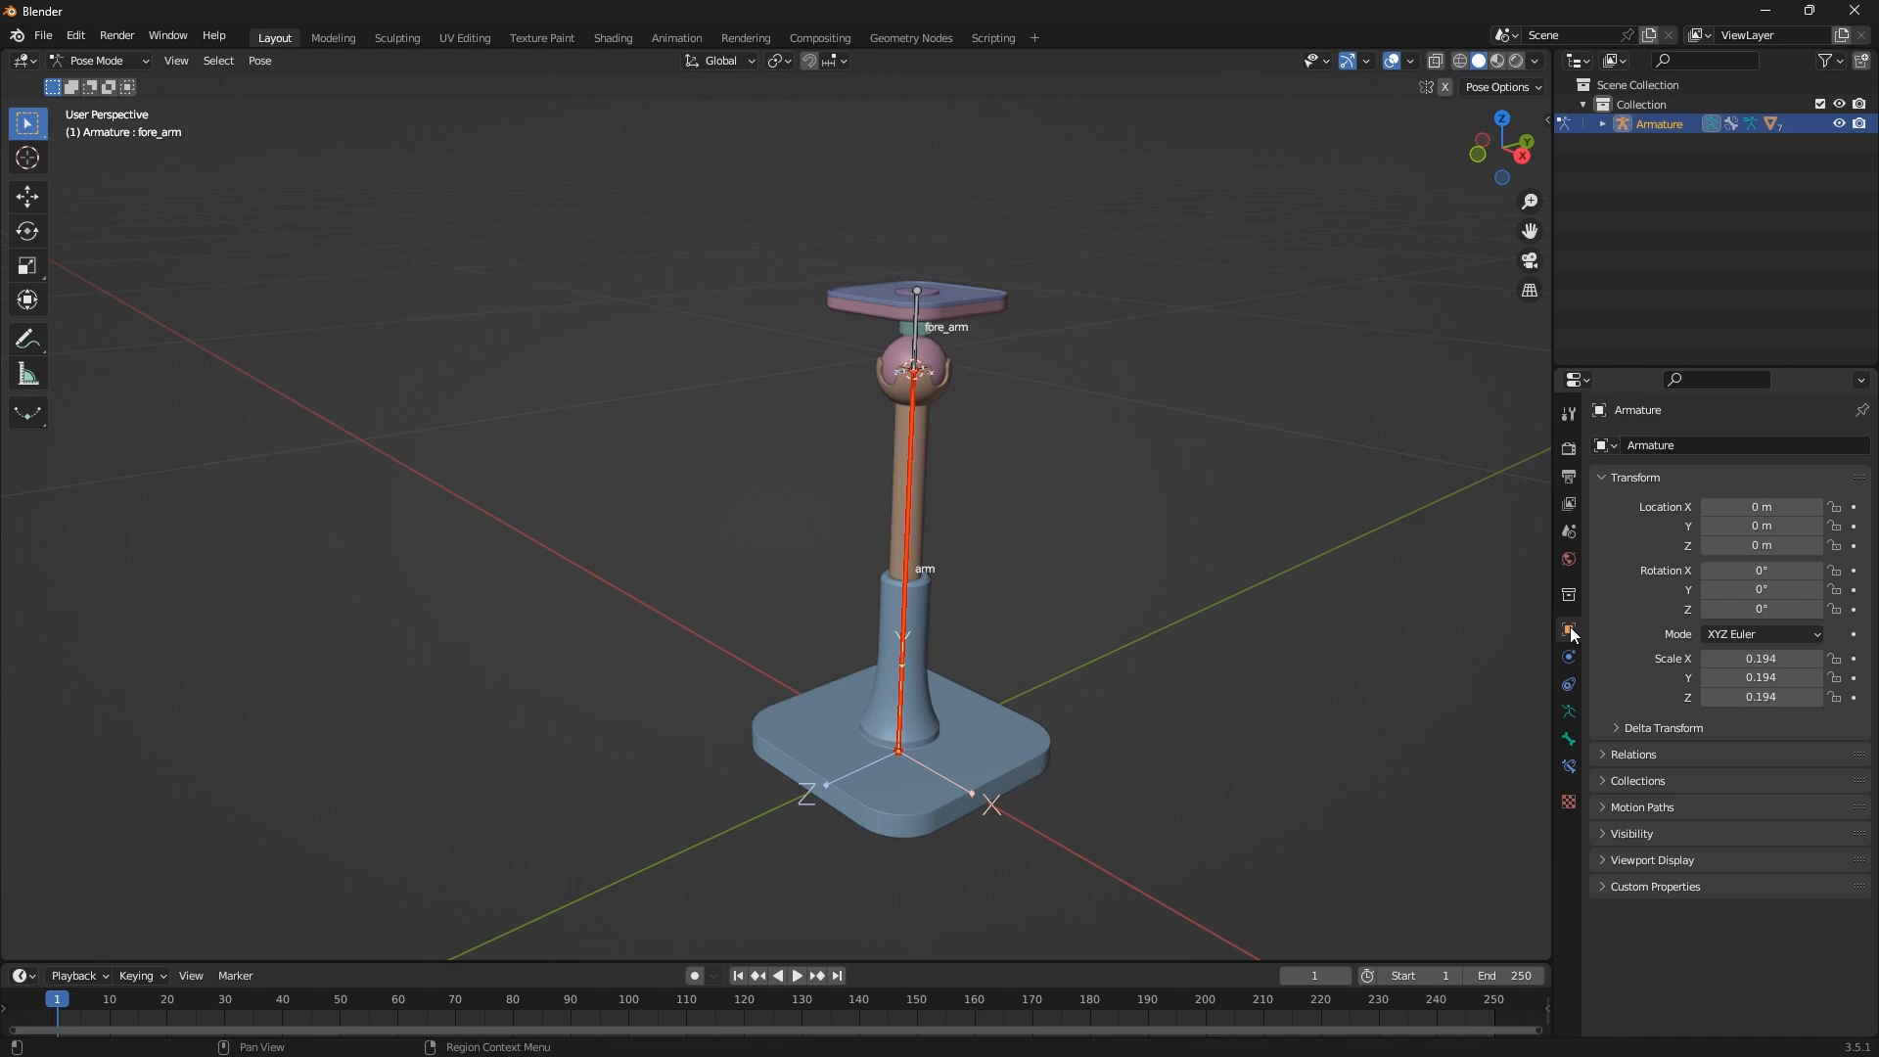
click(1601, 887)
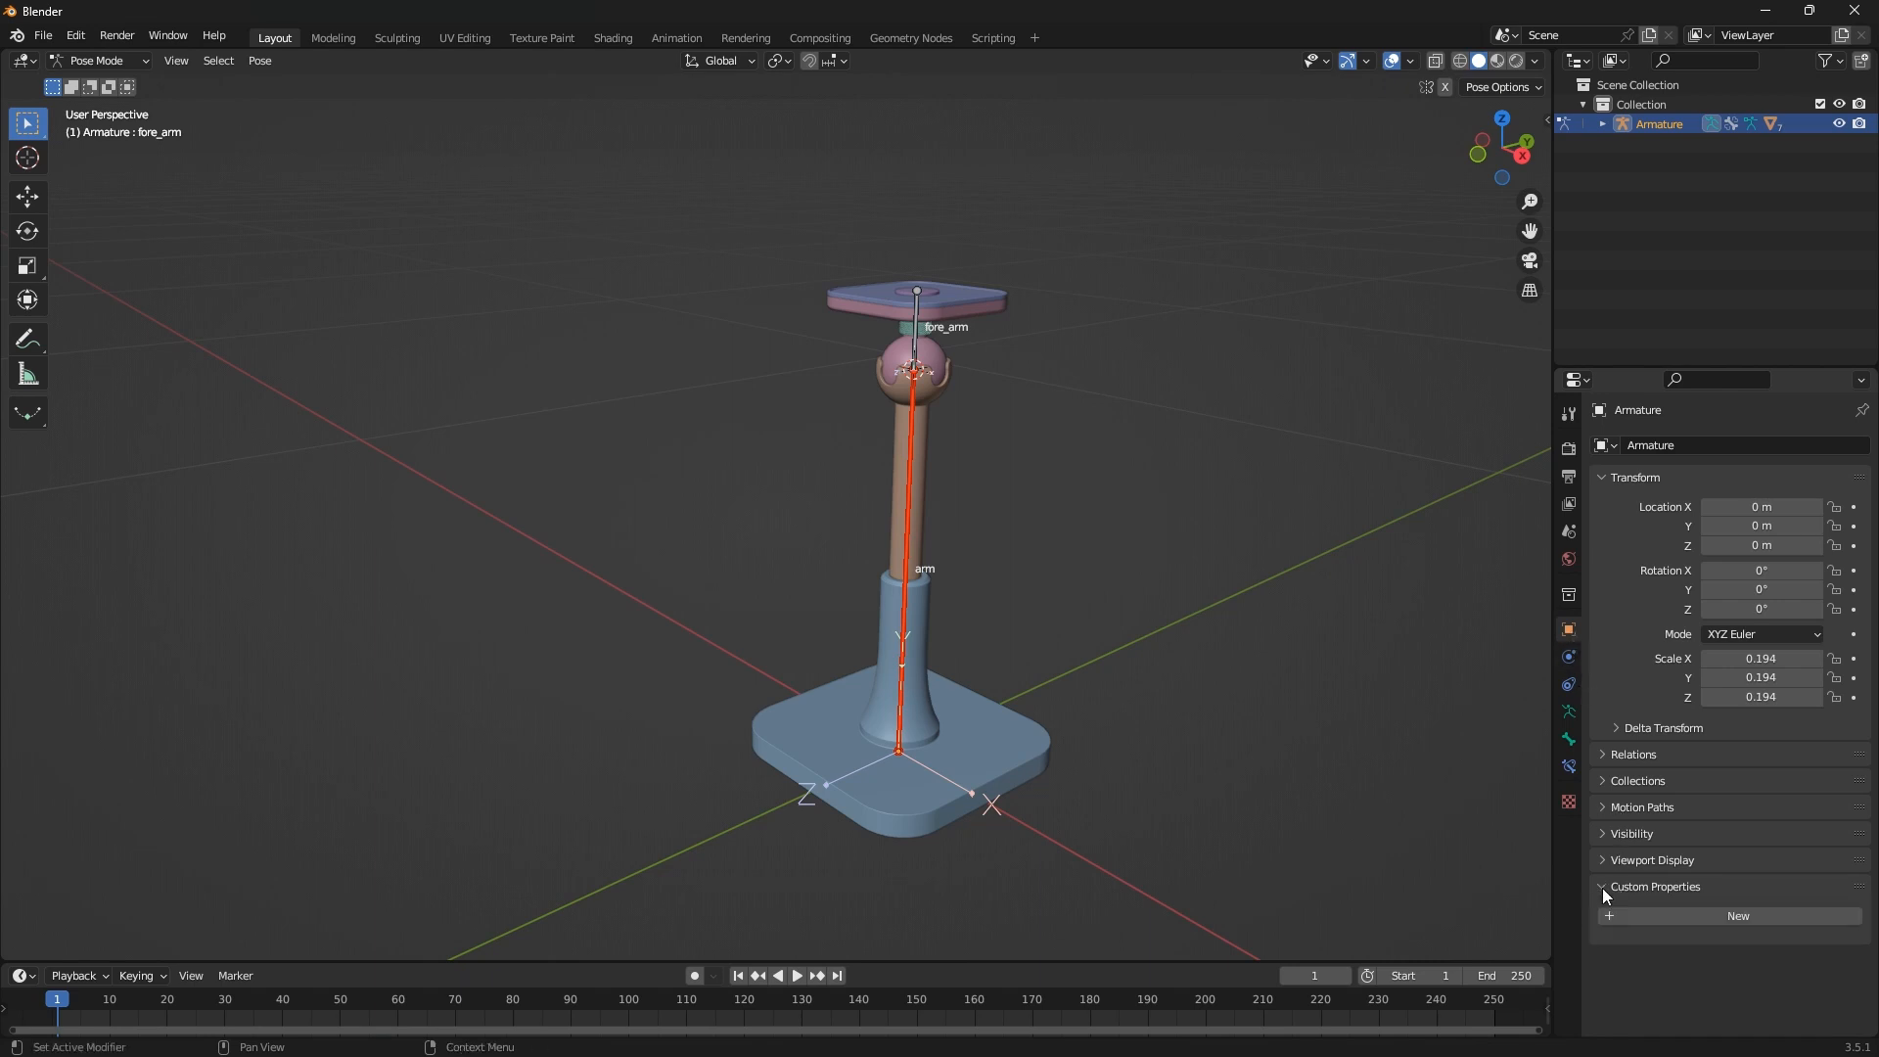
click(1602, 887)
click(1602, 860)
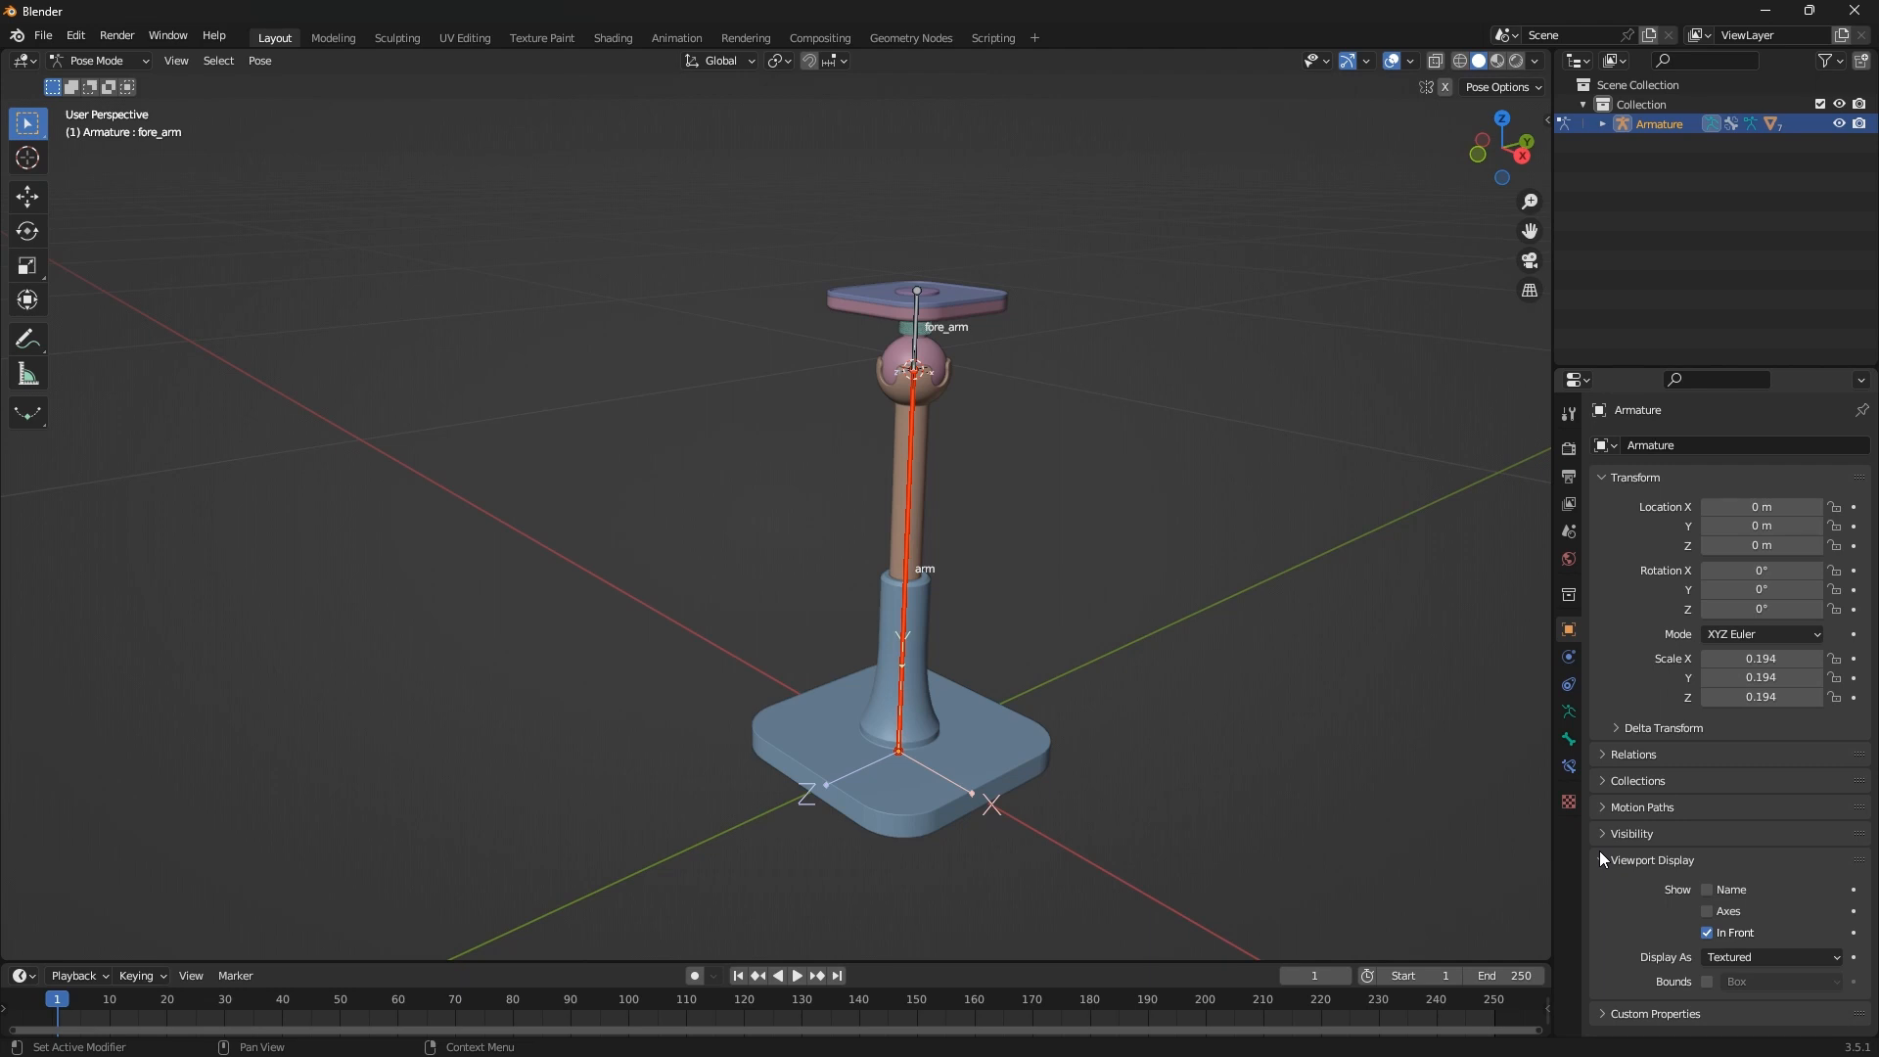
click(1600, 854)
click(1602, 834)
click(1601, 833)
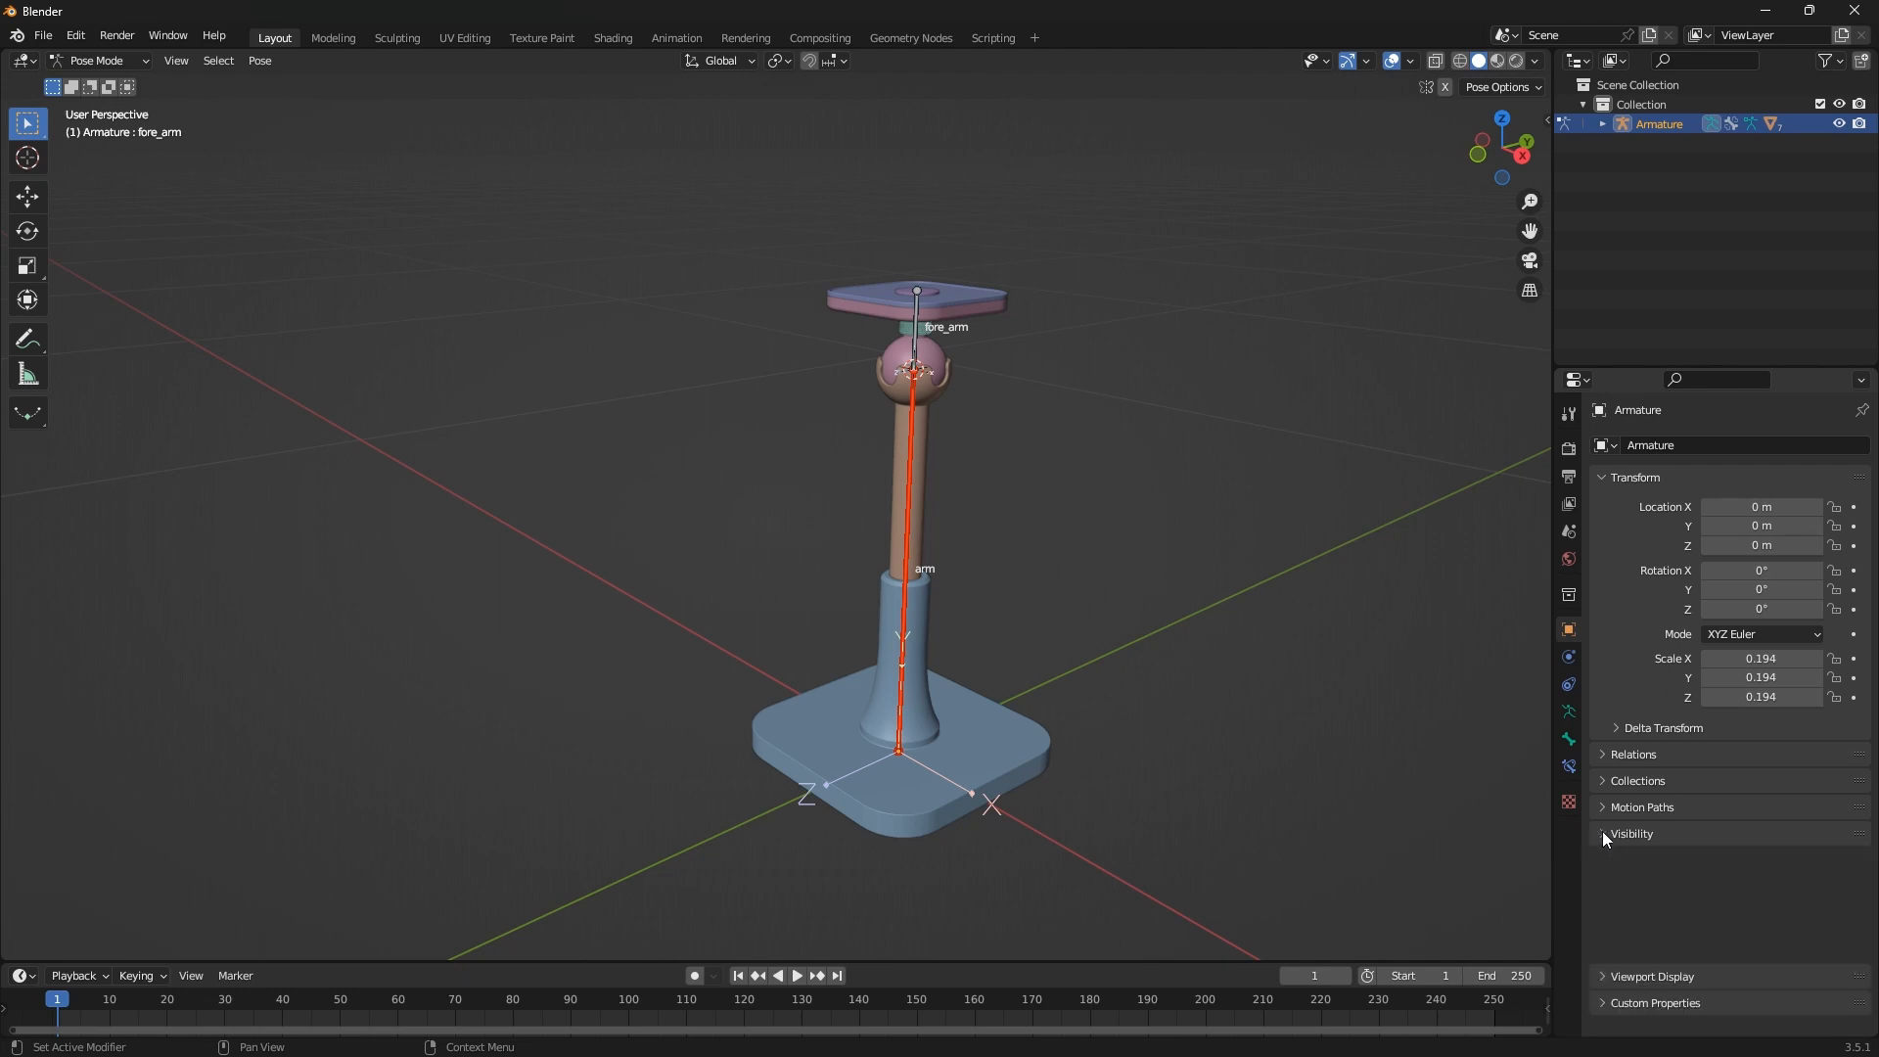
Show the fore_arm bone's Viewport Display settings with the Custom Shape options
click(1572, 767)
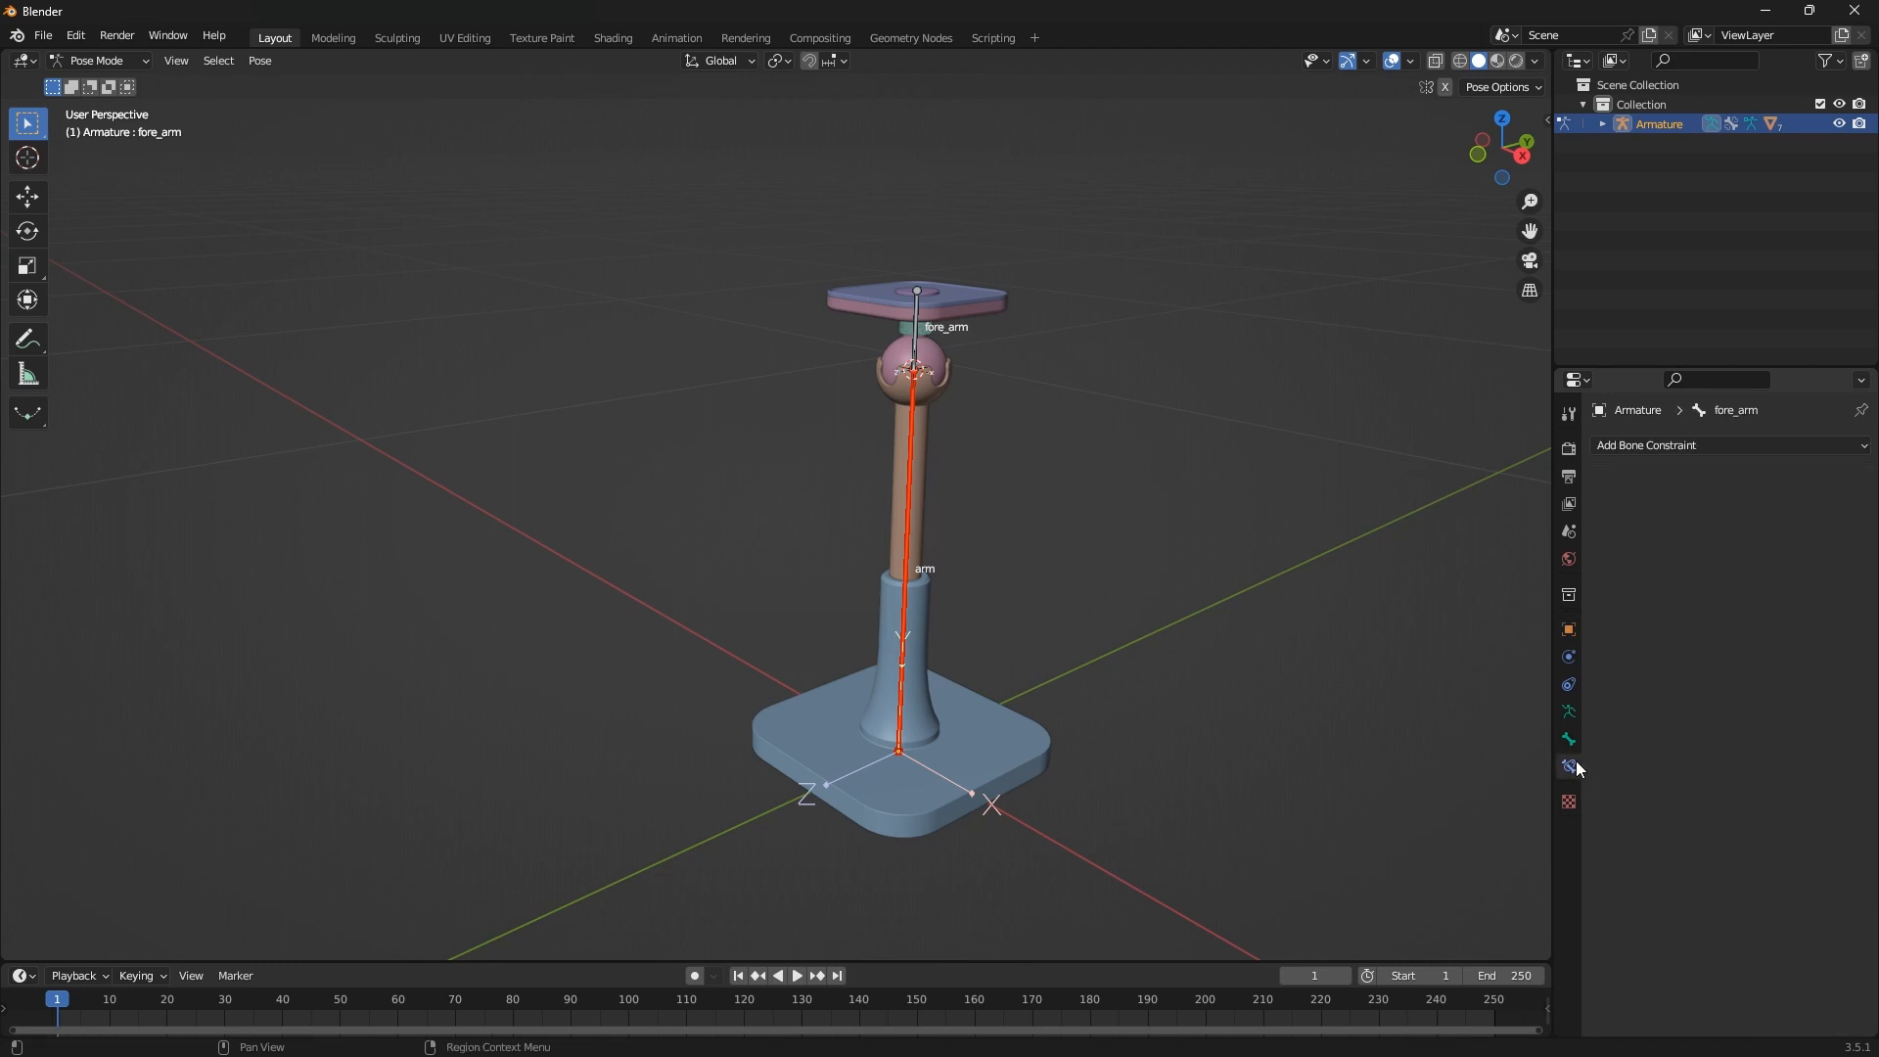
click(1569, 739)
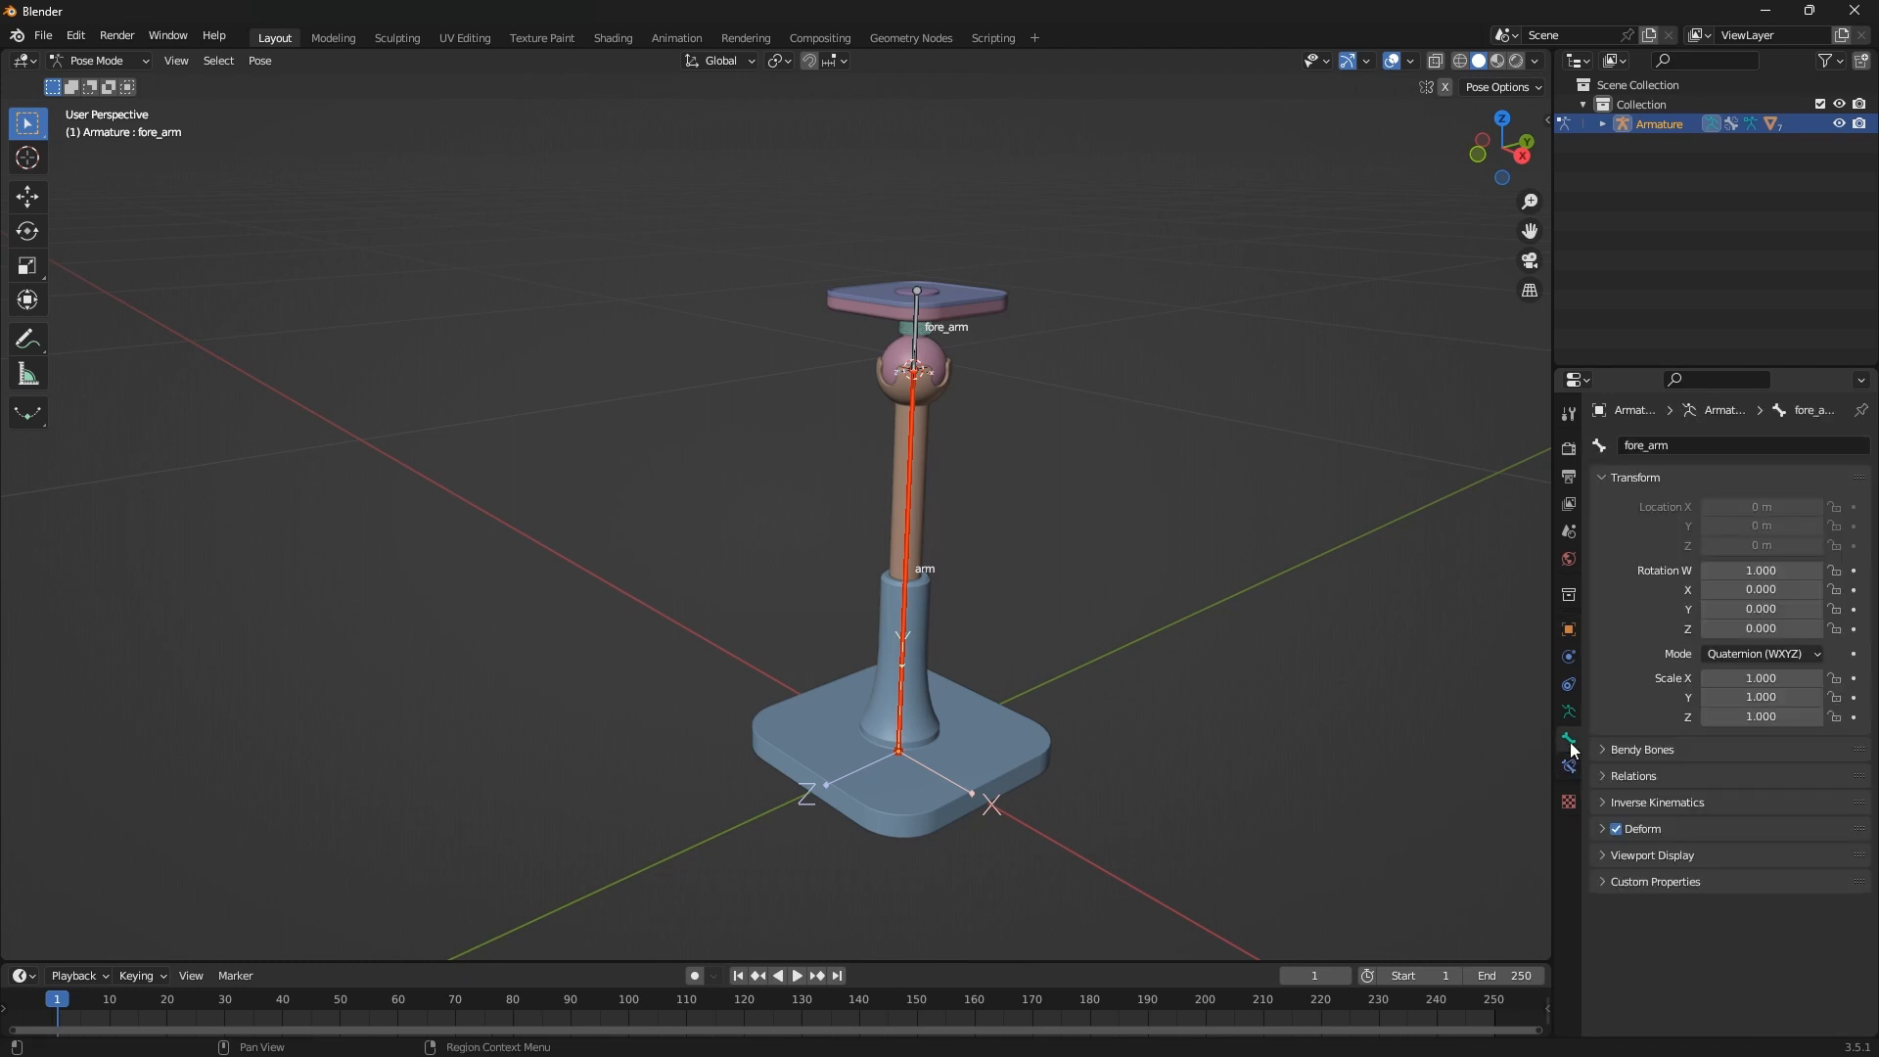
click(1608, 856)
scroll(1604, 859, down, 4)
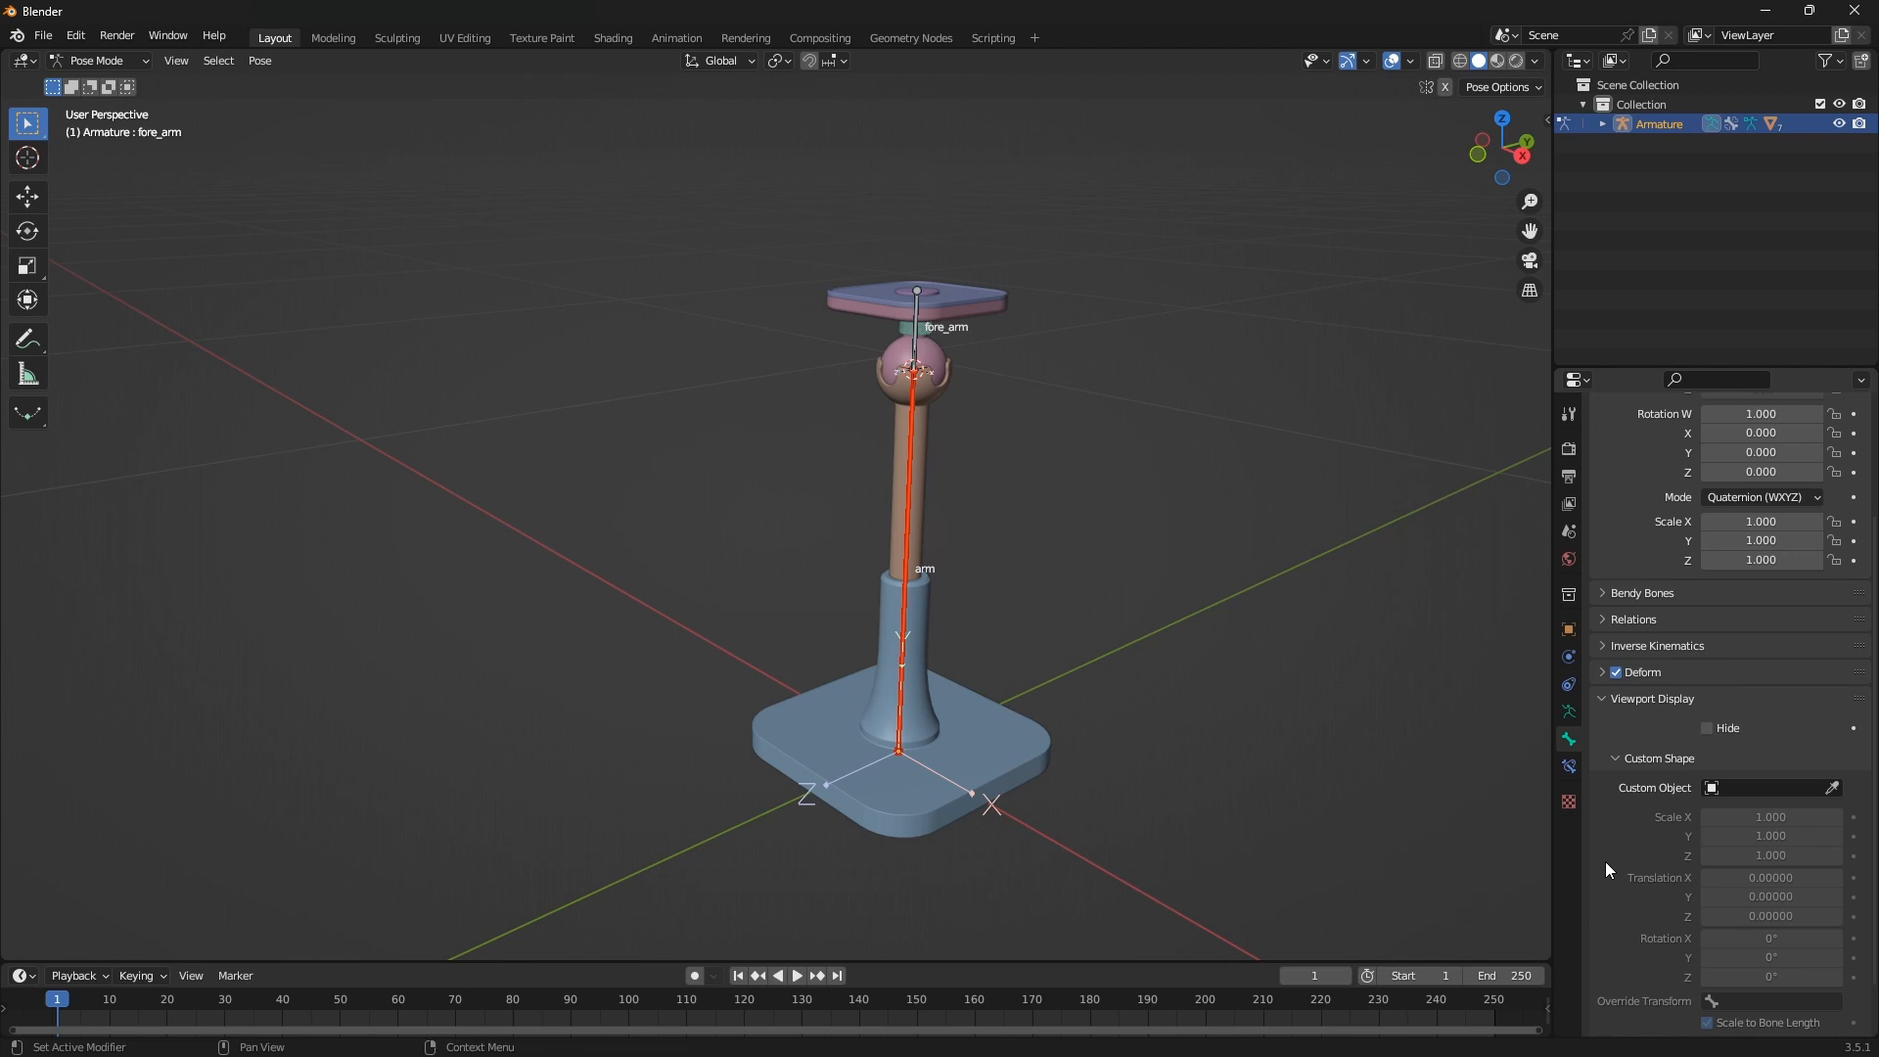
scroll(1606, 862, down, 2)
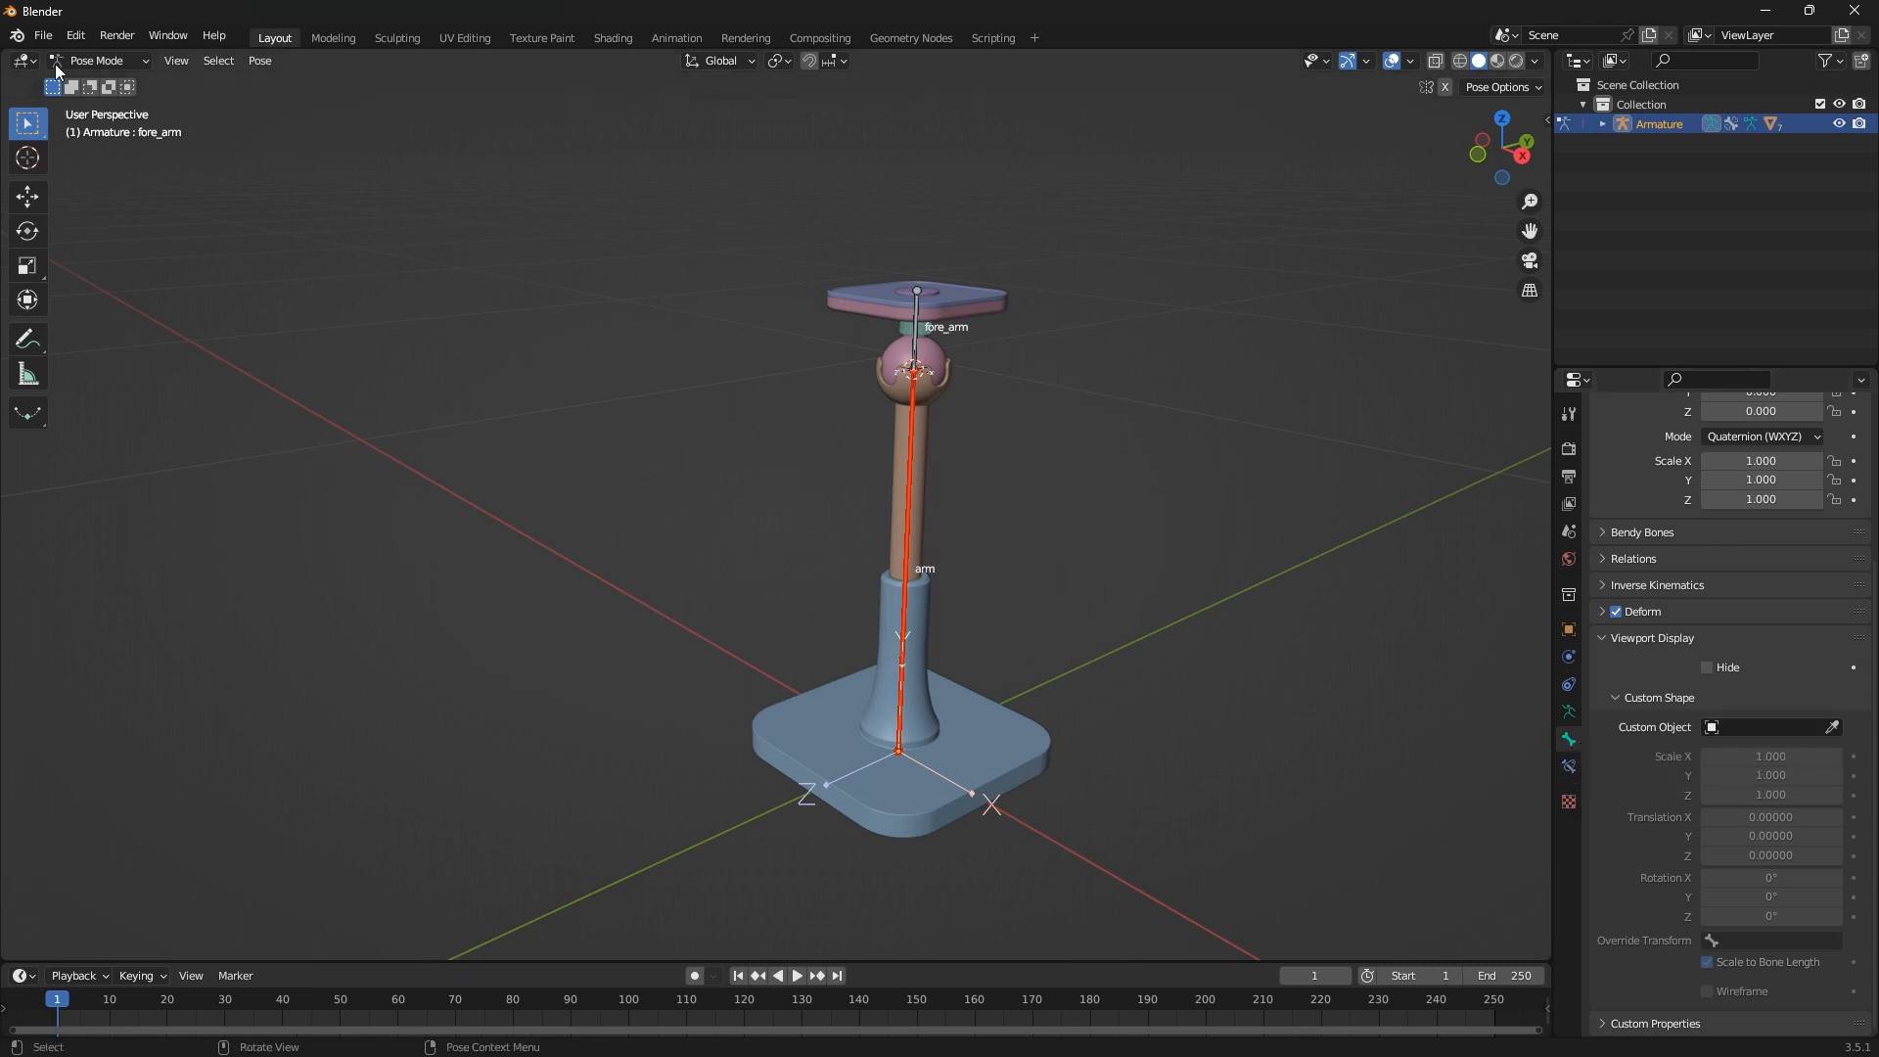
Switch to Object Mode and add a new collection directly under the Scene Collection
click(86, 63)
click(91, 79)
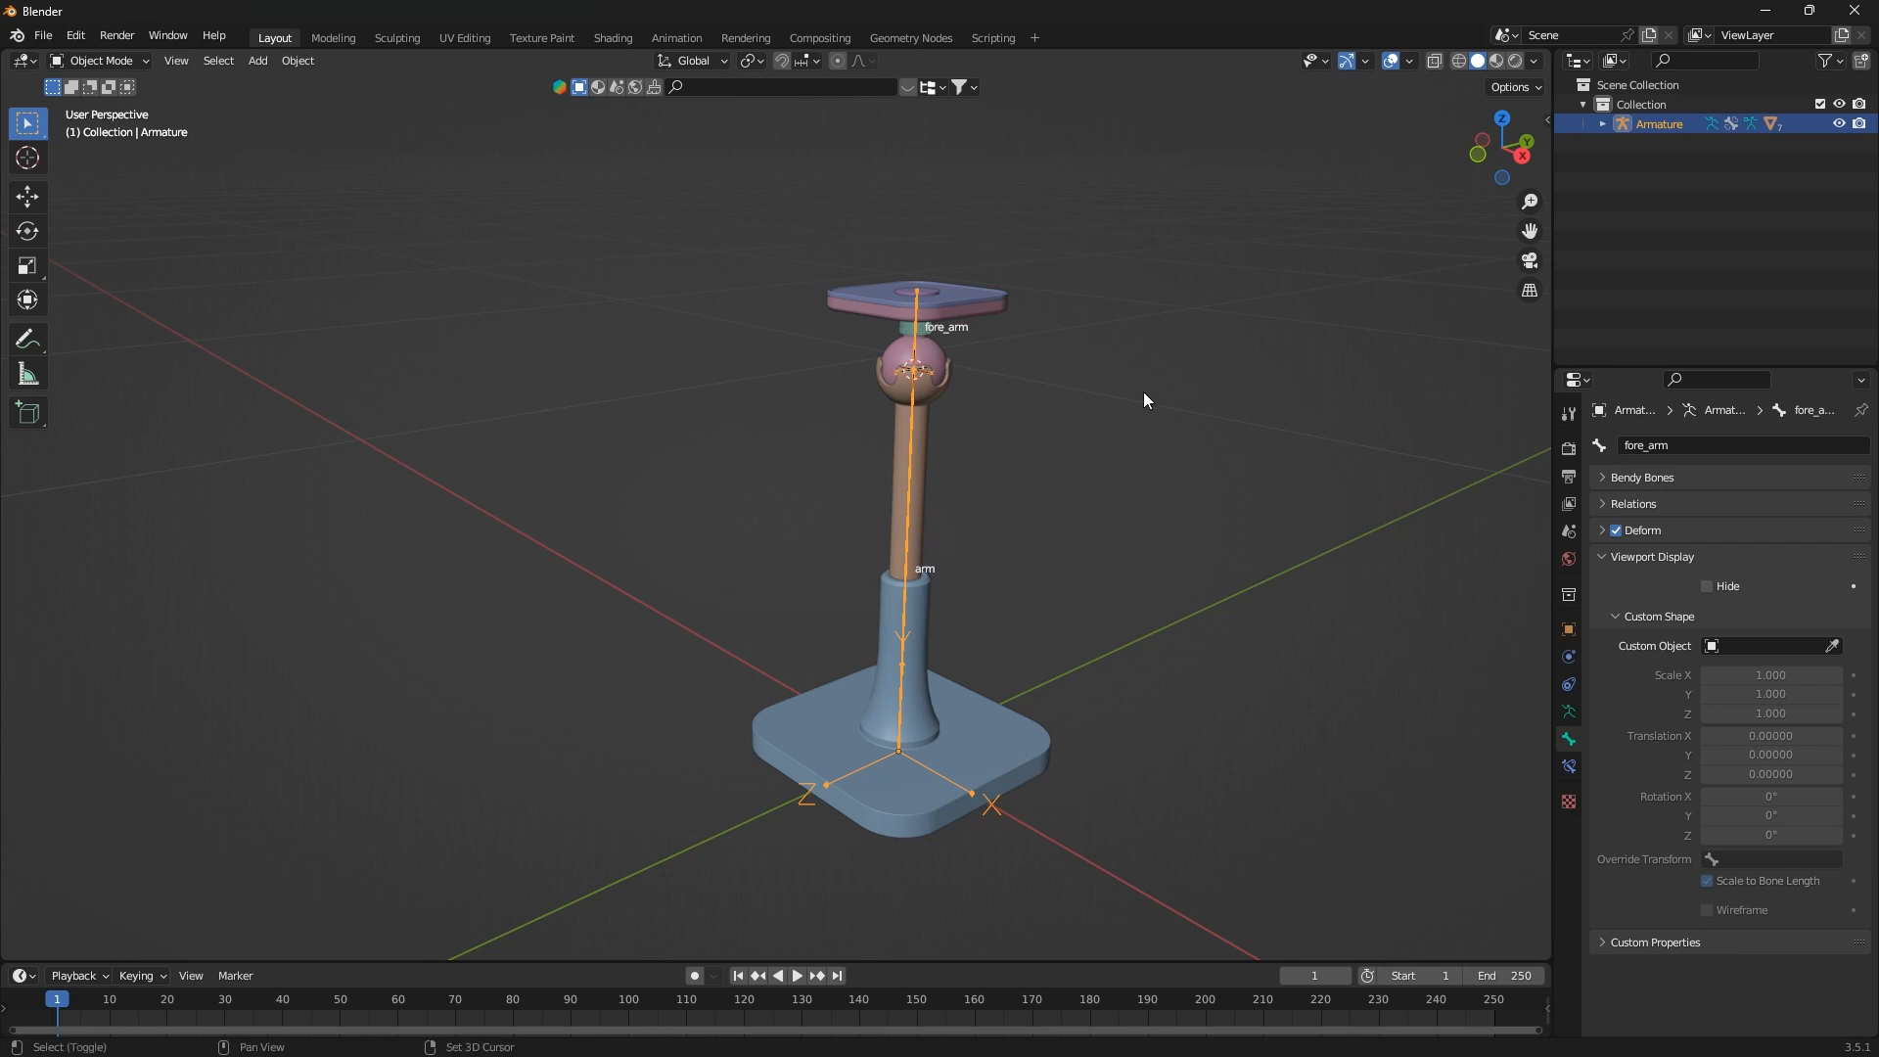
click(1642, 85)
click(1863, 64)
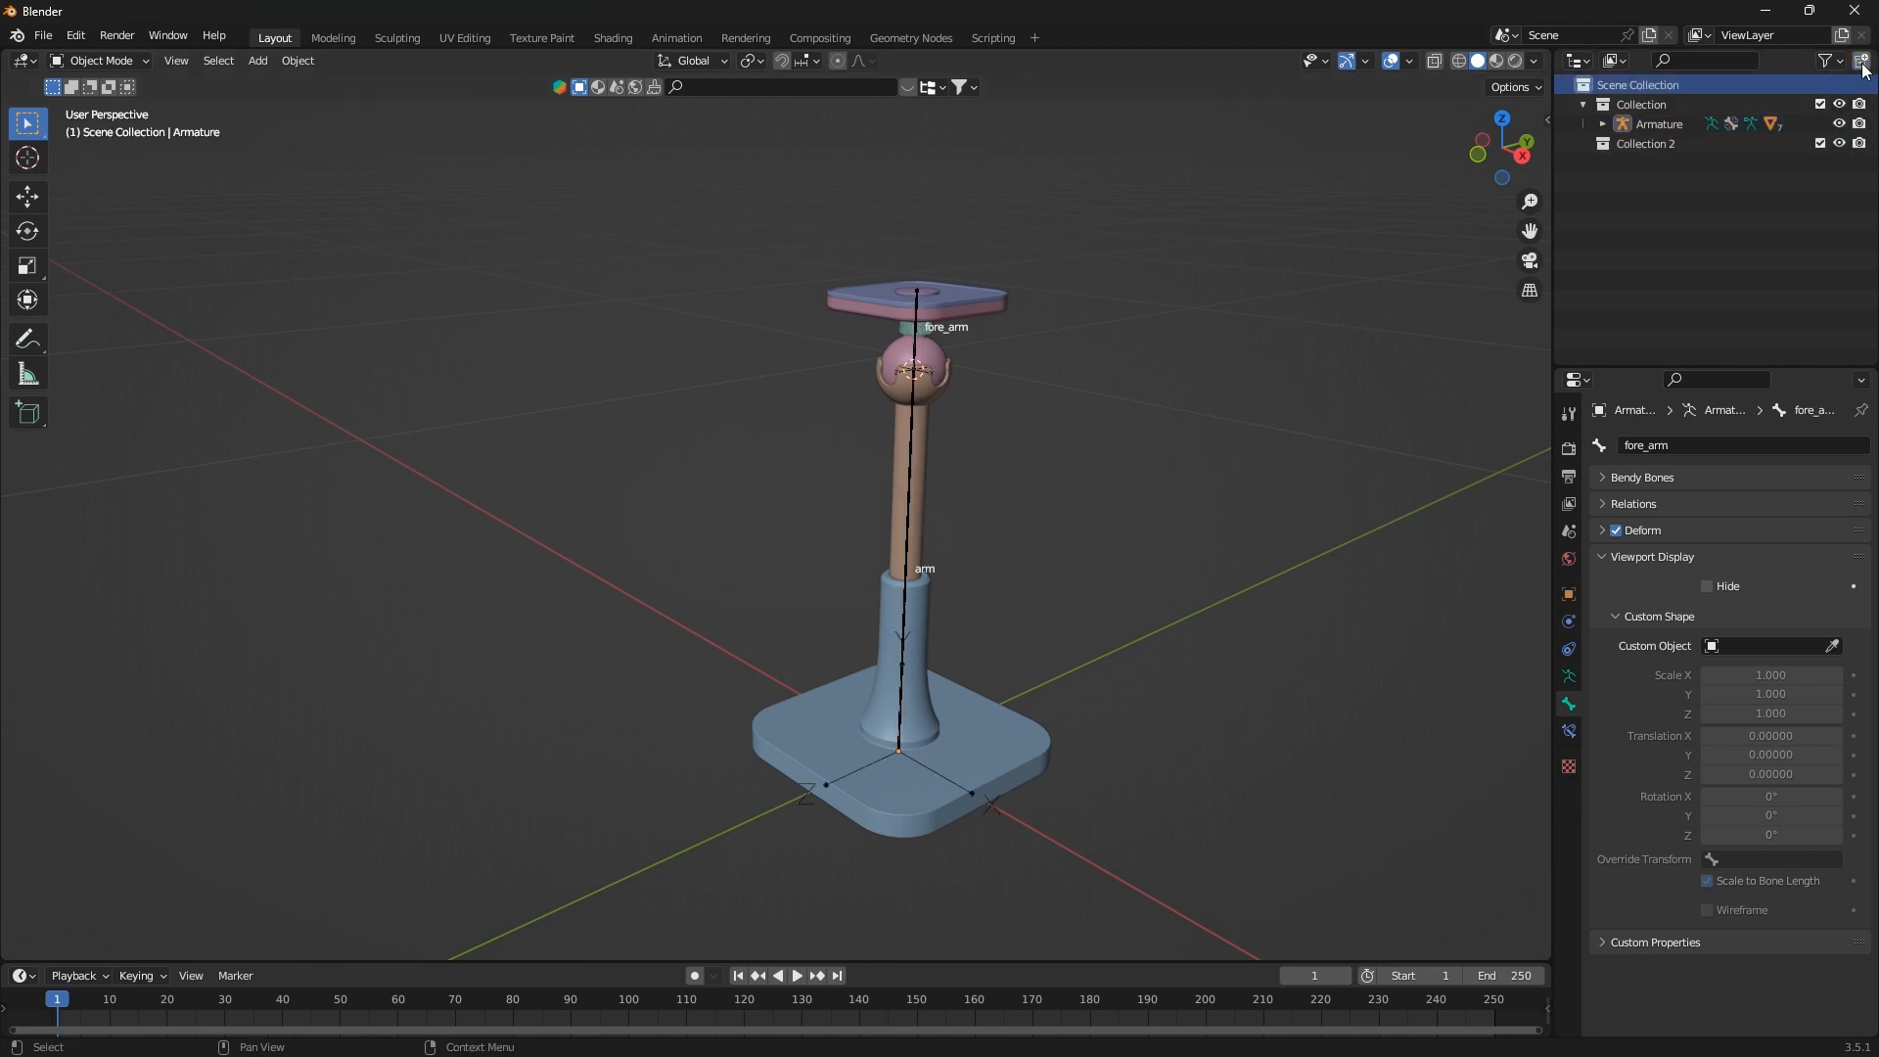
Rename the new empty collection as custom bone prop
double_click(1652, 143)
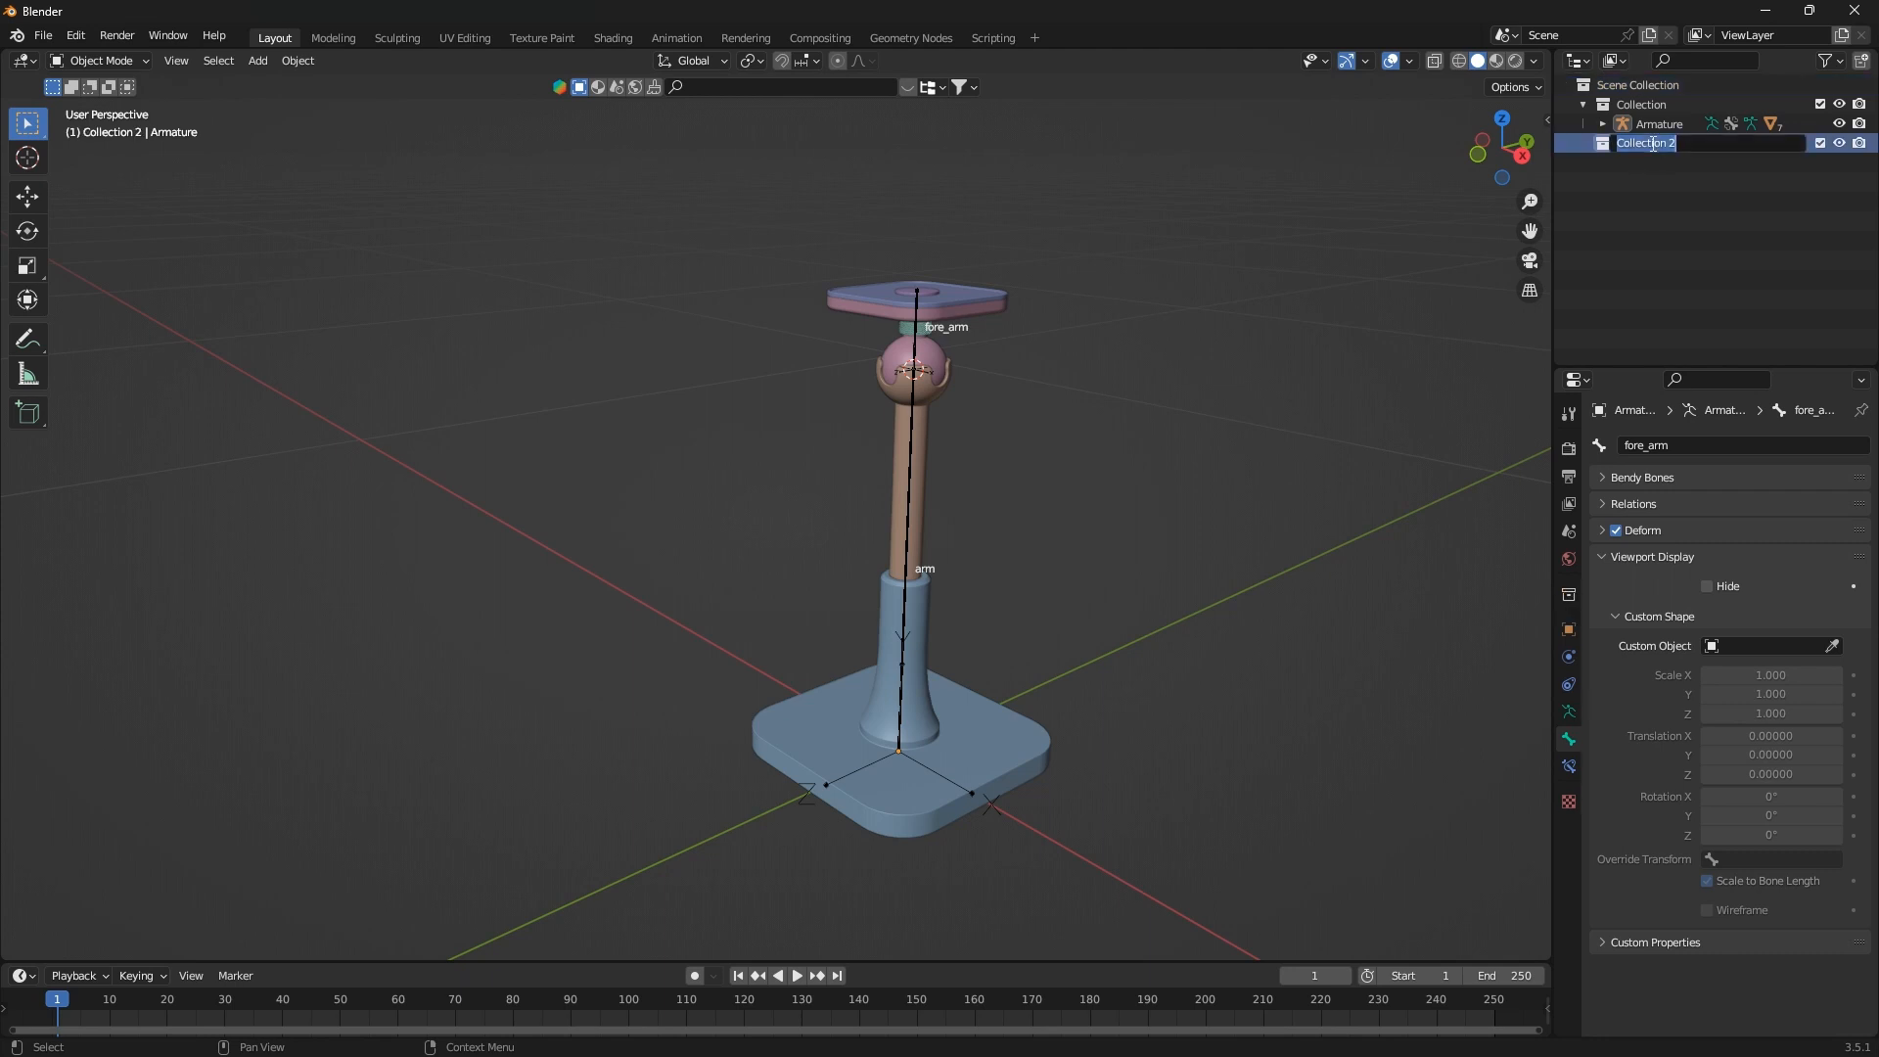
text(custom)
text( p)
key(BackSpace)
key(BackSpace)
text(boe)
key(BackSpace)
text(ne prop)
key(Return)
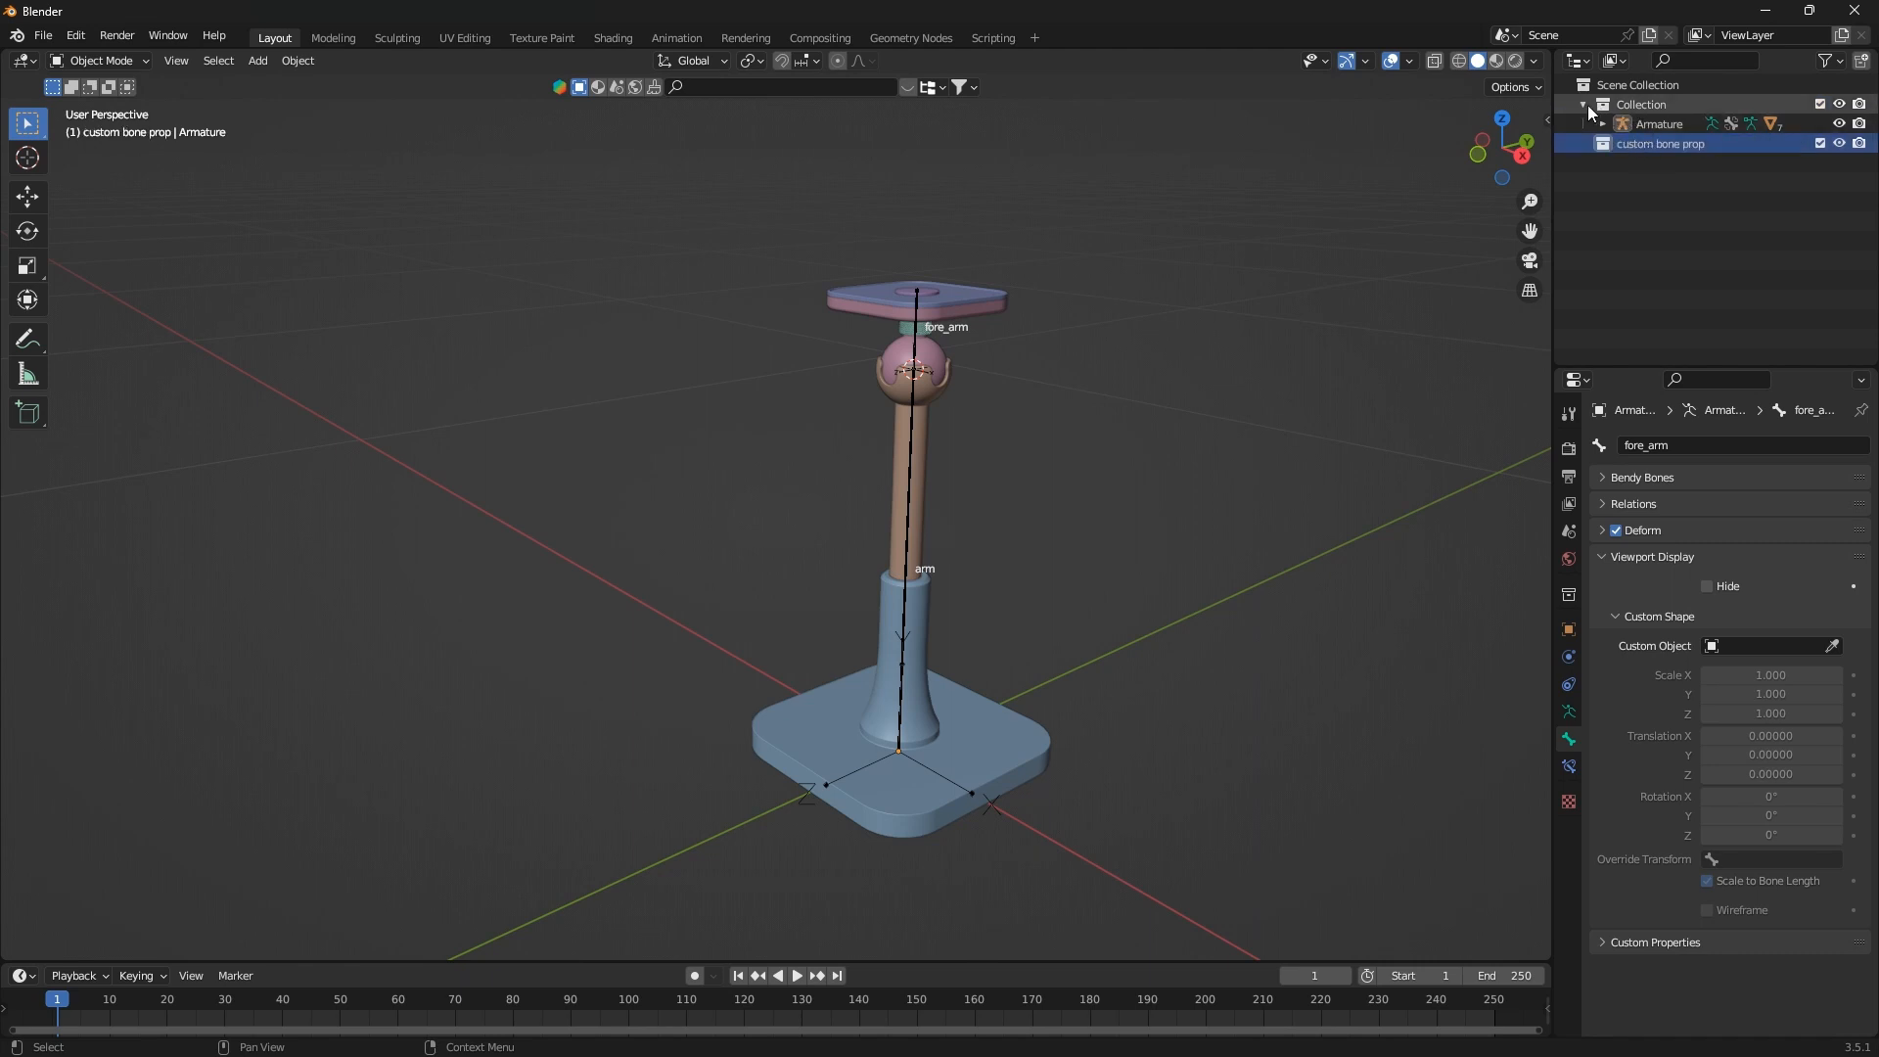
Rename the collection containing the armature as mesh
click(1655, 106)
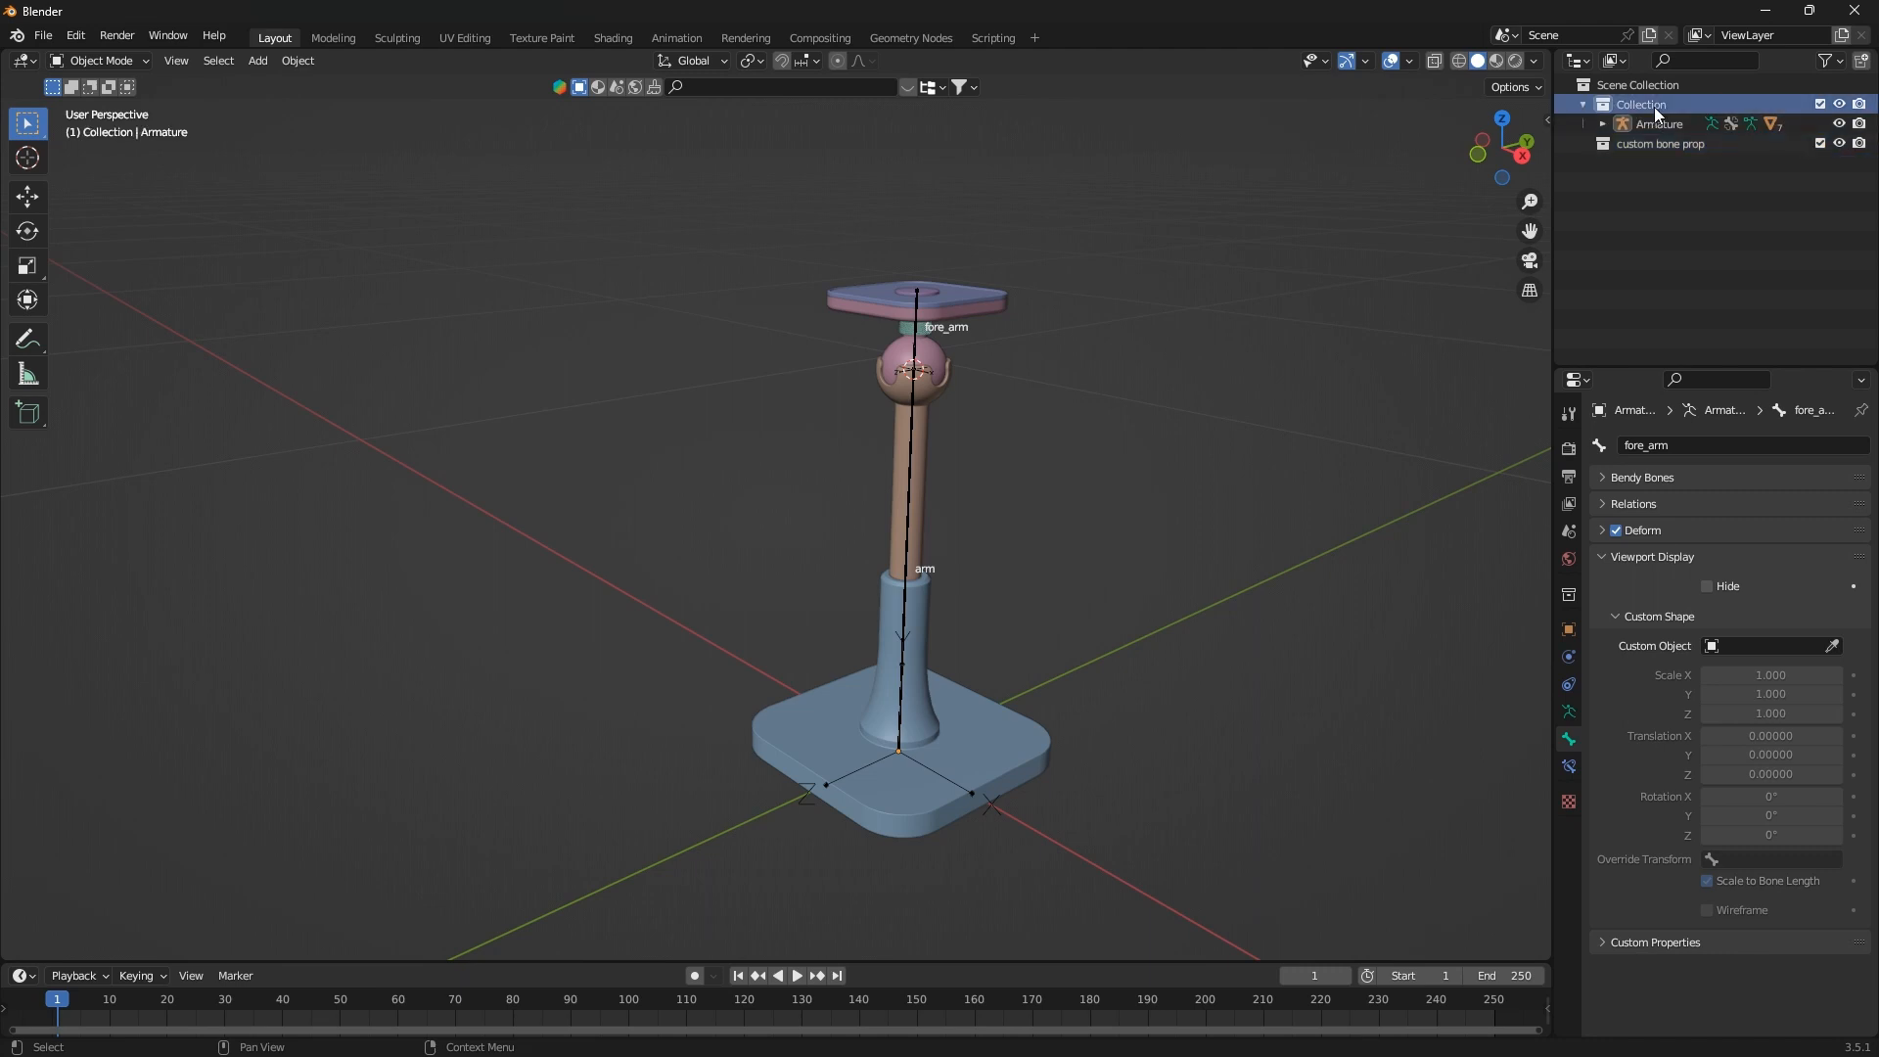
double_click(1654, 106)
text(mesh)
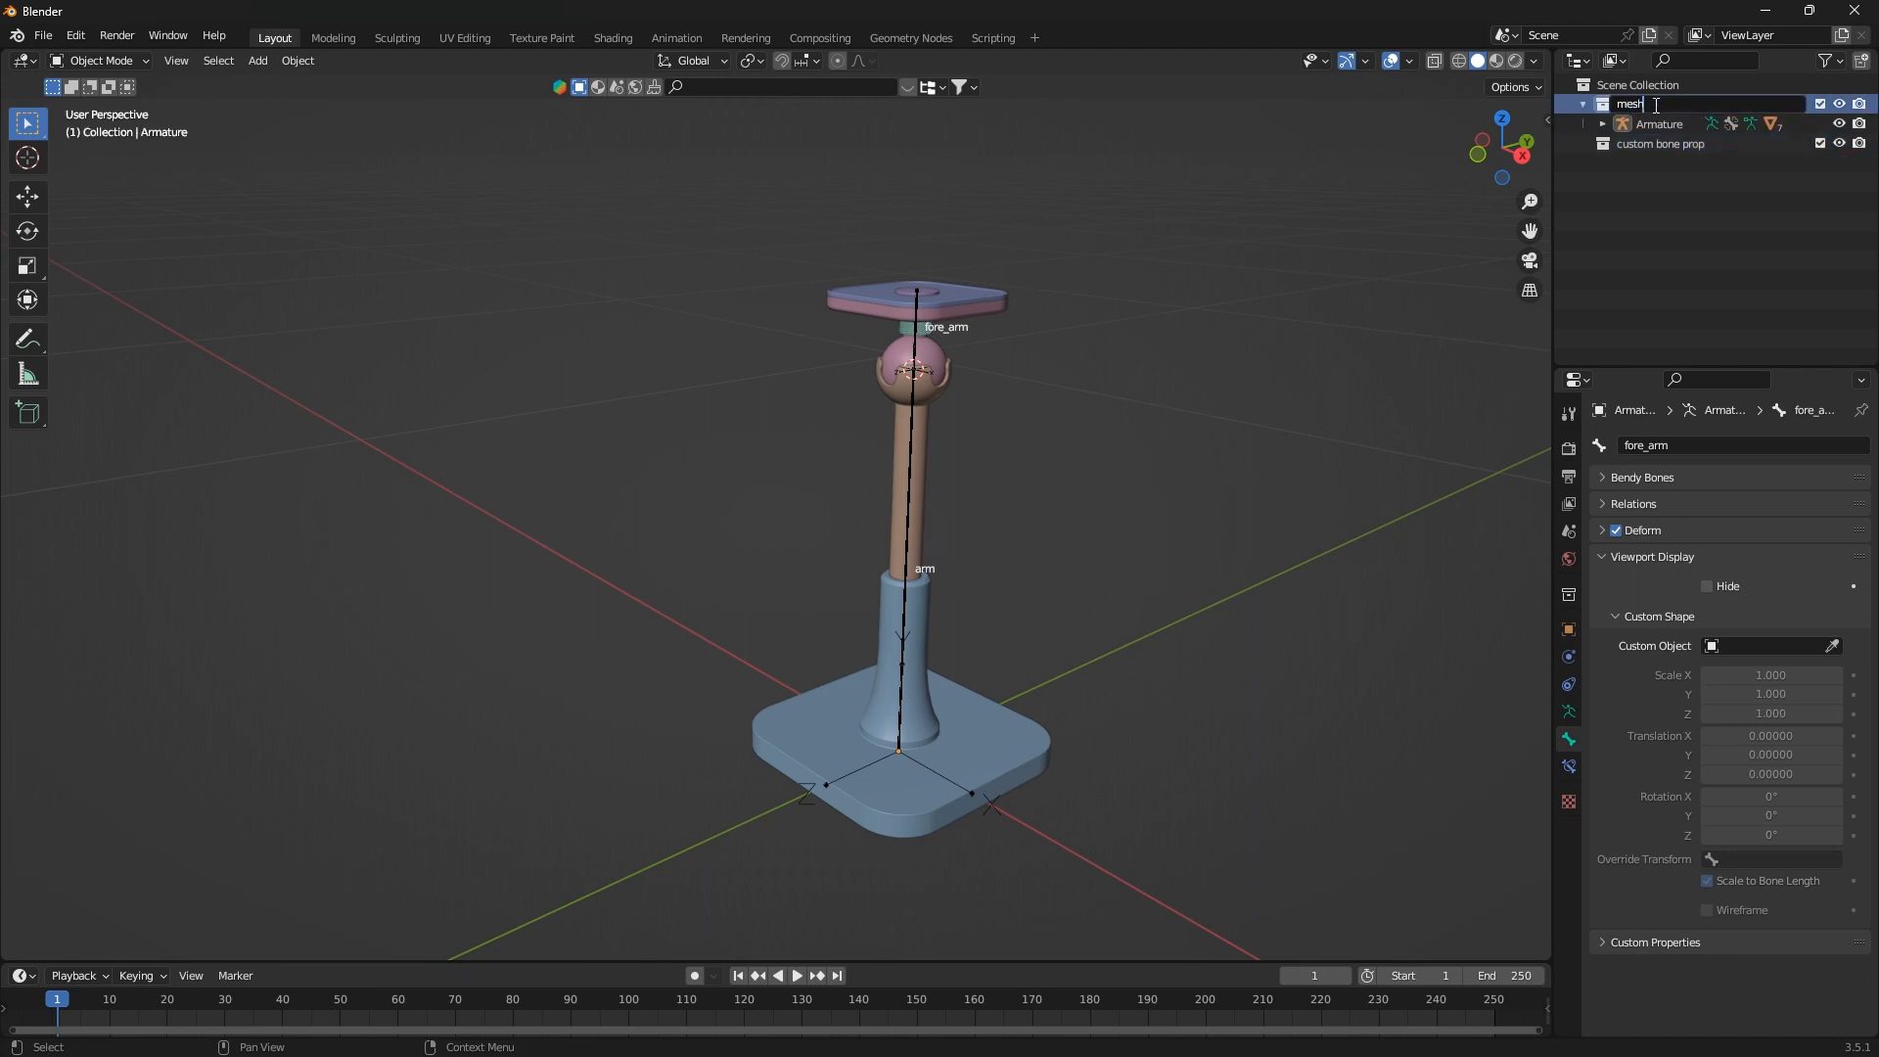
key(Return)
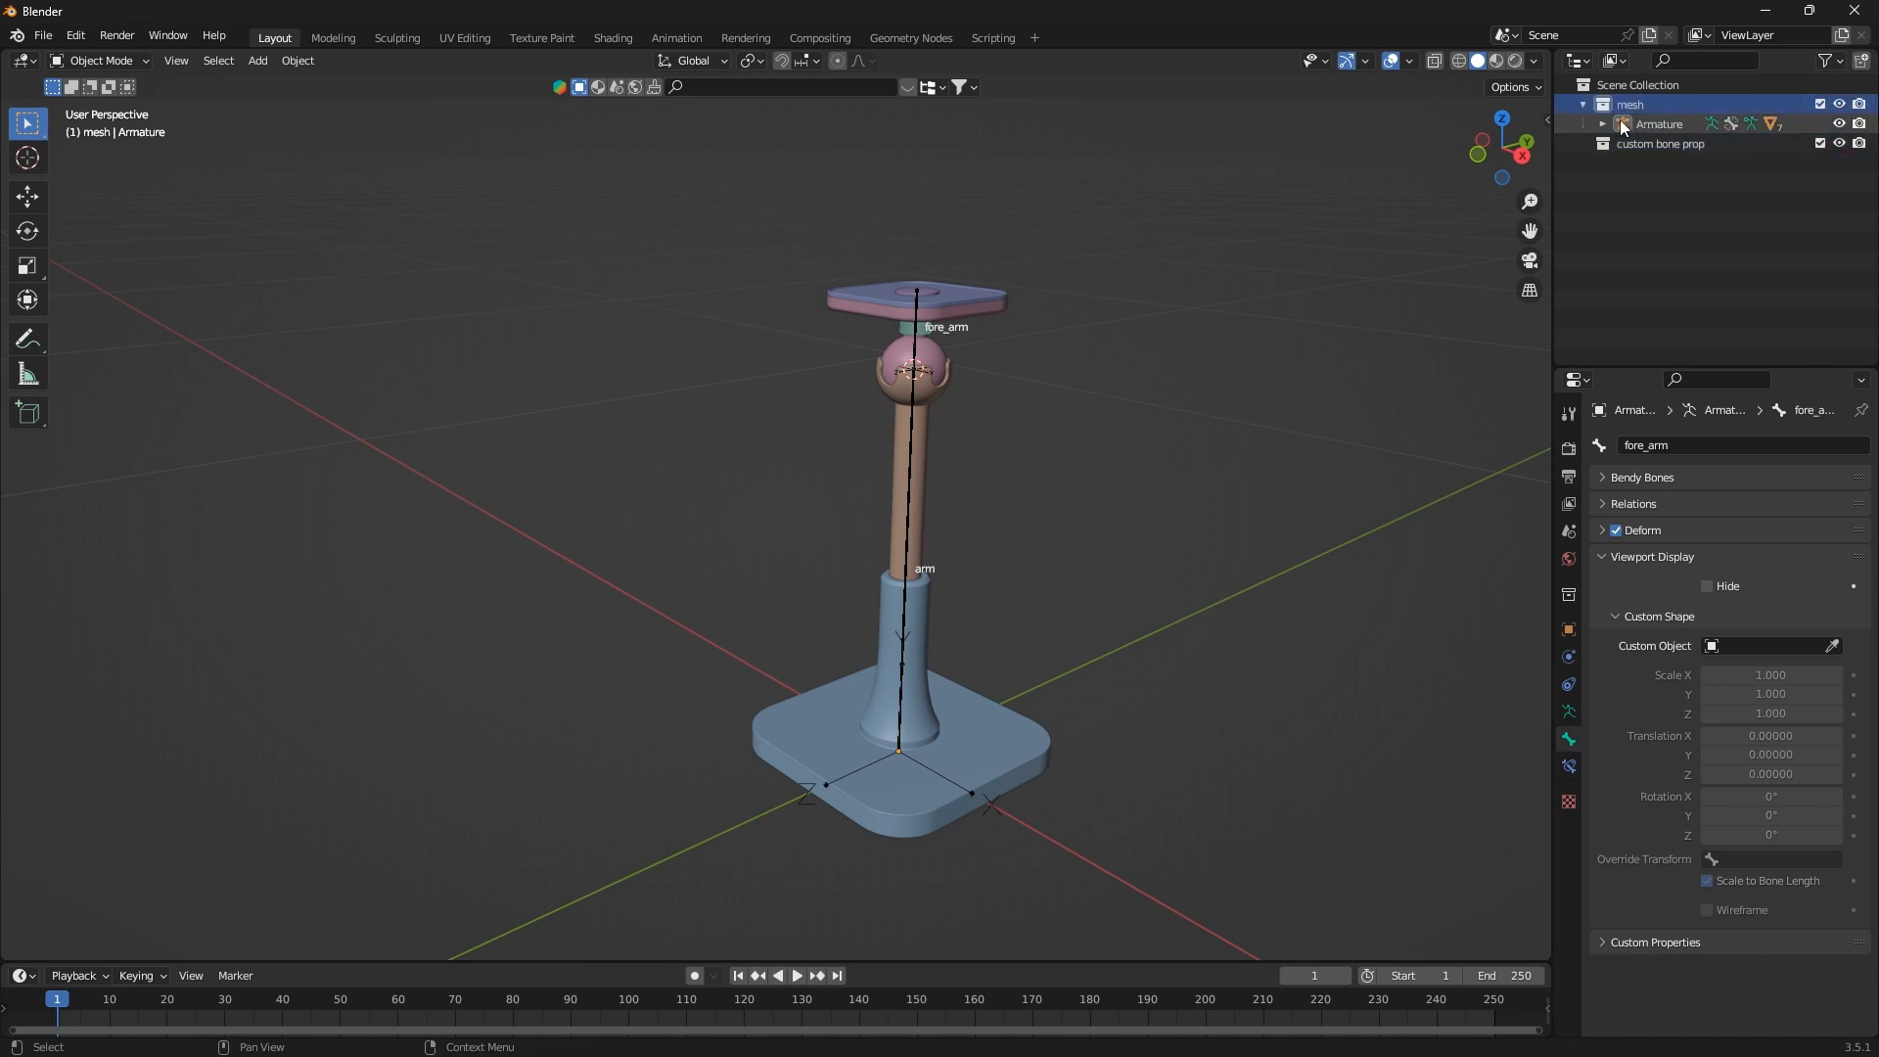
Move the armature into a new collection named bones
click(1602, 124)
click(1647, 126)
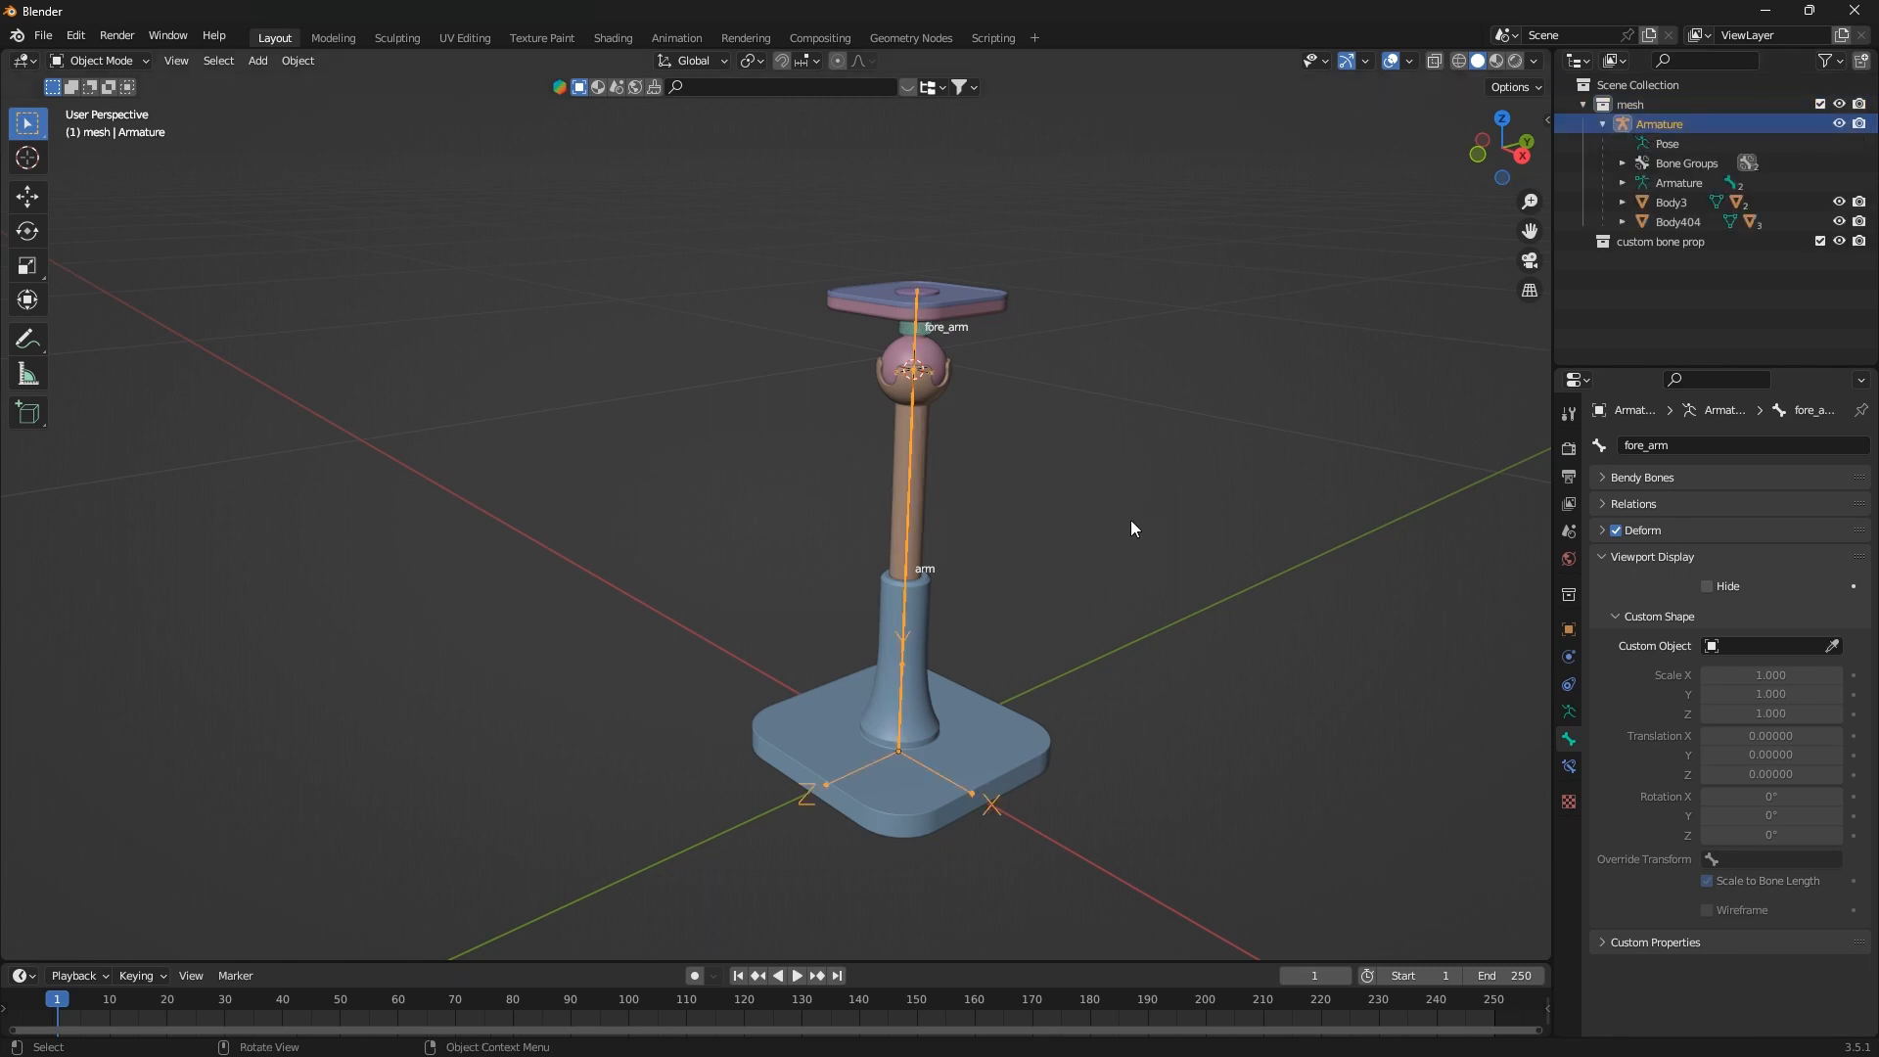
key(m)
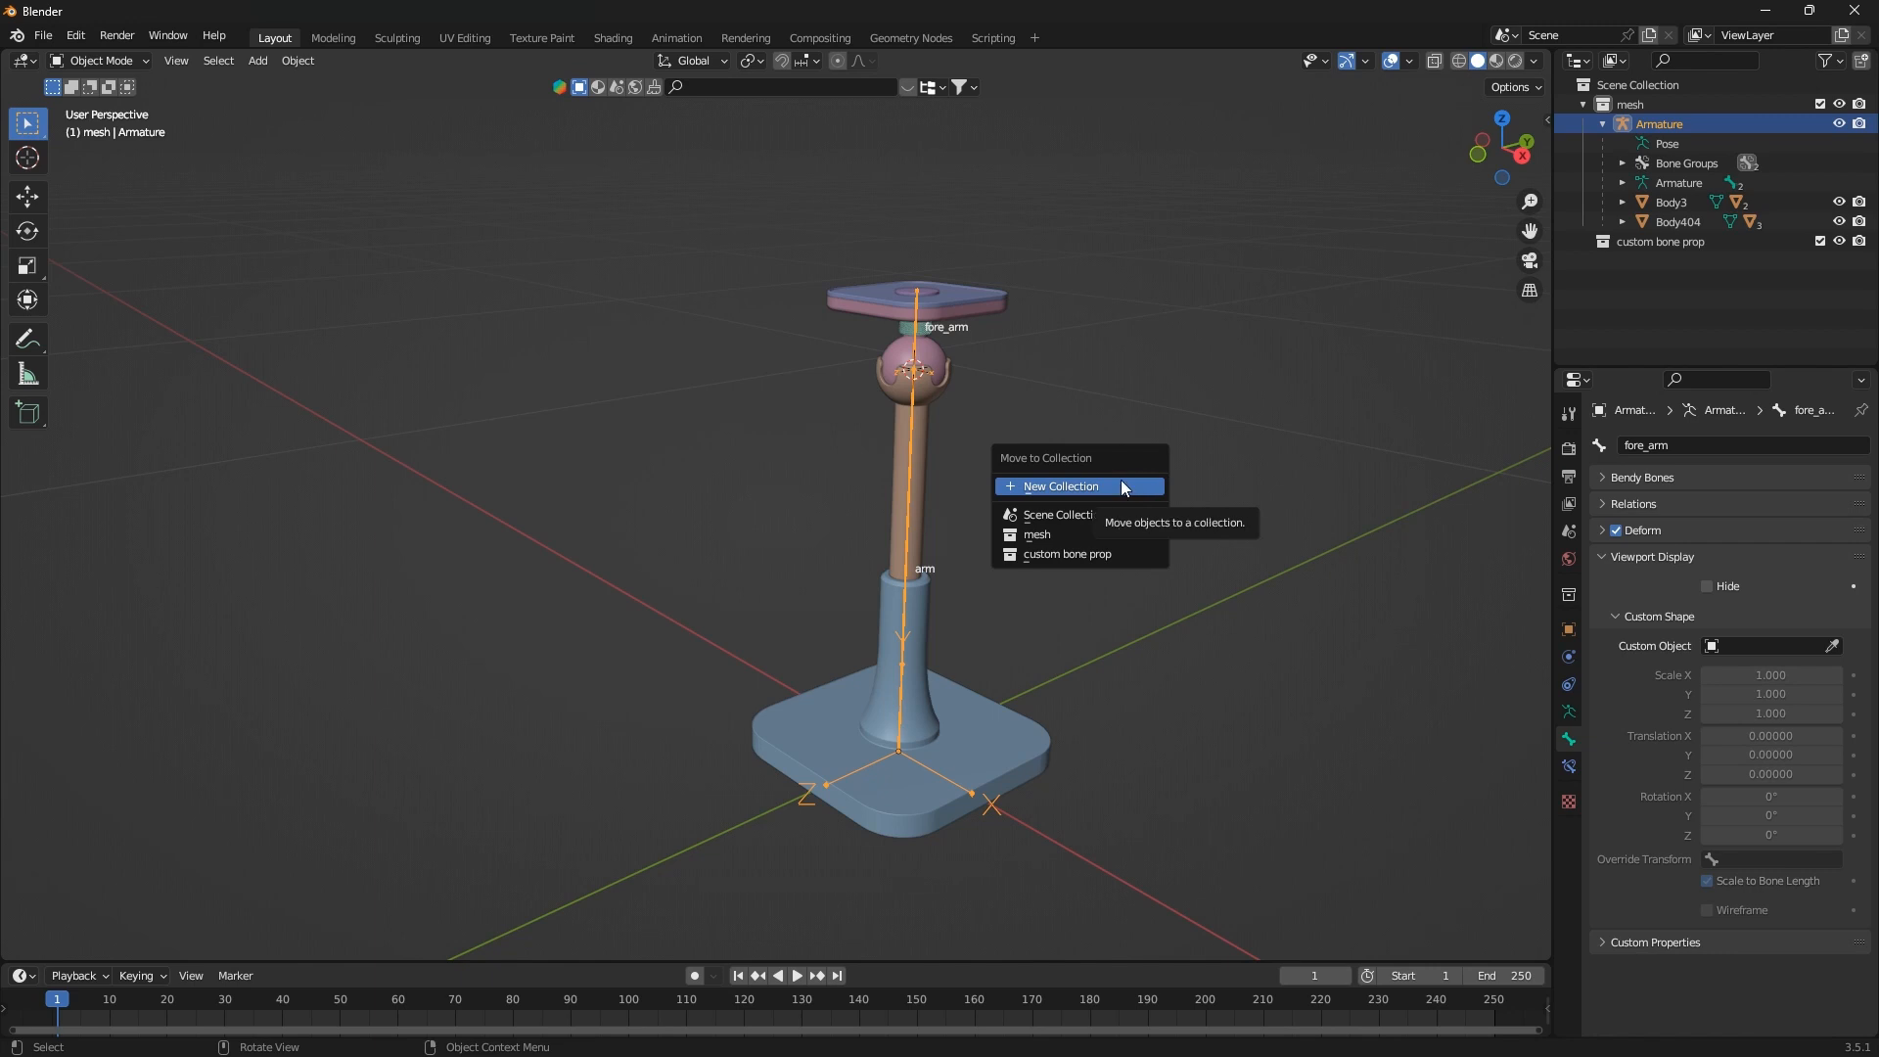
click(1113, 487)
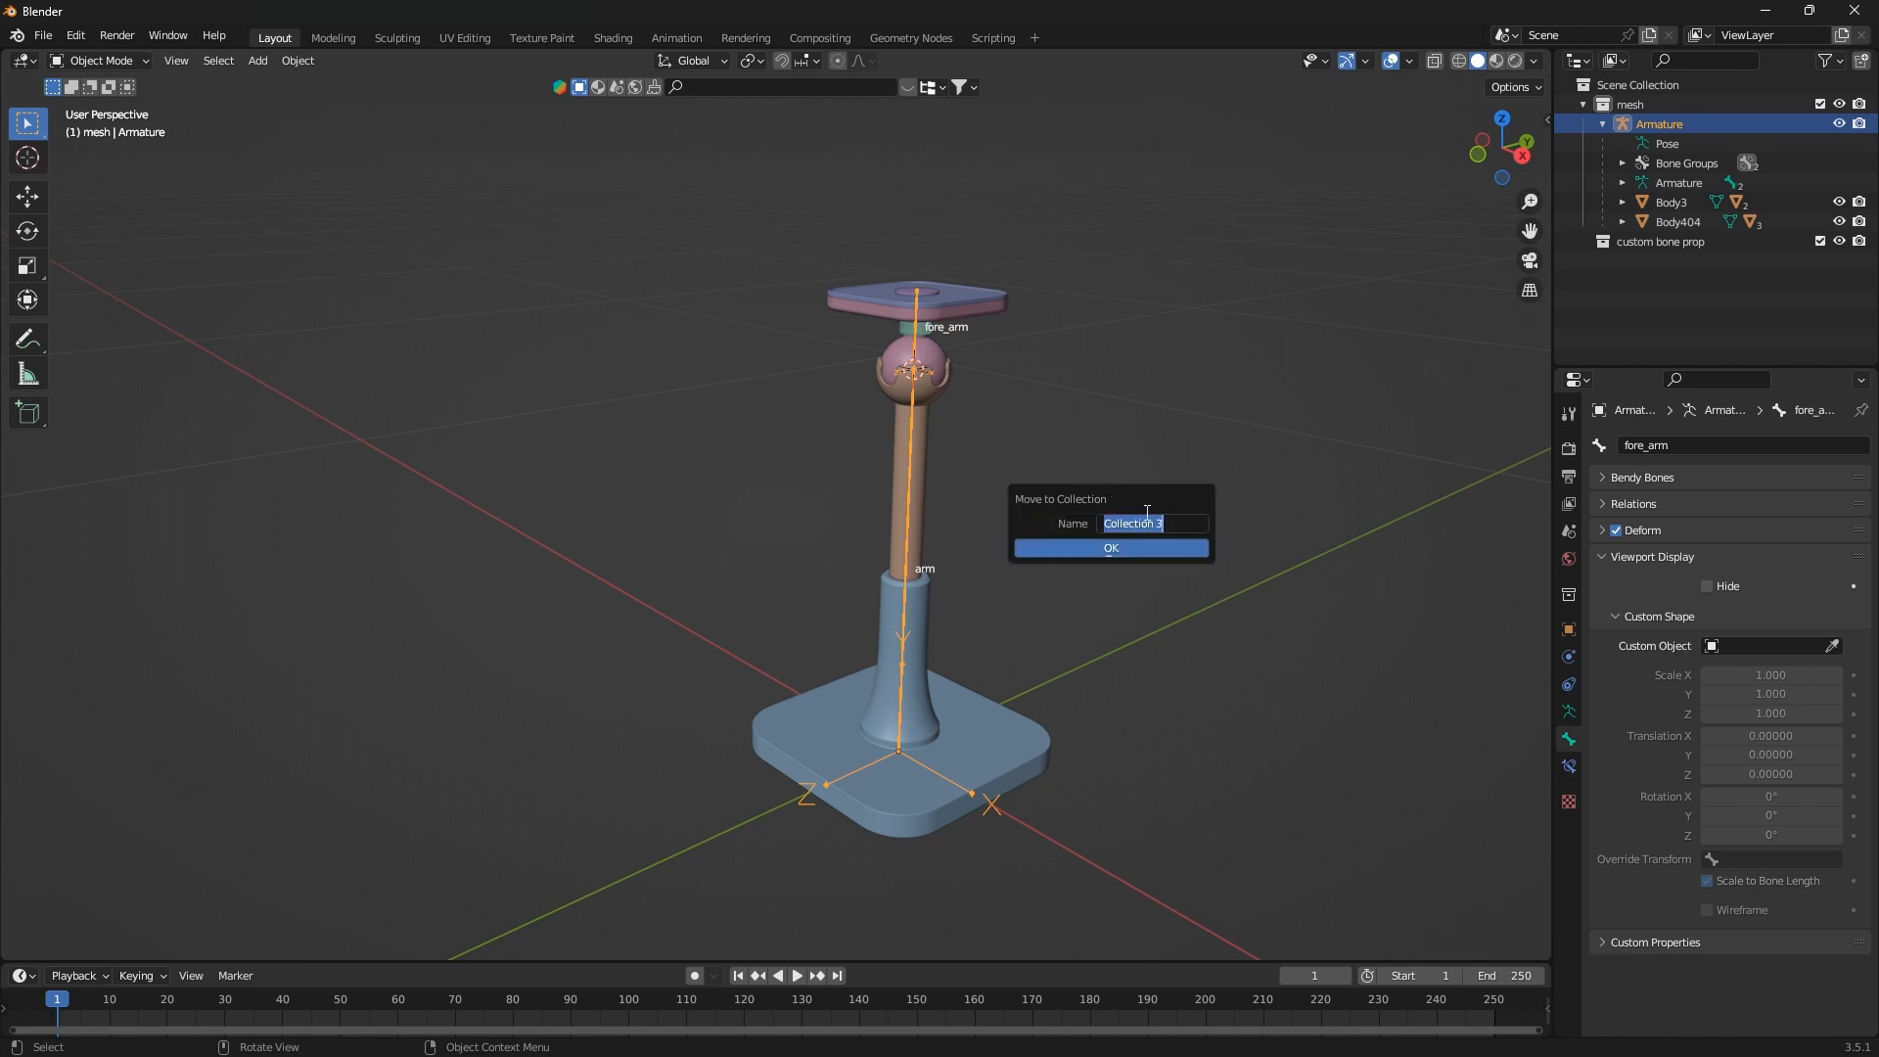
text(bones)
click(1130, 551)
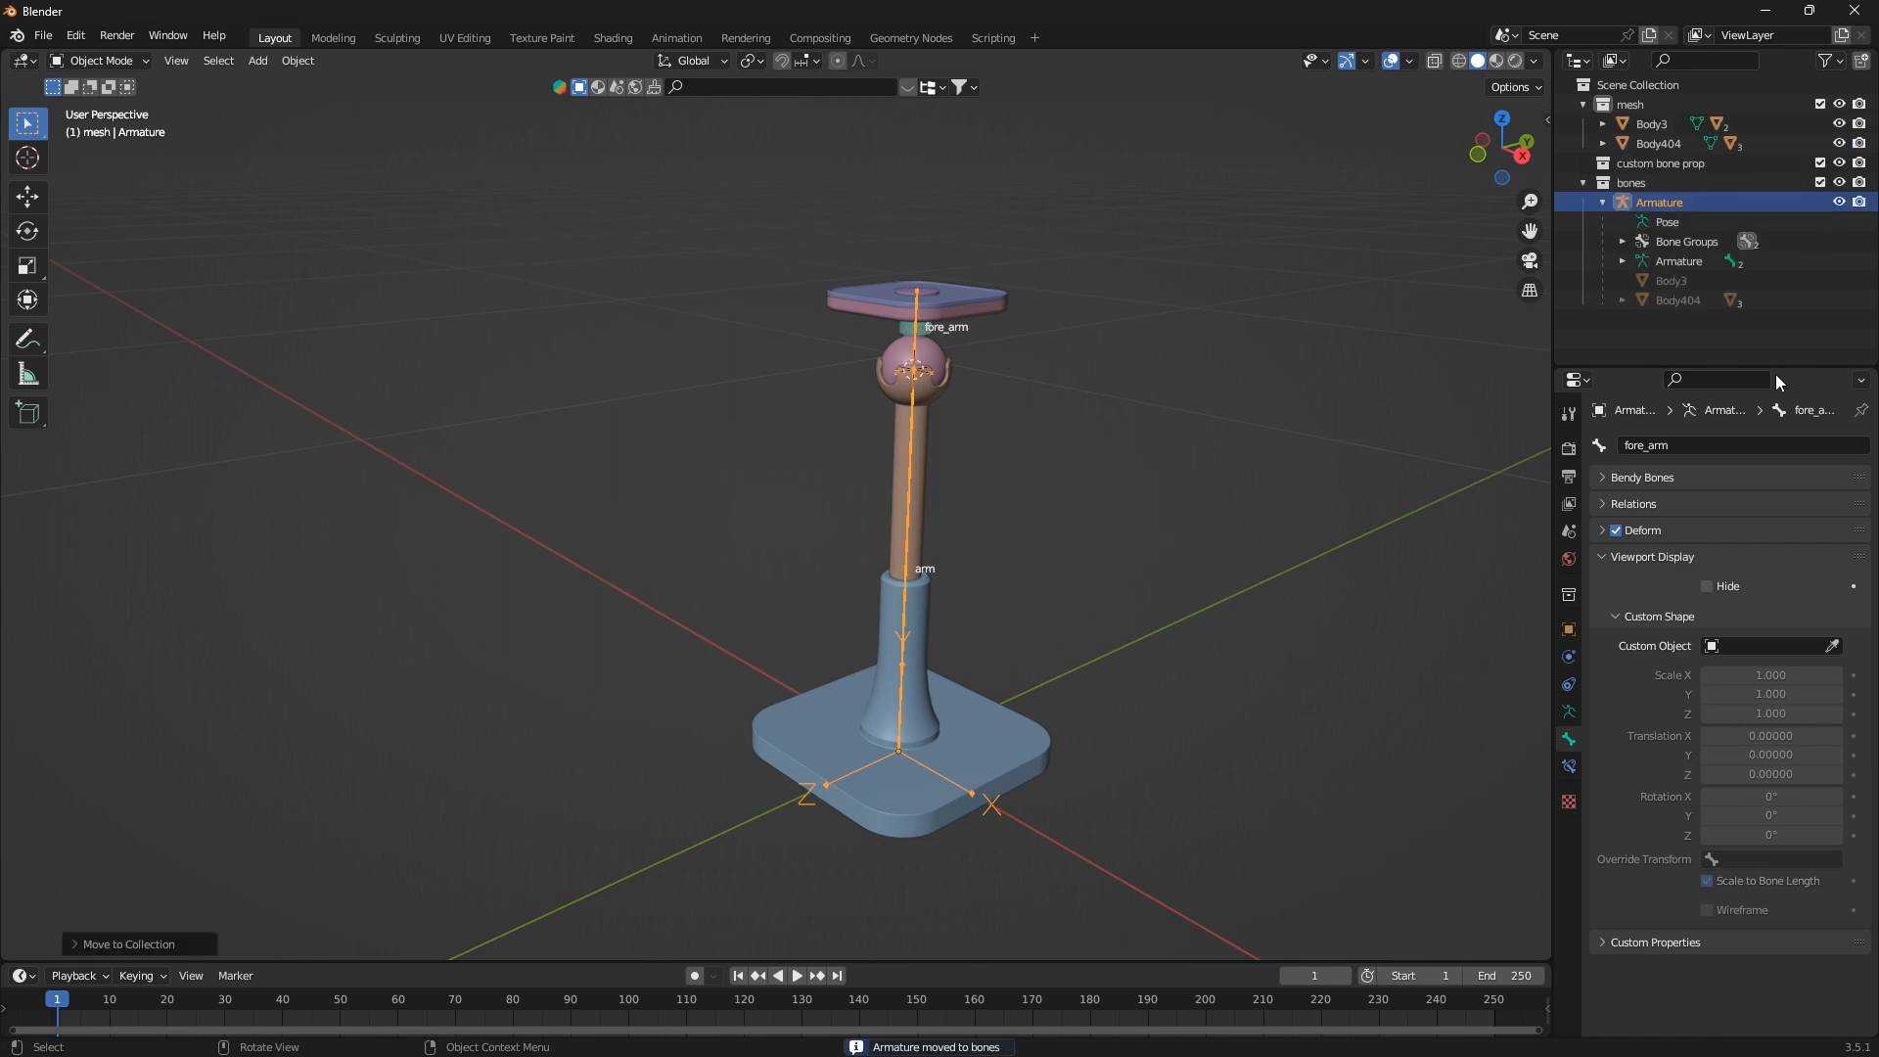
Collapse the bones and mesh collections and reorder custom bone prop to sit below bones
click(1584, 182)
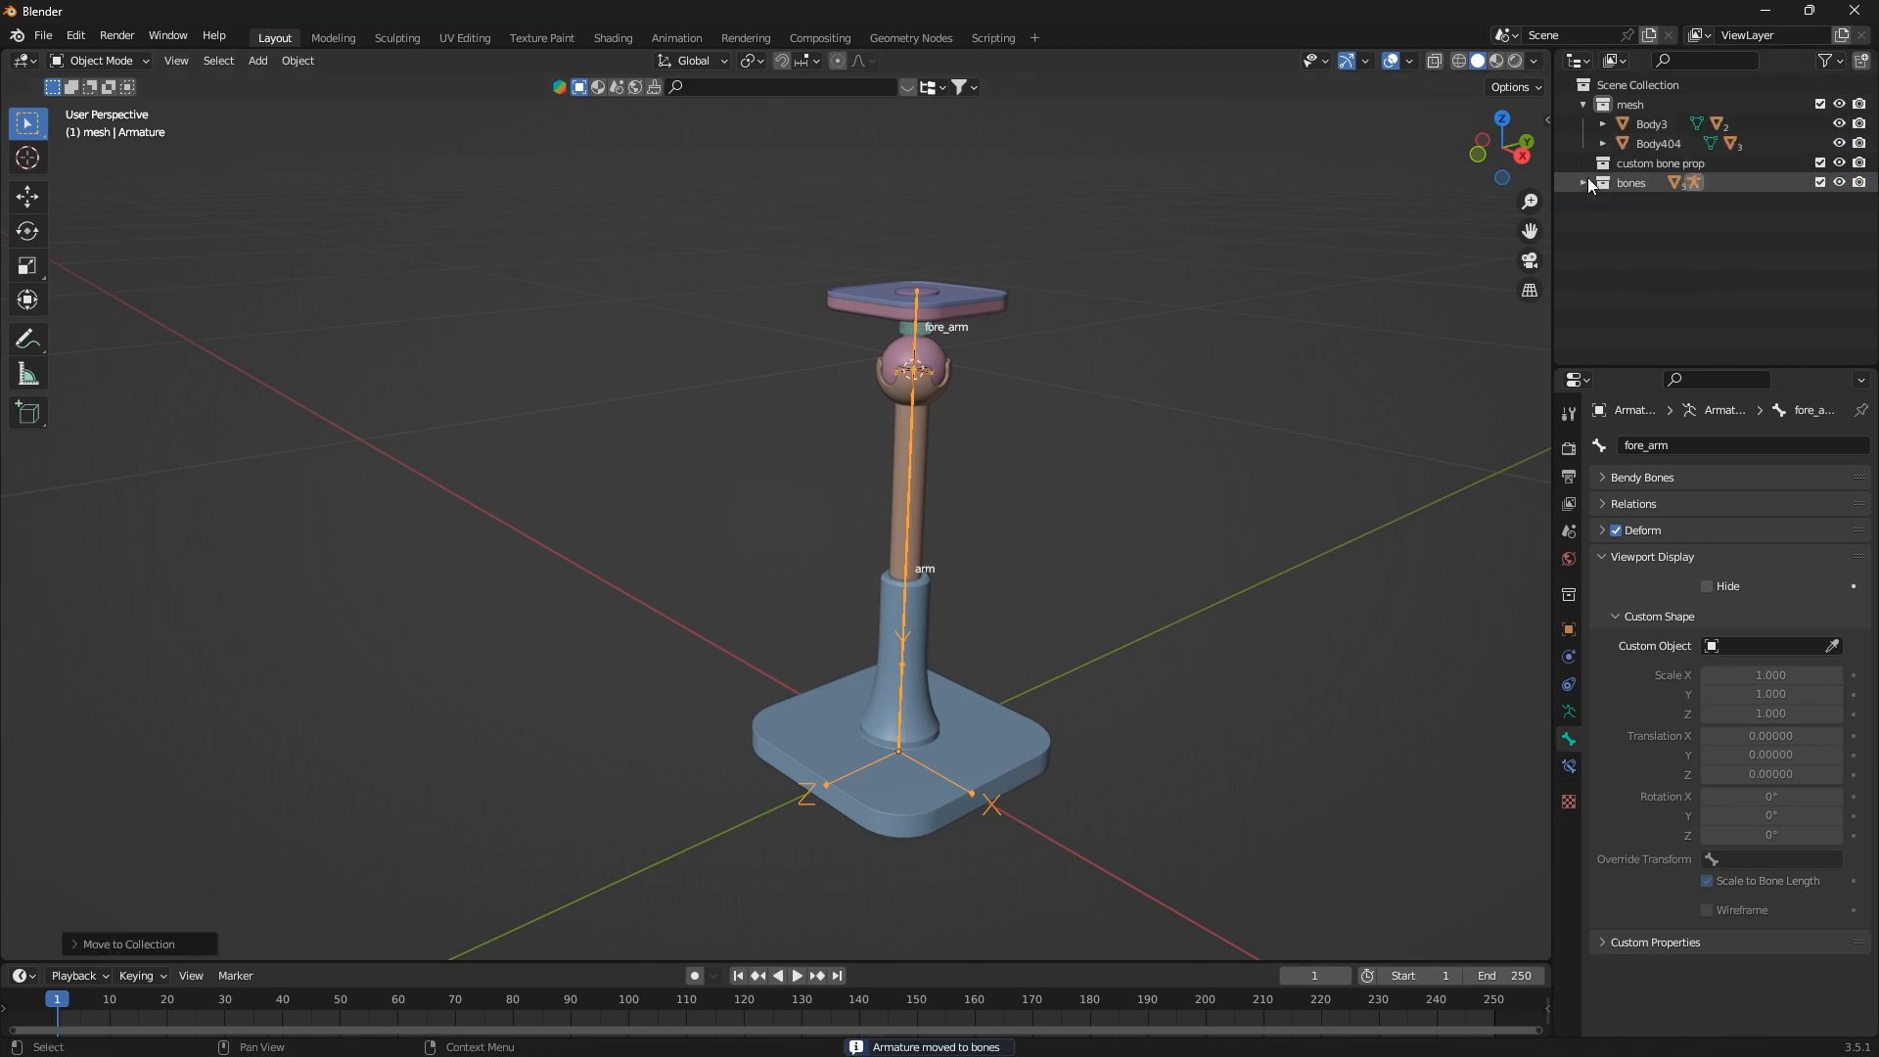
click(1583, 104)
click(1633, 123)
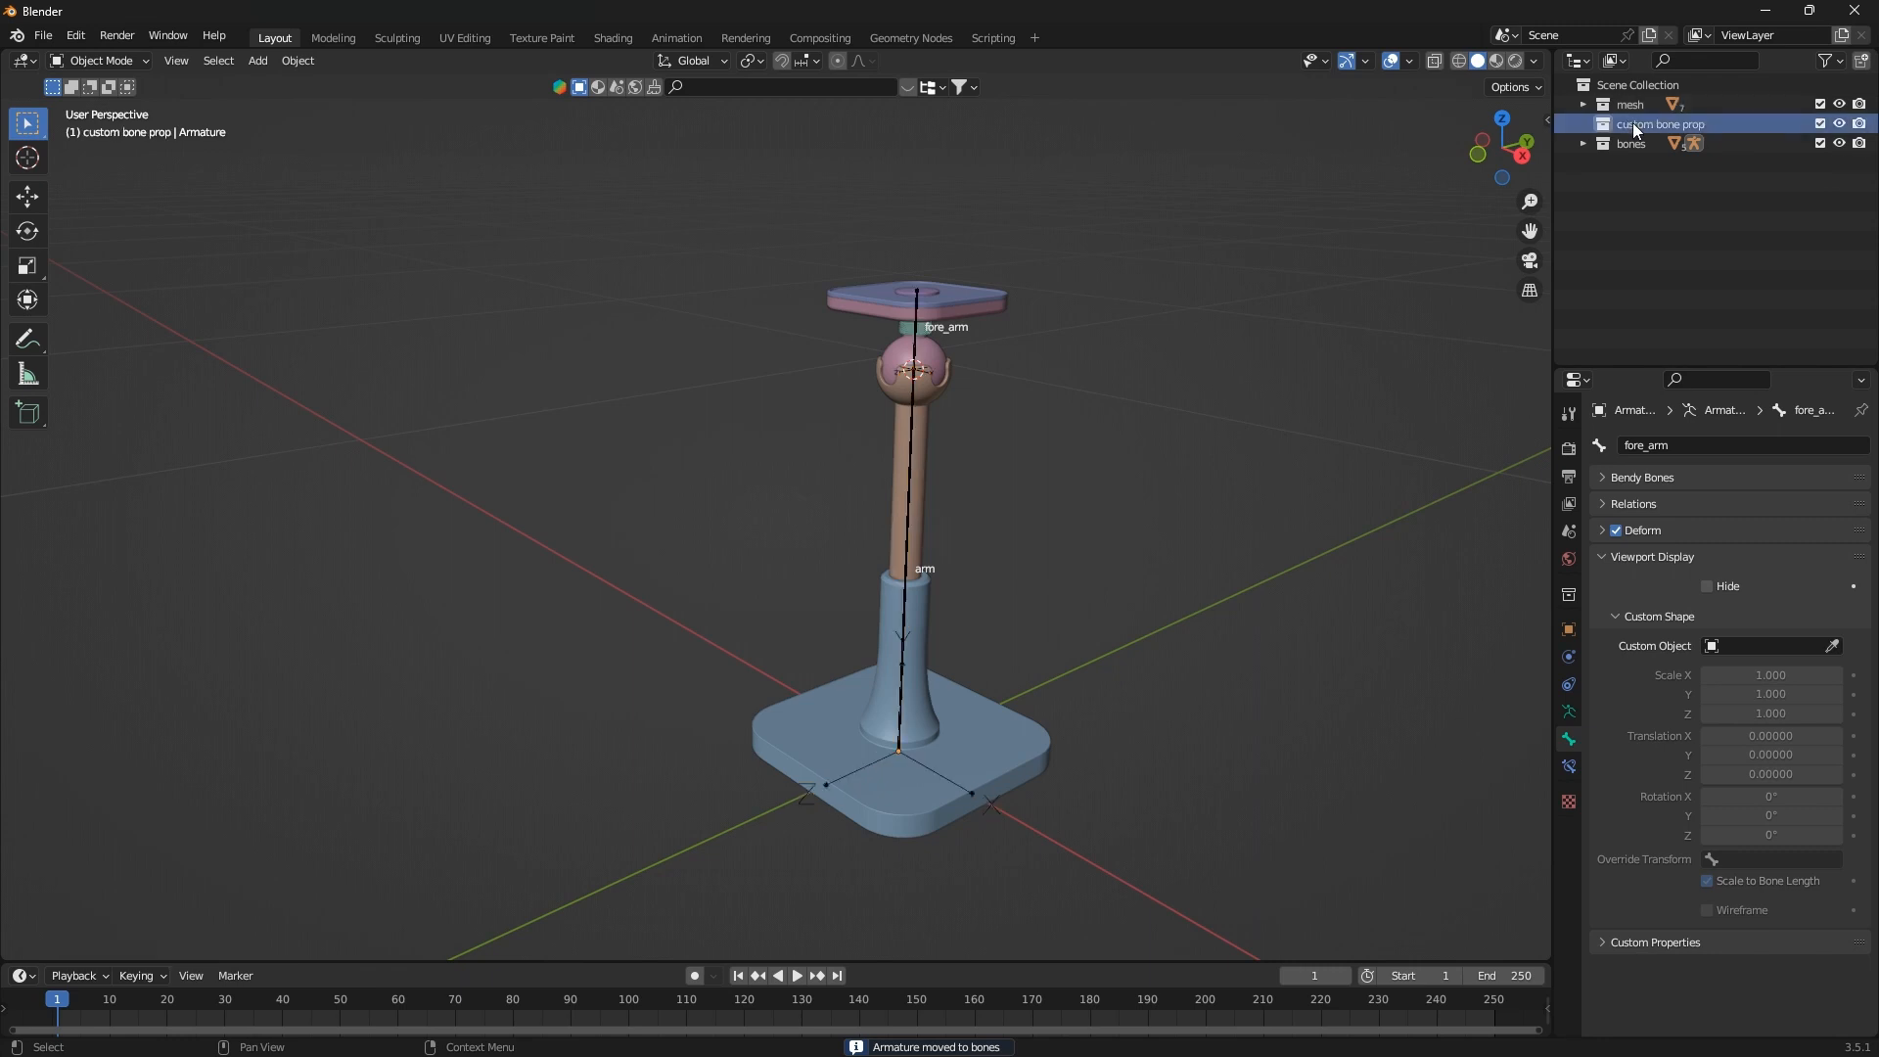
drag(1633, 121, 1629, 144)
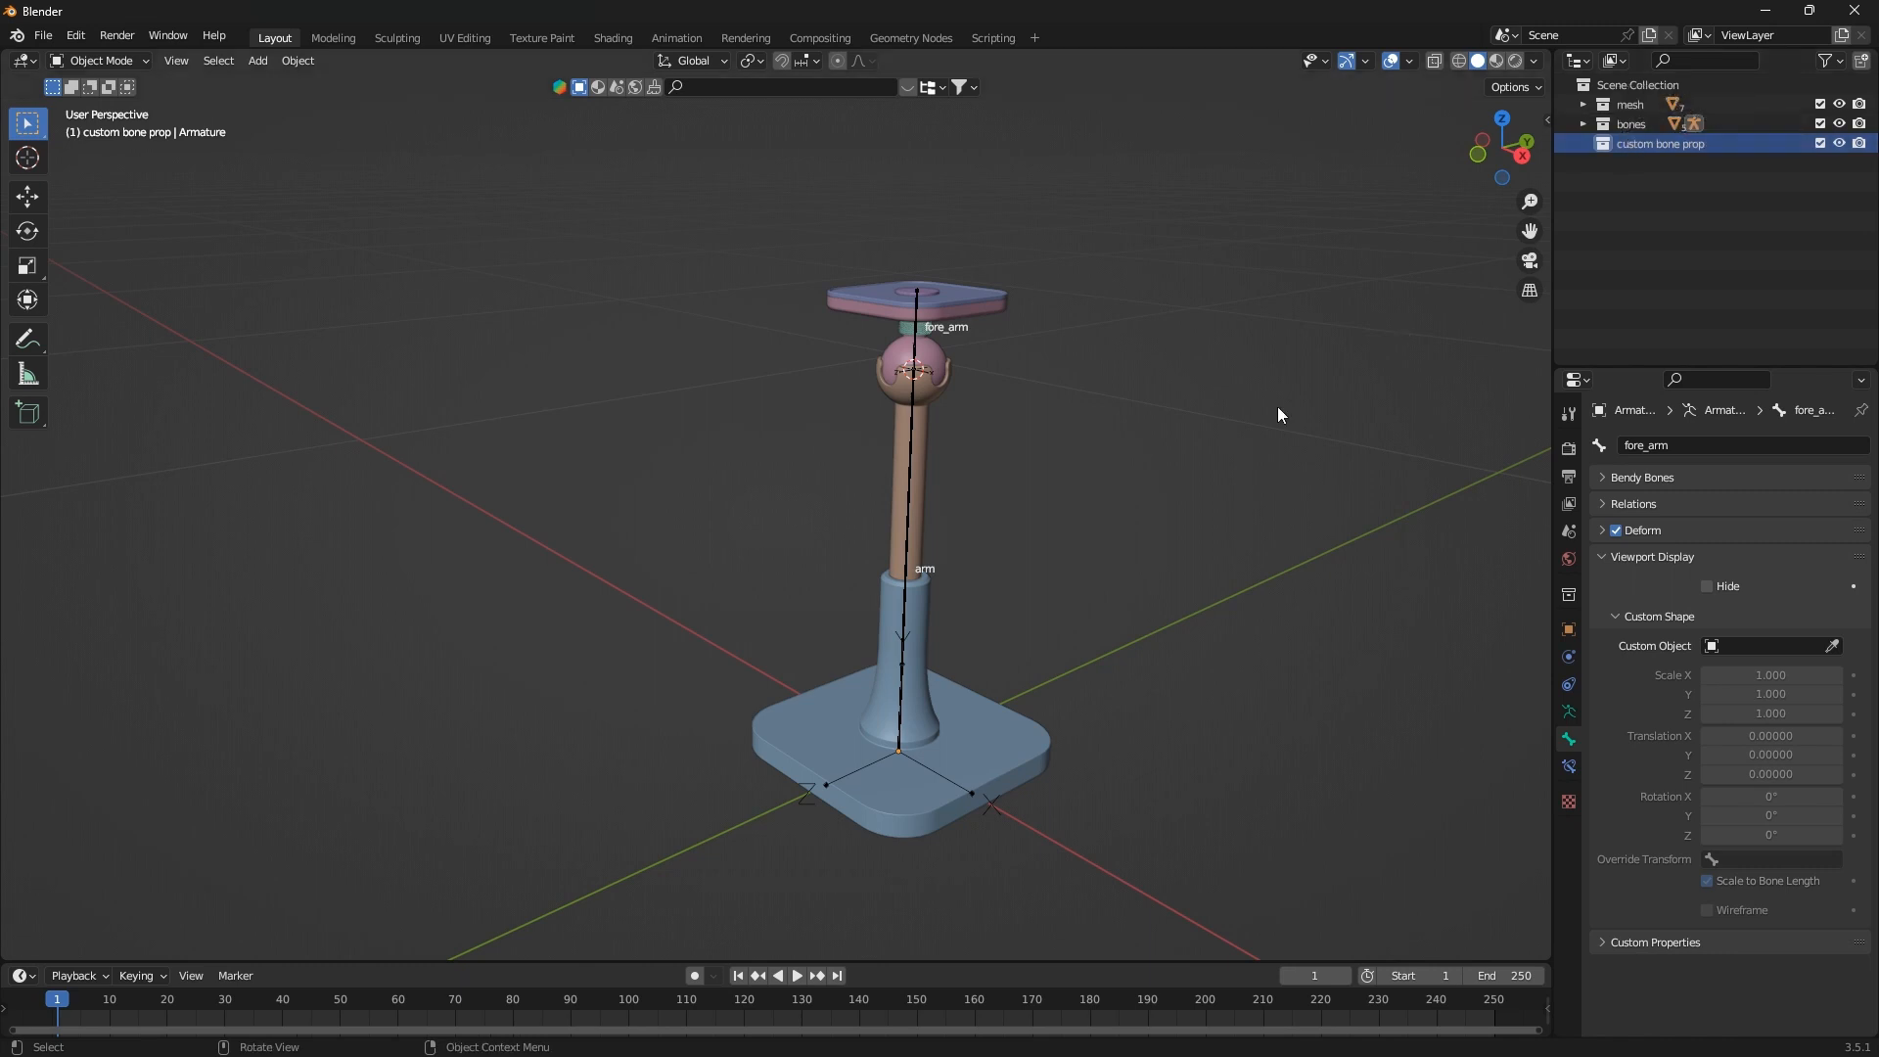
Add a mesh circle with 8 vertices to the custom bone prop collection
key(shift+a)
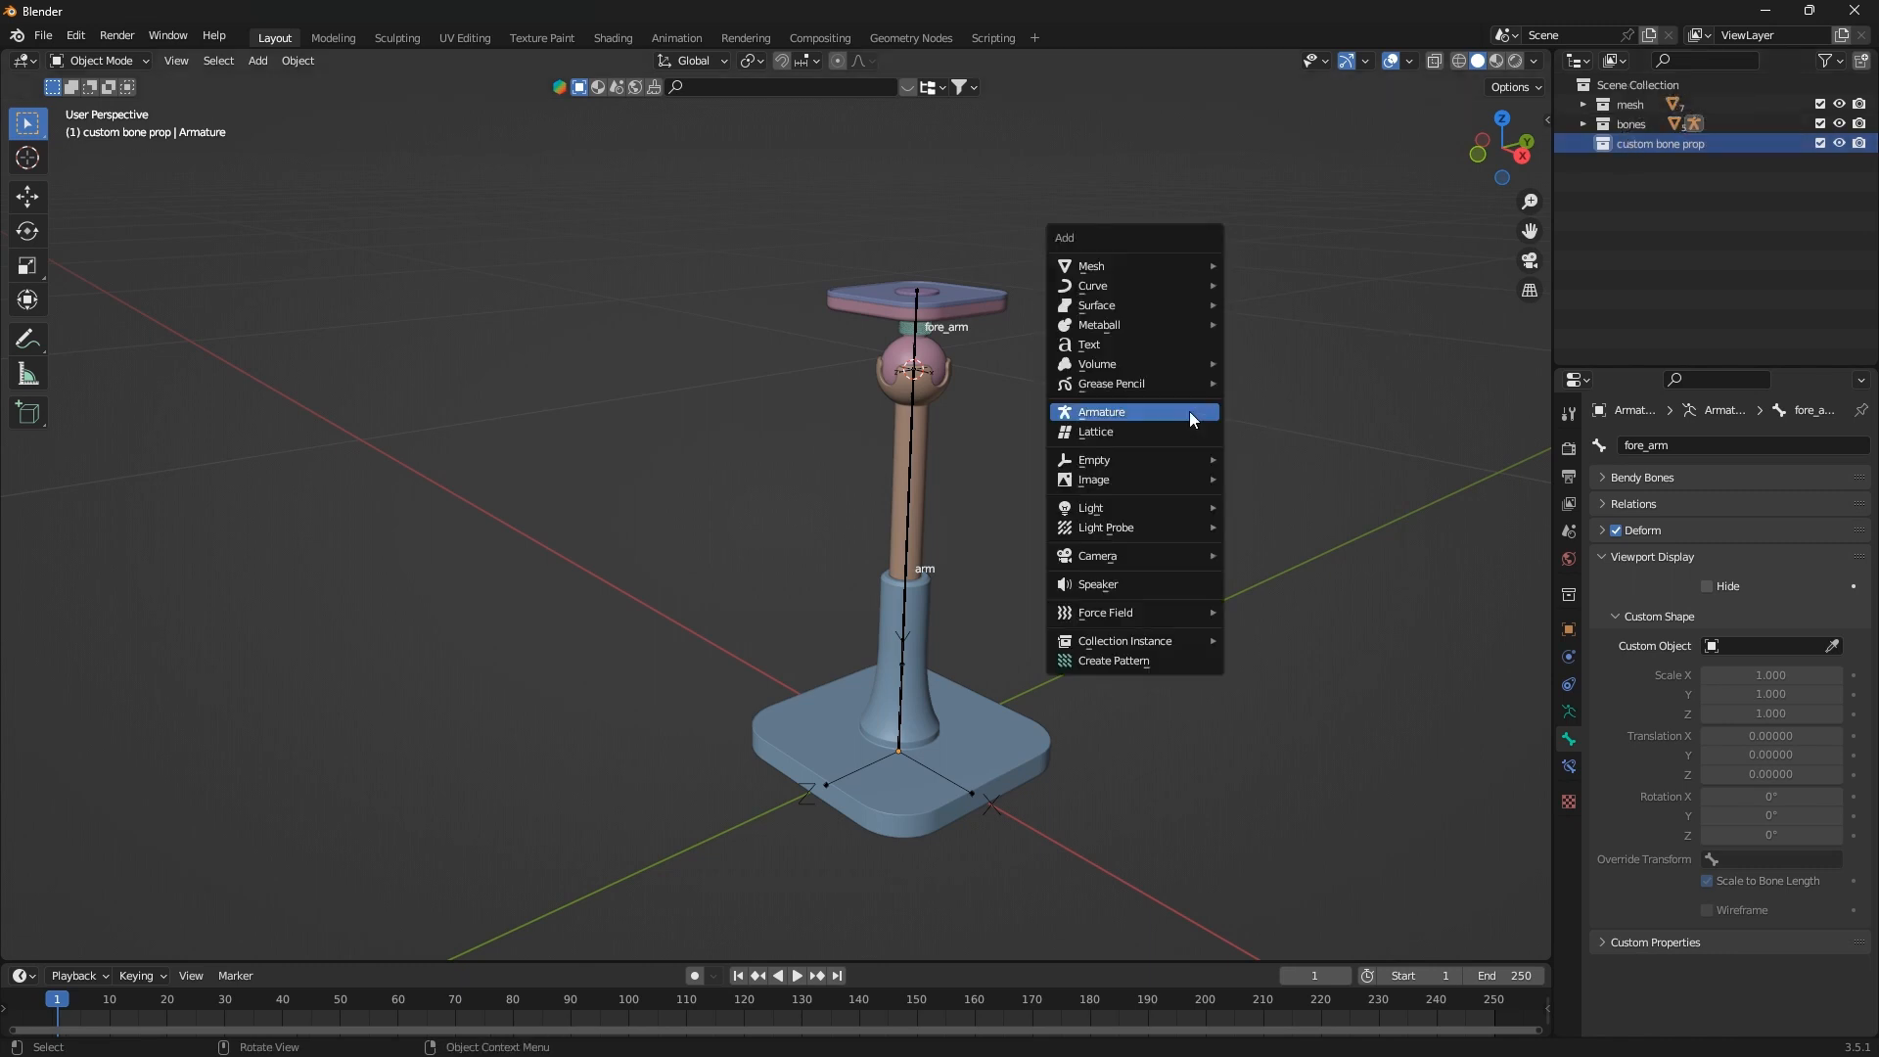
mouse_move(1141, 266)
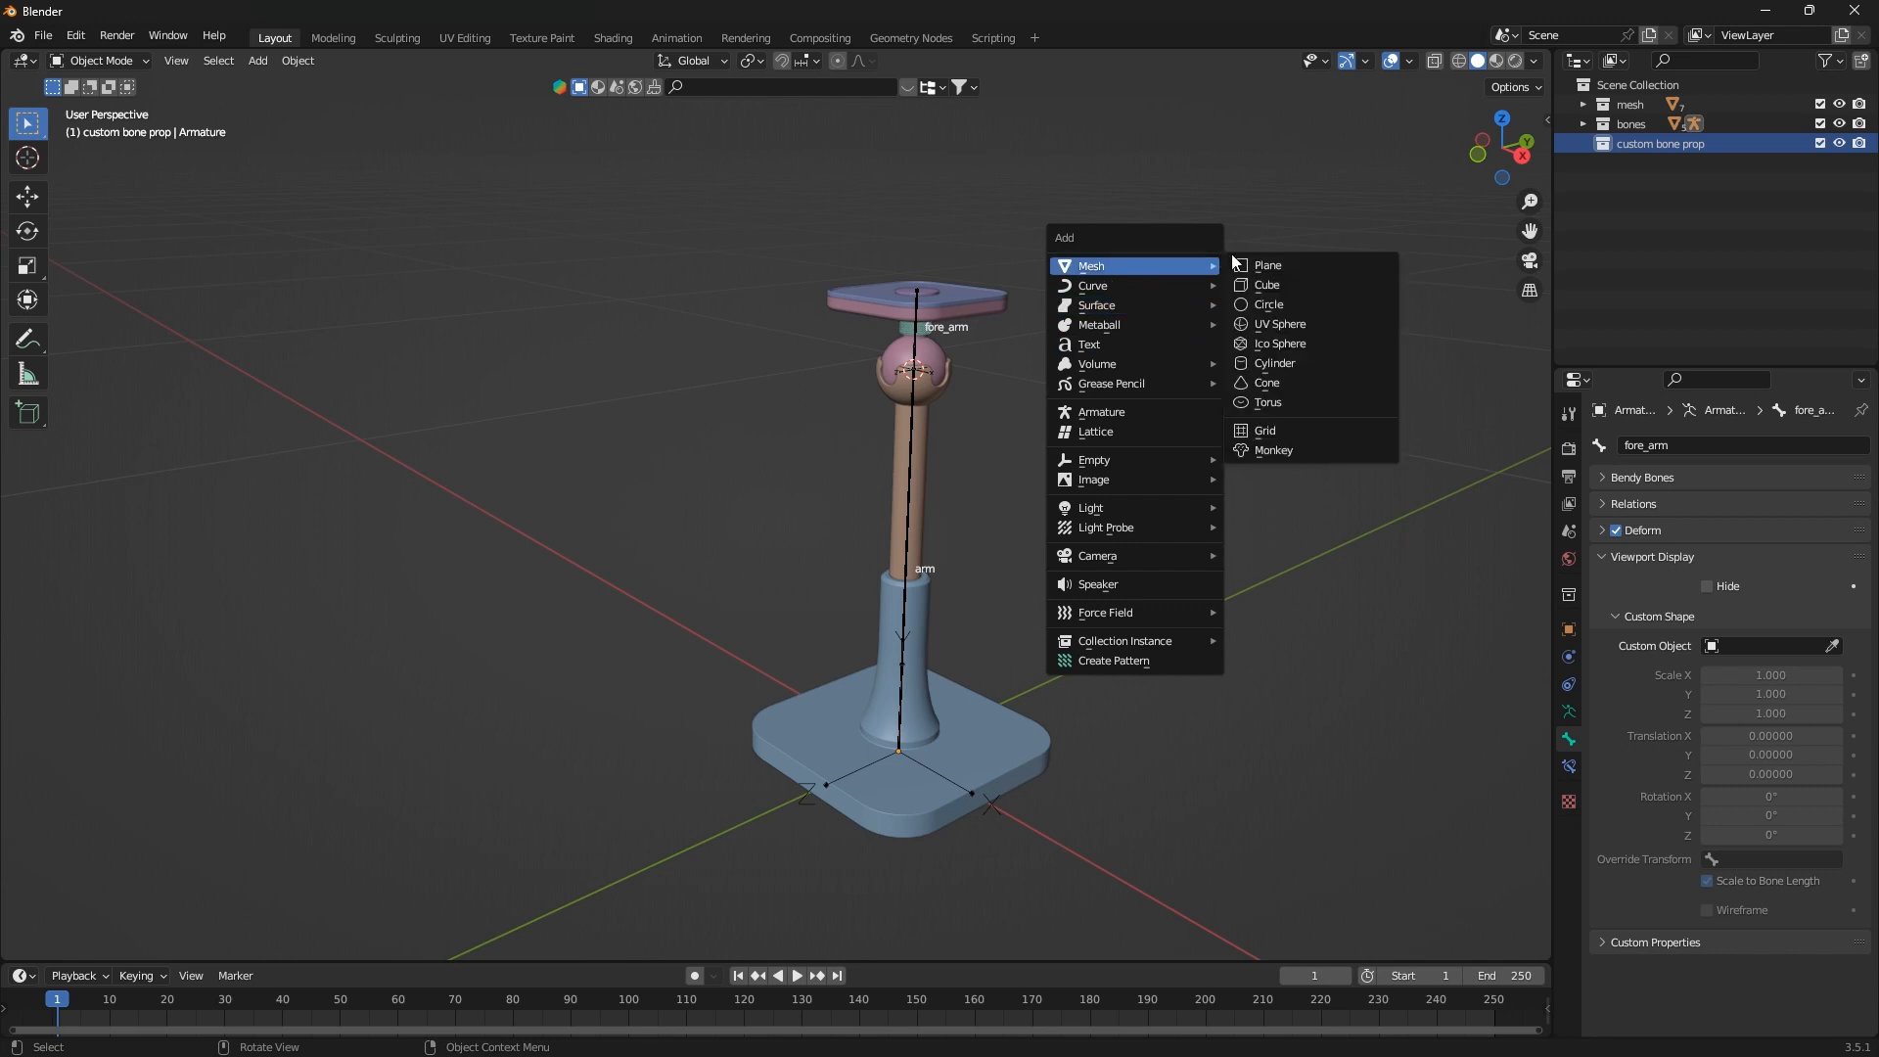
click(1317, 311)
scroll(969, 407, down, 5)
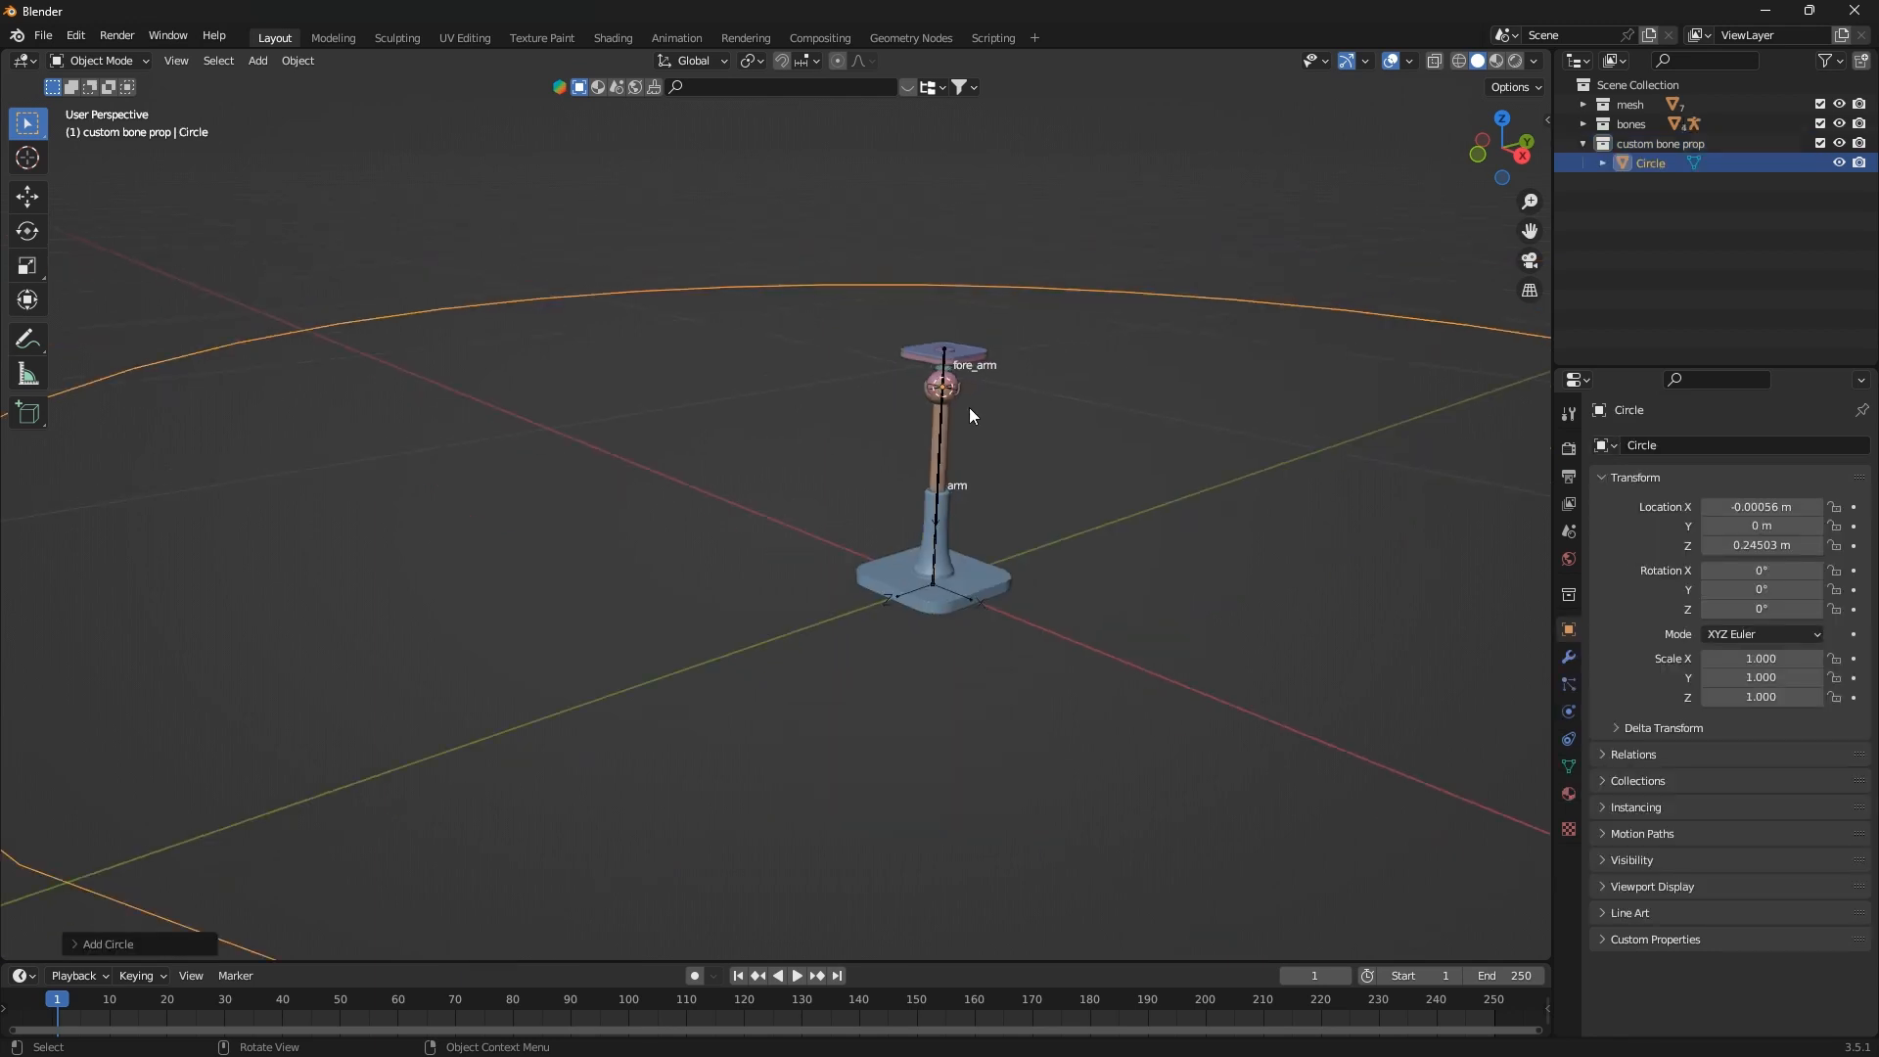
click(88, 944)
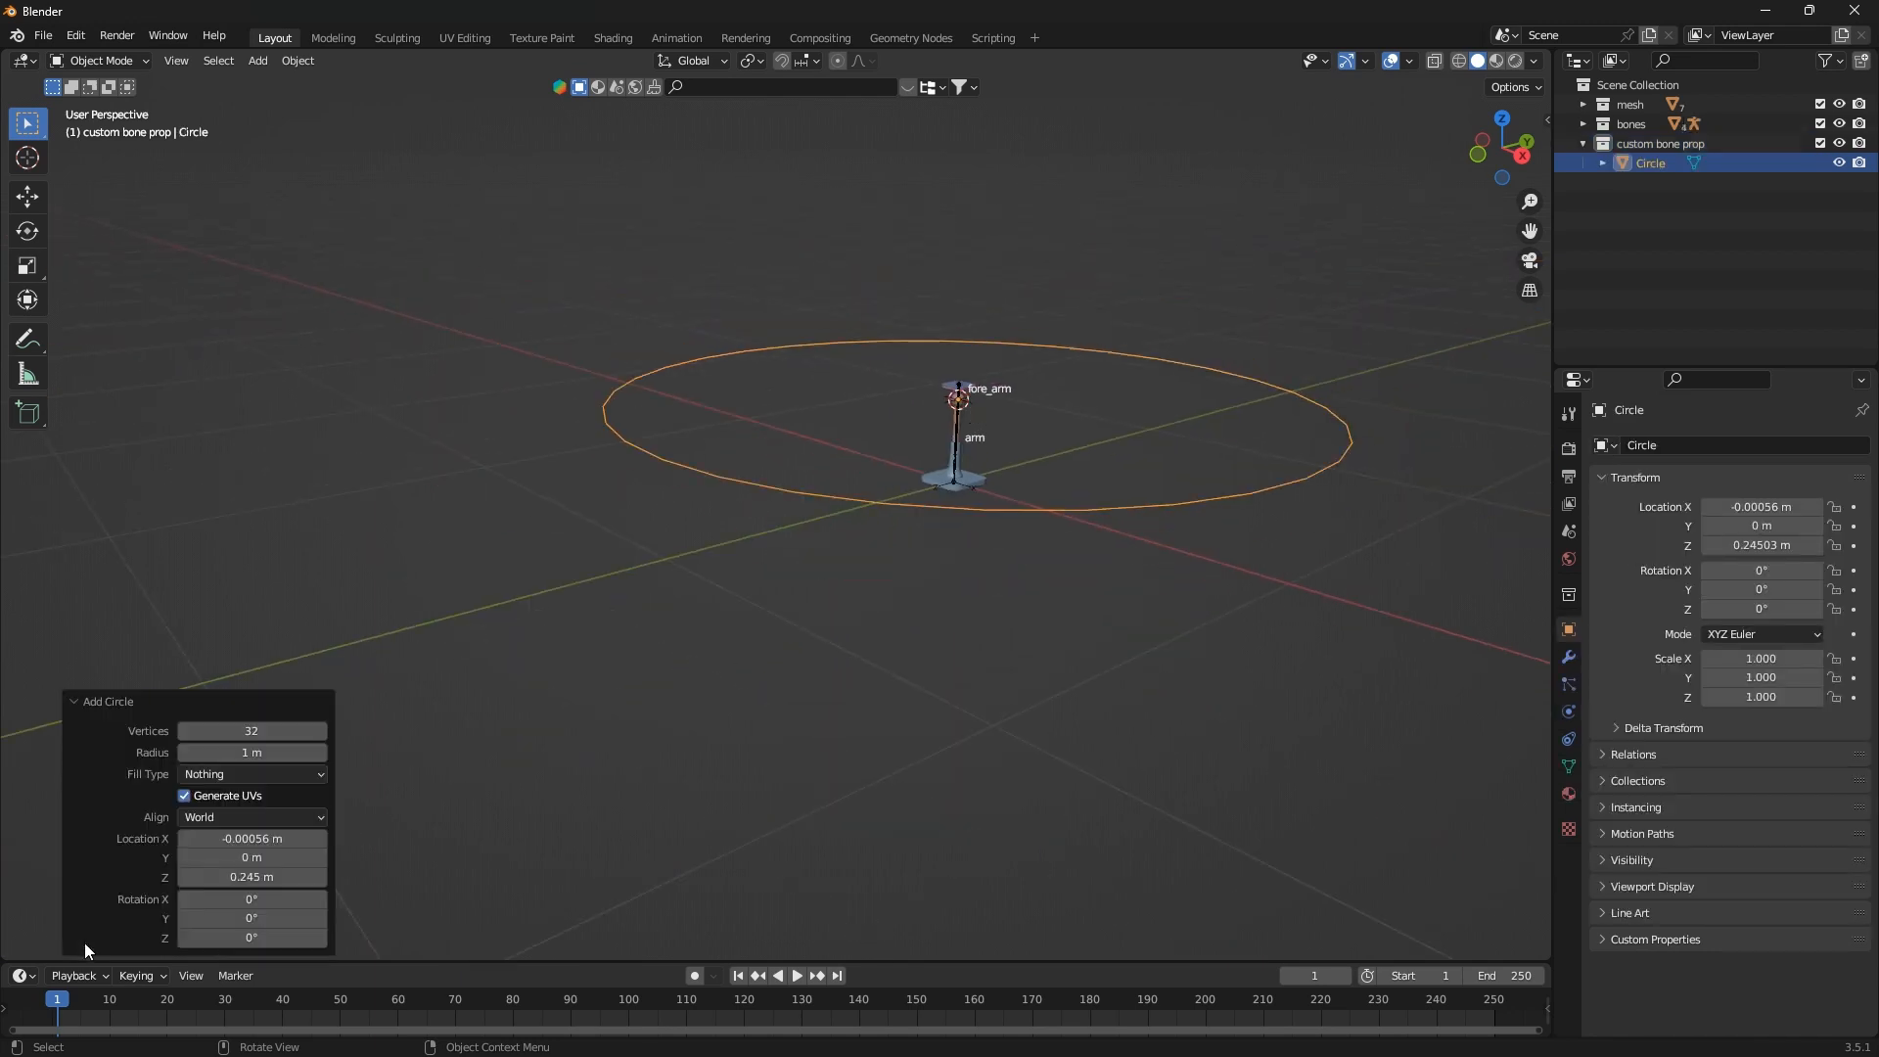
click(268, 731)
text(89)
key(BackSpace)
text(8)
key(BackSpace)
key(Return)
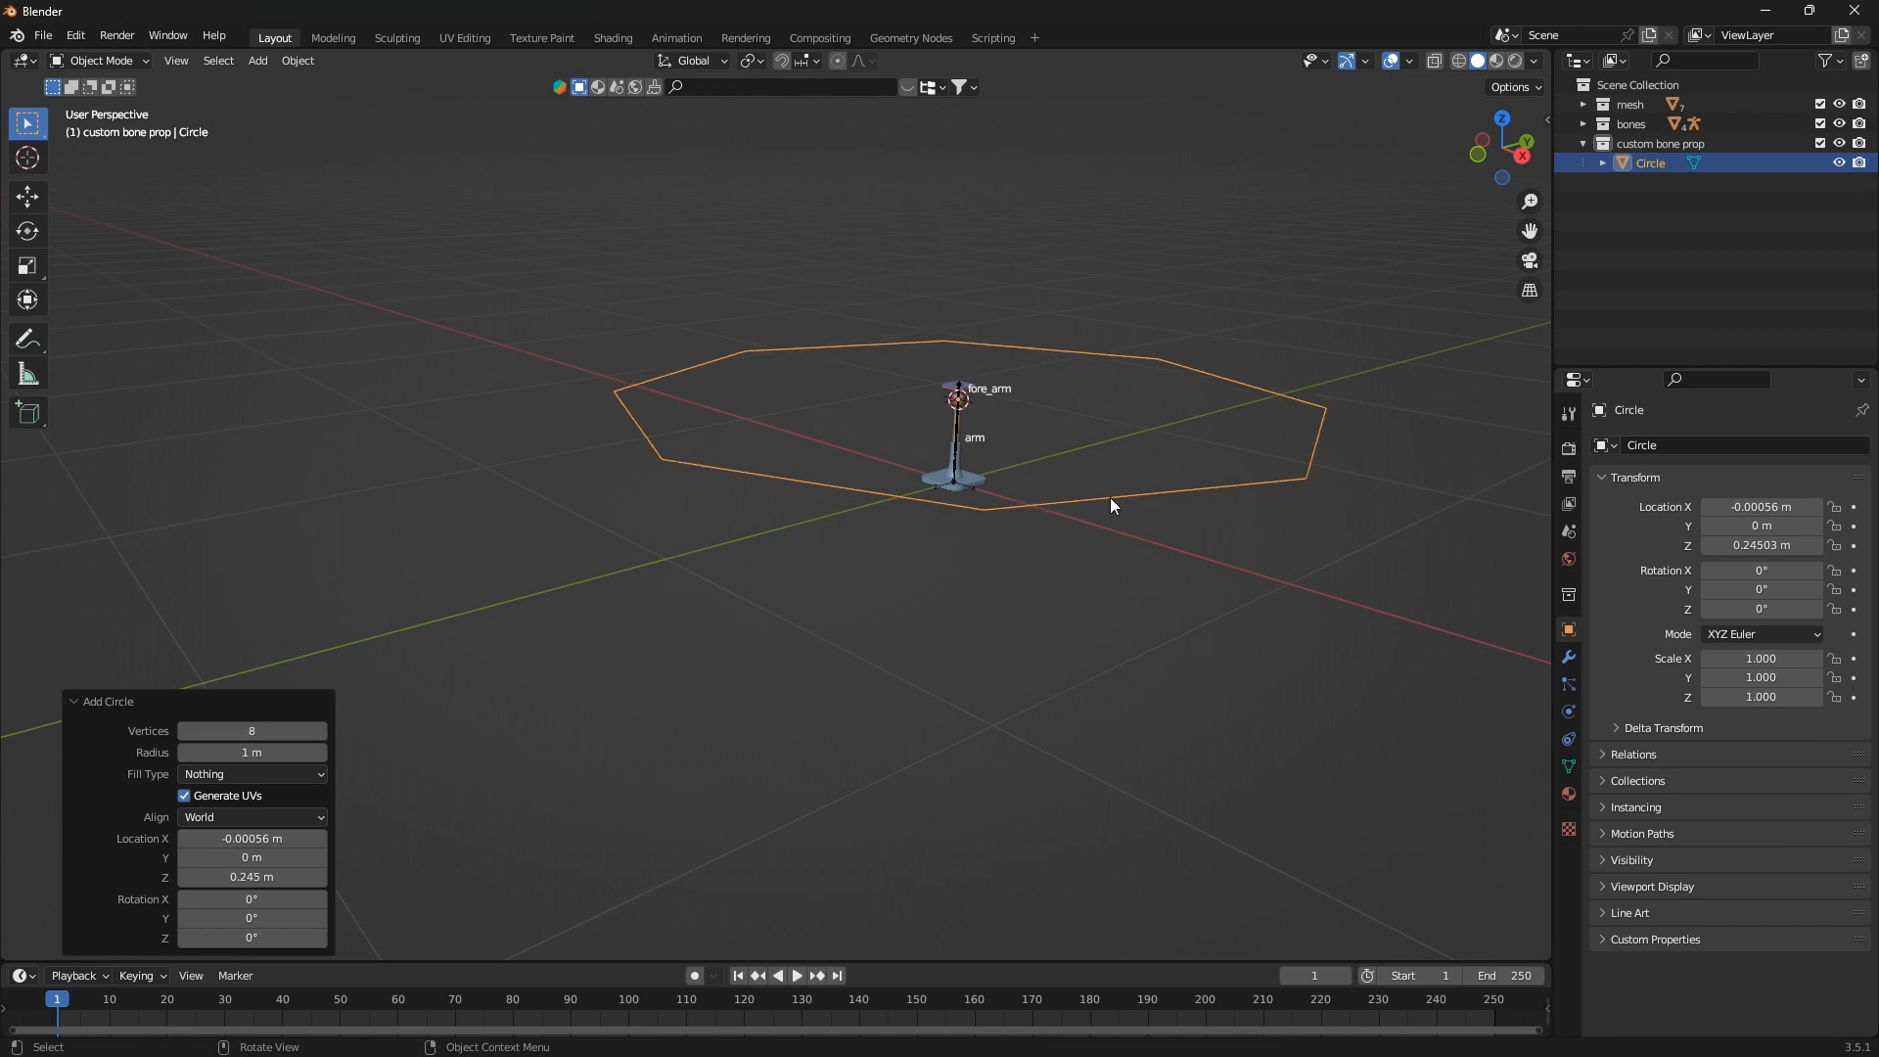
scroll(1077, 433, up, 4)
middle_drag(1077, 433, 1011, 581)
scroll(1011, 582, down, 2)
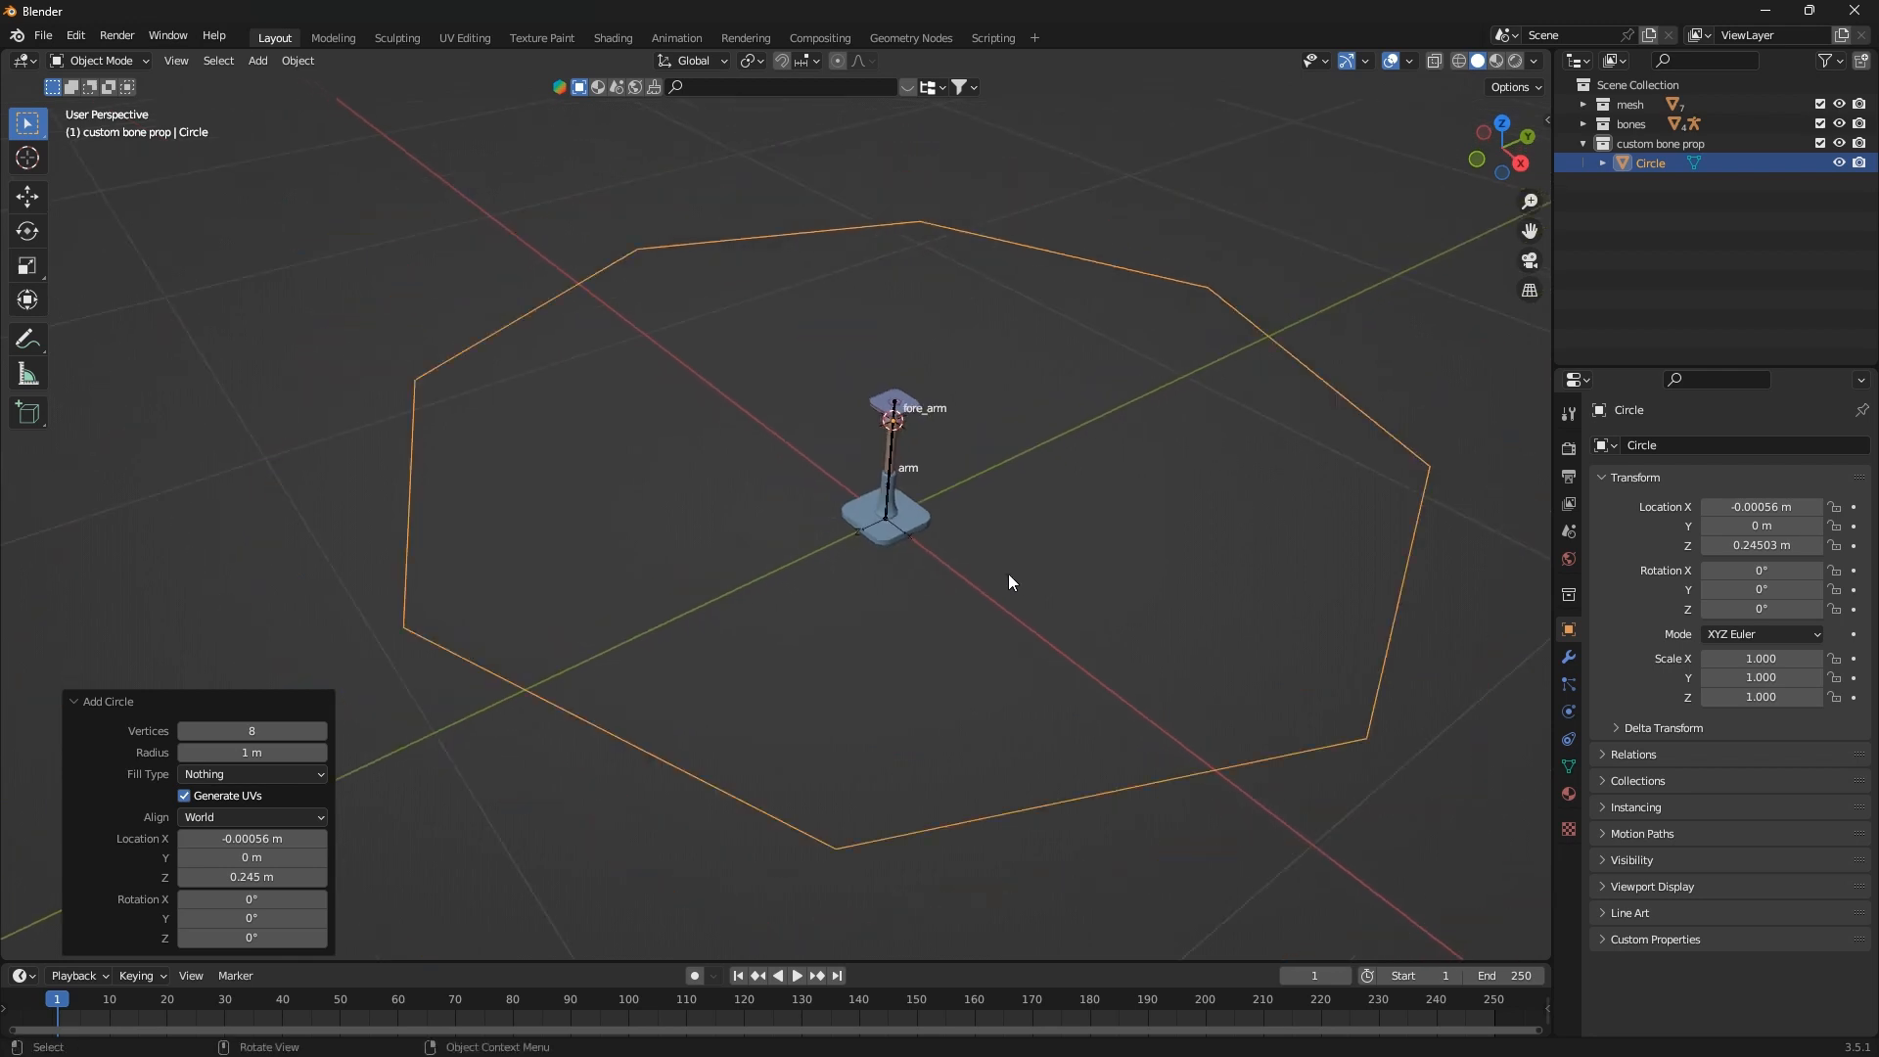
click(78, 699)
Scale the eight-sided circle down uniformly to about 0.186
key(s)
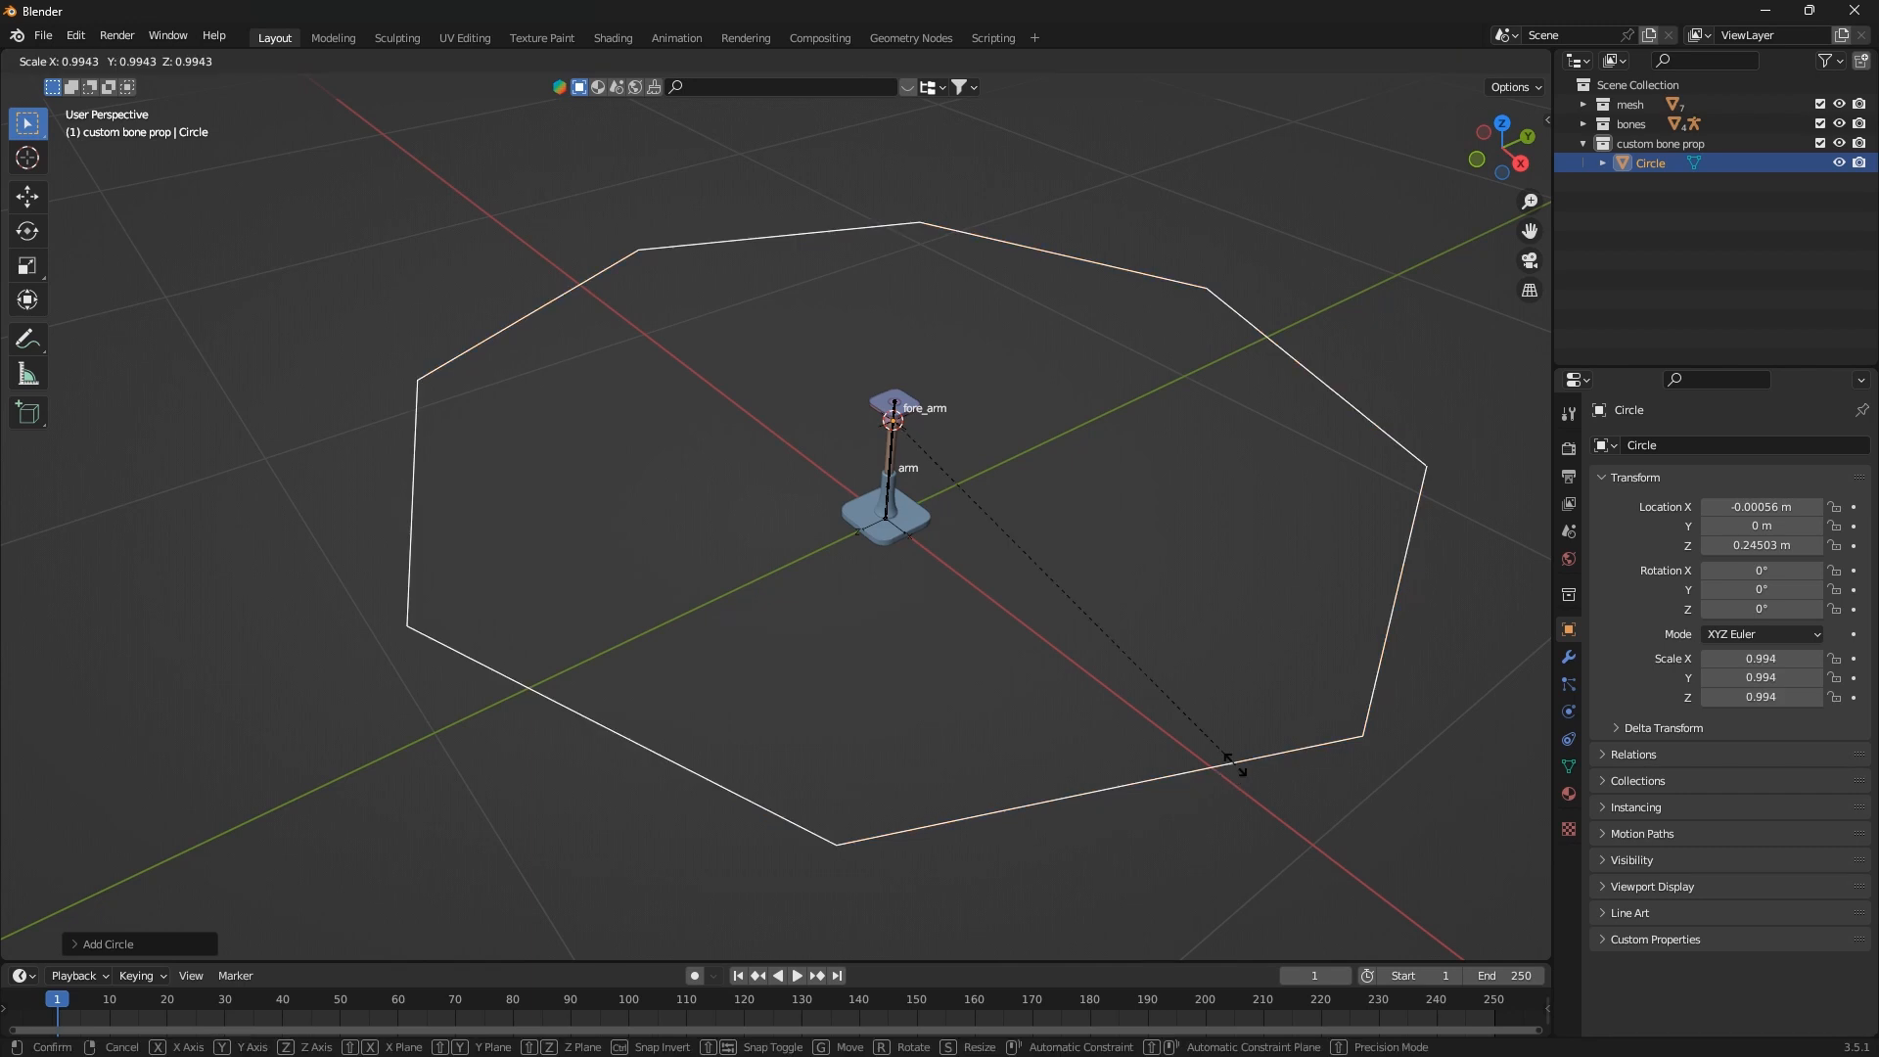
click(957, 514)
middle_drag(955, 505, 935, 460)
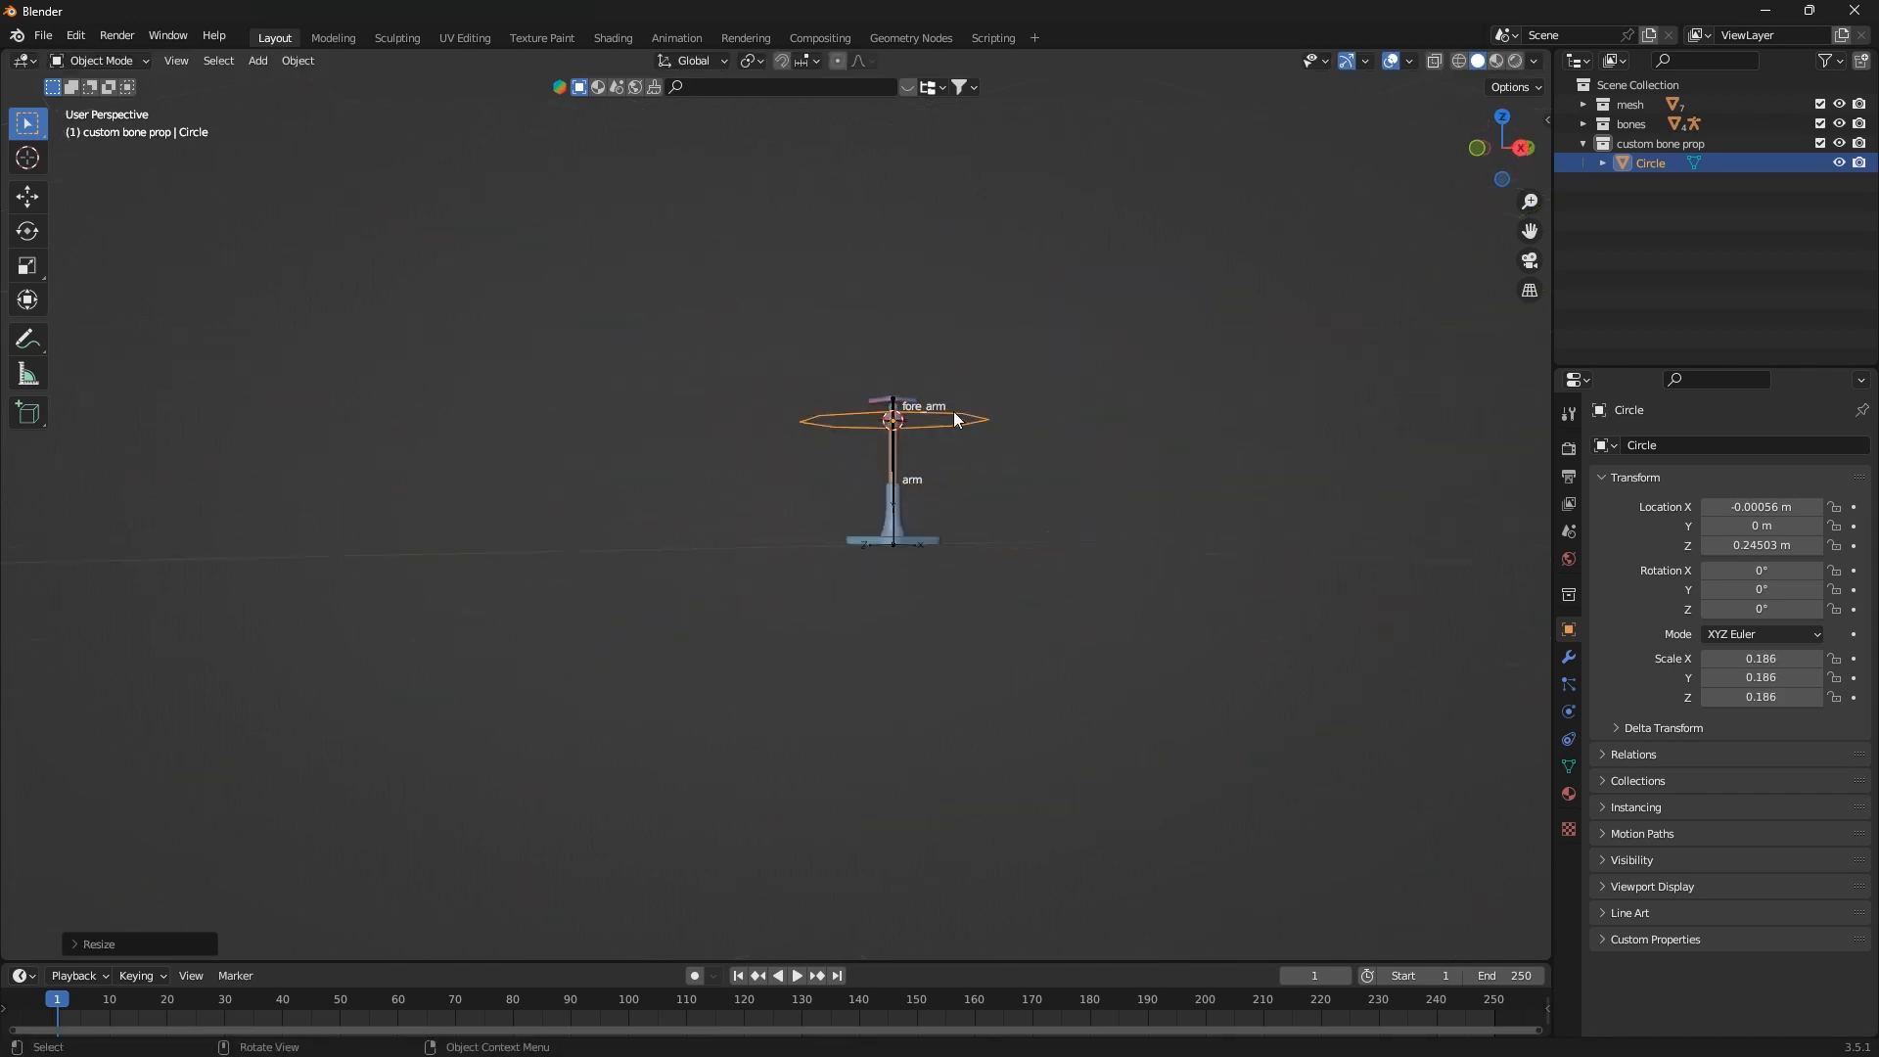
scroll(924, 435, up, 3)
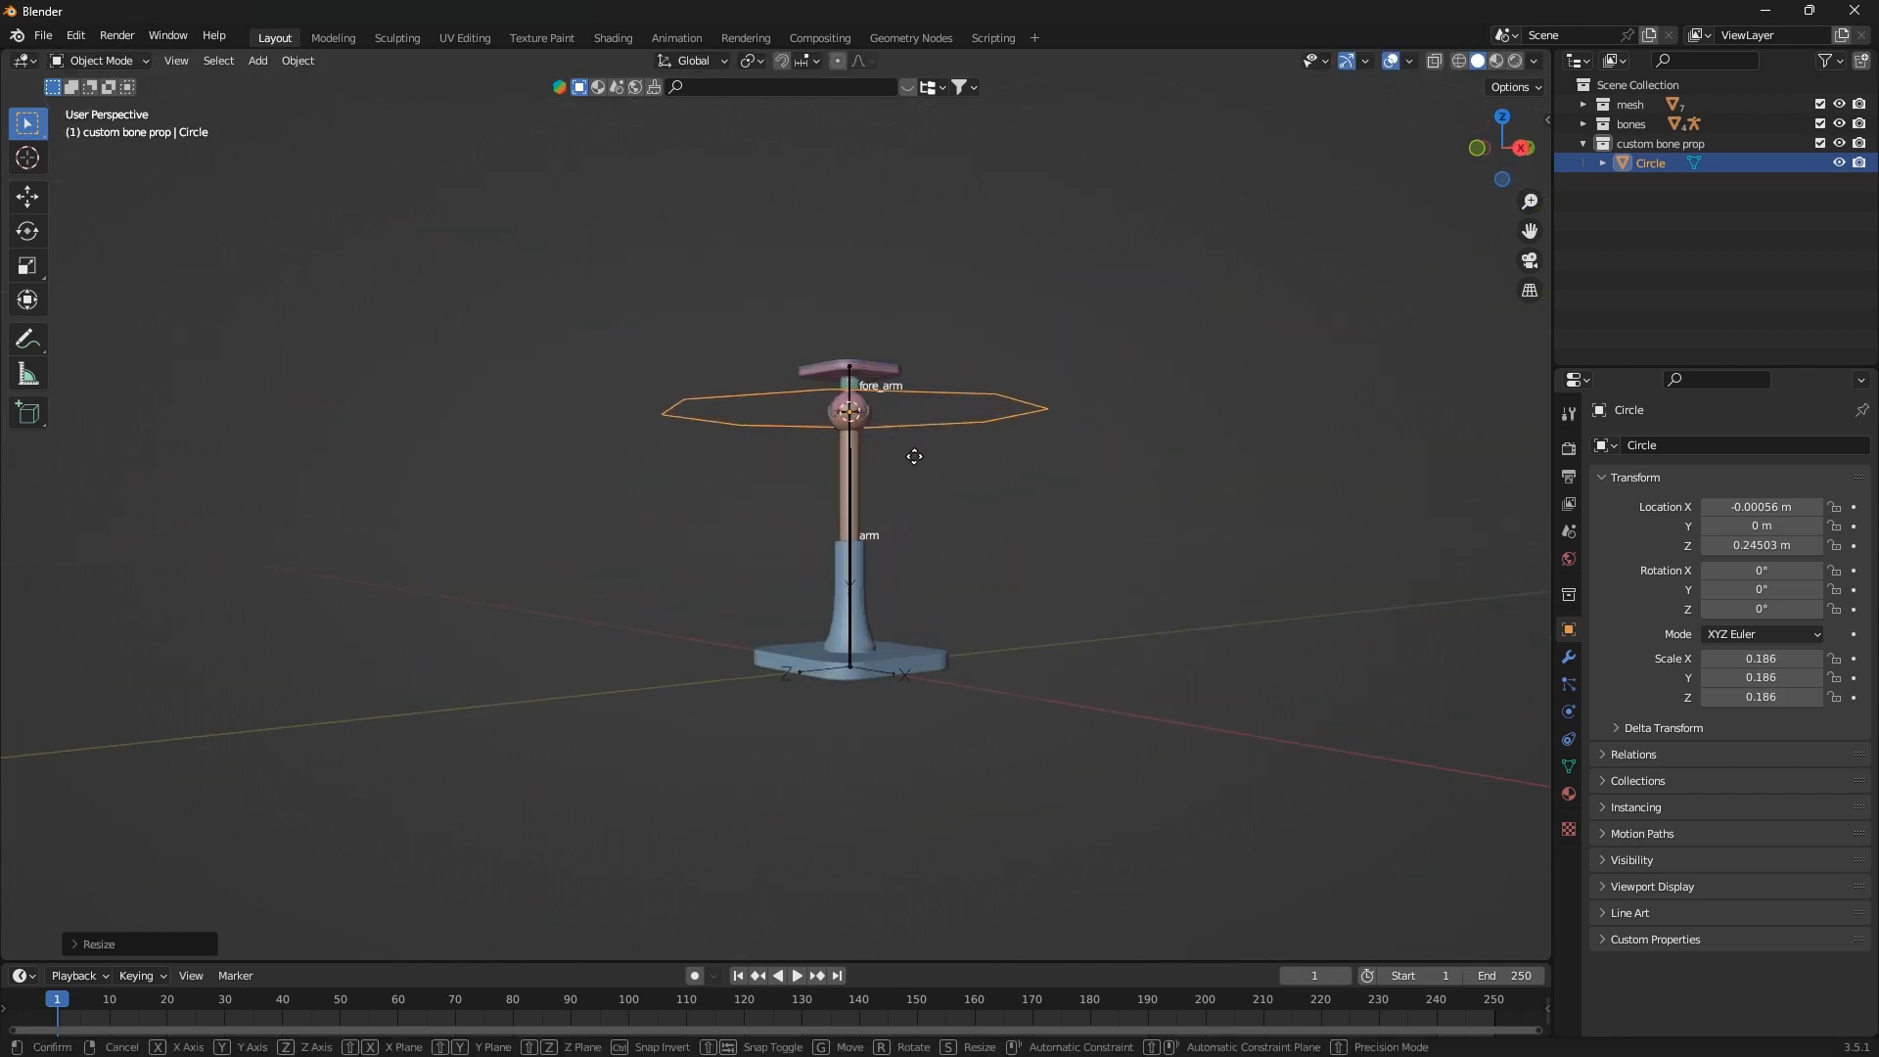
Lower the eight-sided circle along Z and clear its location to place it at the world origin
key(g)
key(z)
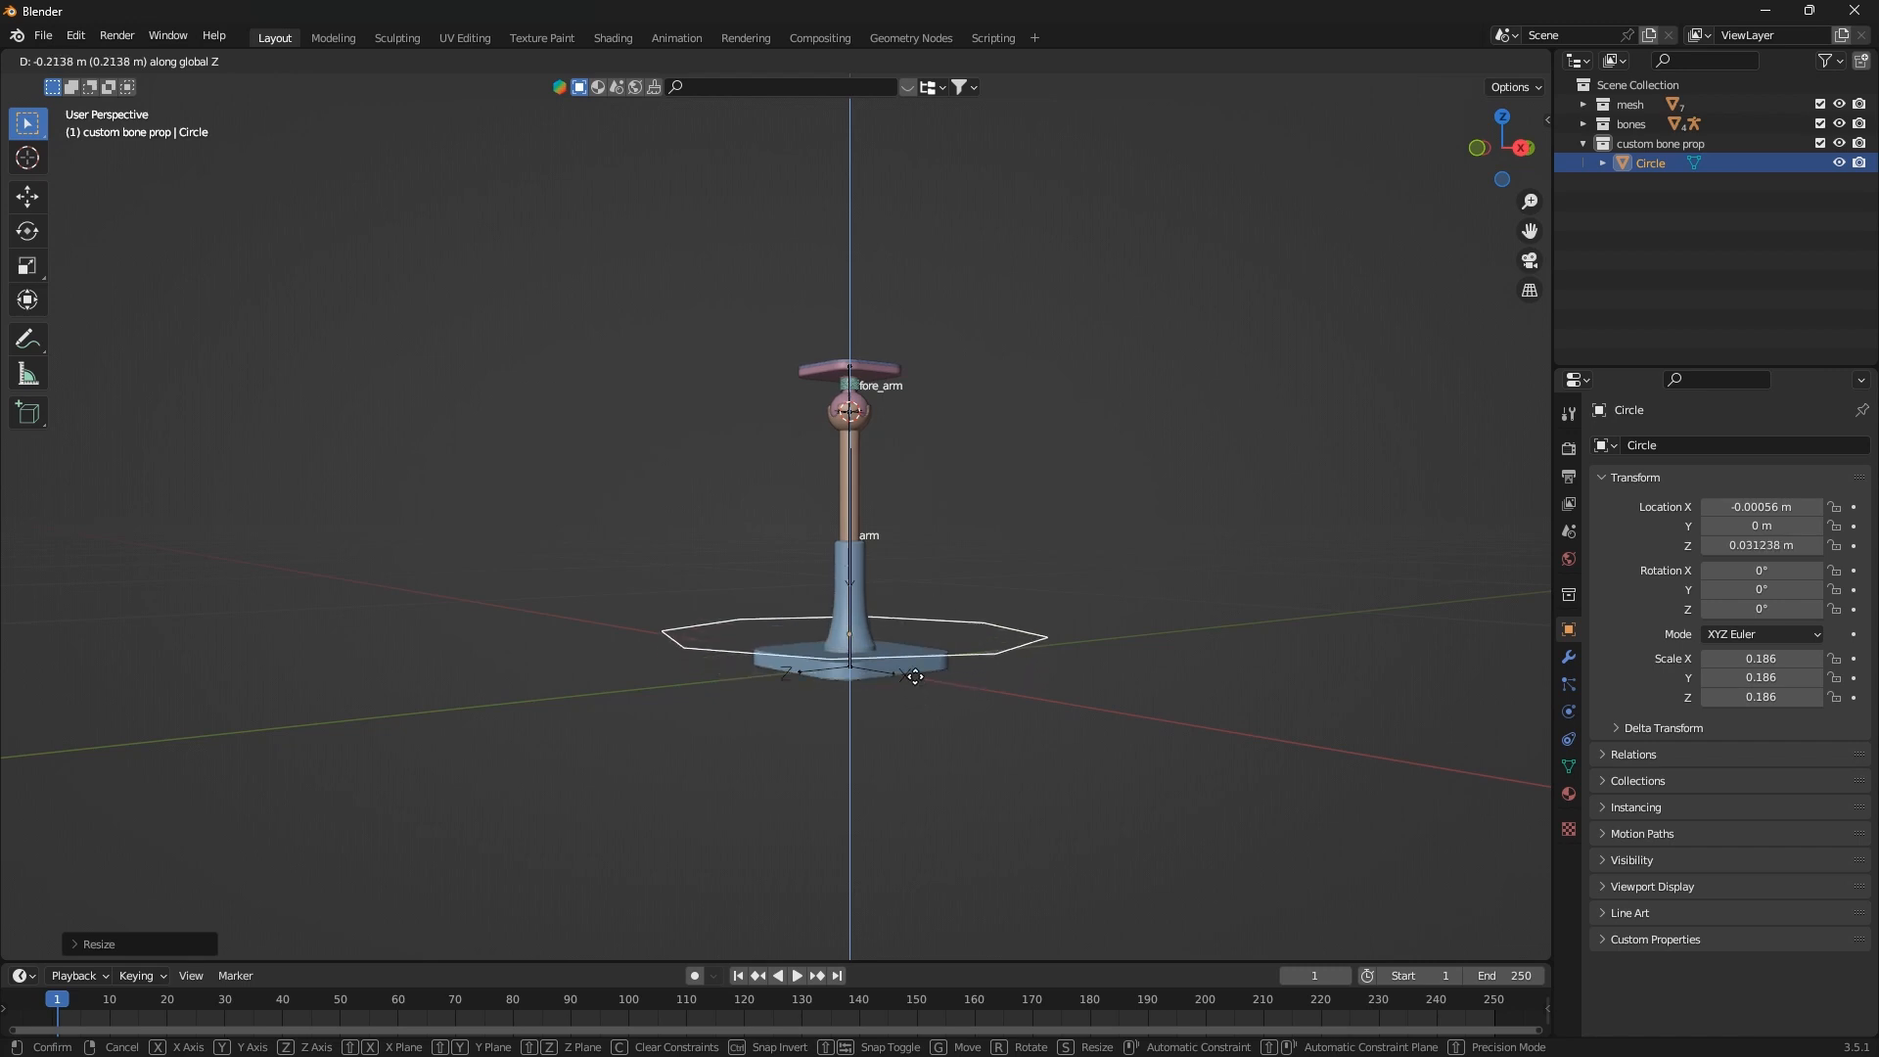
click(948, 652)
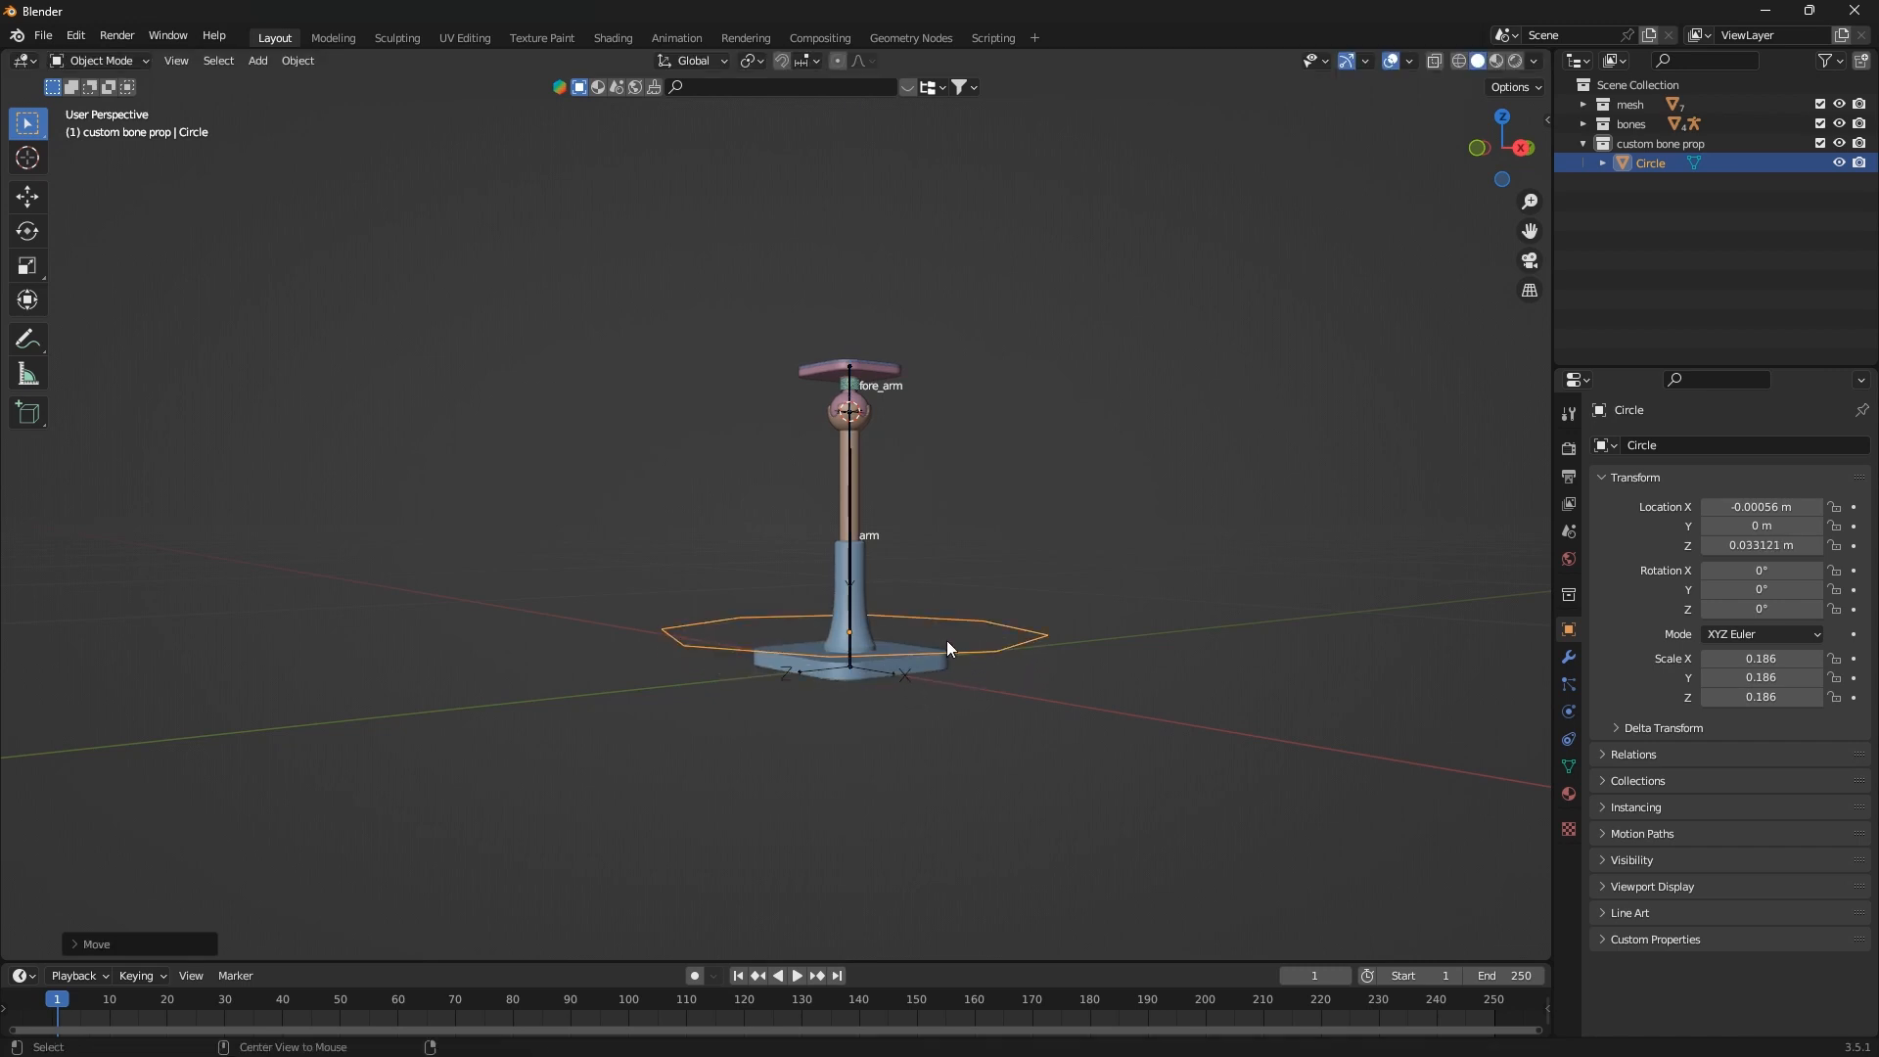
key(alt+g)
middle_drag(949, 648, 1065, 620)
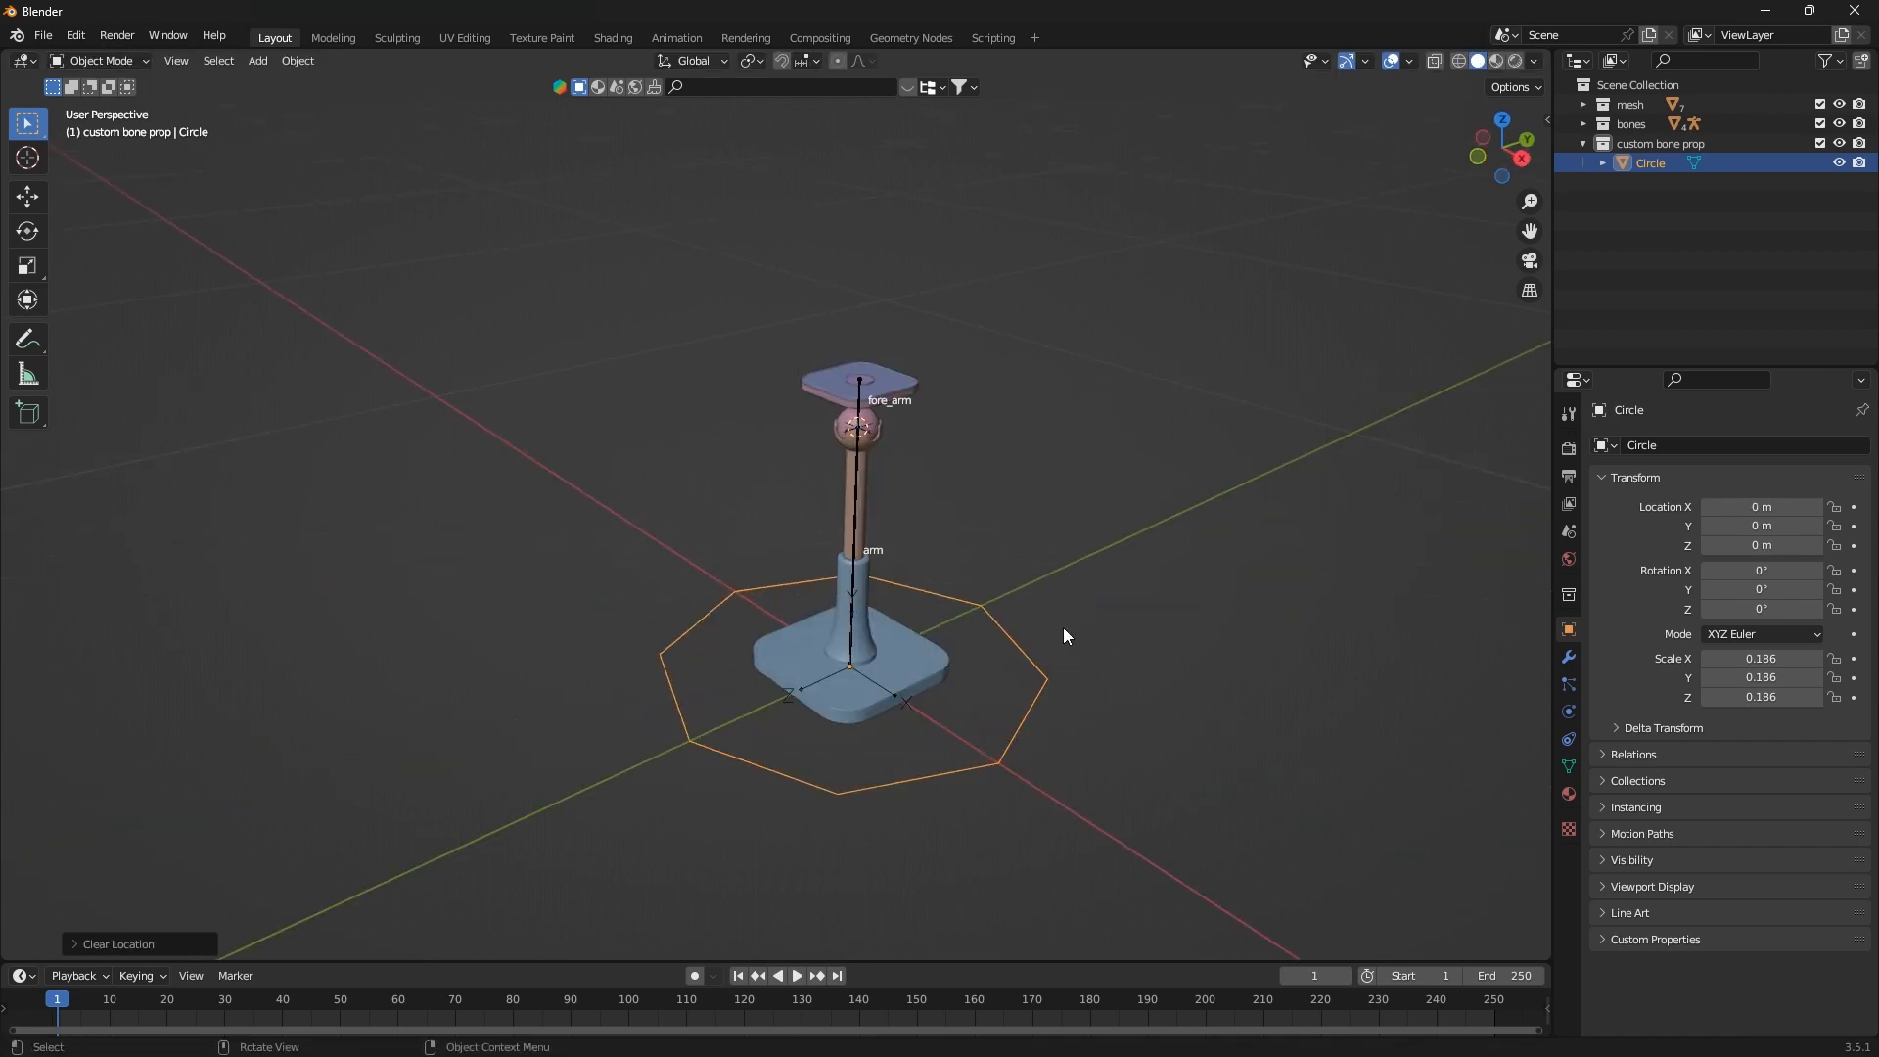
Add a second mesh circle with 6 vertices to the custom bone prop collection
key(shift+a)
mouse_move(1064, 636)
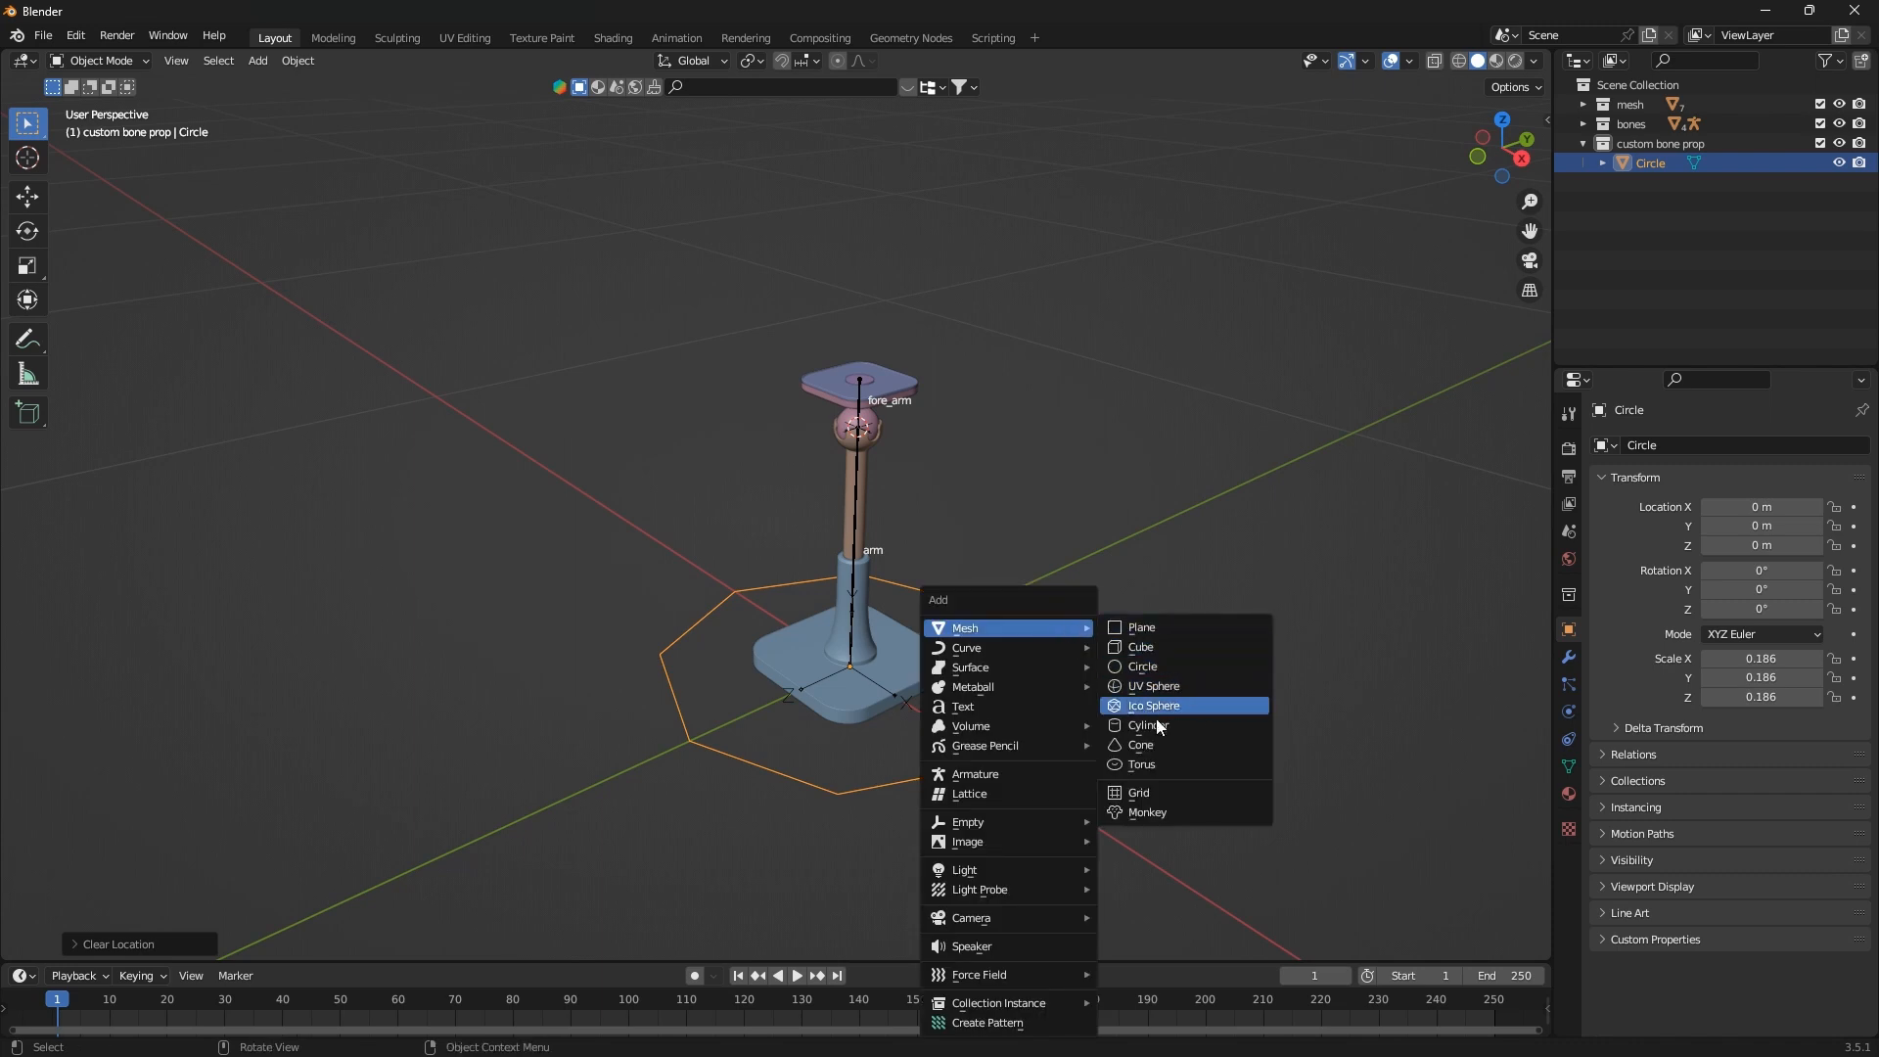
click(1139, 665)
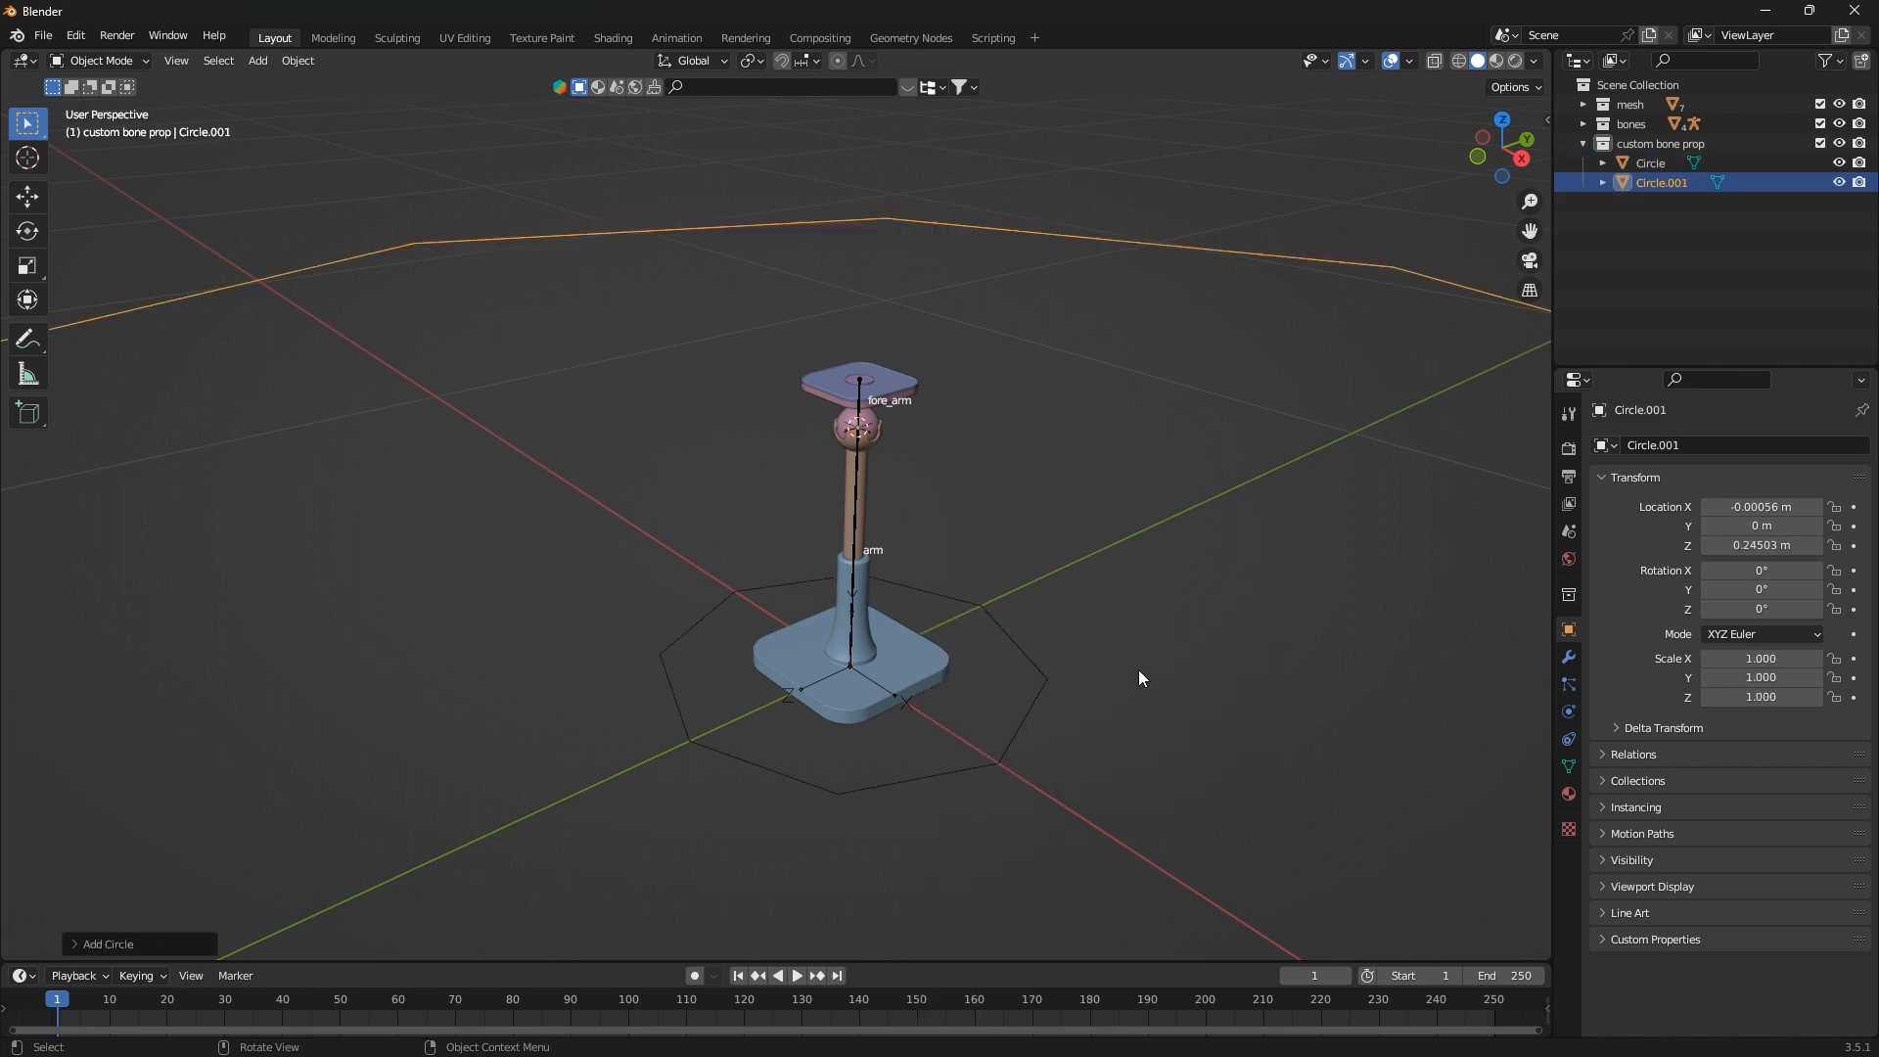
click(83, 944)
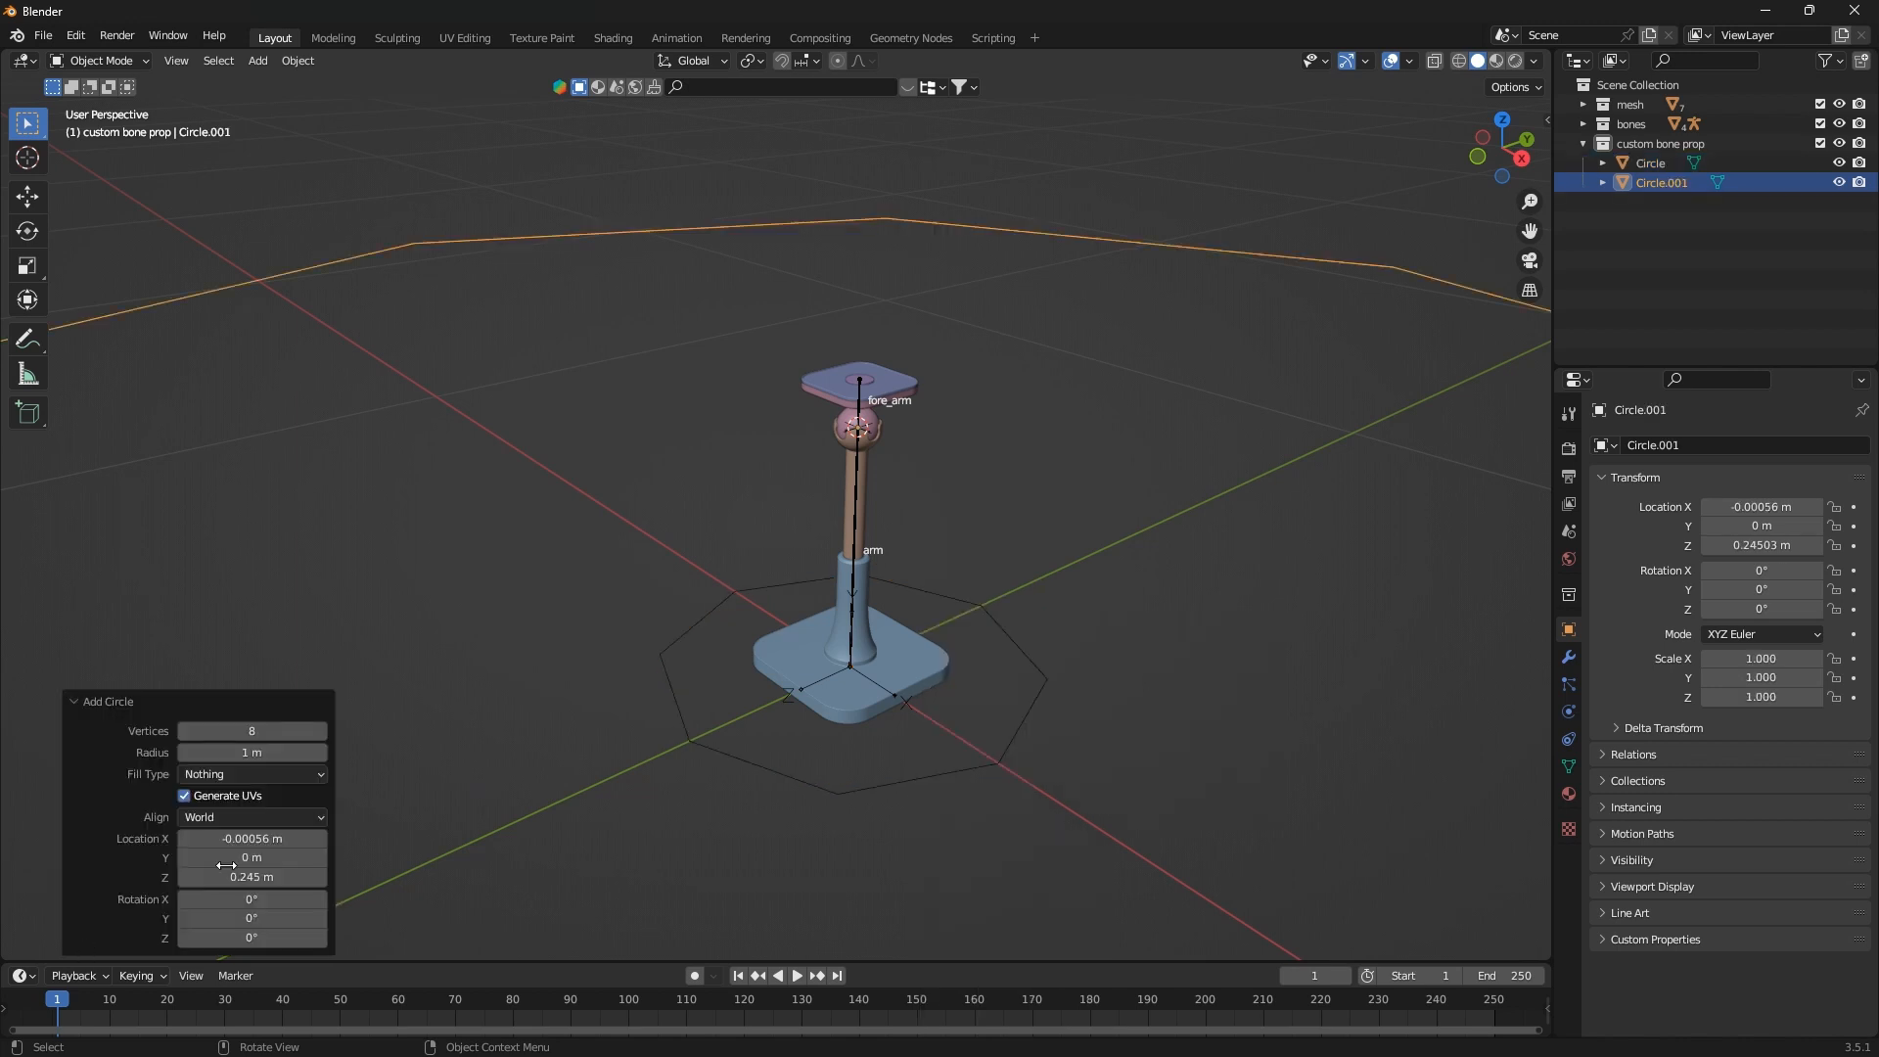
click(287, 730)
text(6)
key(Return)
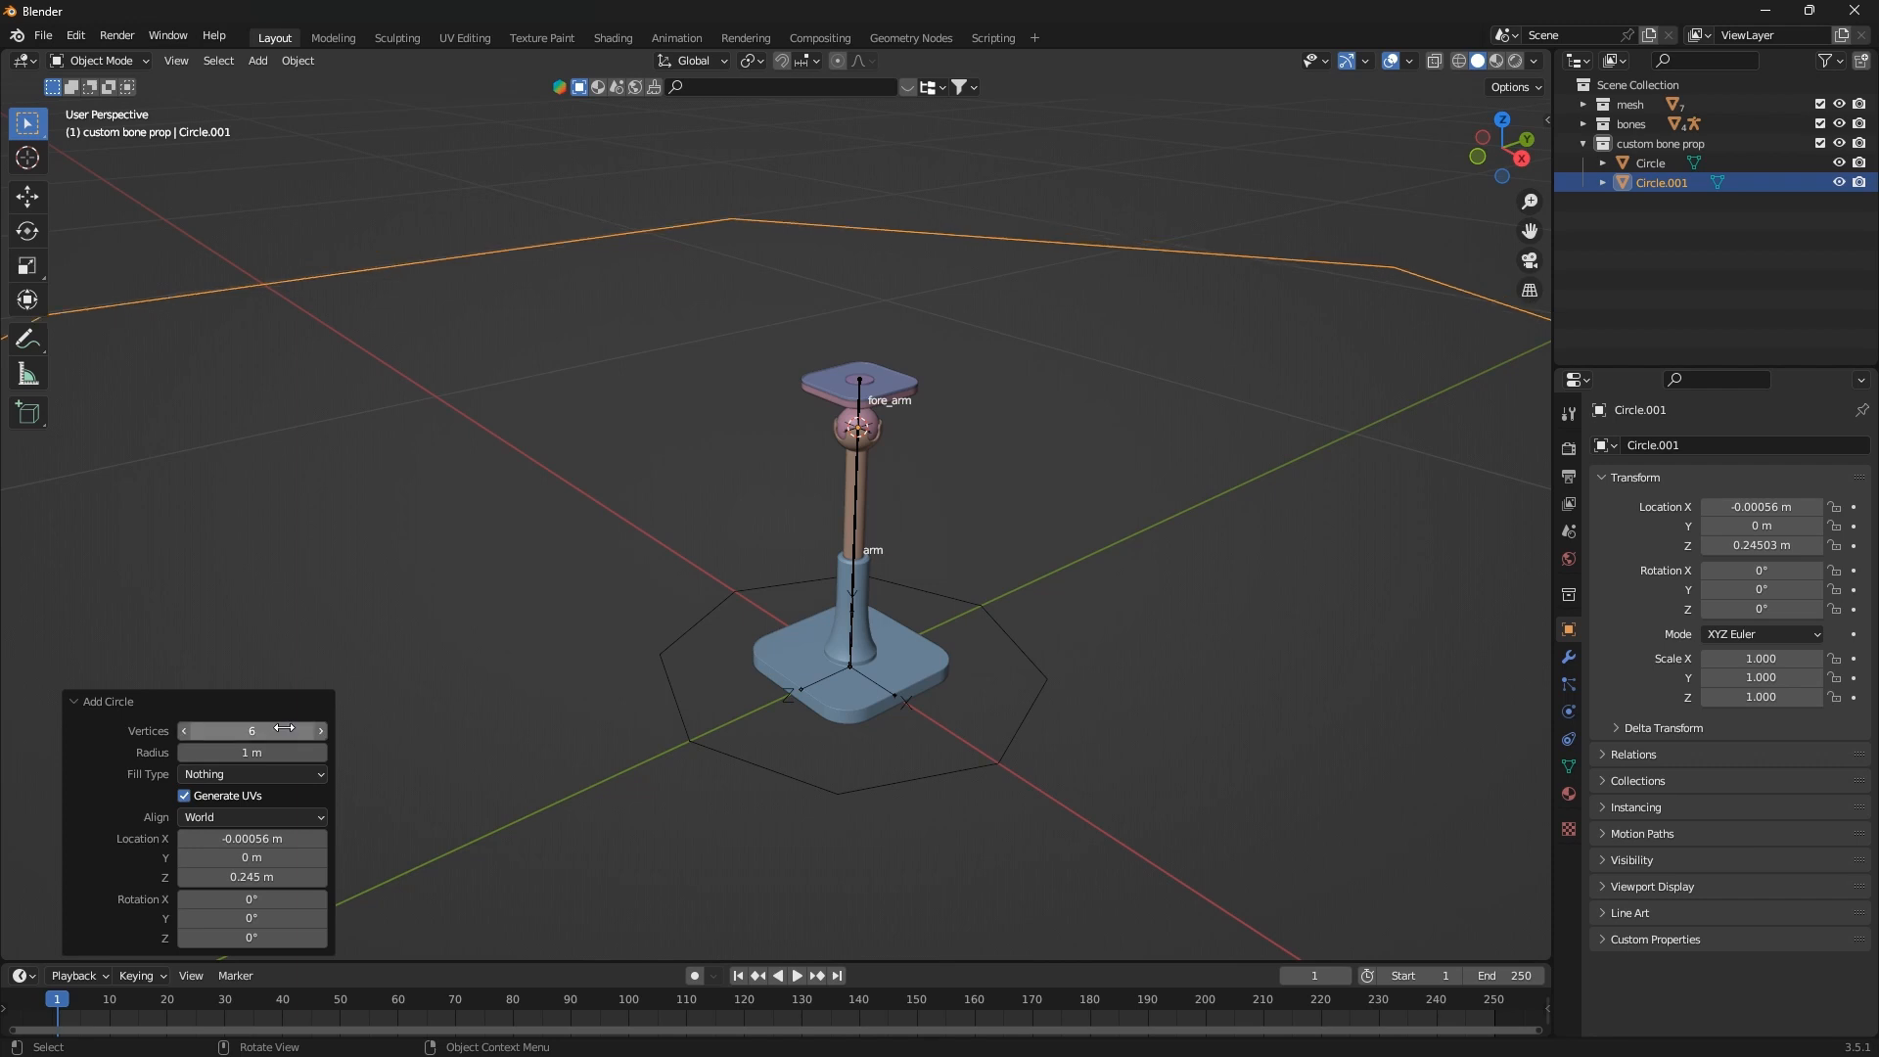
click(92, 705)
Scale the six-sided circle down uniformly to about 0.075 around the ball joint
scroll(678, 630, down, 4)
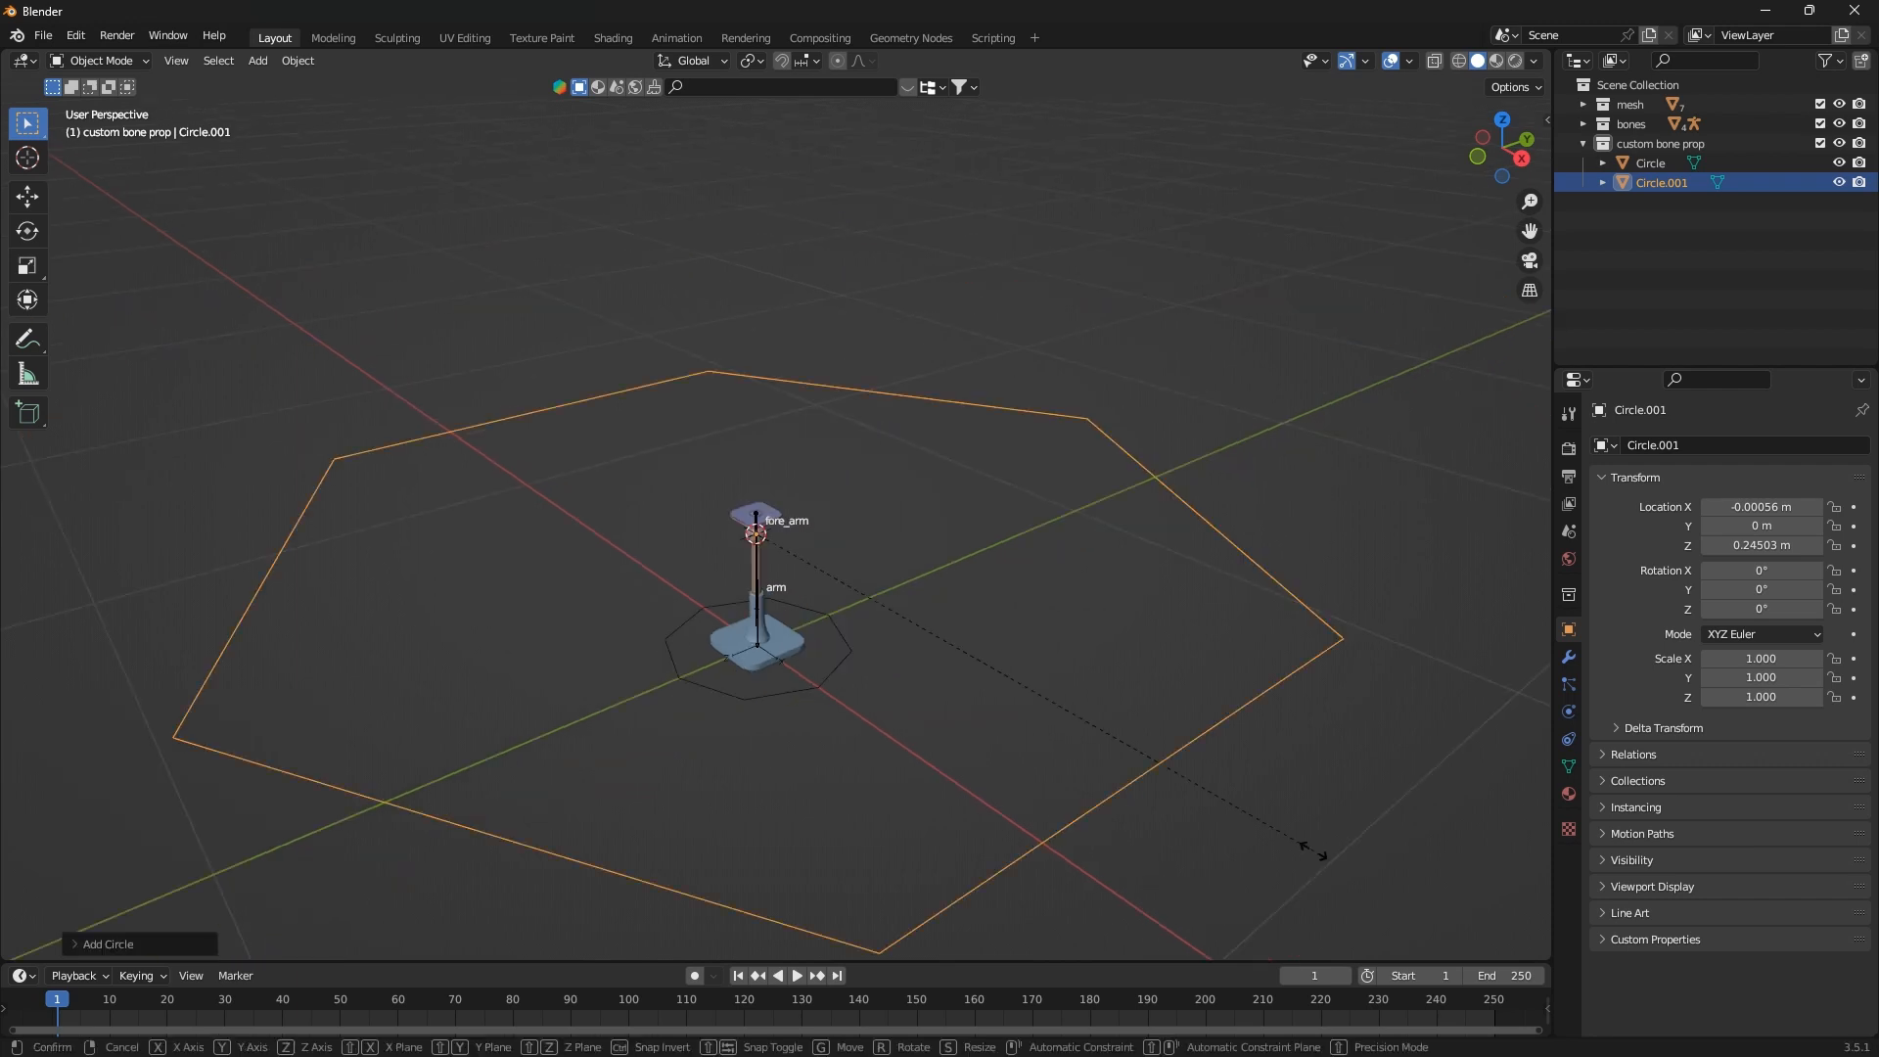
key(s)
click(815, 517)
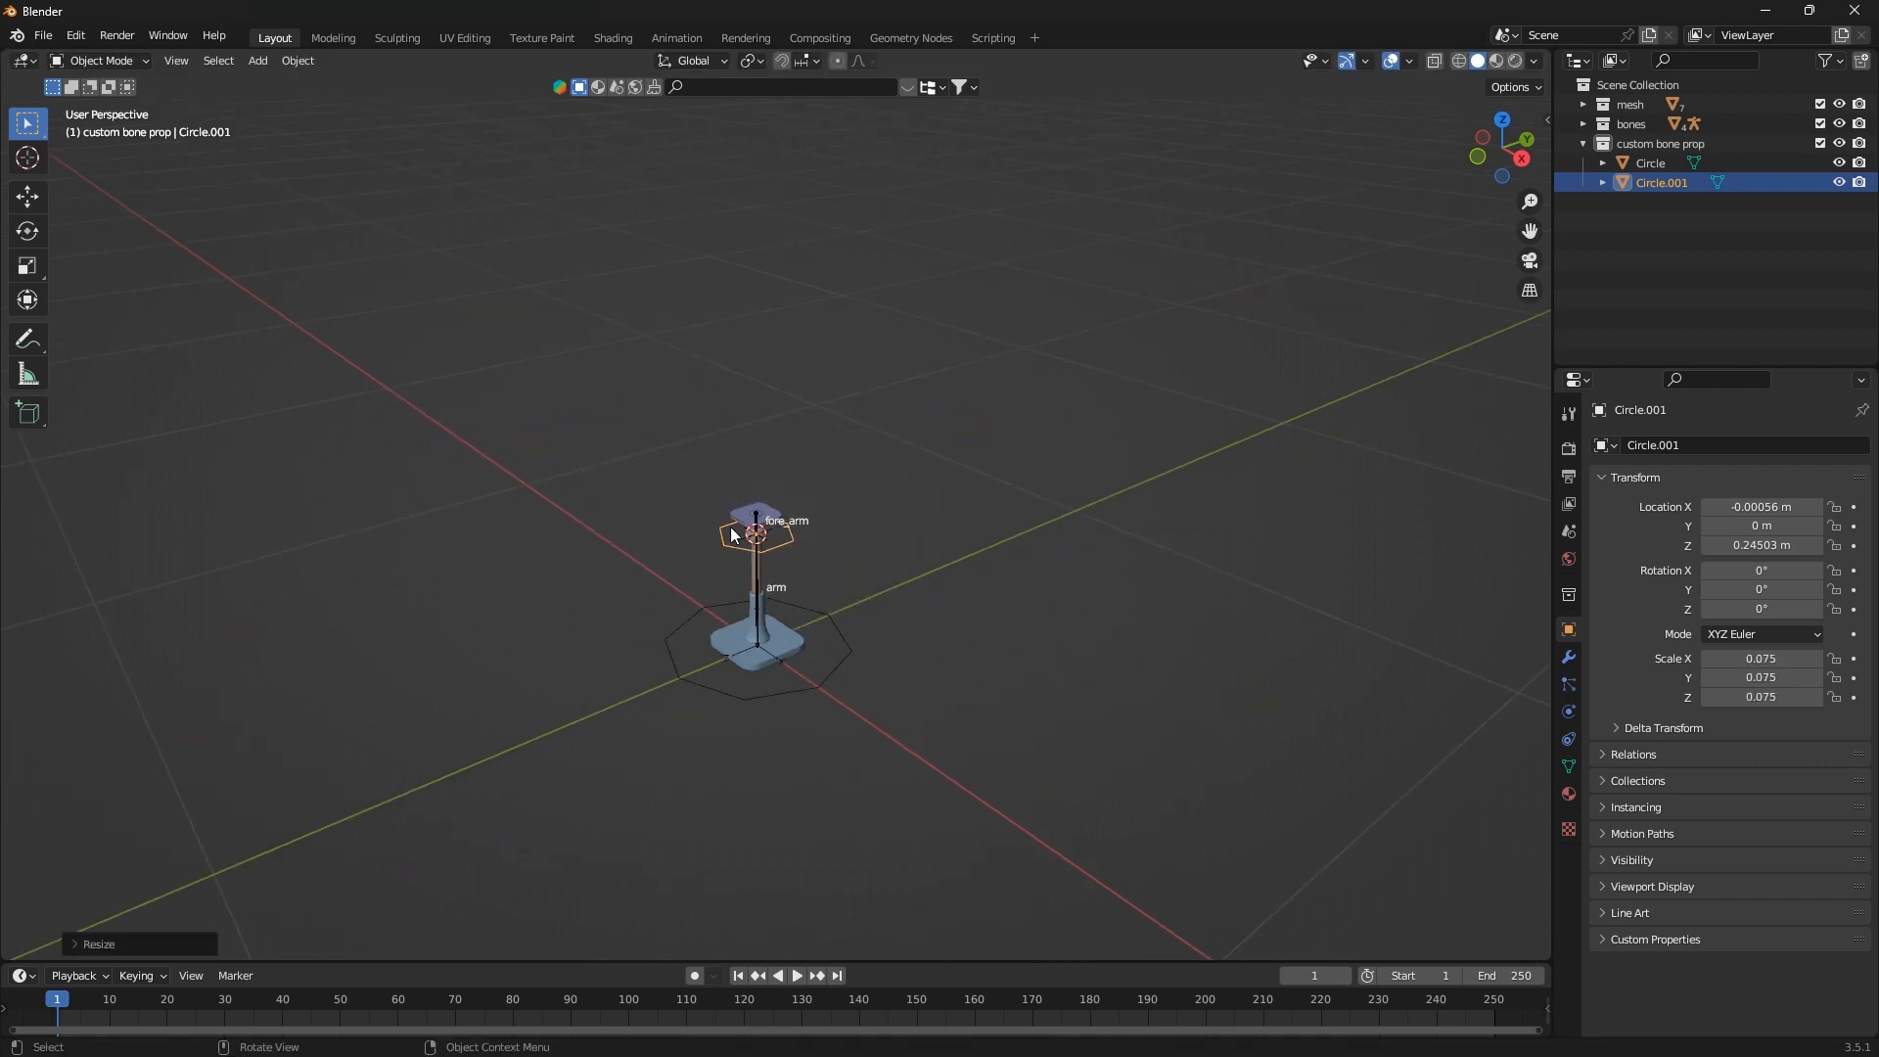
scroll(768, 558, up, 7)
middle_drag(867, 634, 783, 504)
key(KP_5)
scroll(846, 578, down, 6)
scroll(815, 456, up, 2)
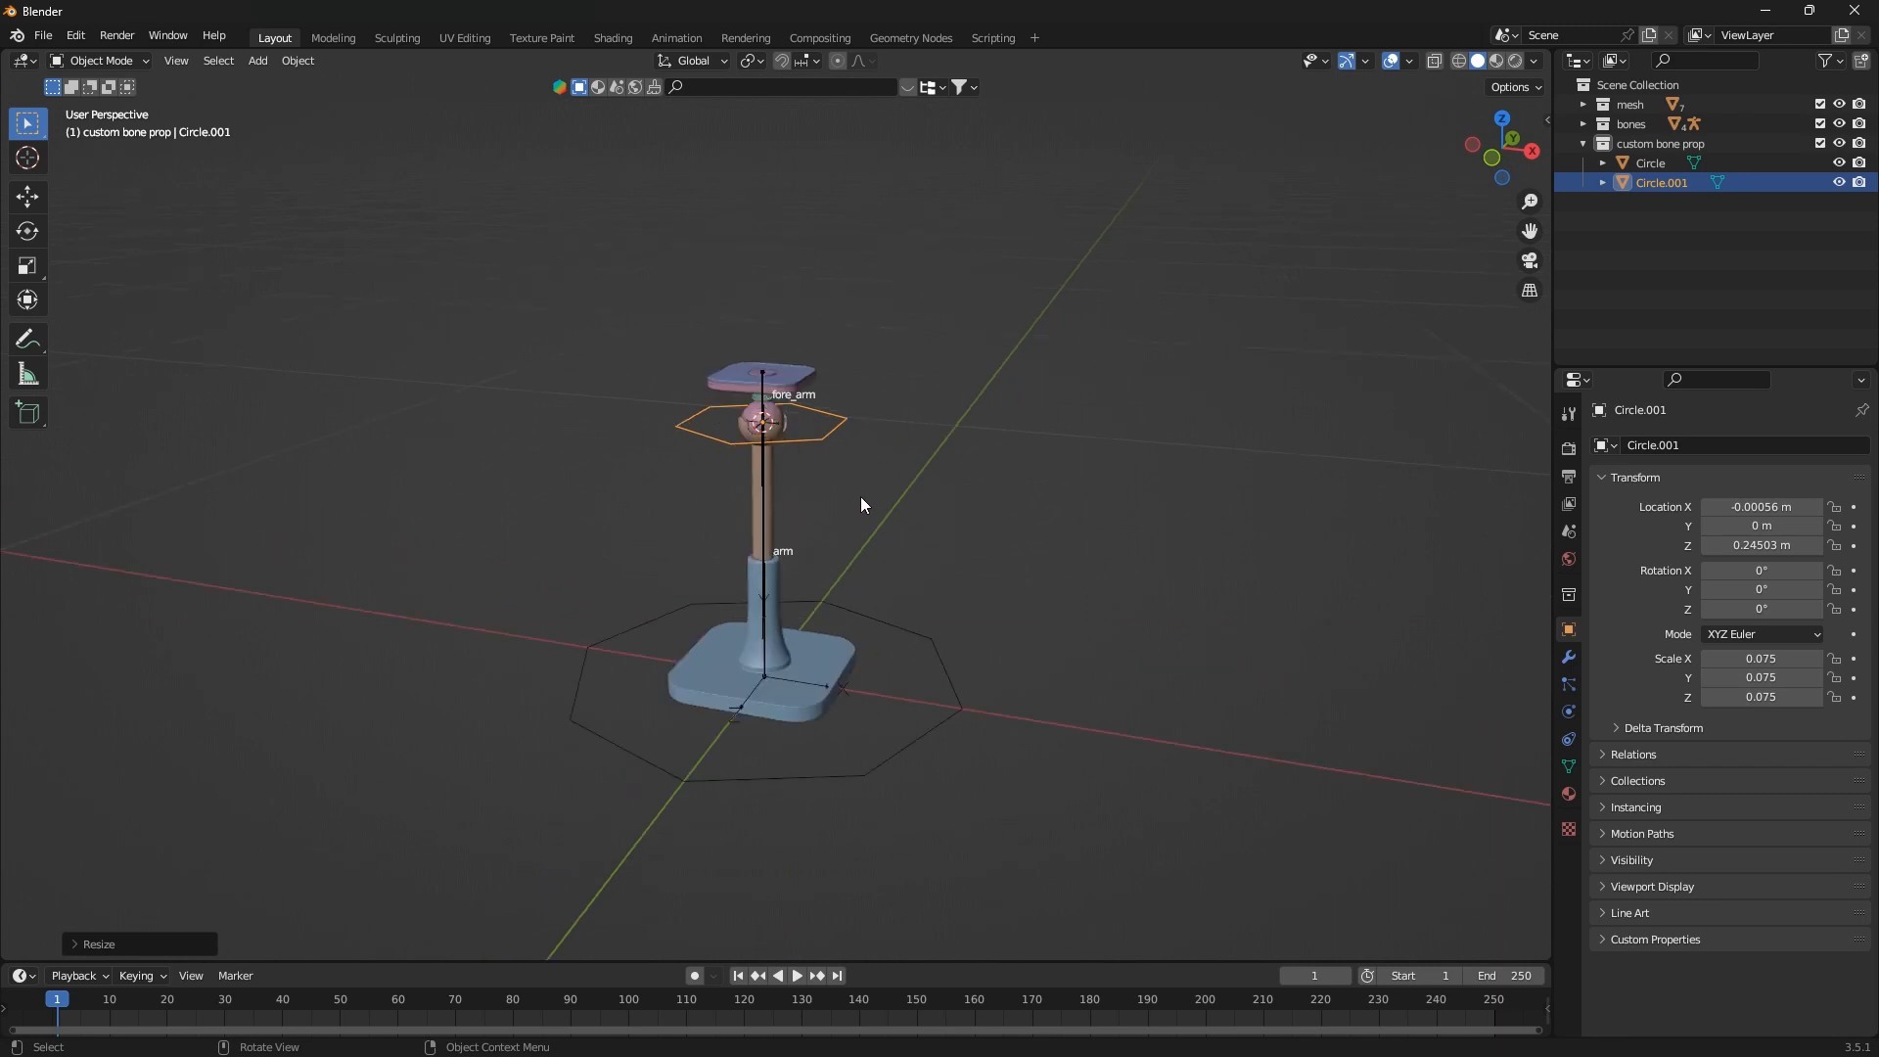
Clear the scale of the six-sided circle and of the eight-sided circle
key(s)
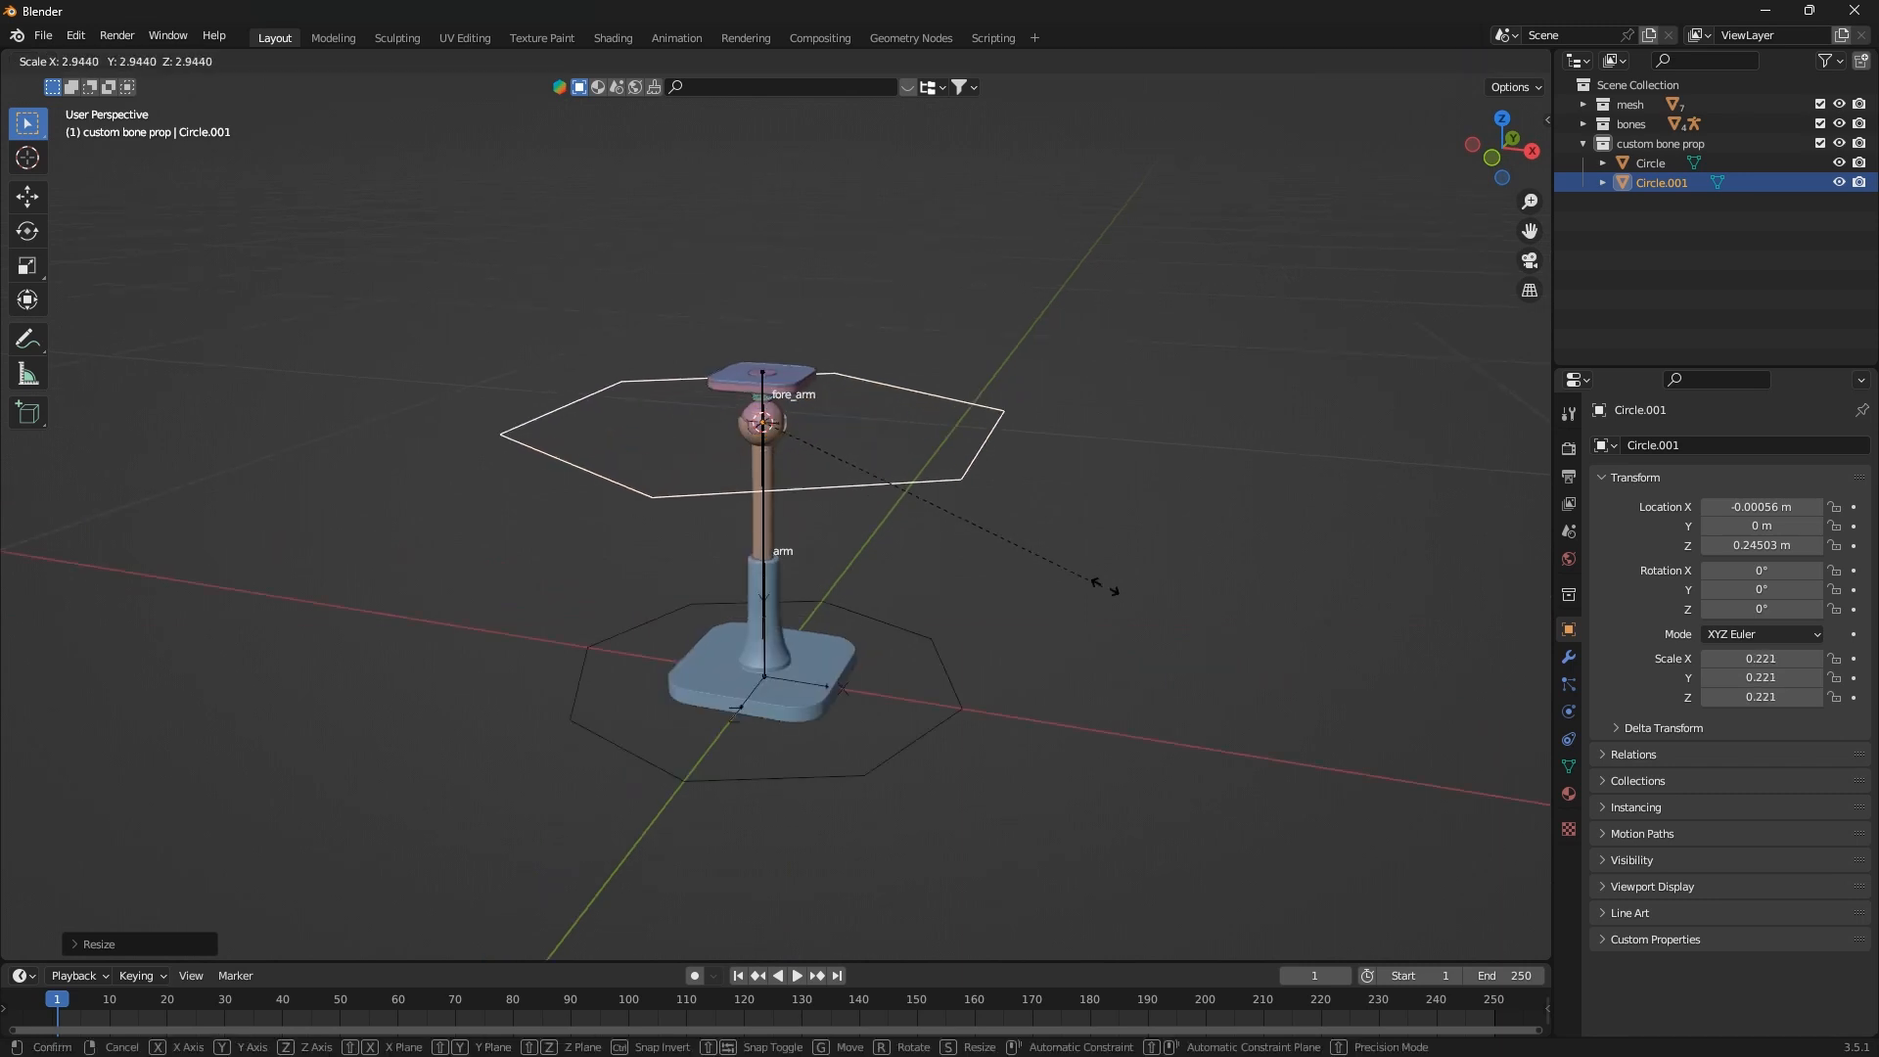
key(Escape)
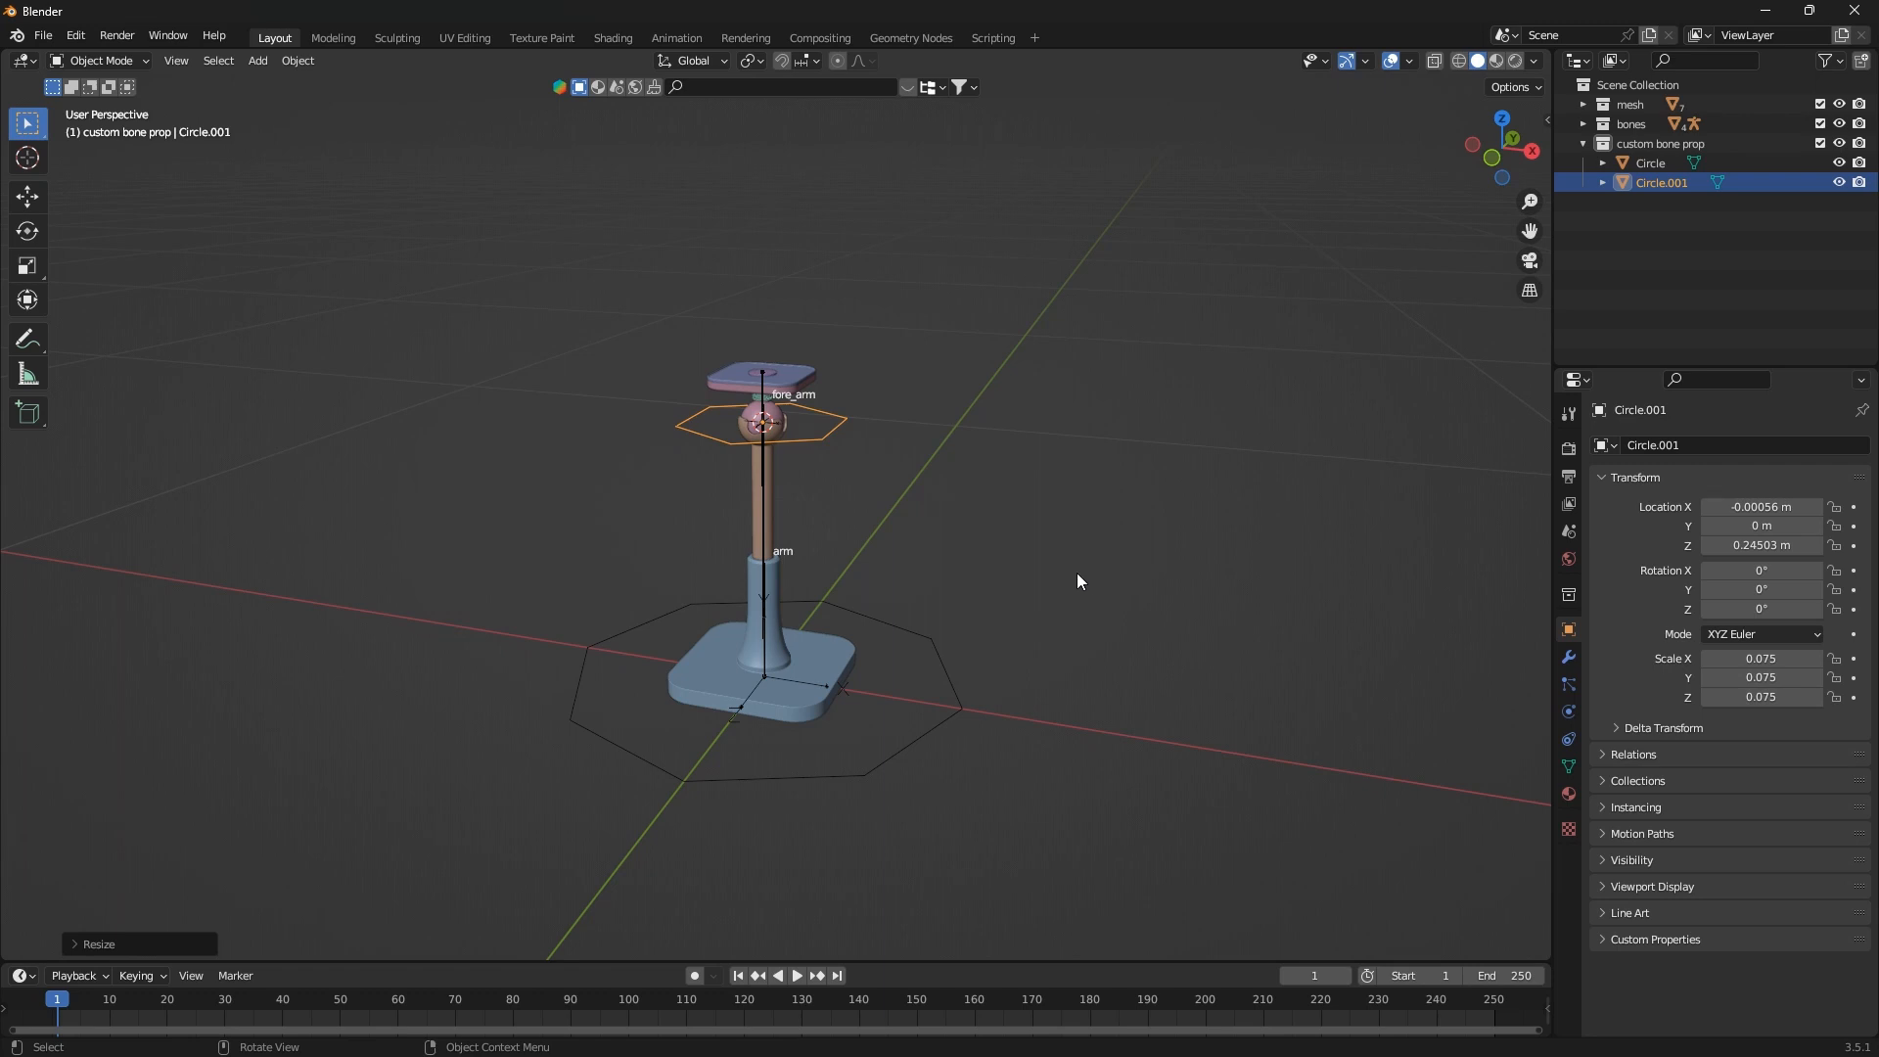
key(alt+s)
scroll(969, 565, down, 4)
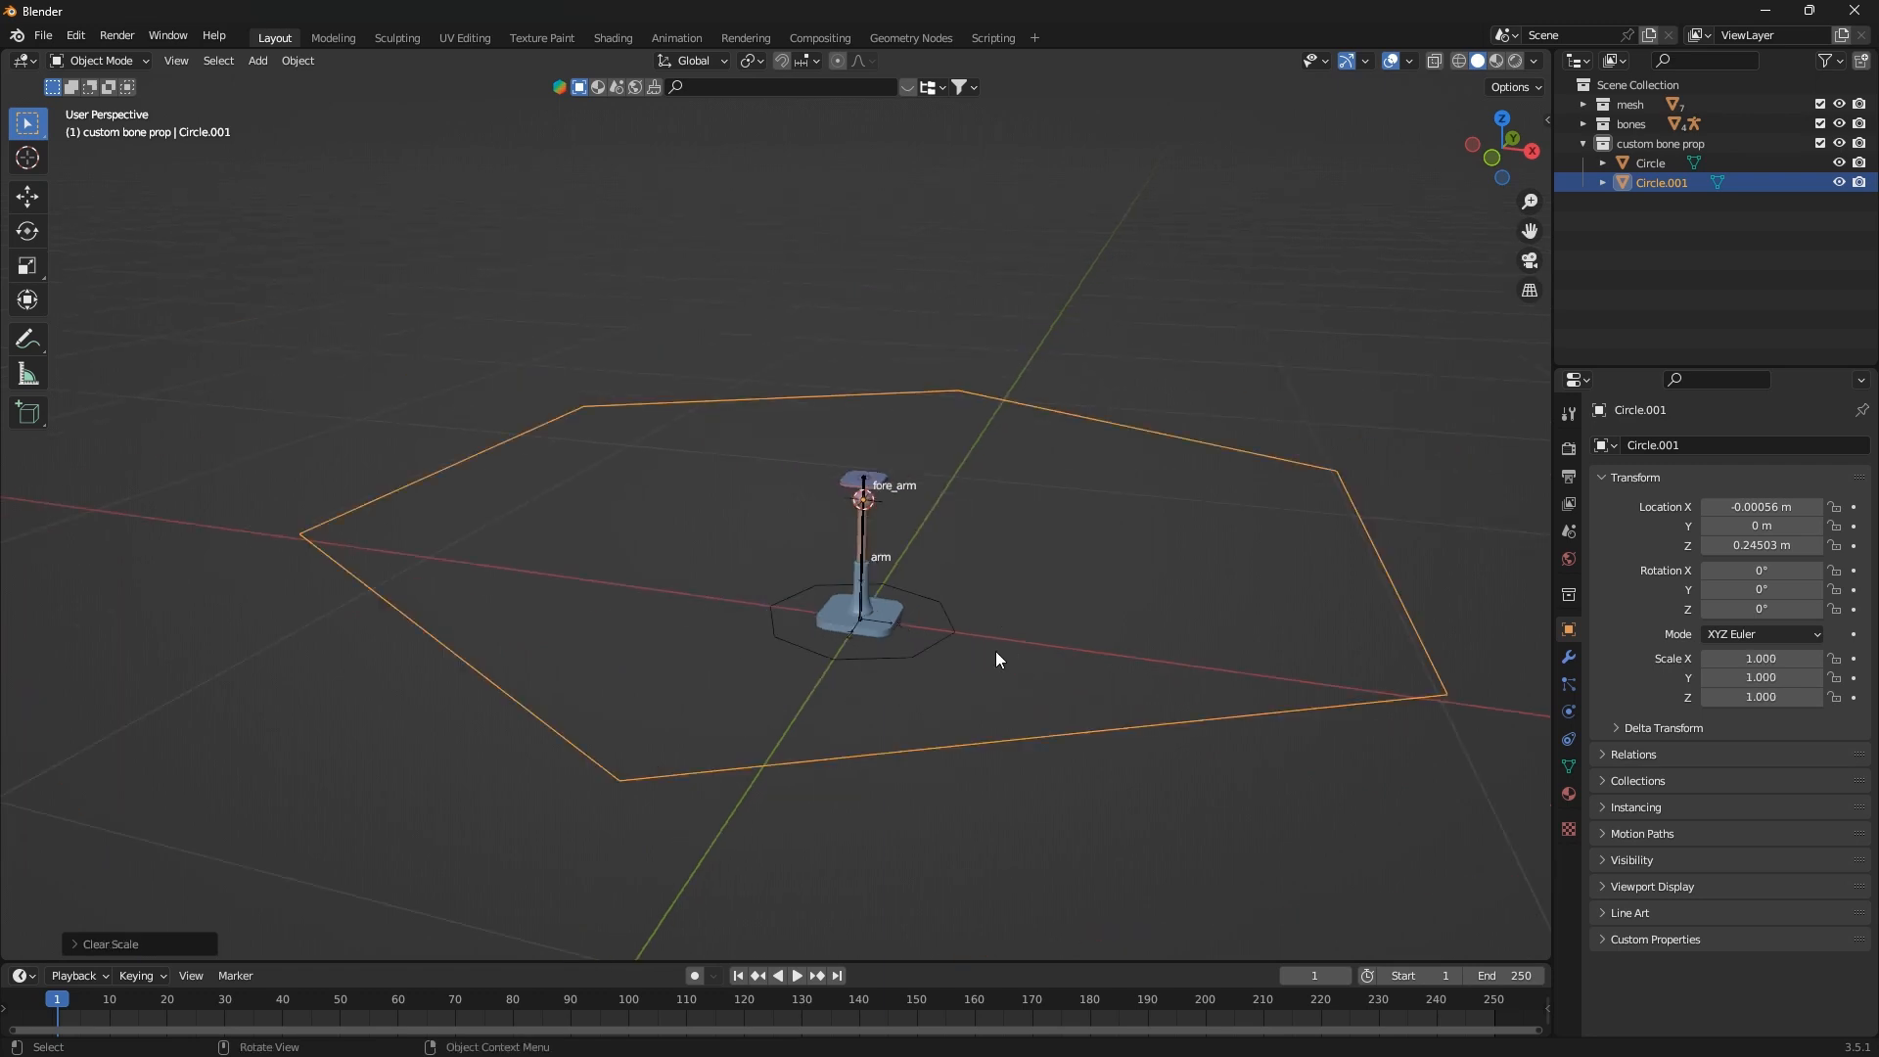
click(955, 642)
key(alt+s)
scroll(948, 644, down, 3)
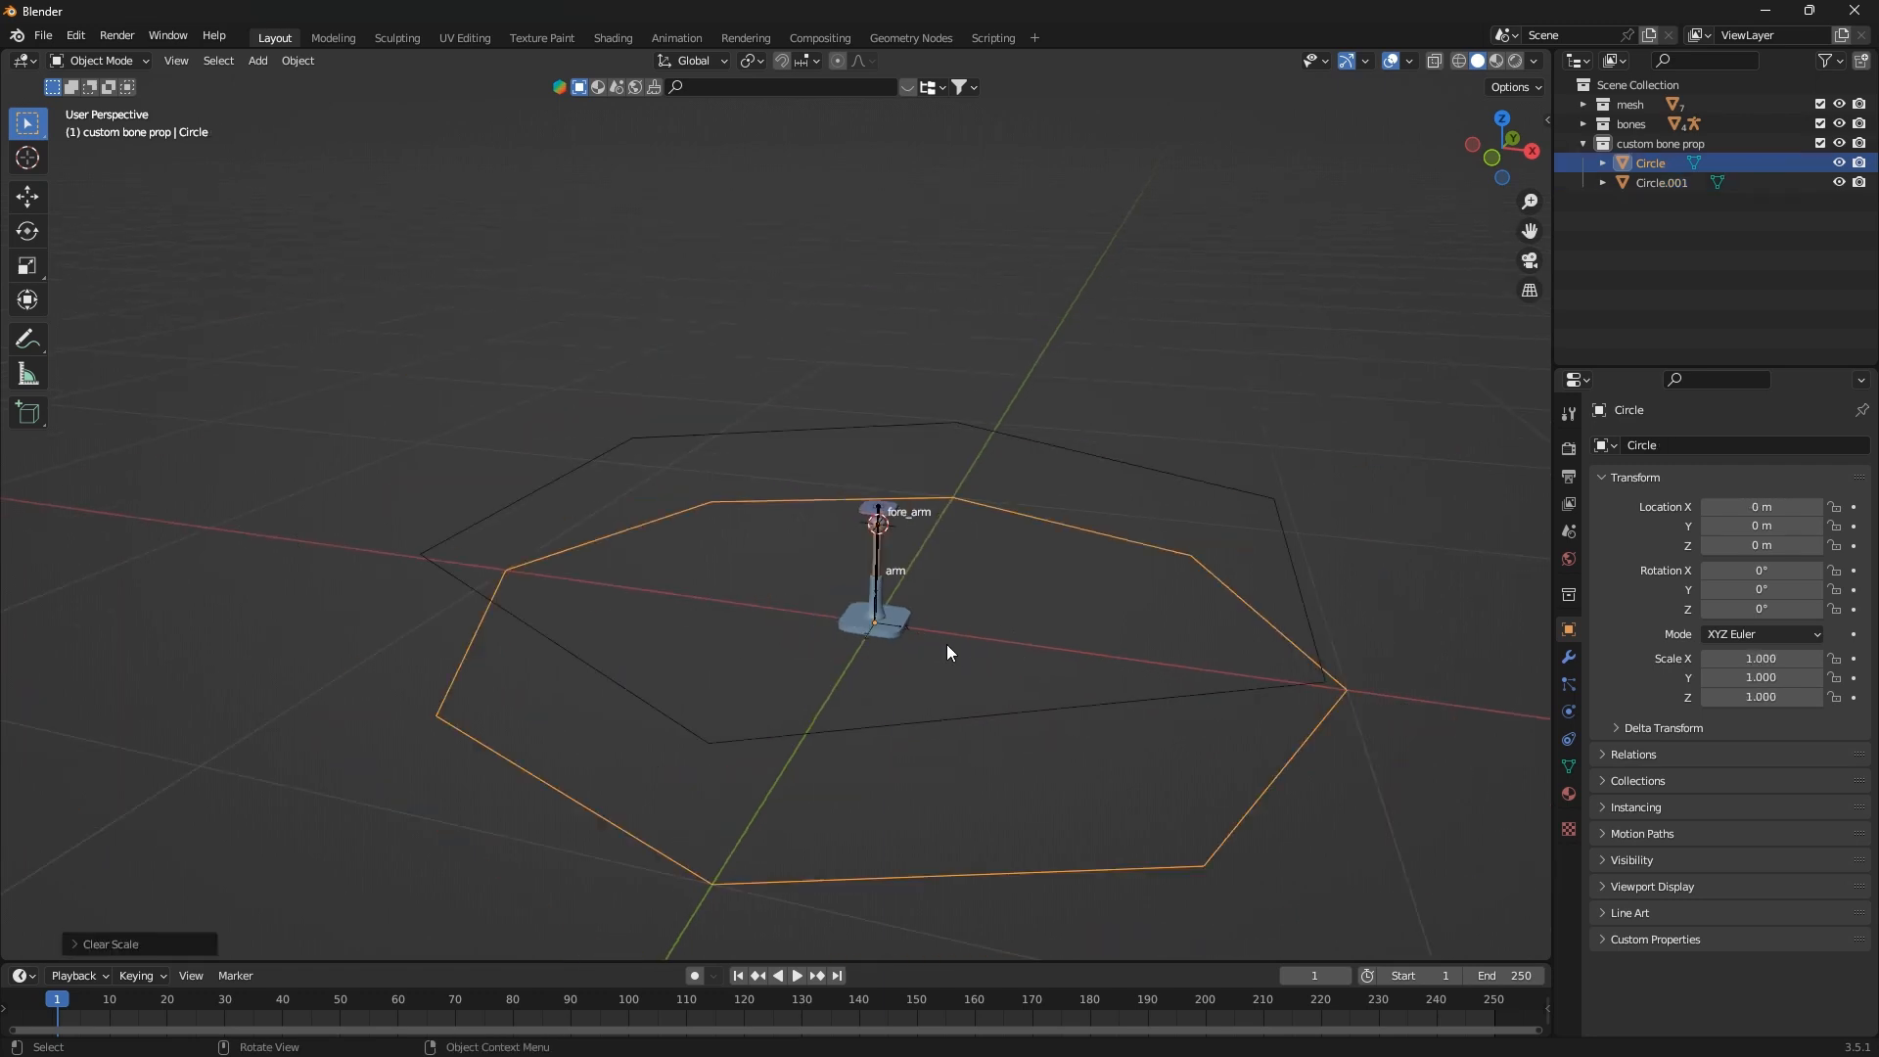
click(1054, 688)
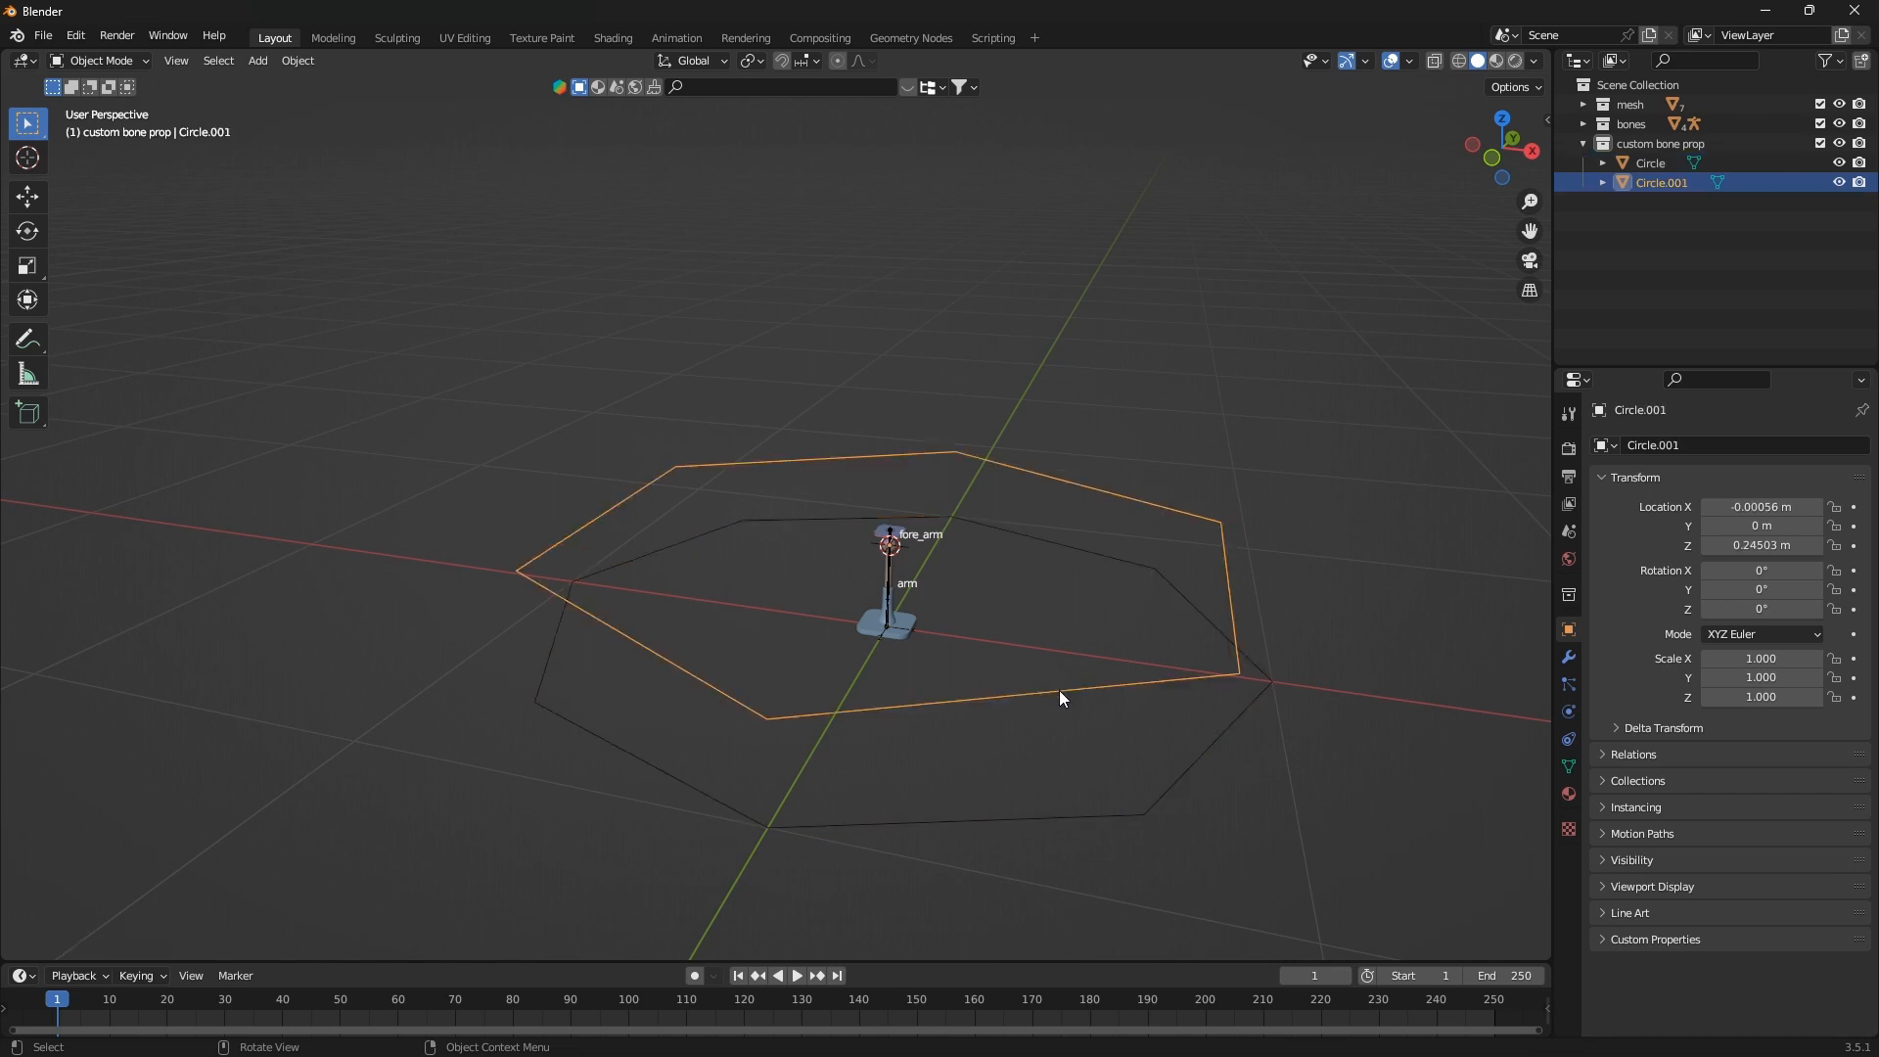
scroll(918, 560, up, 8)
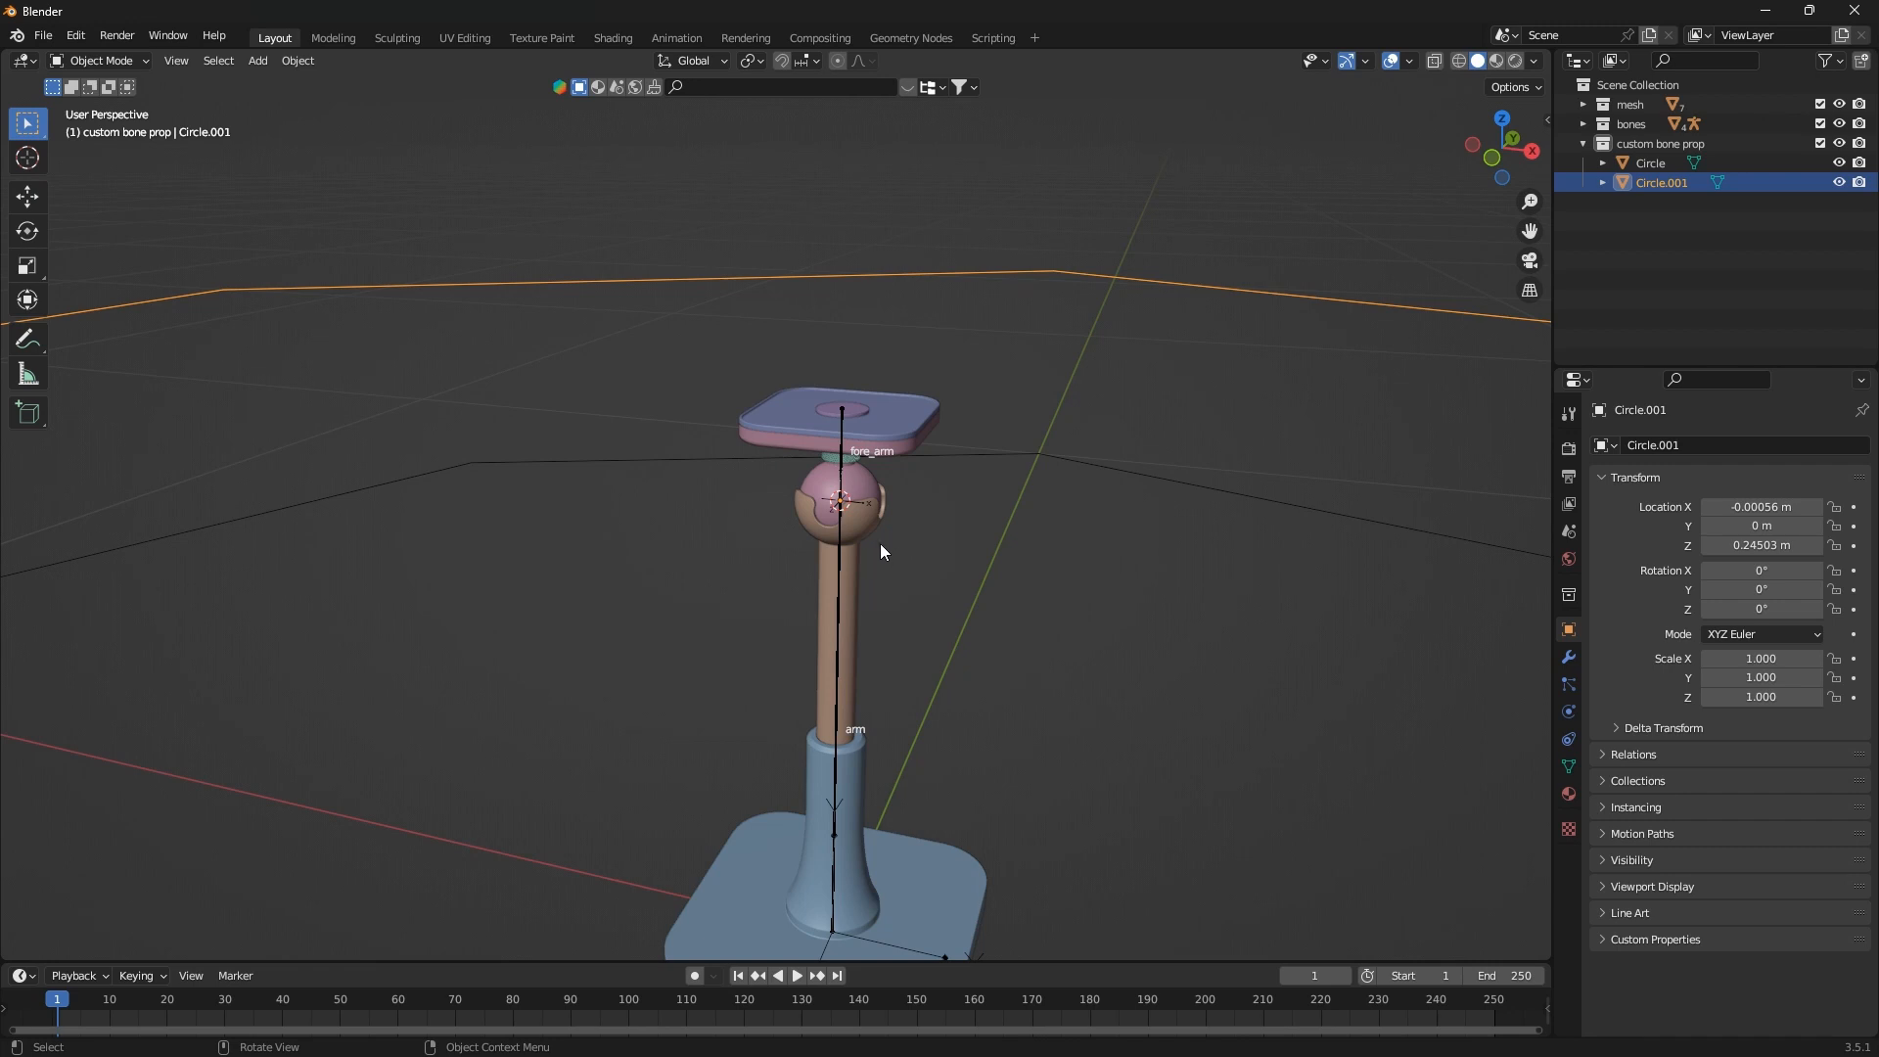
scroll(837, 514, down, 8)
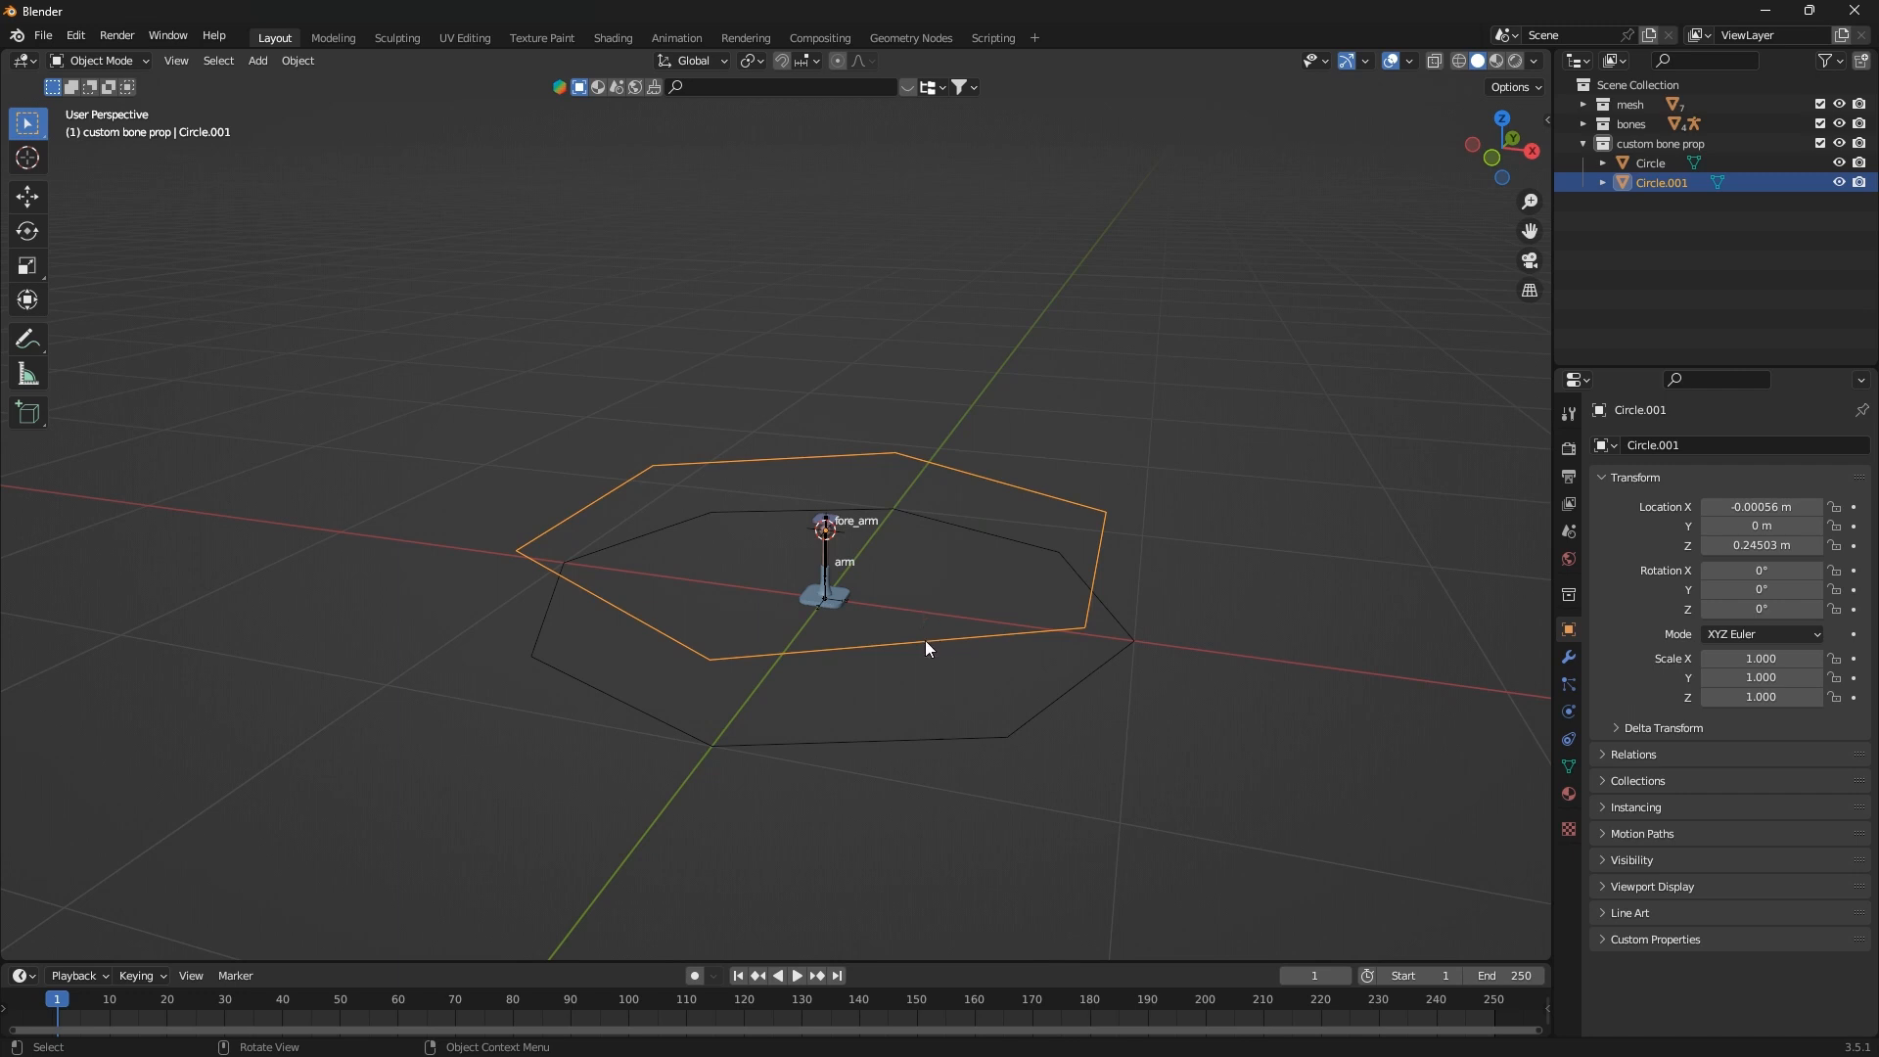
shift+click(942, 733)
middle_drag(1050, 734, 979, 730)
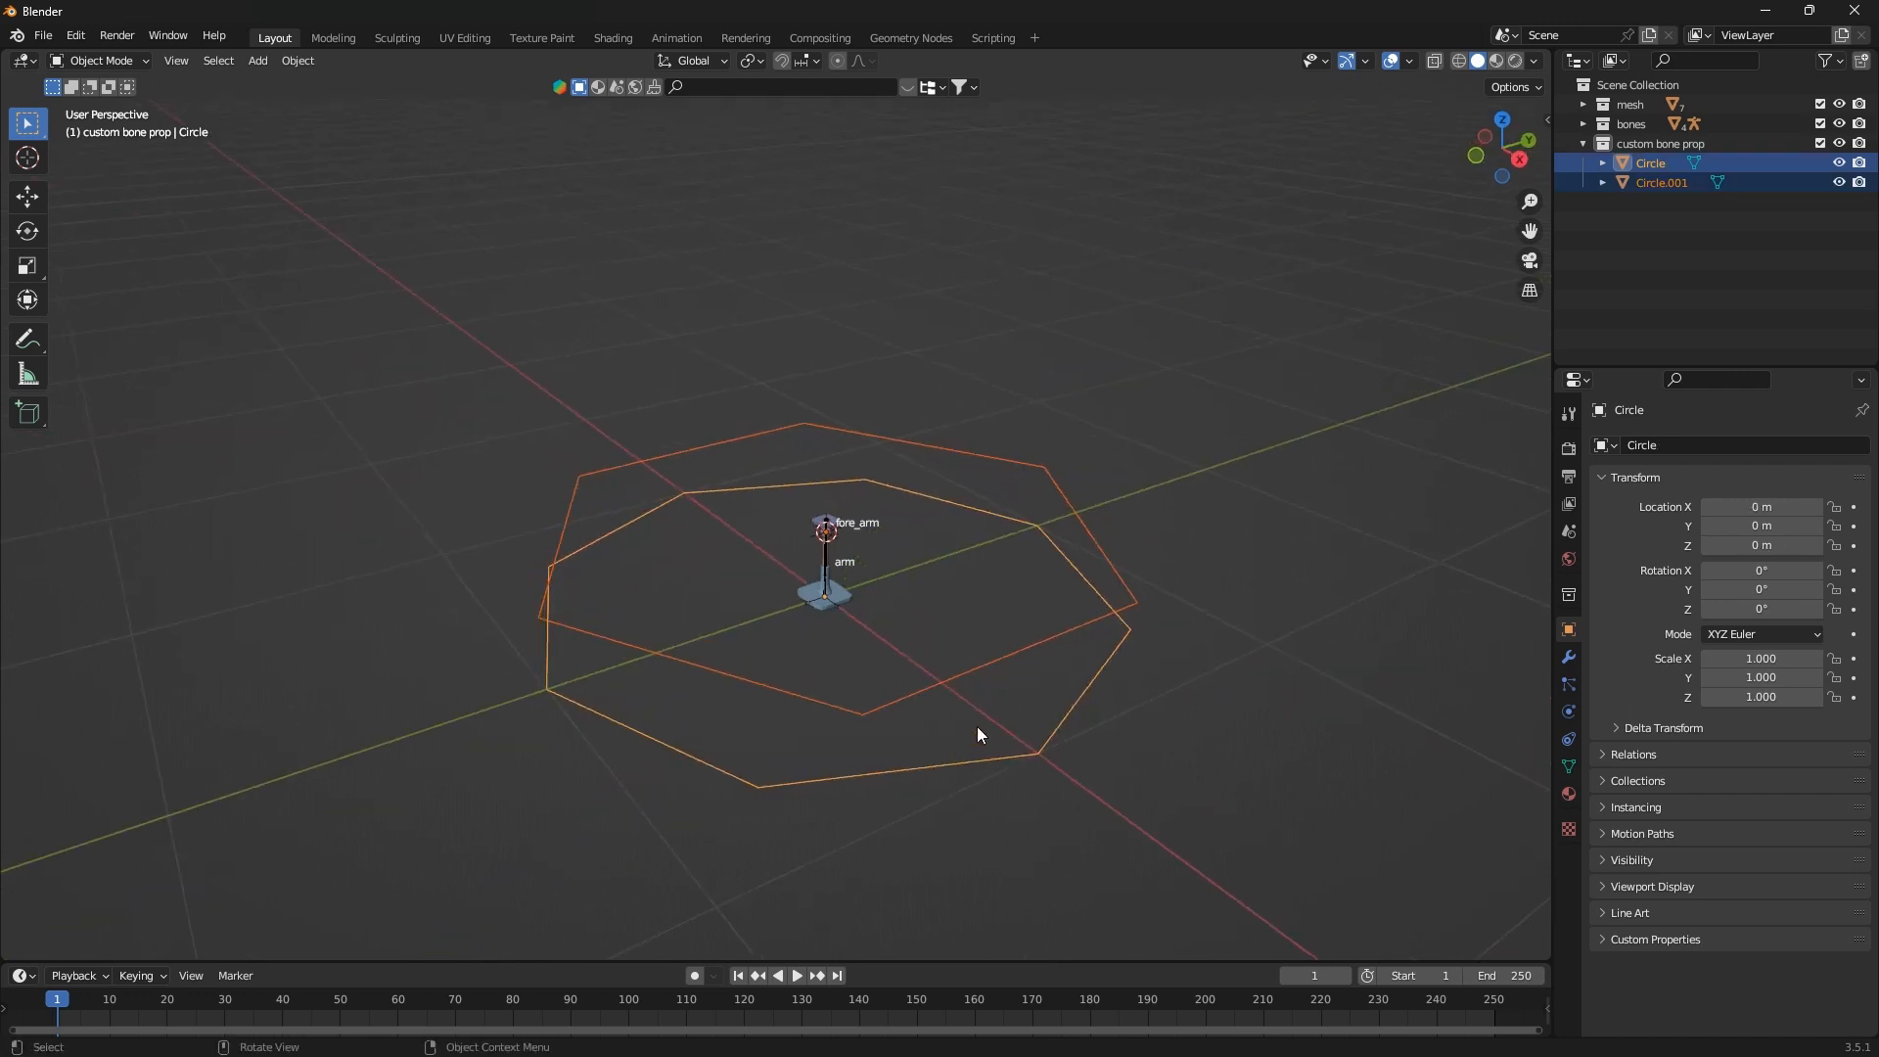
key(r)
key(x)
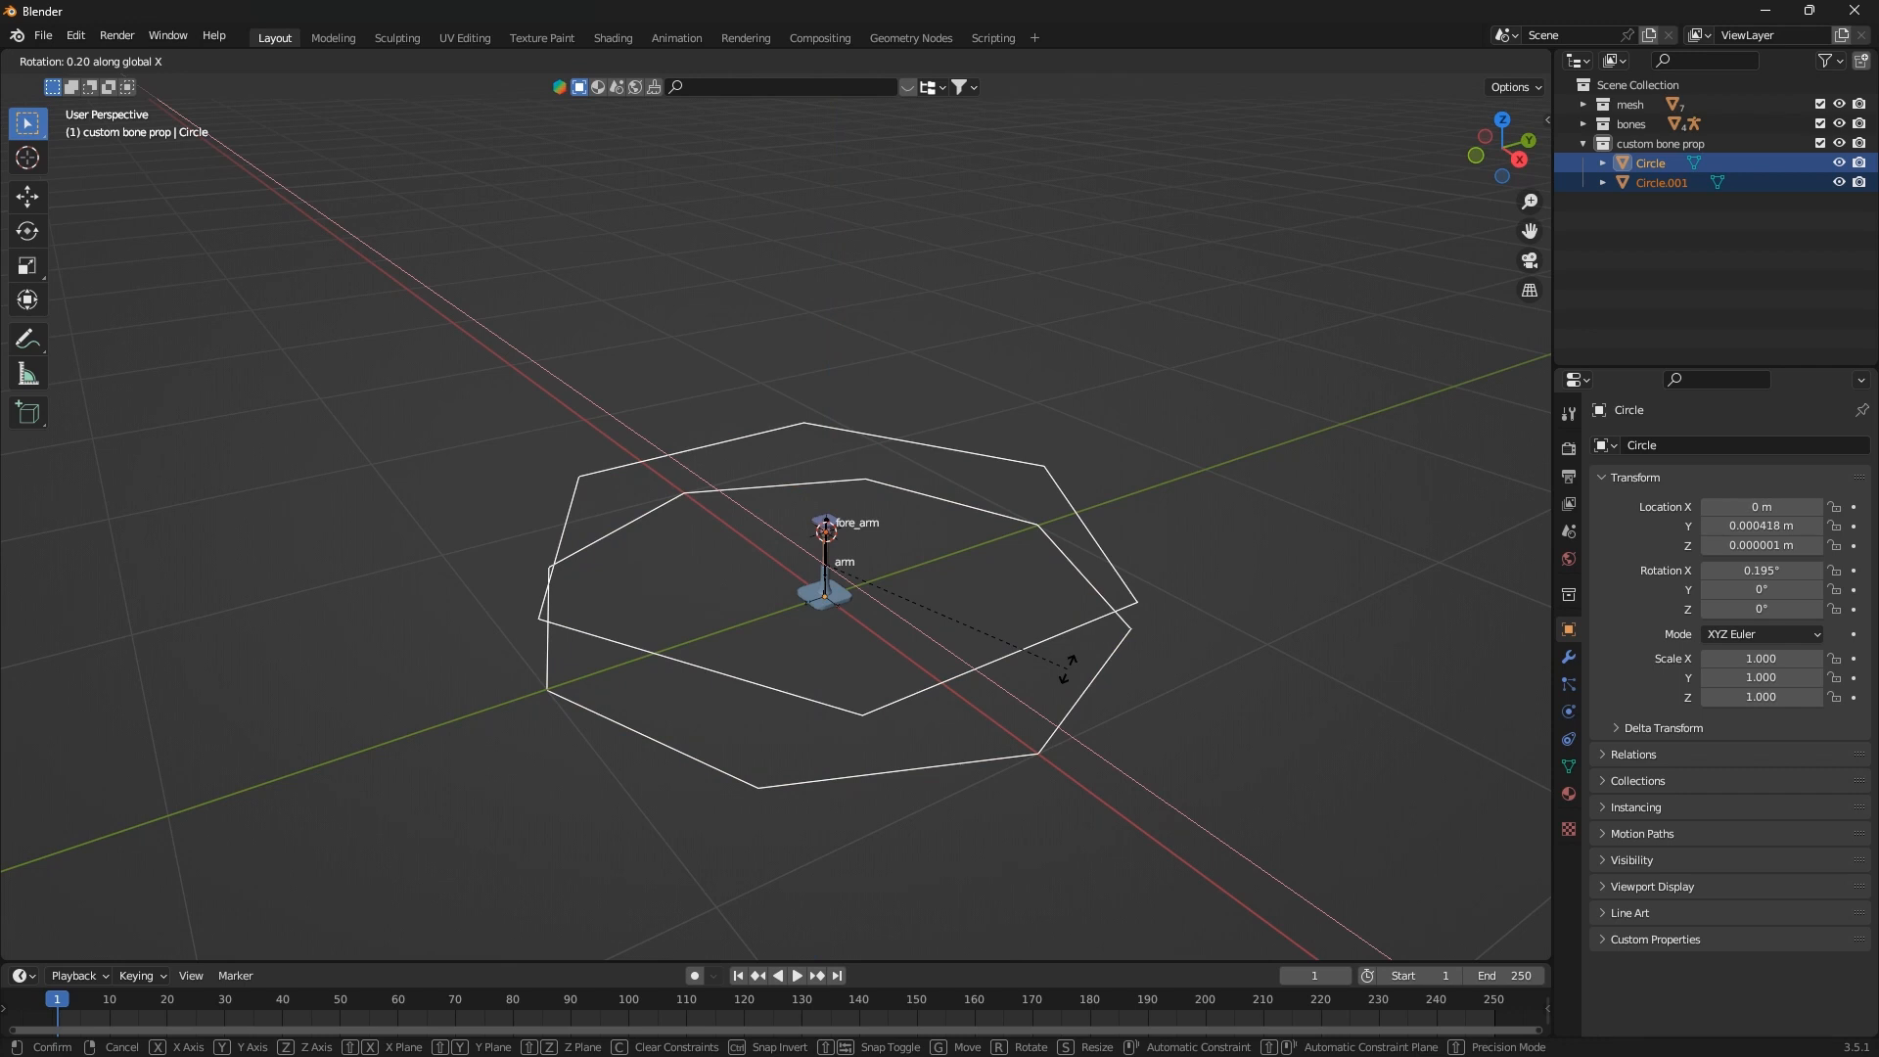
key(Escape)
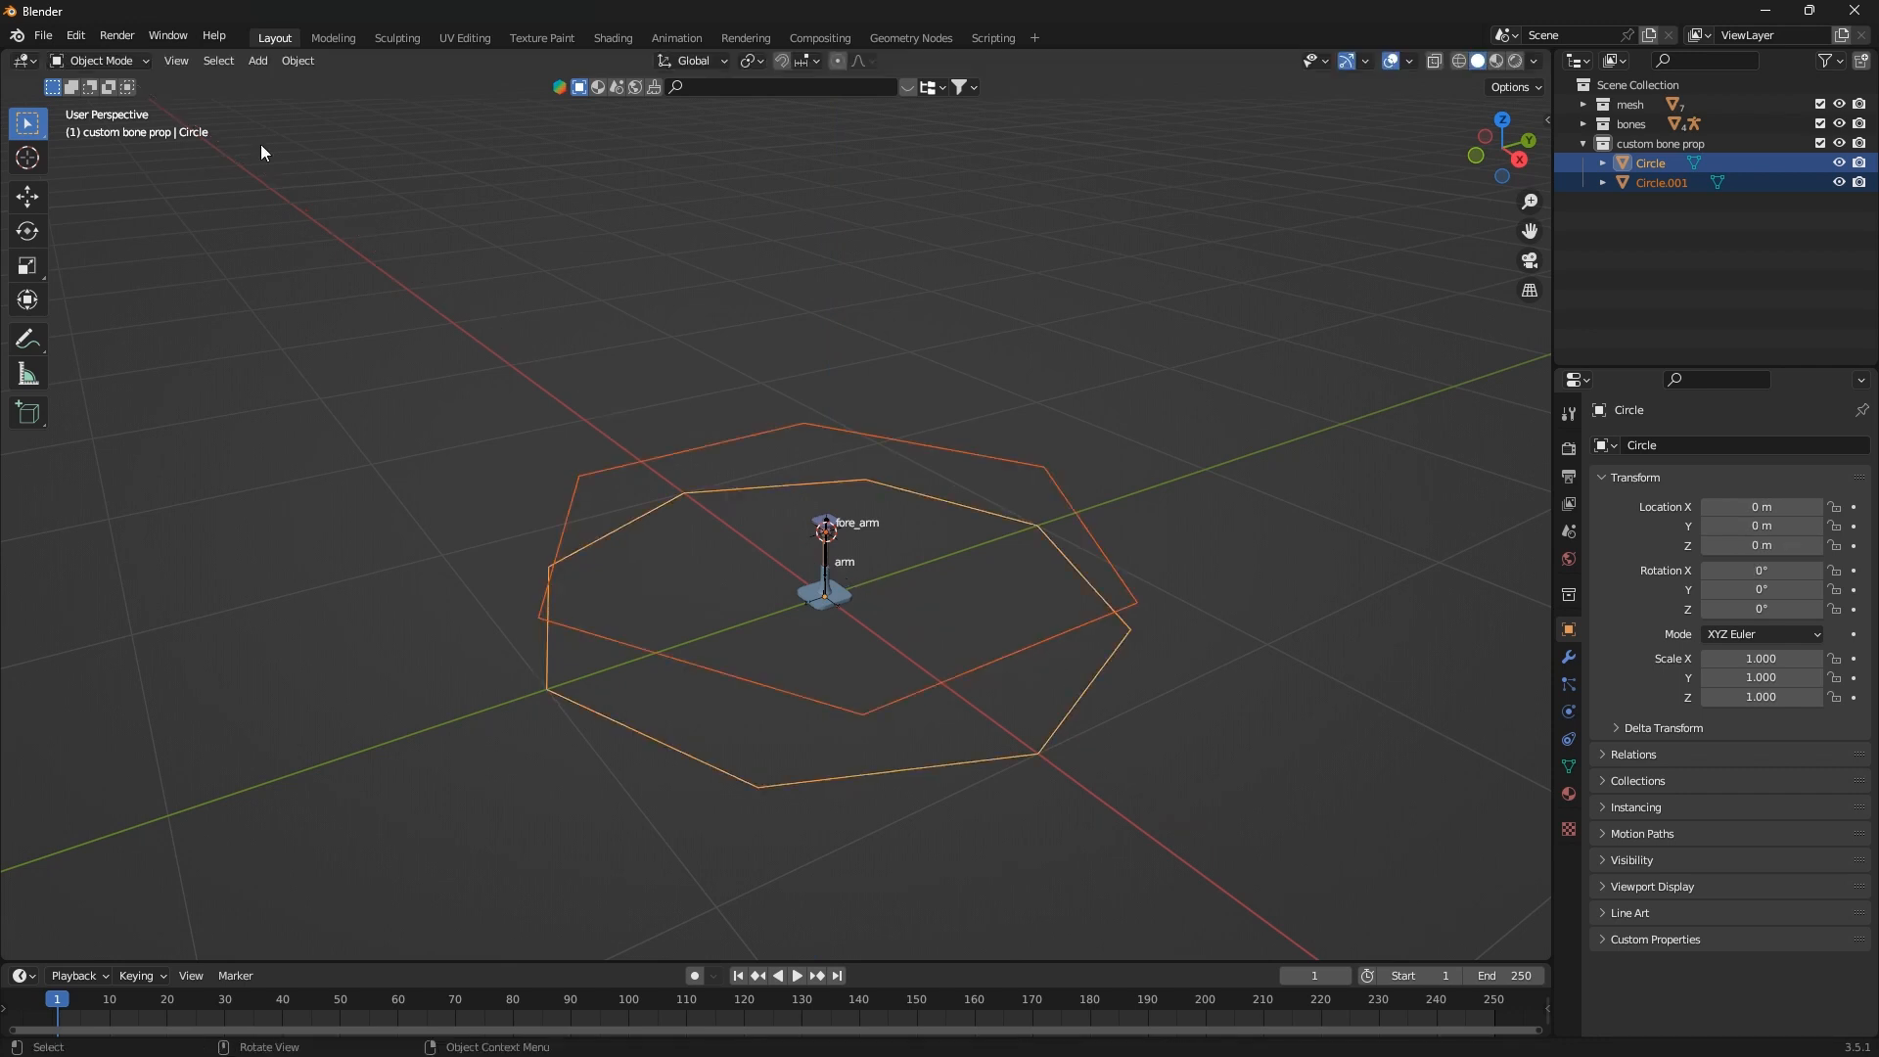
click(101, 60)
click(96, 104)
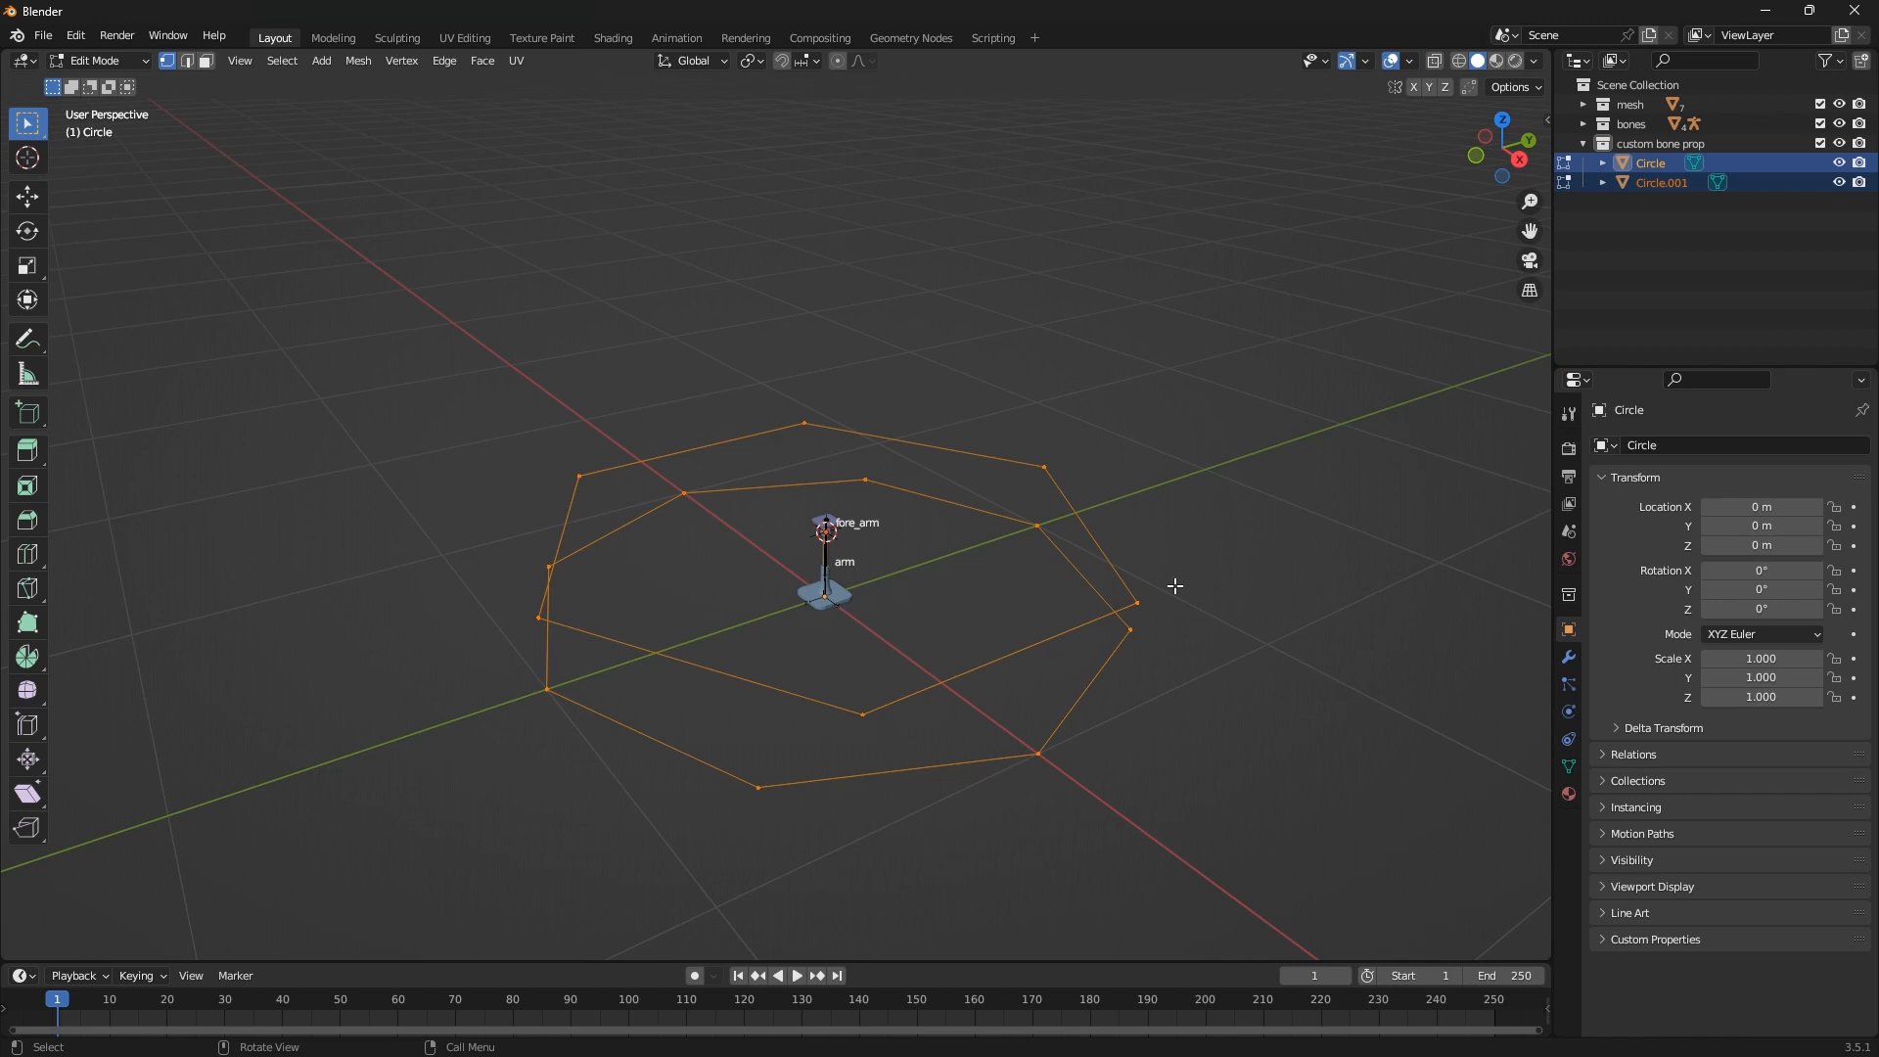
key(Tab)
Clear the location of the six-sided circle to place it at the world origin
click(996, 663)
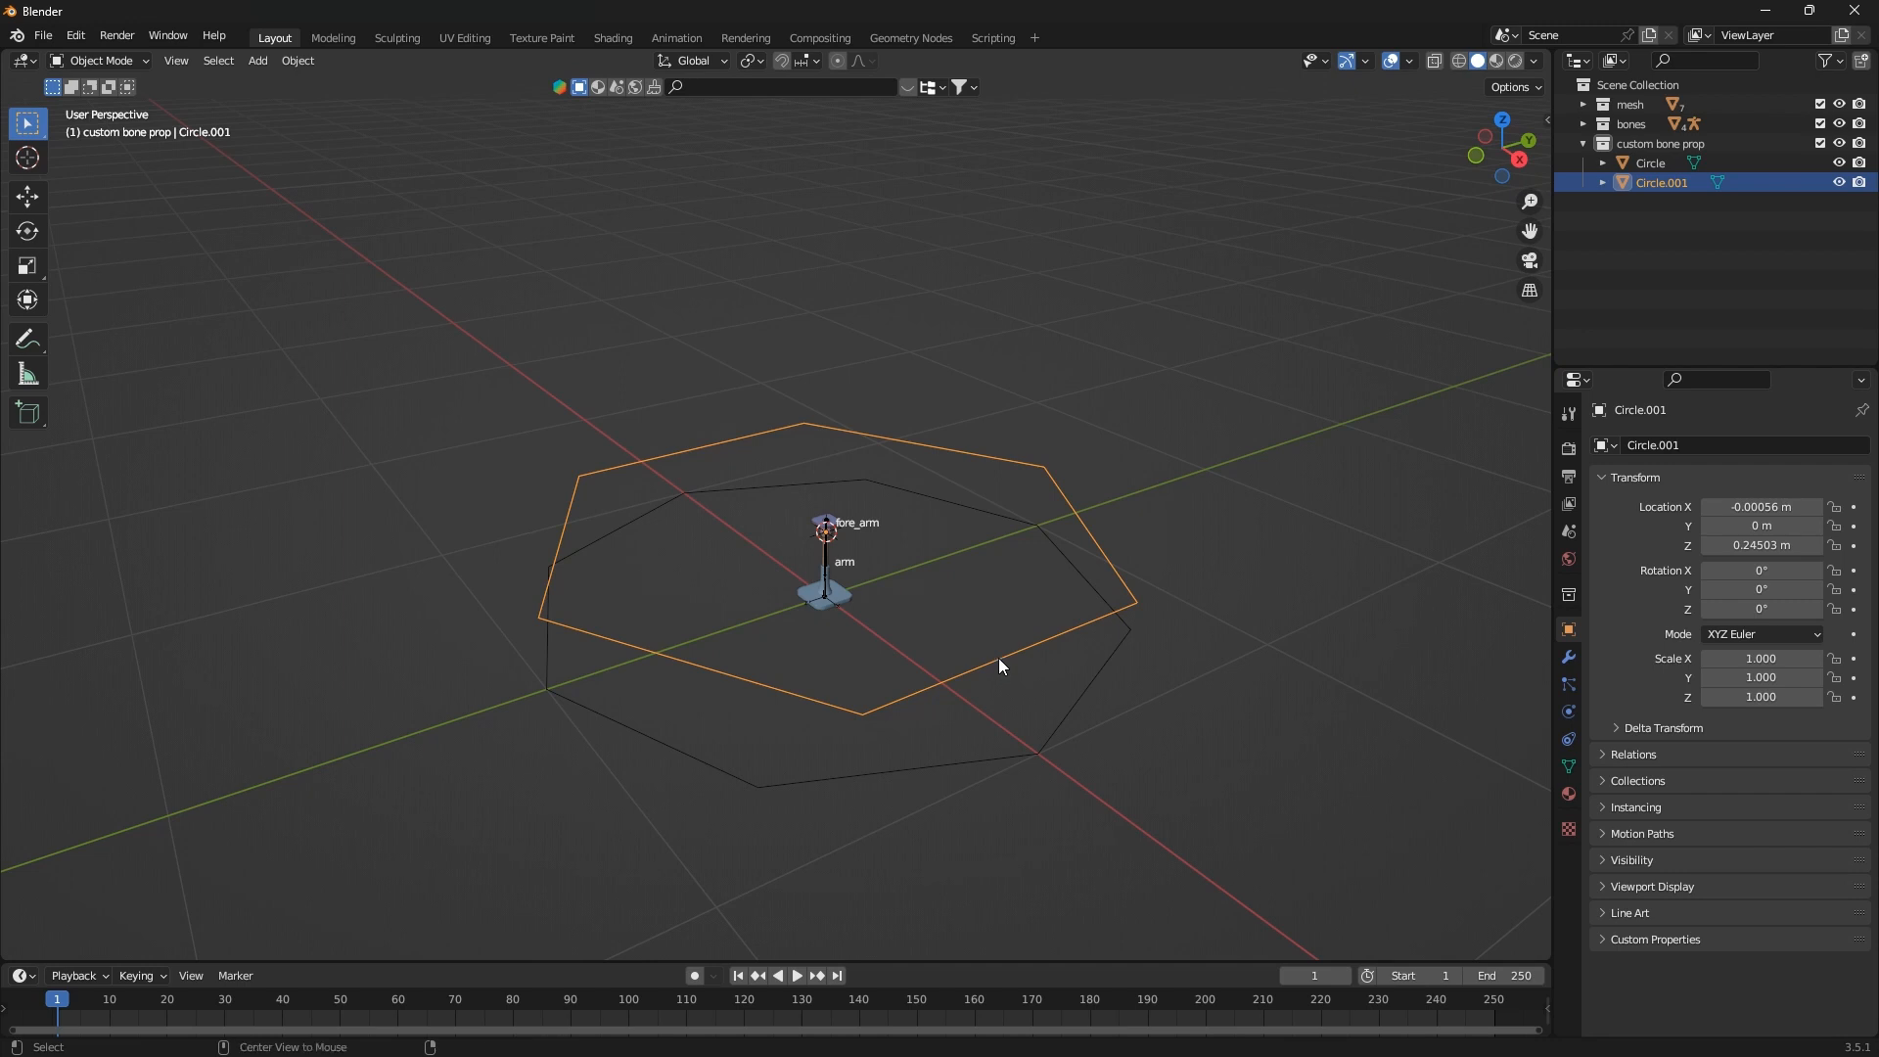
key(alt+g)
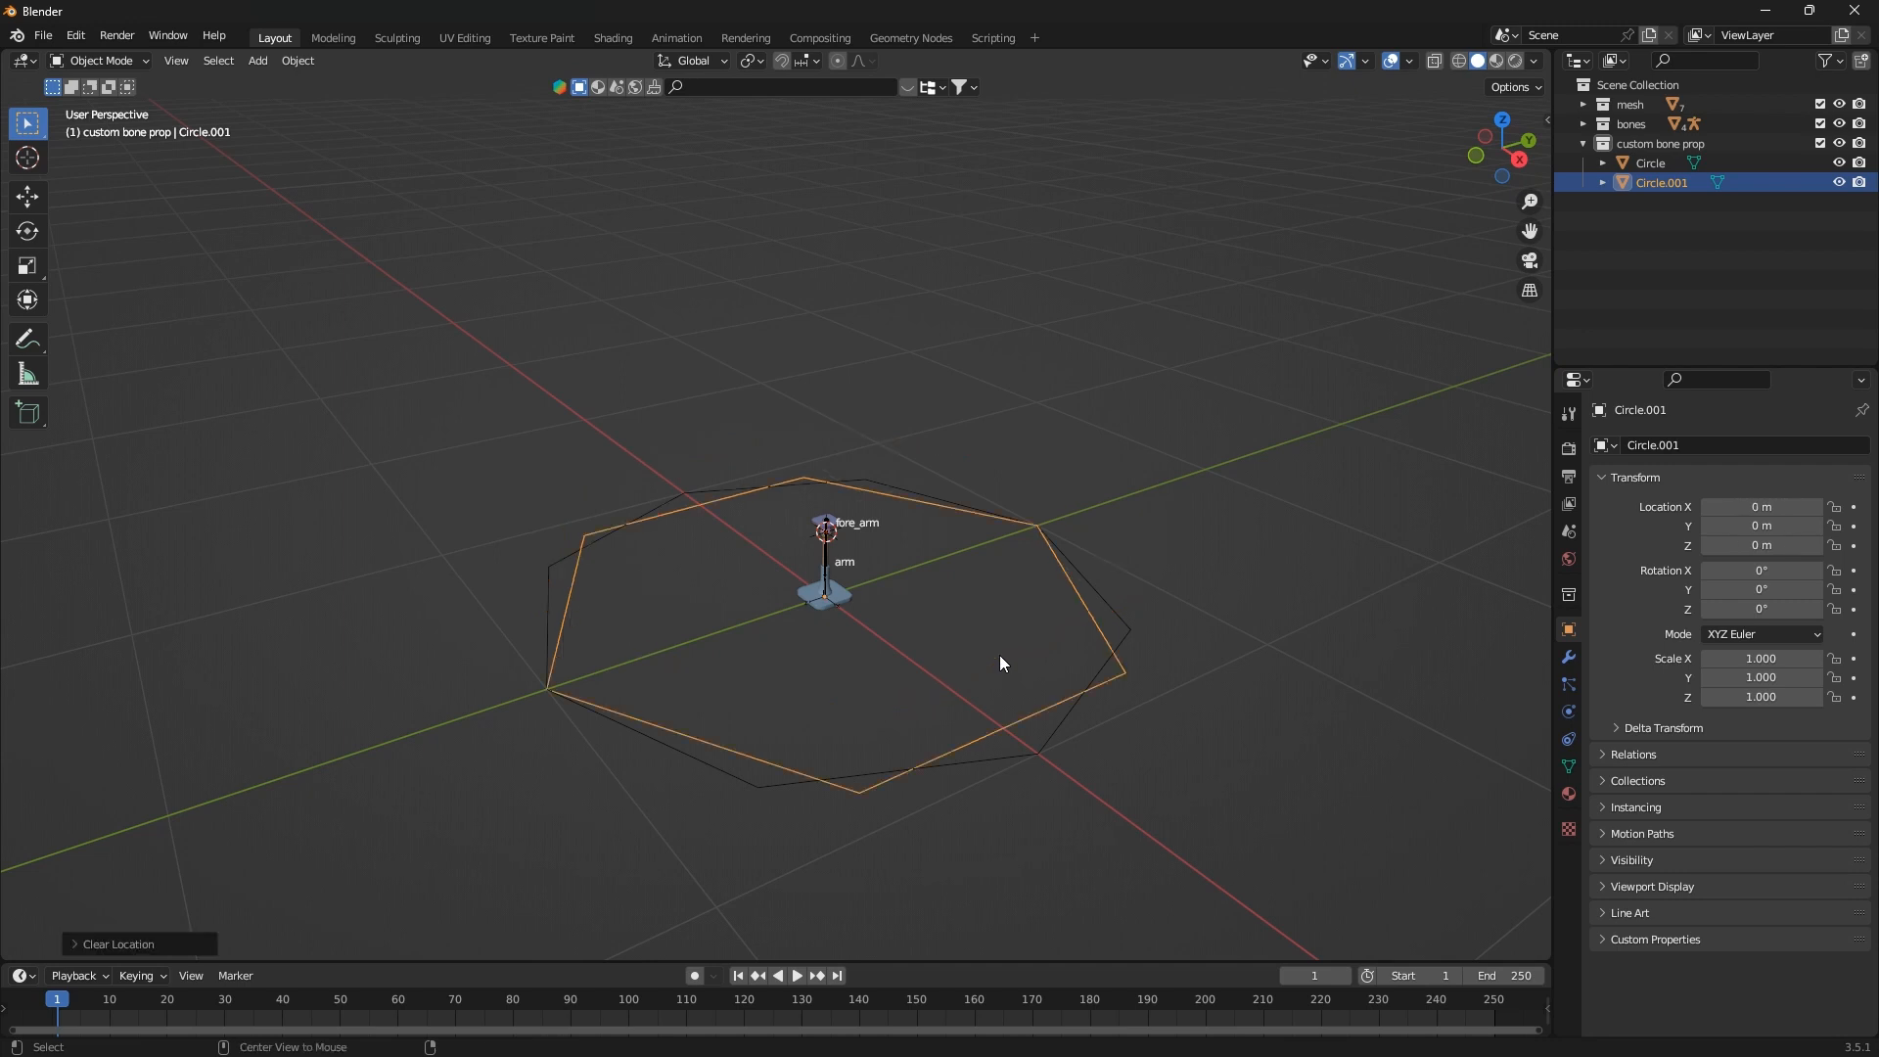
click(1021, 756)
shift+click(1024, 726)
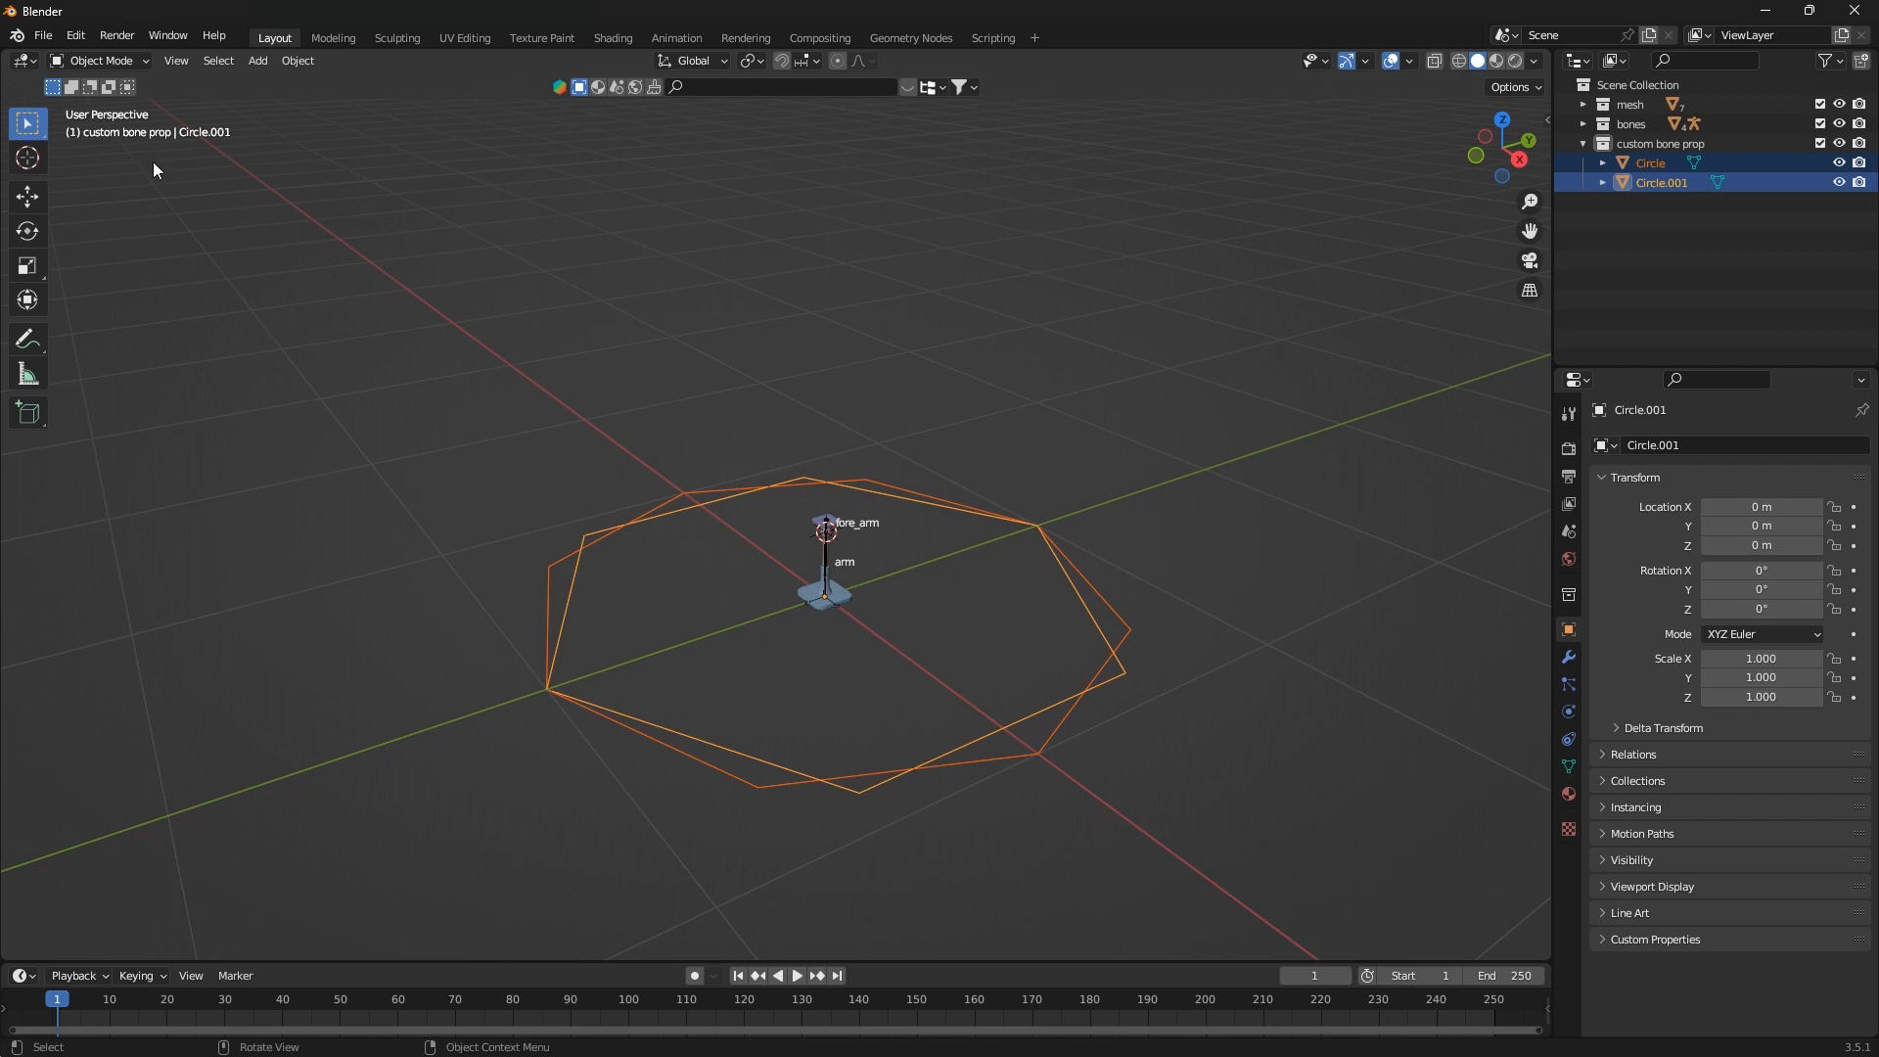
click(102, 64)
Rename the six-sided circle as "fore_arm control"
click(1030, 722)
double_click(1663, 182)
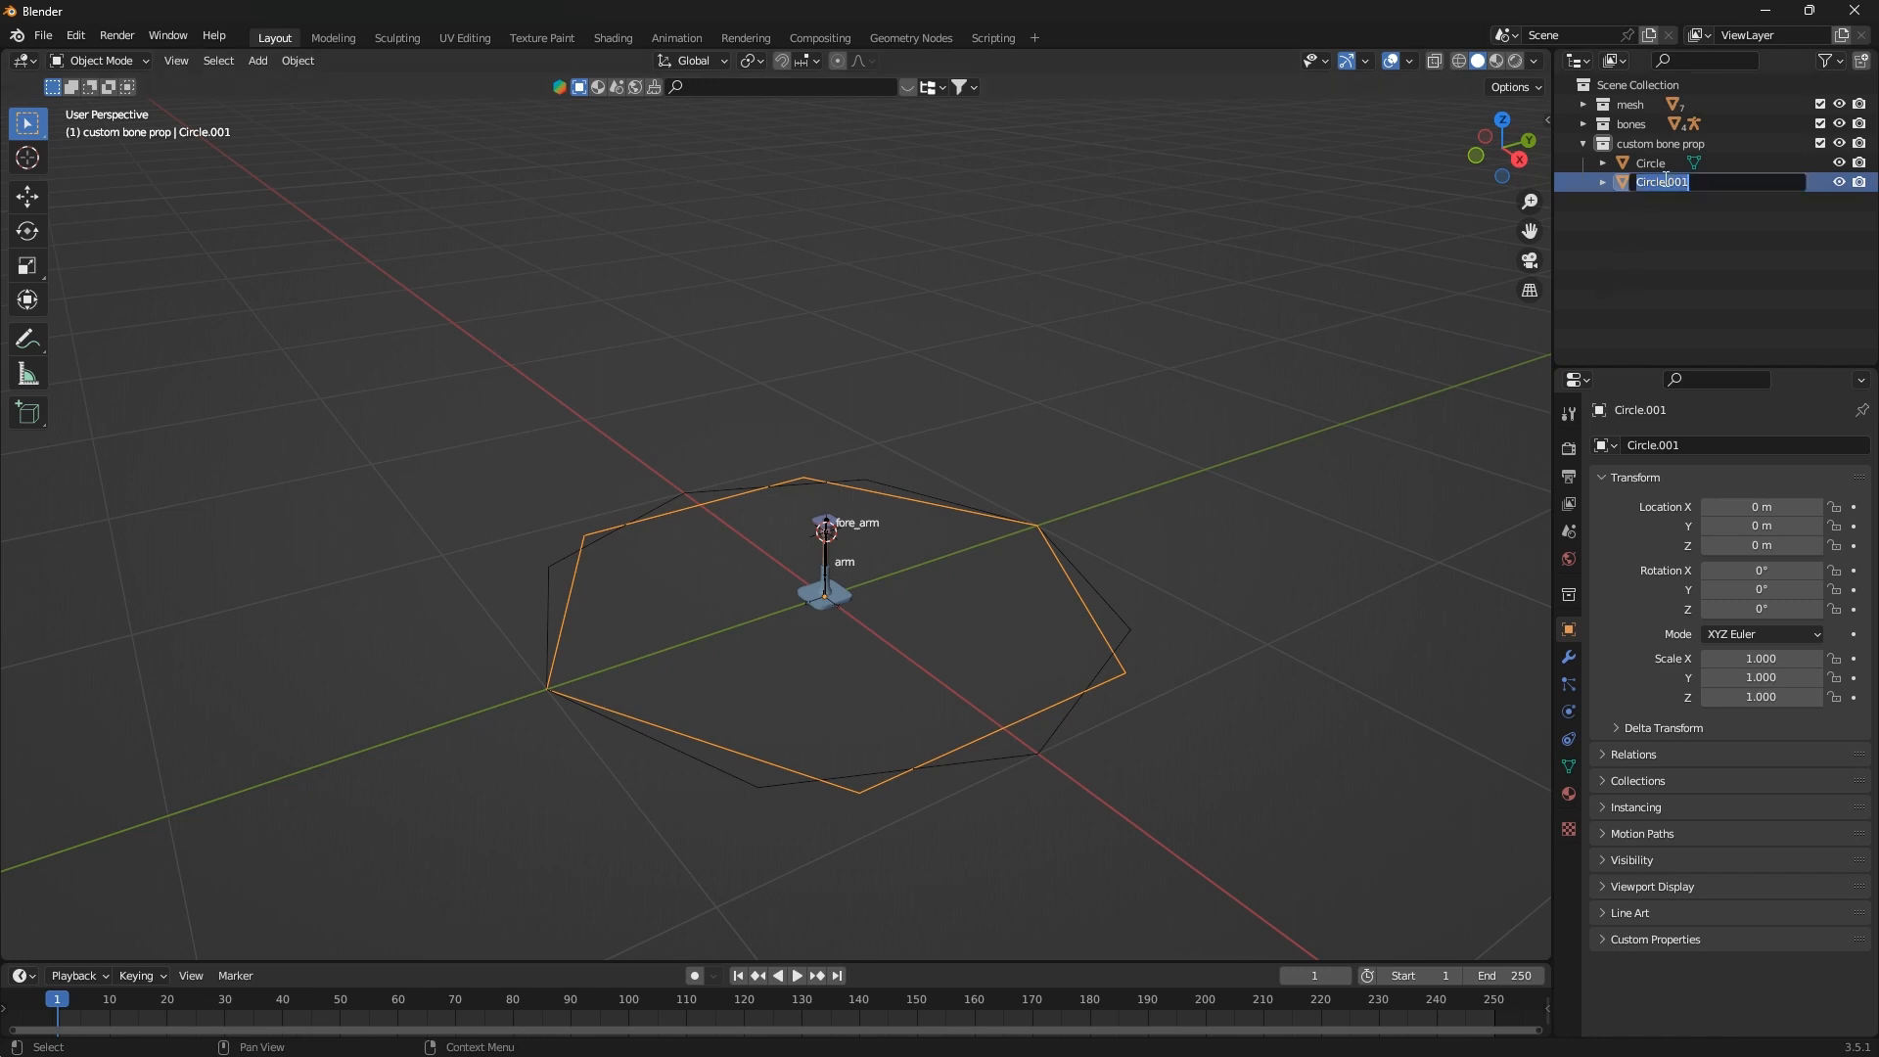
text(roe)
key(BackSpace)
key(BackSpace)
text(for)
key(BackSpace)
key(BackSpace)
key(BackSpace)
key(BackSpace)
text(fo)
text(_arm control)
key(Return)
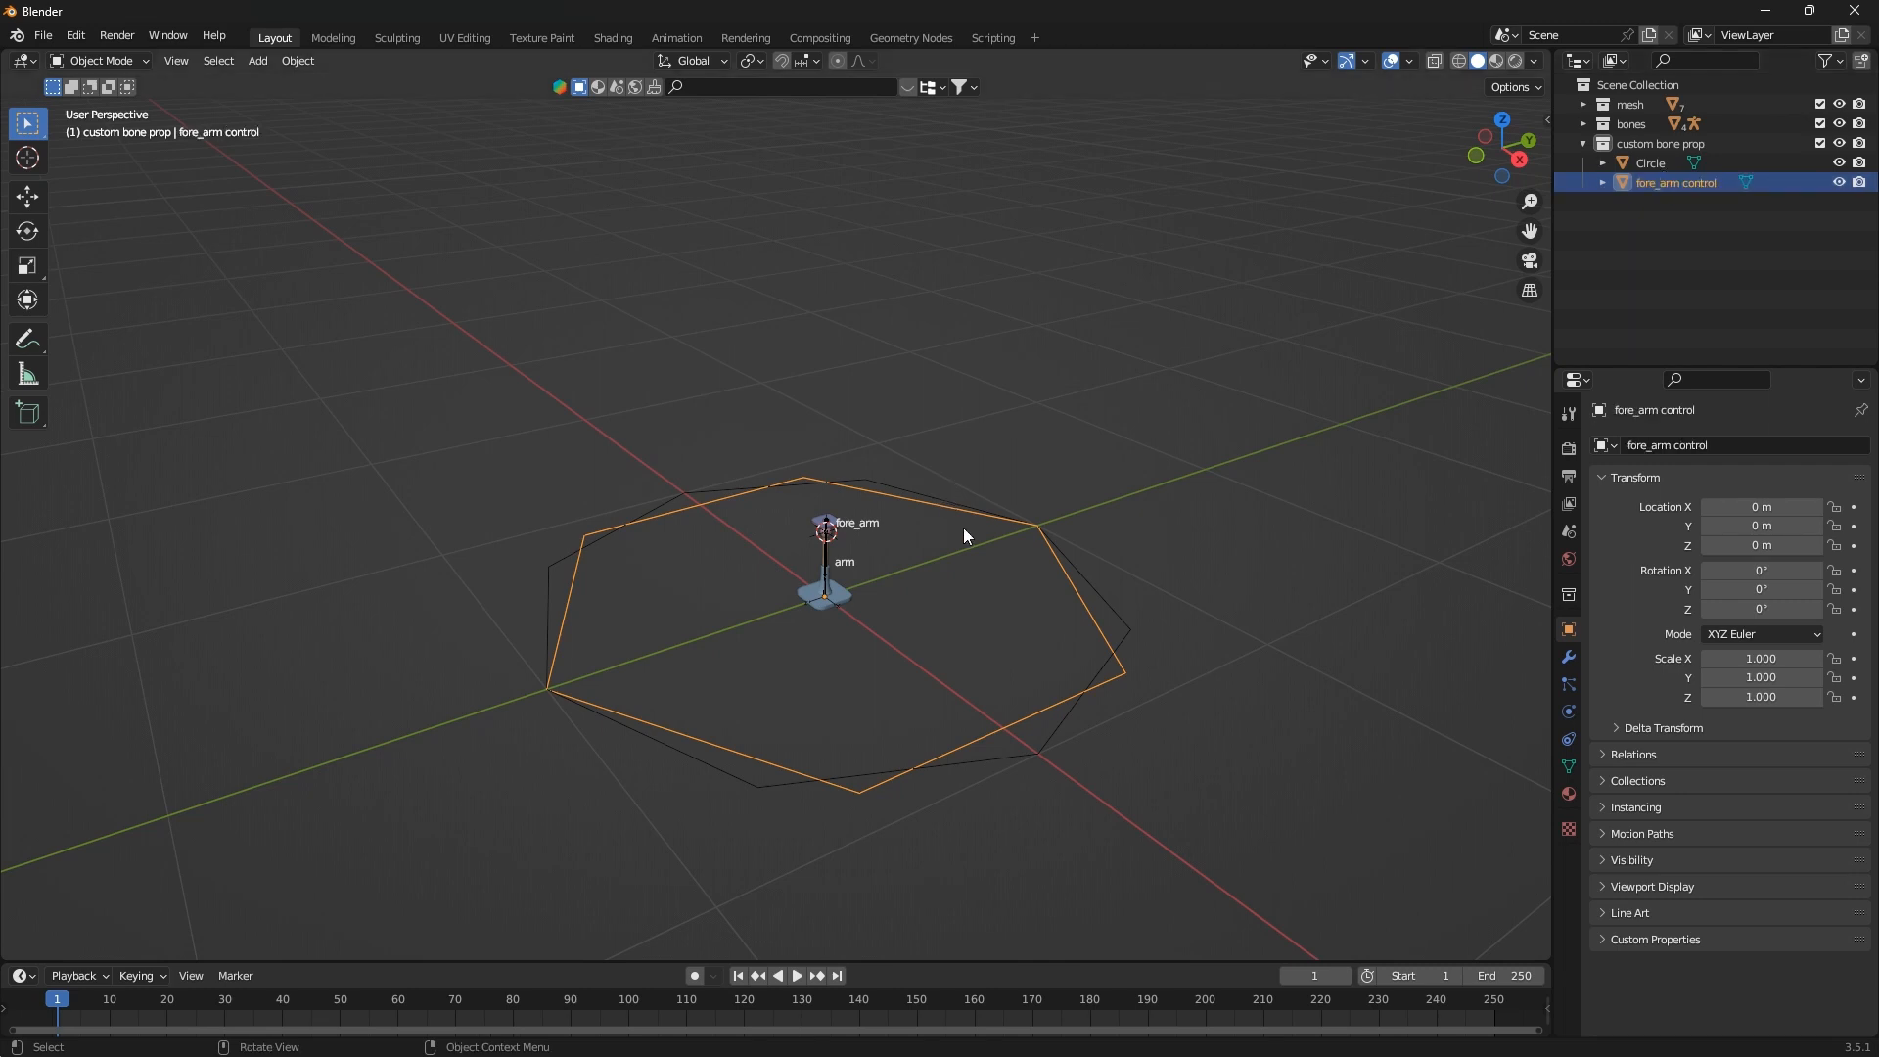
Rename the eight-sided circle as "arm control"
click(1014, 748)
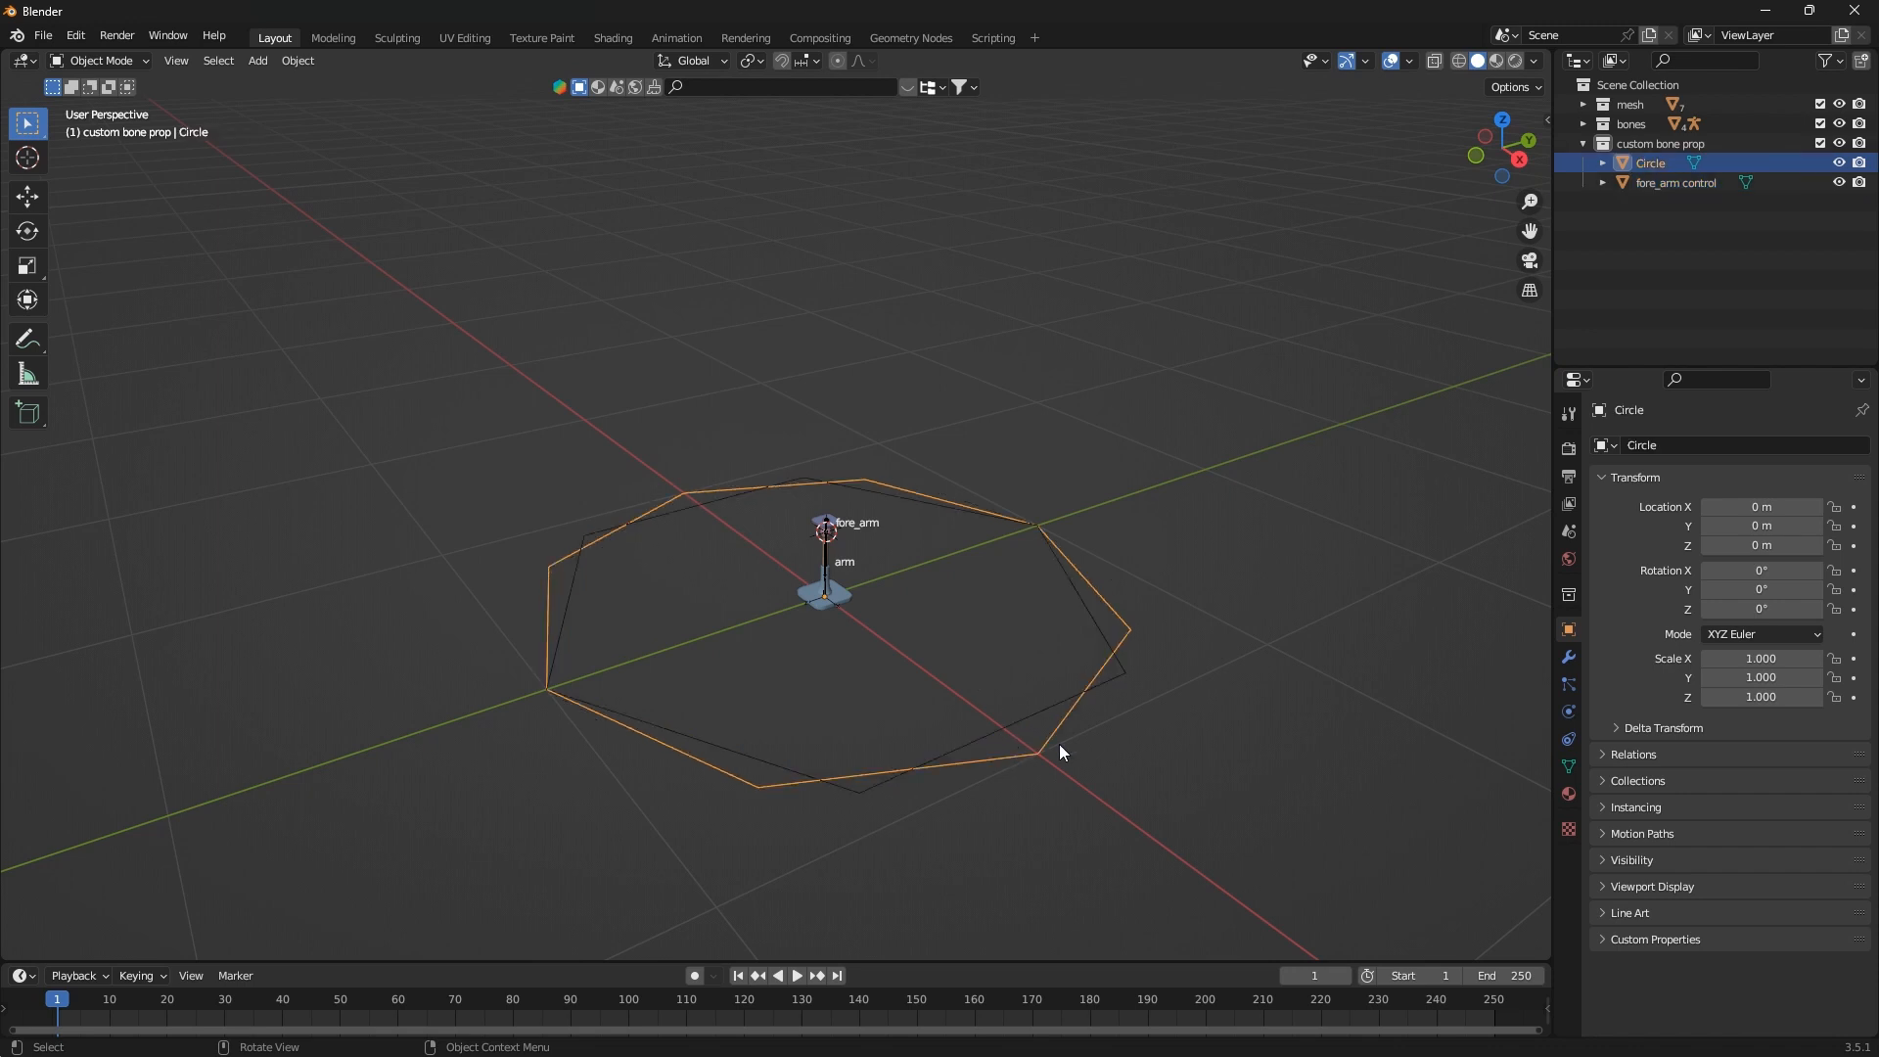
double_click(1670, 161)
text(arm)
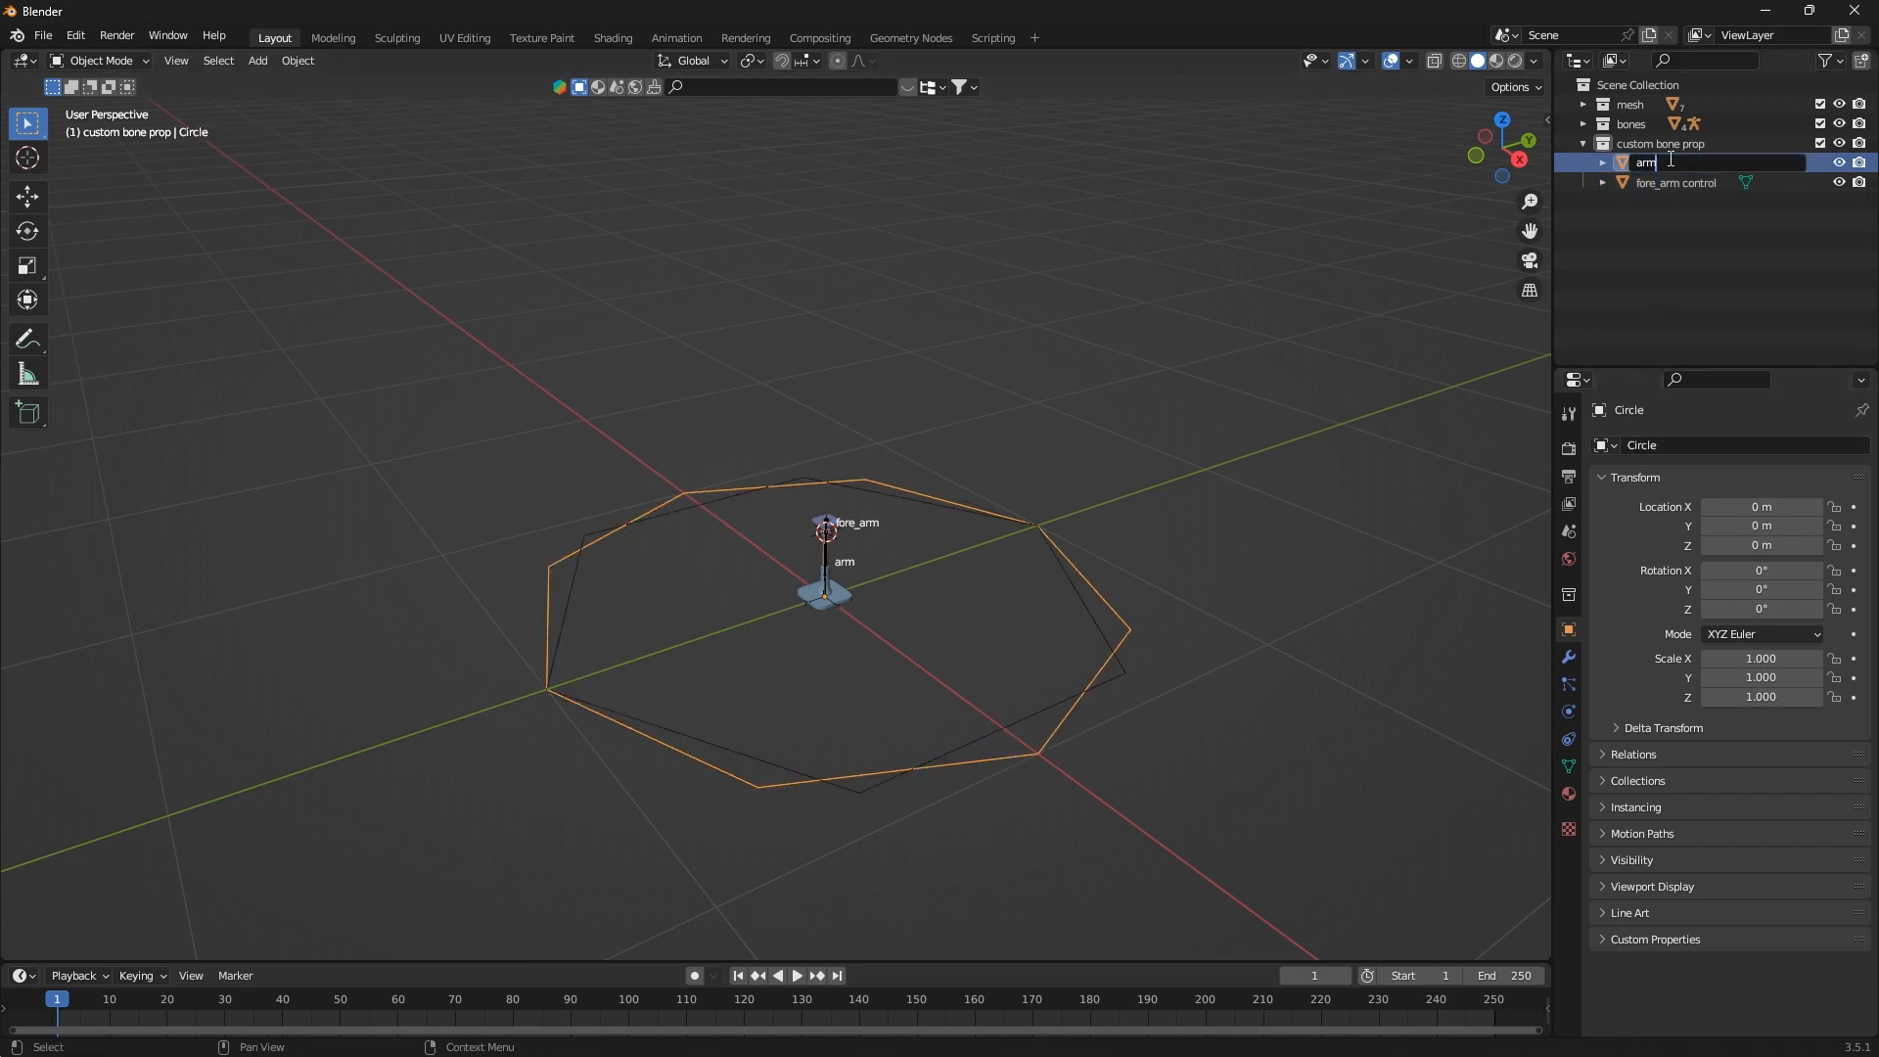
text( control)
key(Return)
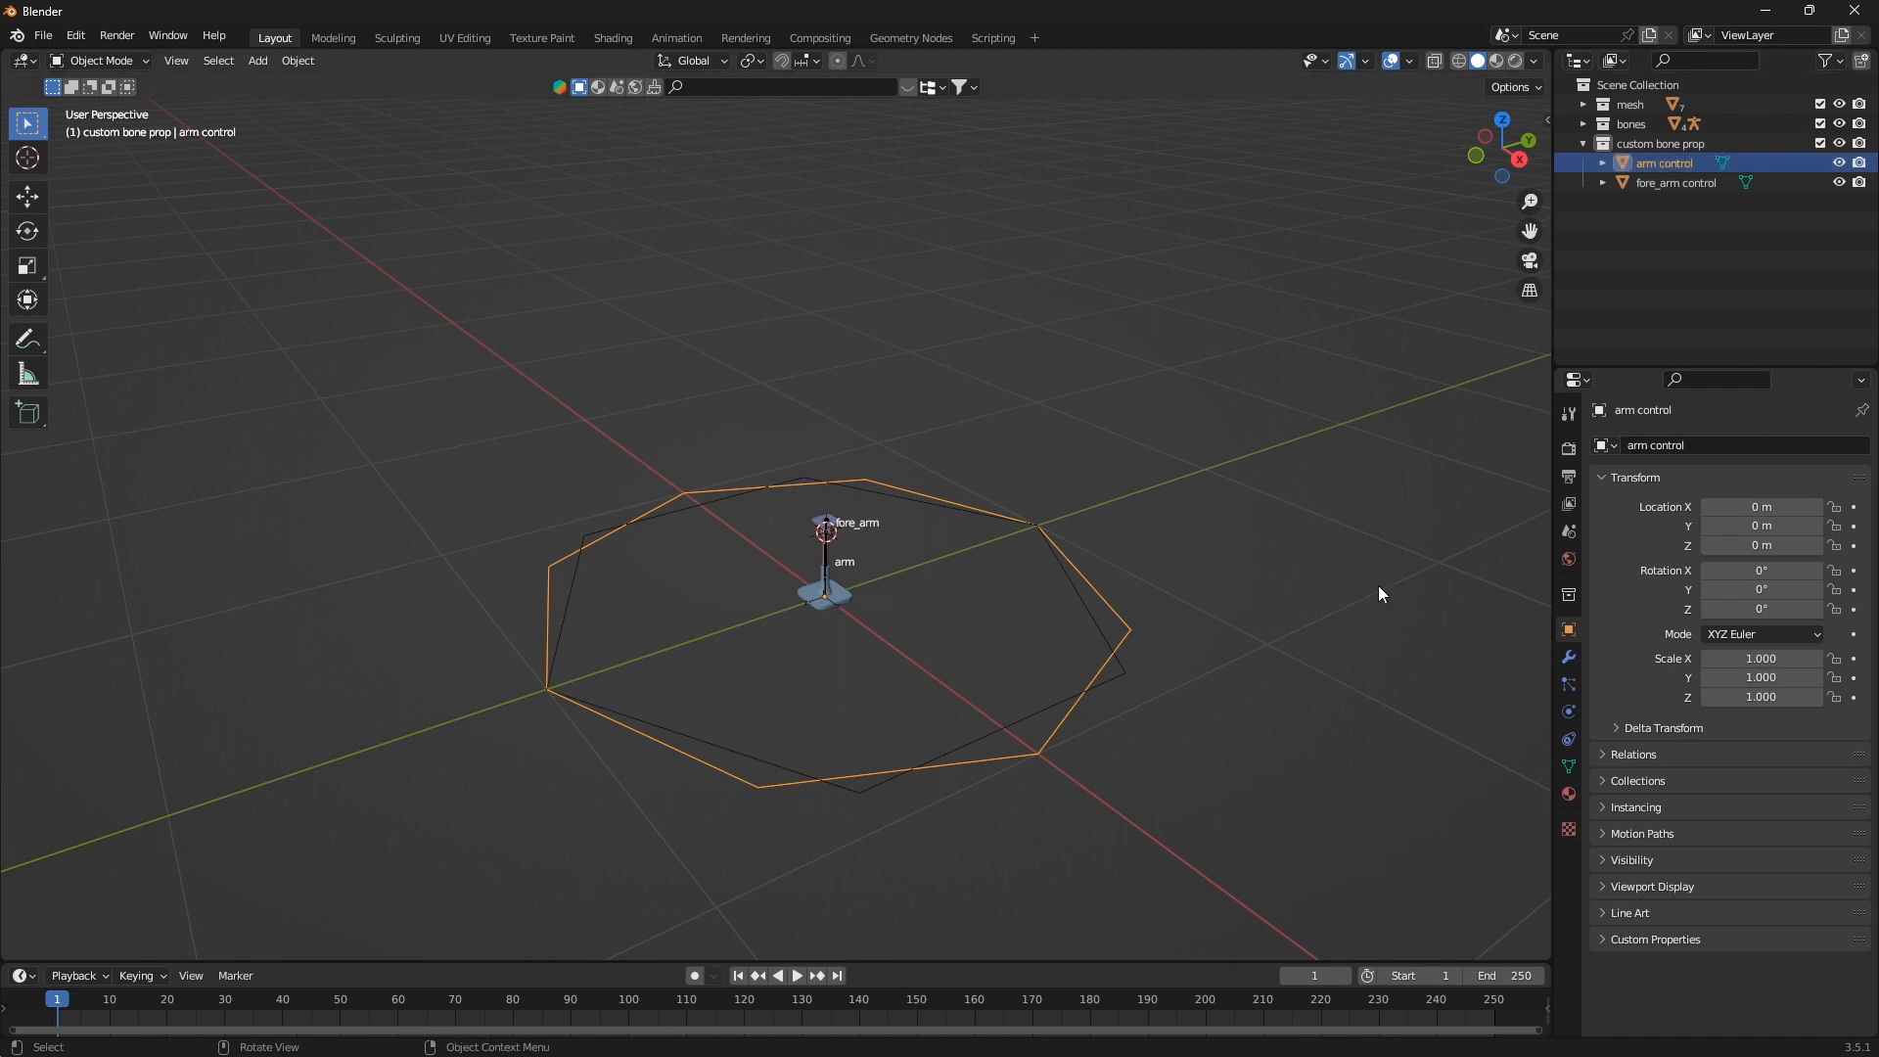
Rotate the geometry of both control circles 90° about the global Y axis in Edit Mode and return to Object Mode
click(976, 733)
shift+click(855, 787)
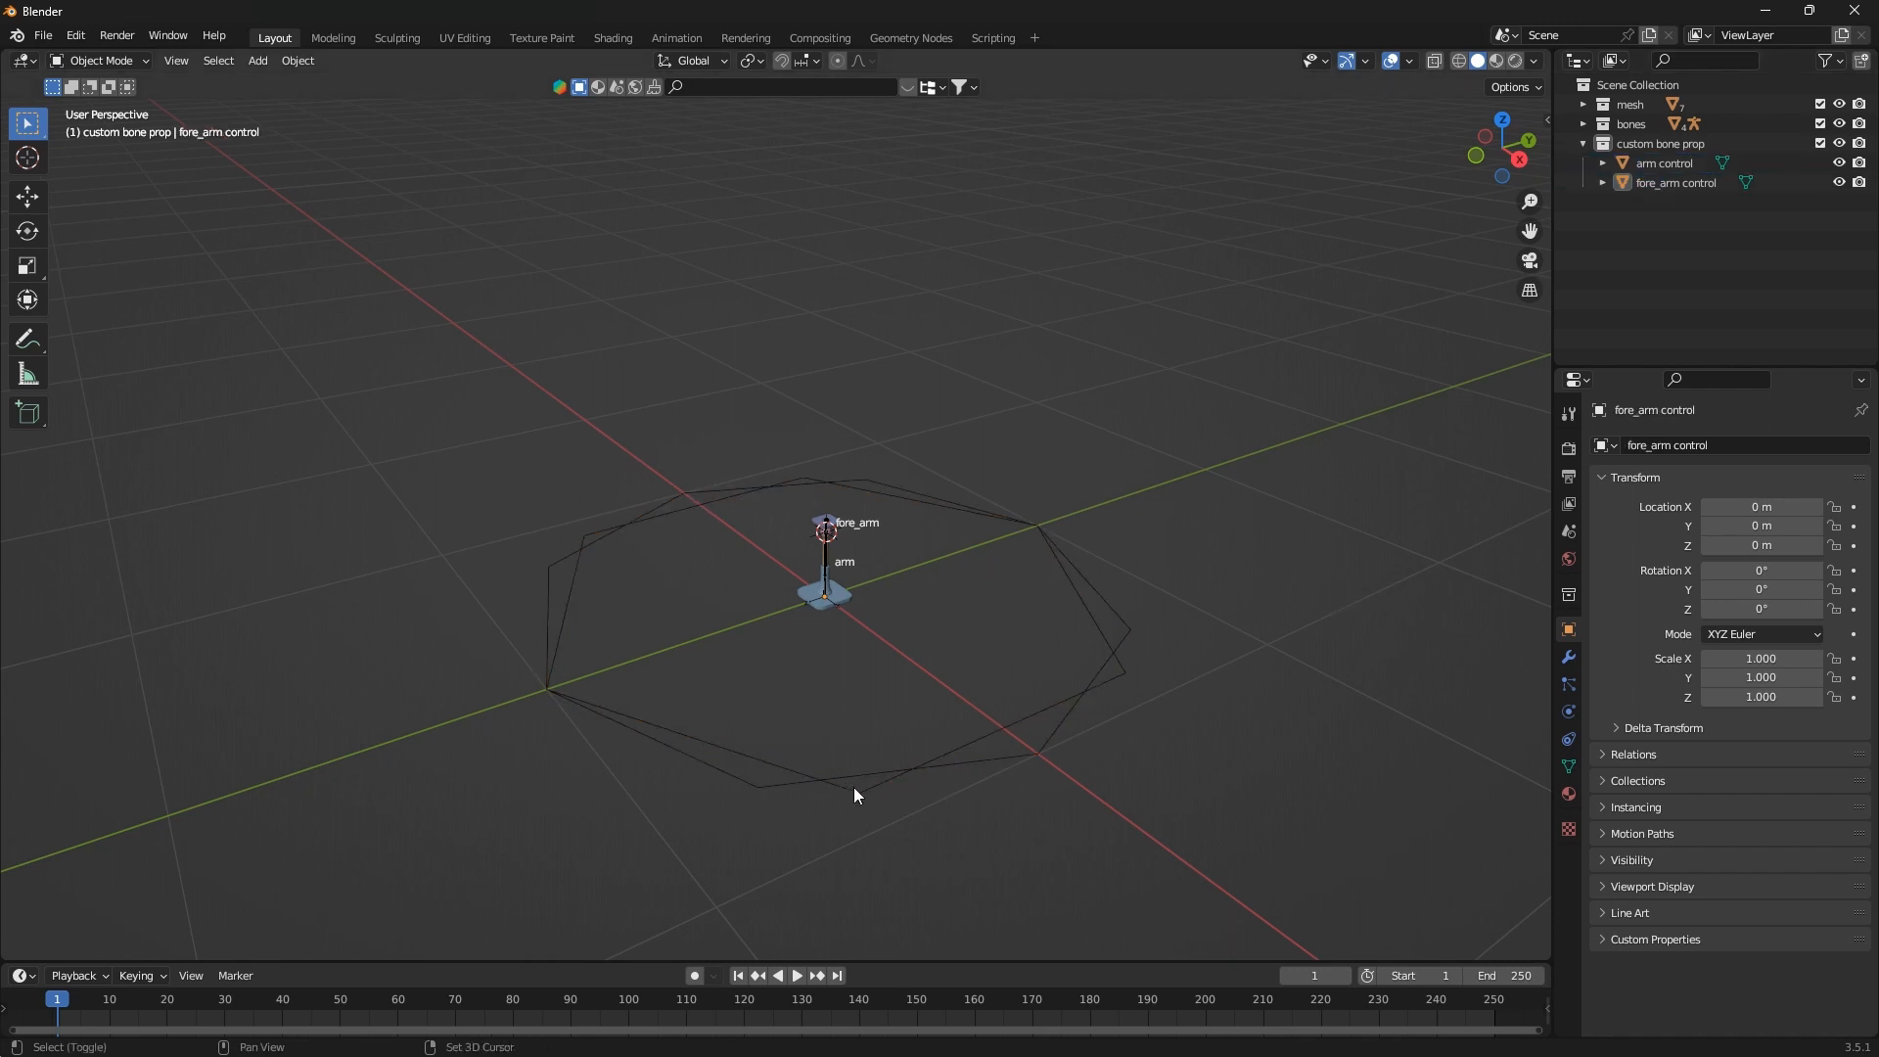
shift+click(803, 782)
shift+click(844, 788)
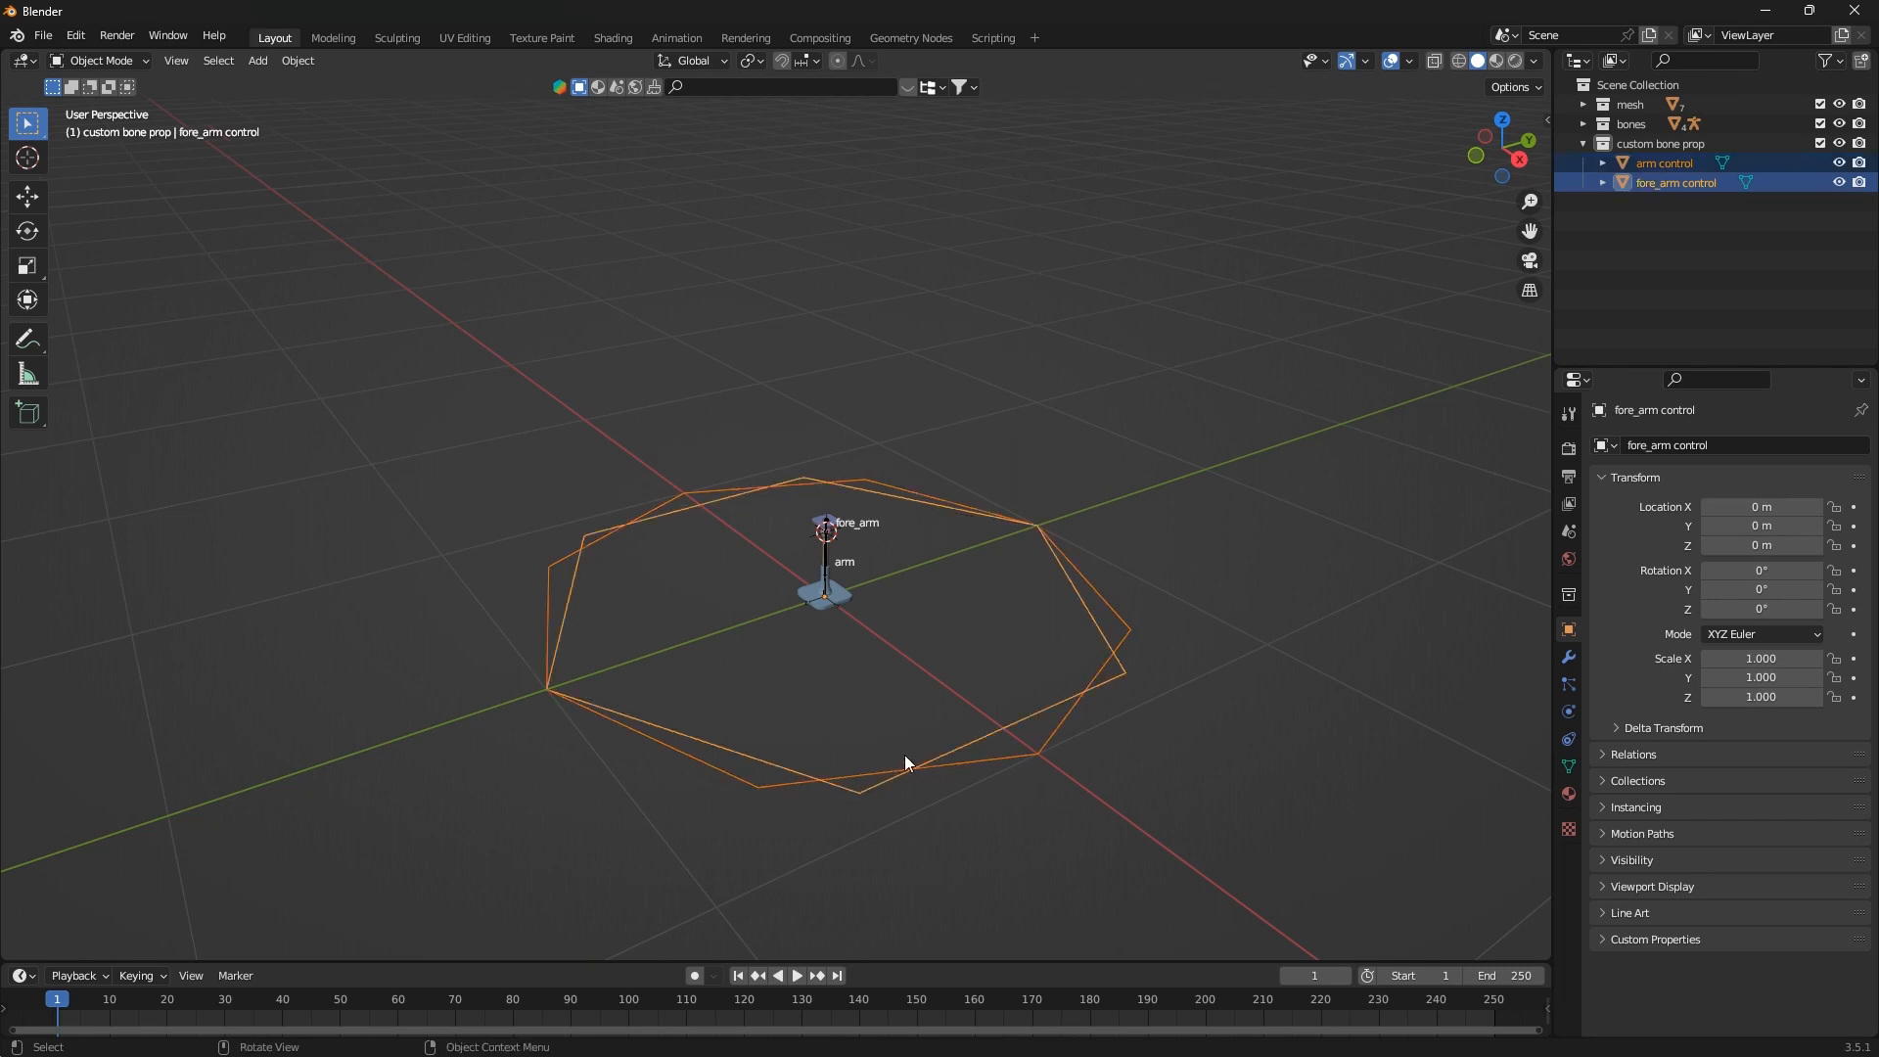
key(Tab)
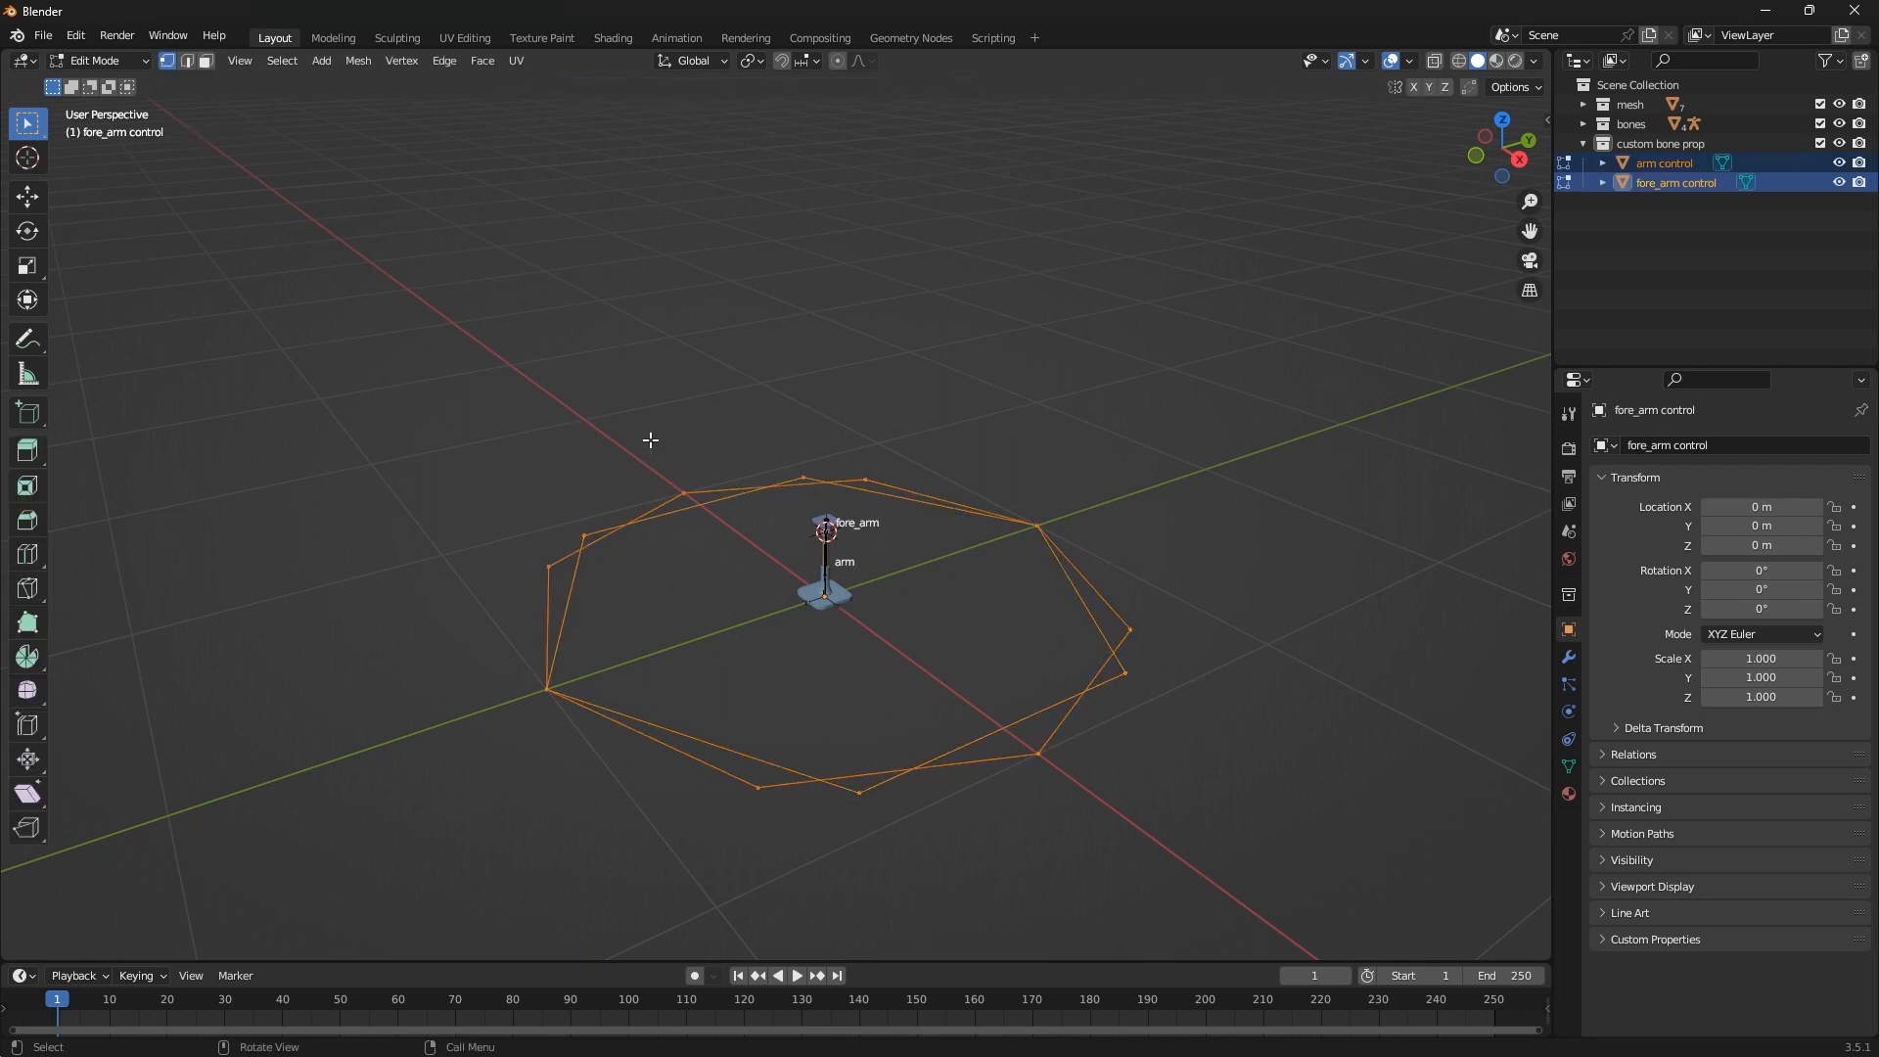
key(r)
key(z)
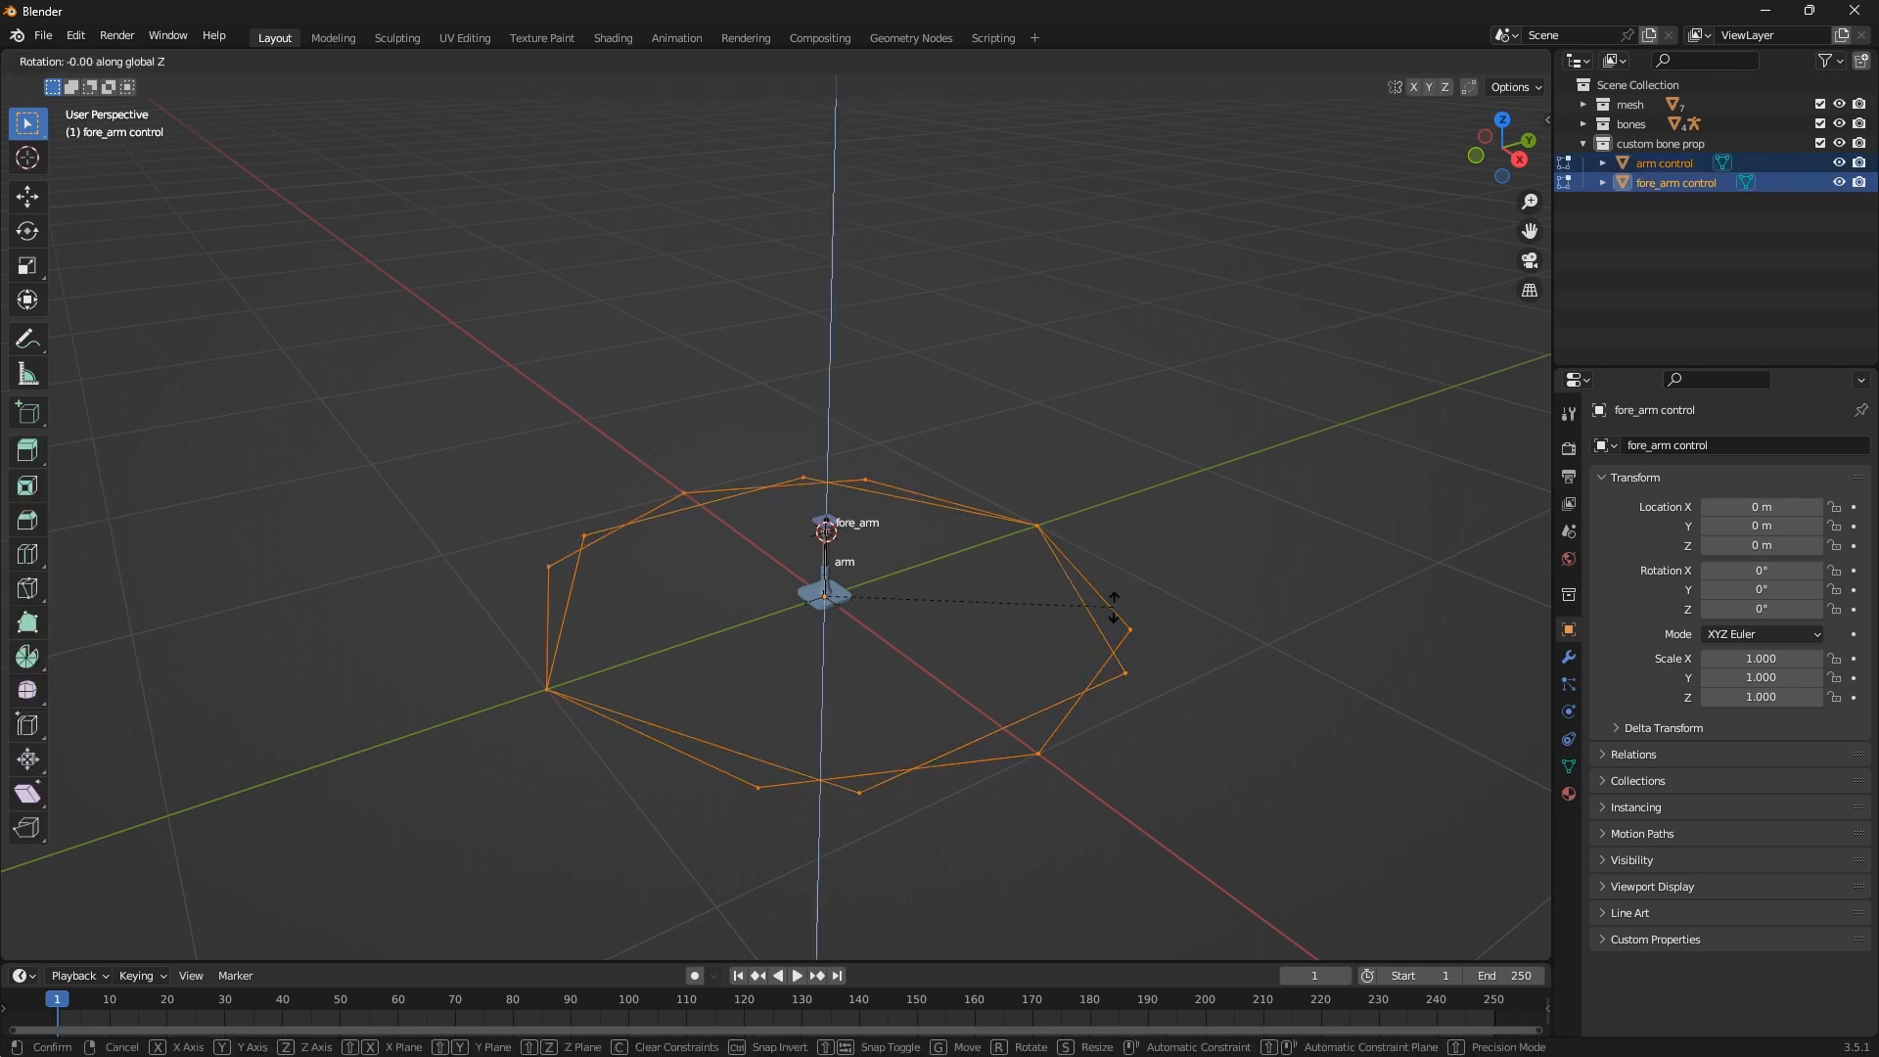
key(x)
text(y)
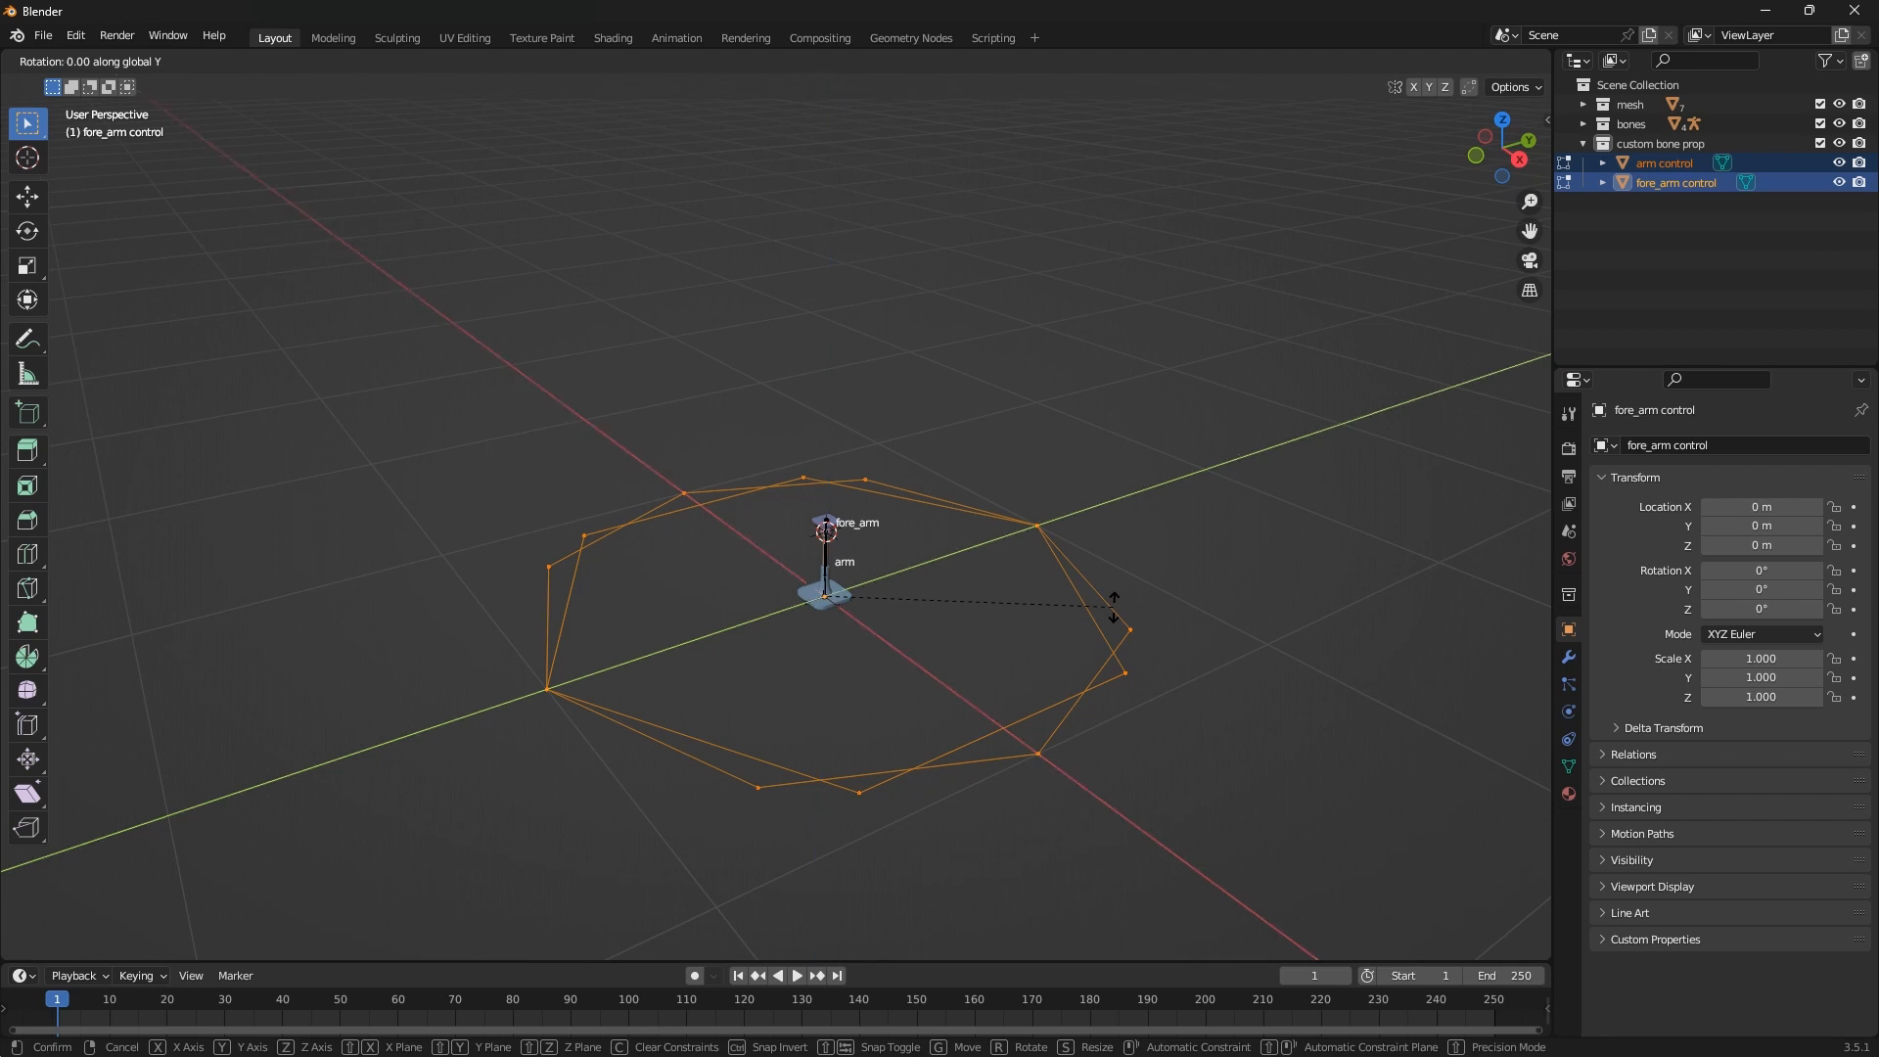
text(90)
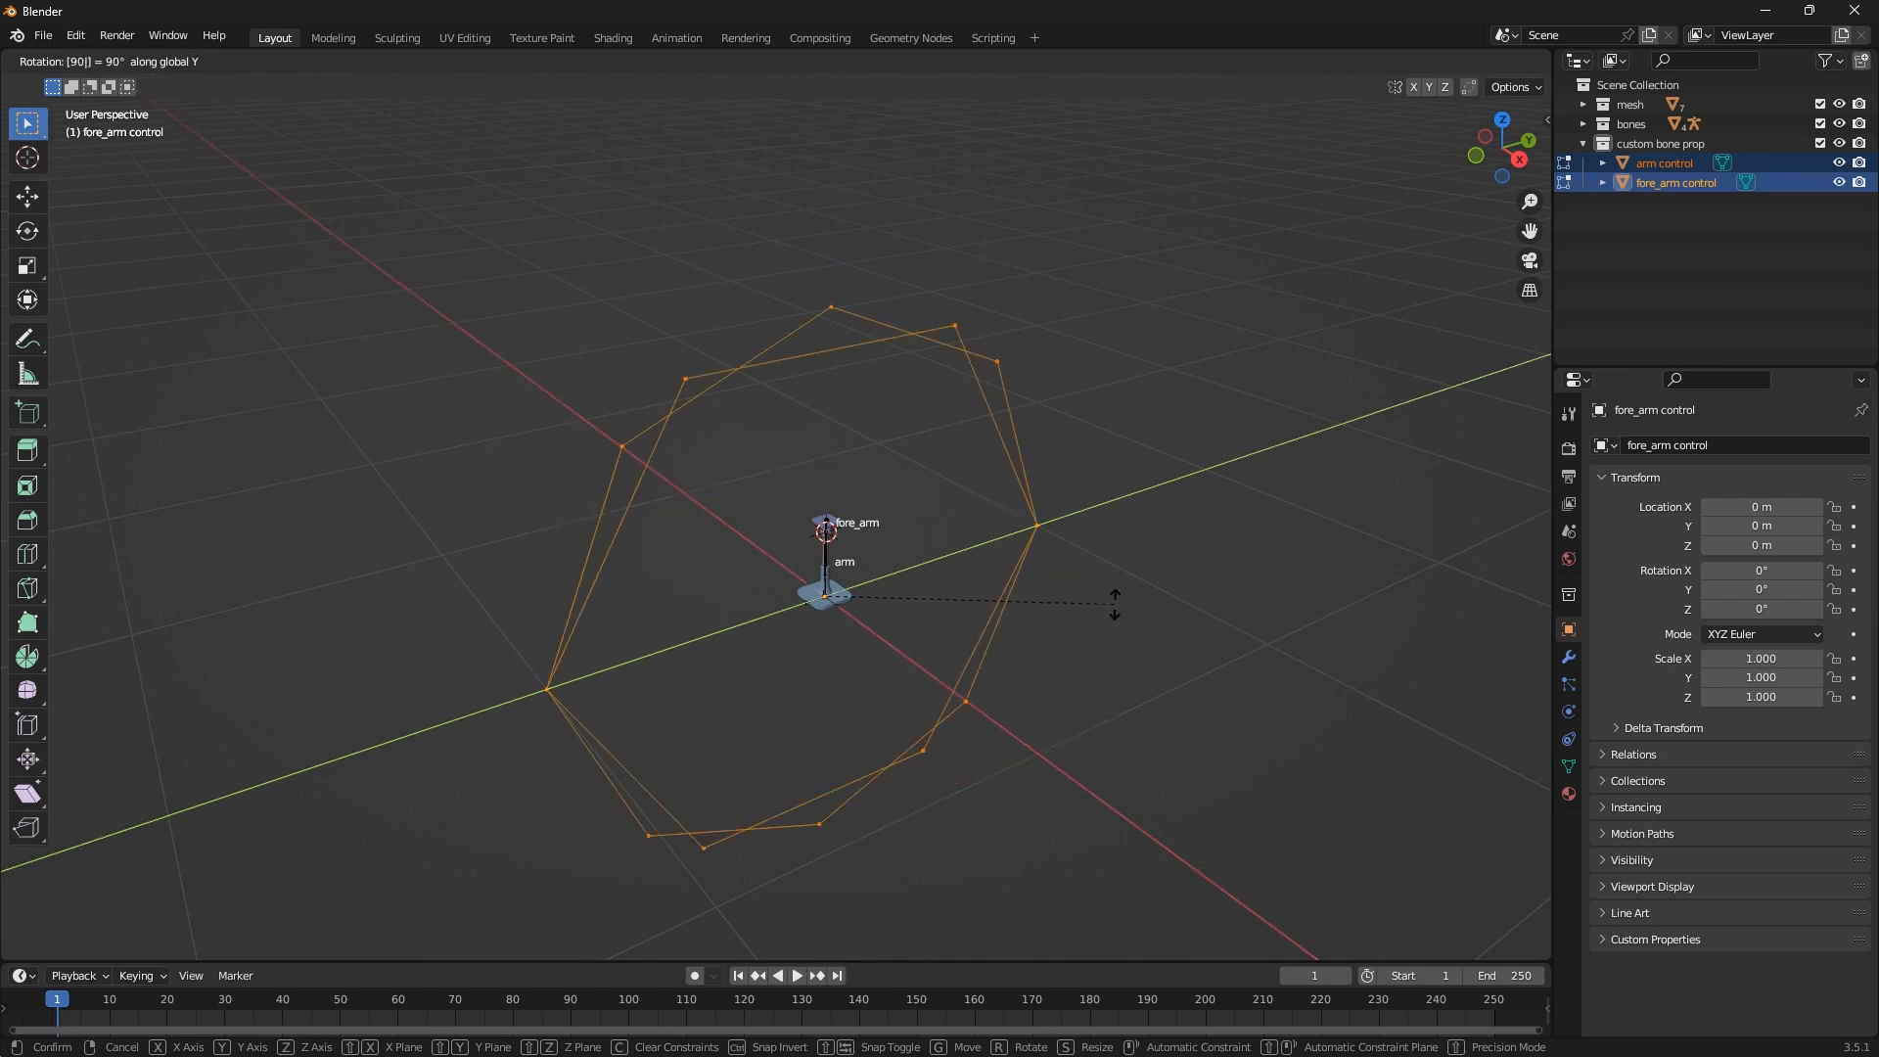
key(Return)
key(Tab)
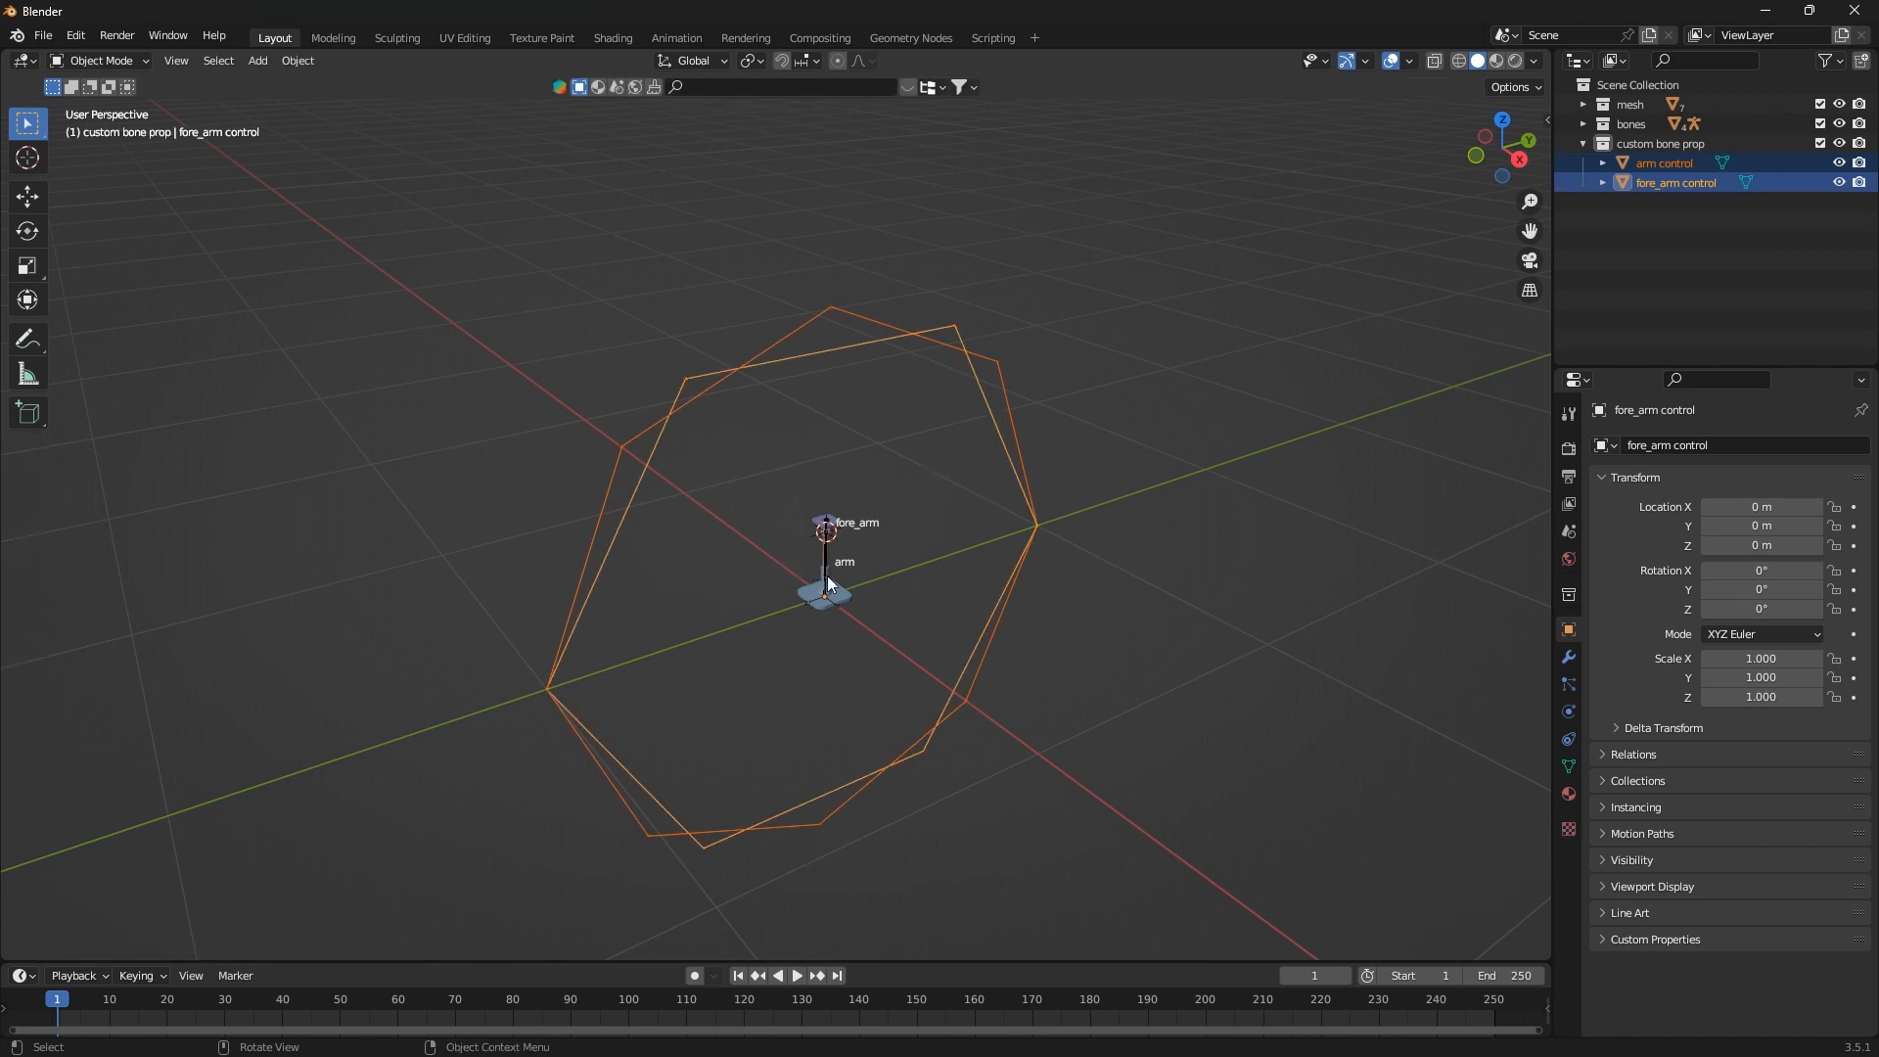
scroll(812, 563, up, 10)
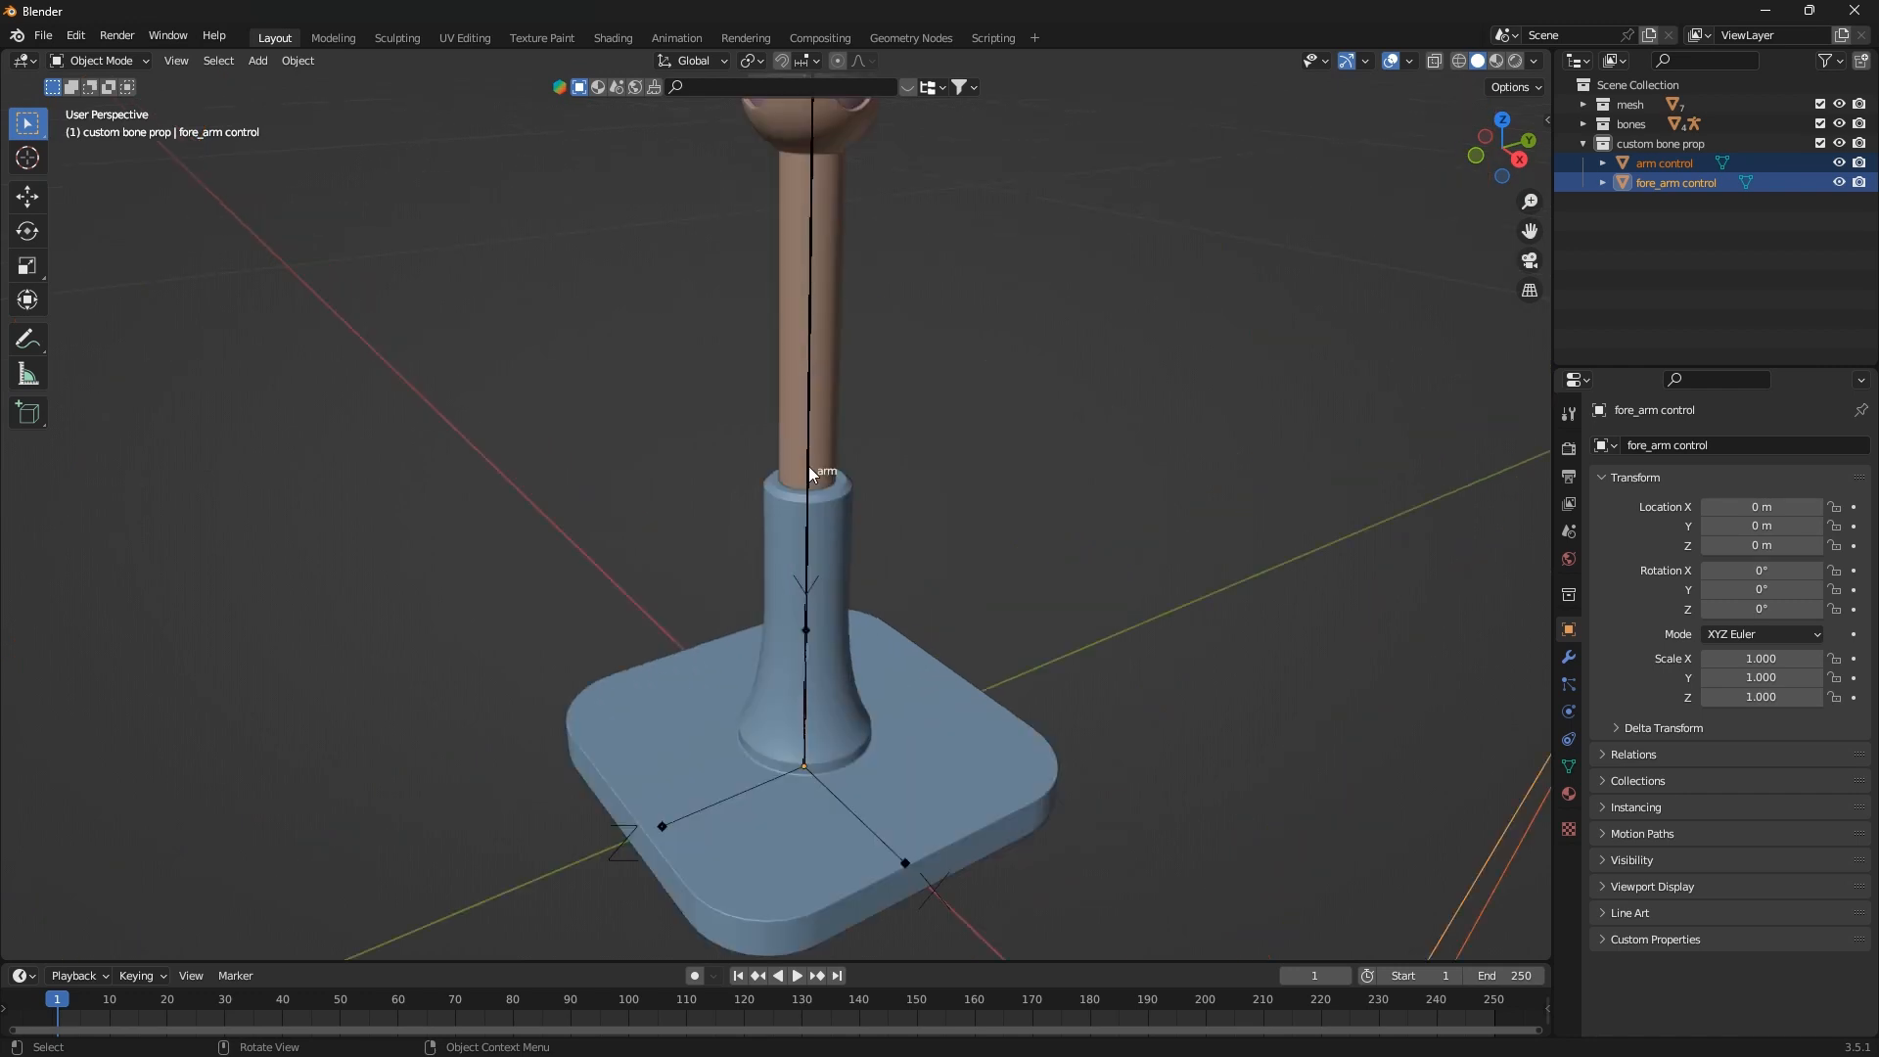
click(809, 465)
scroll(794, 585, down, 8)
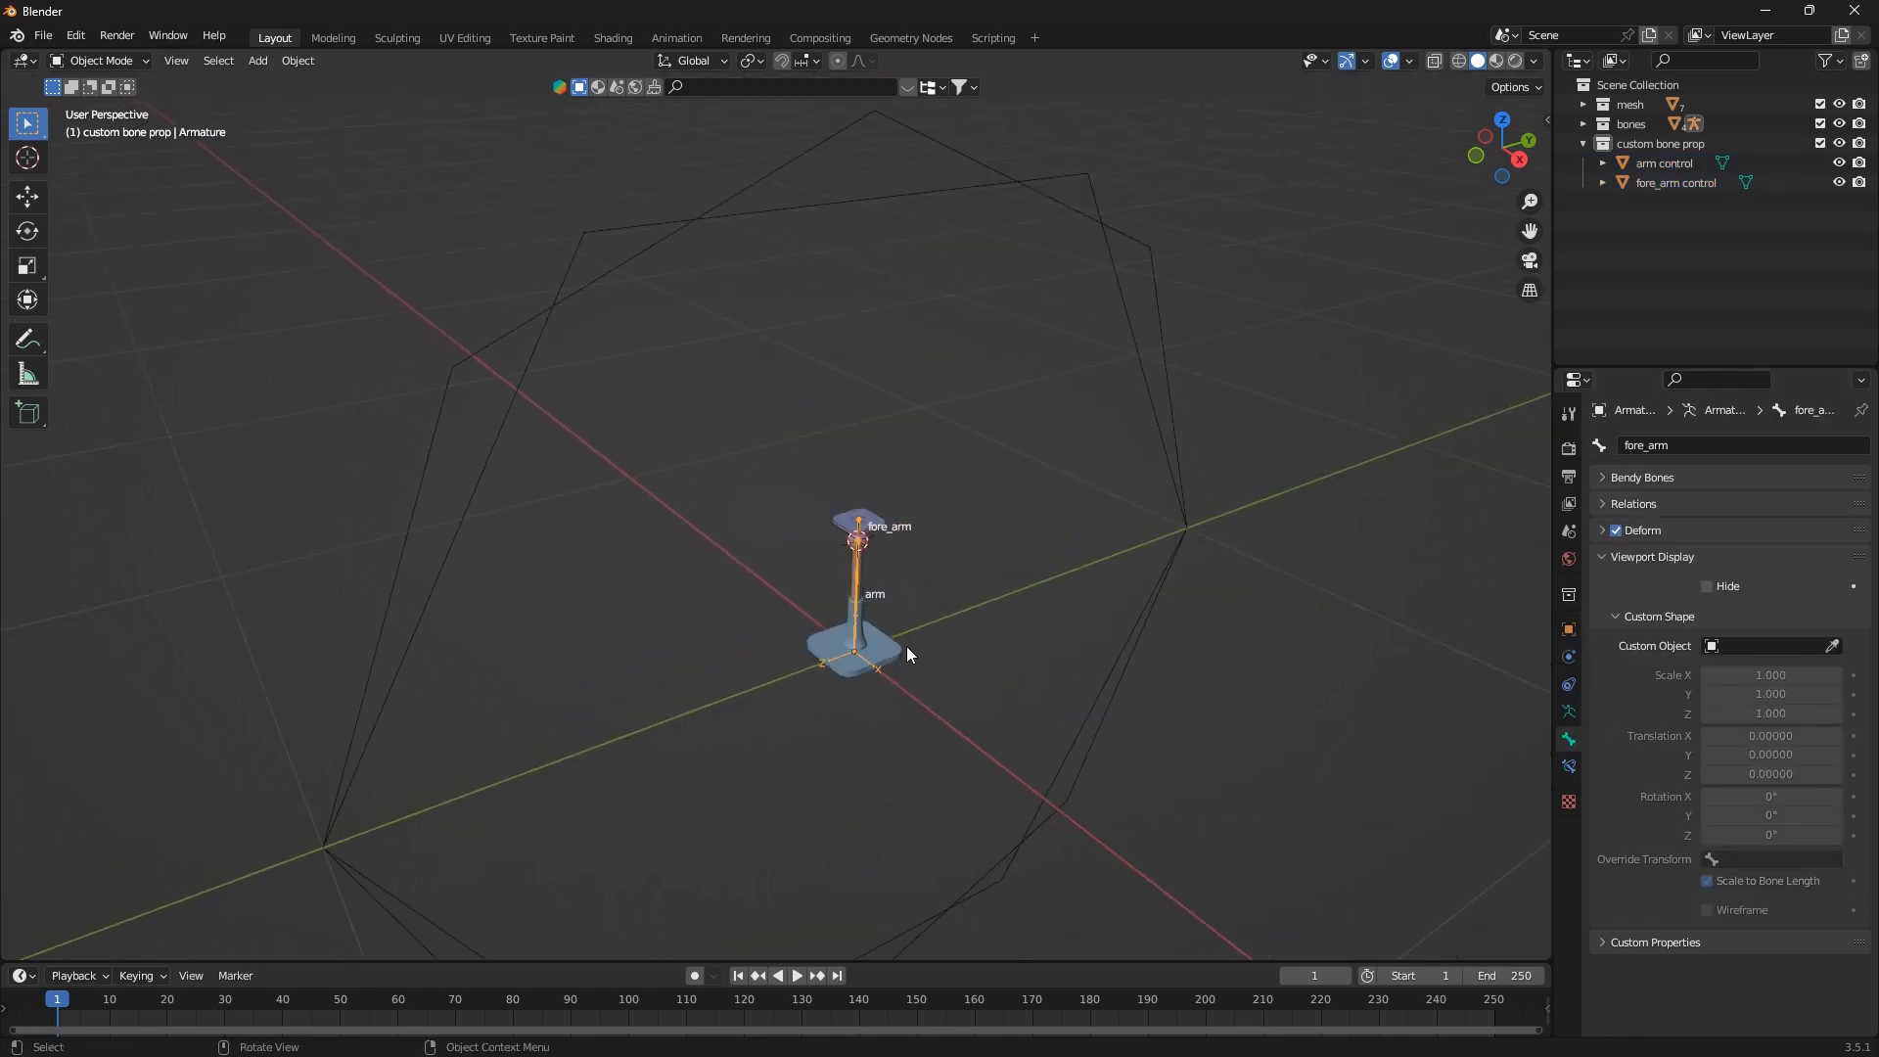
scroll(908, 647, up, 1)
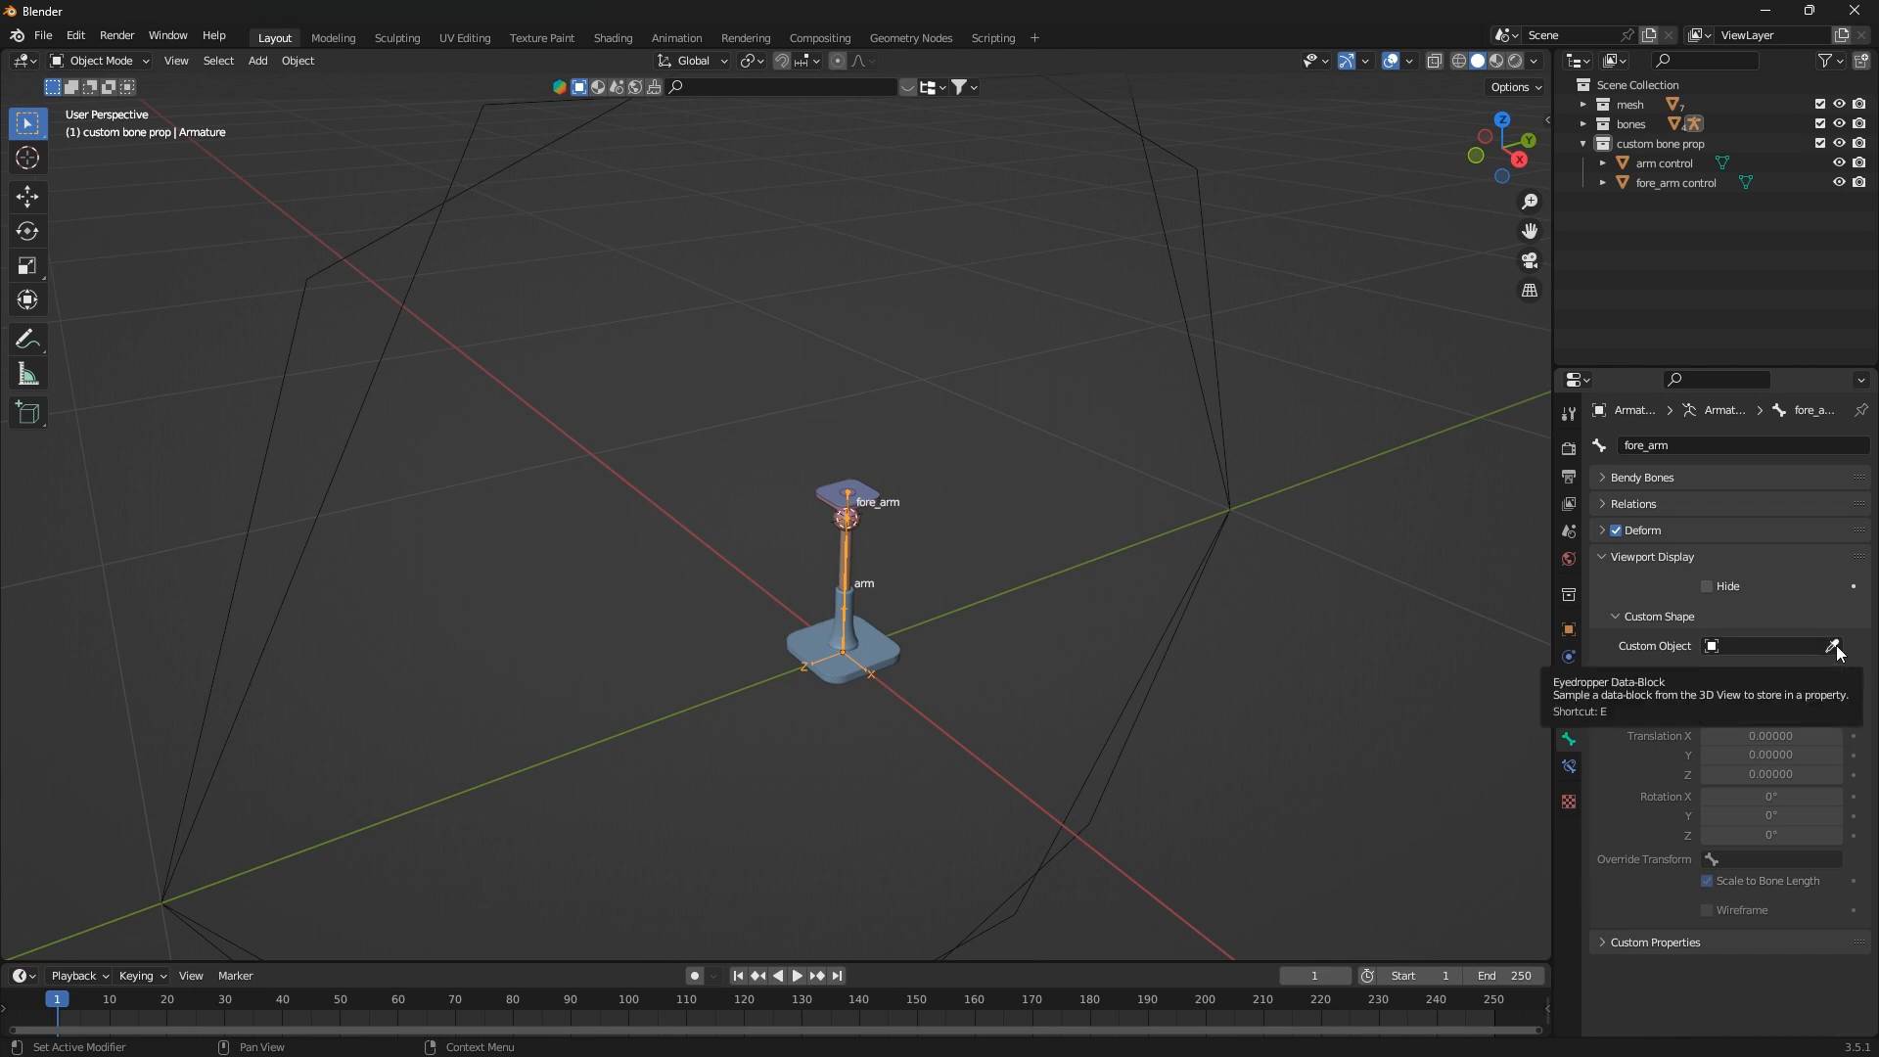
click(1715, 648)
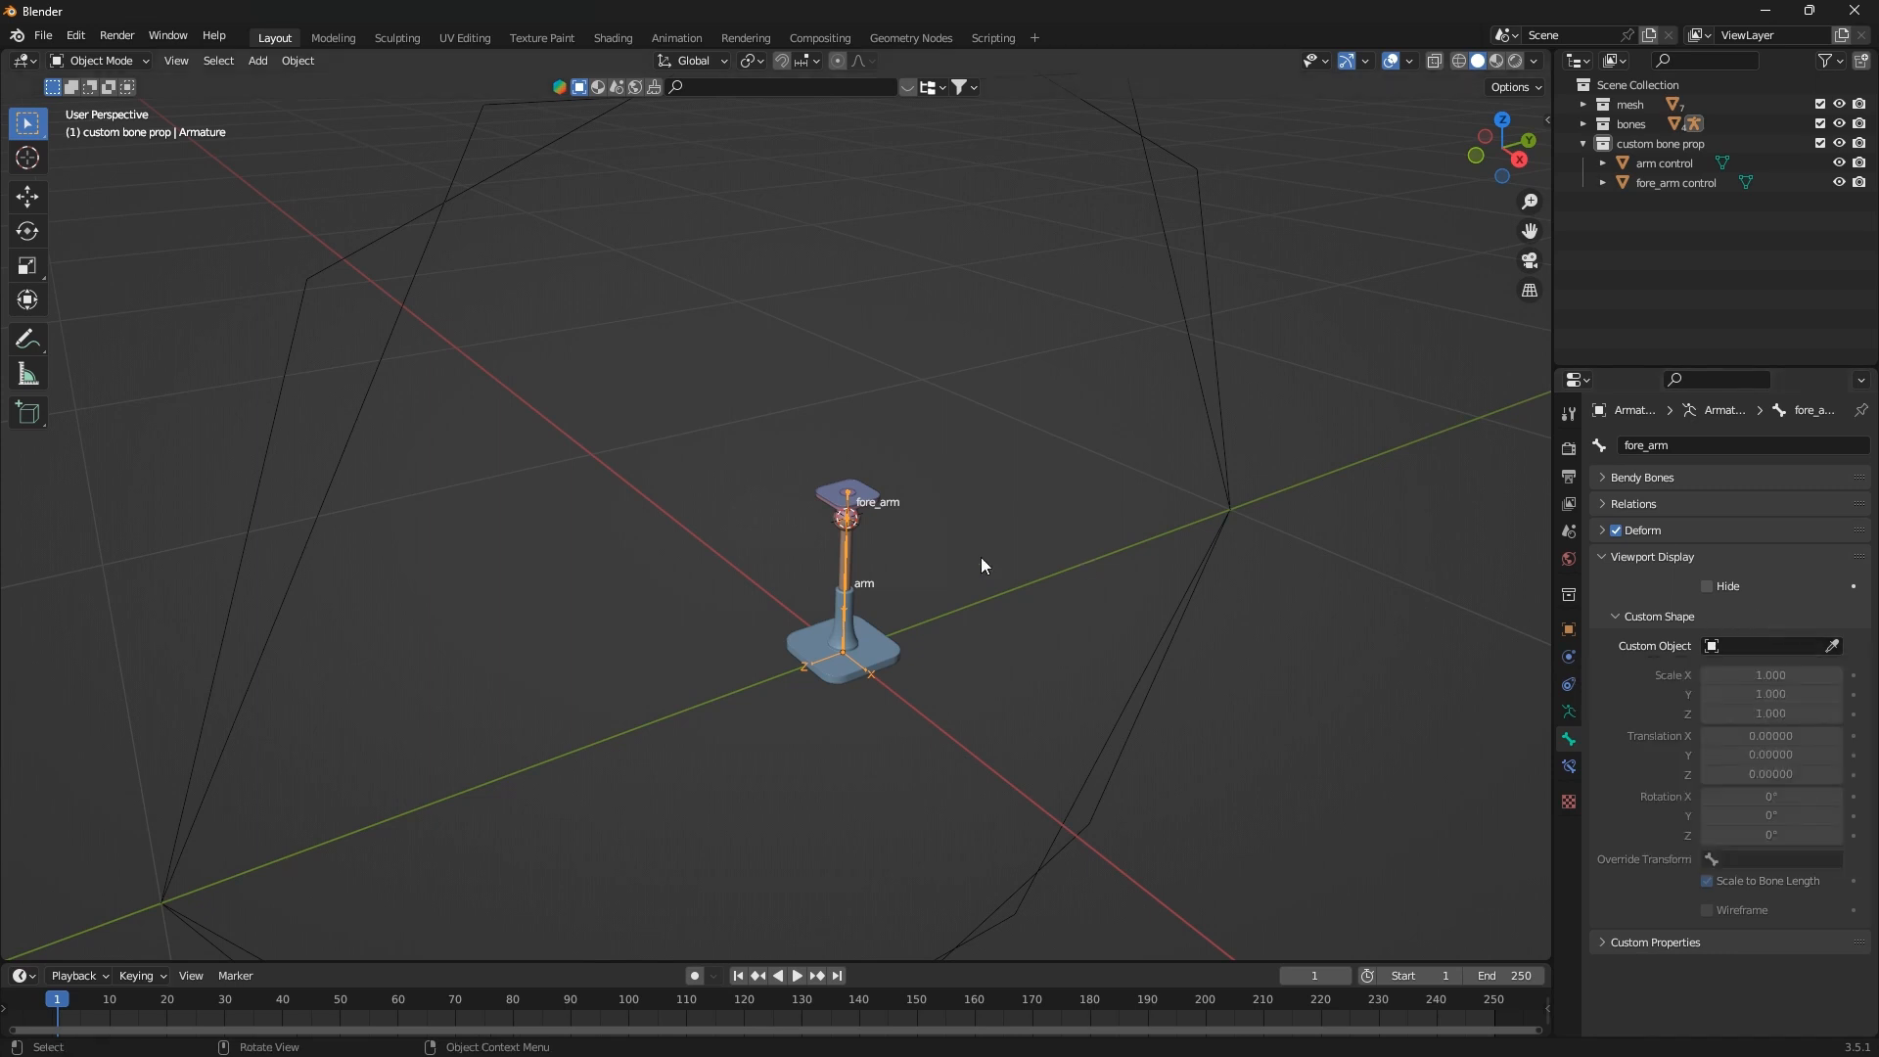
middle_drag(981, 557, 962, 324)
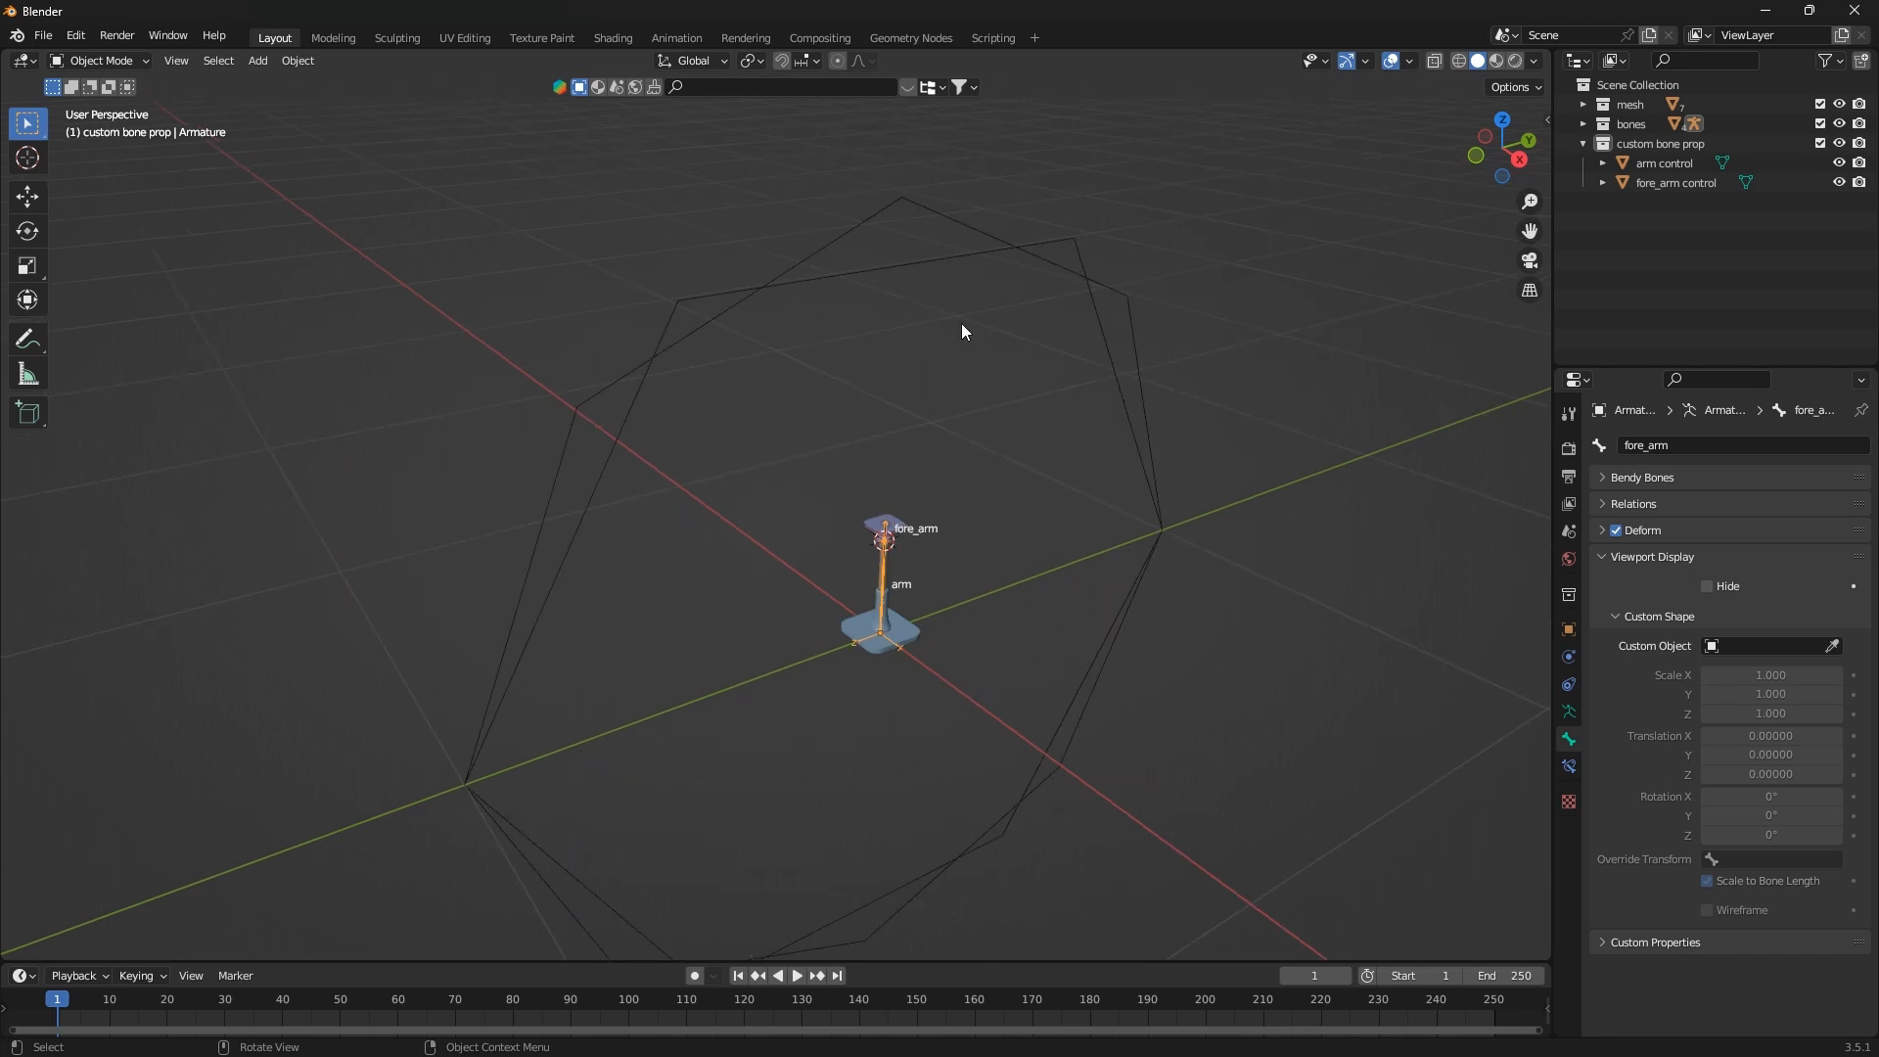
click(912, 207)
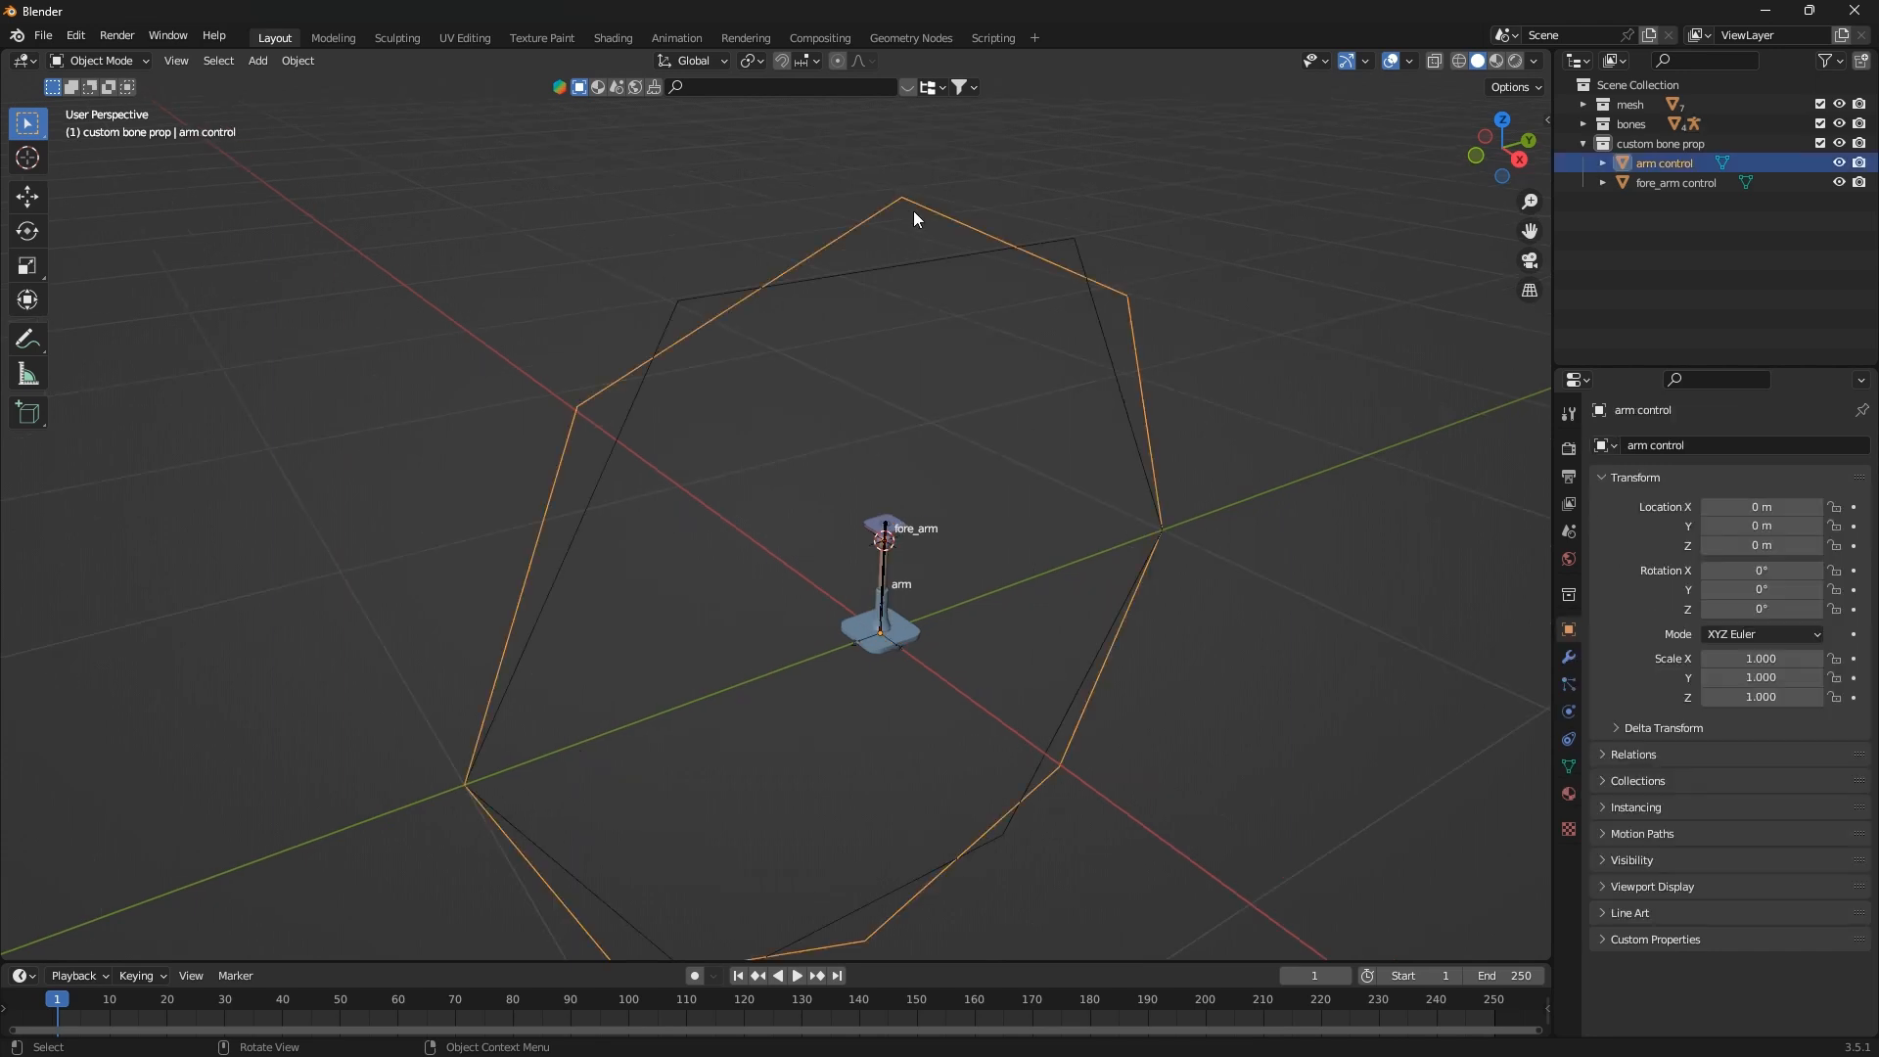
click(1111, 334)
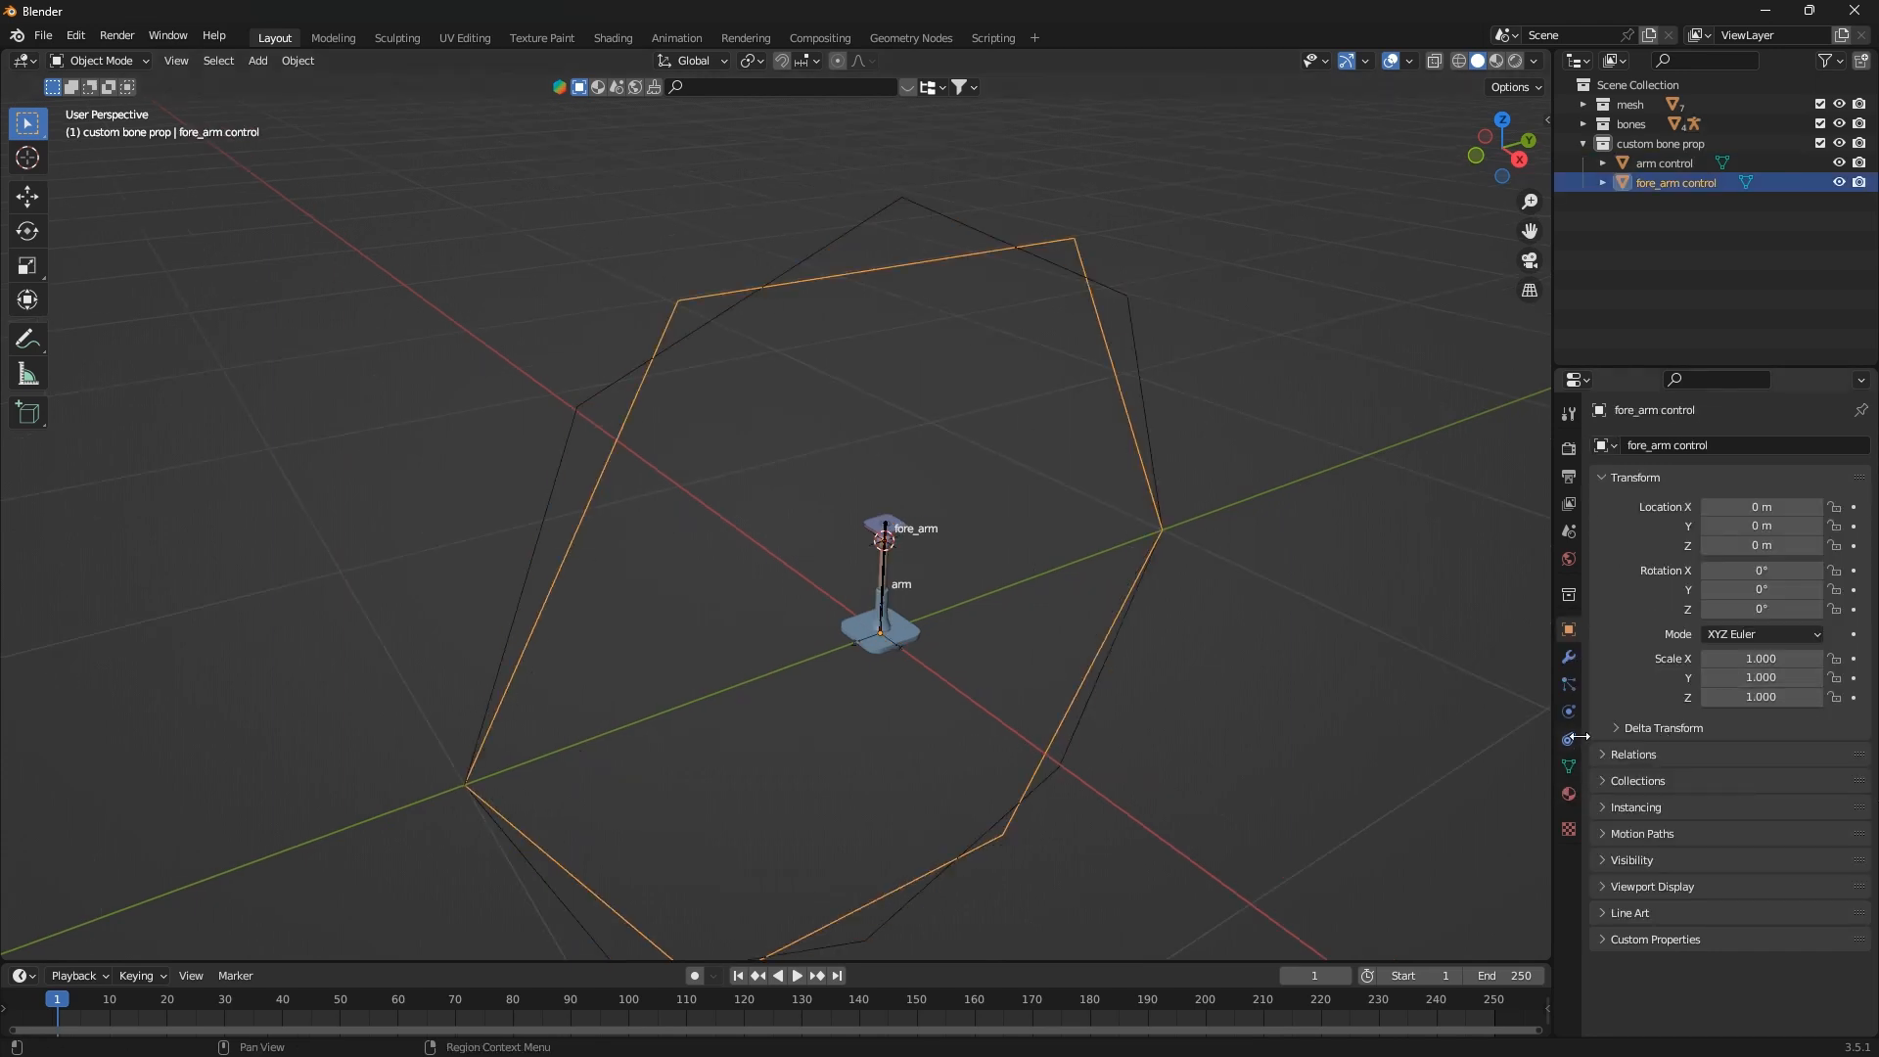
Assign the six-sided fore_arm control mesh as the custom shape object of the armature's fore_arm bone
scroll(880, 560, up, 5)
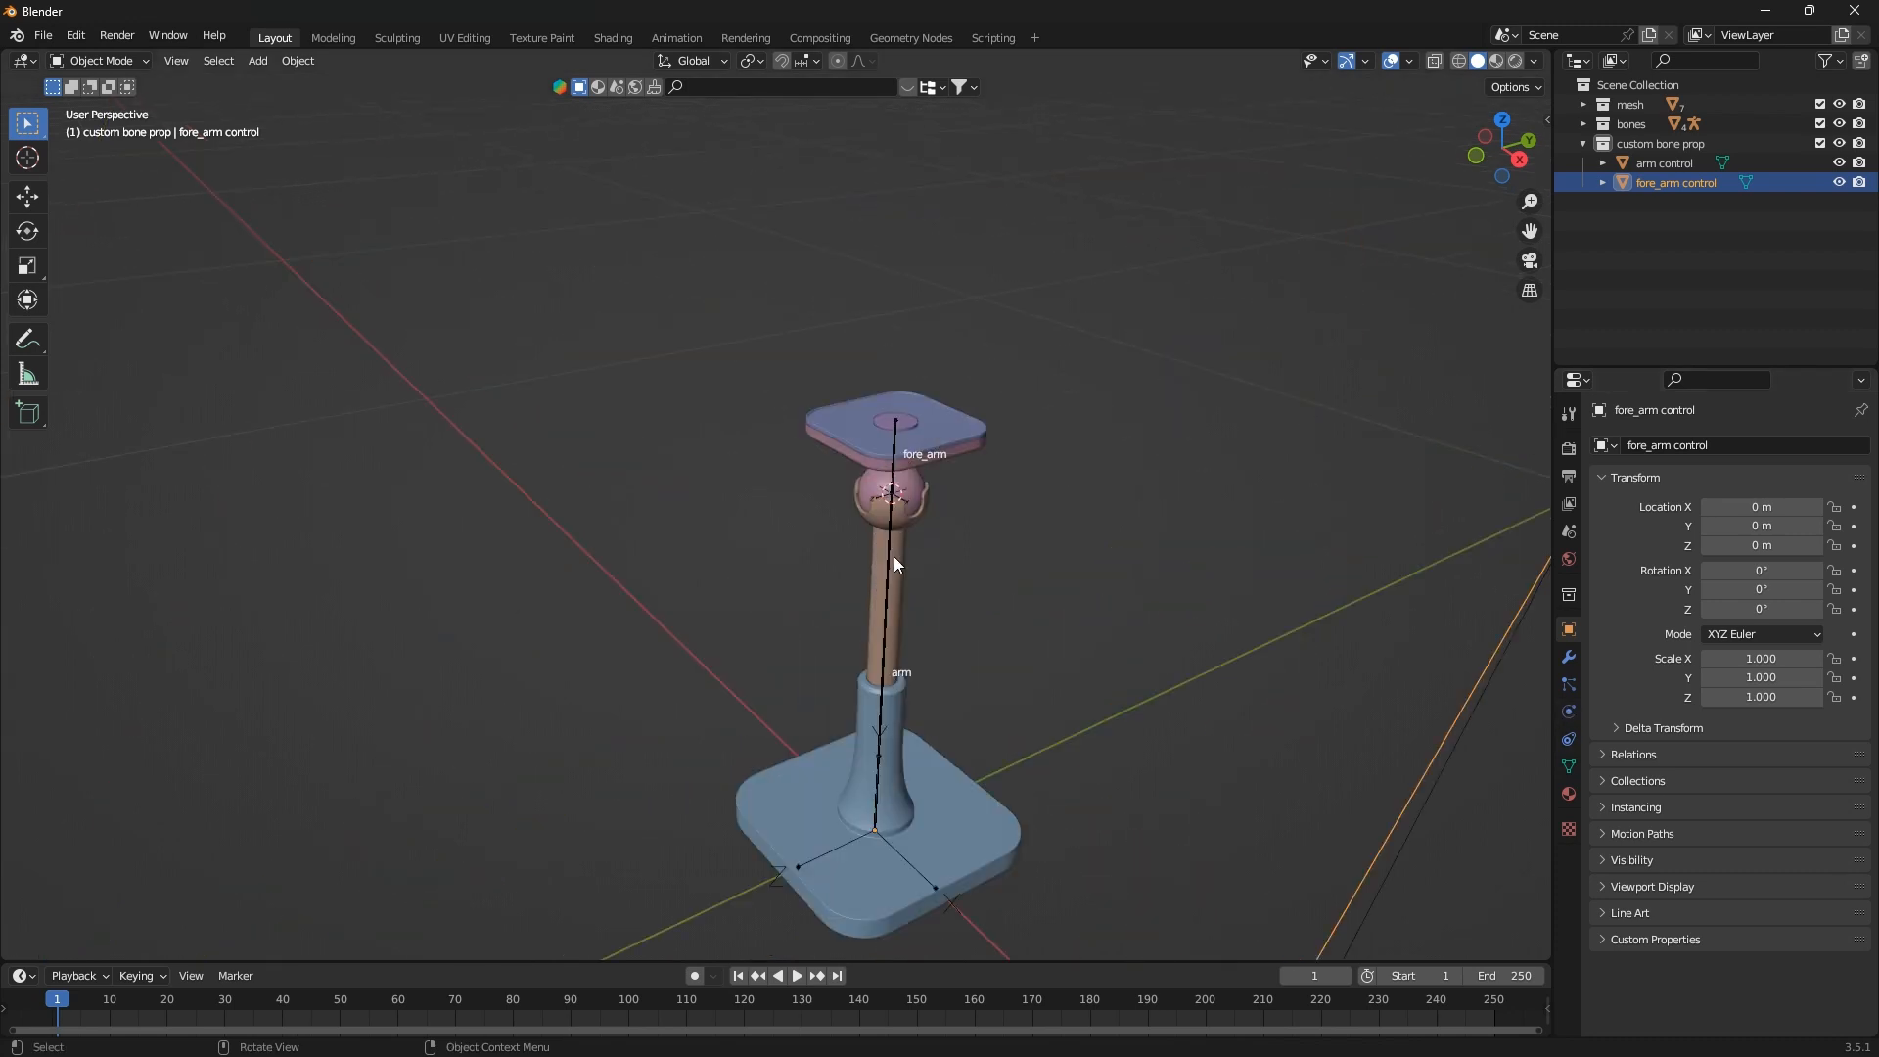
scroll(893, 610, up, 2)
click(886, 607)
scroll(883, 610, down, 6)
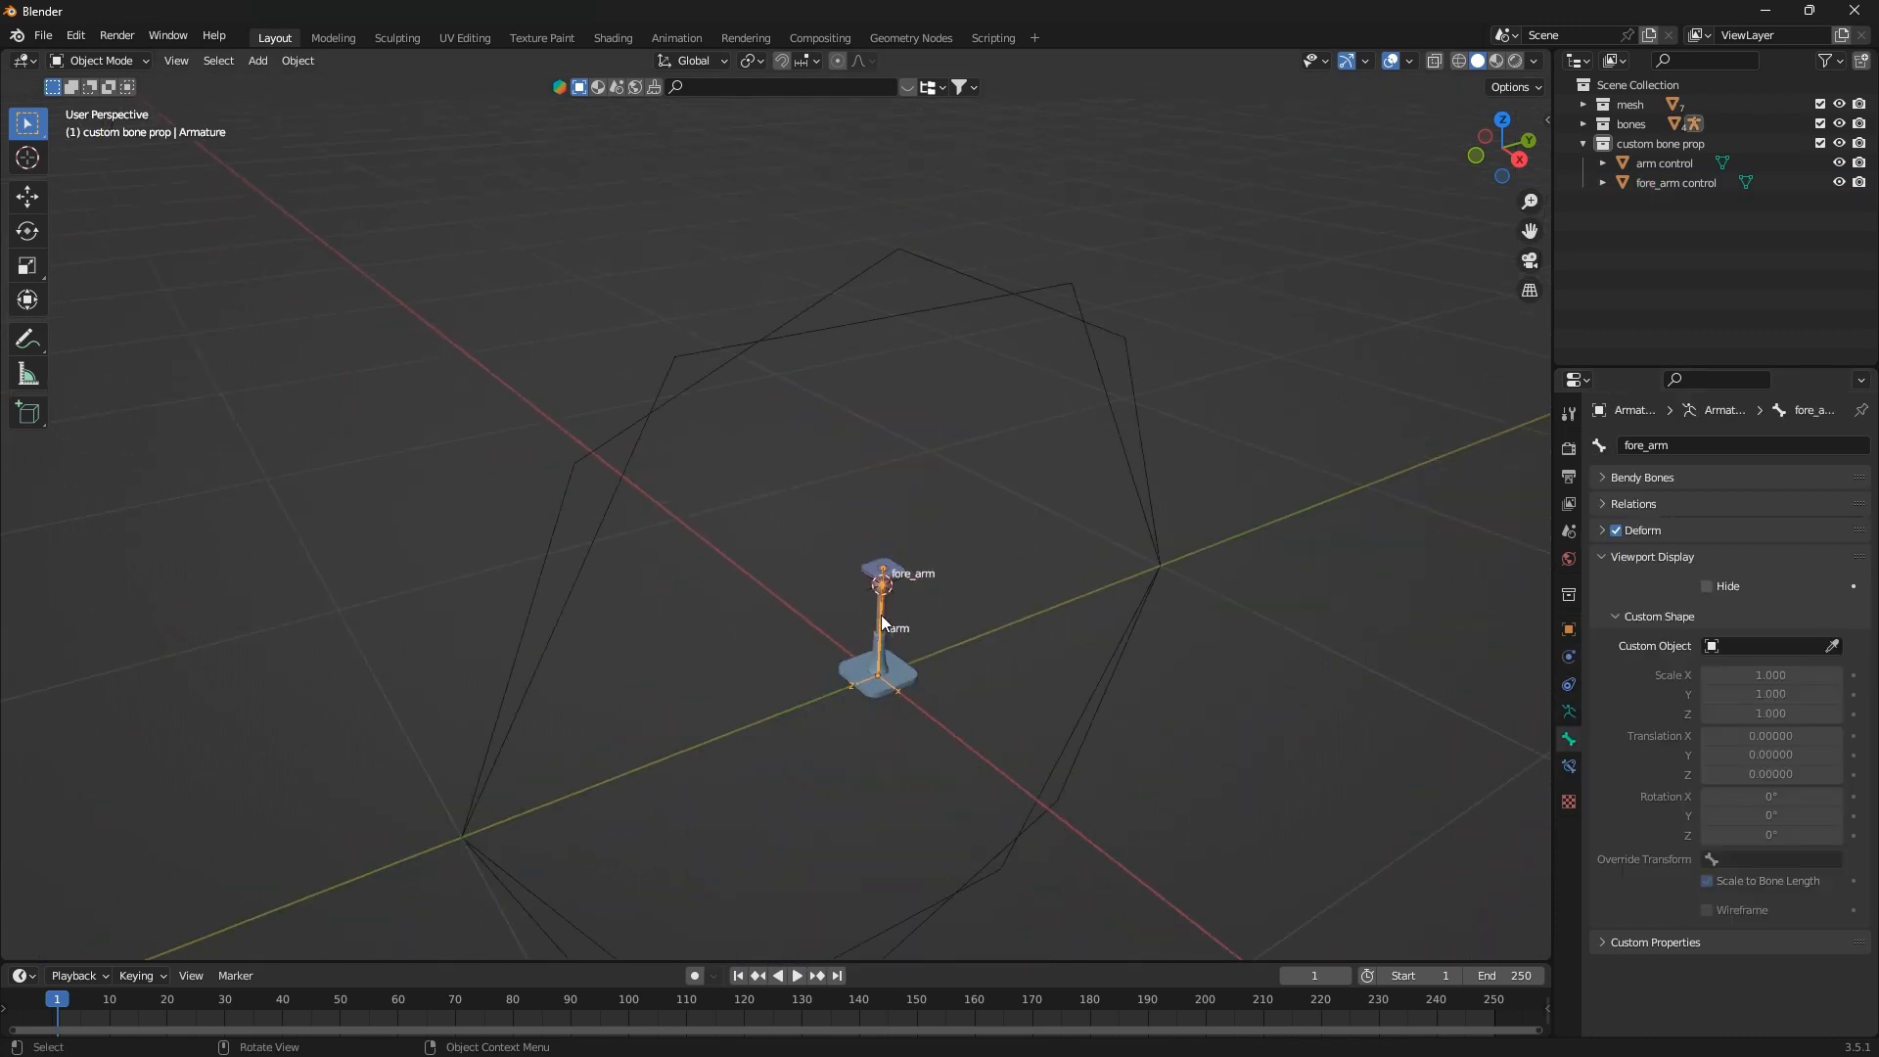
scroll(881, 616, up, 2)
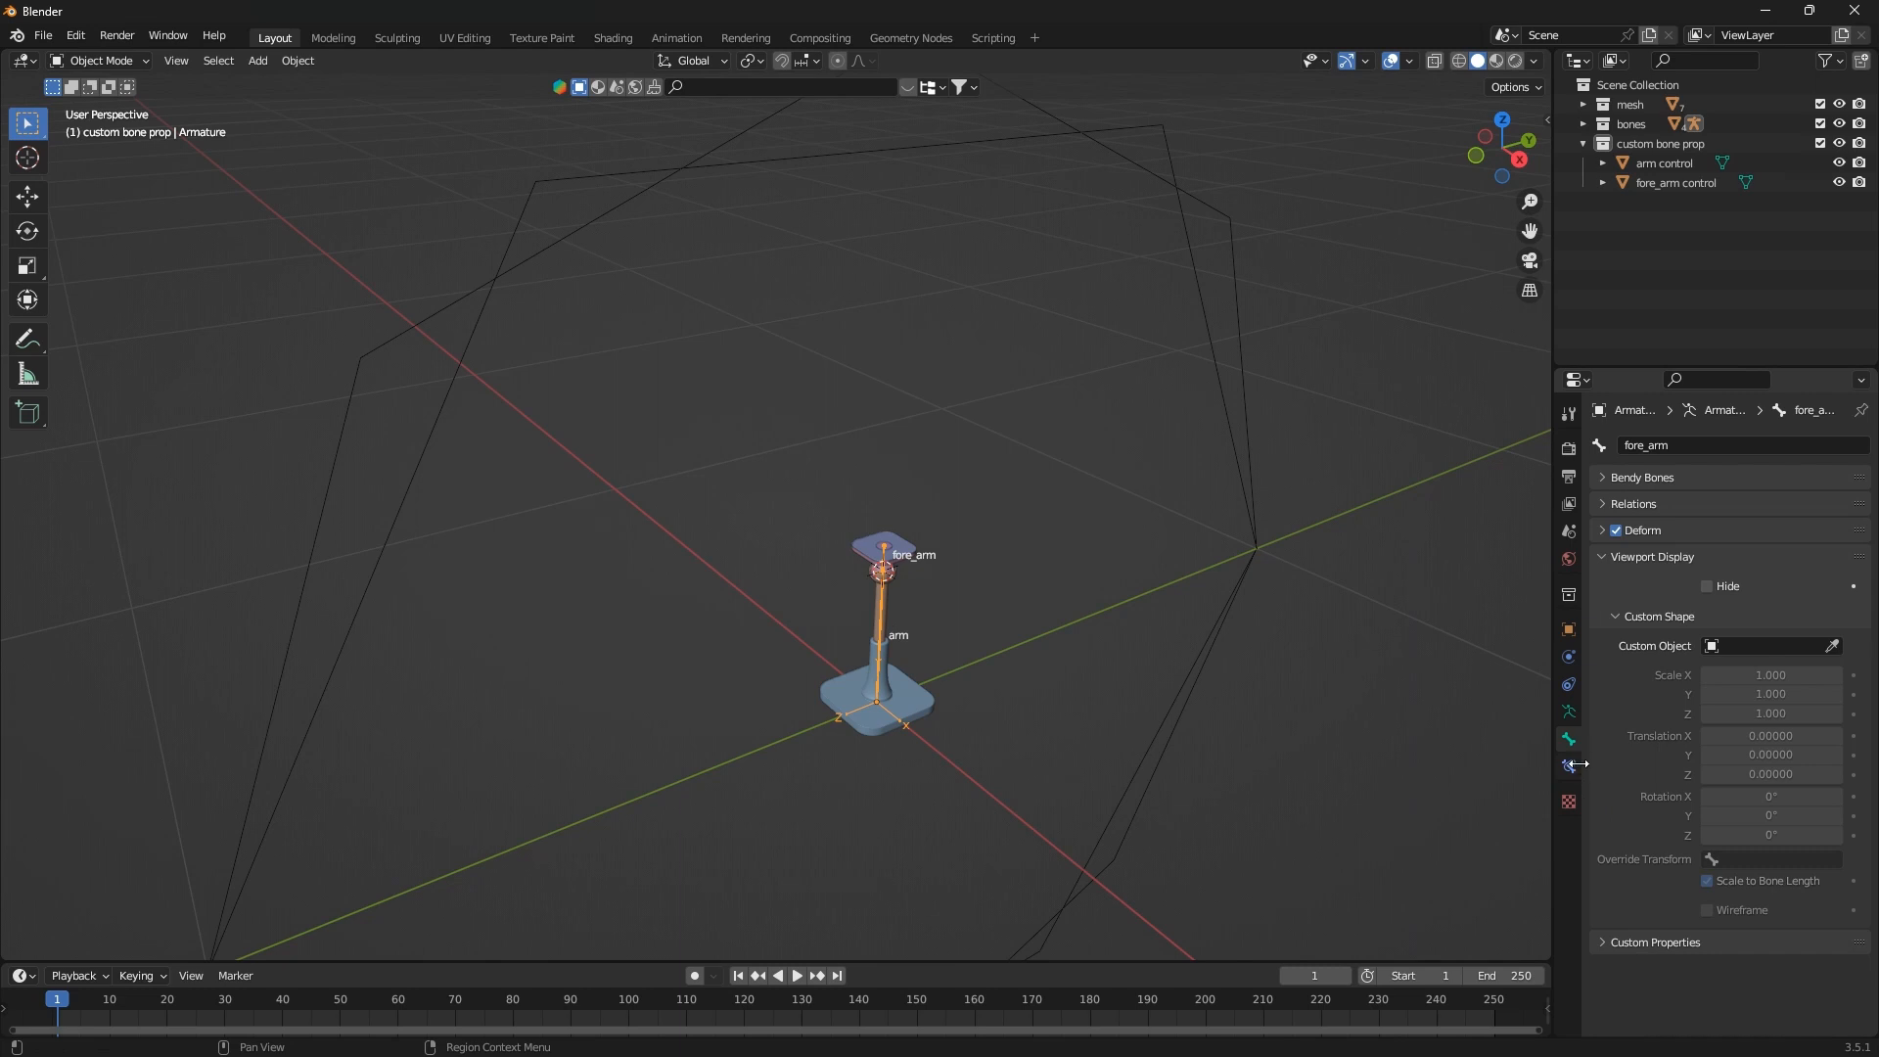
click(1832, 648)
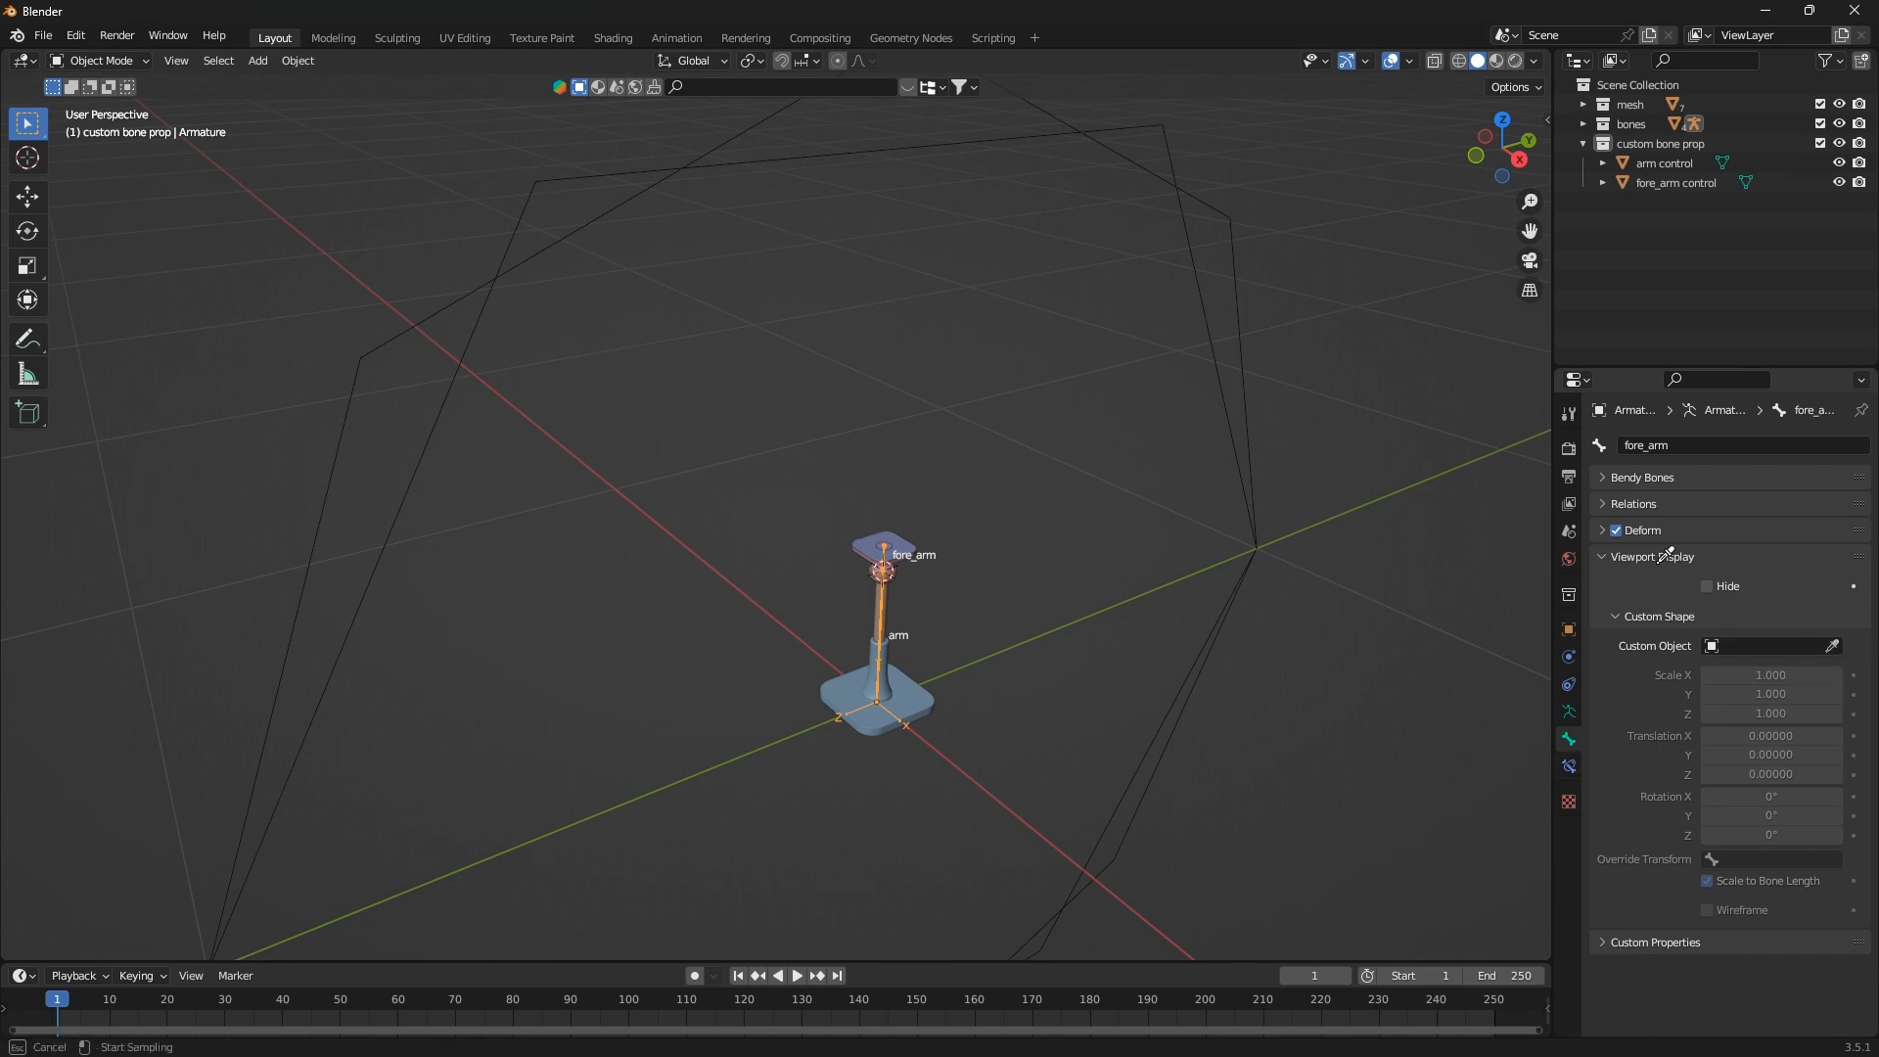
click(1179, 137)
scroll(900, 632, up, 3)
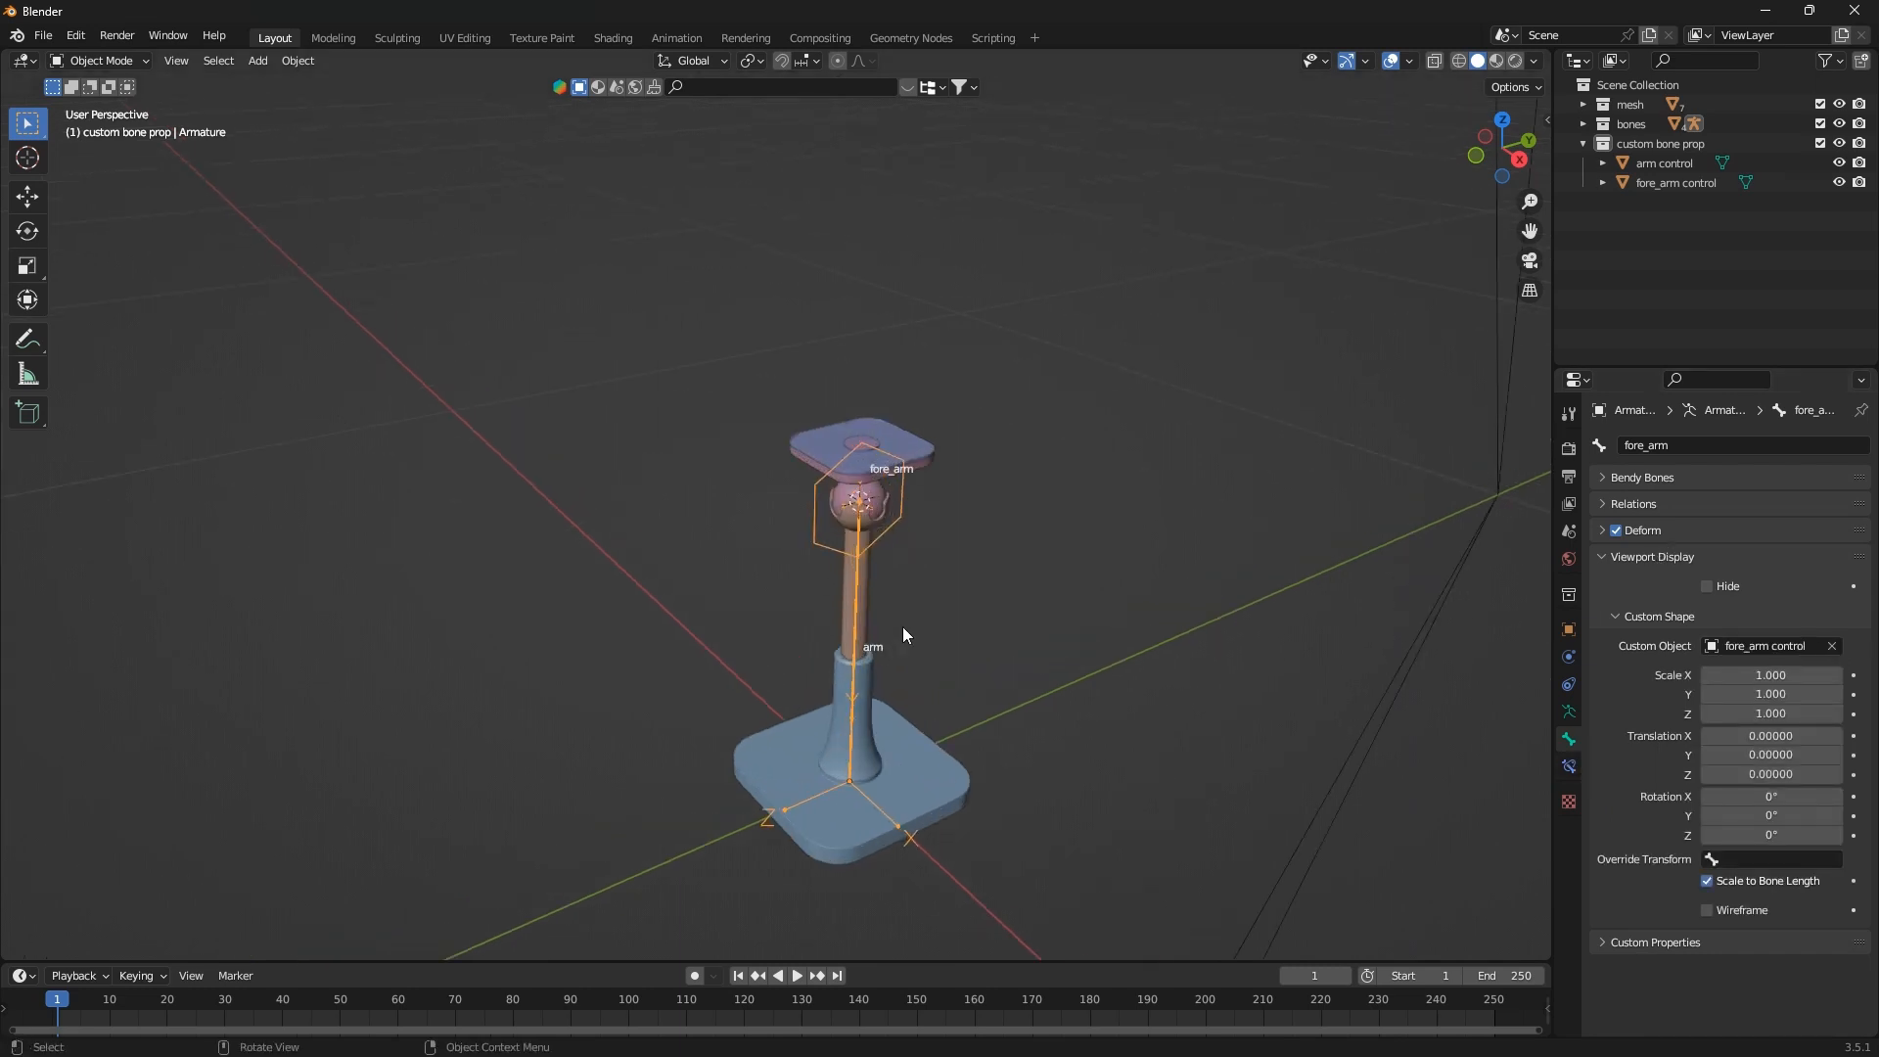
scroll(879, 575, up, 4)
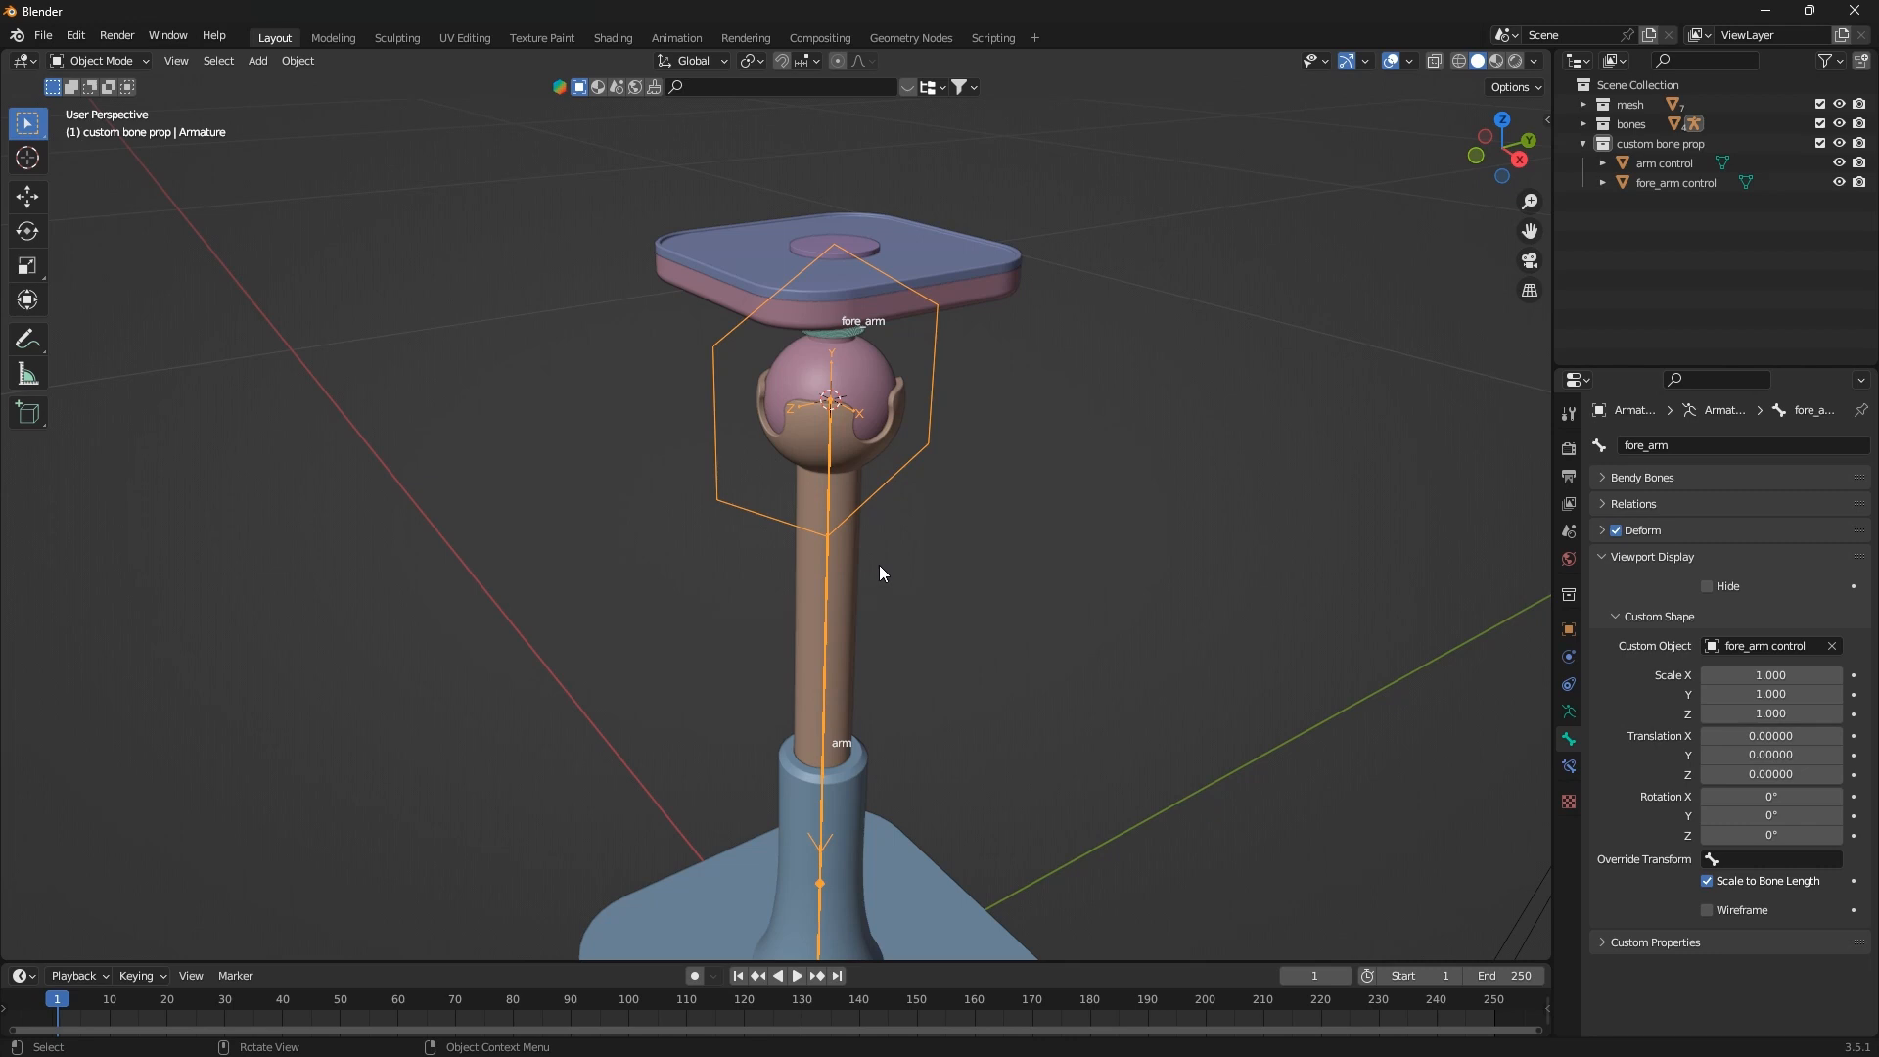
scroll(892, 572, down, 6)
click(1105, 528)
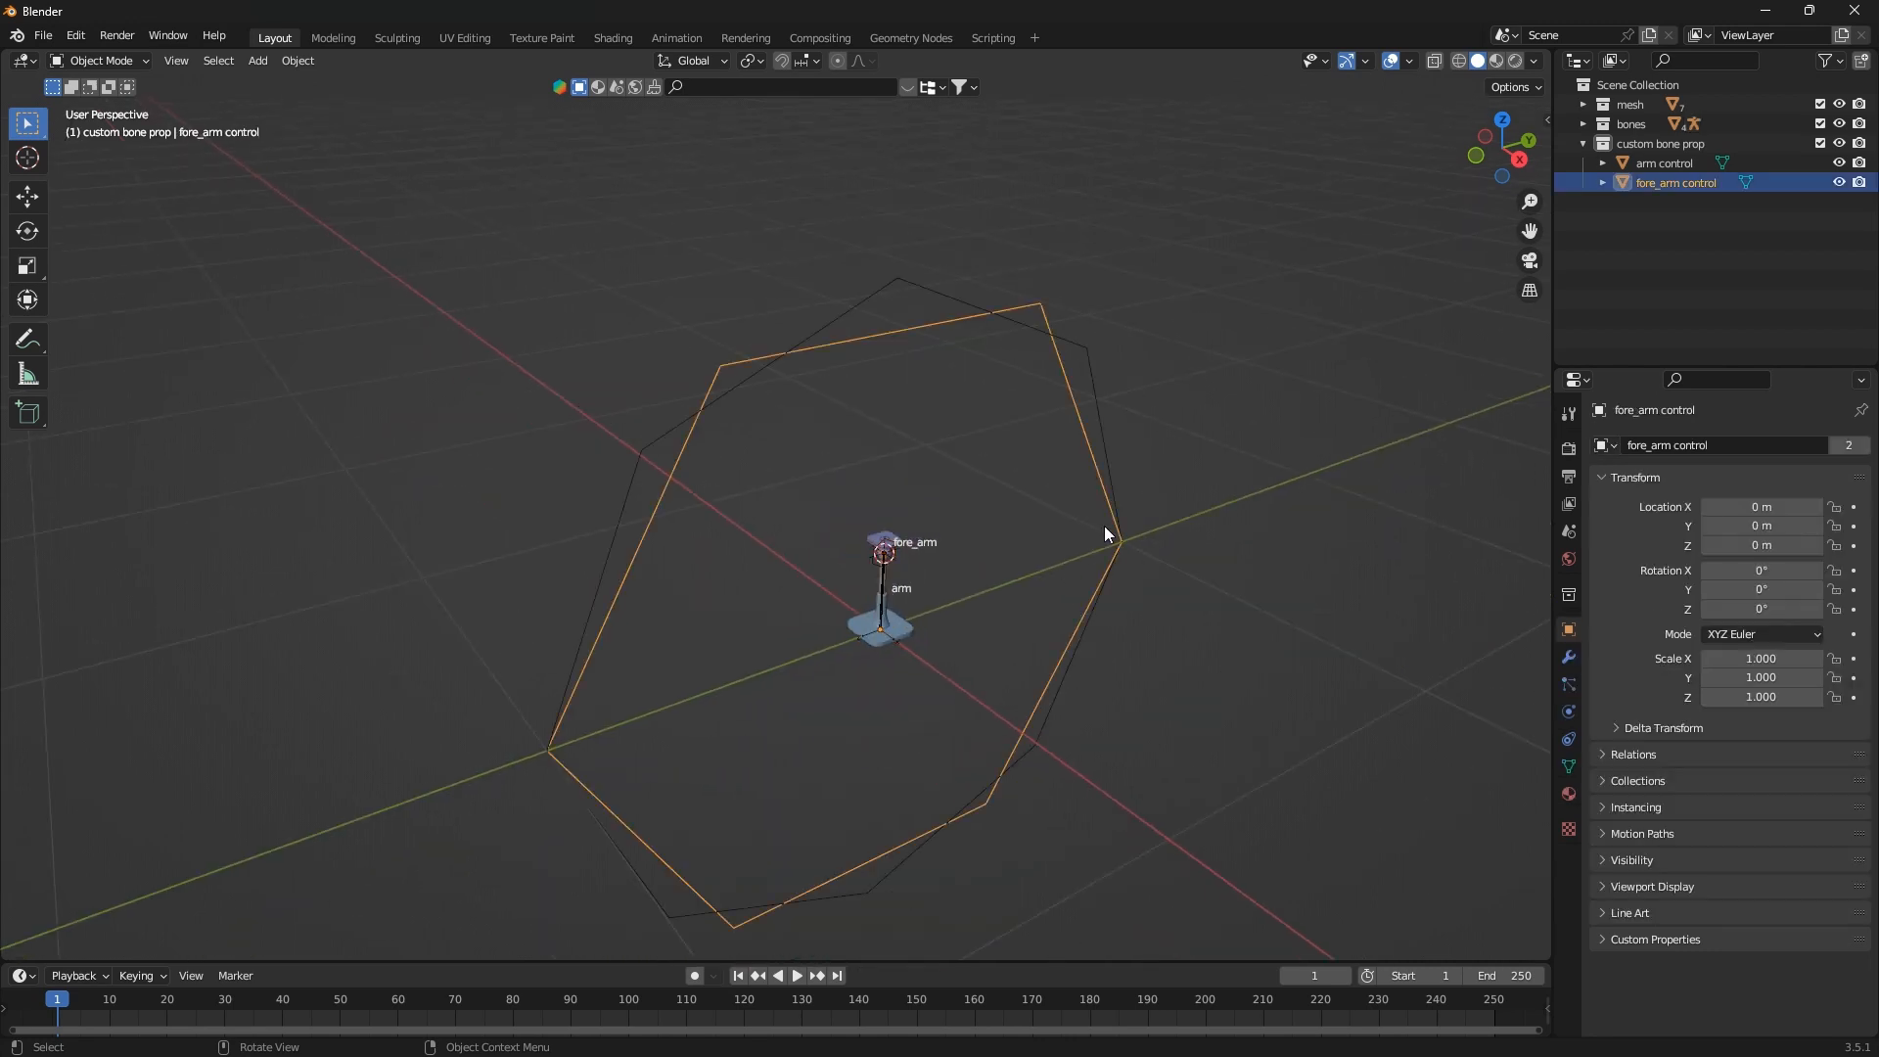
click(1096, 375)
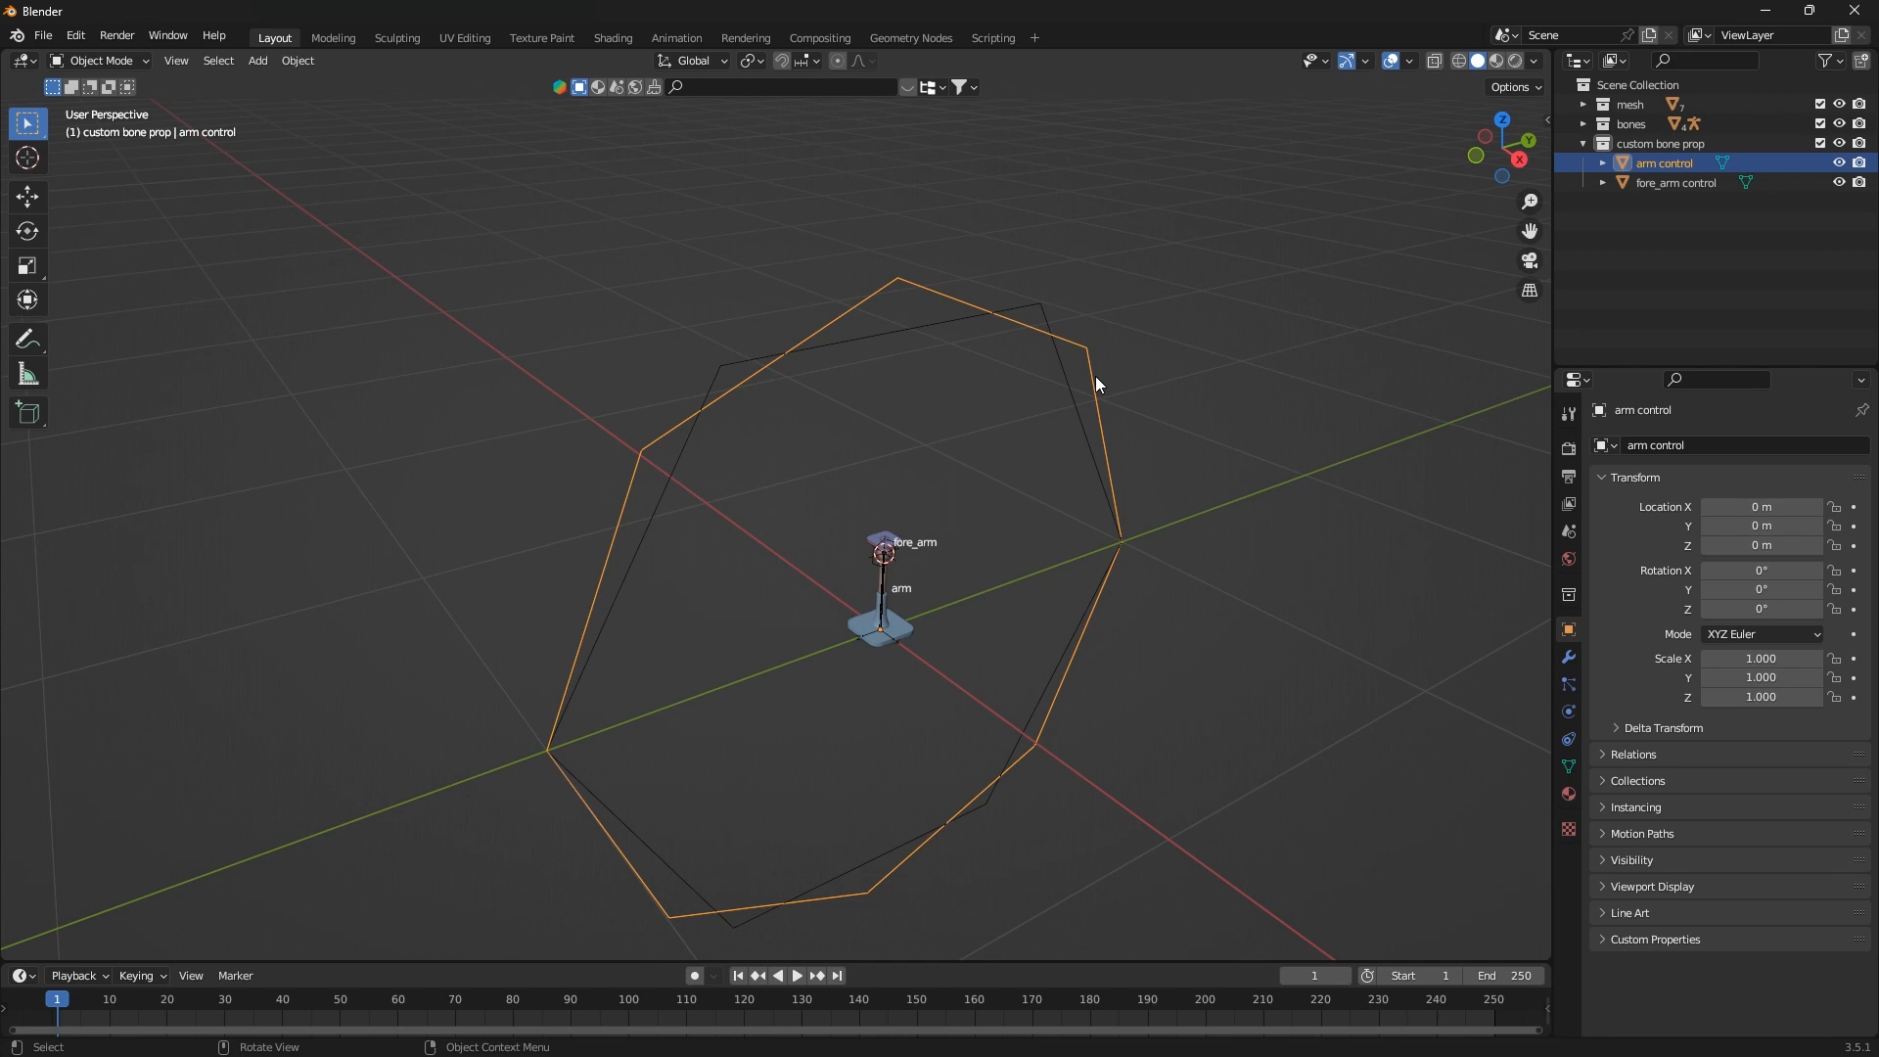
scroll(895, 554, up, 5)
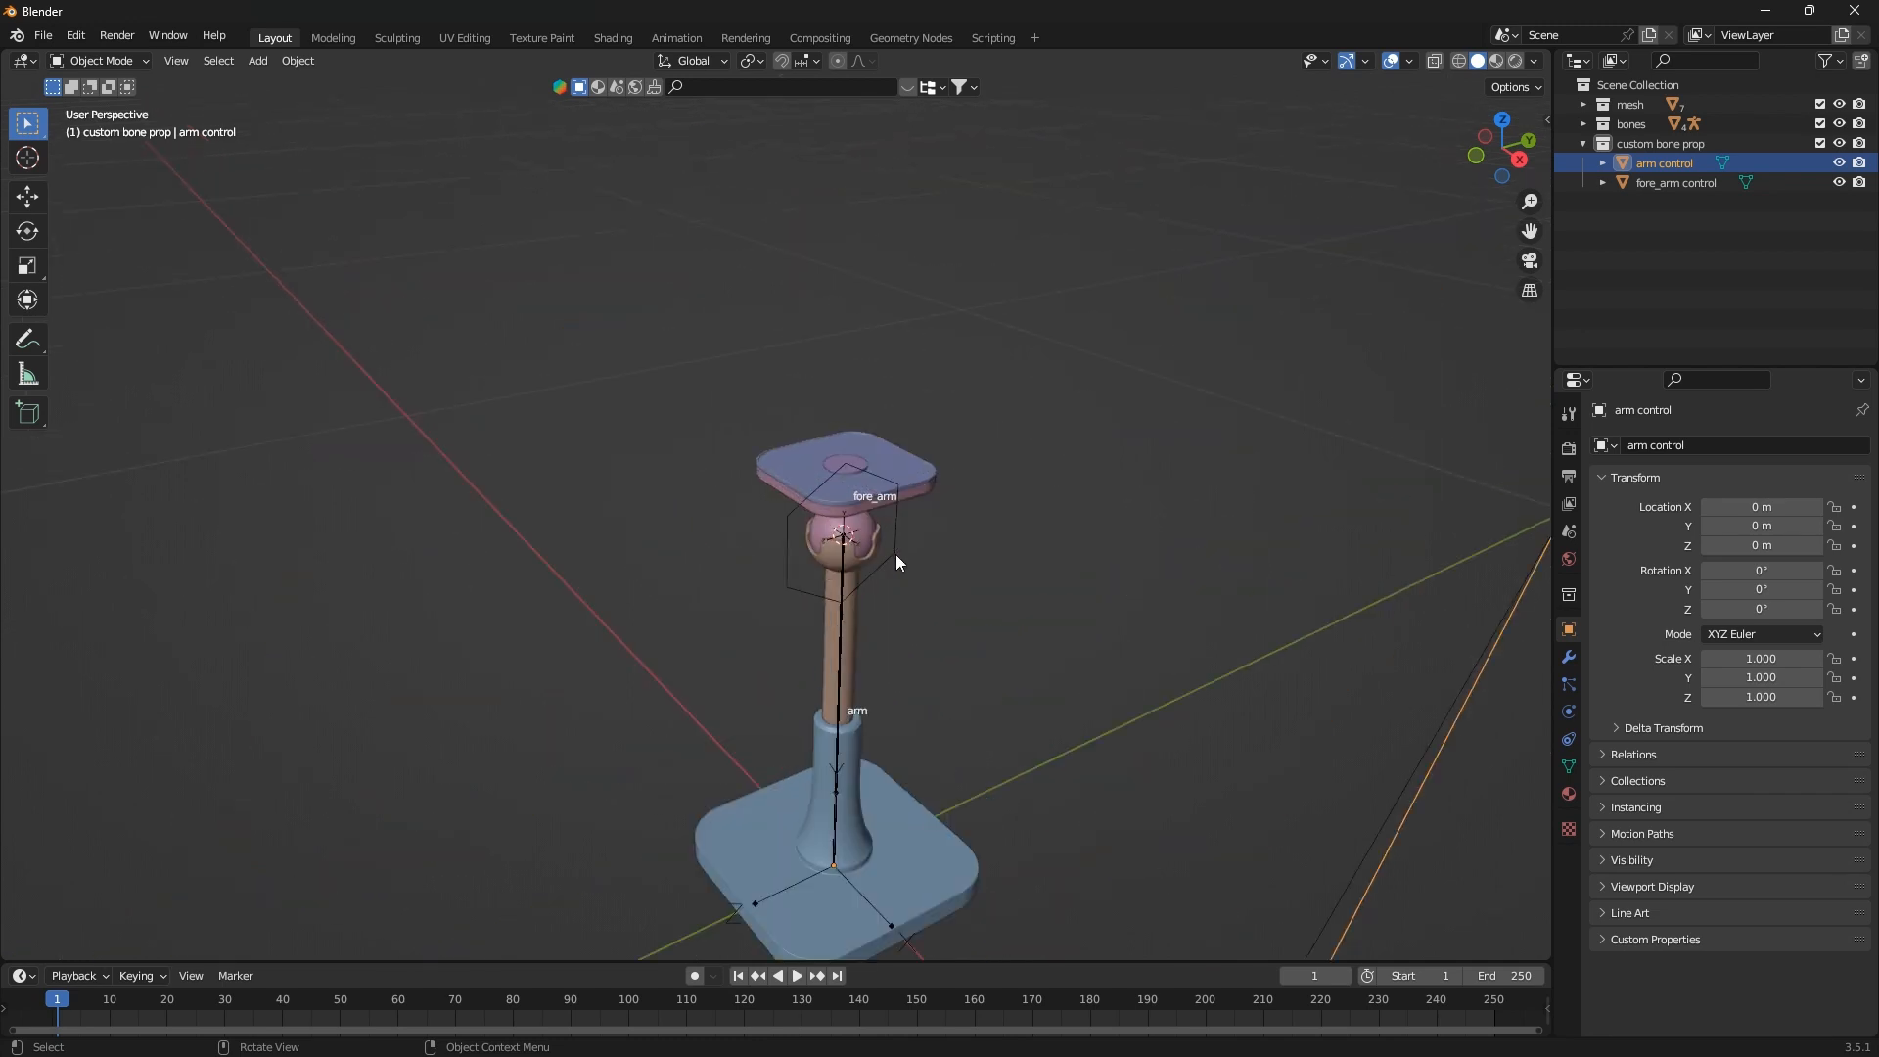
scroll(910, 555, down, 5)
Undo the fore_arm custom shape assignment and the 90° rotation of both control circles, ending in Object Mode
ctrl+click(943, 558)
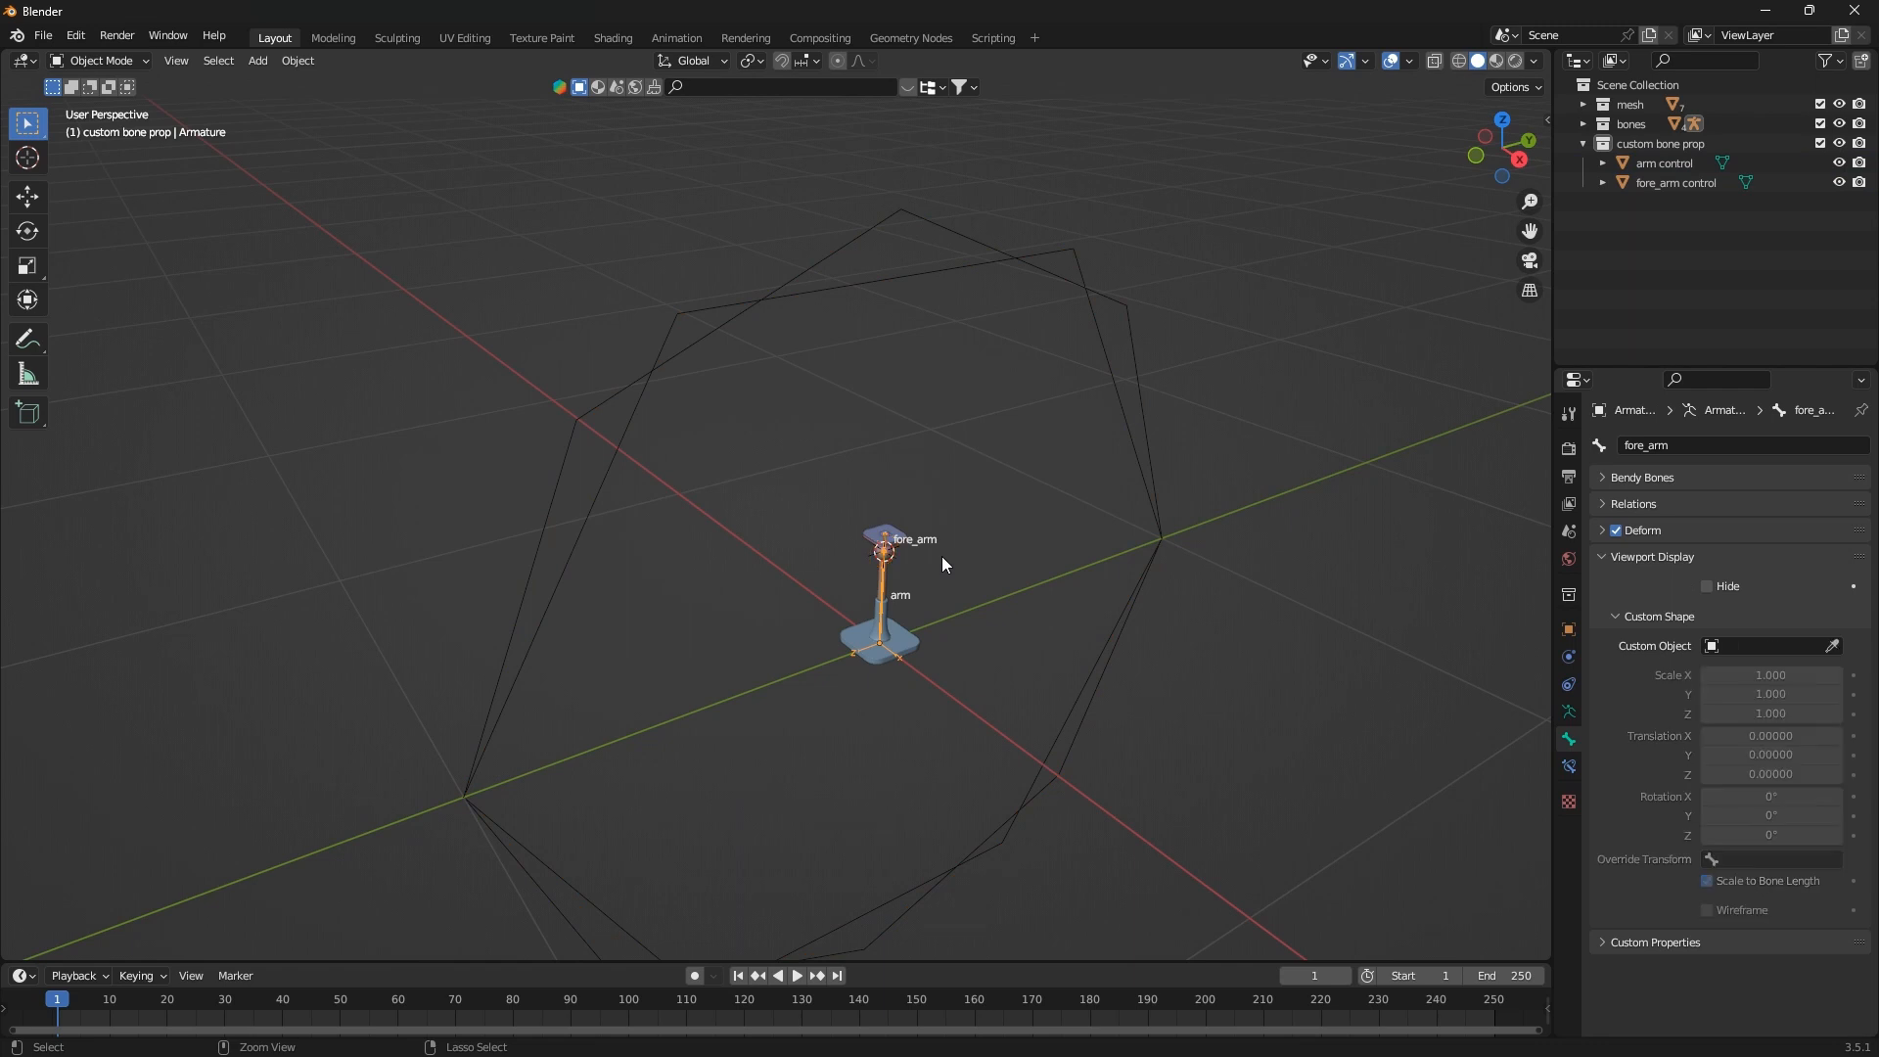
key(ctrl+z)
key(ctrl+z)
key(ctrl+z)
key(ctrl+z)
key(Tab)
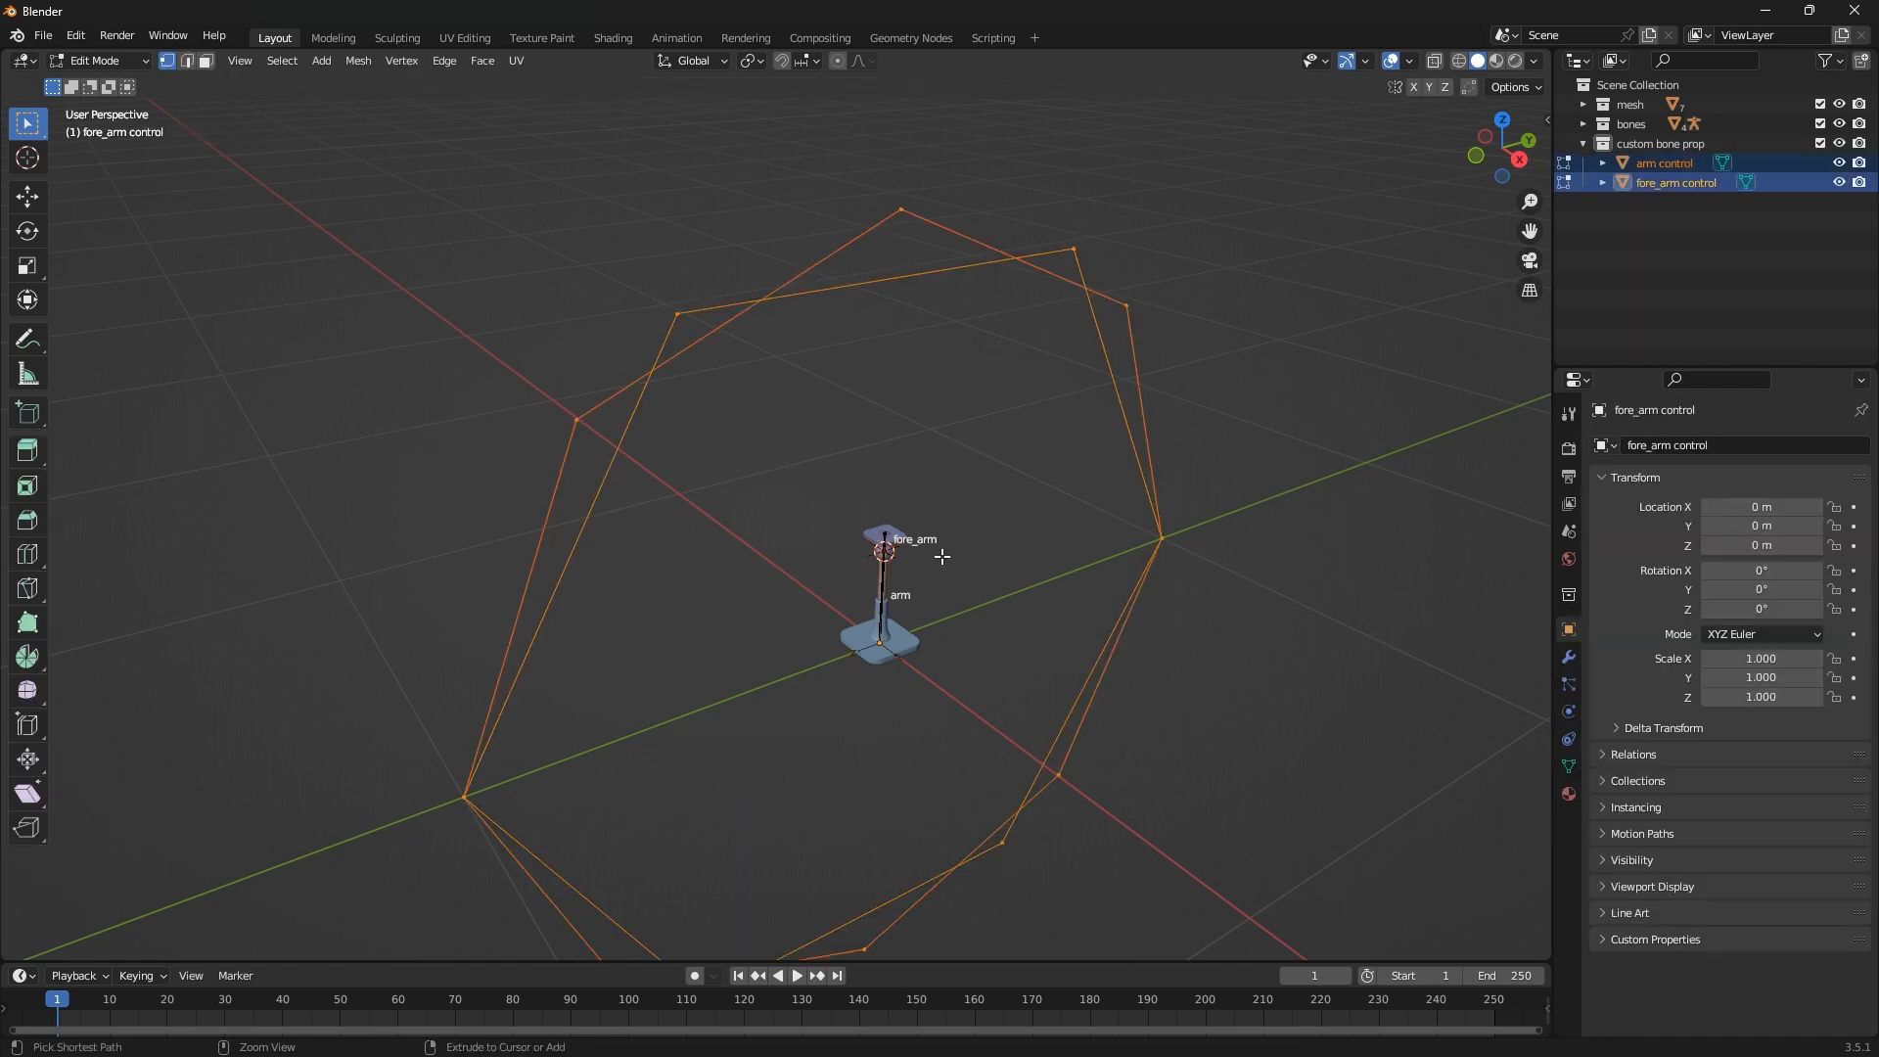
key(ctrl+z)
key(Tab)
Assign the unrotated fore_arm control mesh as the custom shape object of the armature's fore_arm bone
scroll(914, 557, up, 2)
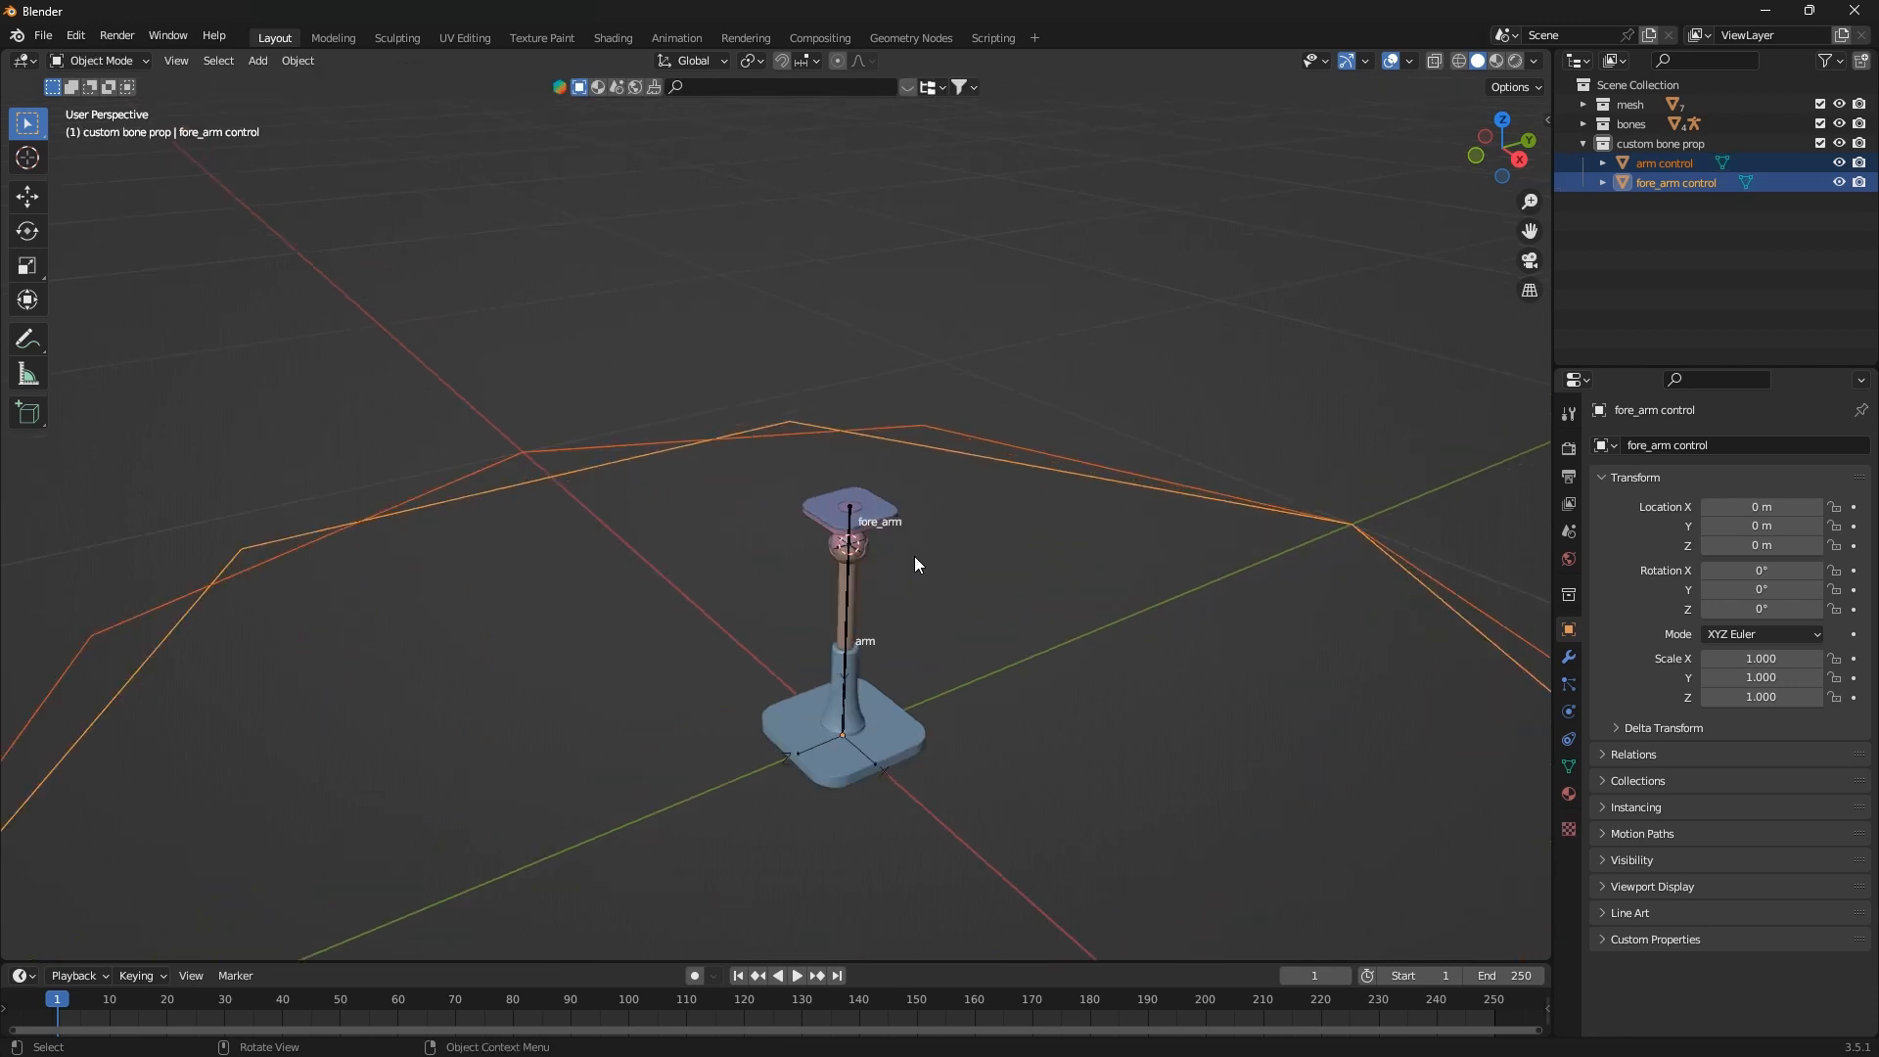
scroll(916, 556, up, 2)
scroll(857, 575, down, 3)
scroll(810, 510, up, 4)
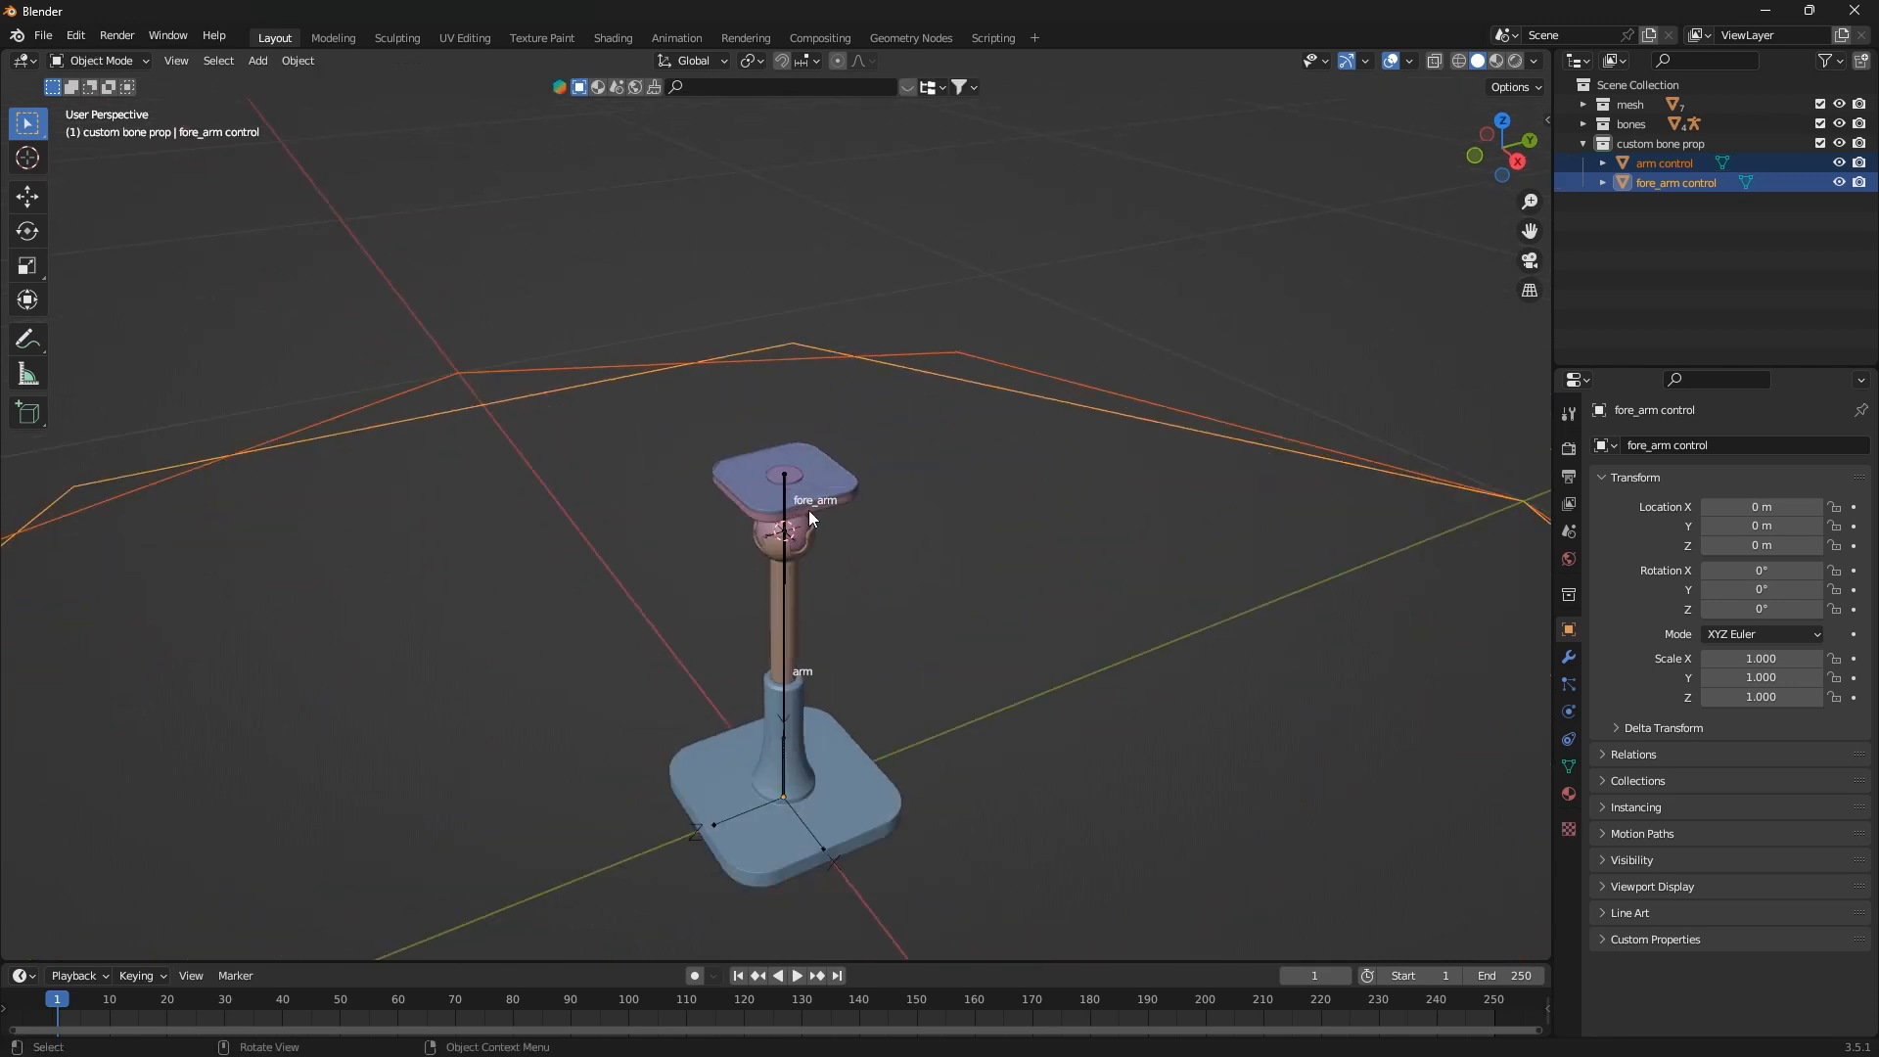
scroll(809, 509, up, 4)
click(751, 510)
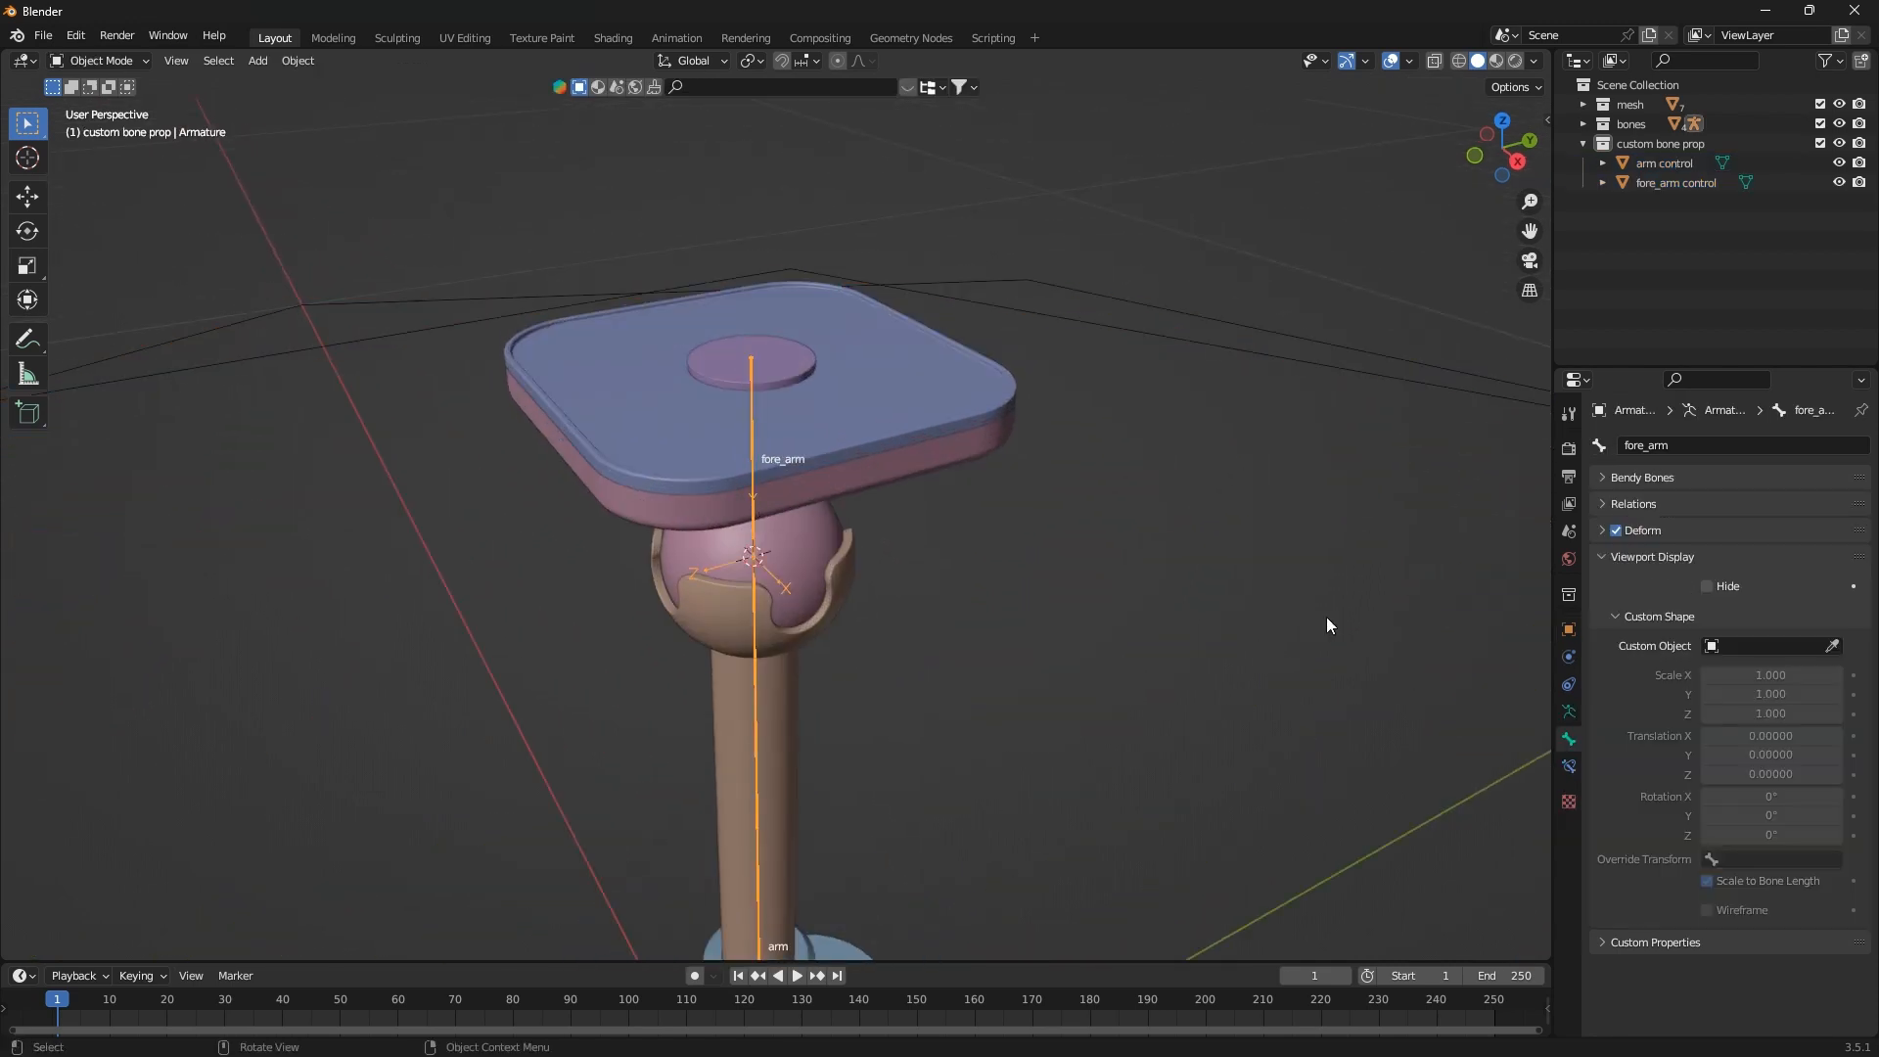
scroll(1083, 621, down, 5)
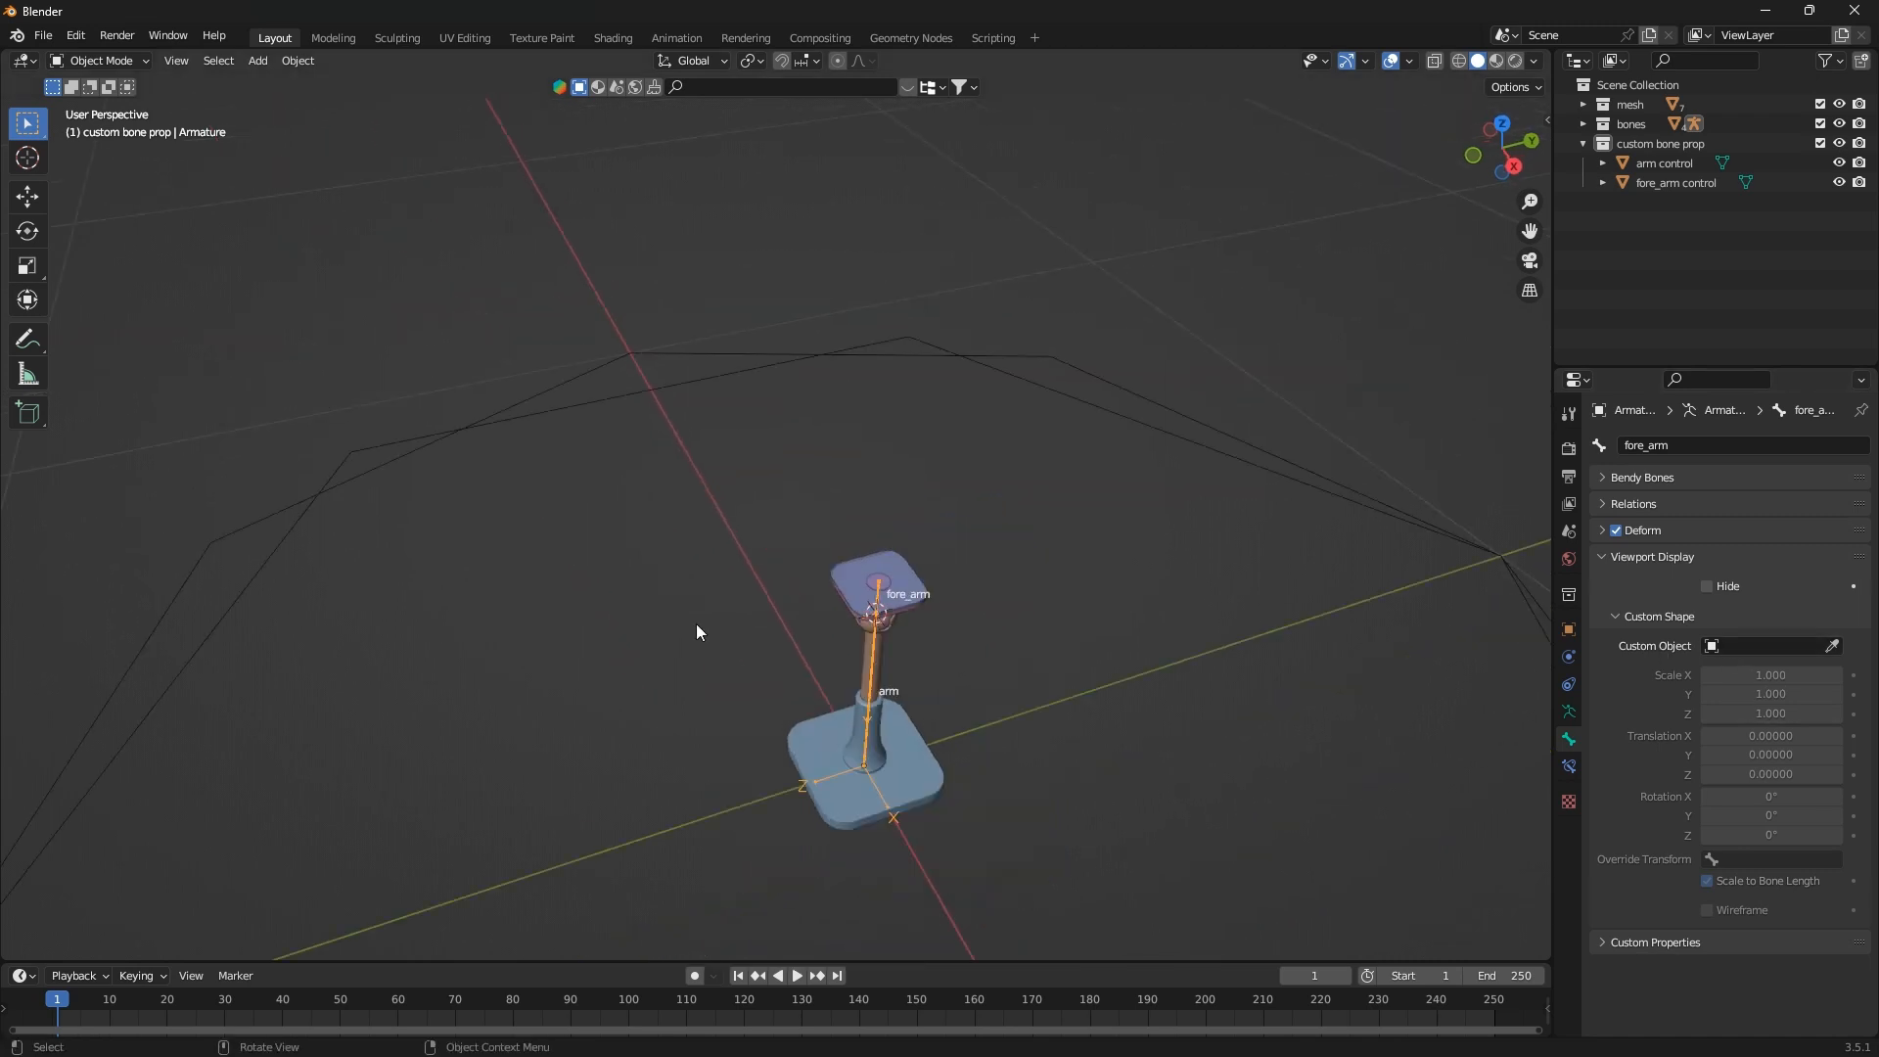
scroll(696, 631, down, 1)
click(1831, 646)
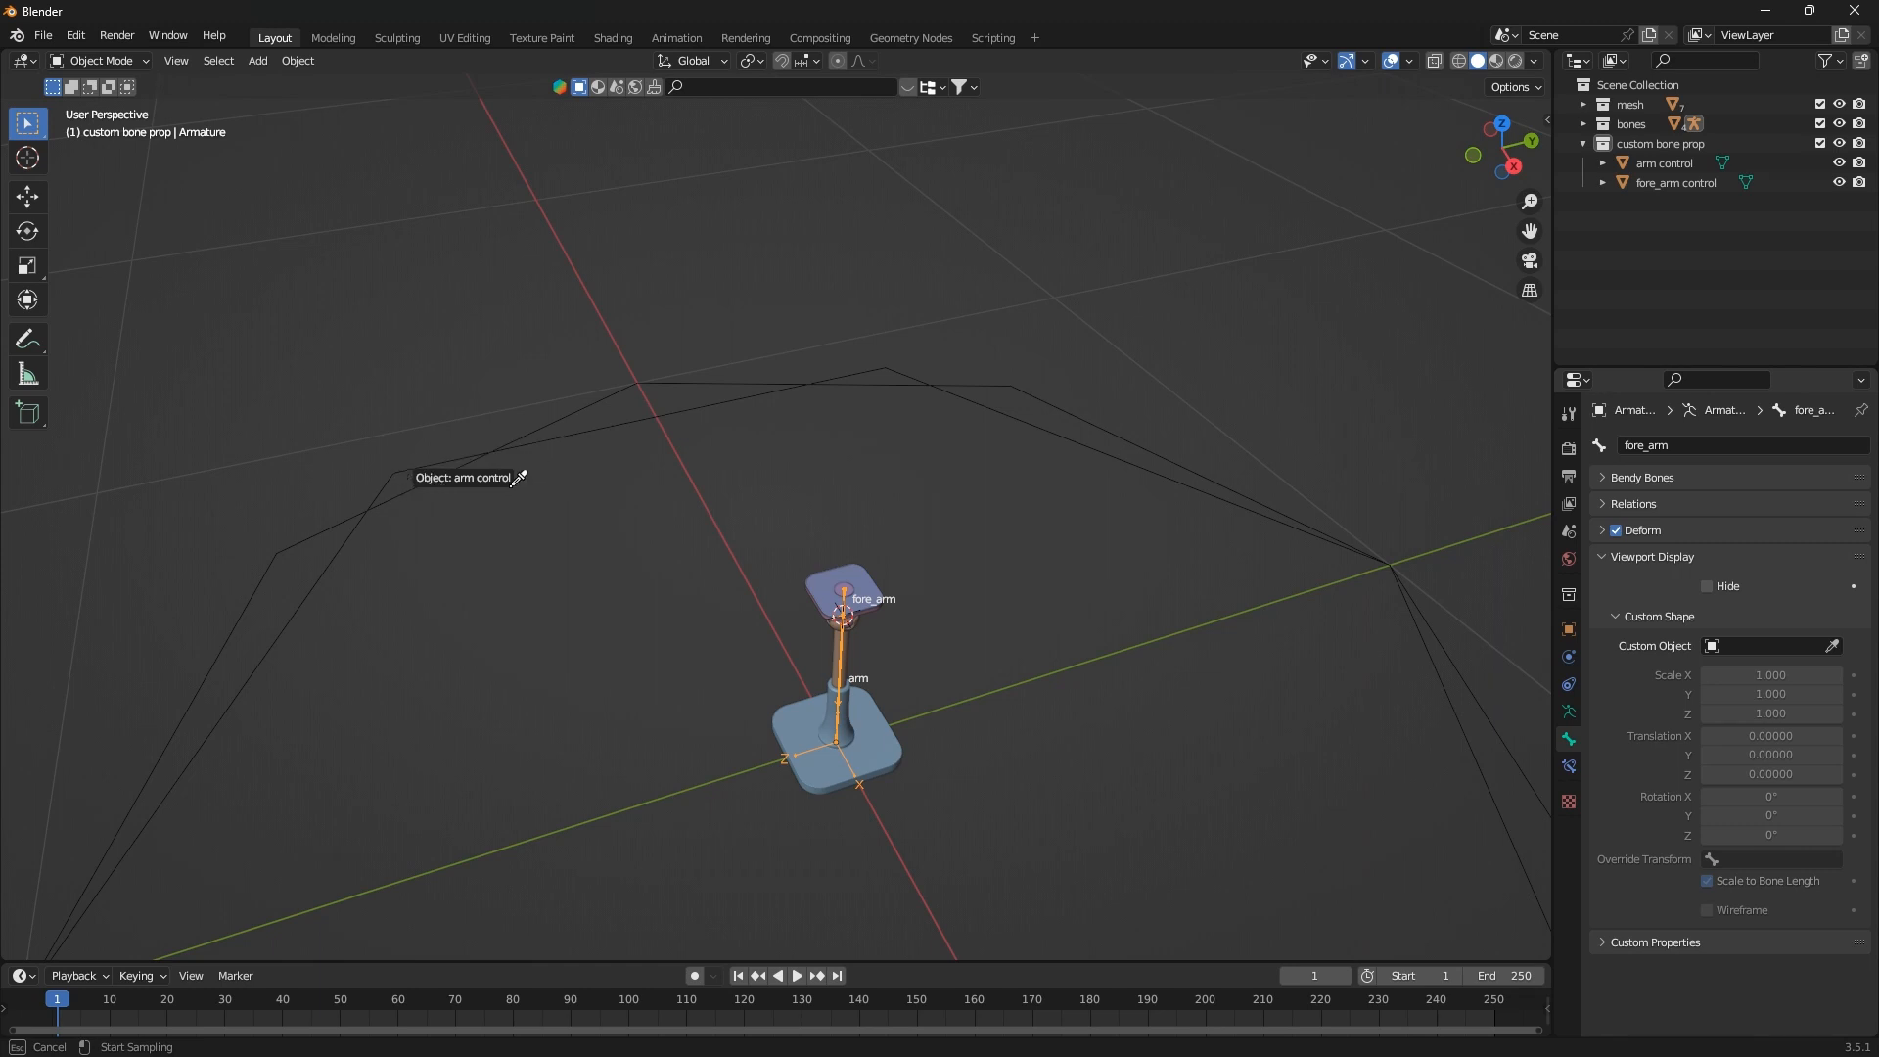
click(733, 396)
Check the custom shape around the ball joint and clear the fore_arm bone's custom object
middle_drag(734, 397, 1061, 489)
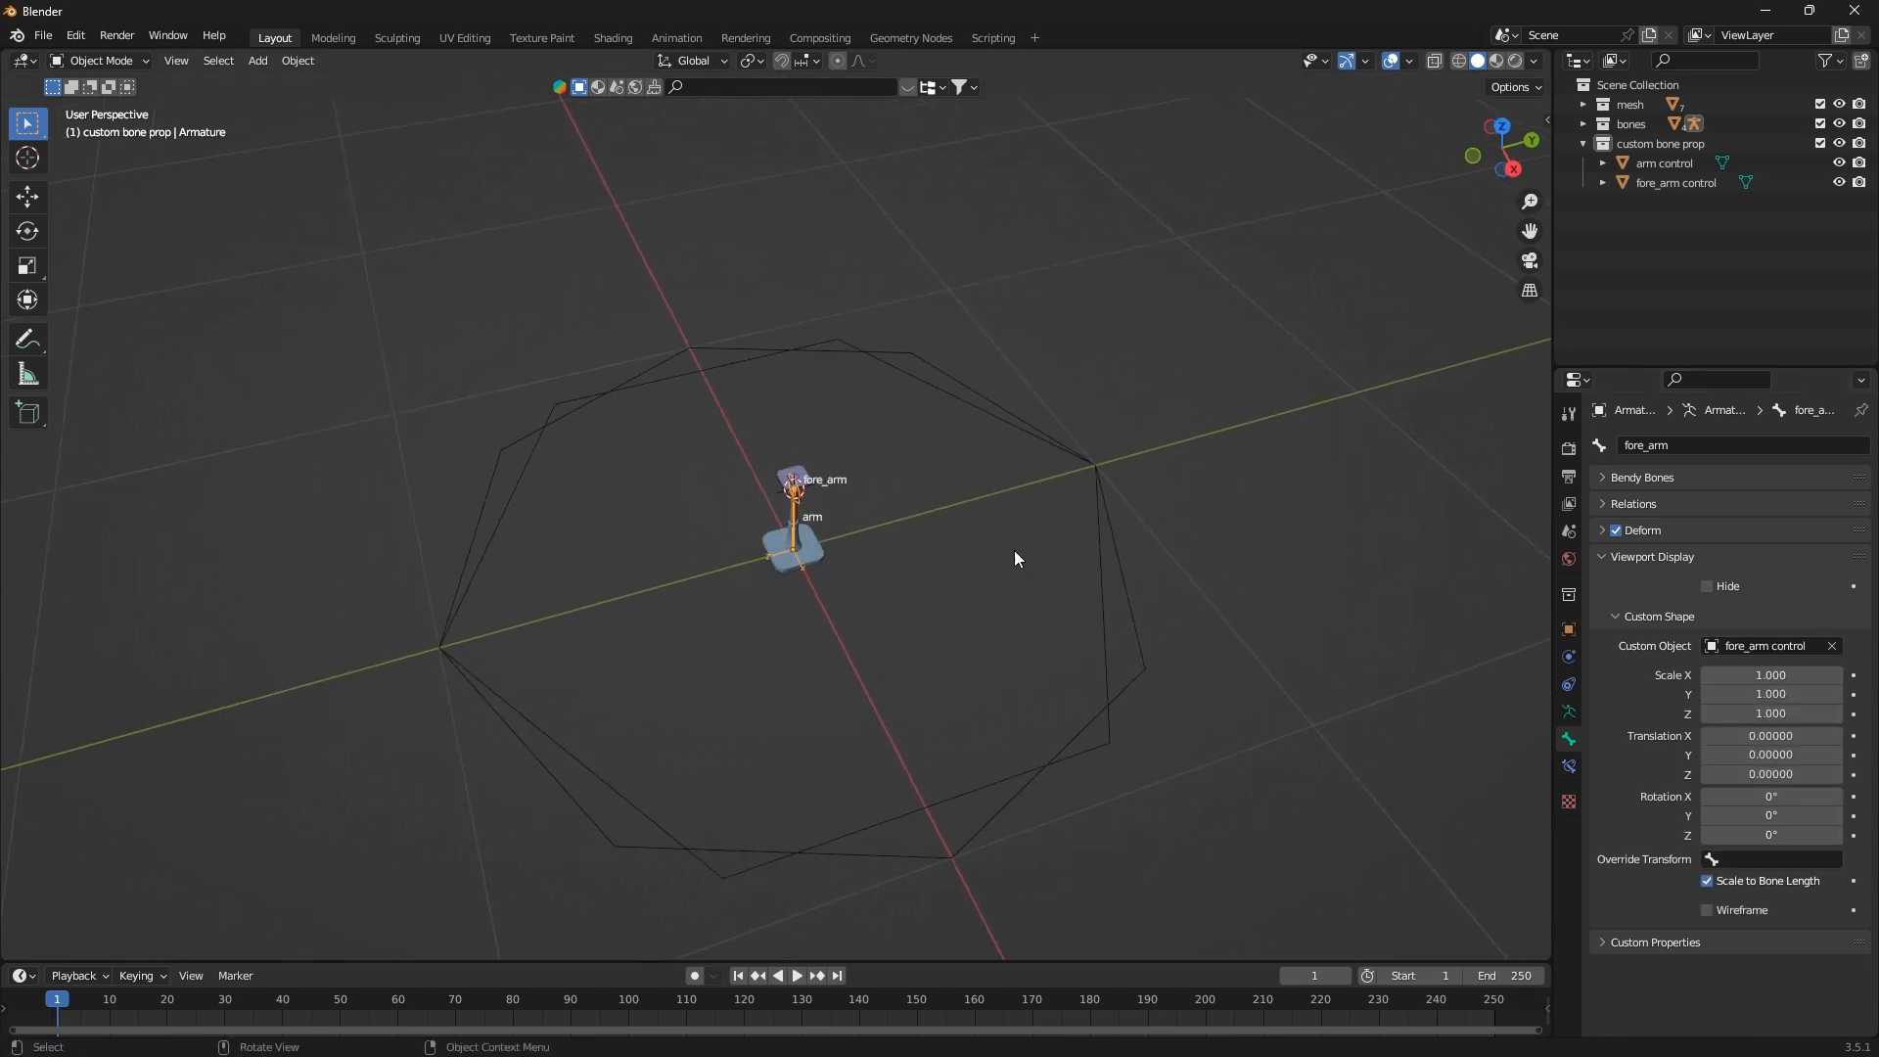
middle_drag(1014, 553, 795, 454)
scroll(821, 523, down, 2)
scroll(795, 453, up, 3)
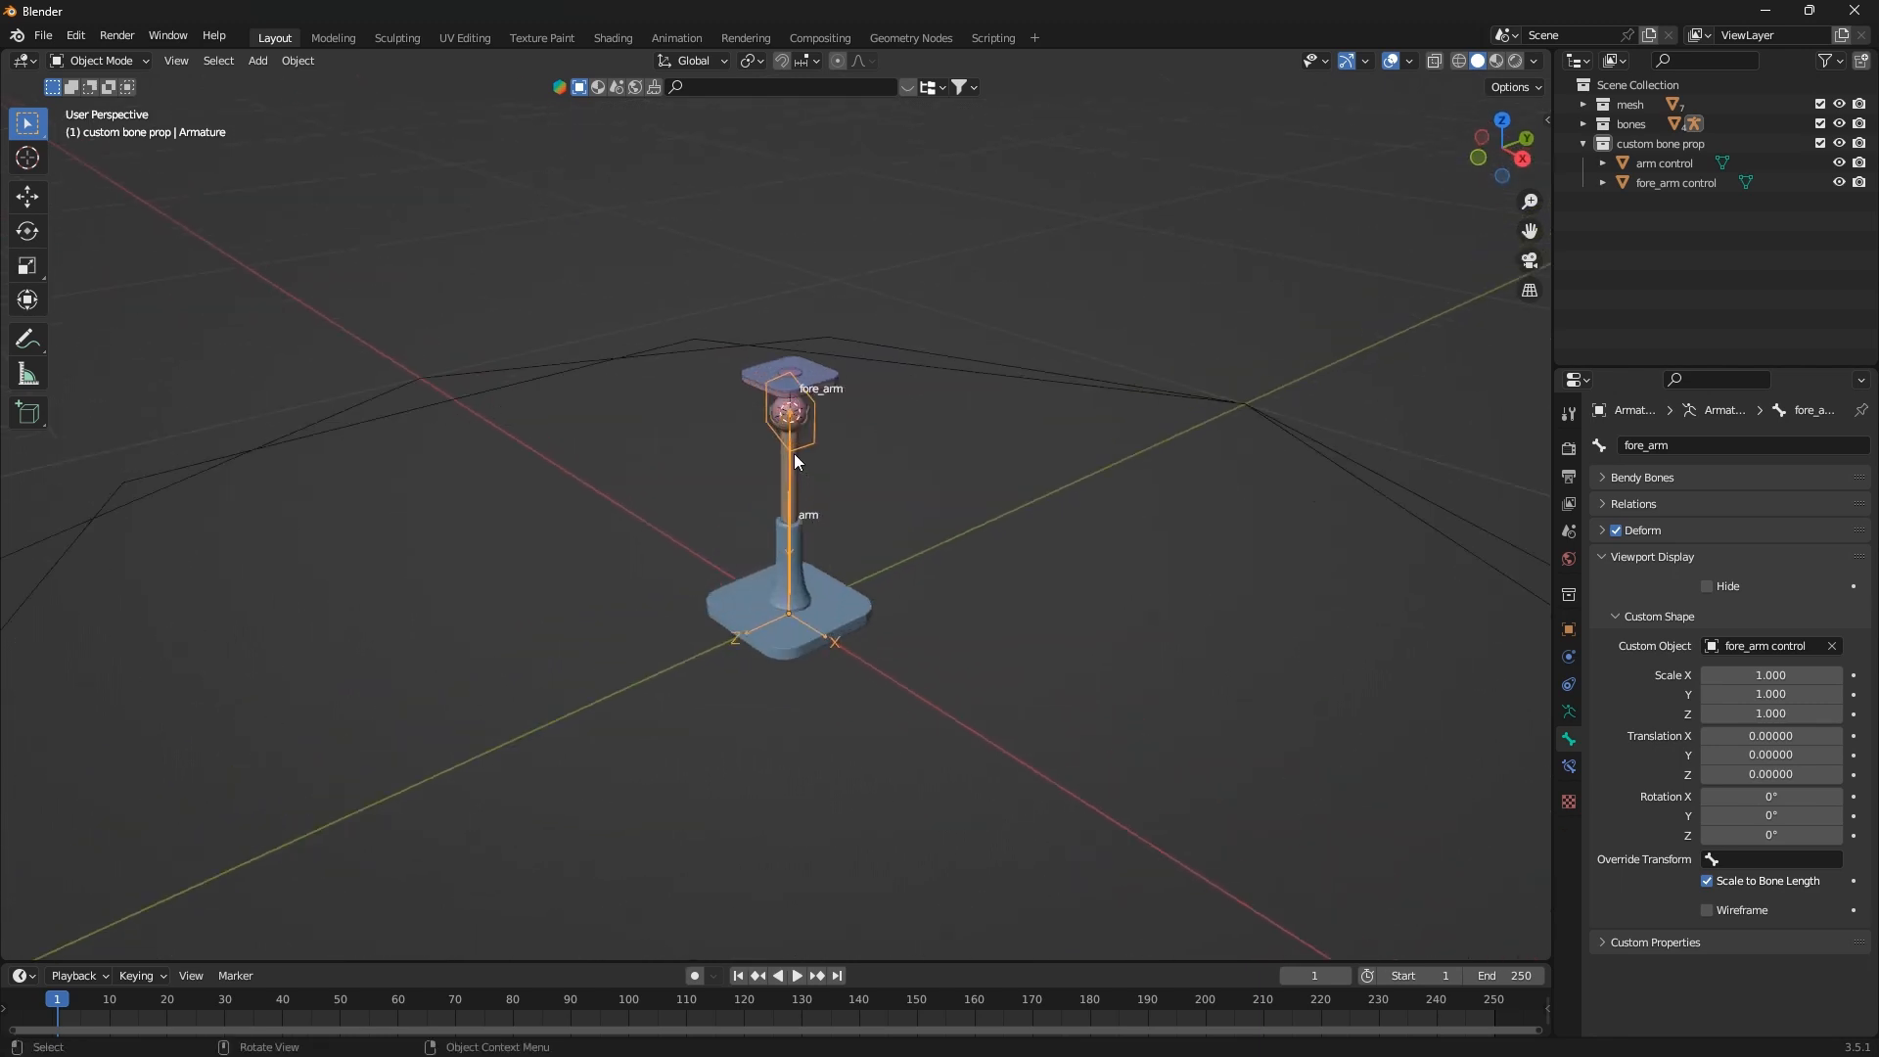
scroll(795, 454, up, 1)
scroll(793, 470, up, 3)
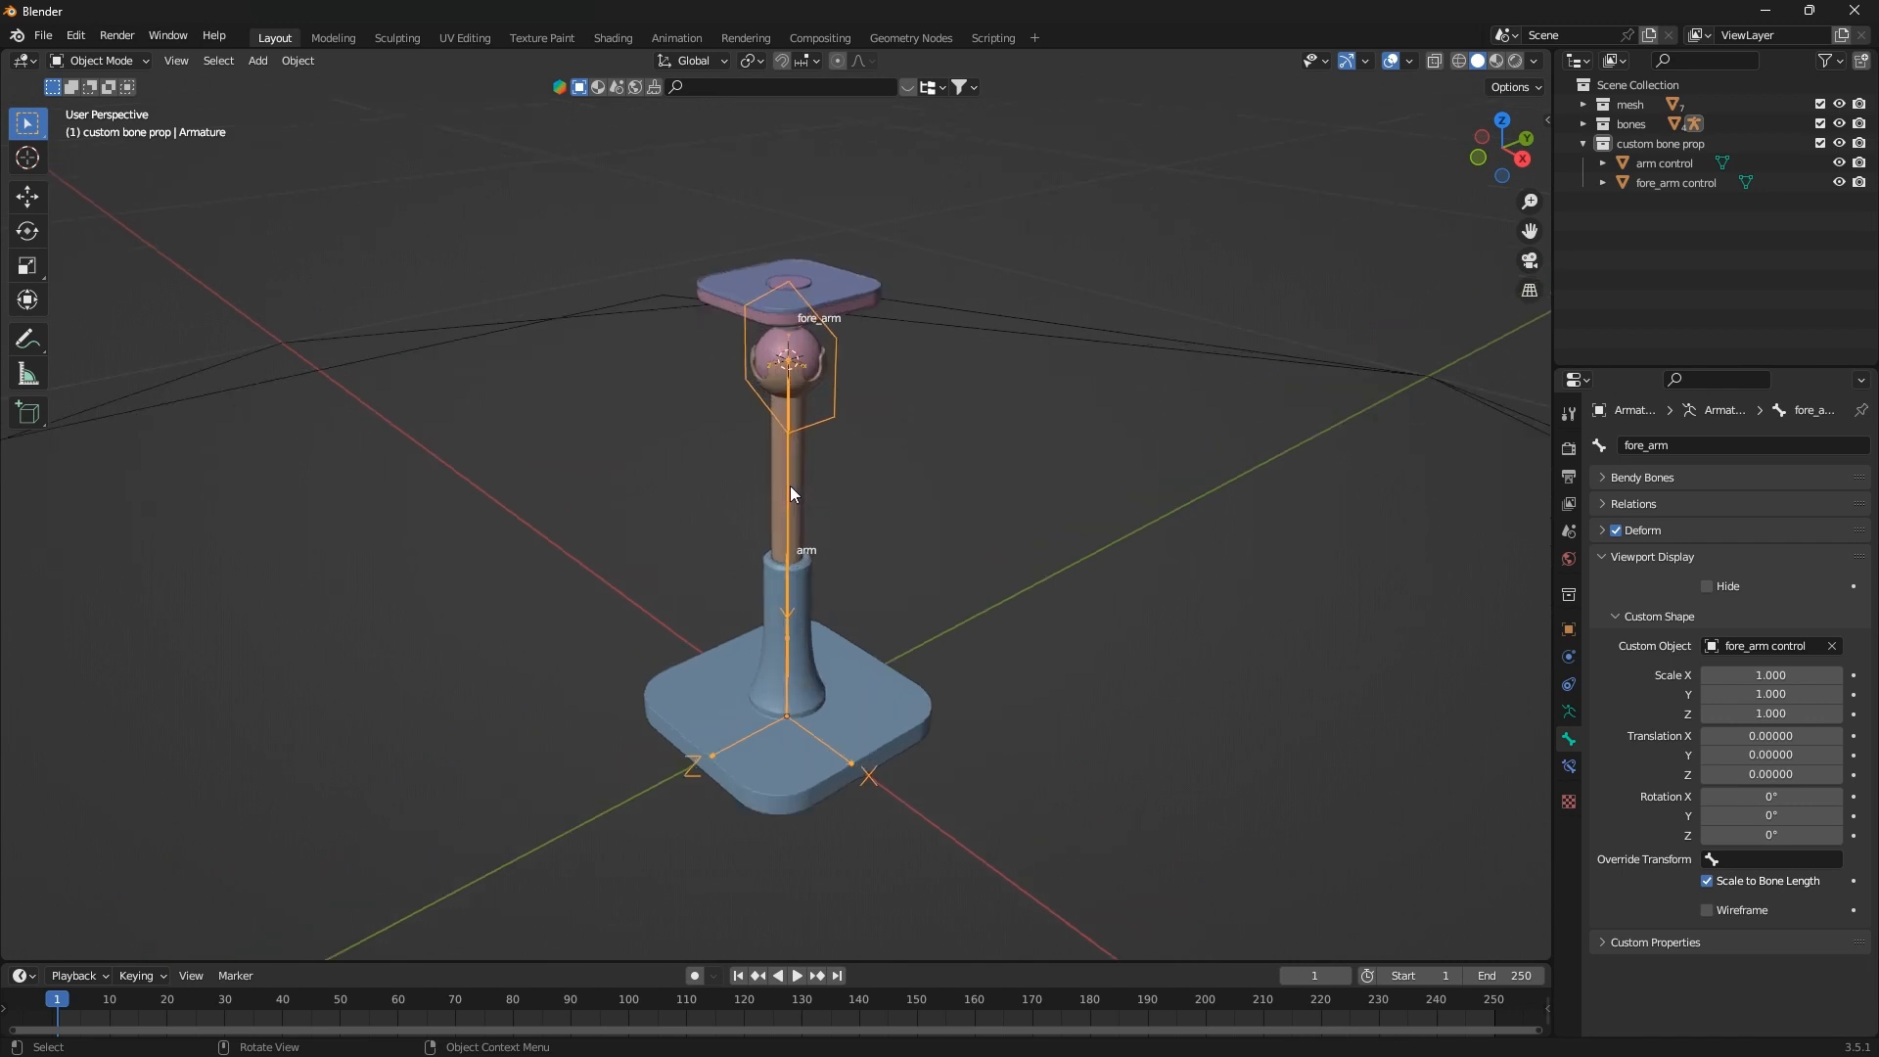
click(1832, 647)
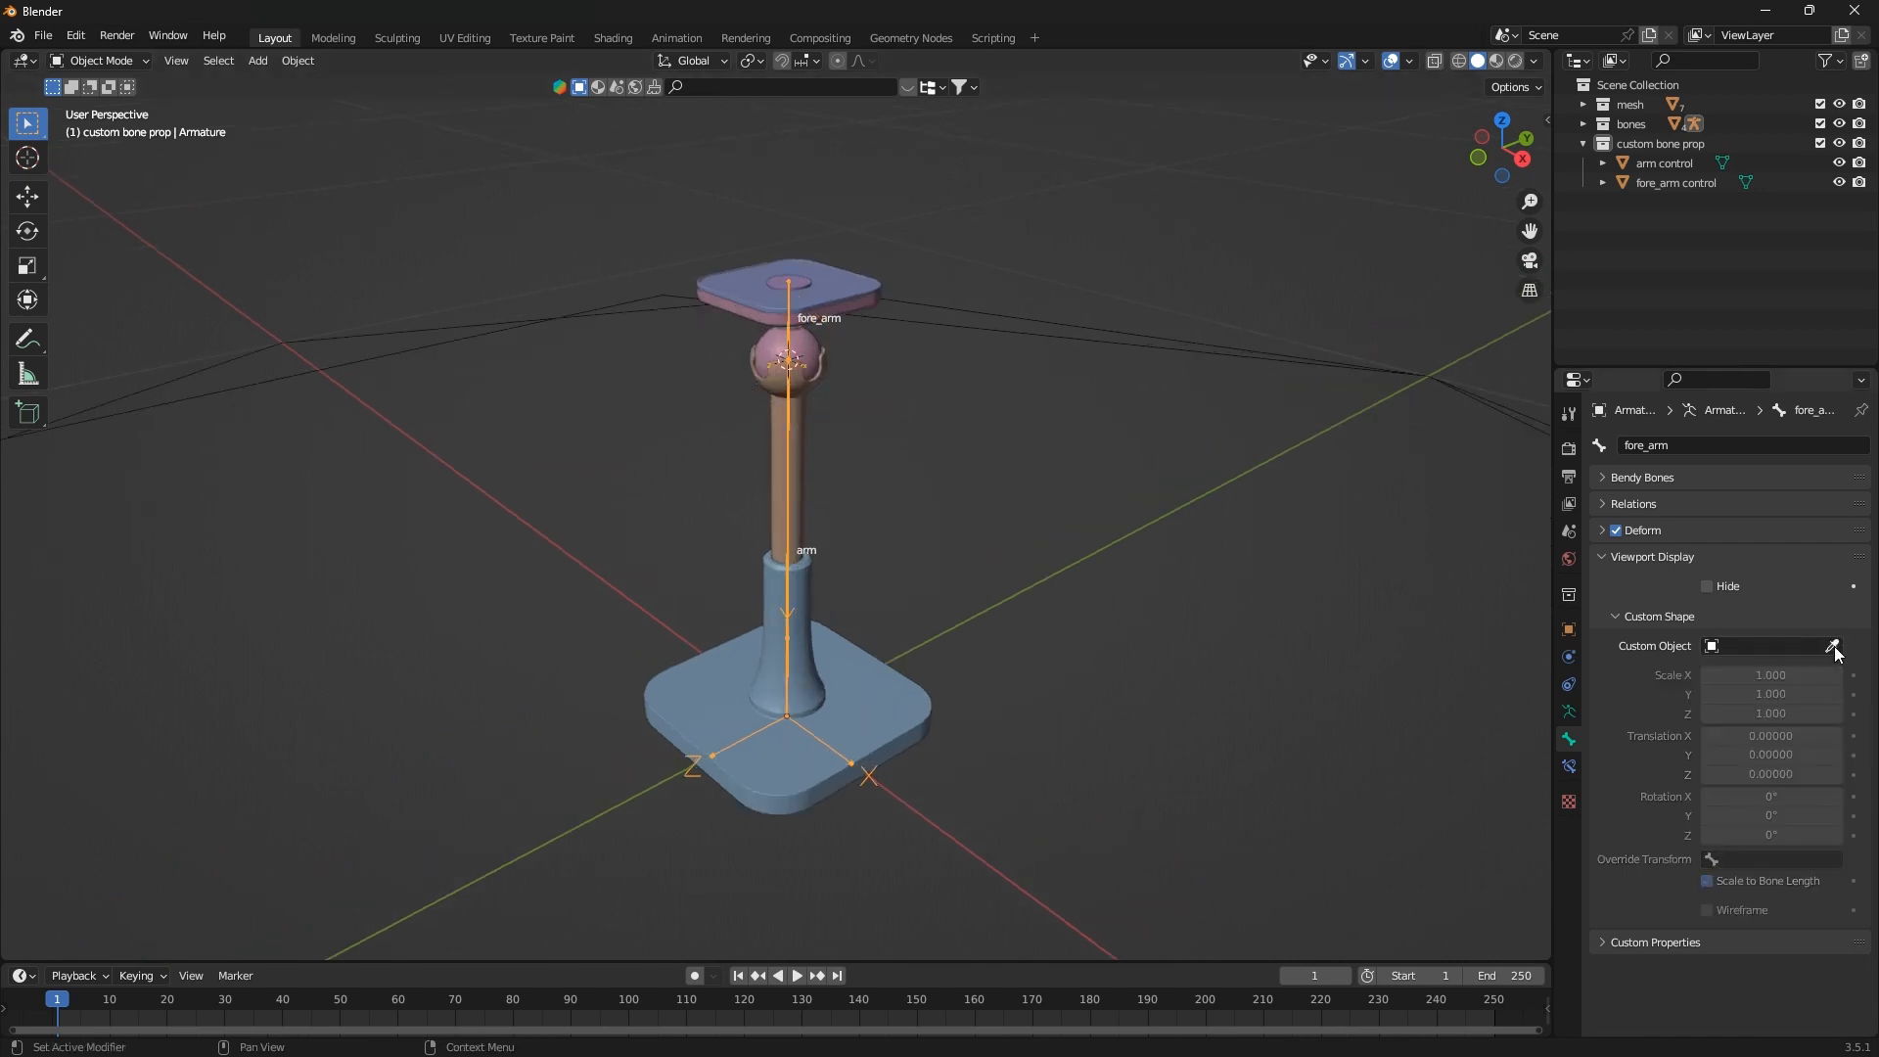
Switch the armature to Pose Mode and assign the arm control mesh as the arm bone's custom shape object
click(101, 61)
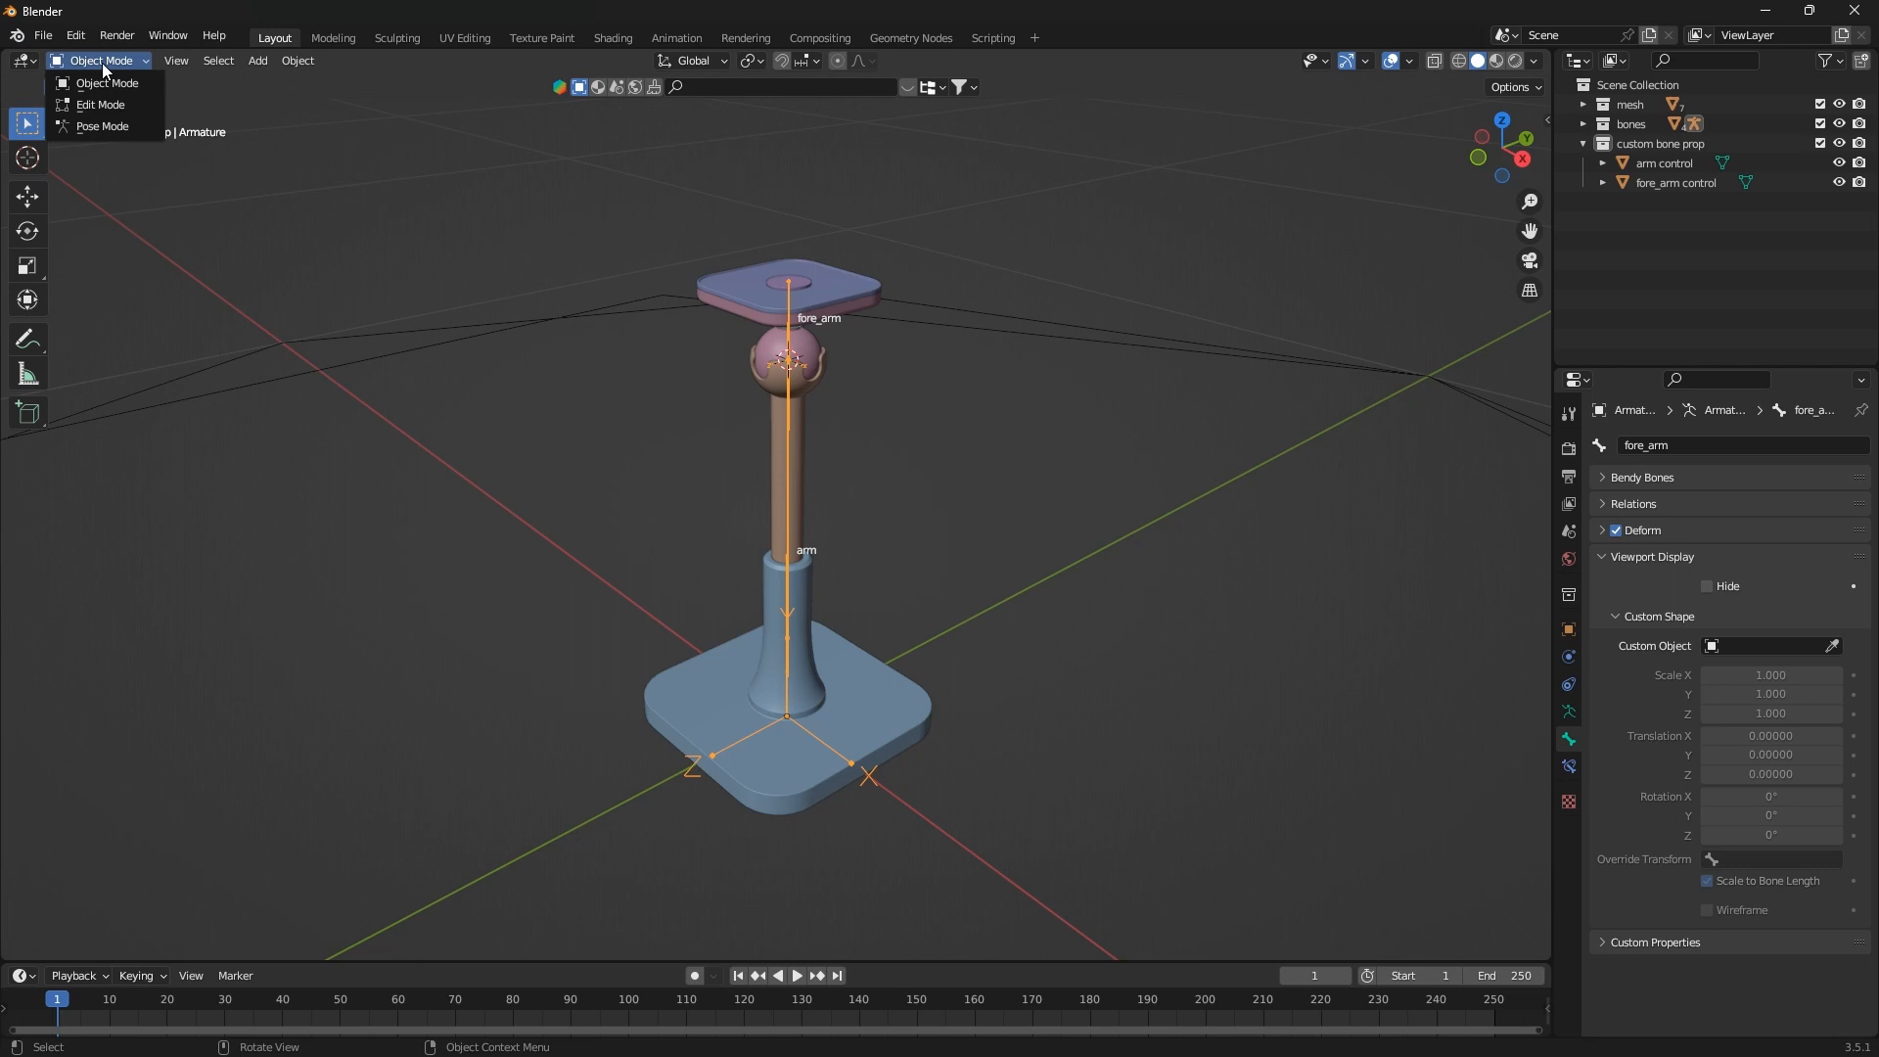
click(101, 127)
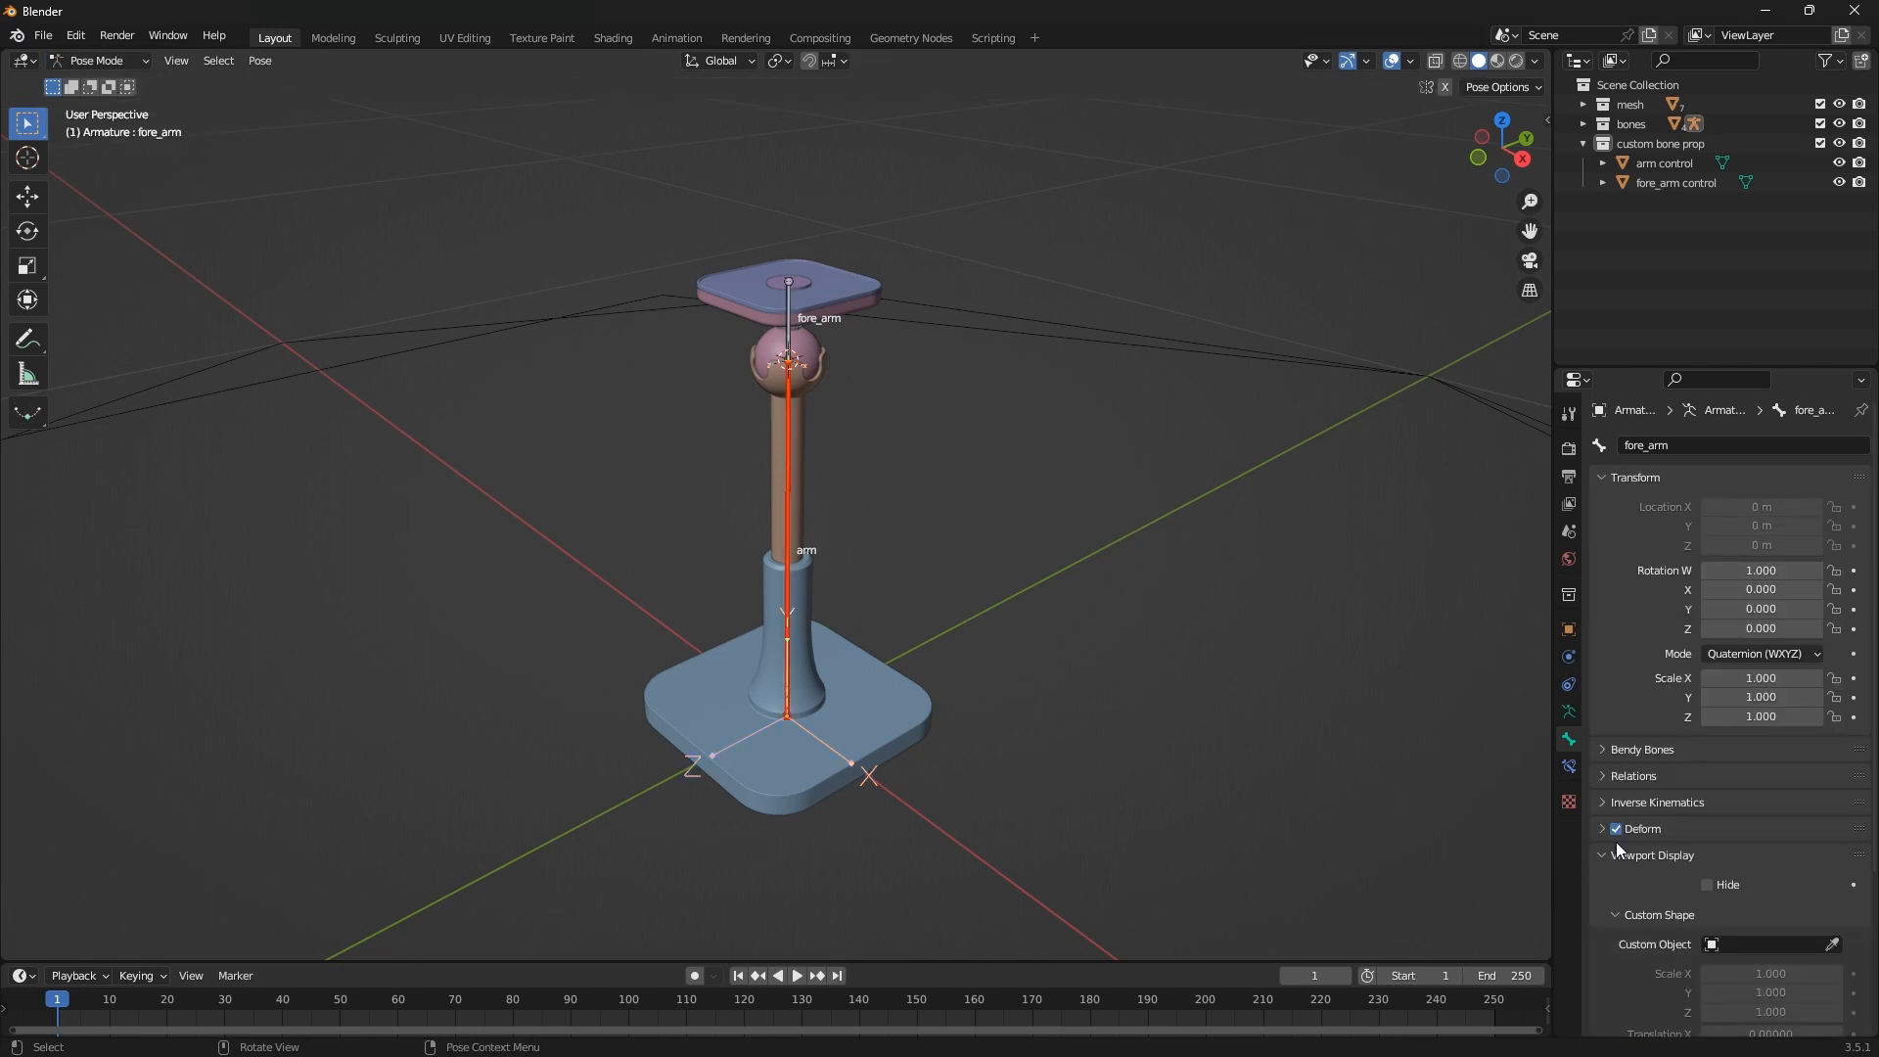
scroll(1710, 871, down, 4)
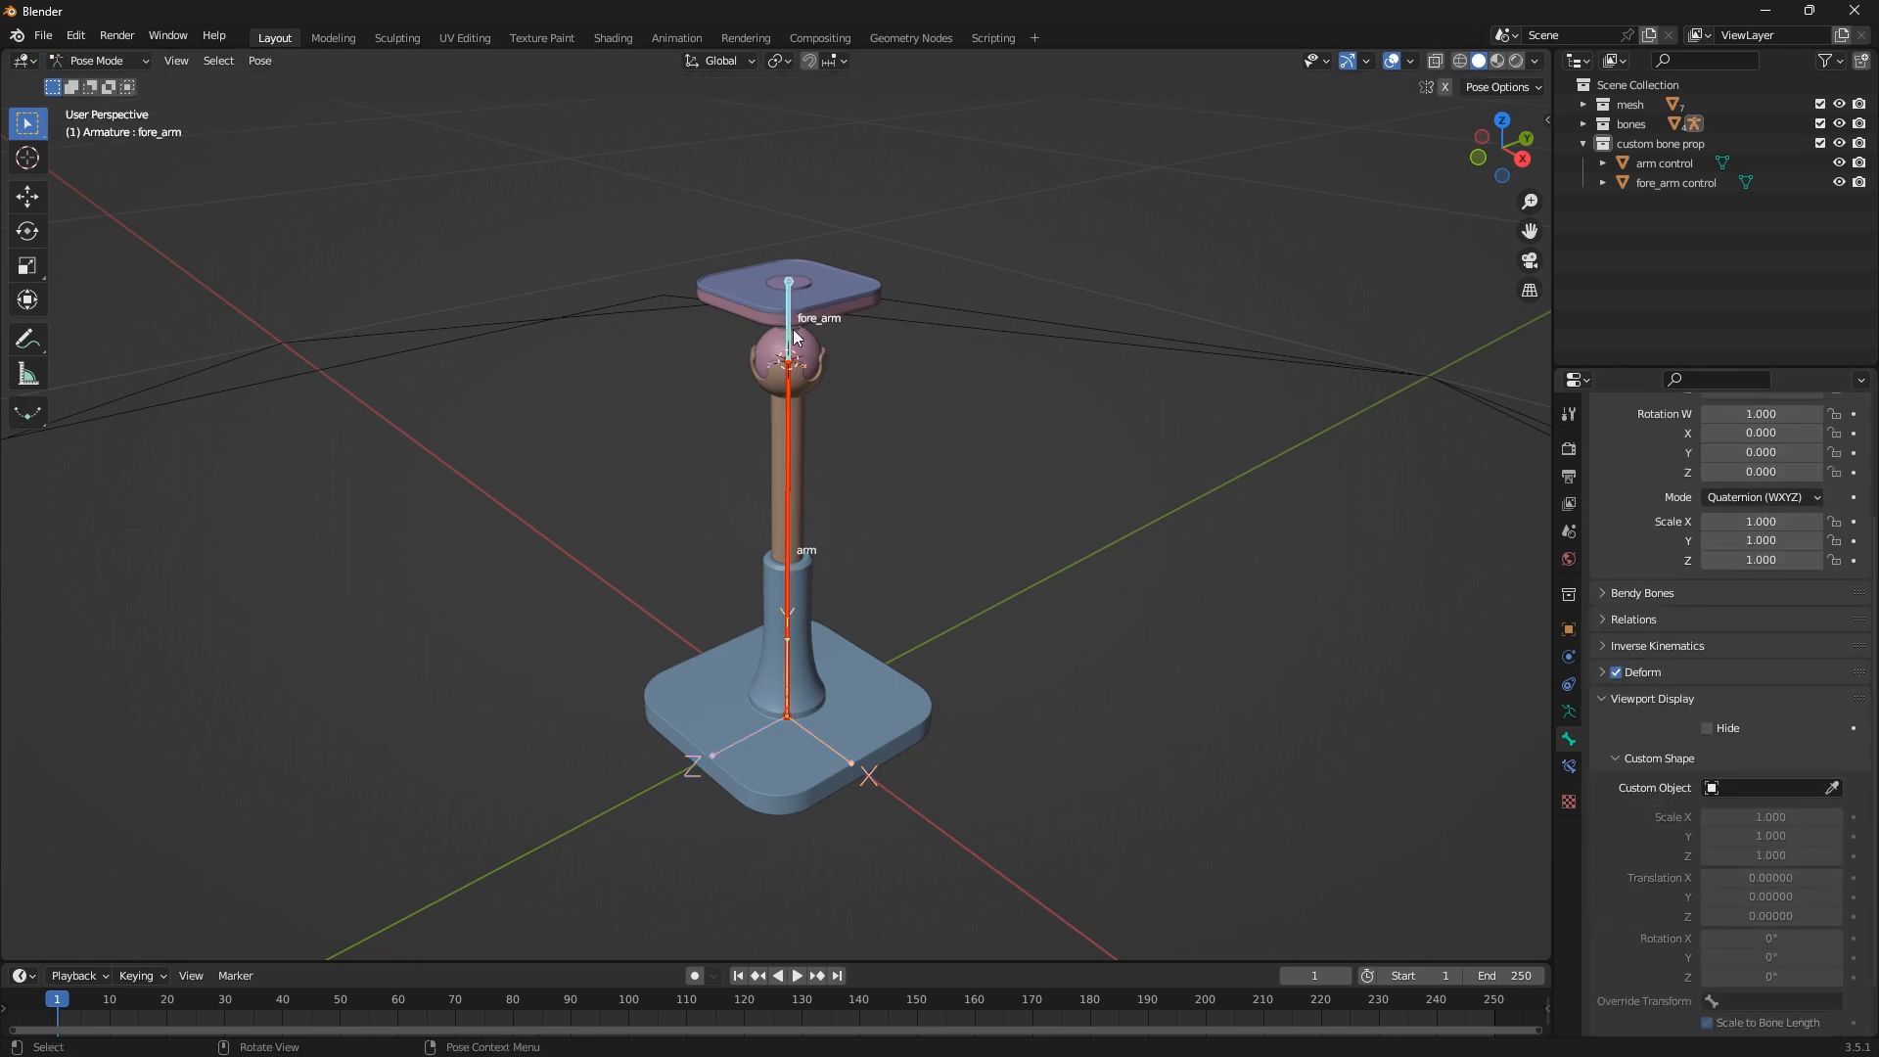
click(793, 429)
scroll(832, 431, down, 8)
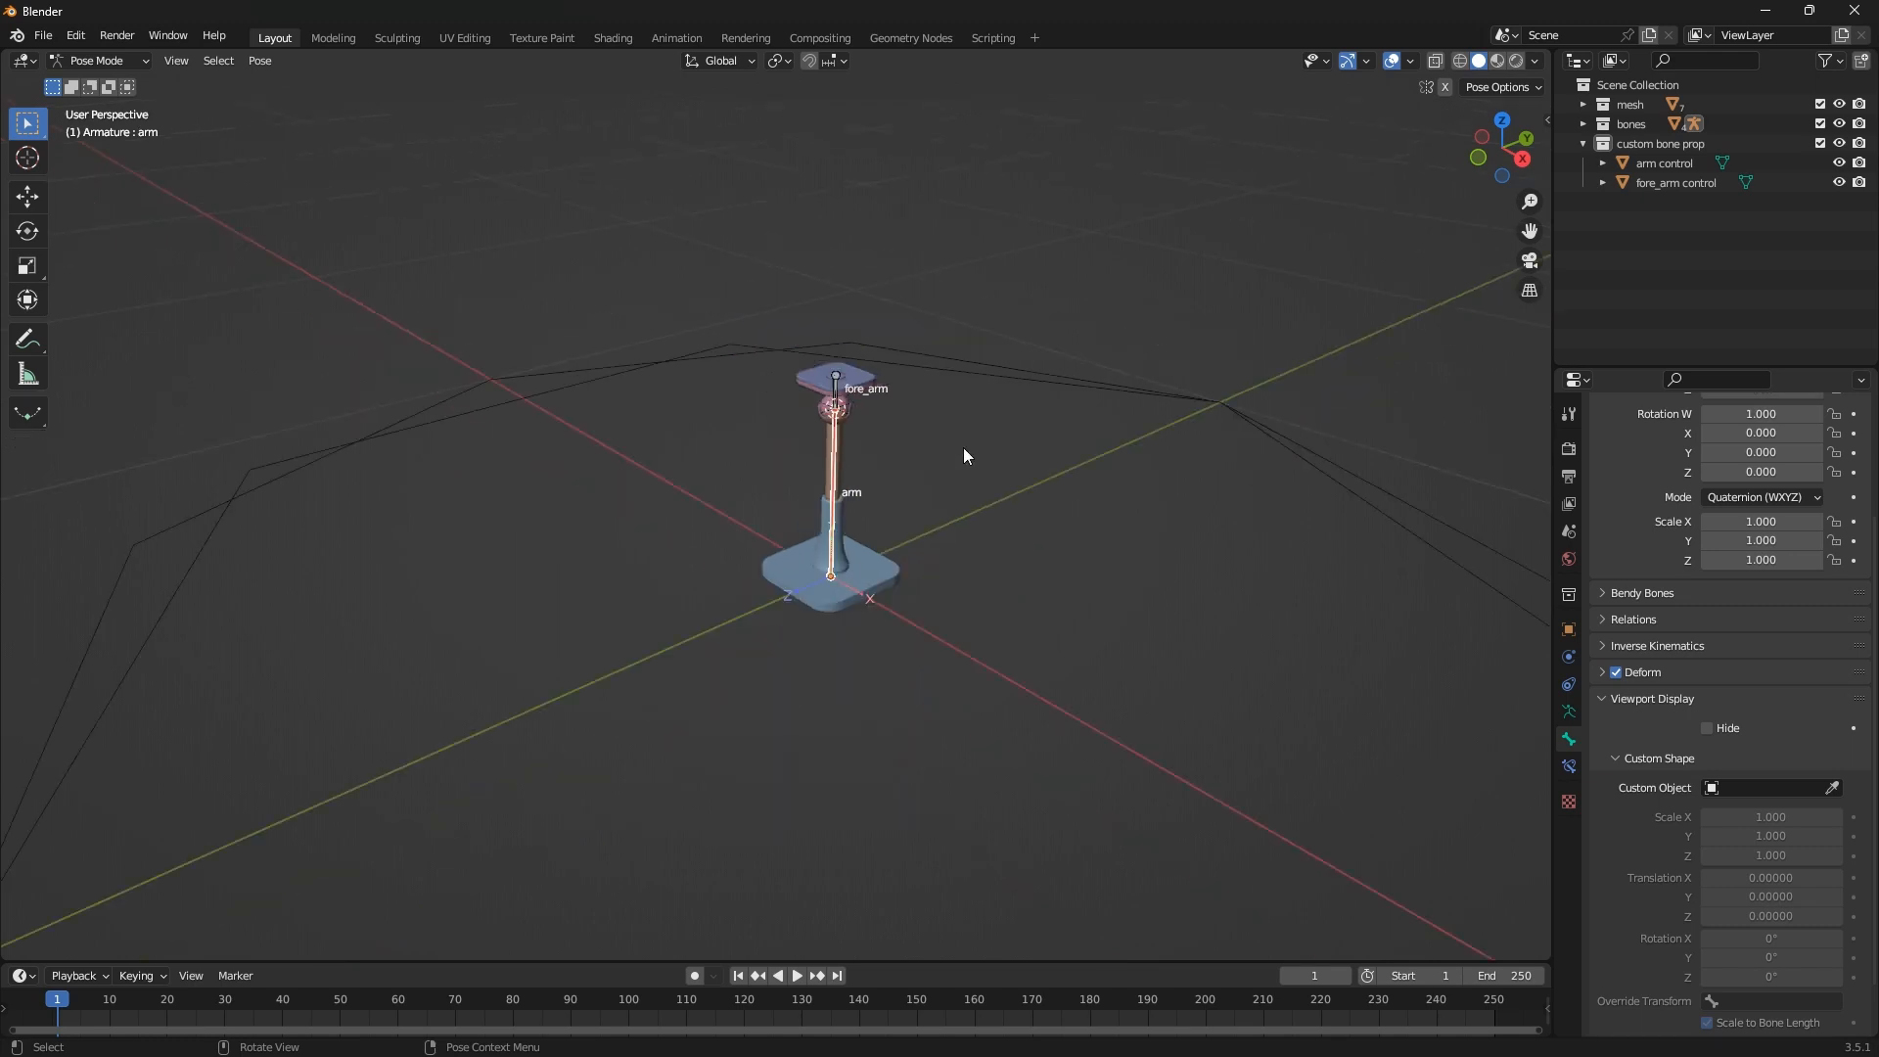
click(1834, 789)
click(1147, 734)
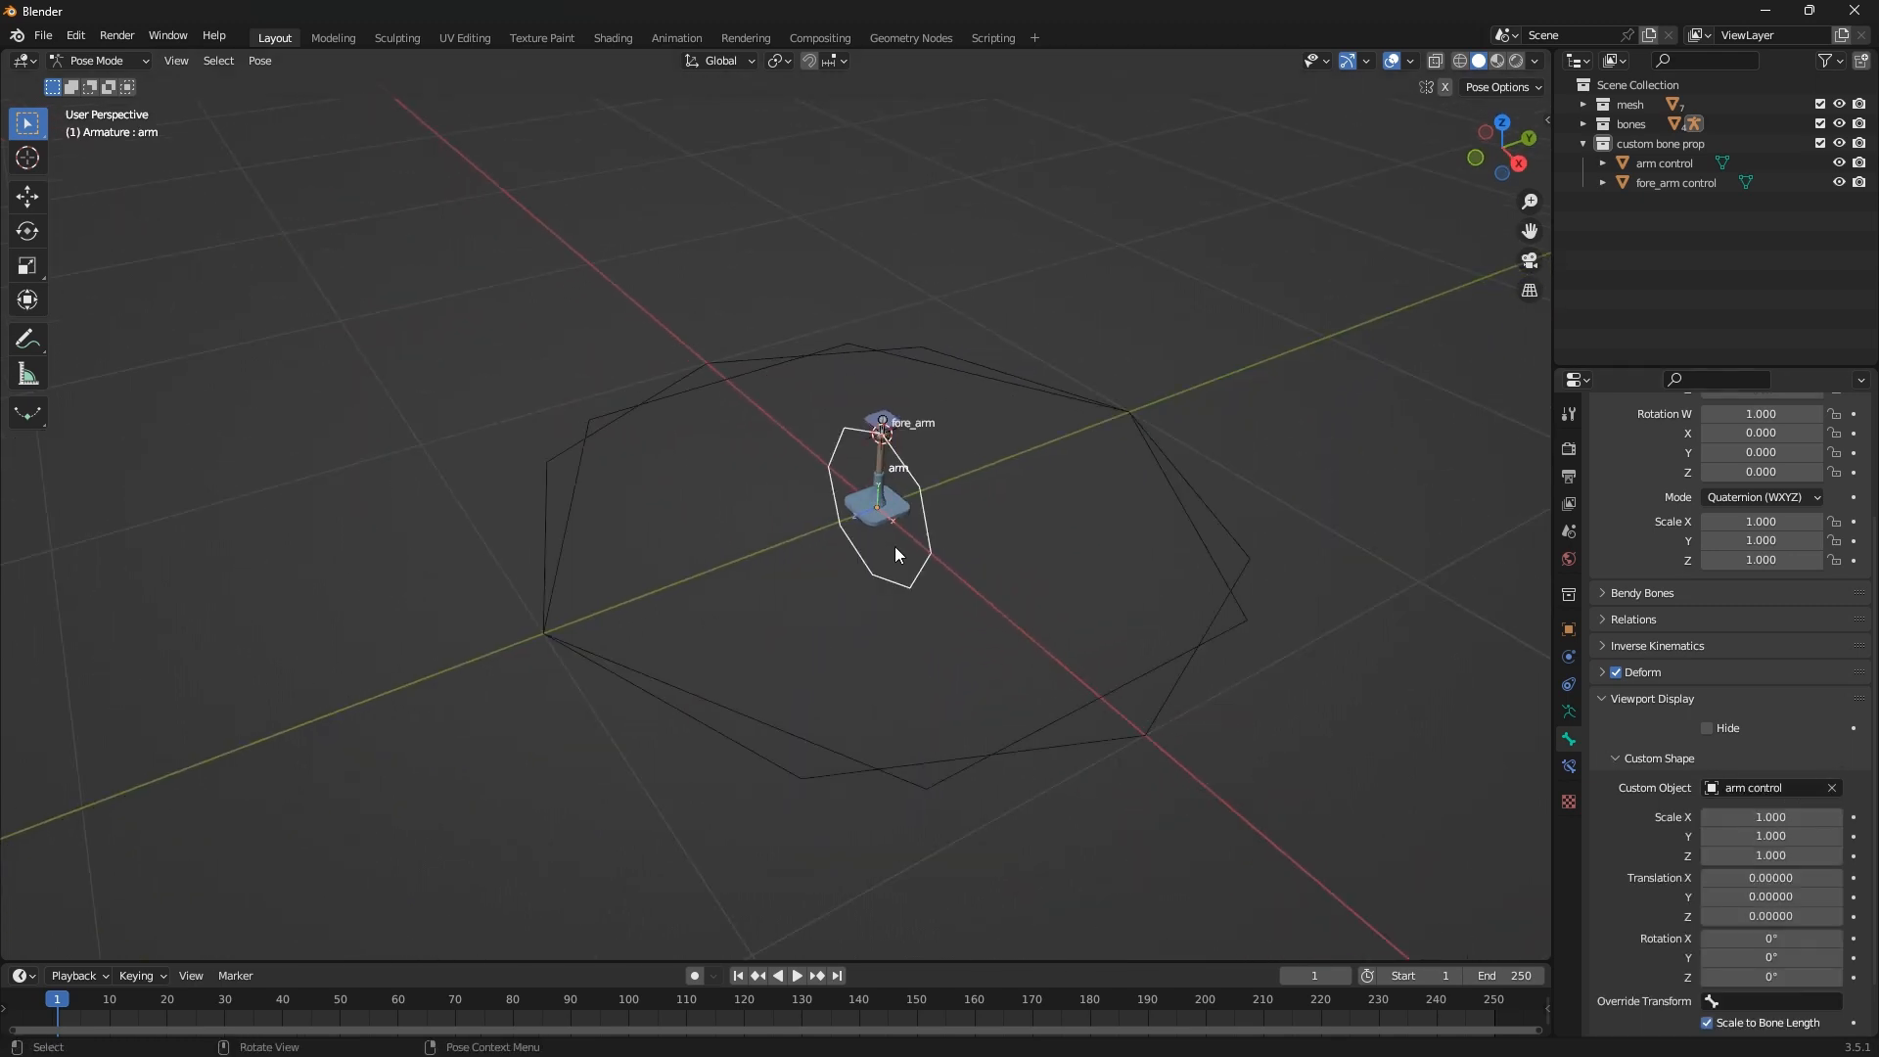
scroll(895, 548, up, 5)
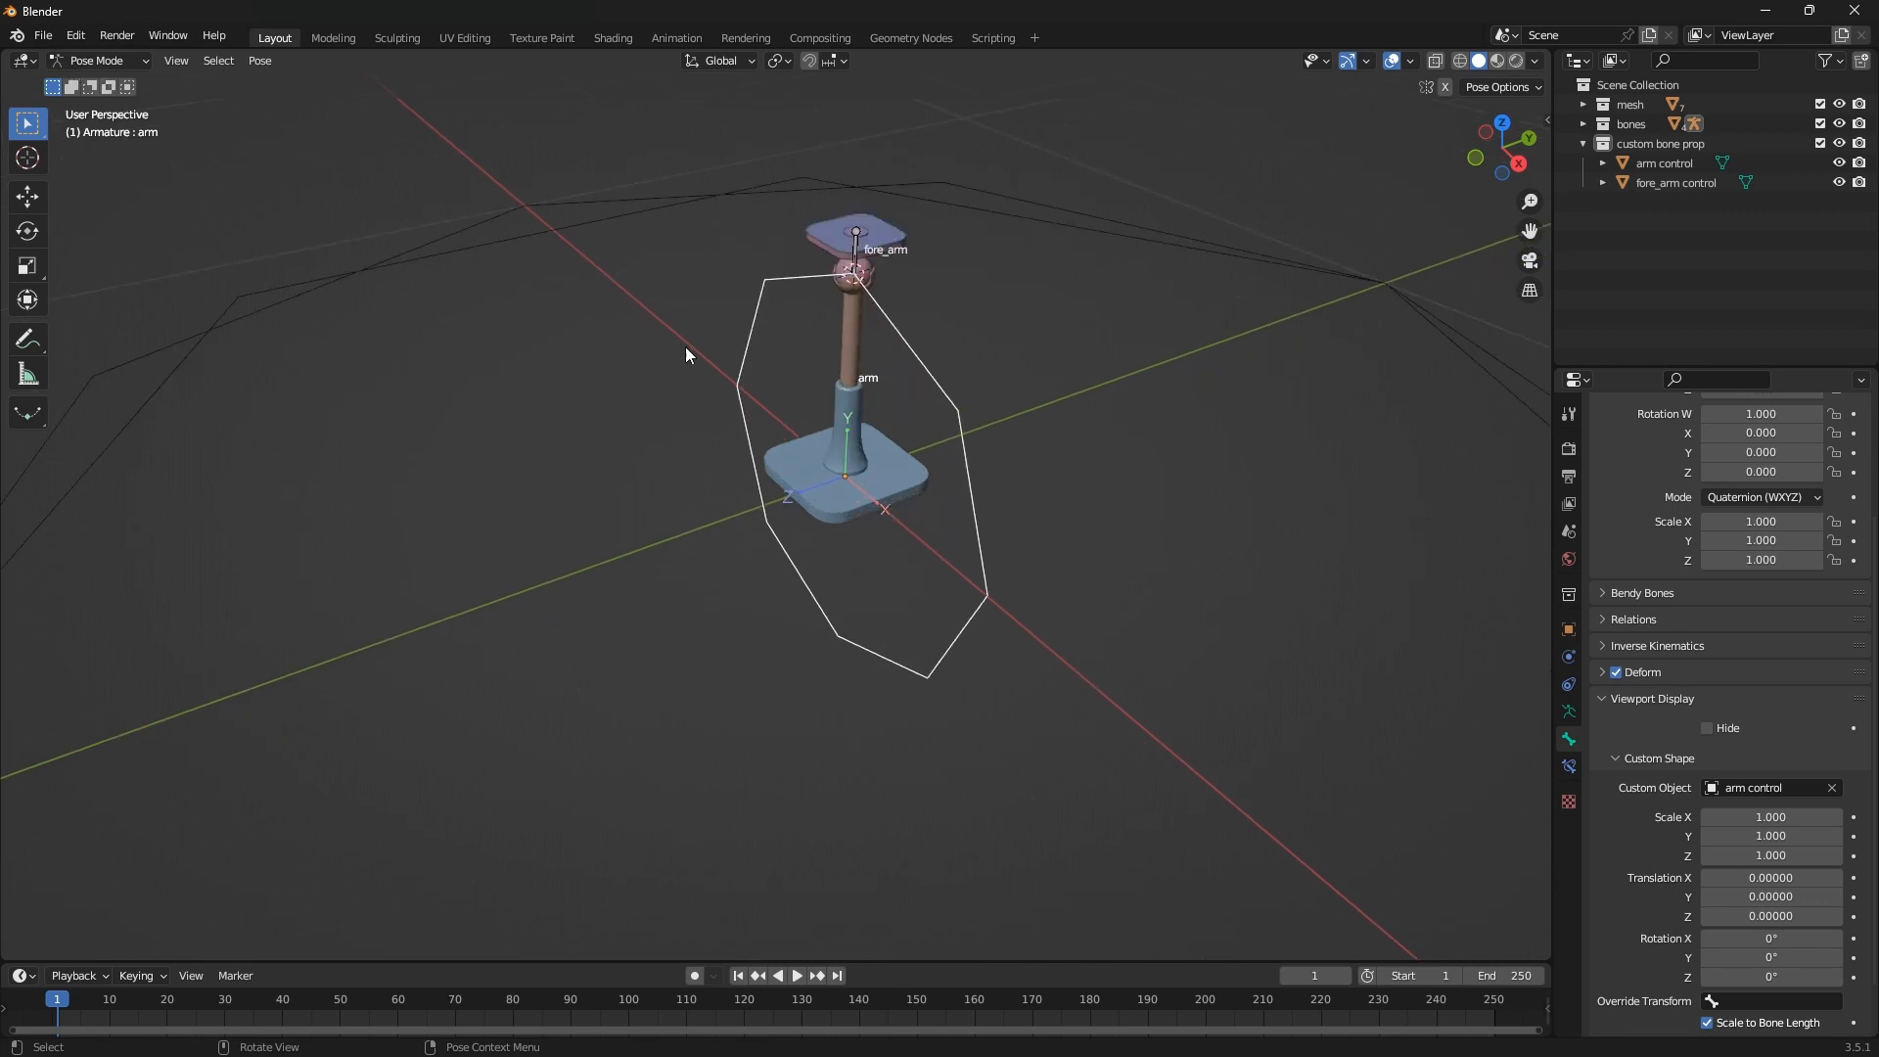
scroll(870, 268, up, 1)
scroll(870, 265, up, 1)
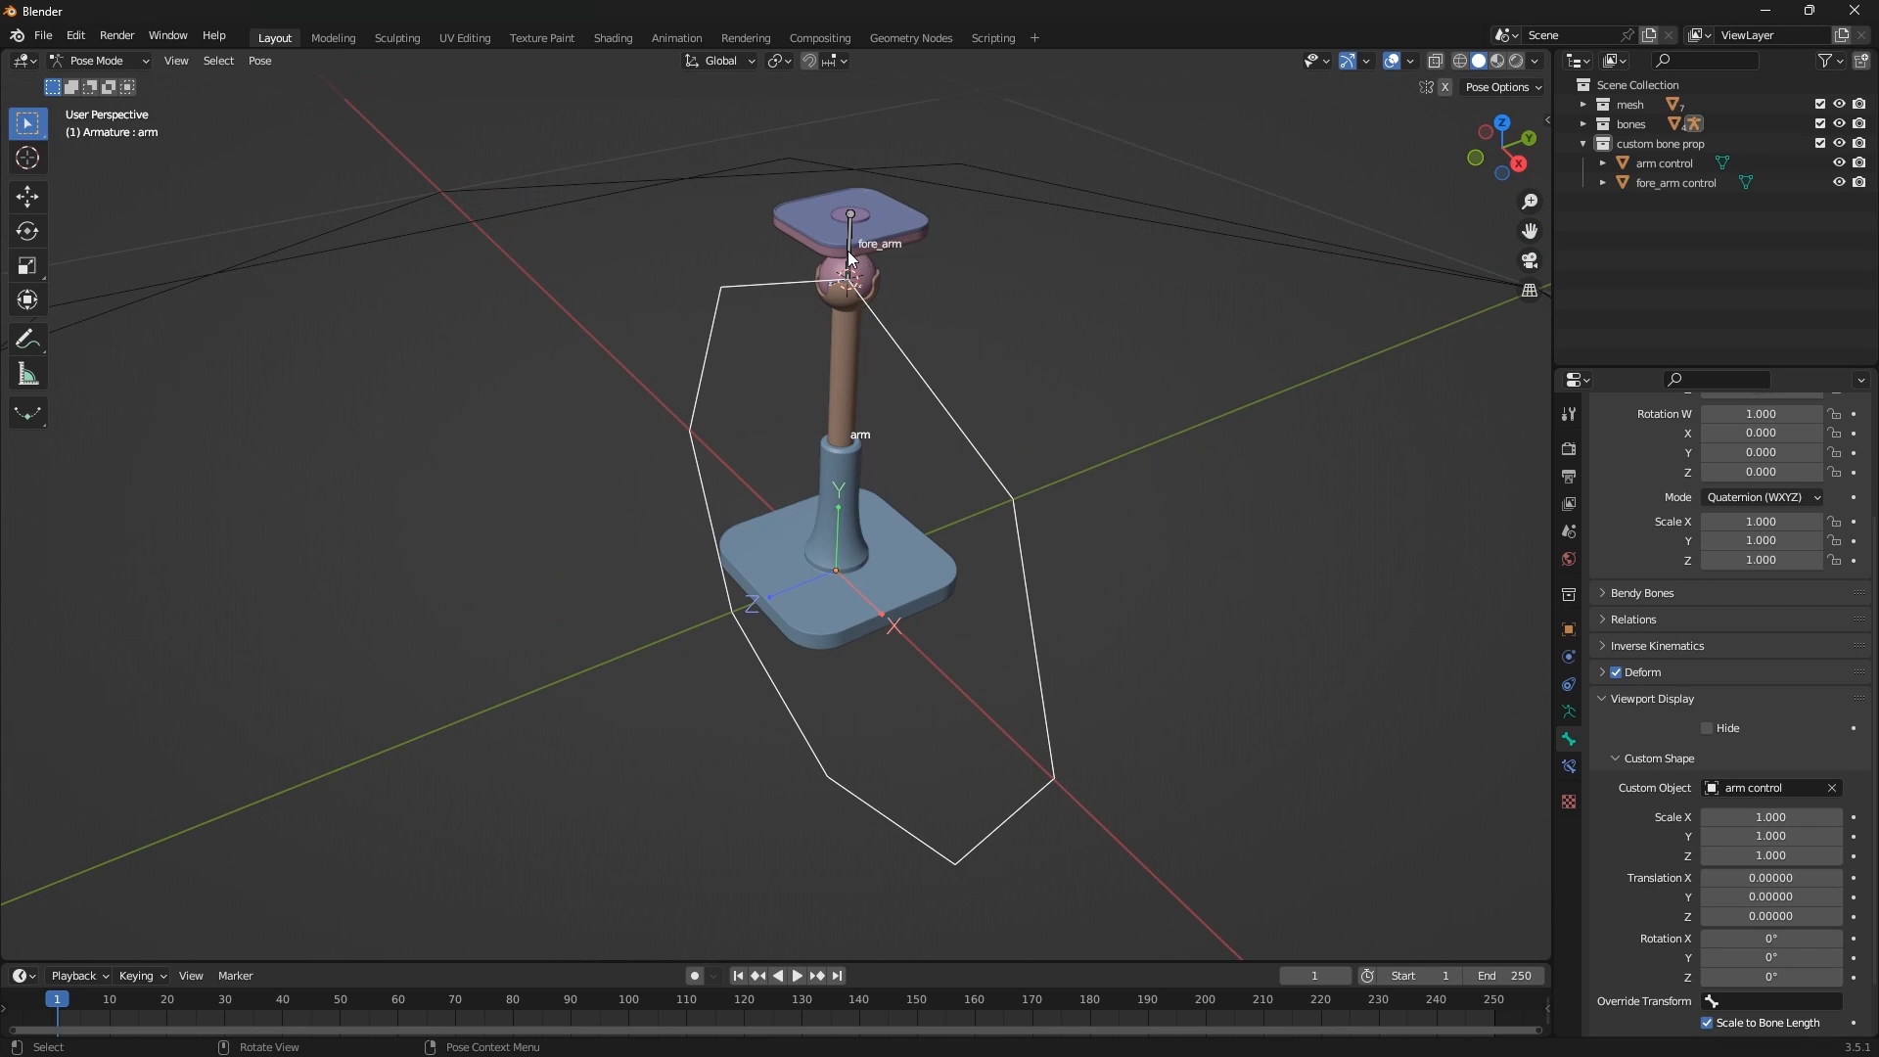
Assign the fore_arm control mesh as the fore_arm bone's custom shape object in Pose Mode
click(848, 251)
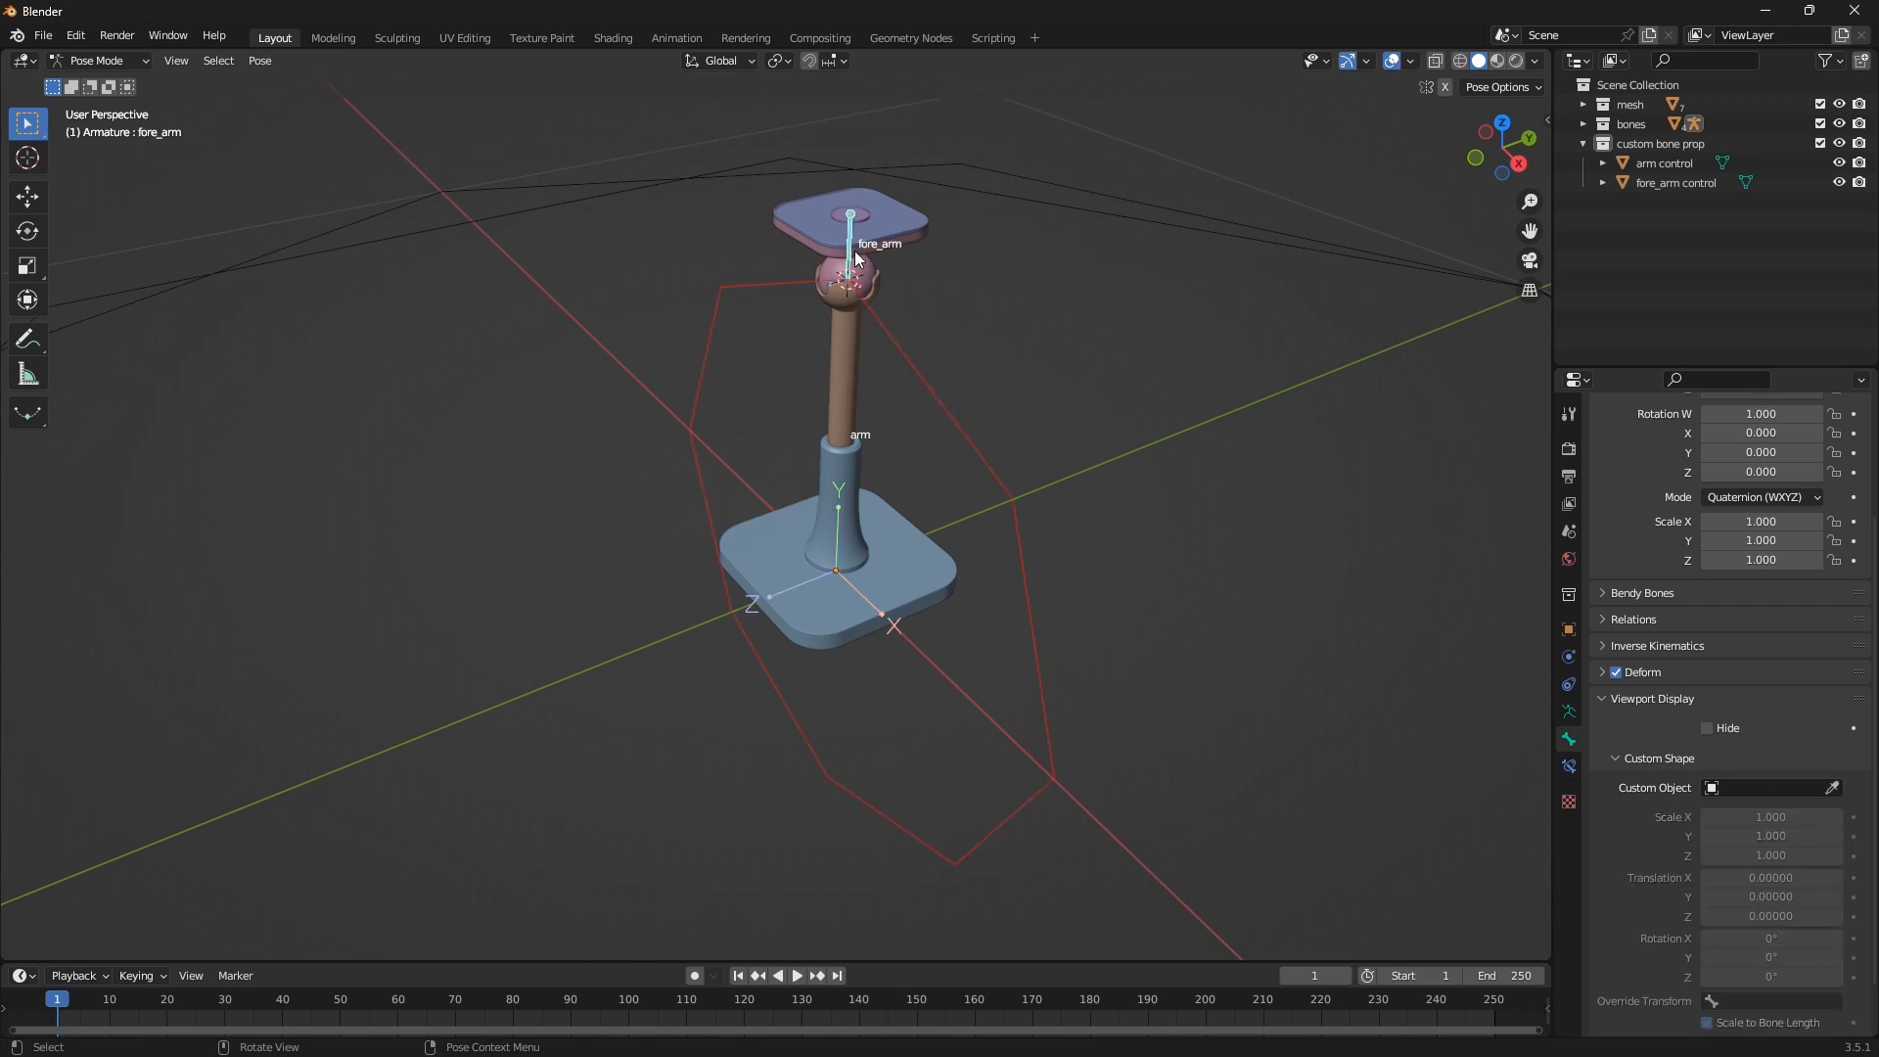
click(1835, 789)
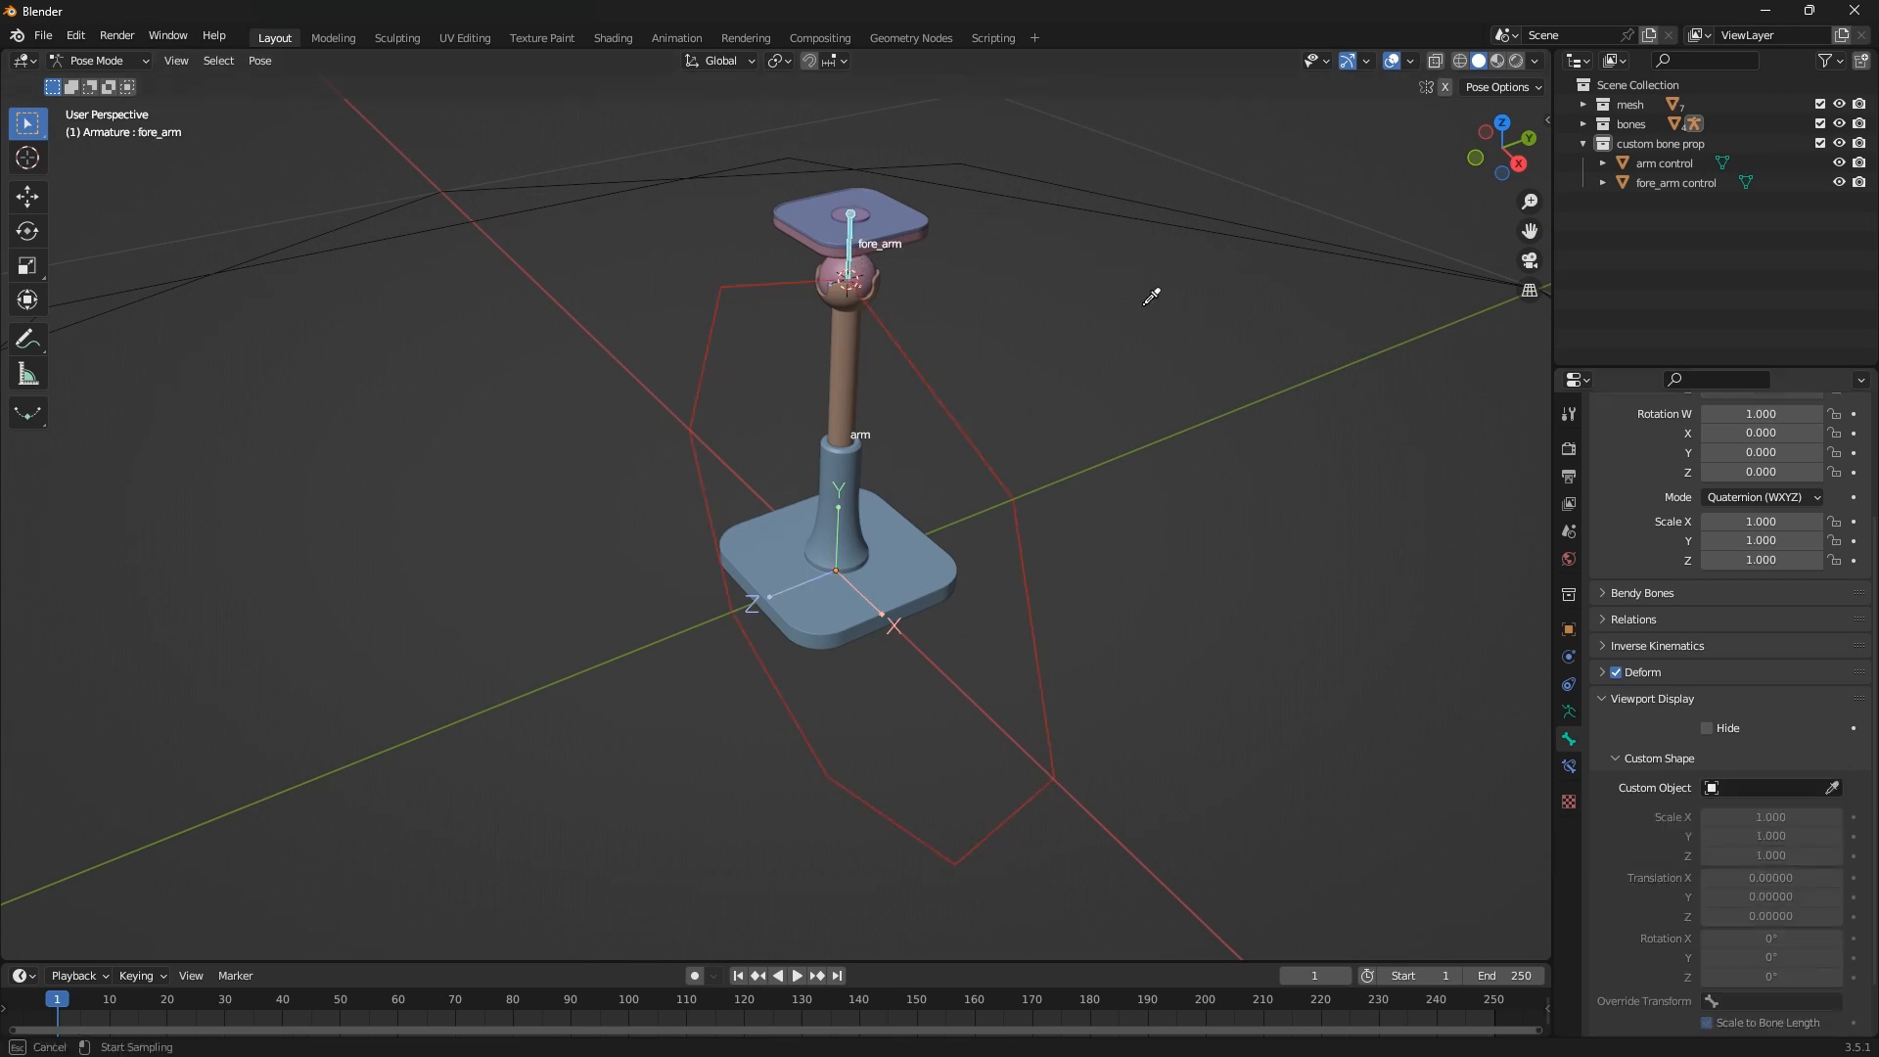
click(801, 156)
scroll(810, 199, down, 2)
scroll(991, 501, down, 2)
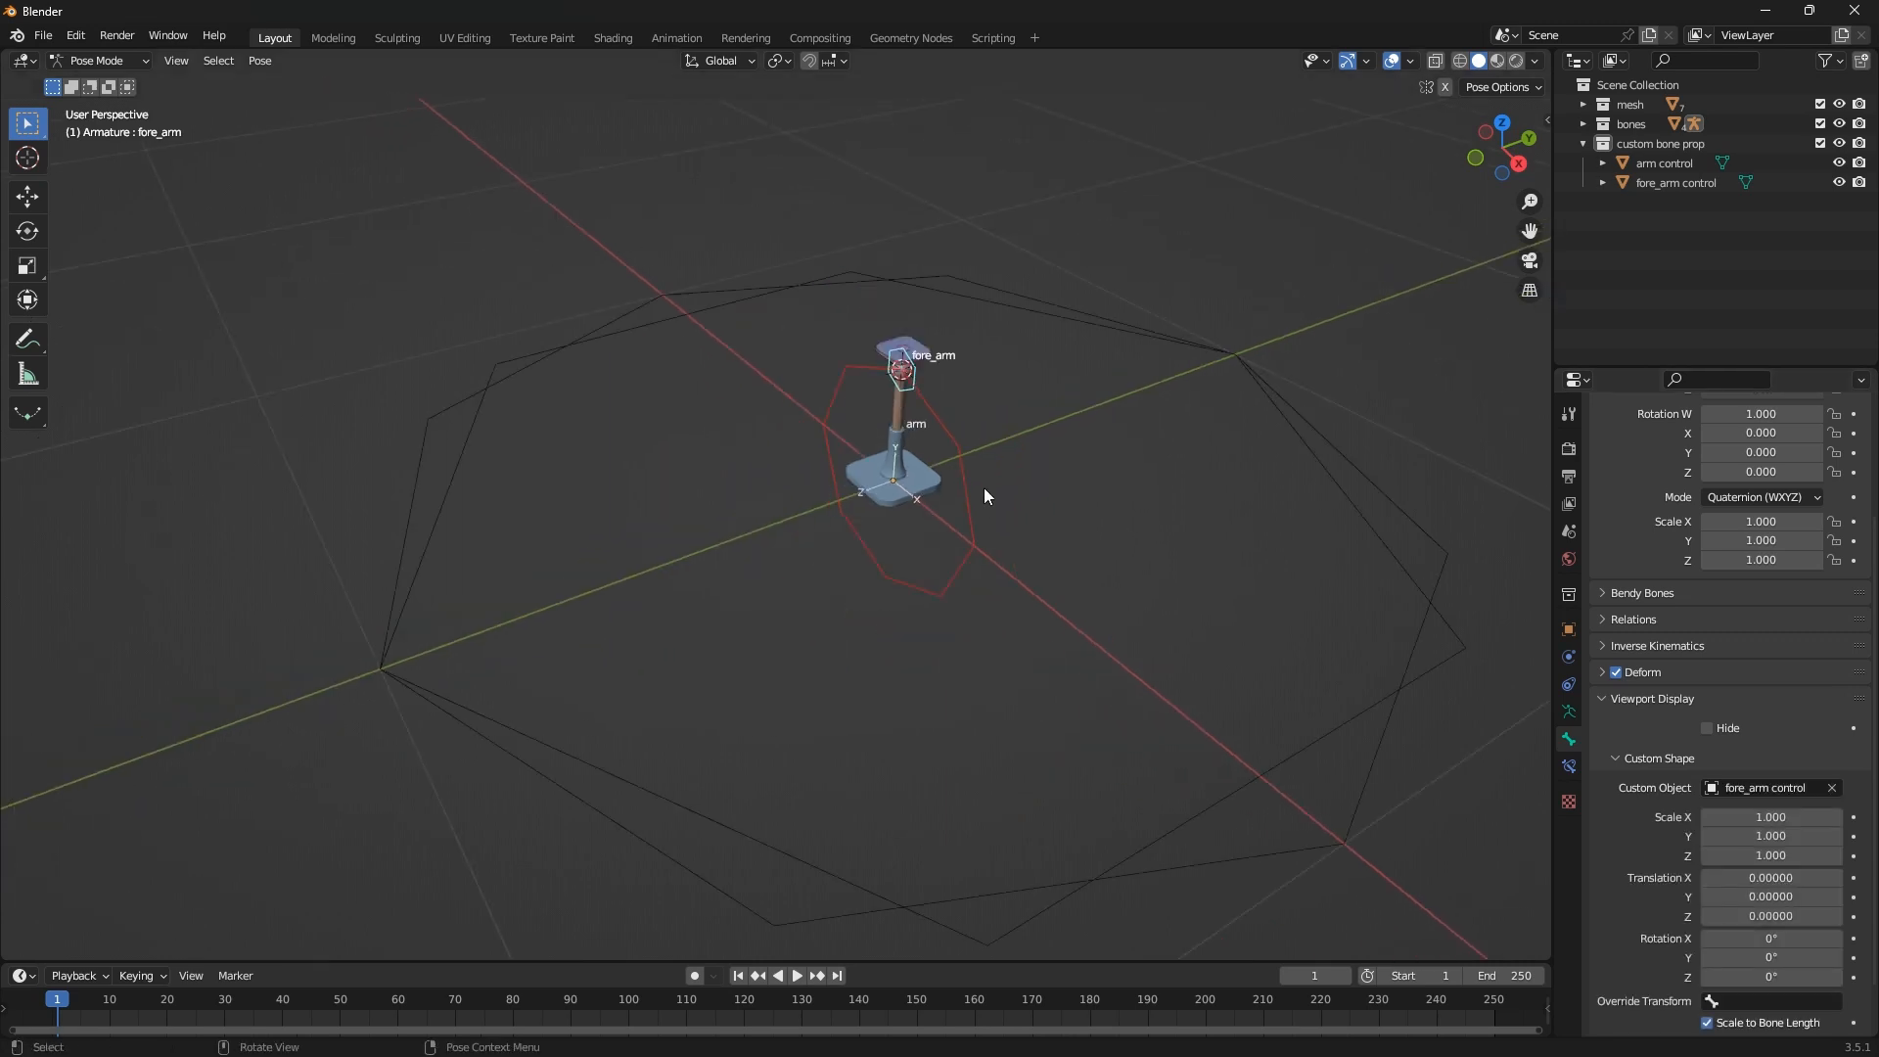
middle_drag(984, 488, 1016, 531)
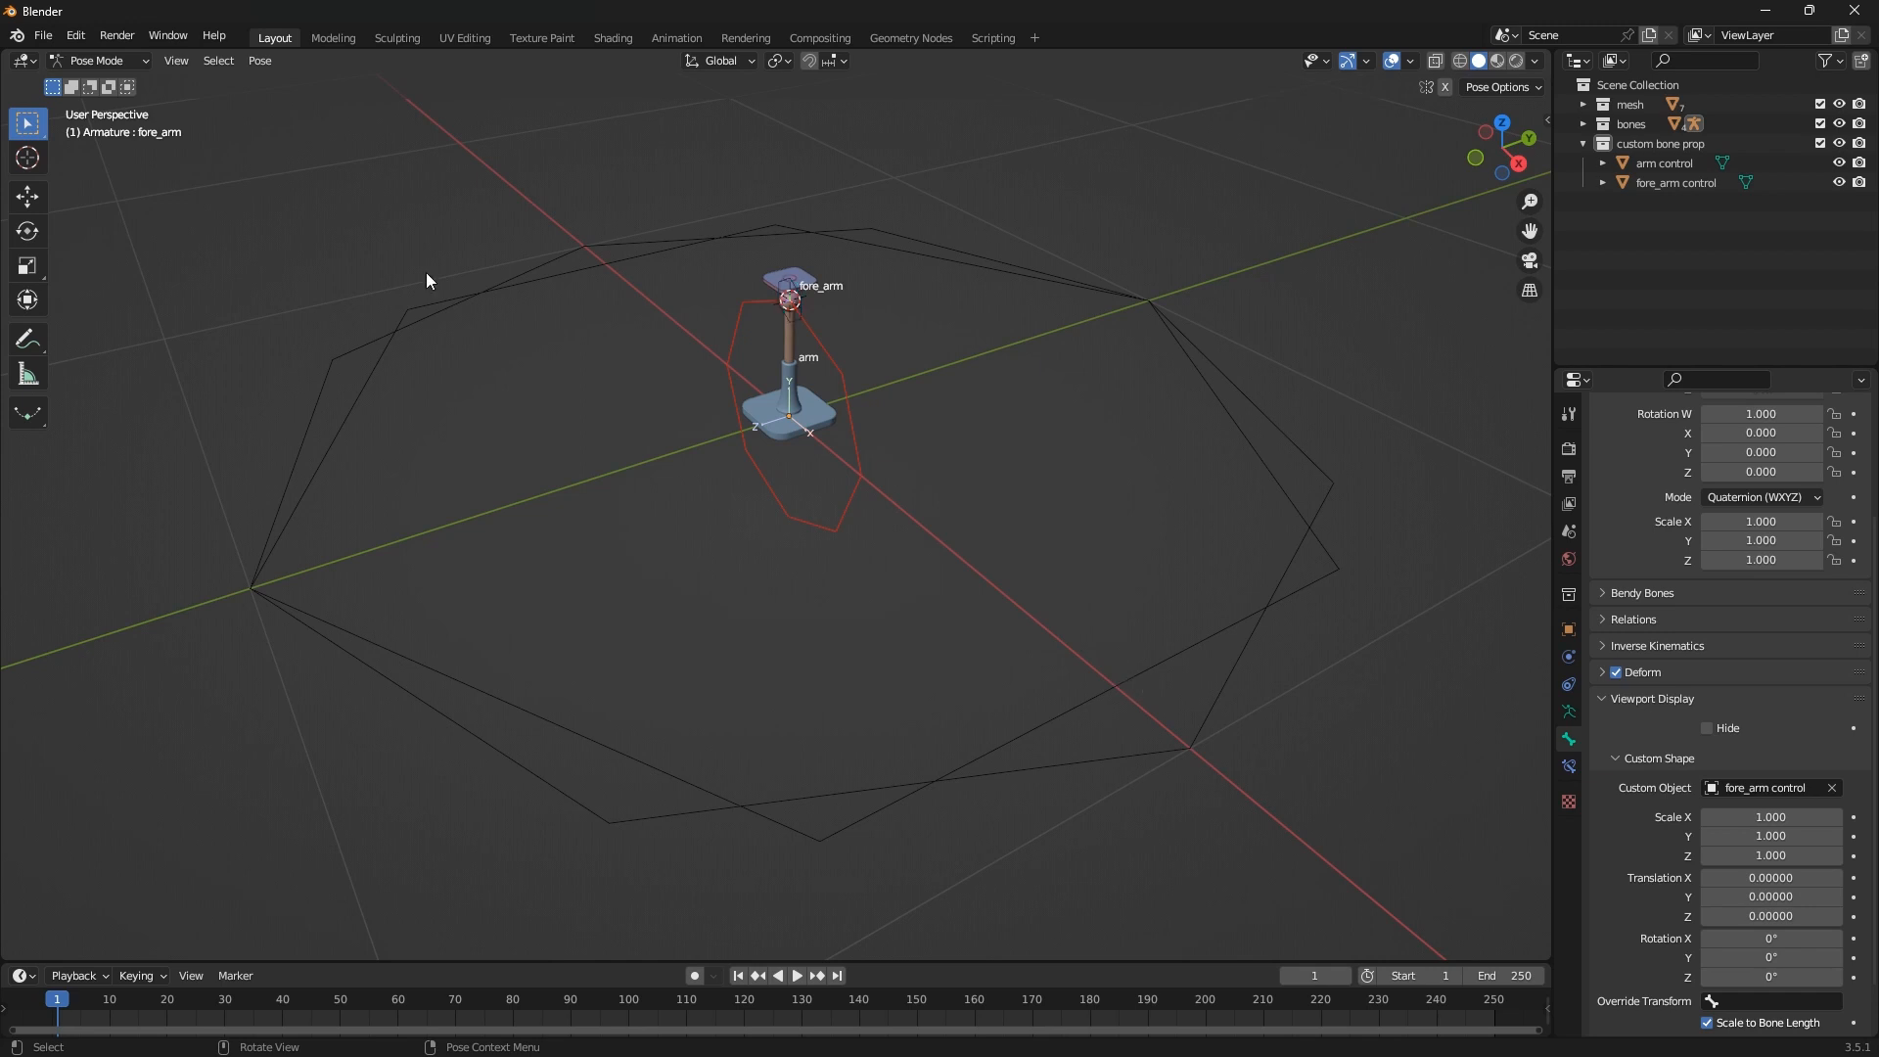
Return to Object Mode and open the arm control and fore_arm control meshes together in Edit Mode
click(99, 61)
click(99, 78)
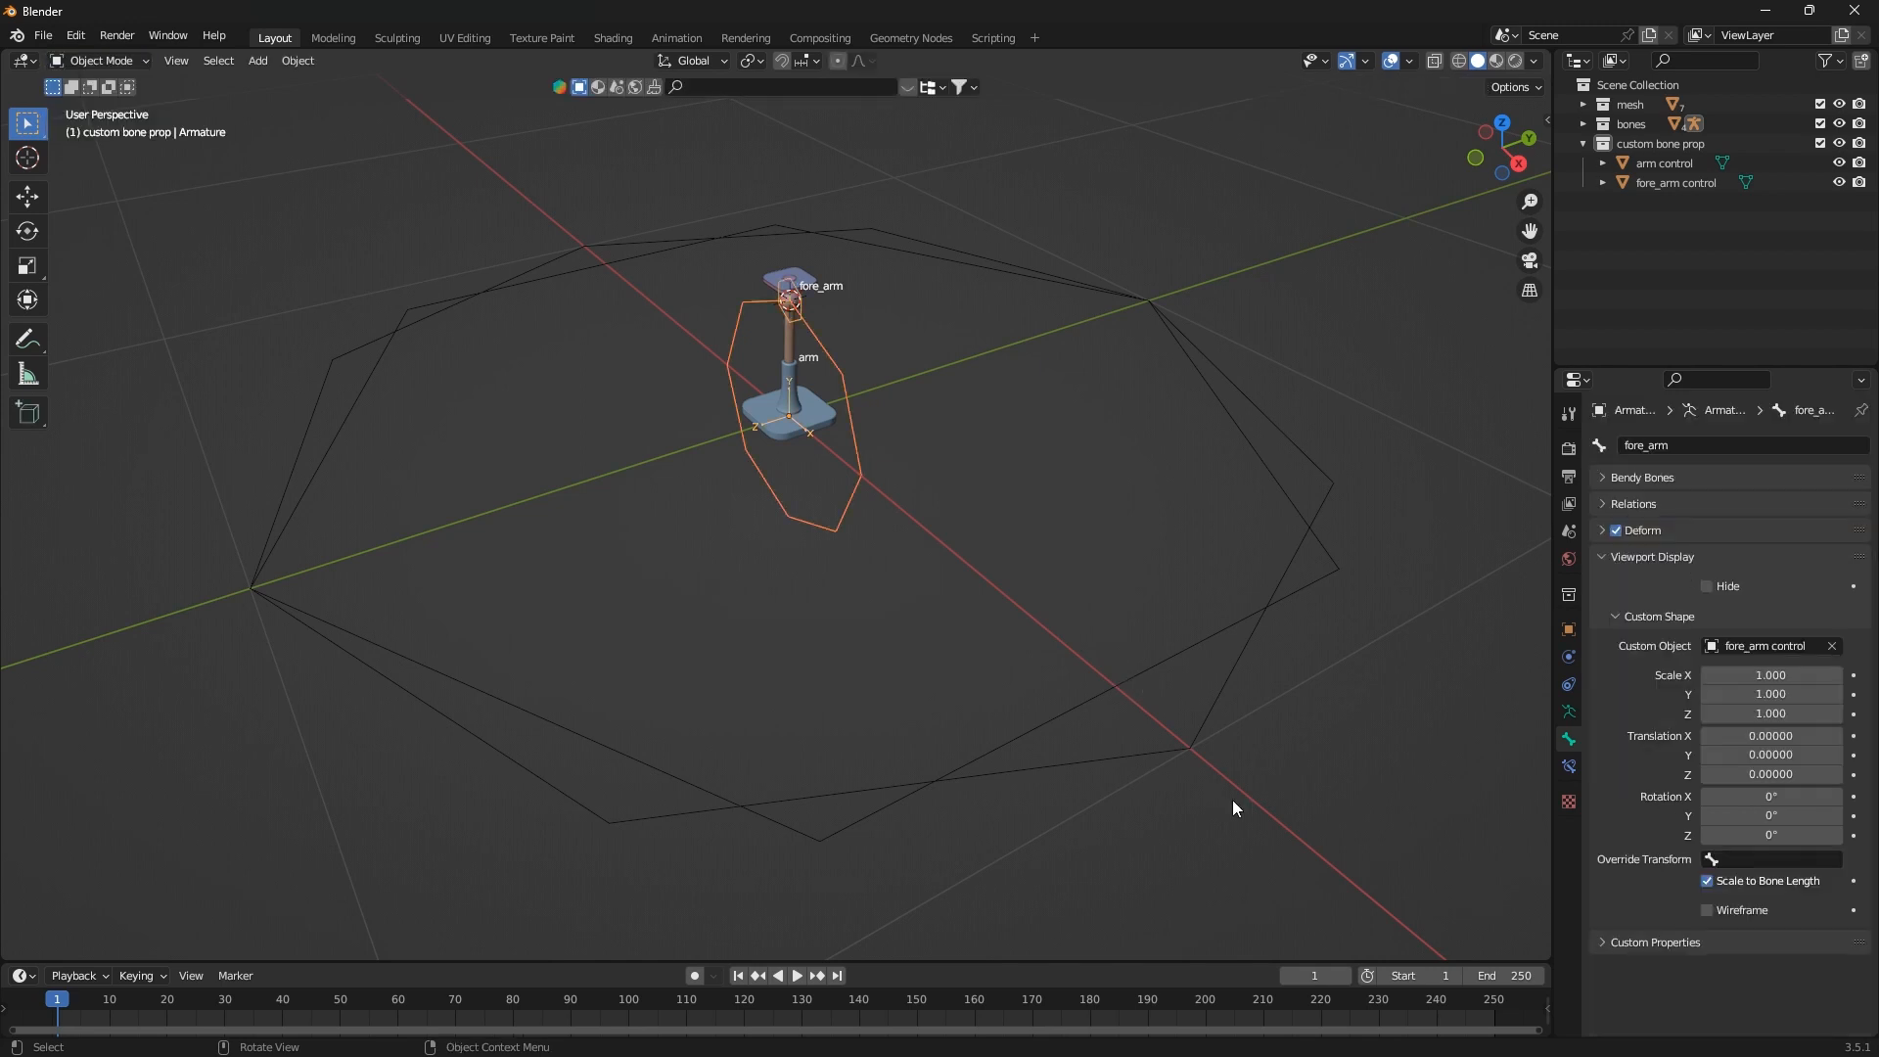
click(1082, 685)
click(1096, 696)
shift+click(1111, 760)
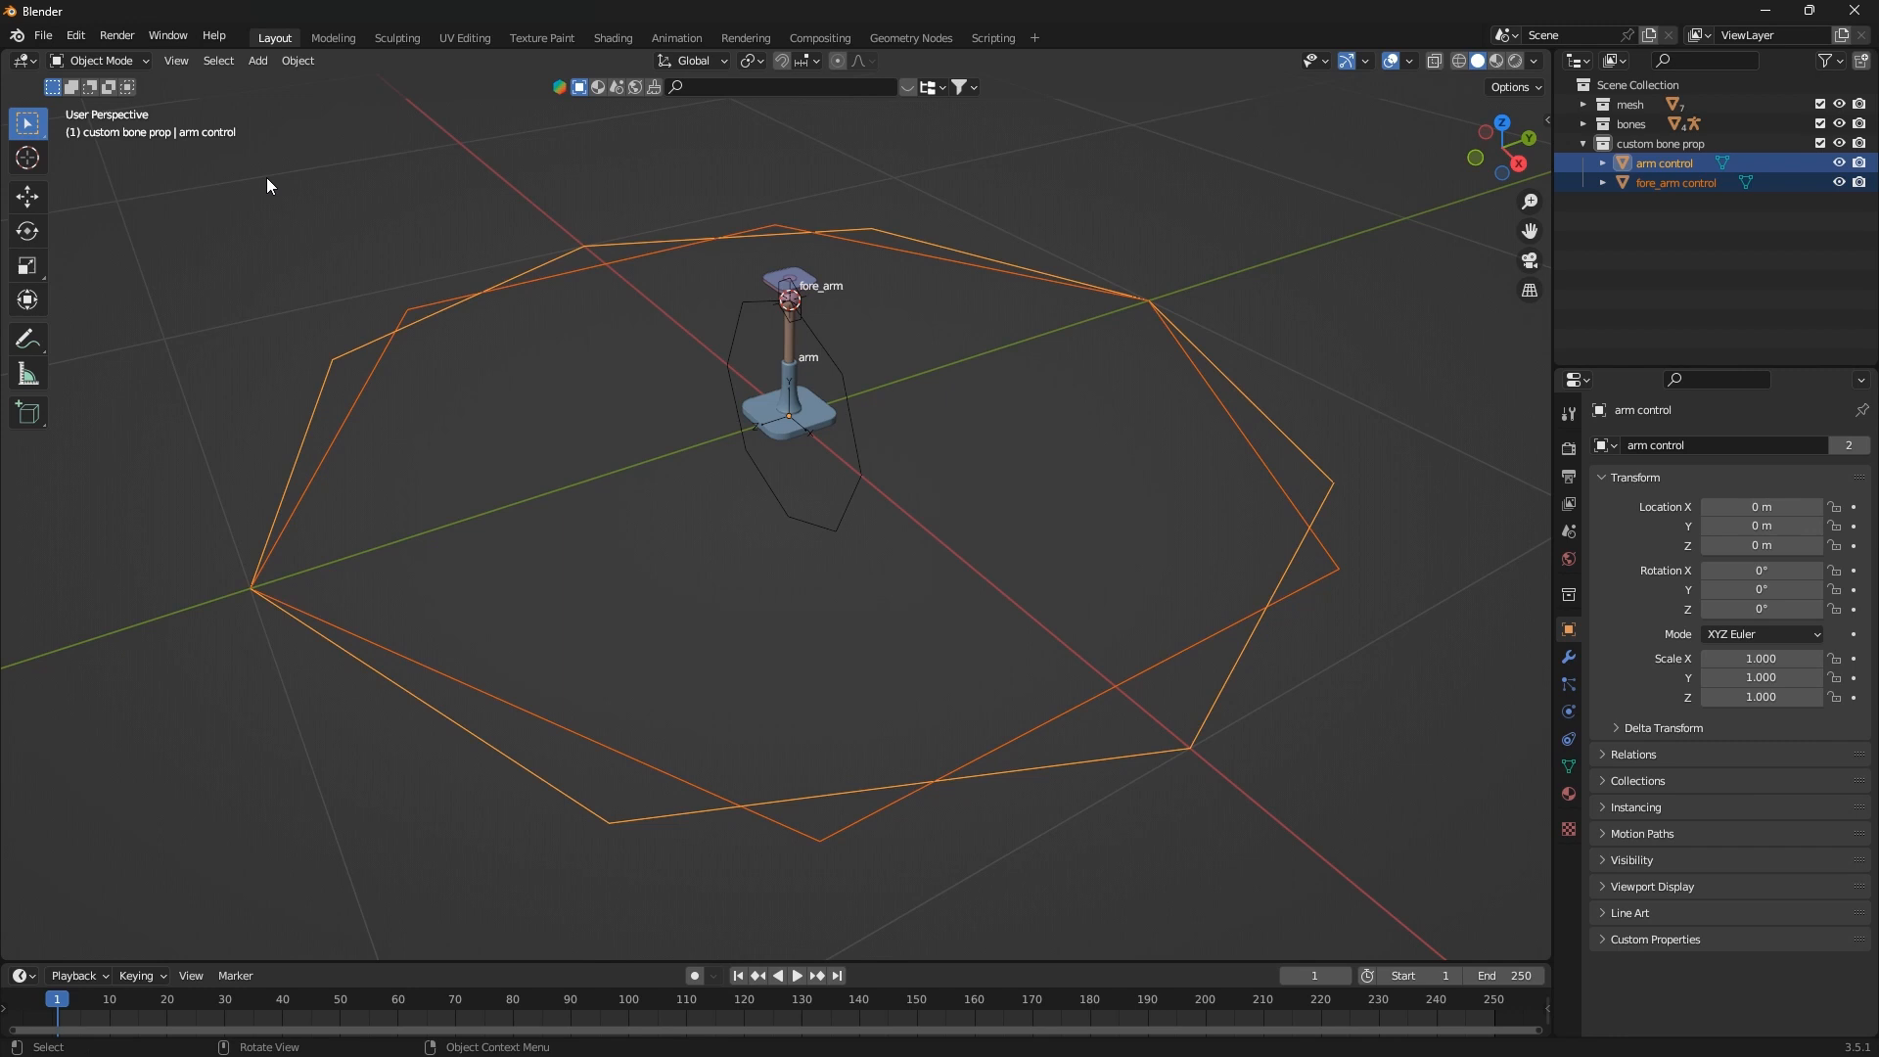
click(117, 60)
click(116, 102)
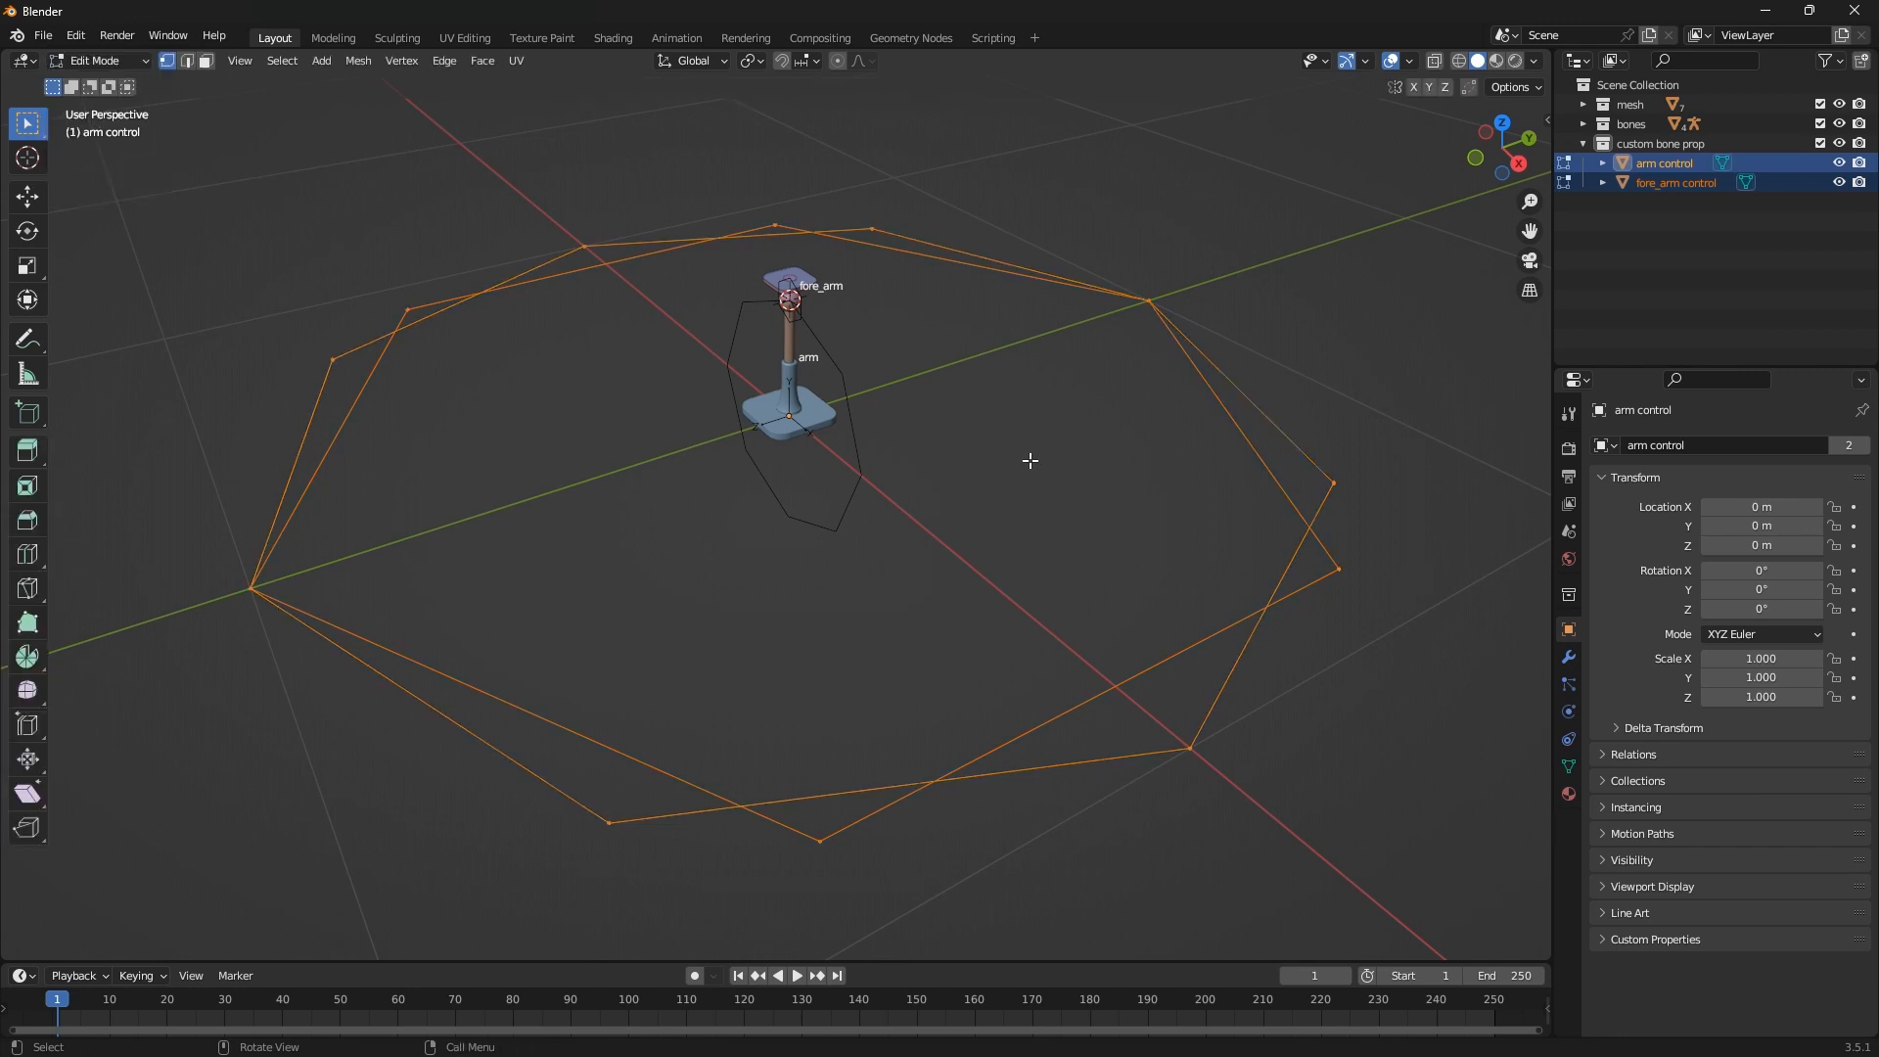
Rotate the geometry of both control circles 90° about the global X axis and return to Object Mode
key(r)
key(z)
key(x)
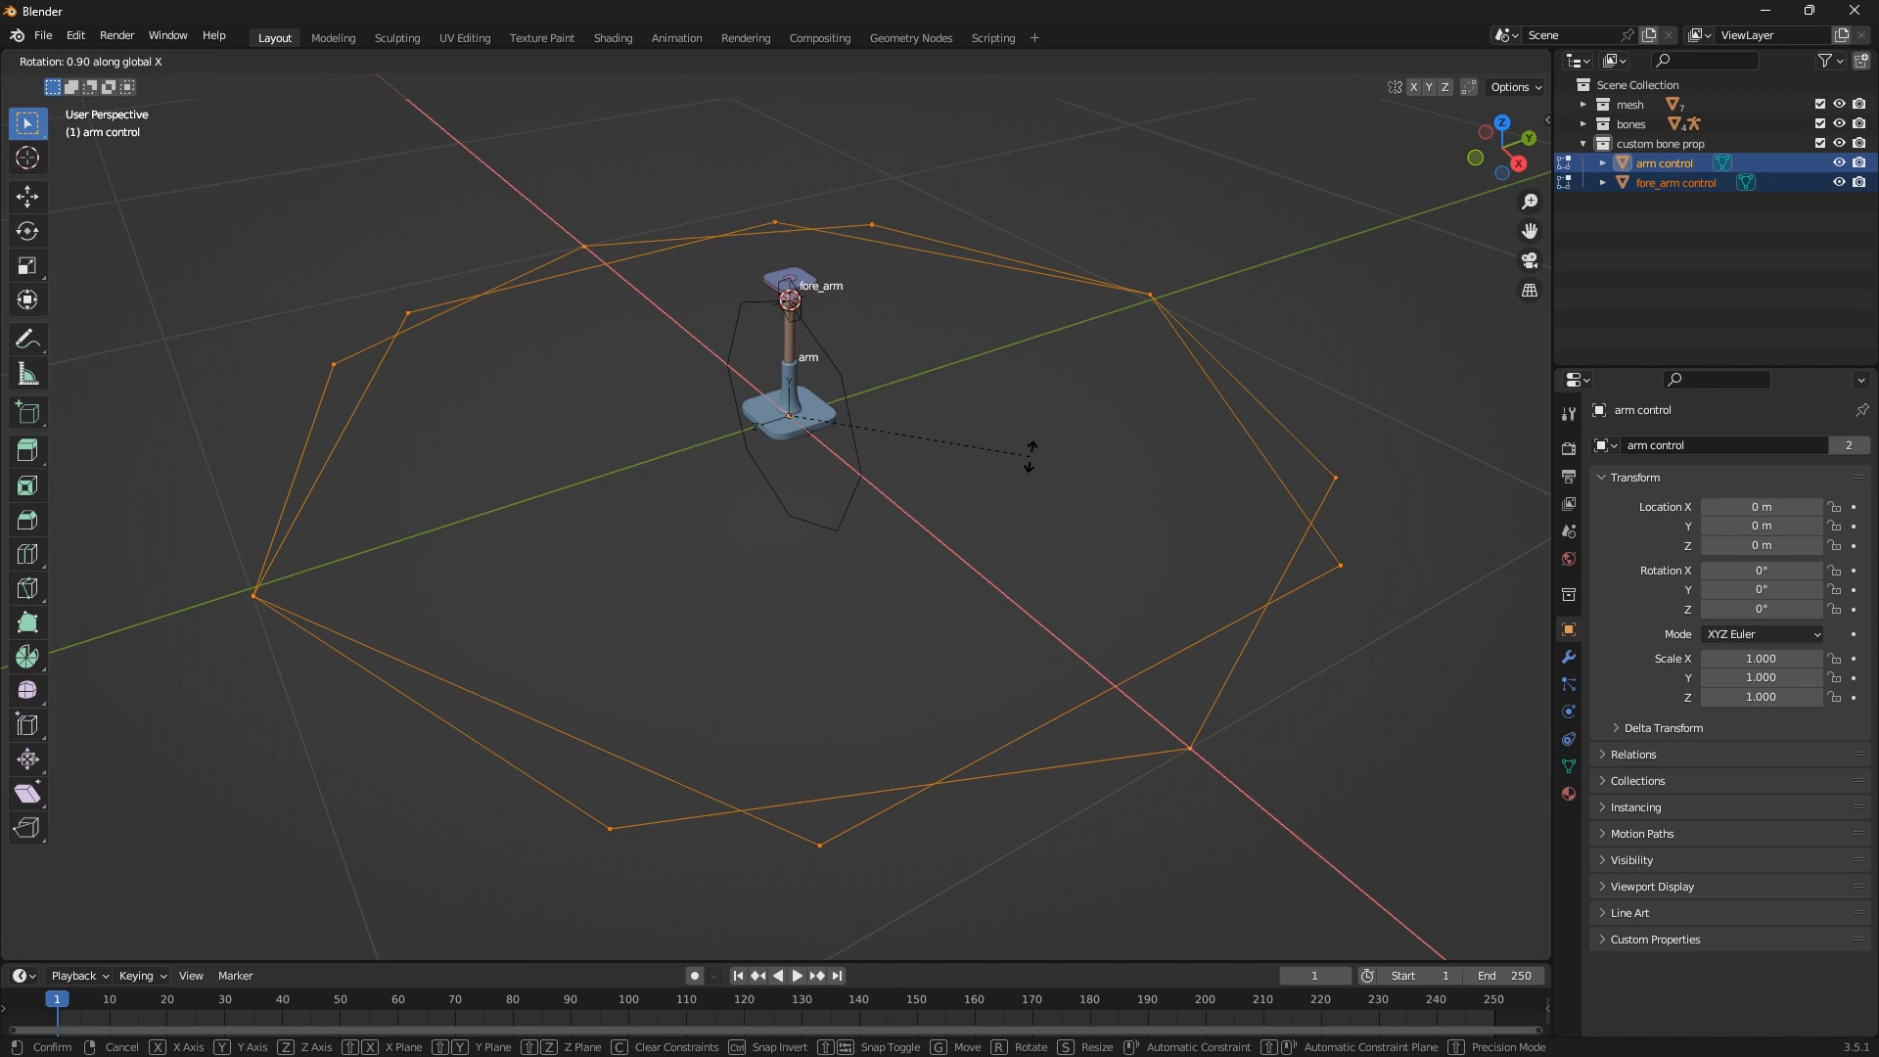
text(90)
key(Return)
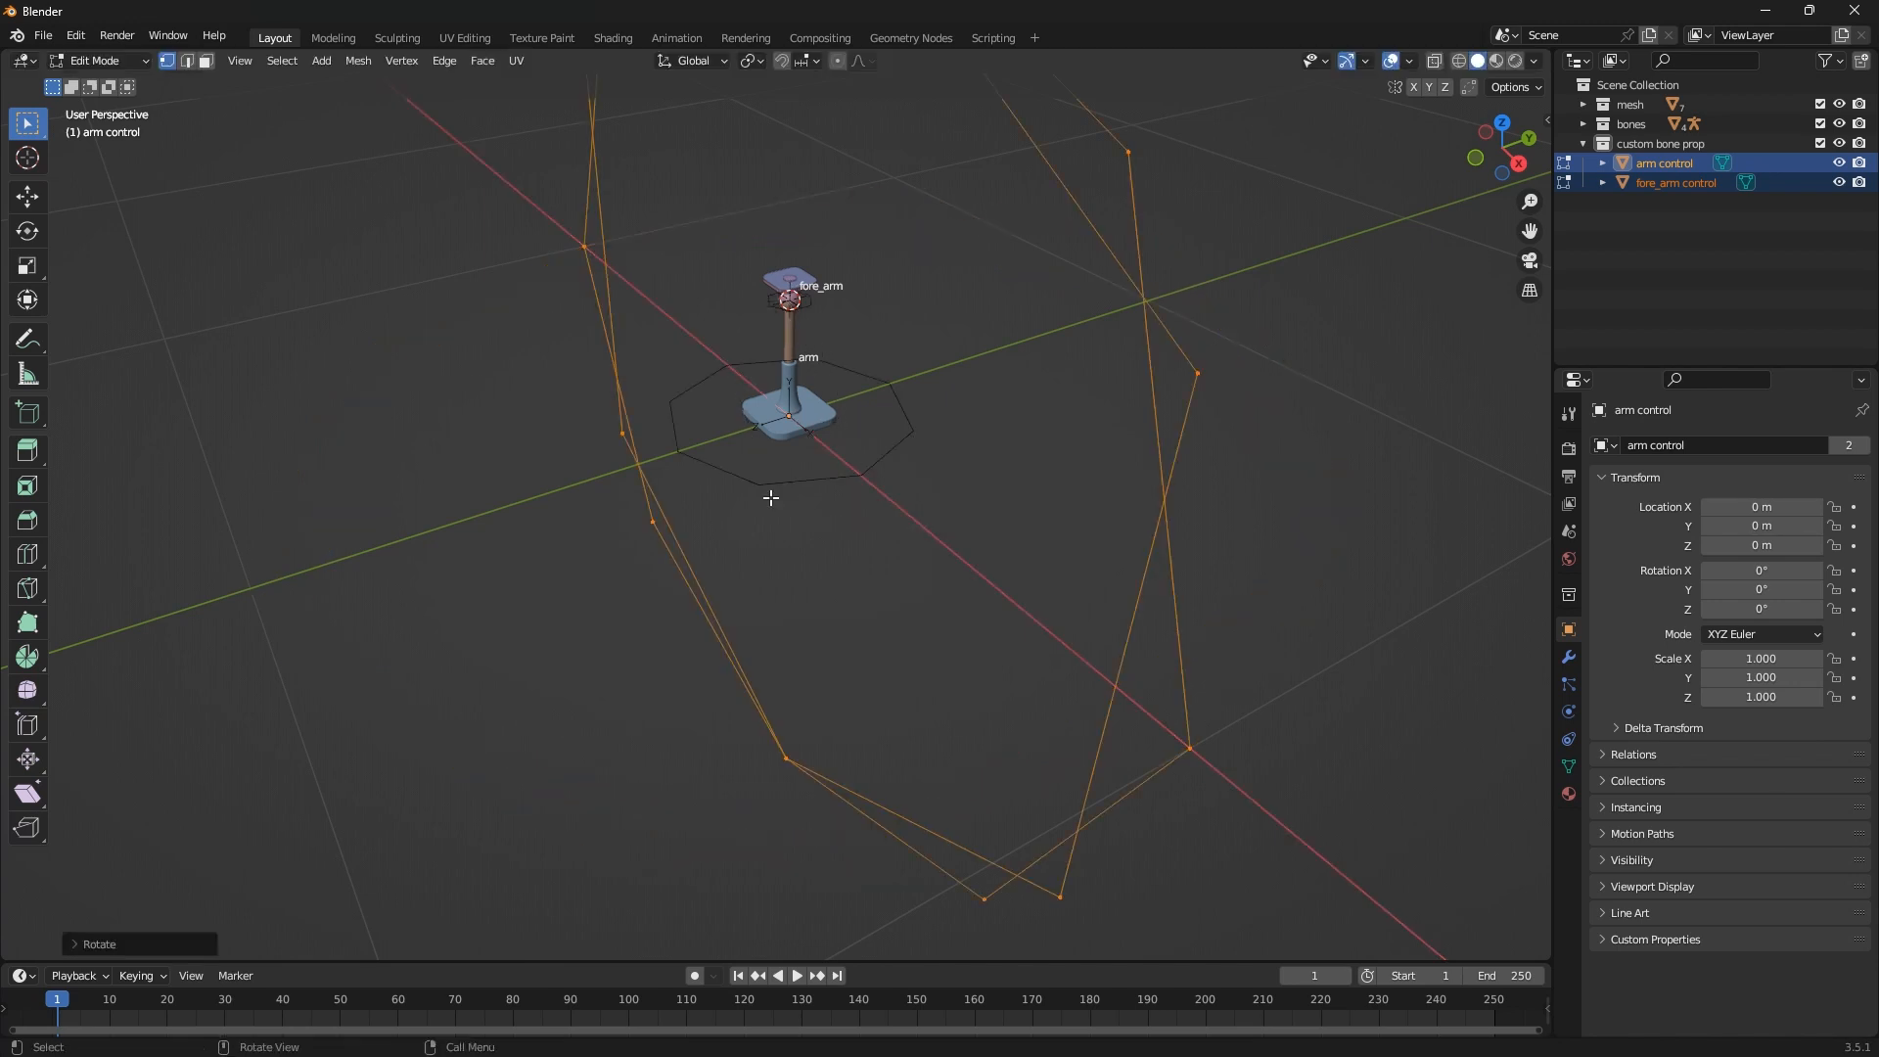
middle_drag(767, 494, 903, 466)
key(Tab)
scroll(768, 287, up, 5)
scroll(768, 287, up, 4)
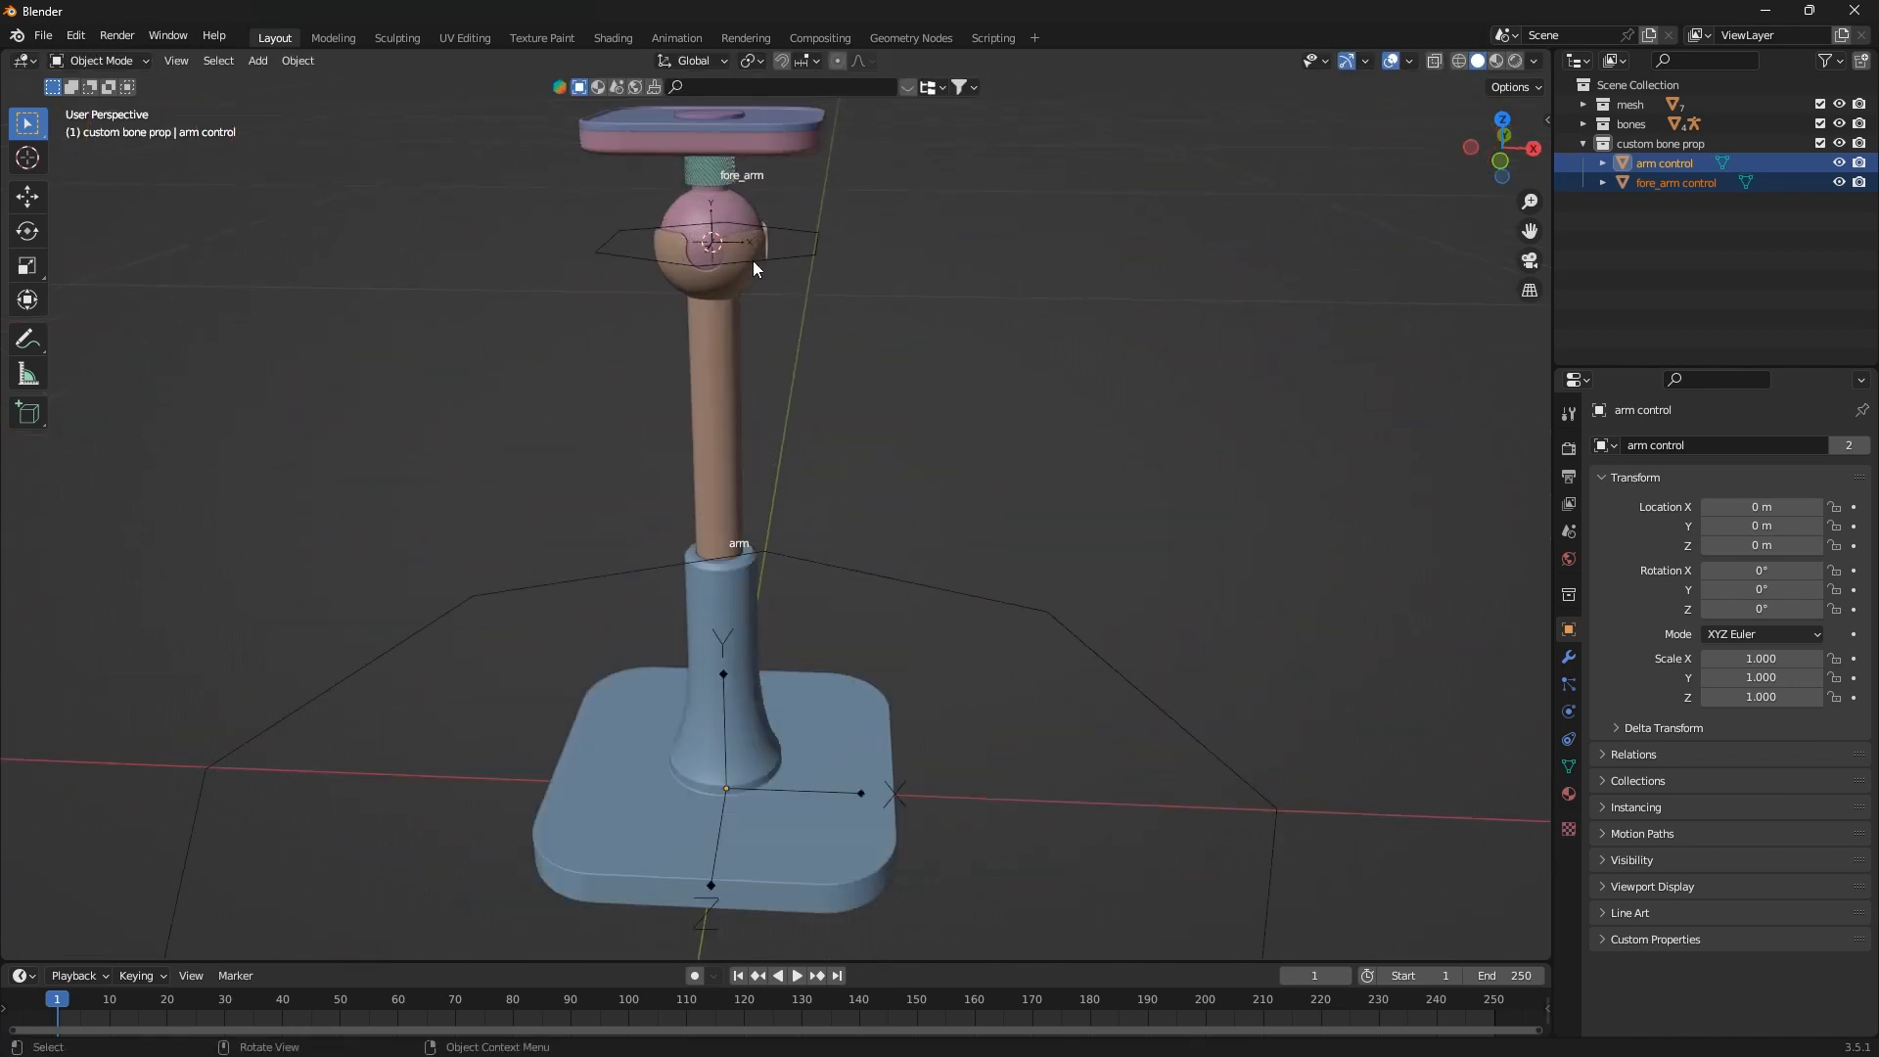
scroll(763, 256, down, 4)
middle_drag(827, 338, 796, 346)
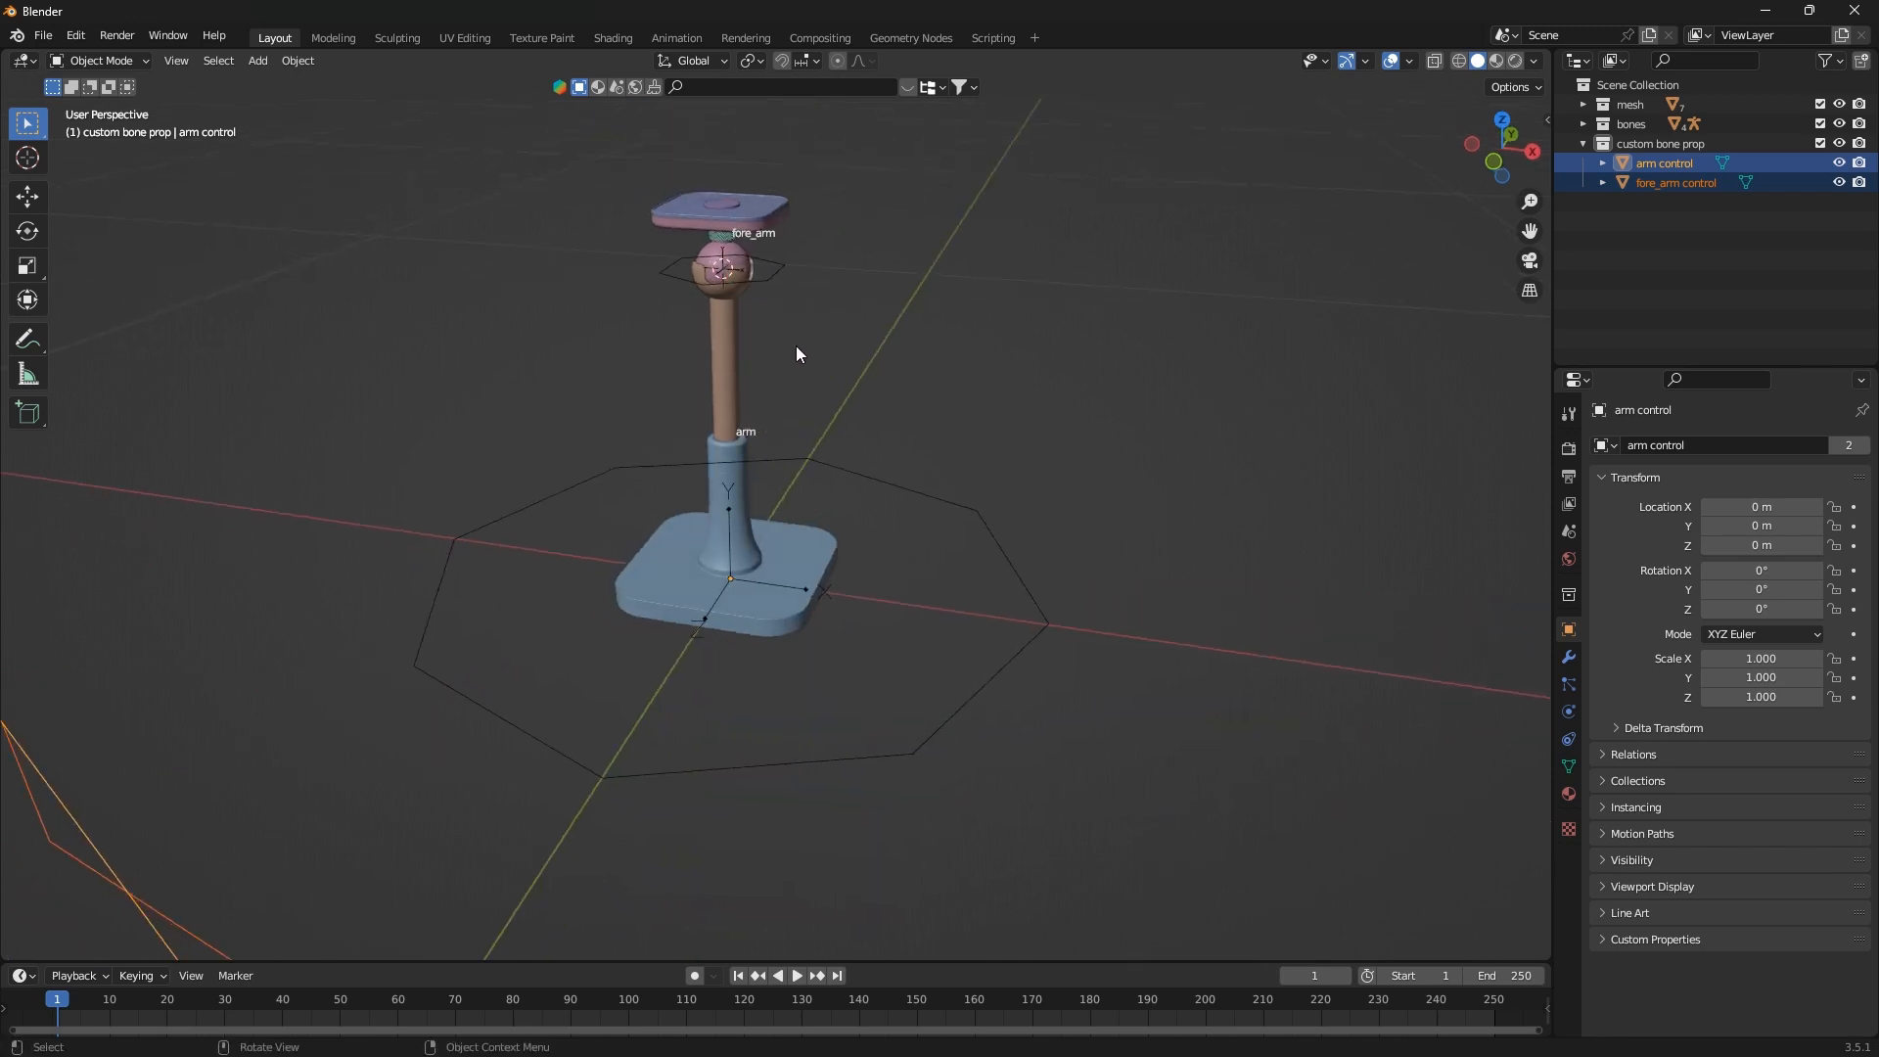
Switch the armature to Pose Mode and try a trackball rotation of the fore_arm bone using its custom shape
click(777, 275)
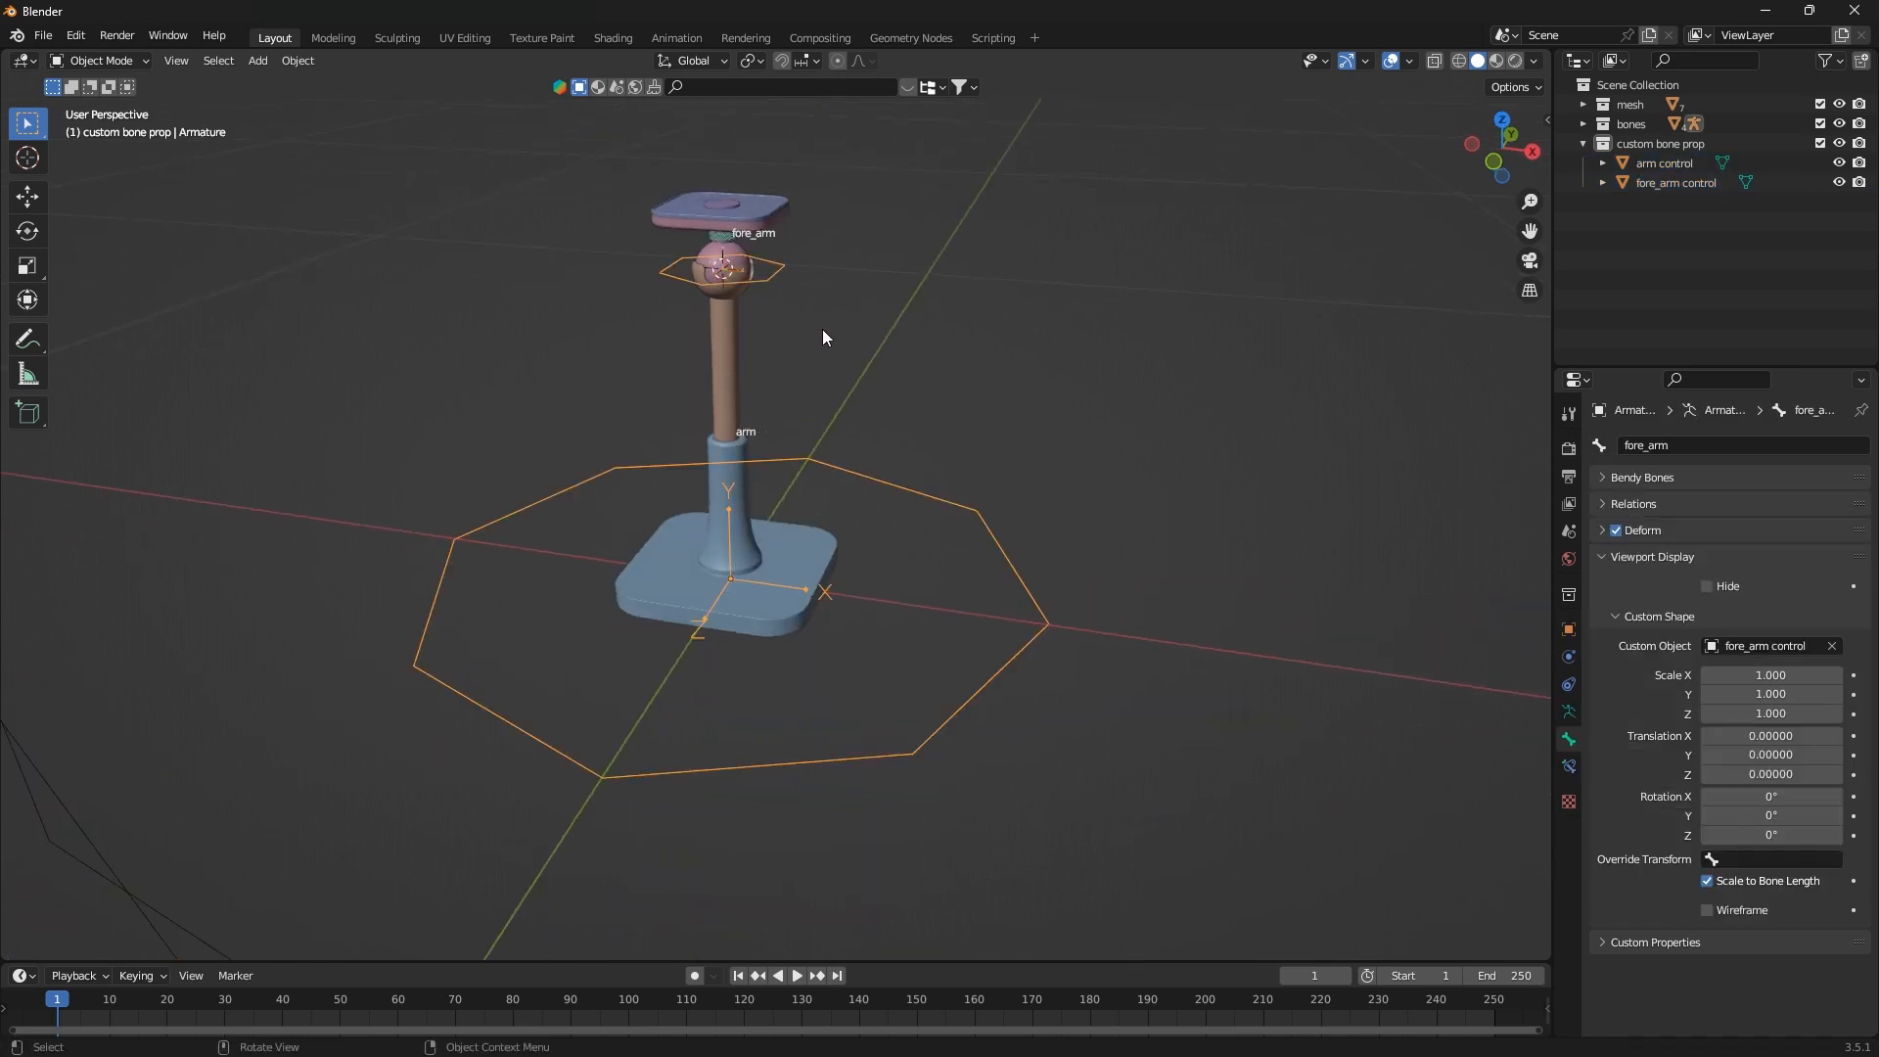
key(Tab)
key(Tab)
key(ctrl+Tab)
click(768, 271)
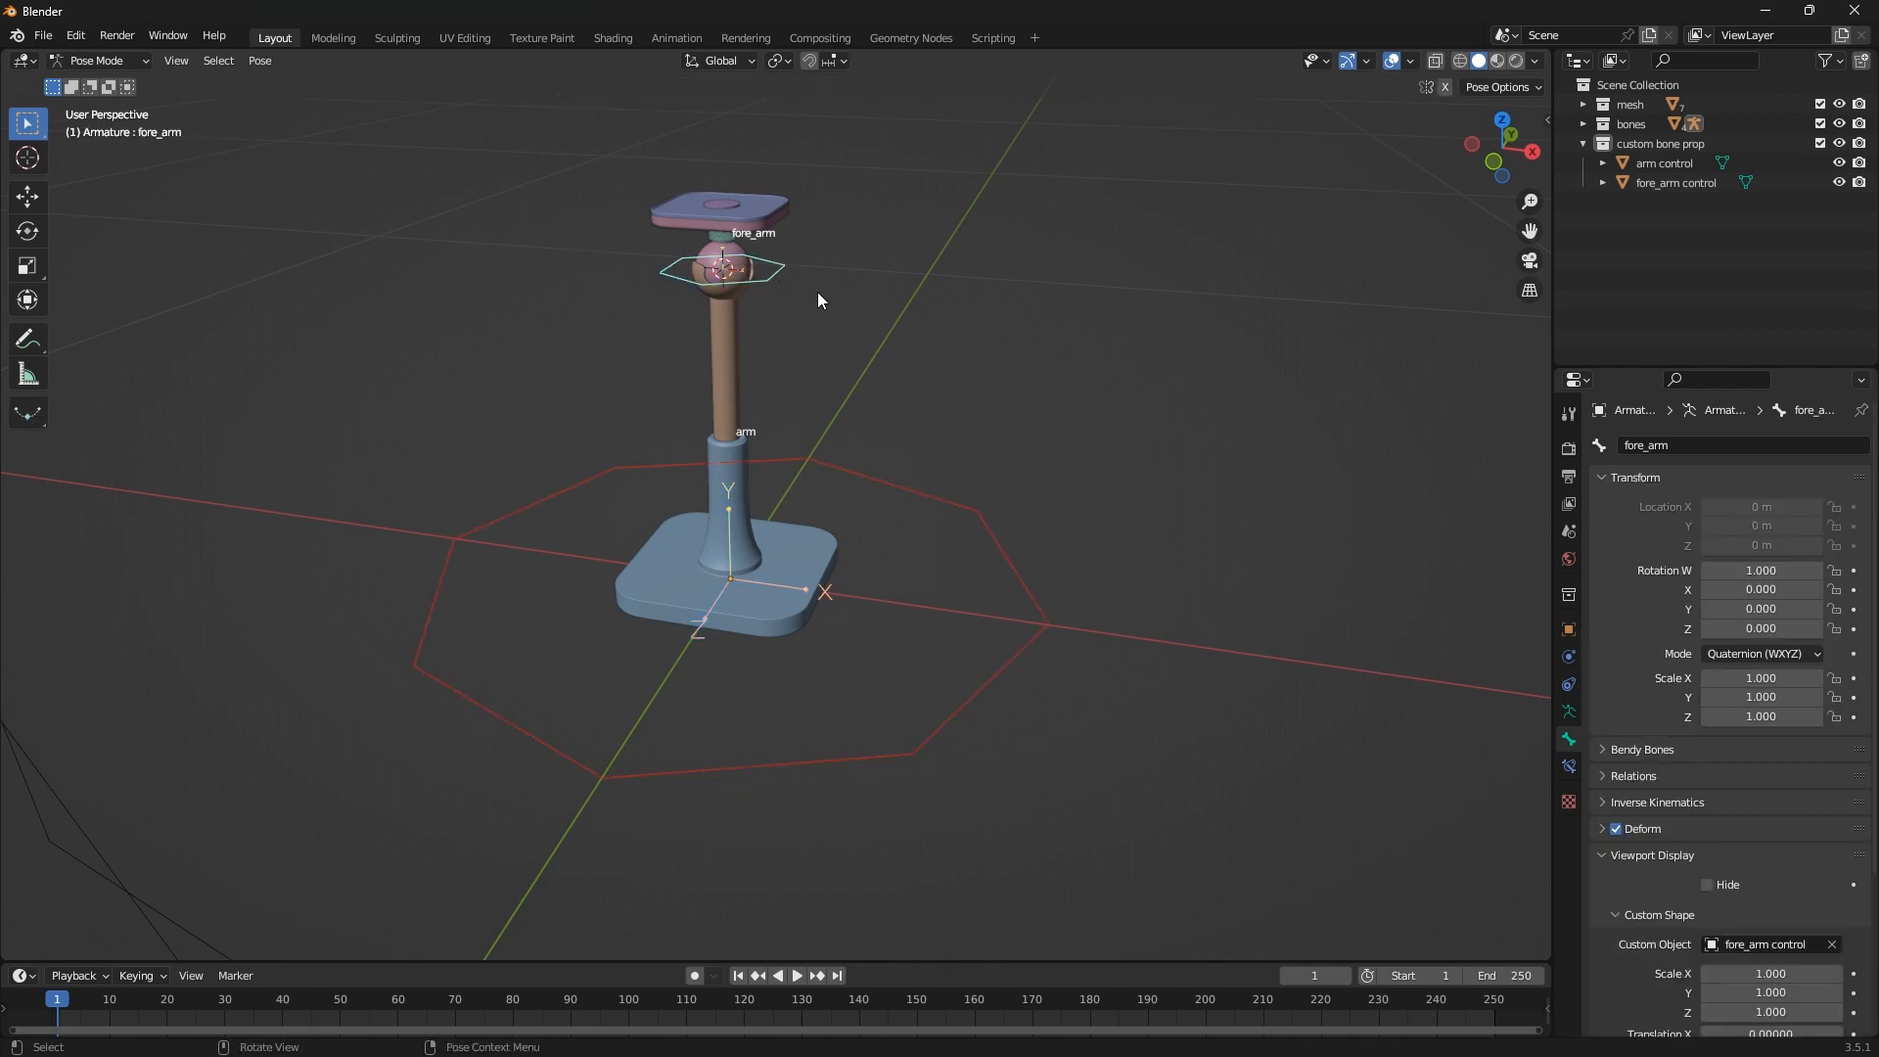
key(r)
key(r)
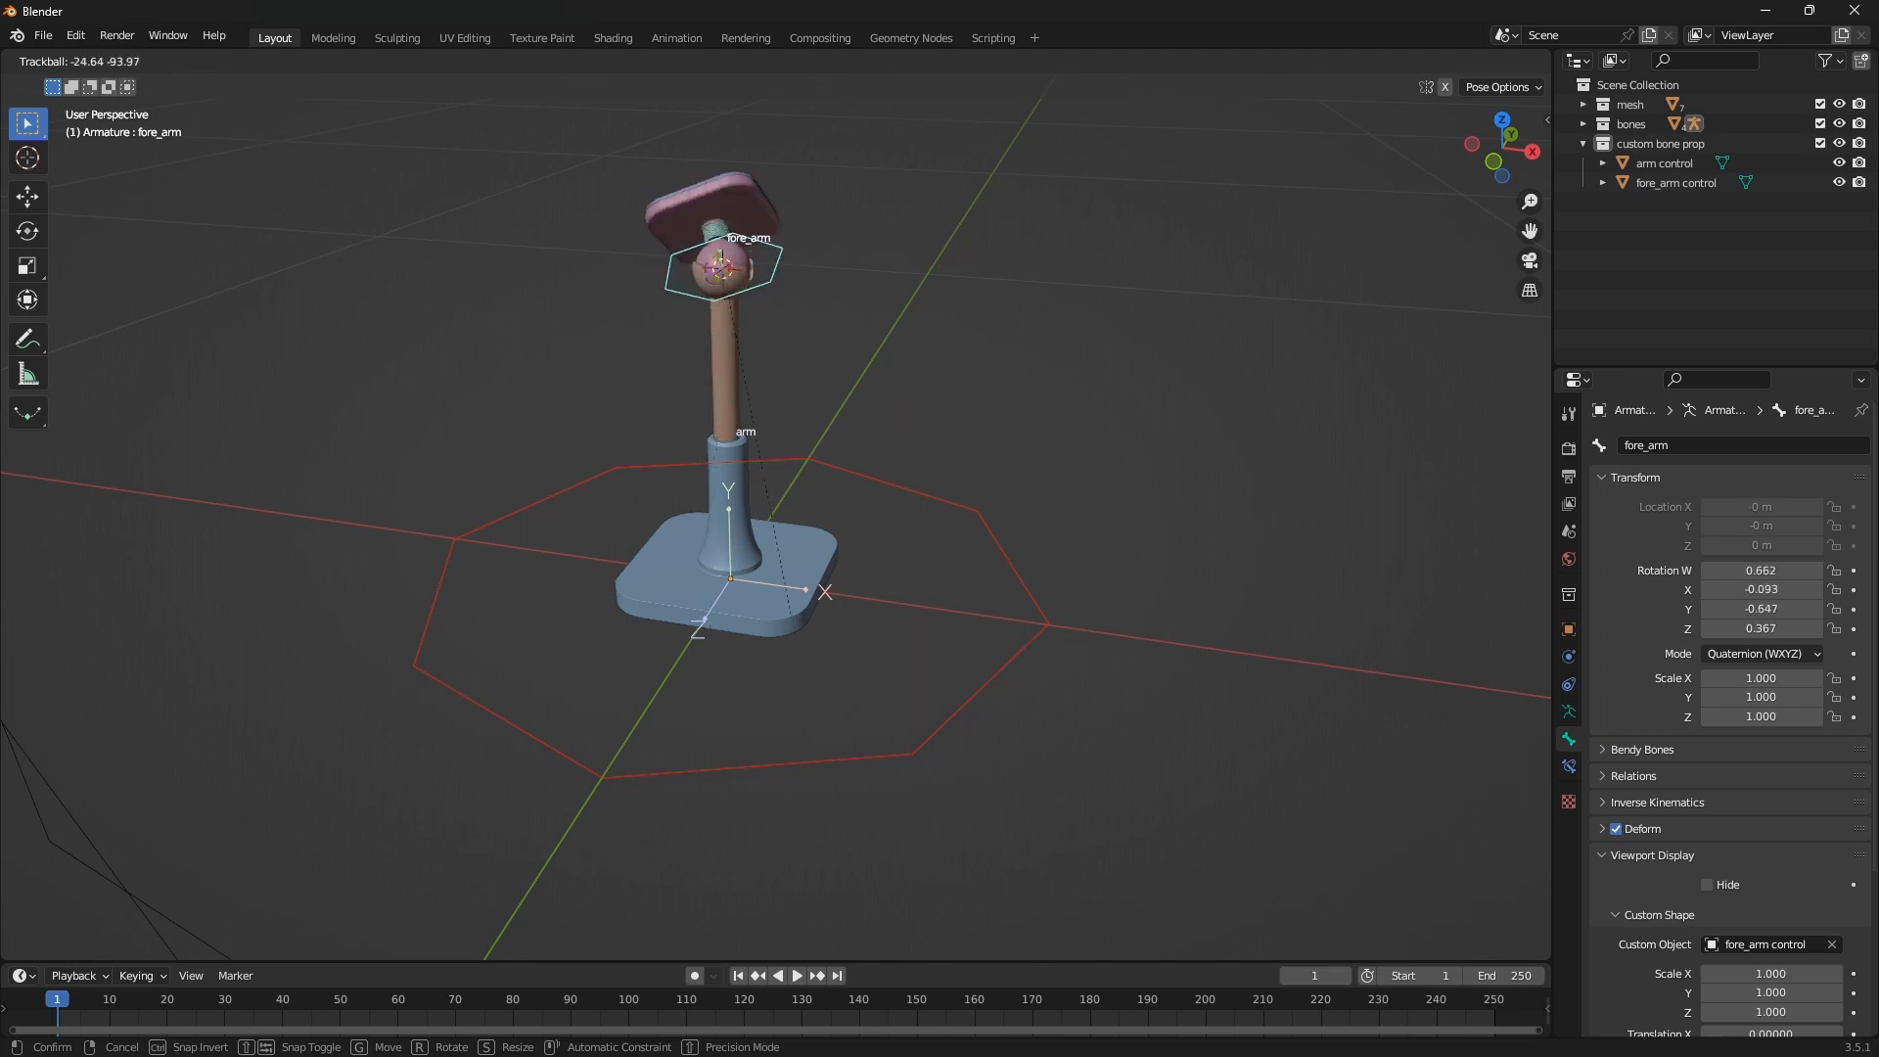
click(832, 271)
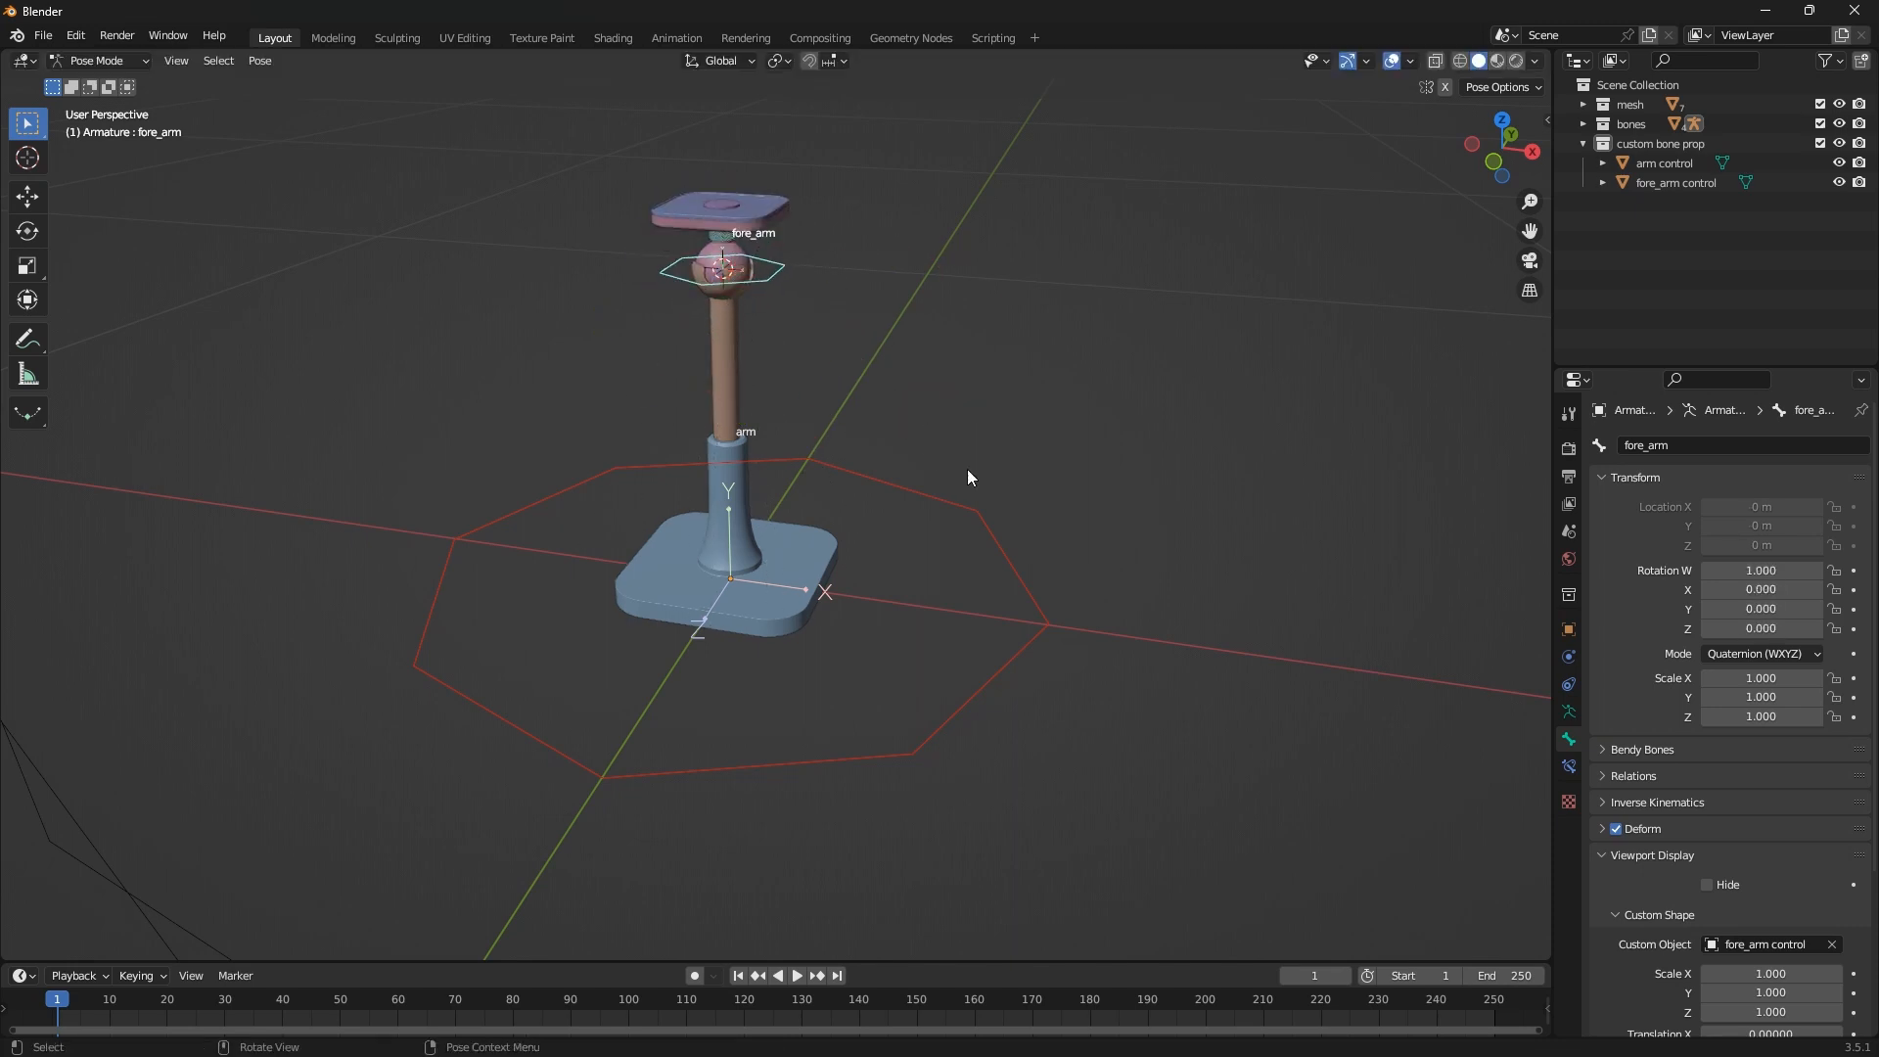
Try a trackball rotation of the arm bone using the large control circle around the base
click(985, 501)
key(r)
key(r)
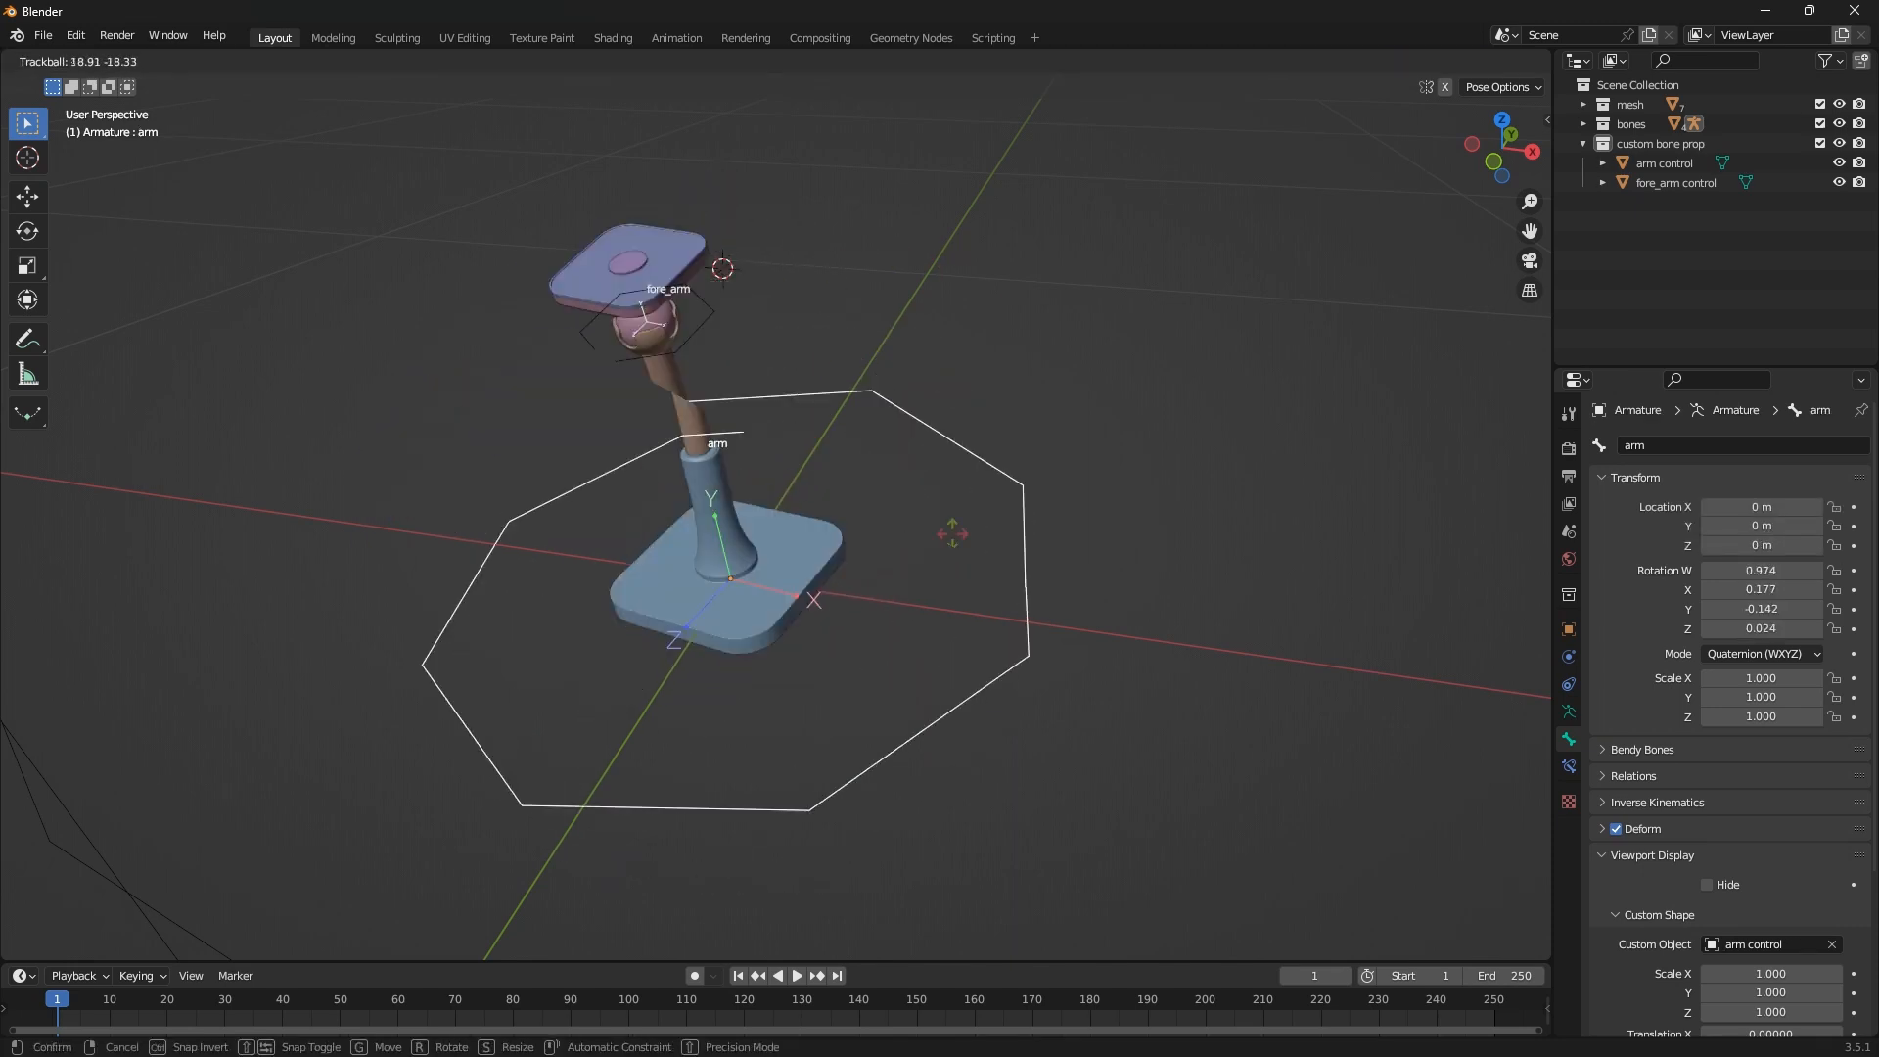
right_click(926, 484)
Return the armature to Object Mode and save the project as "phone stand with rig.blend"
scroll(825, 510, down, 6)
key(Tab)
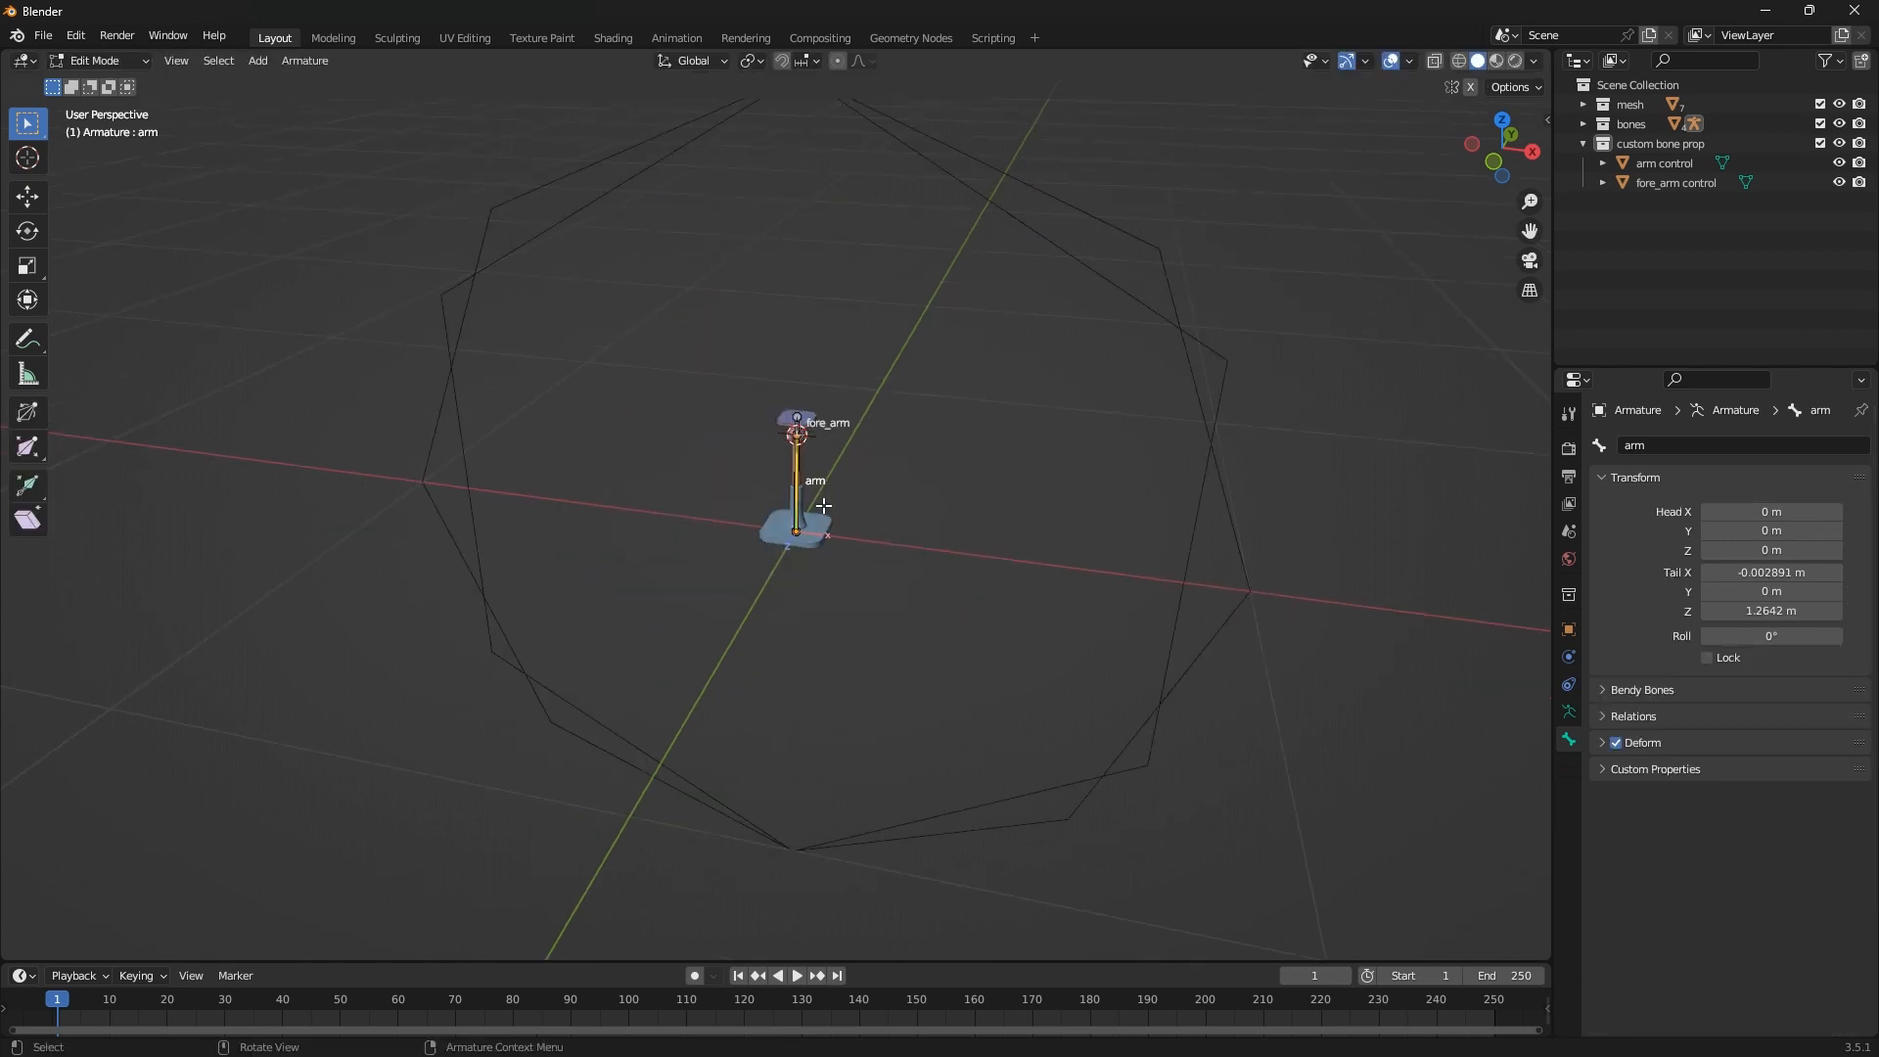
scroll(826, 499, up, 3)
click(99, 62)
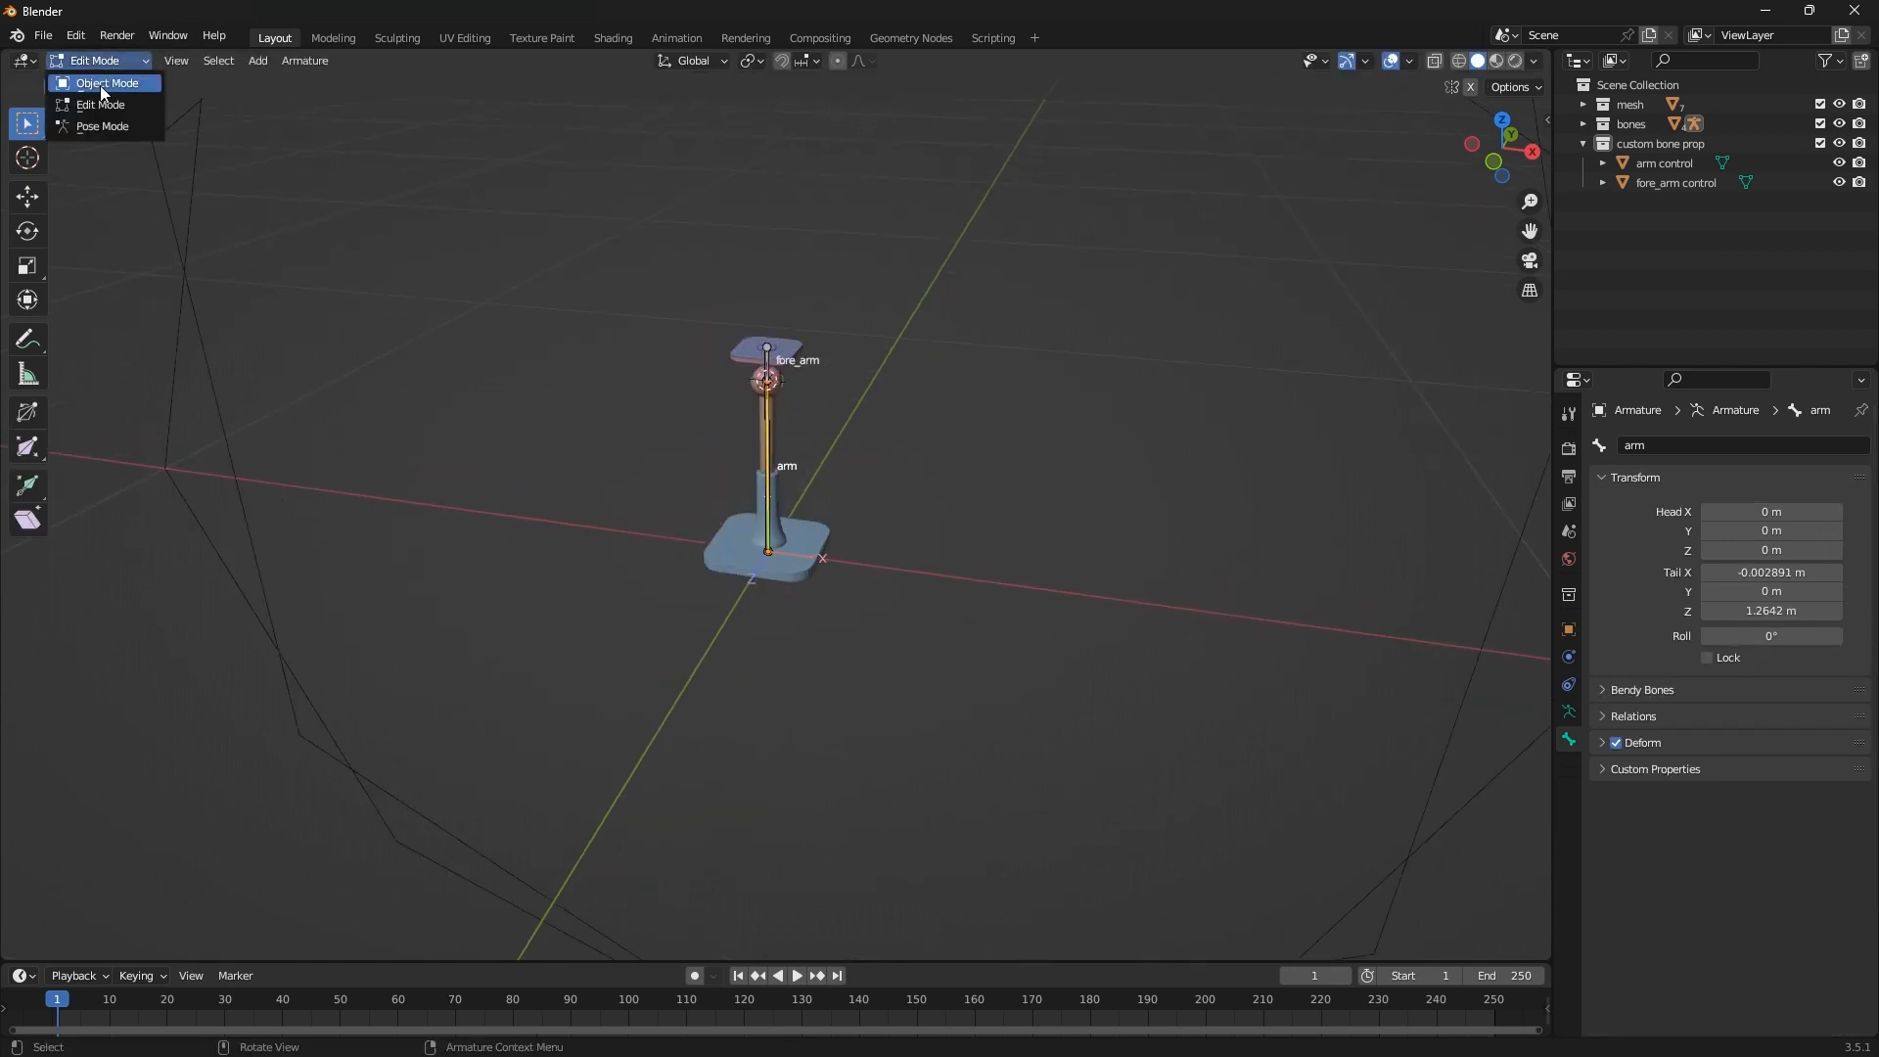
click(93, 82)
key(ctrl+s)
Collapse the custom bone prop collection, exclude it from the view layer, and save the file
scroll(841, 552, down, 3)
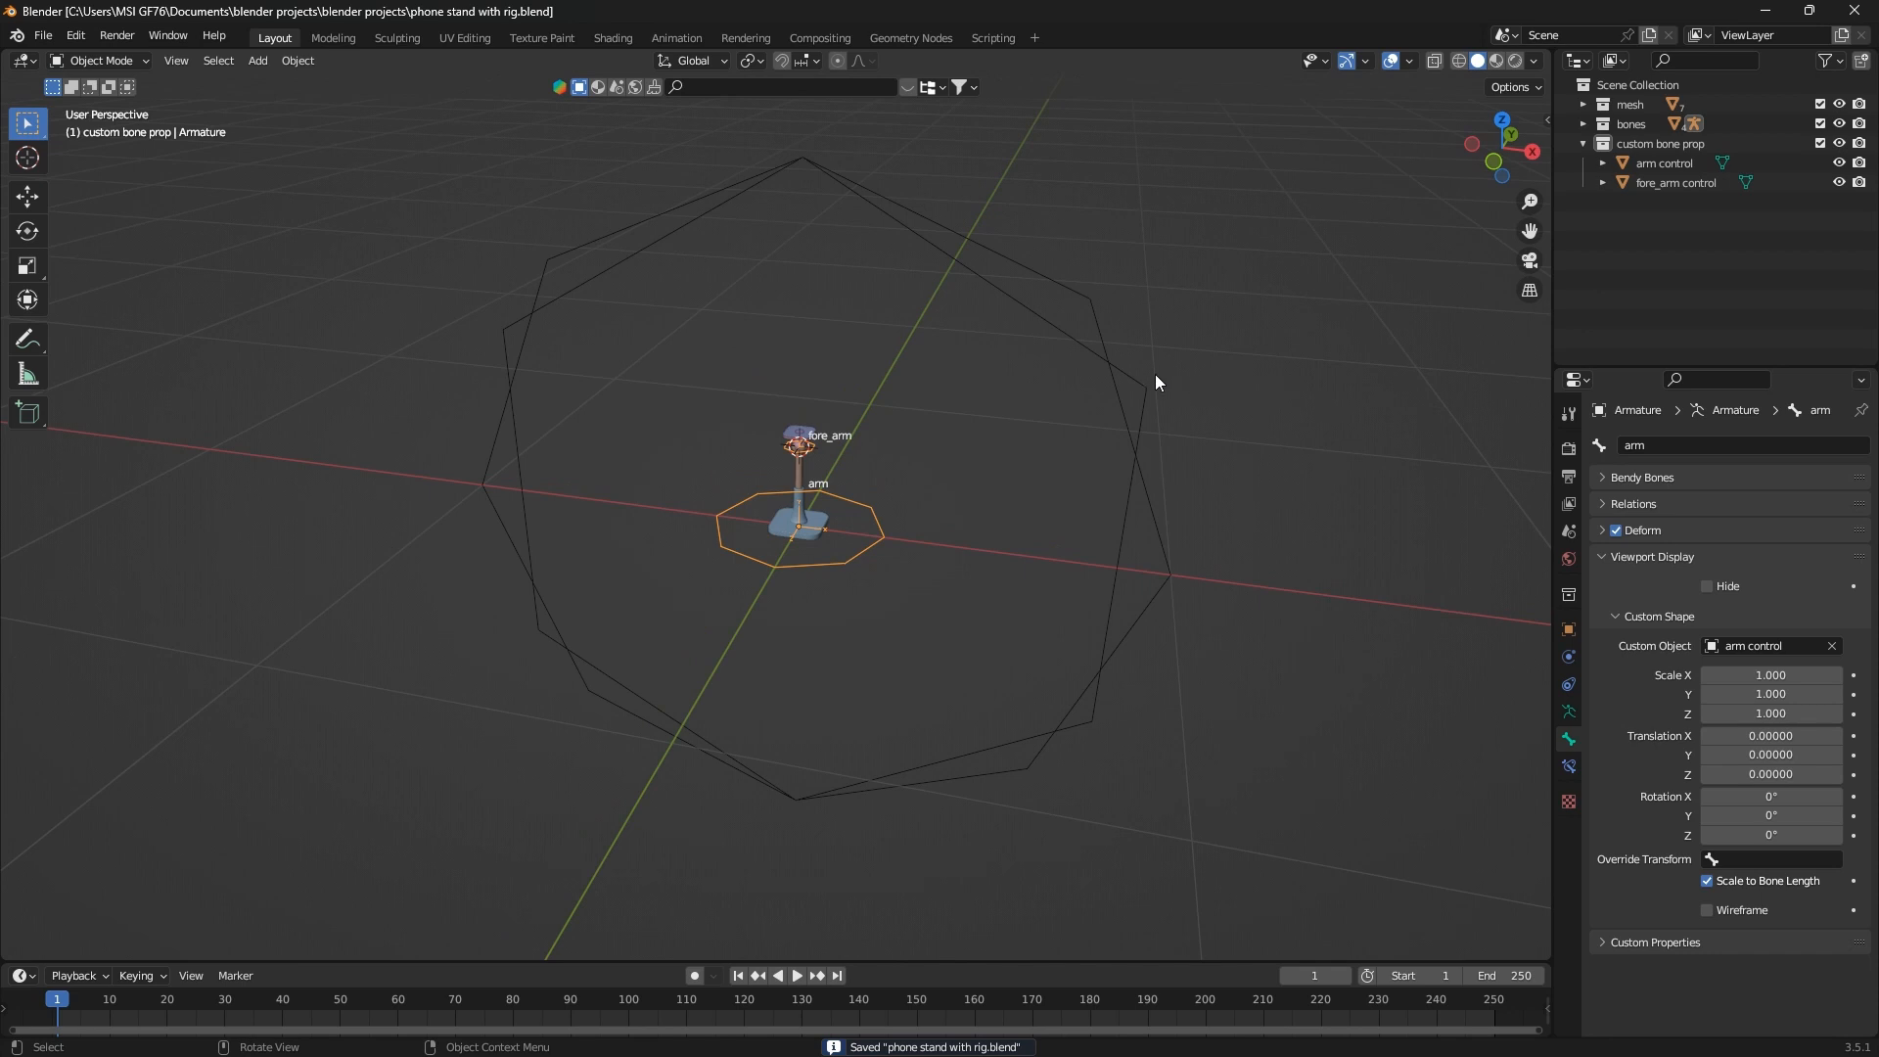
click(1109, 340)
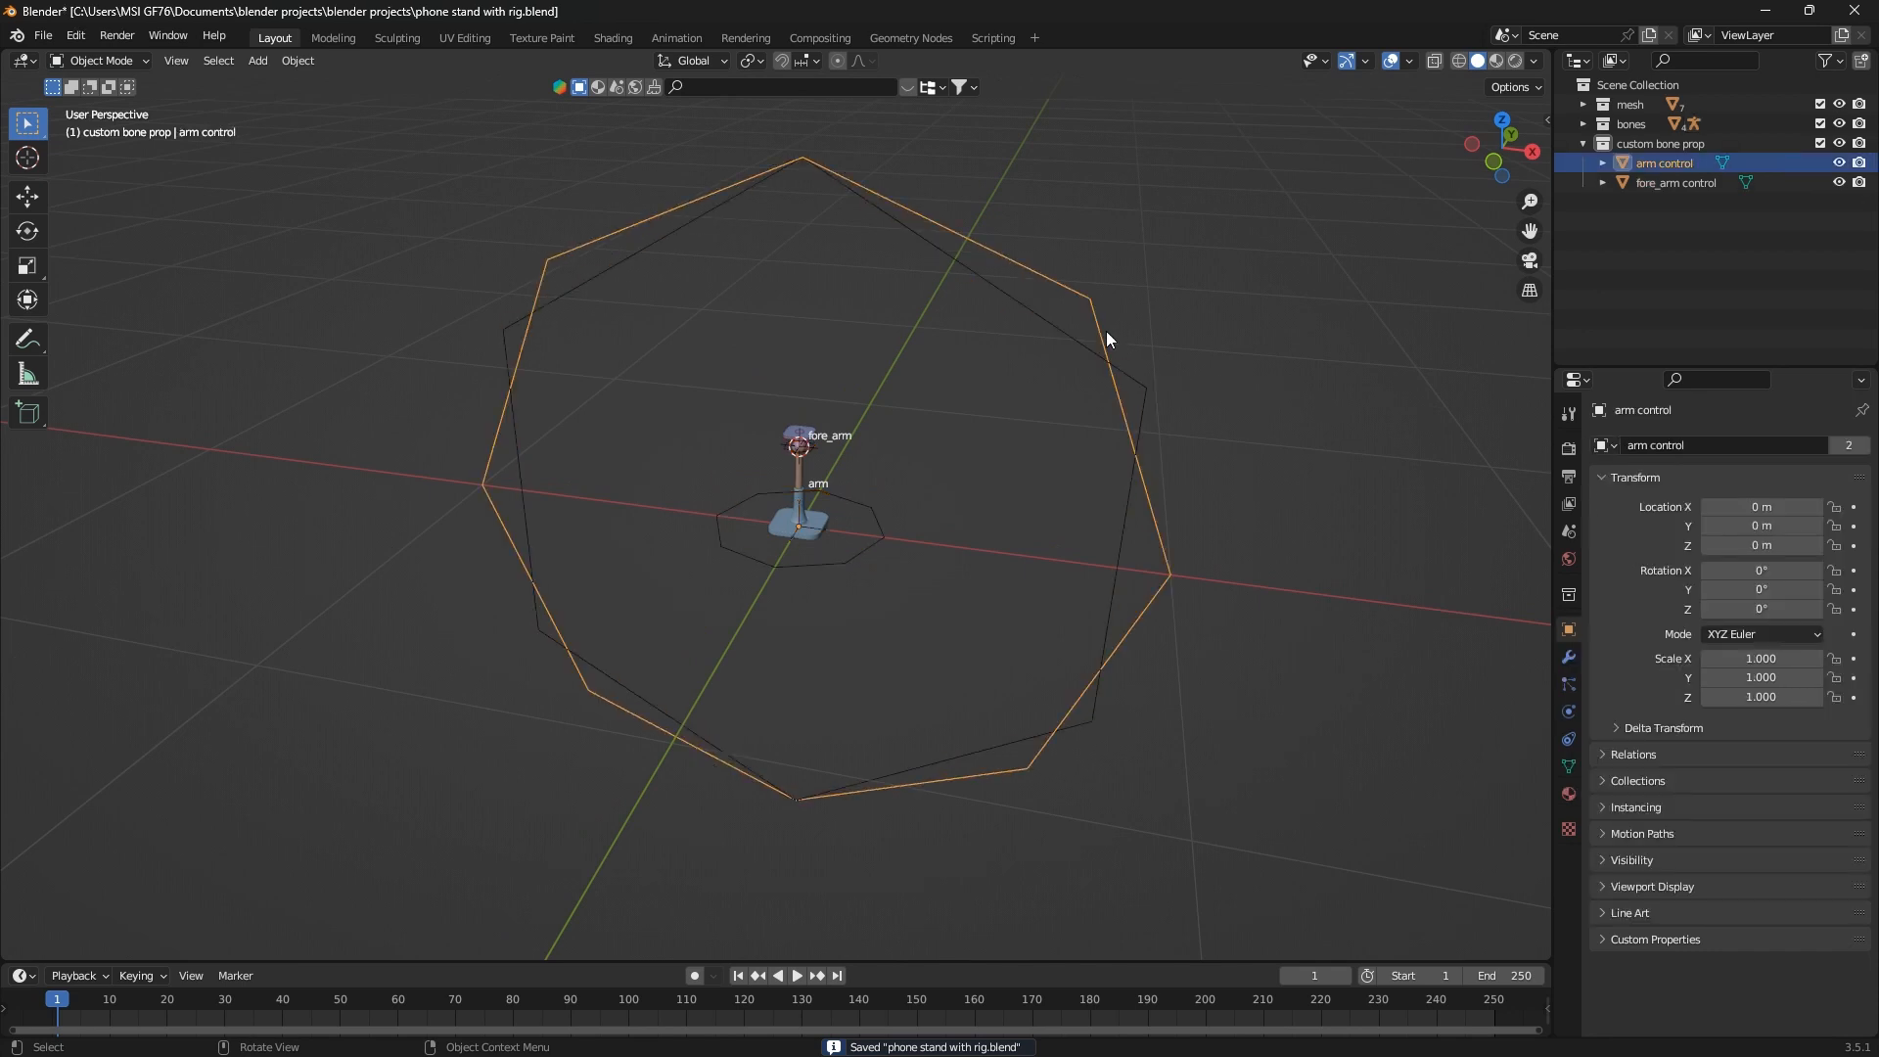
click(1585, 144)
click(1821, 143)
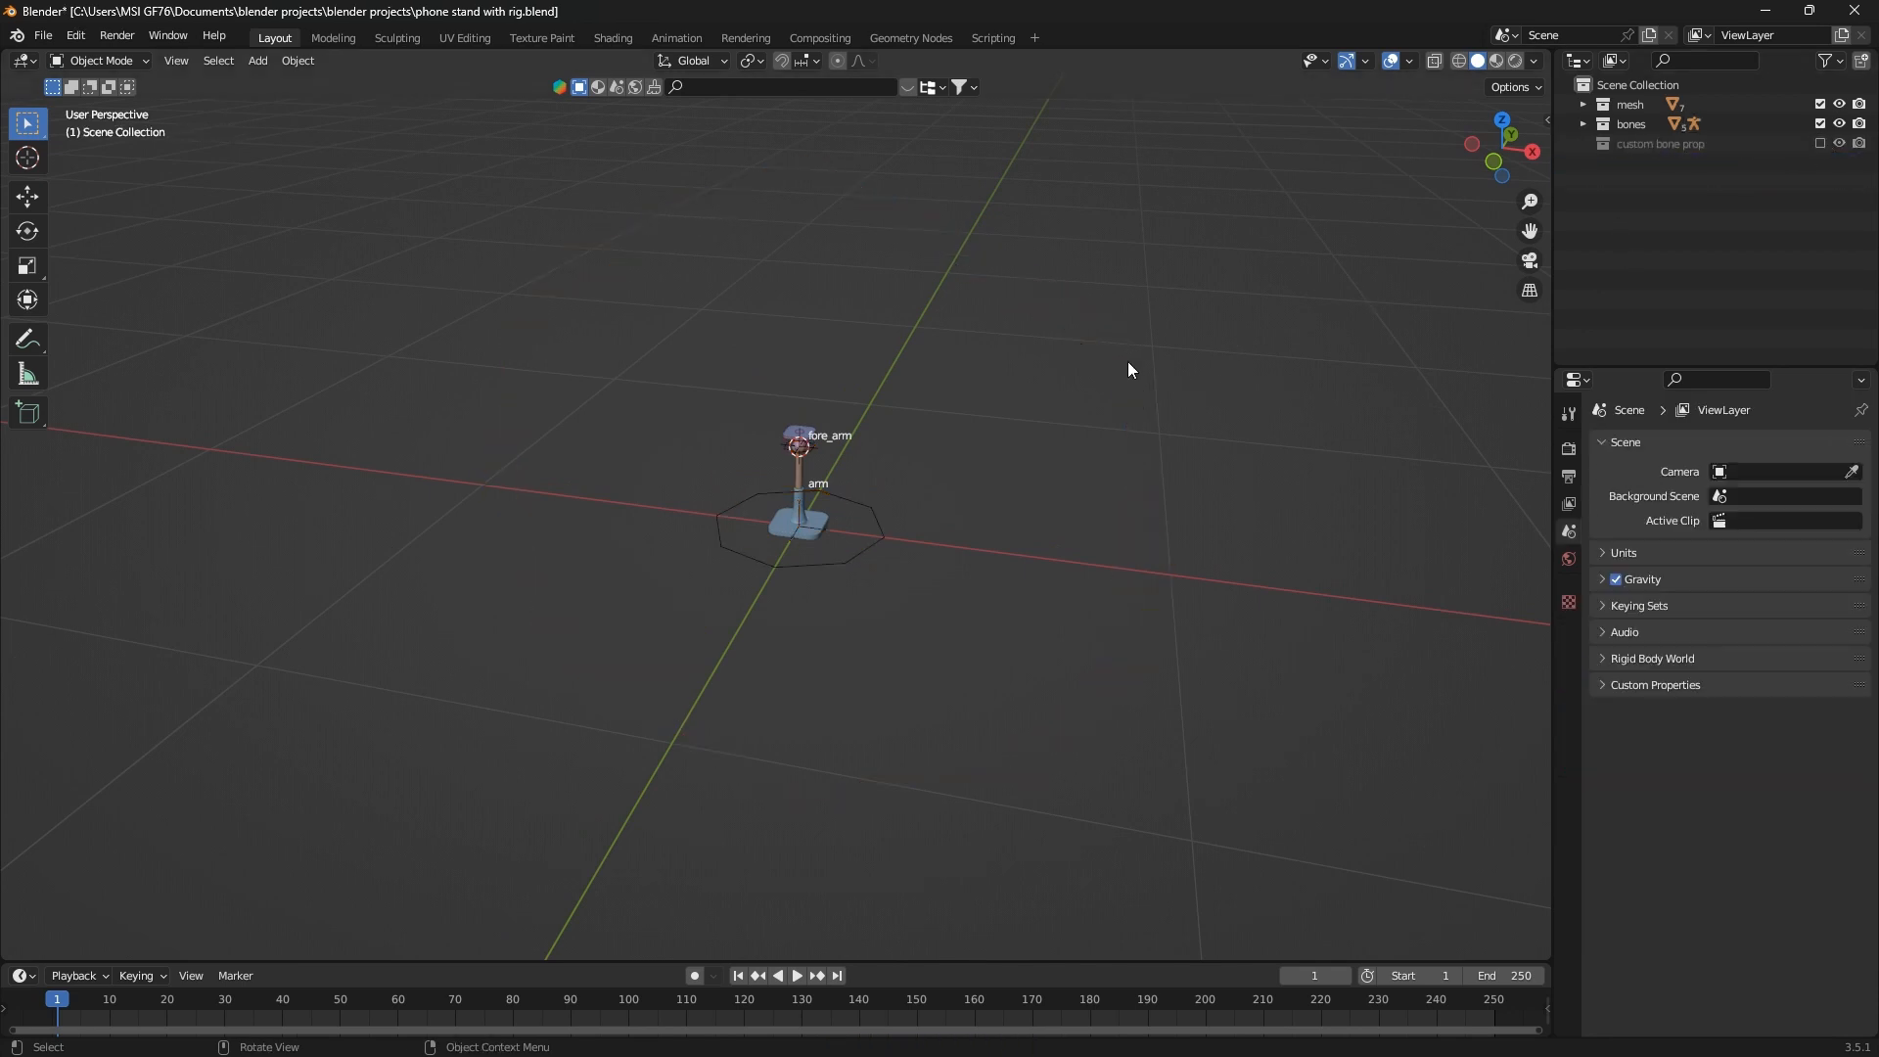
scroll(803, 481, up, 6)
scroll(886, 523, down, 3)
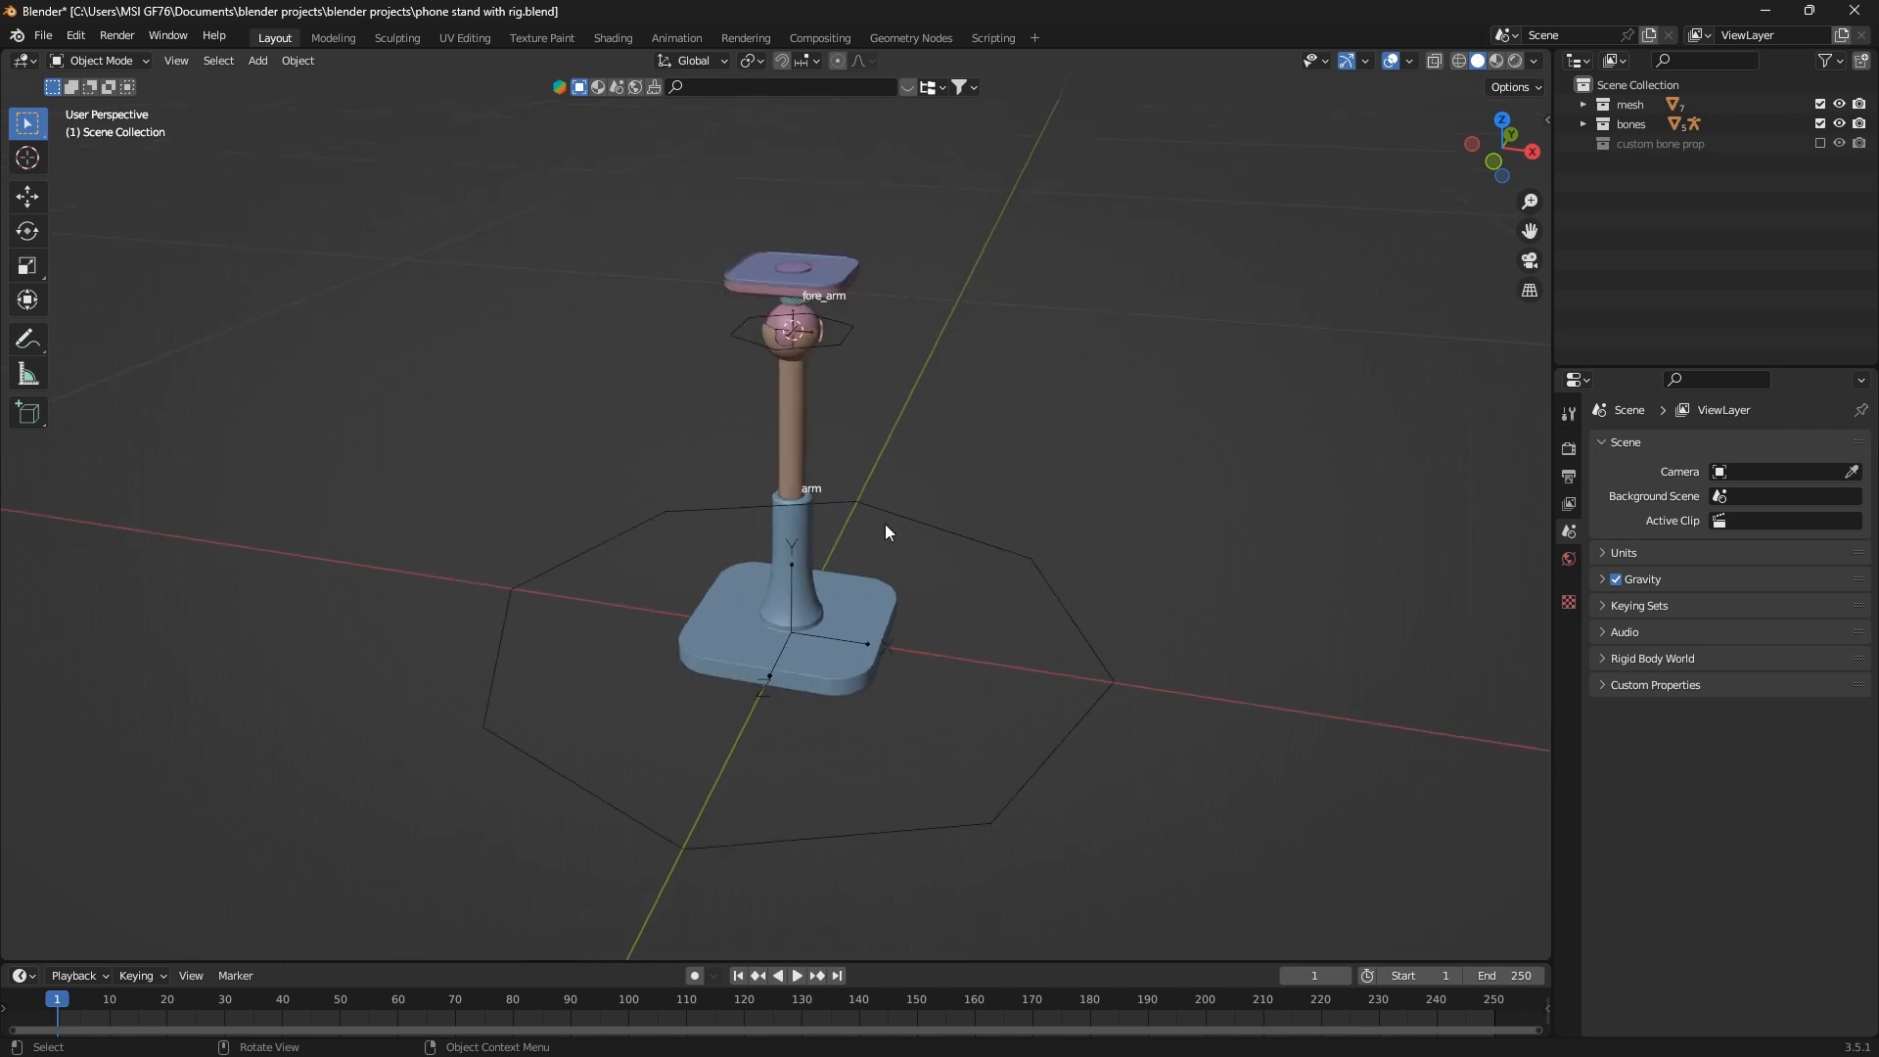
middle_drag(929, 503, 865, 481)
scroll(922, 473, up, 2)
key(ctrl+s)
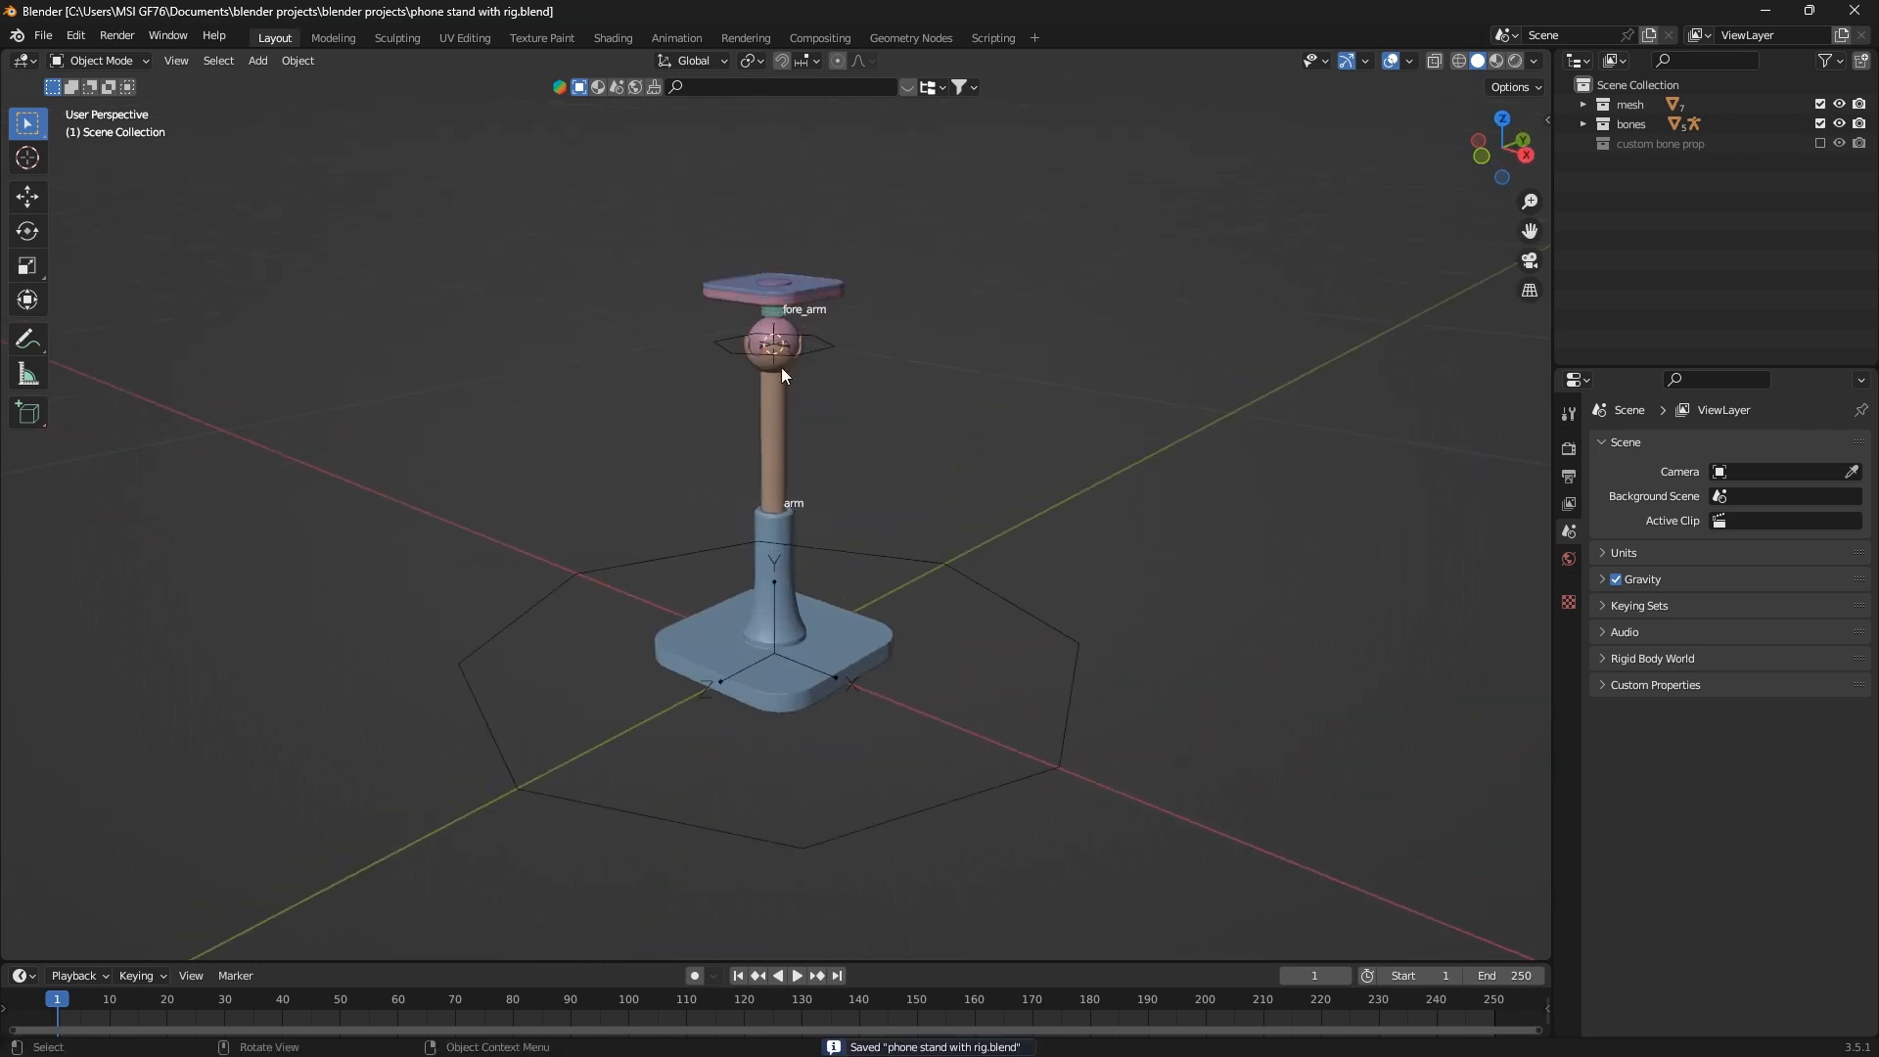
Put the armature back in Pose Mode and tilt the phone plate by rotating the fore_arm bone freely in trackball mode
scroll(783, 362, up, 3)
scroll(809, 358, down, 2)
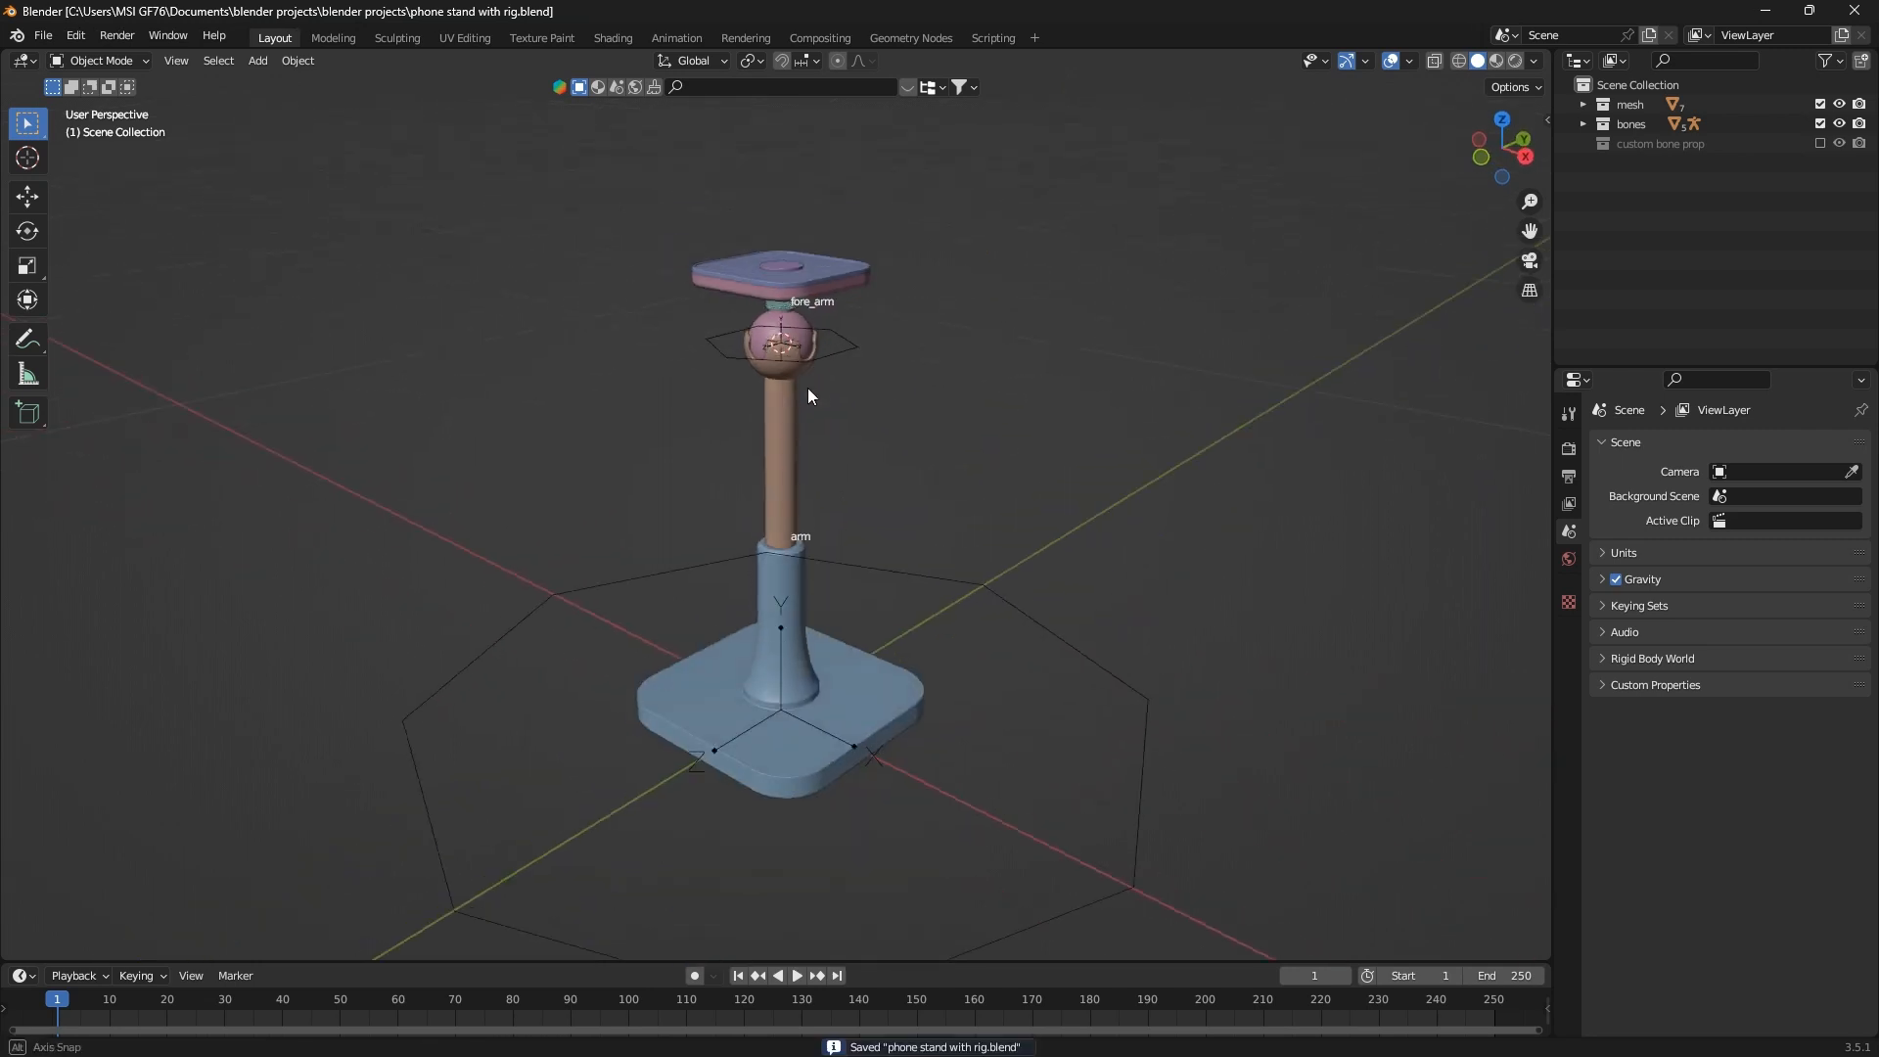
scroll(823, 389, down, 2)
scroll(774, 366, up, 2)
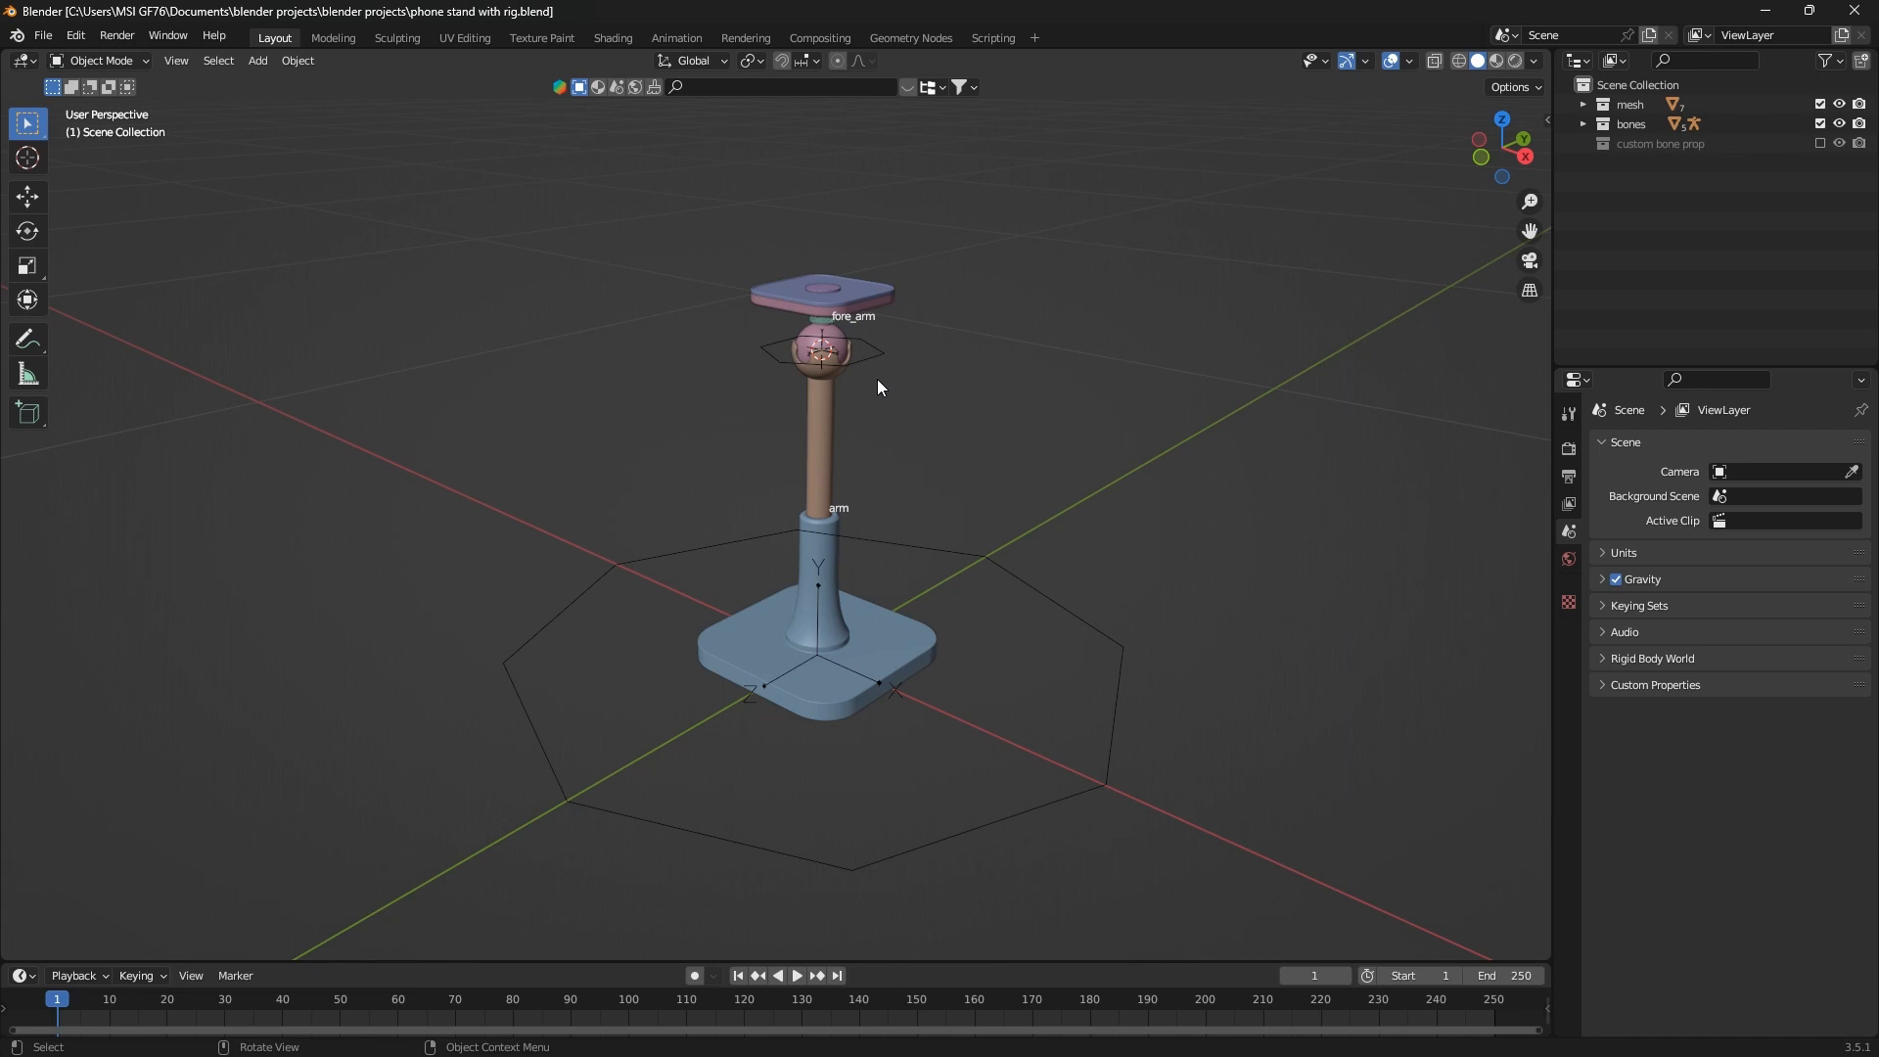
scroll(874, 377, up, 4)
click(864, 364)
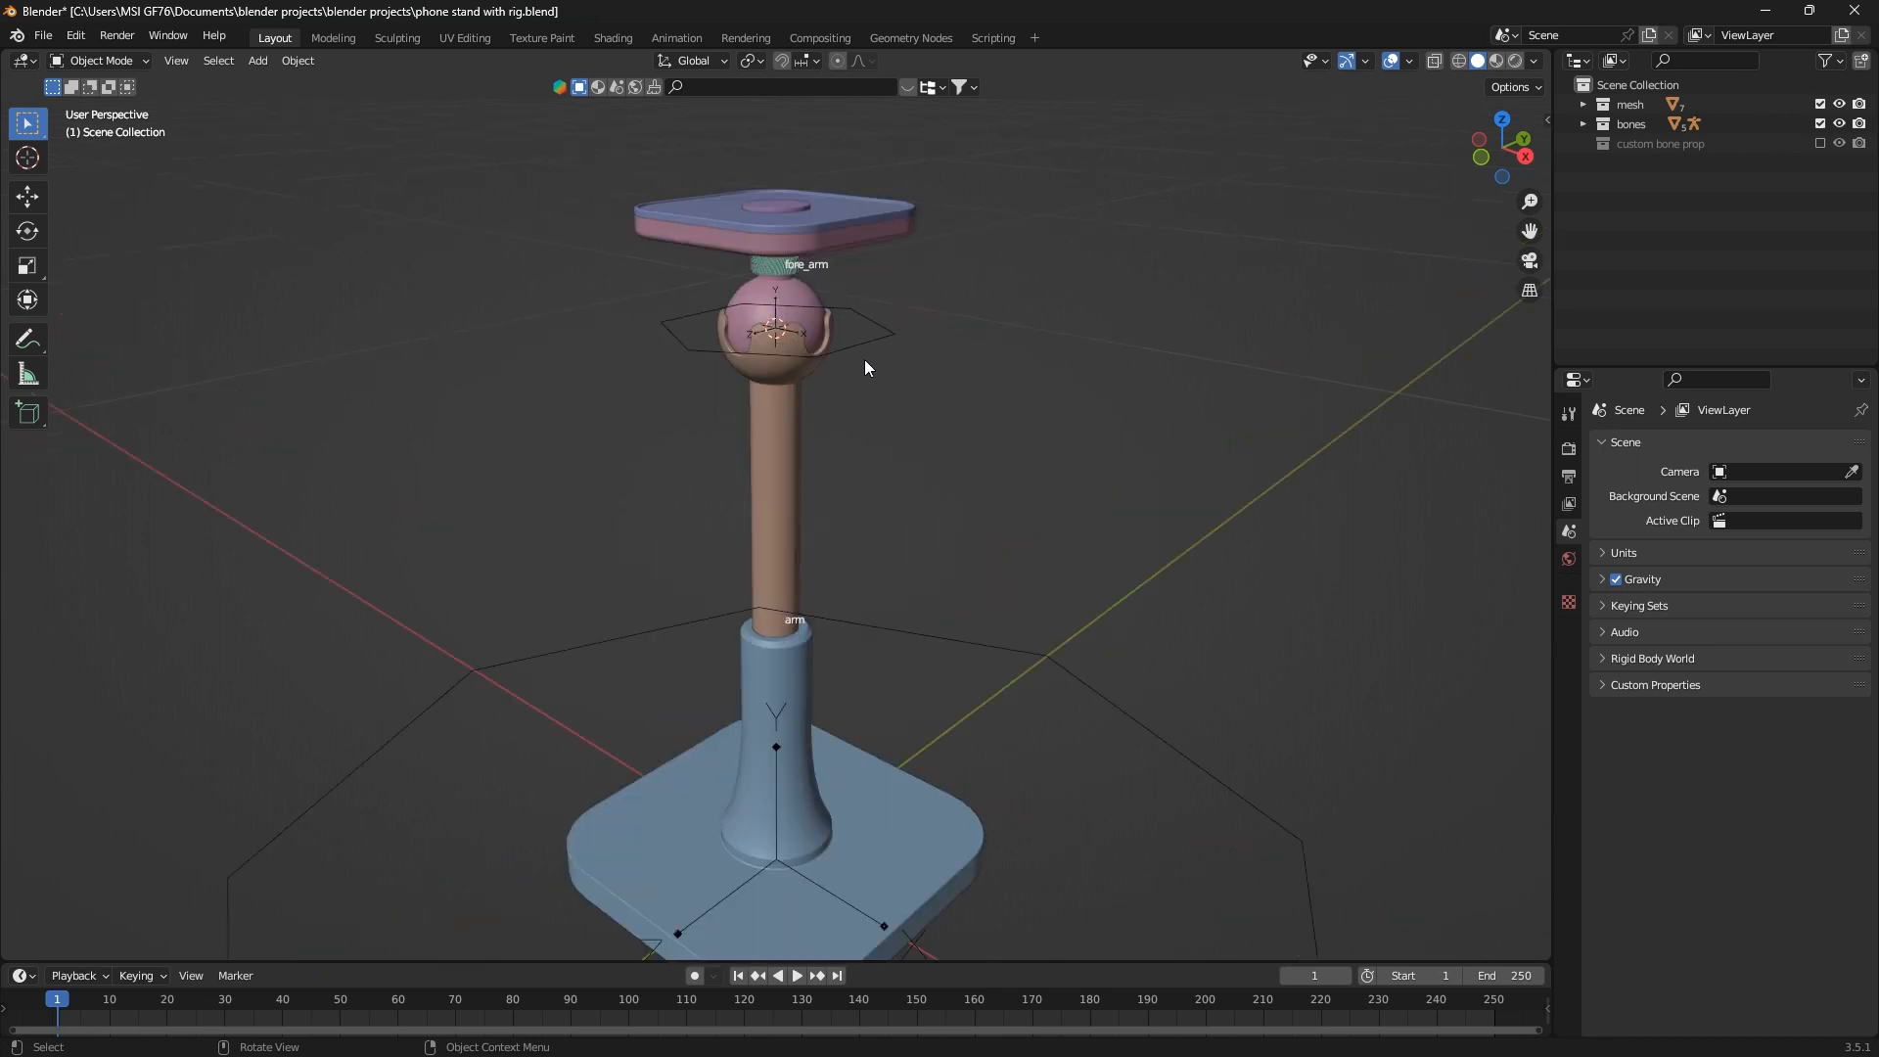
key(ctrl+Tab)
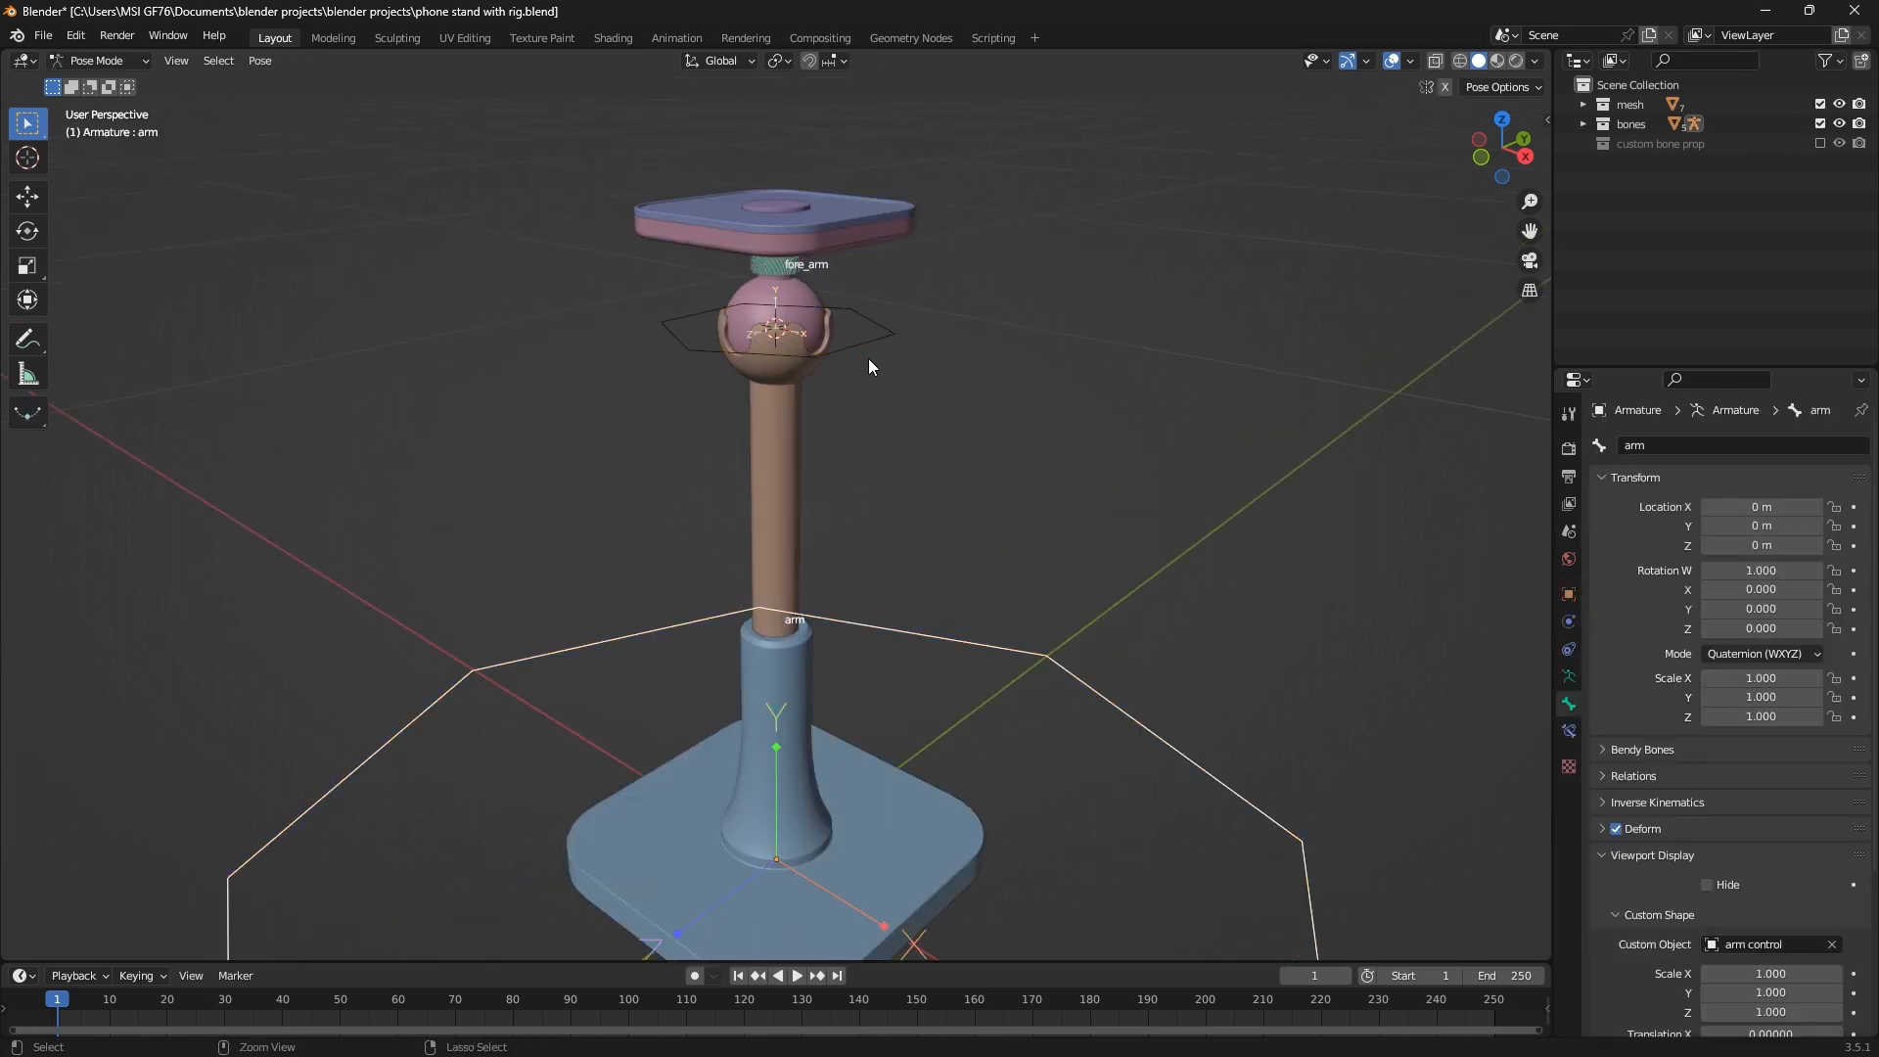
click(886, 363)
key(r)
key(r)
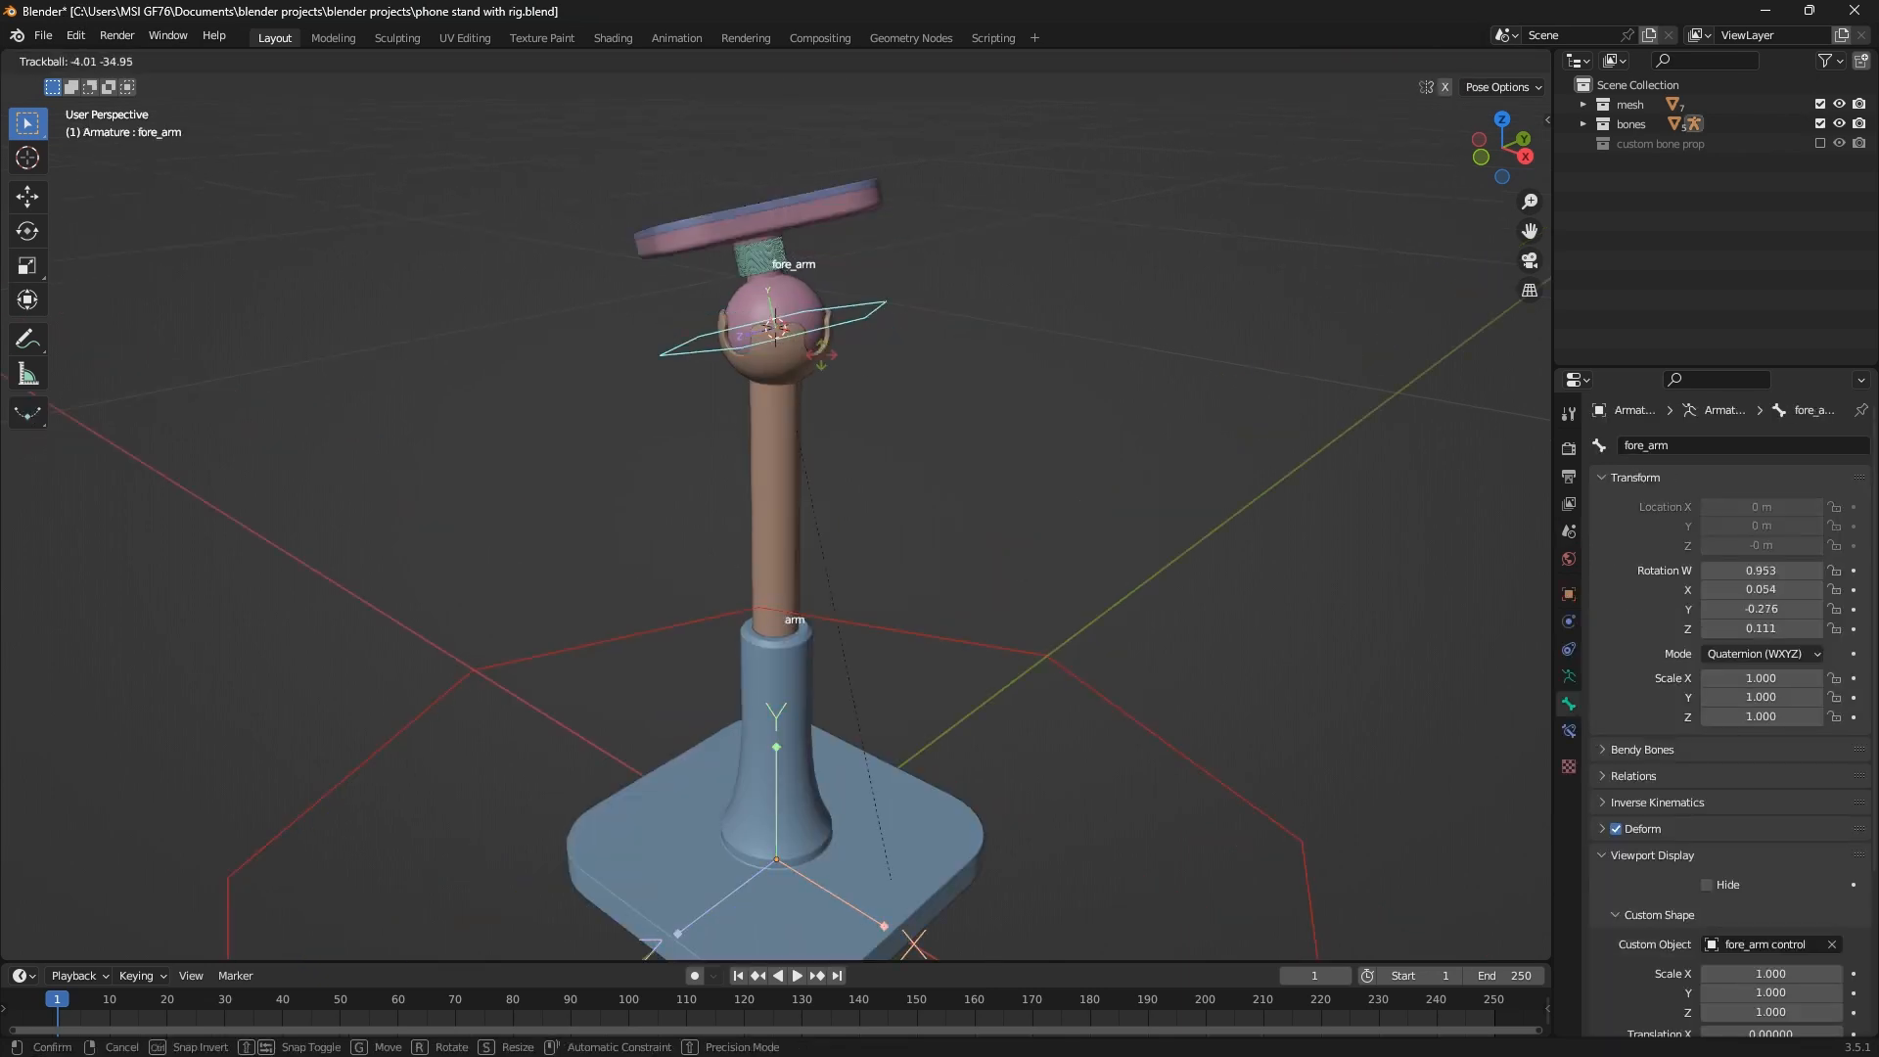